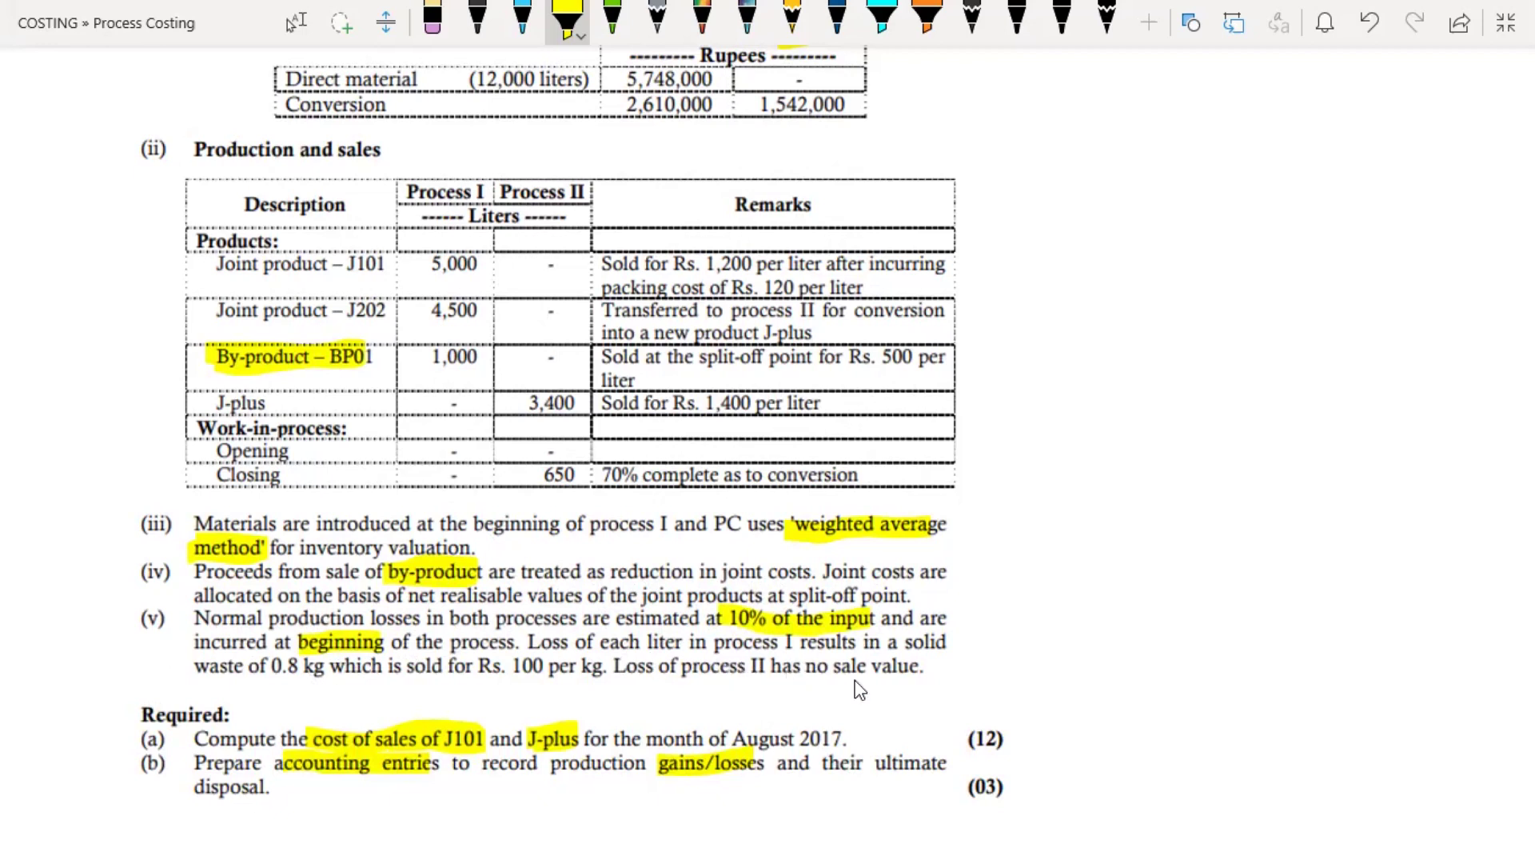
Highlight "waste of 0.8 kg" and "Rs. 100 per kg" in cyan in note (v) of the question.
click(883, 20)
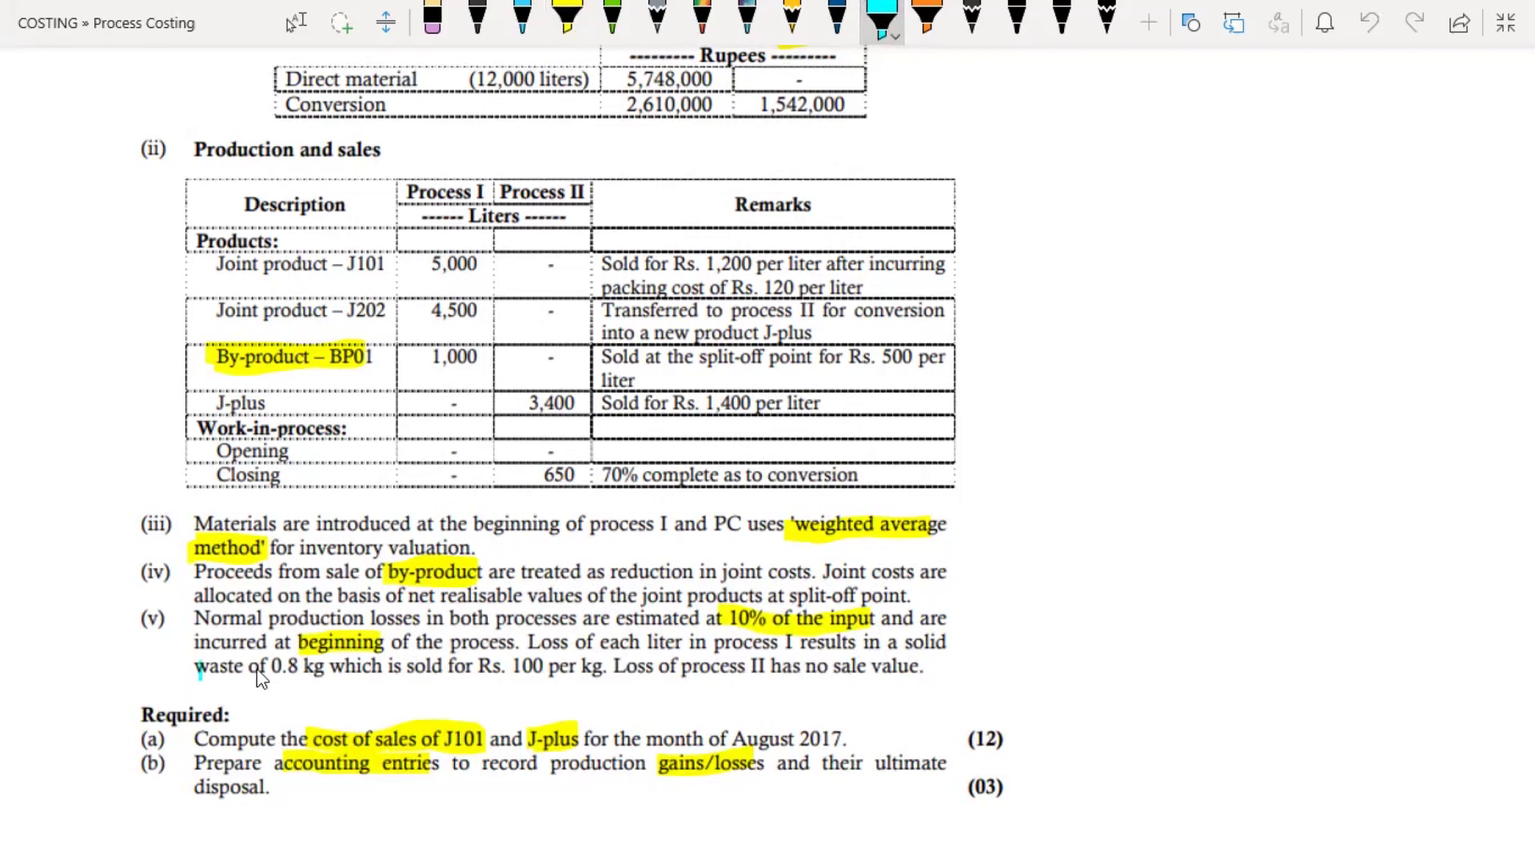
drag(197, 666, 298, 667)
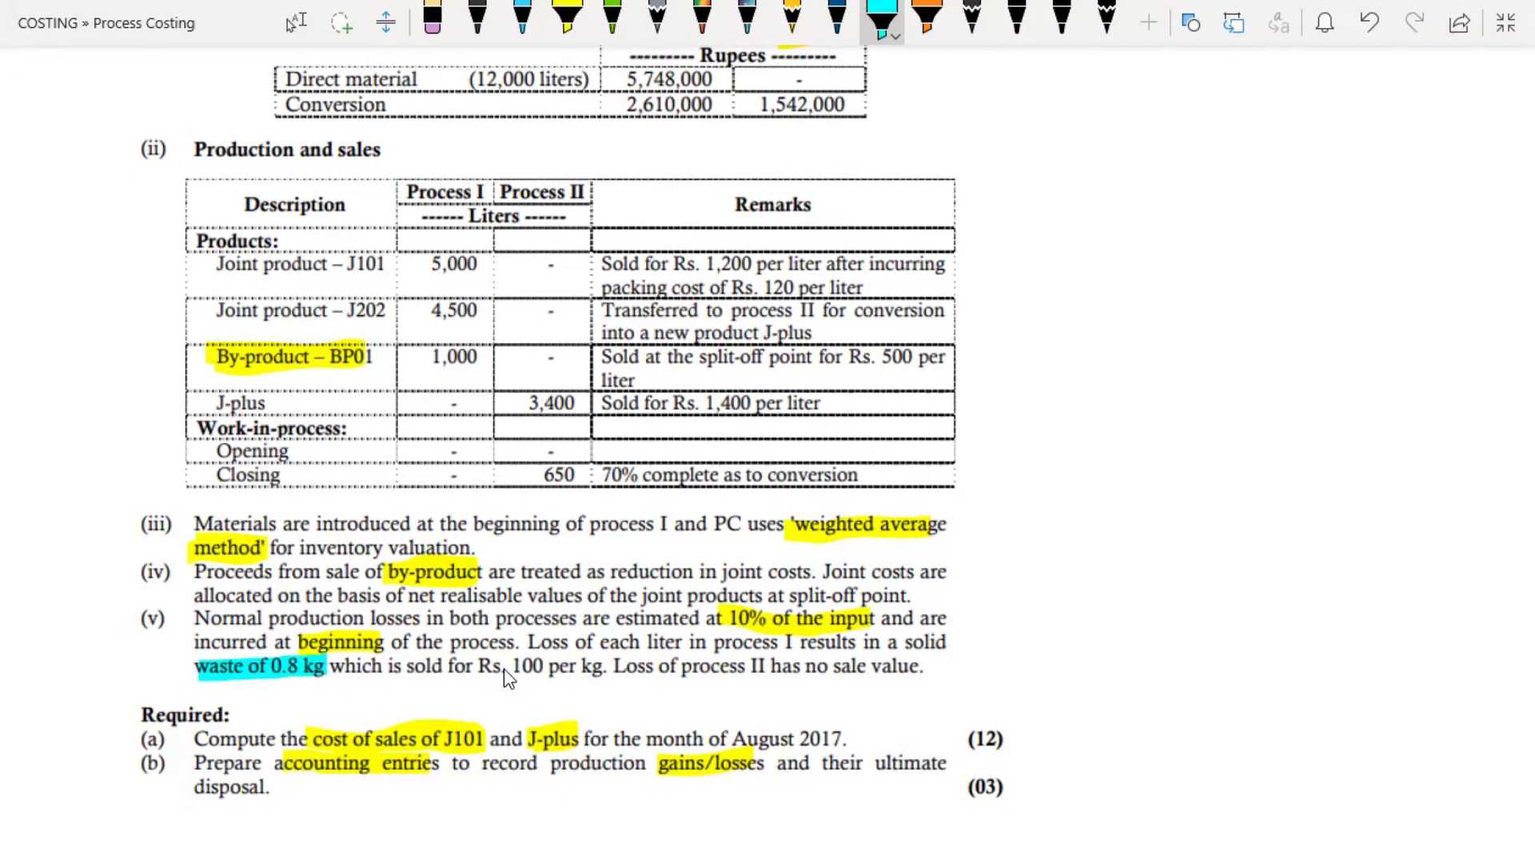
drag(496, 669, 602, 670)
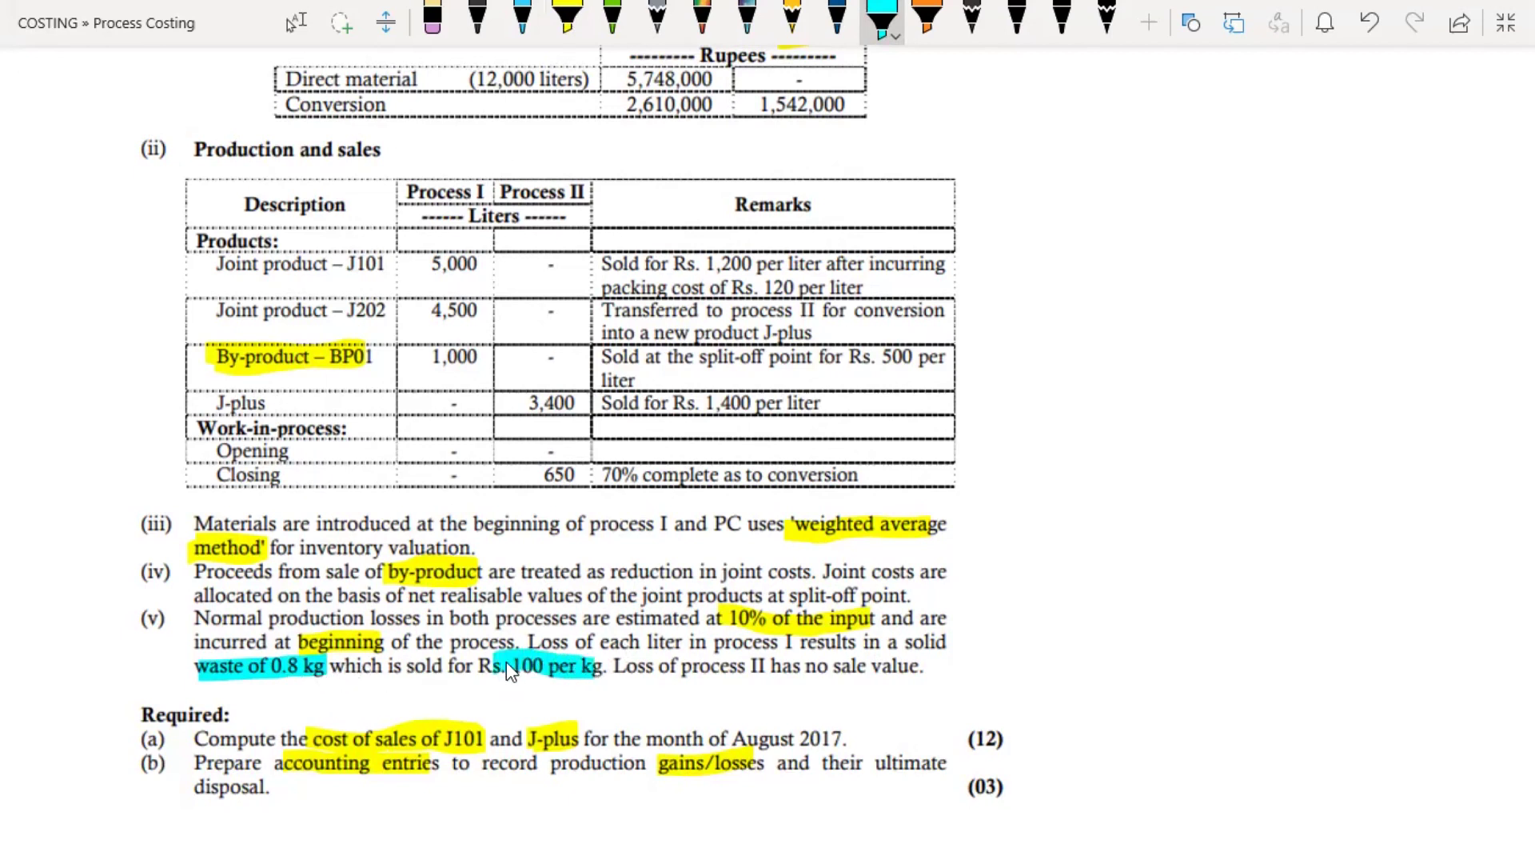
drag(479, 672, 601, 672)
scroll(780, 570, up, 3)
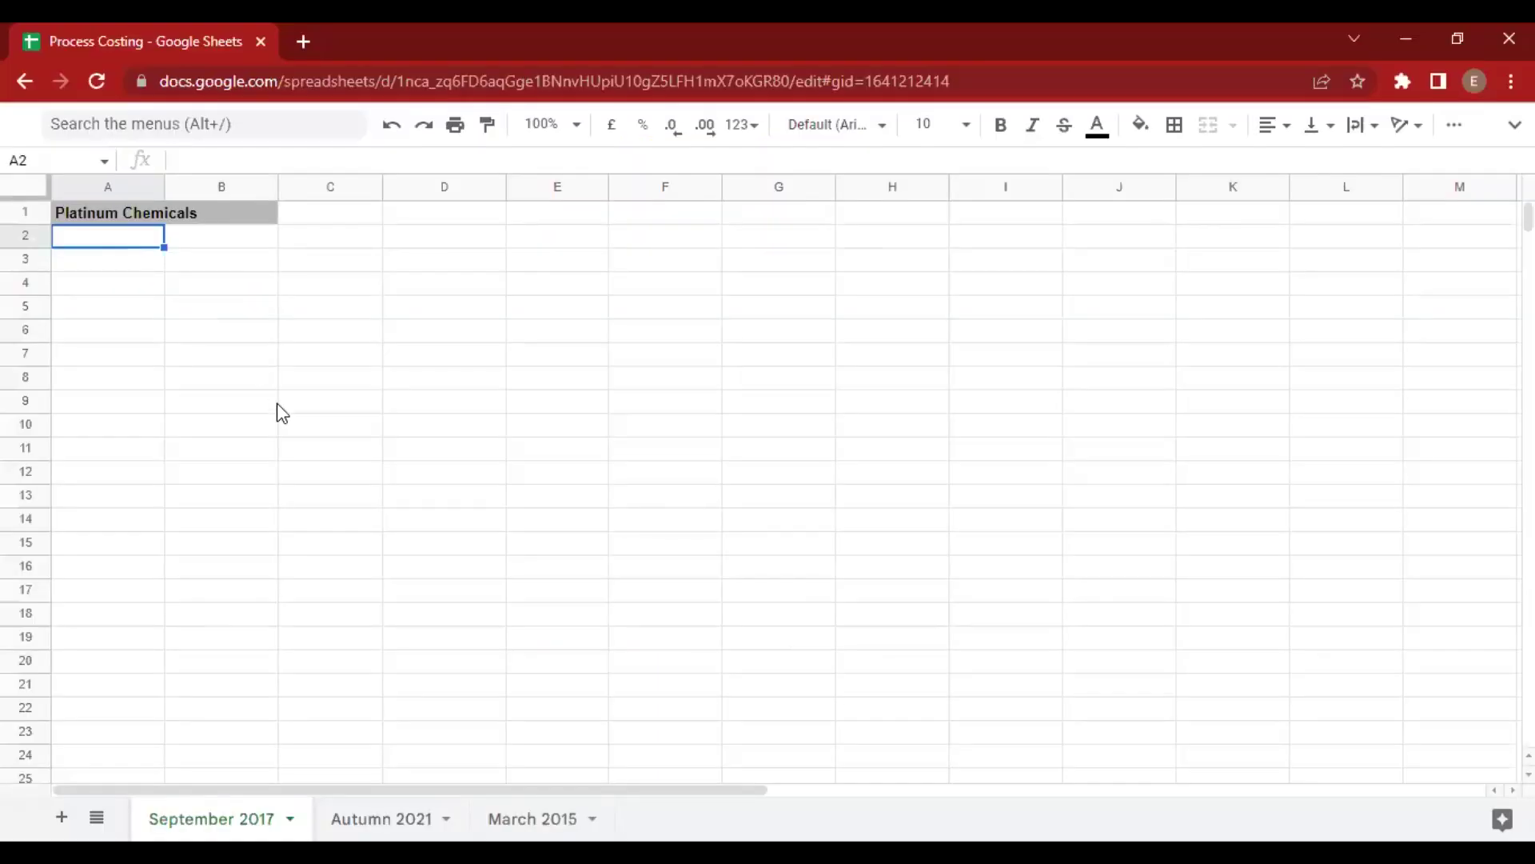
In the Google Sheets September 2017 sheet, enter Quantity Schedule, Opening WIP, Input and Closing WIP down cells A2 to A5.
text(Quant)
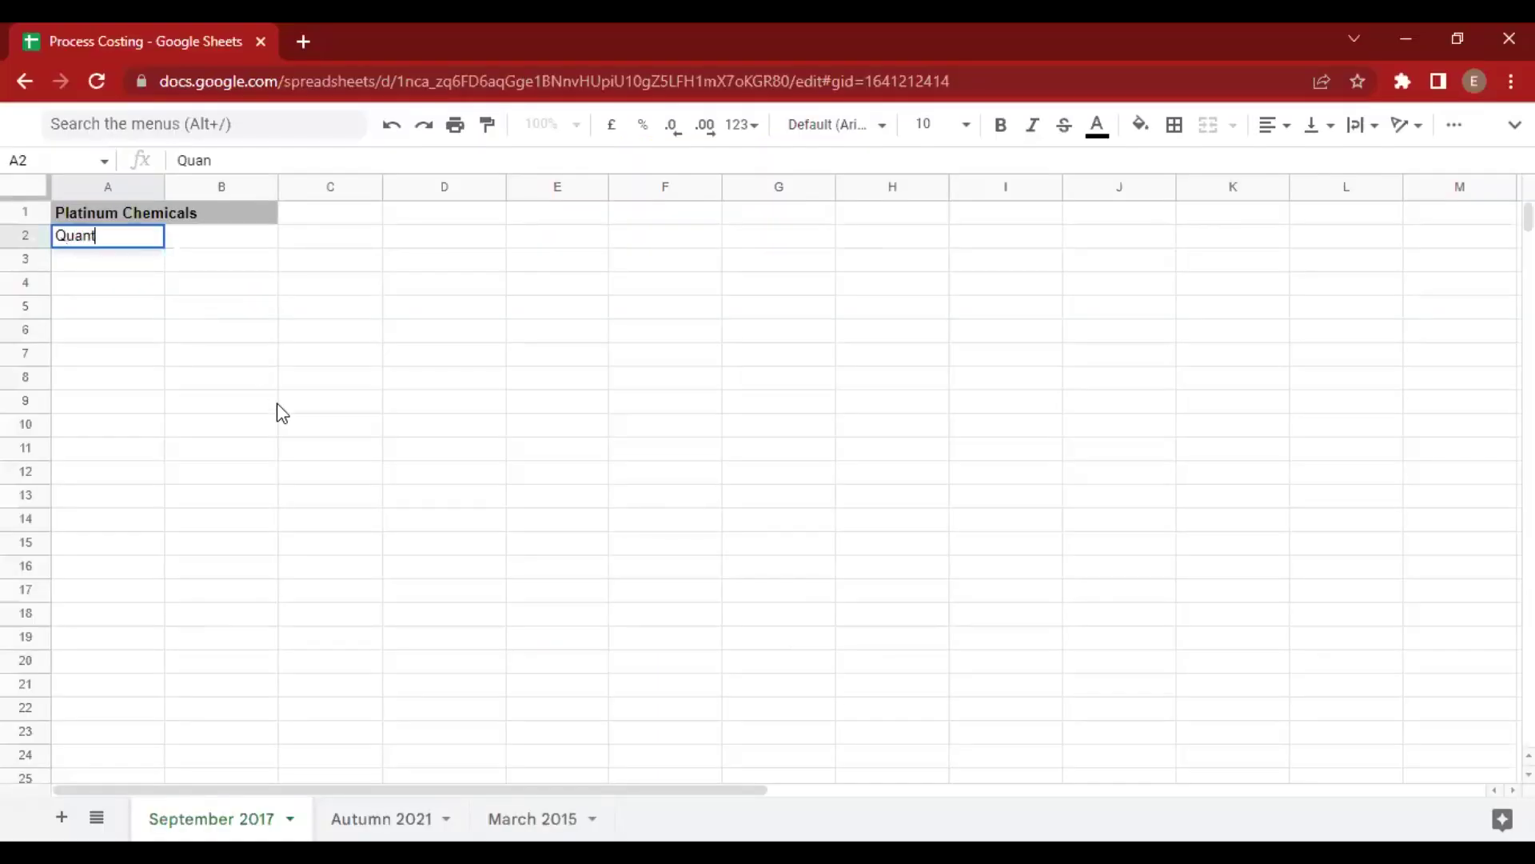
text(ity Schedule)
key(Return)
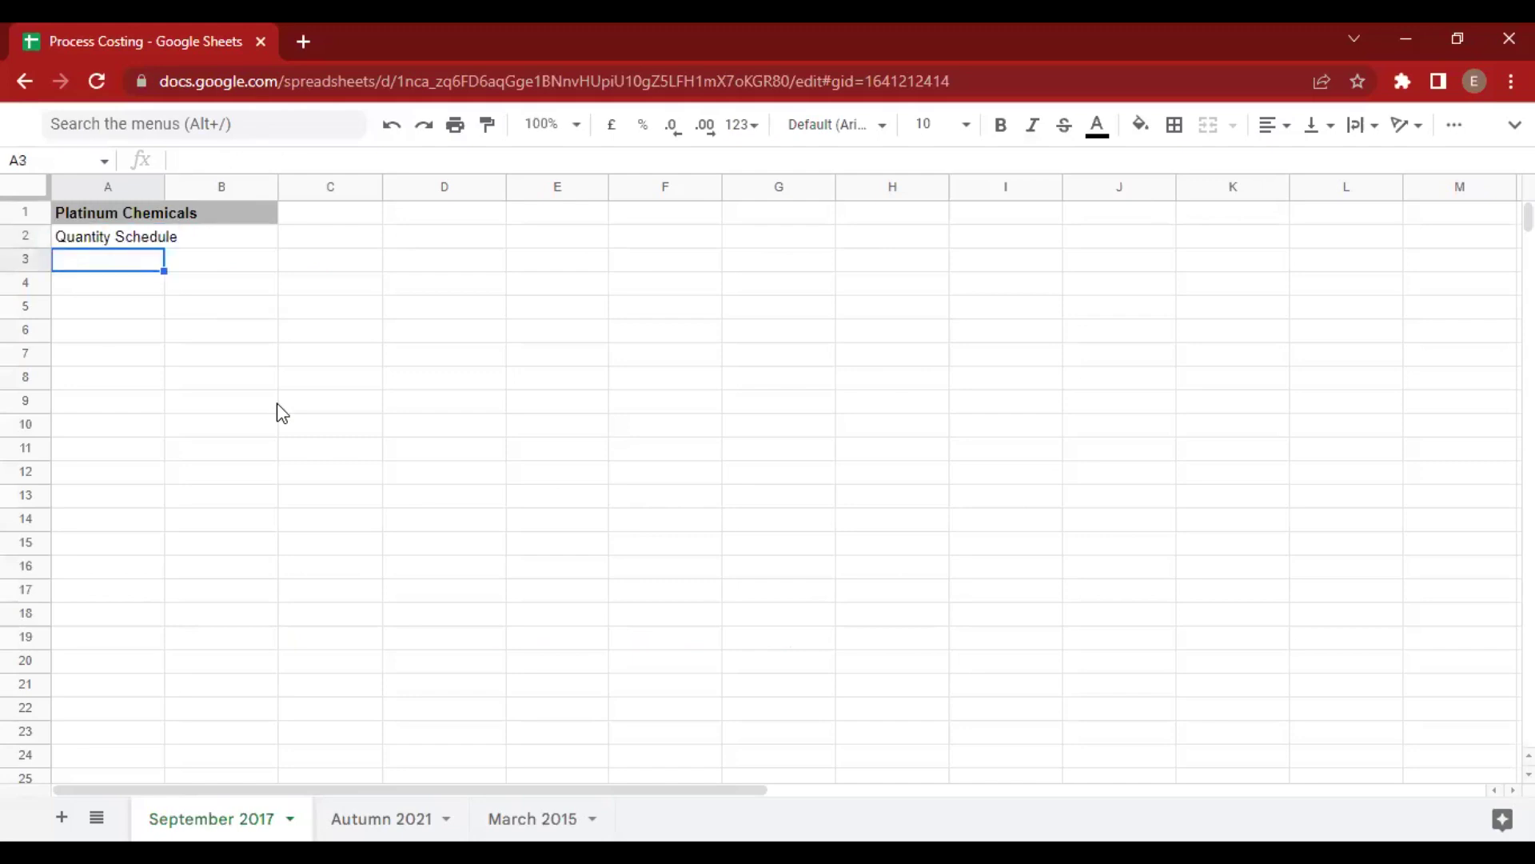
text(Opening )
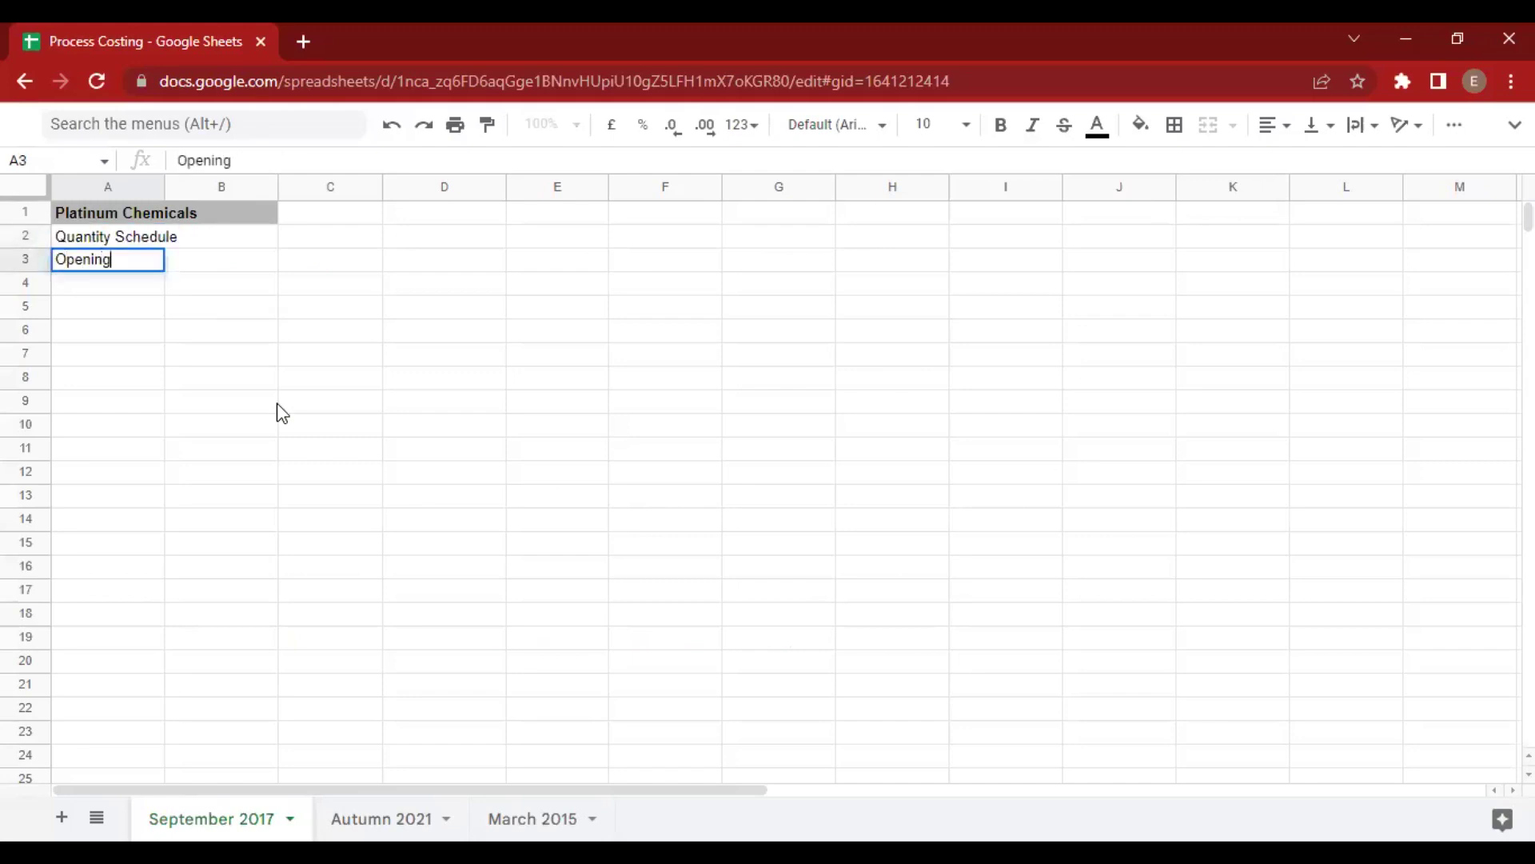
text(WIP)
key(Return)
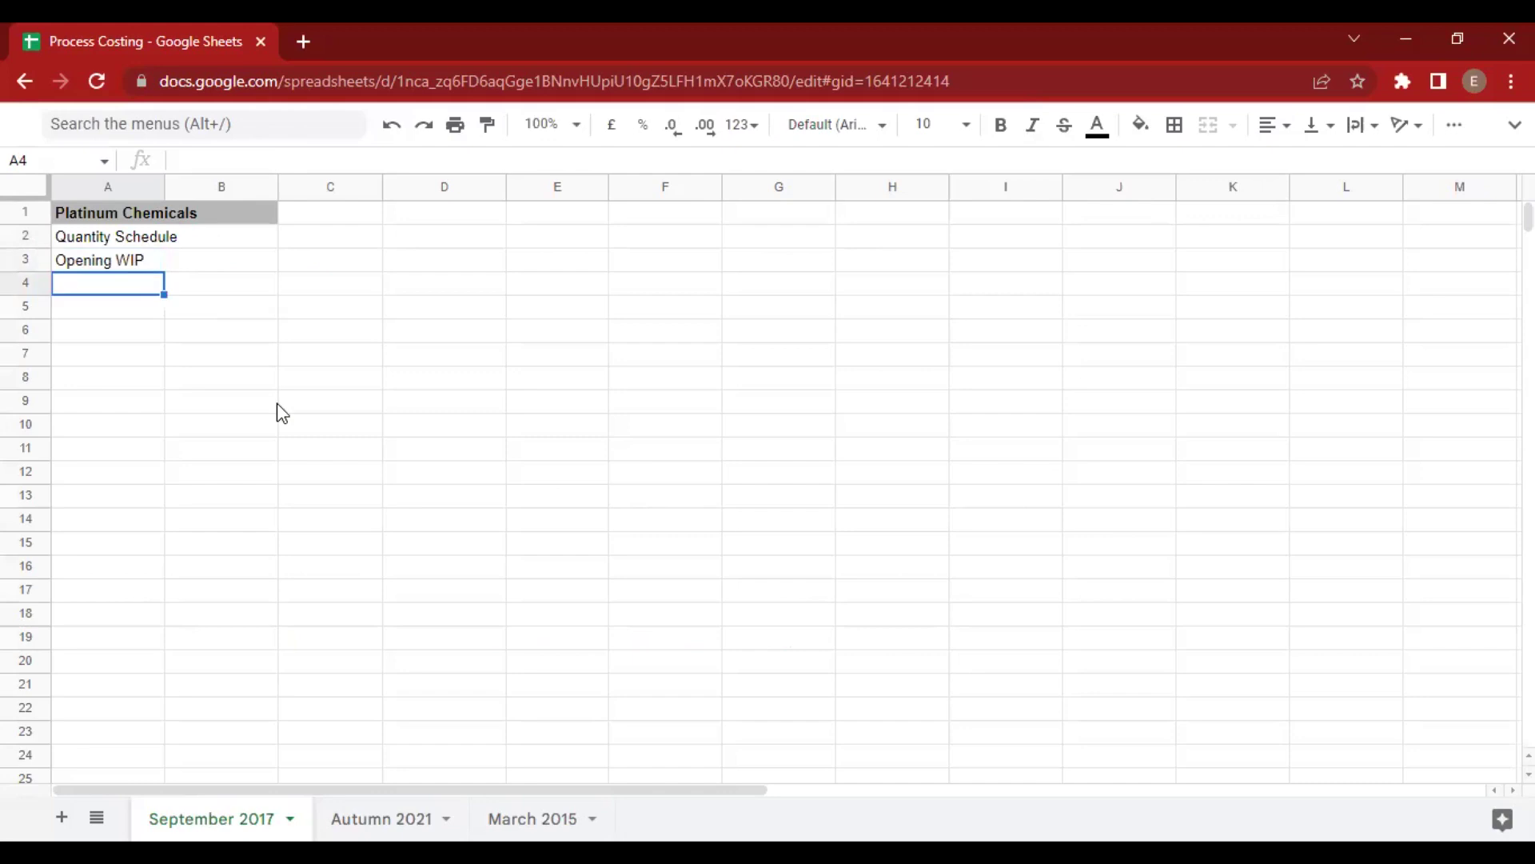
text(Input)
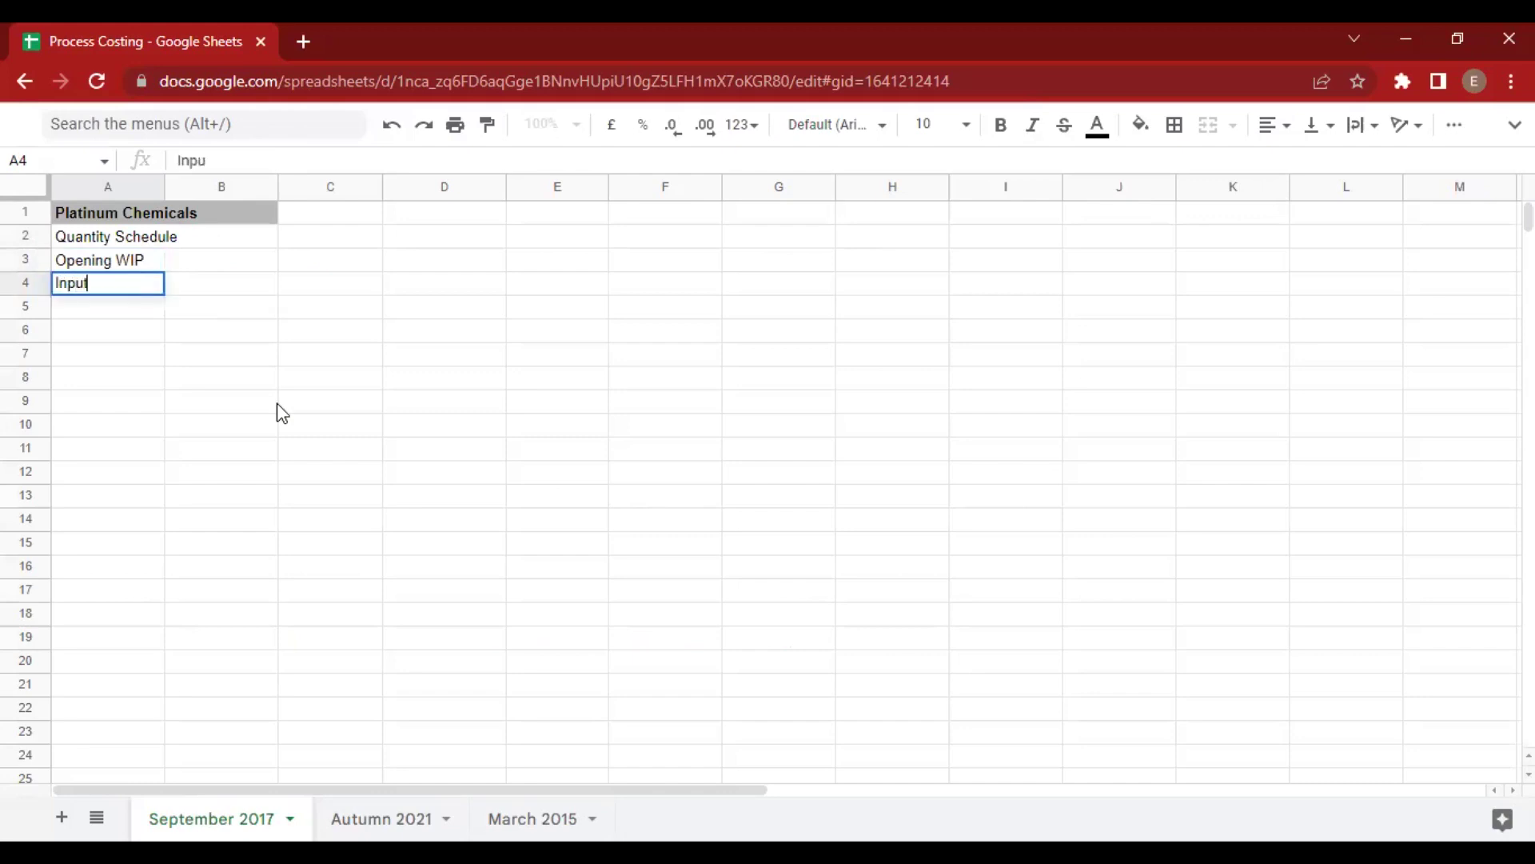
key(Return)
text(Clo)
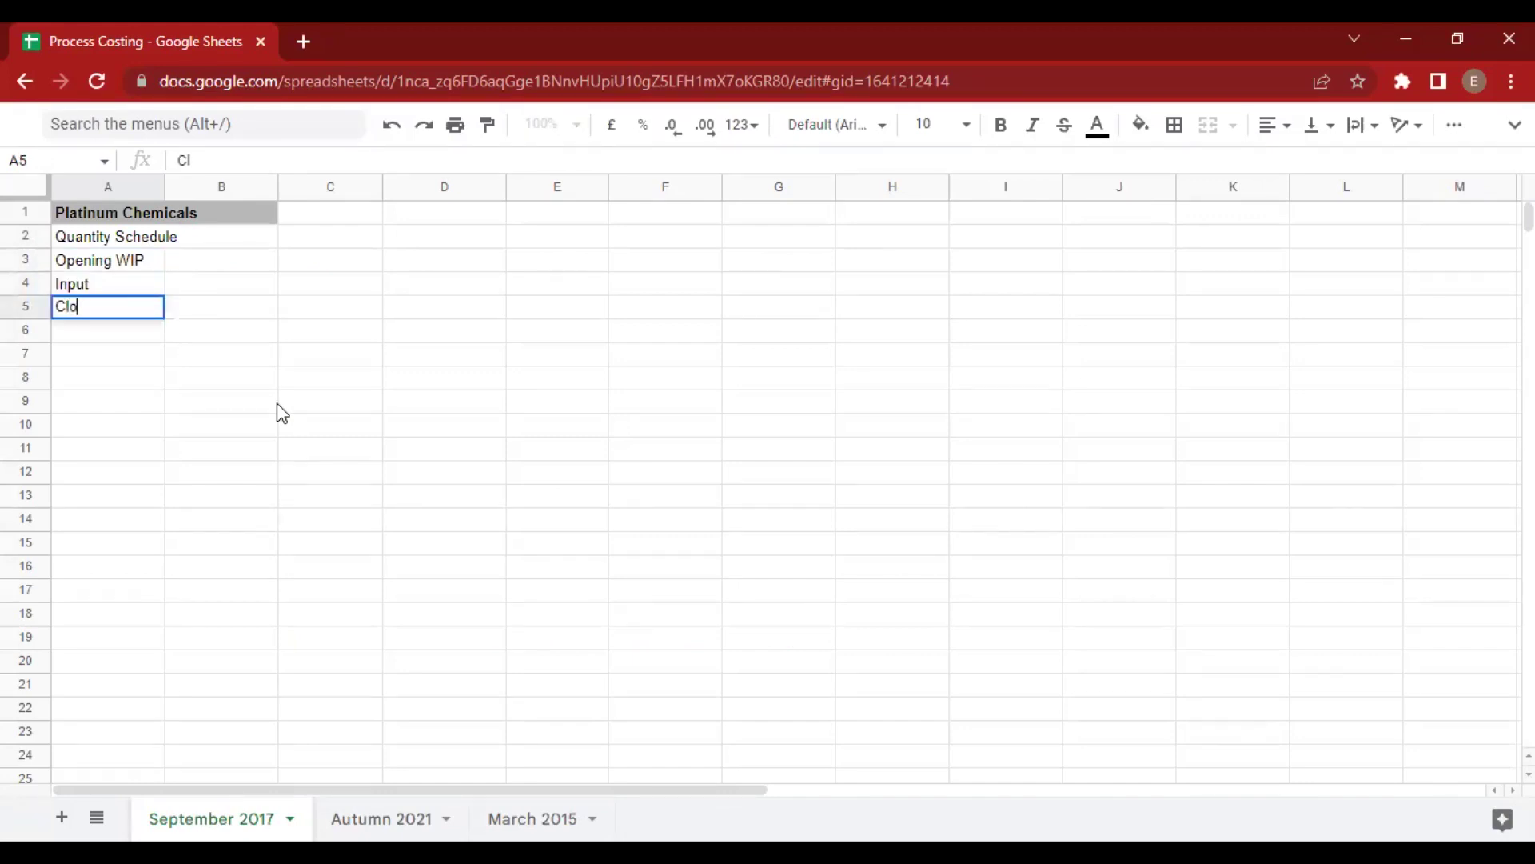
text(sing WIP)
key(Return)
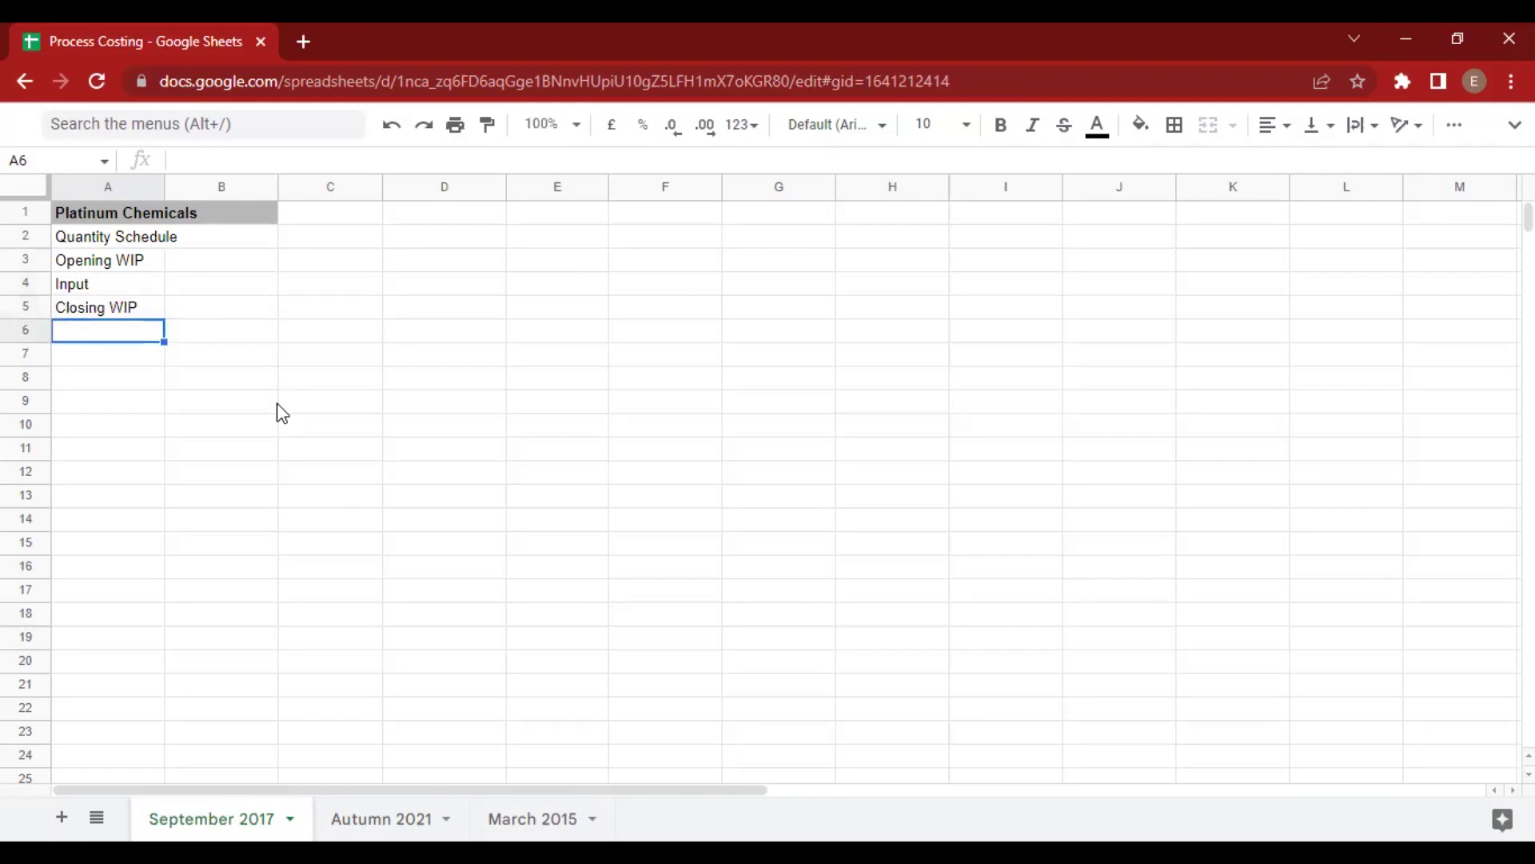
Add the row labels NL, Abnormal Loss/Gain and Output in cells A6 to A8.
text(NL)
key(Return)
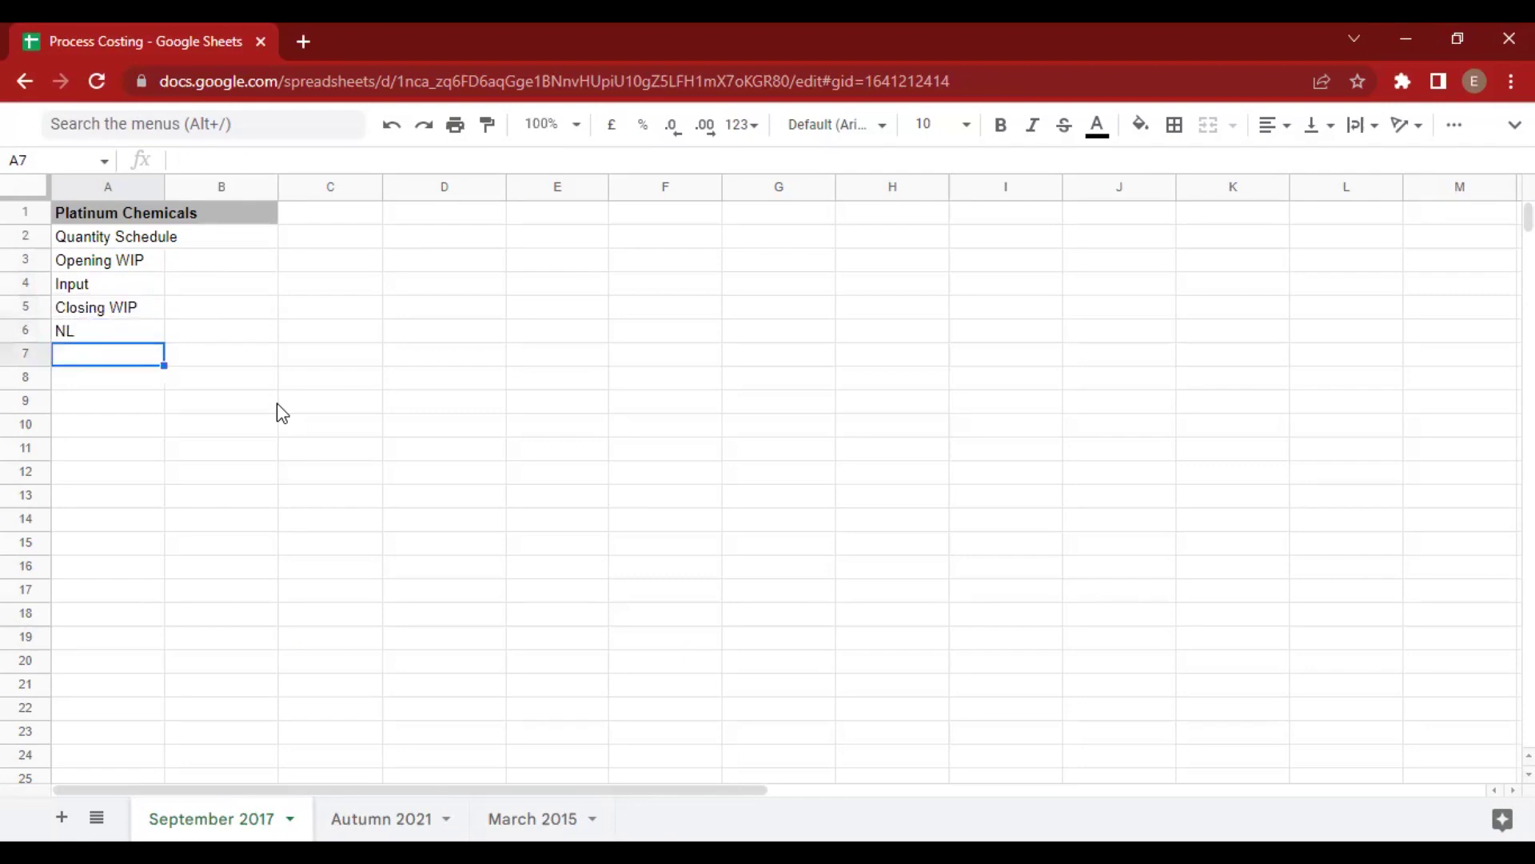
text(Abnorm)
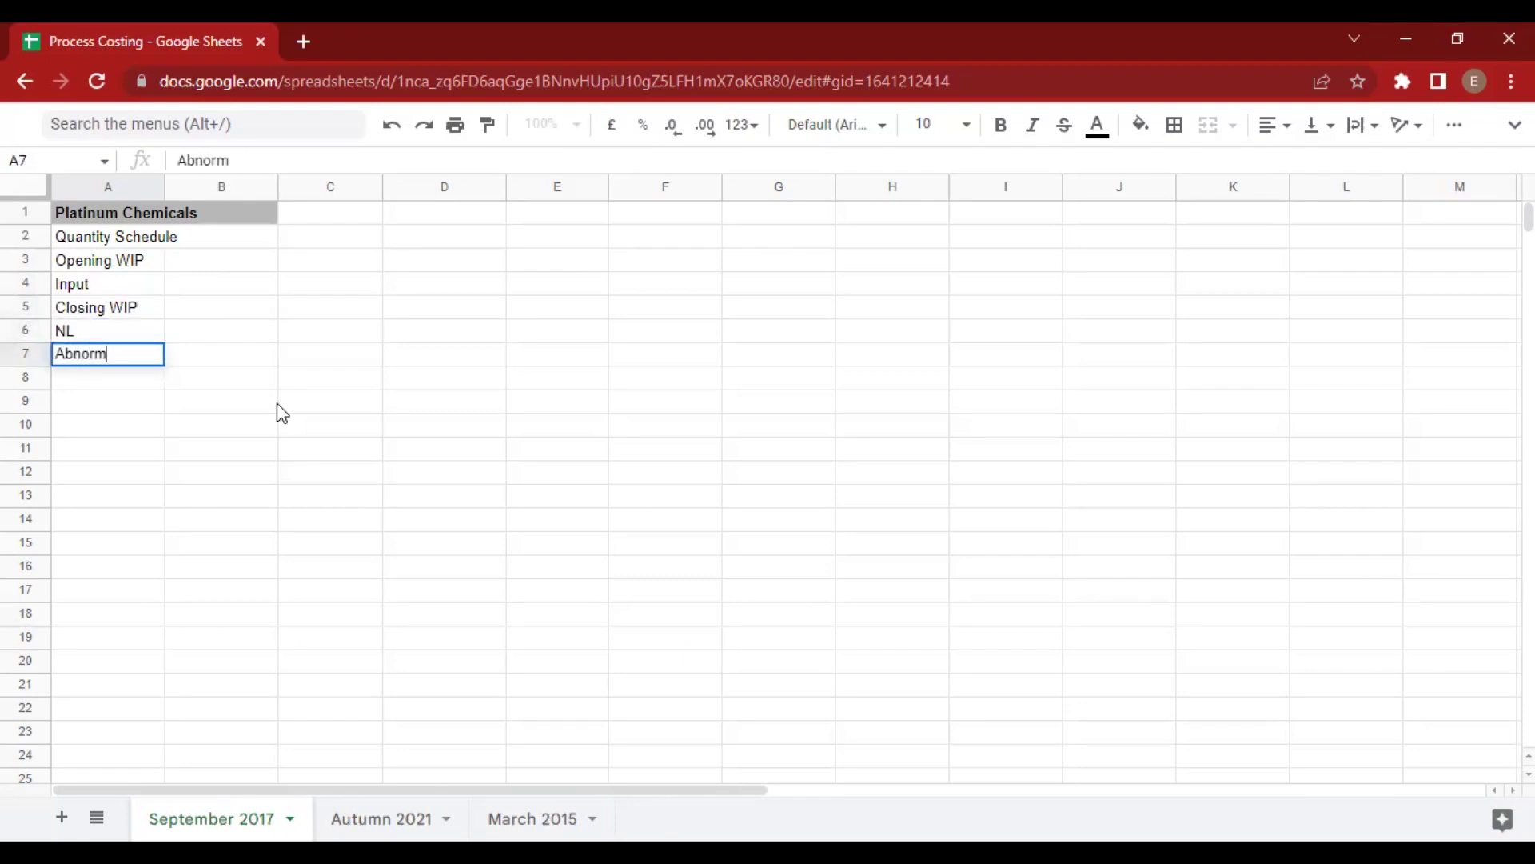
text(al Loss/Gain)
key(Return)
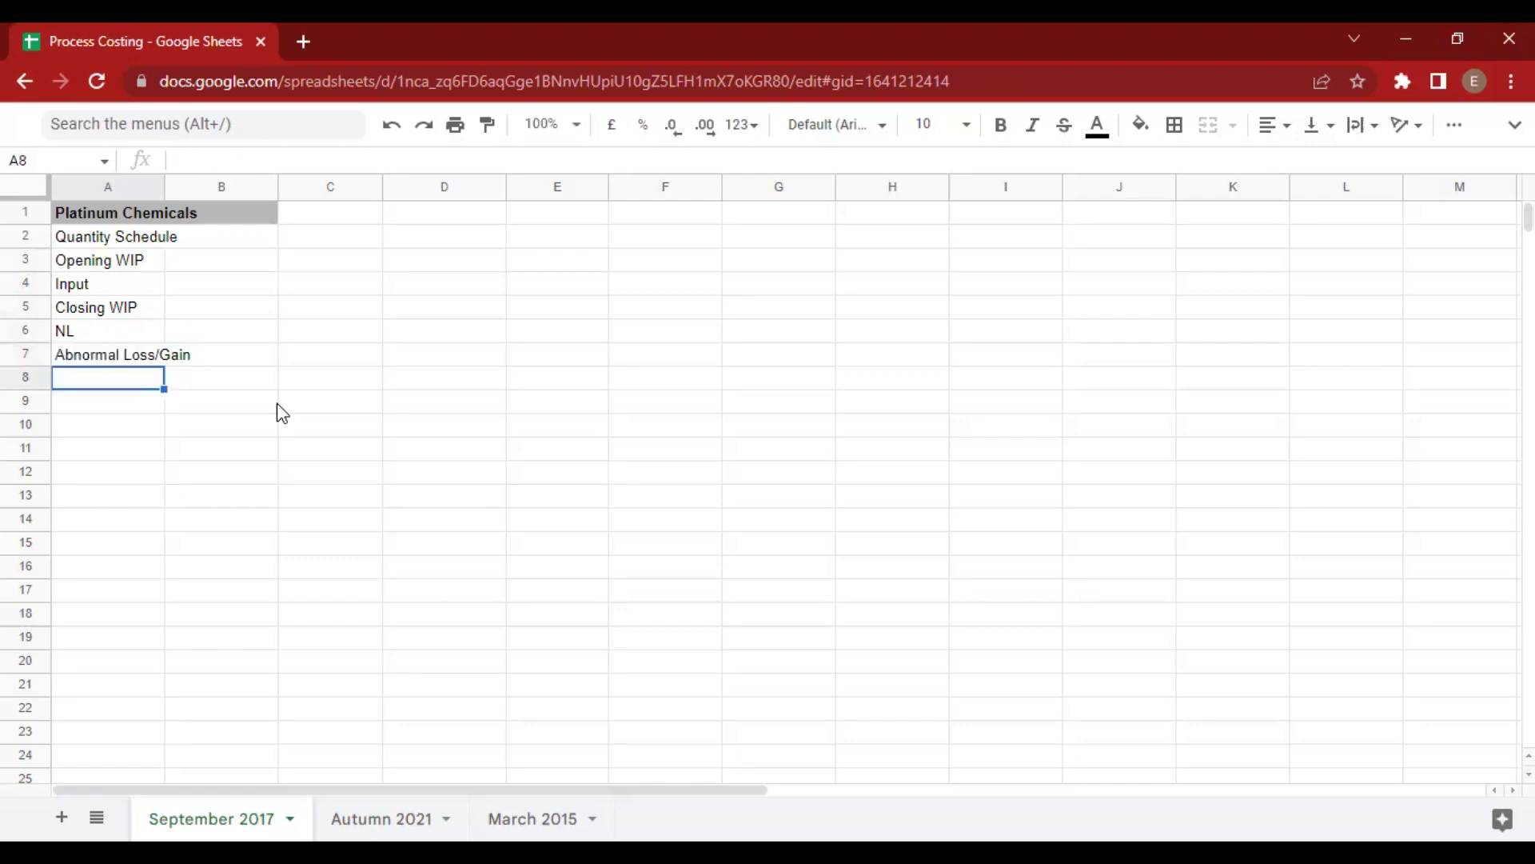
text(Output)
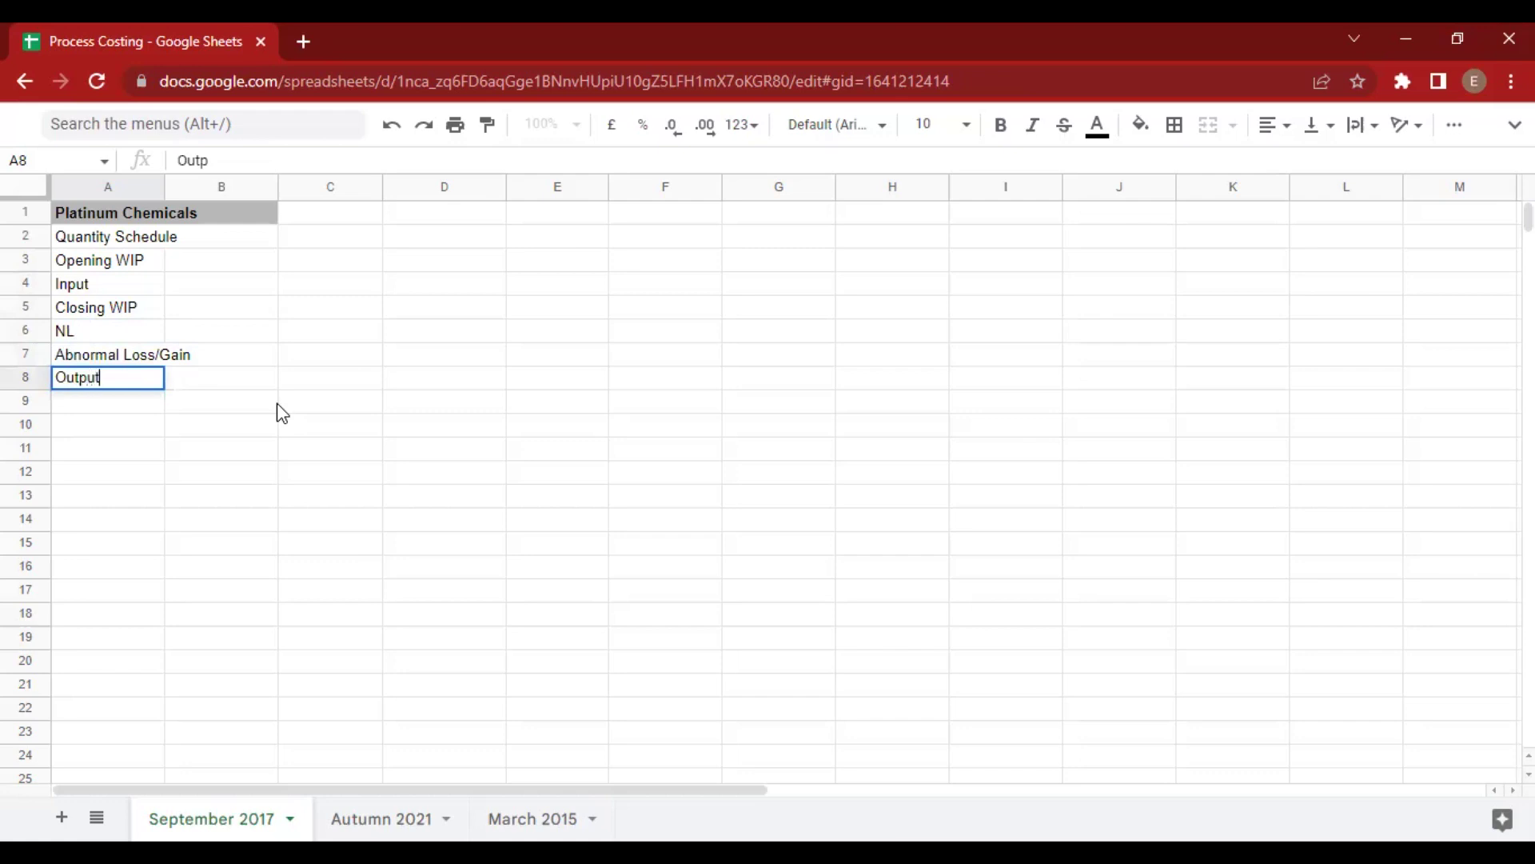
key(Return)
Make the Quantity Schedule heading in A2 bold.
key(Up)
key(Up)
key(Up)
key(Up)
key(Up)
key(Up)
key(Up)
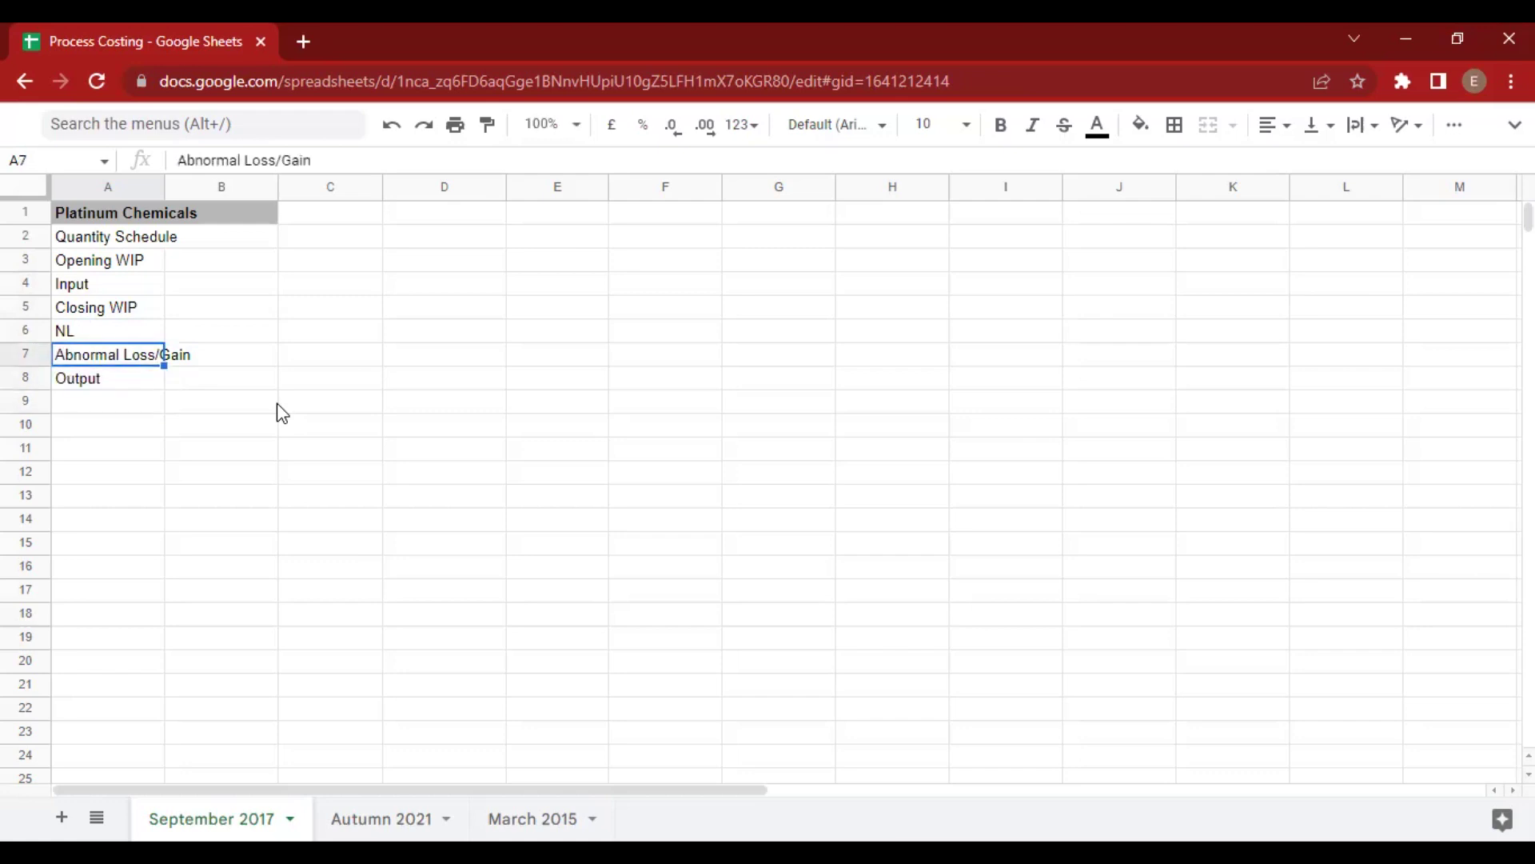
key(ctrl+b)
key(Down)
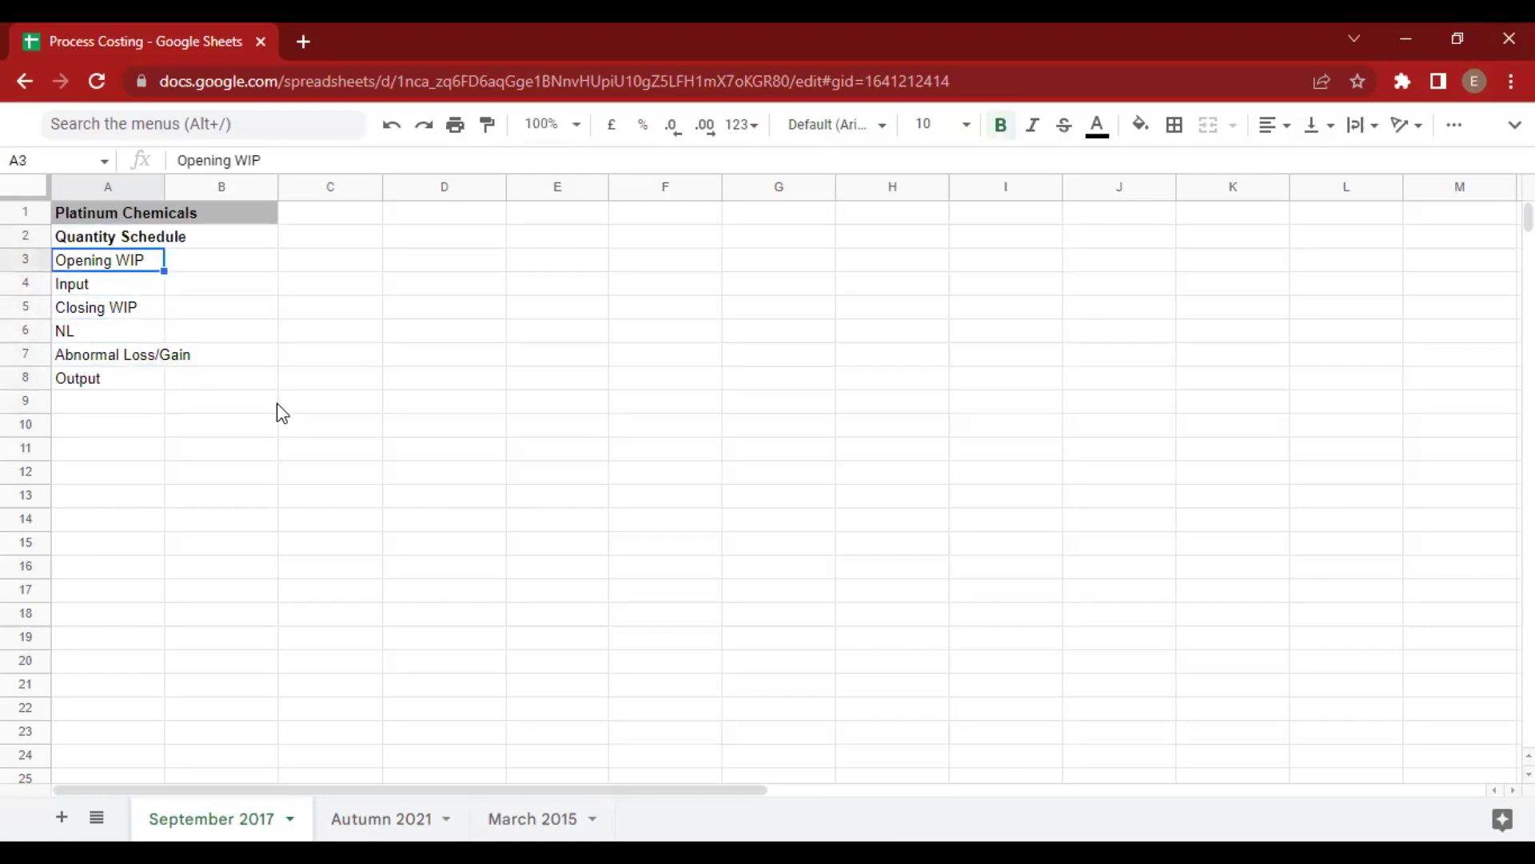
Check the quantity unit in the question document and add a bold Litres column heading in B2 of the Google Sheets schedule.
key(Right)
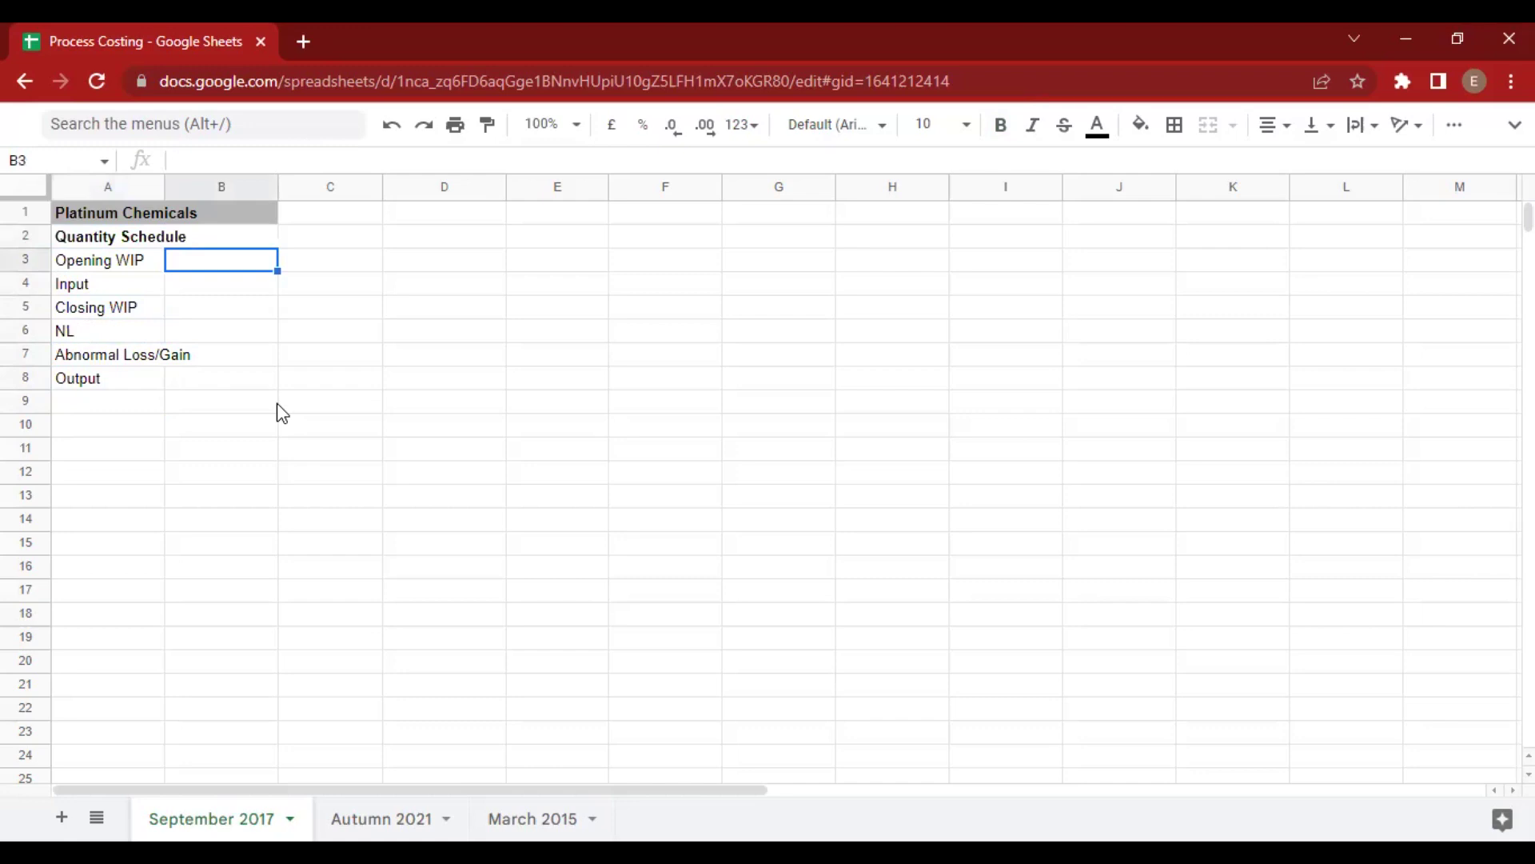
key(alt+Tab)
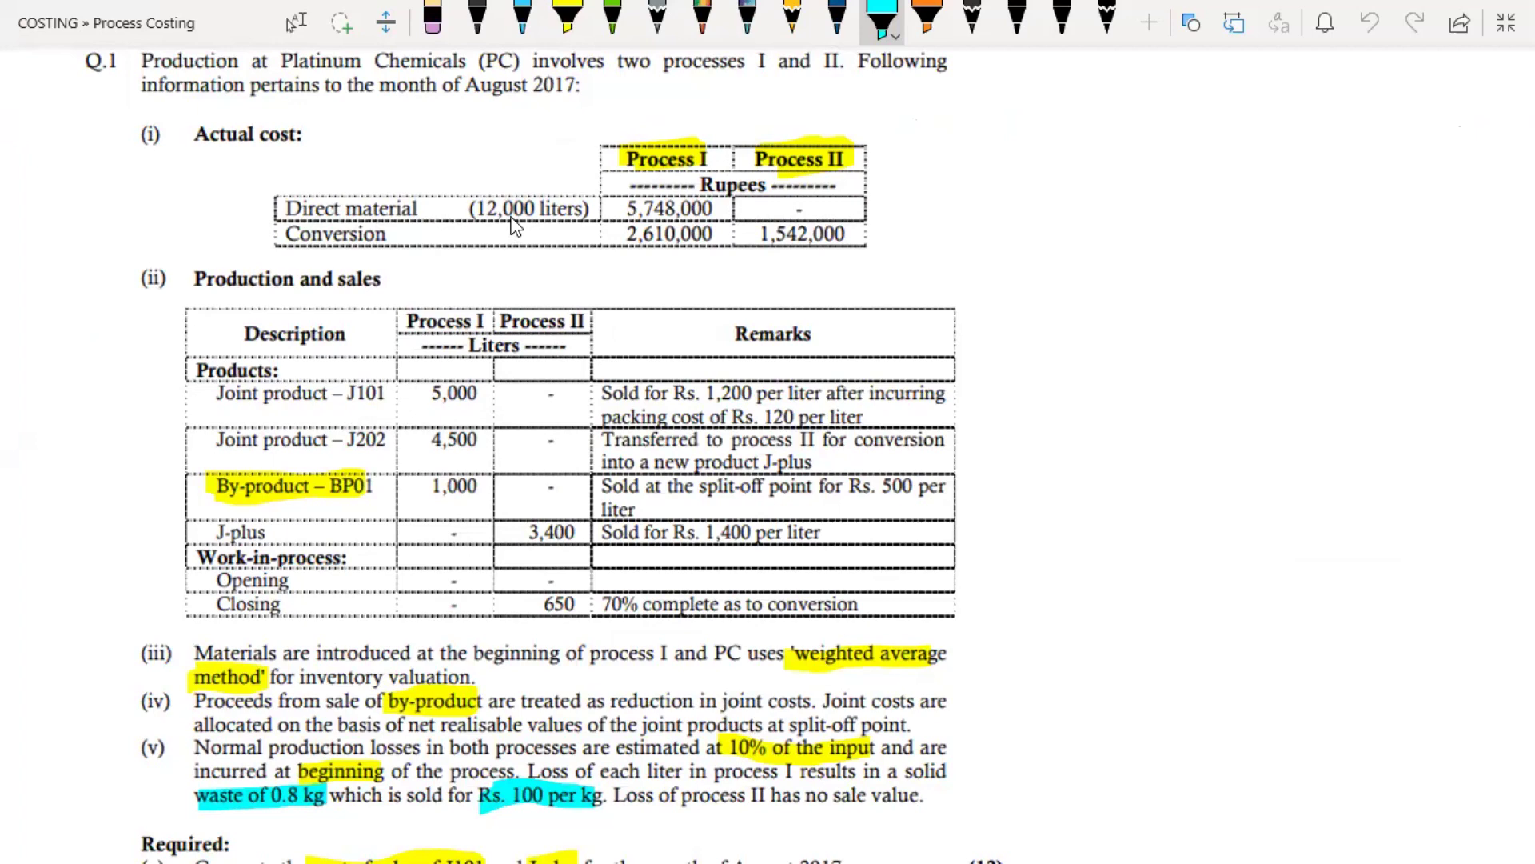
key(alt+Tab)
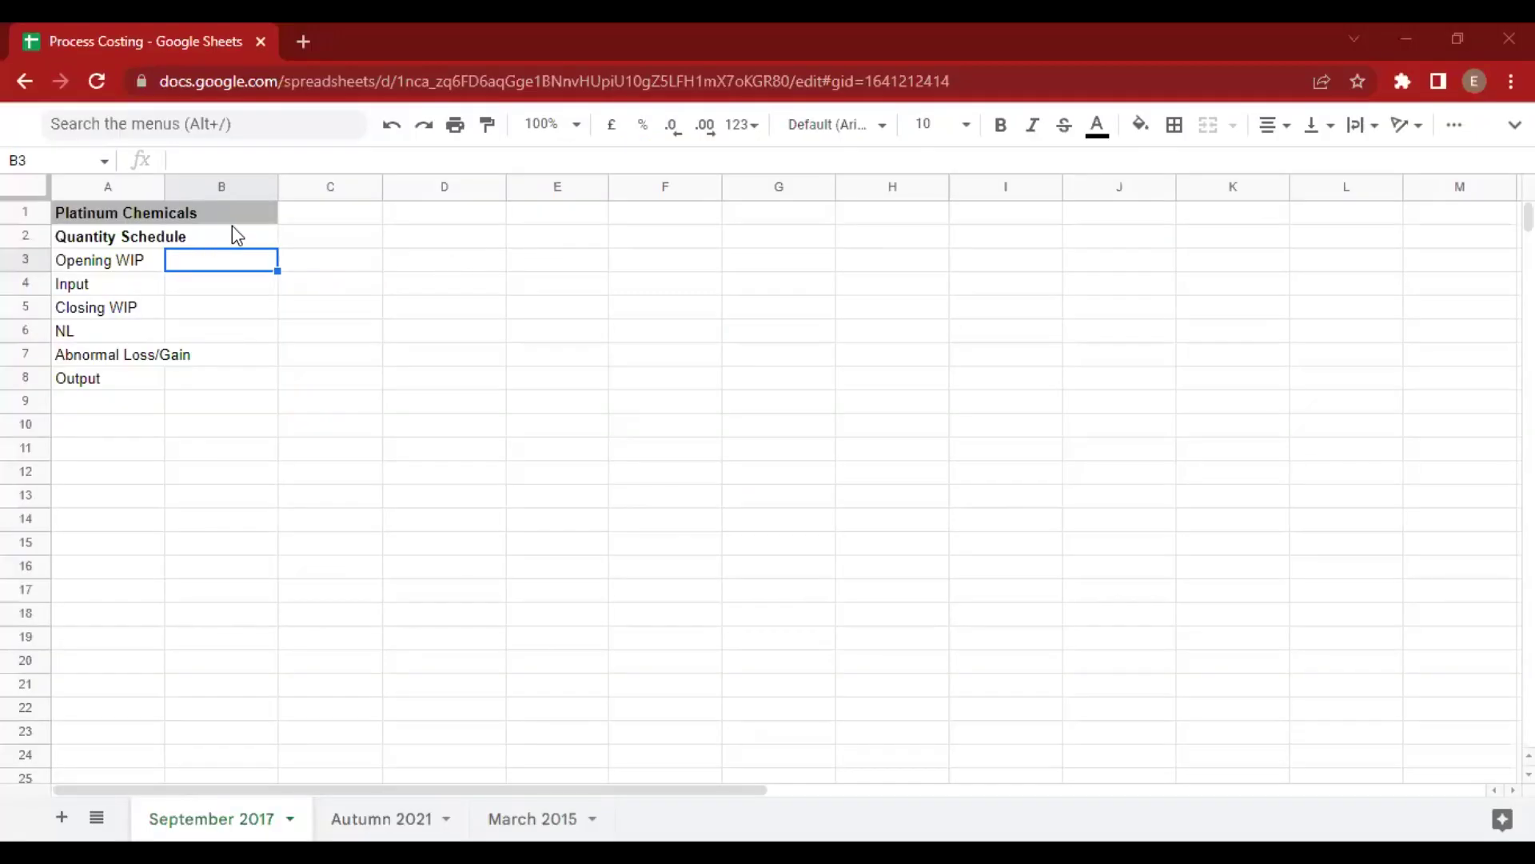
key(Up)
text(Litres)
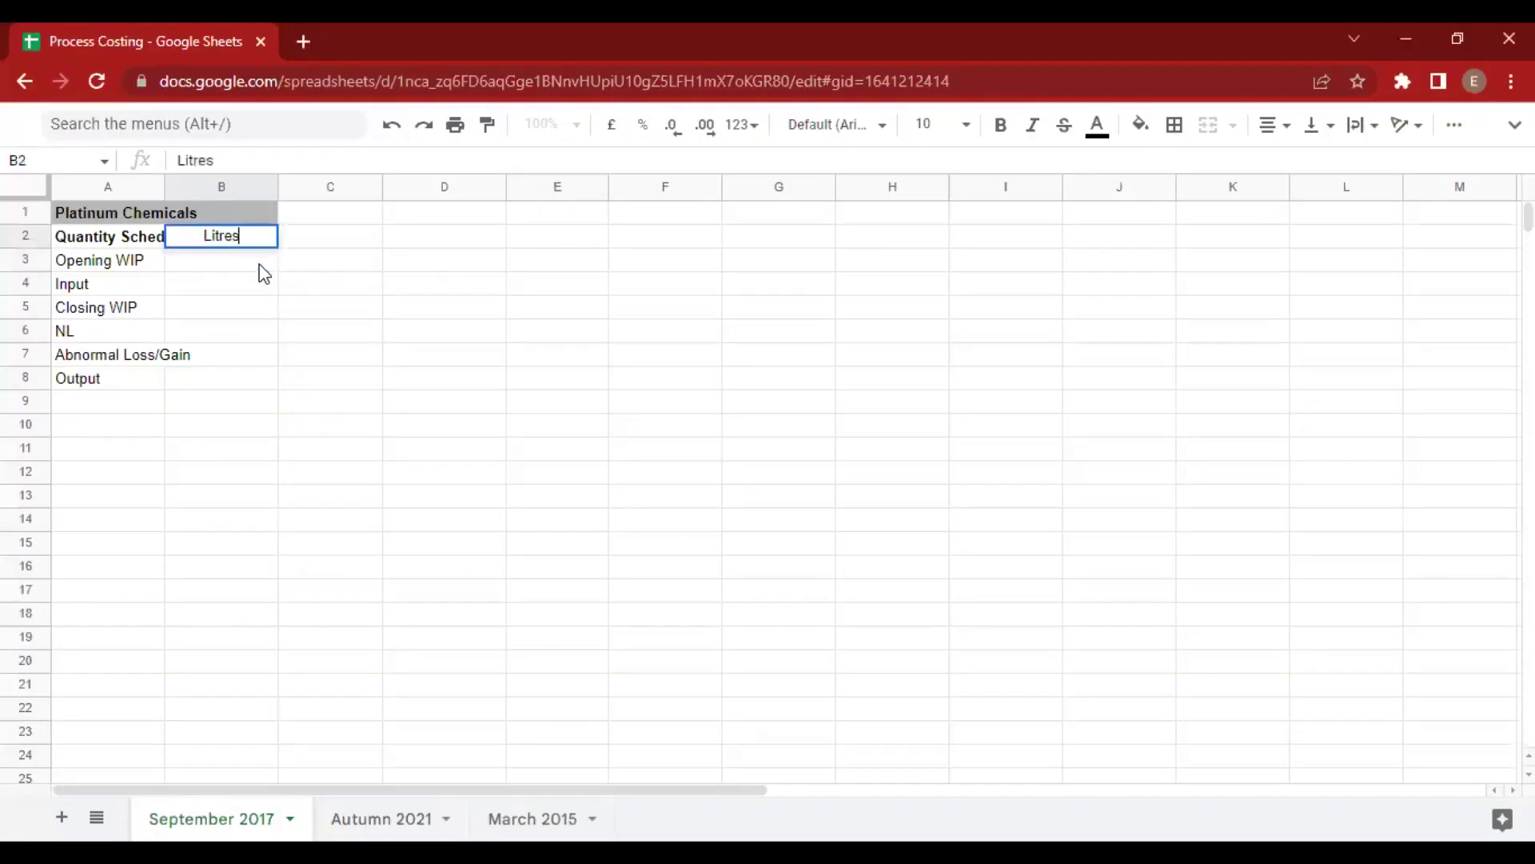
key(Return)
key(Up)
key(ctrl+b)
key(Down)
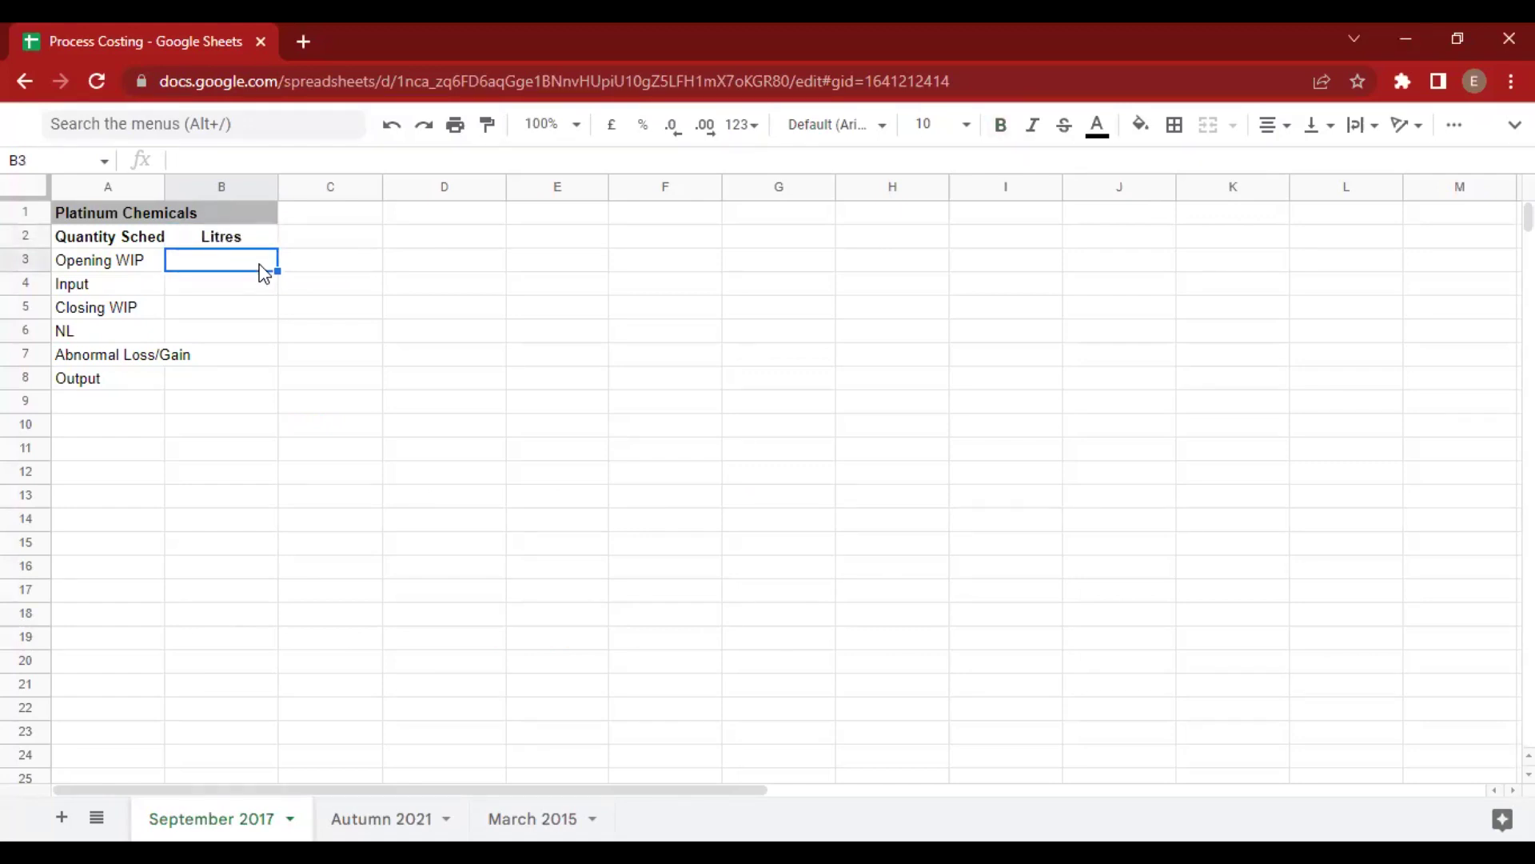
Enter 12000 litres for Input in B4 and the joint products' sum =5000+4500 for Output in B8.
key(Down)
text(12000)
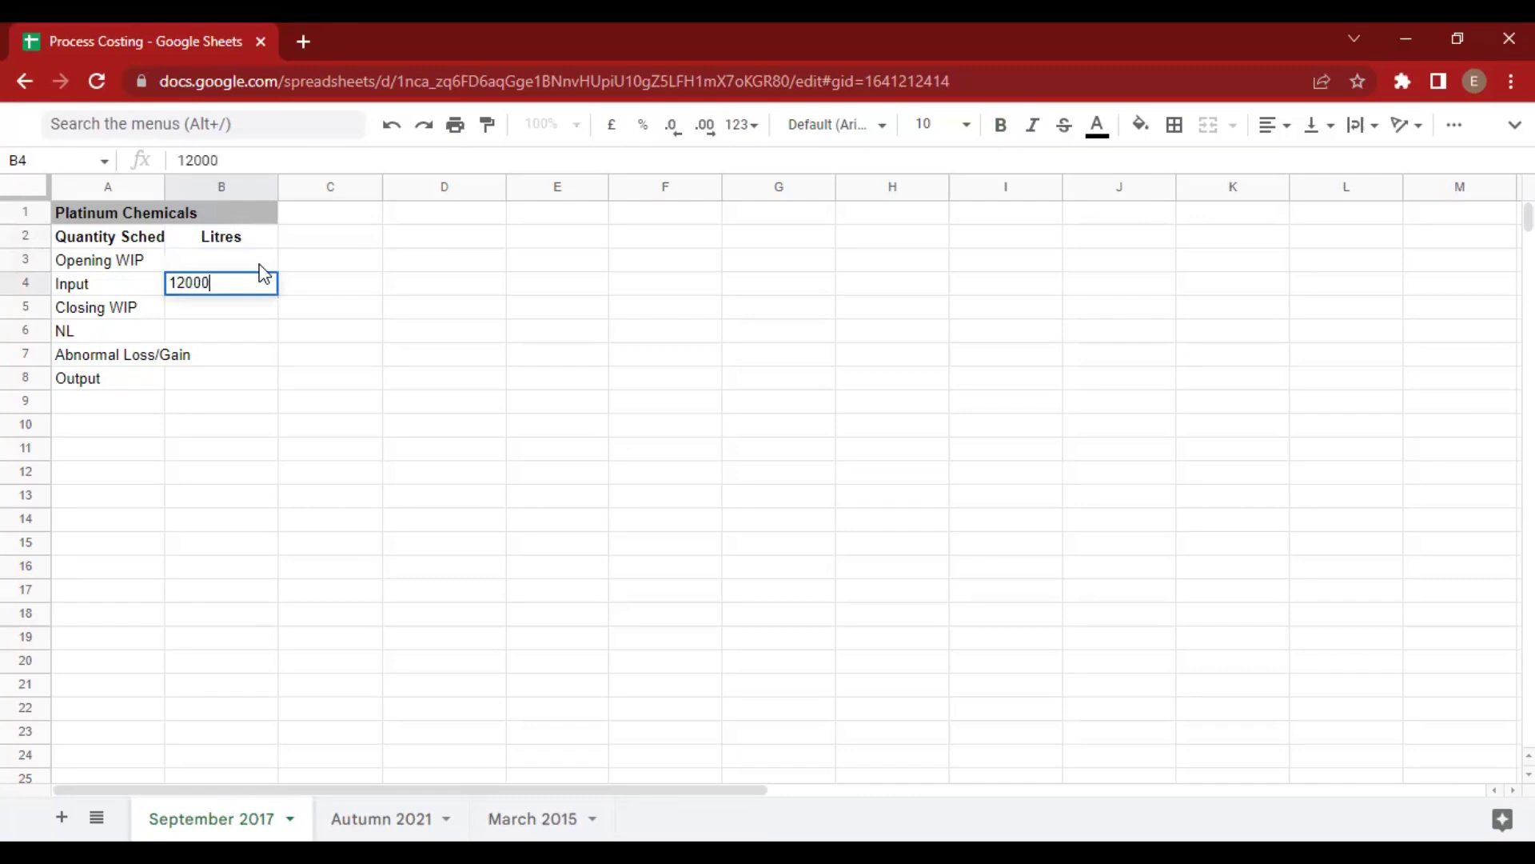
key(Return)
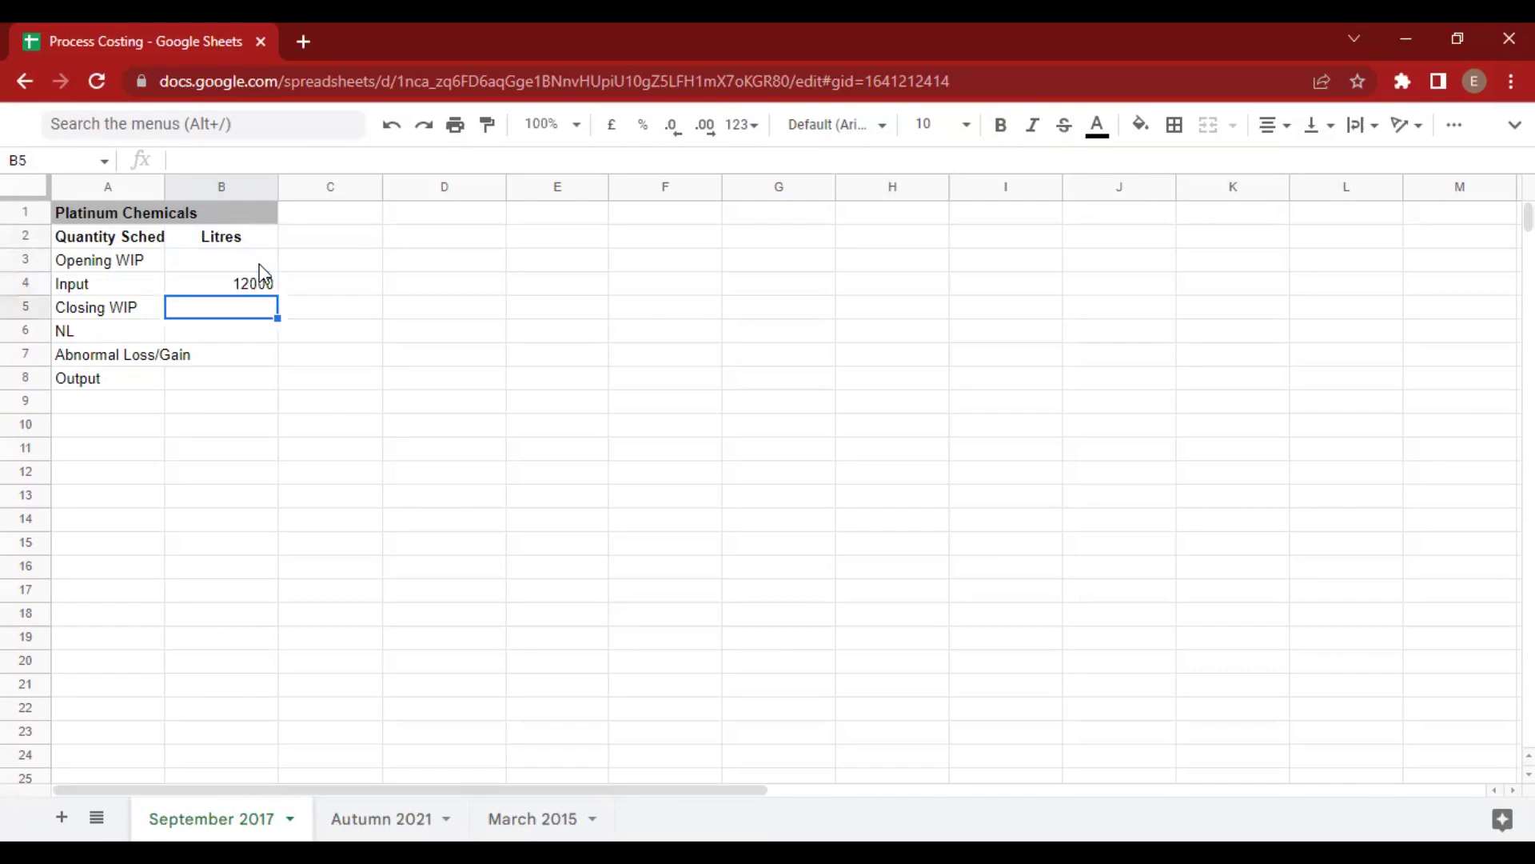
key(alt+Tab)
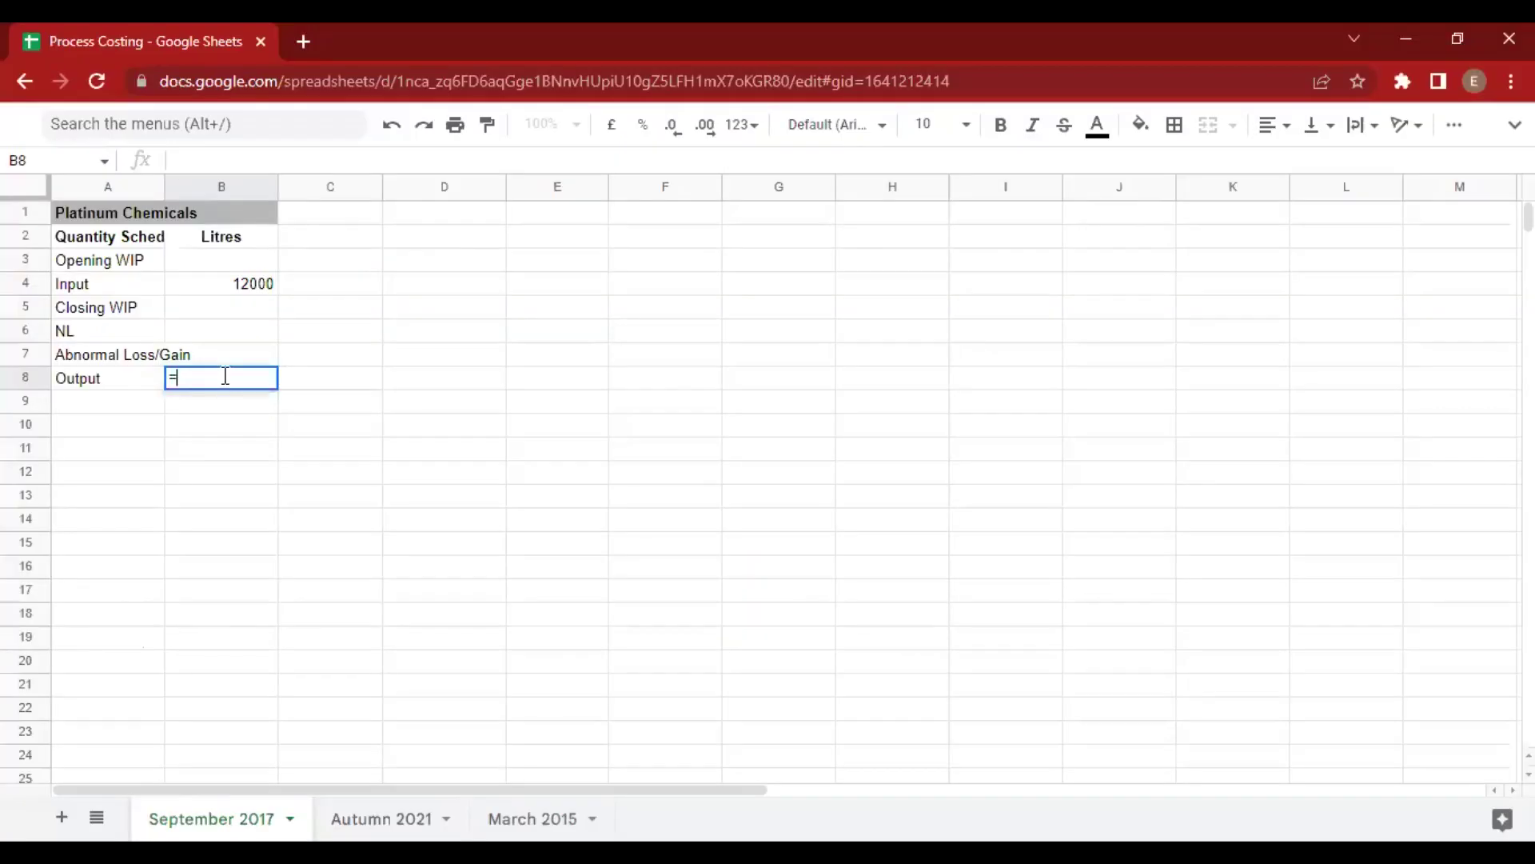
text(5000+4500)
key(Return)
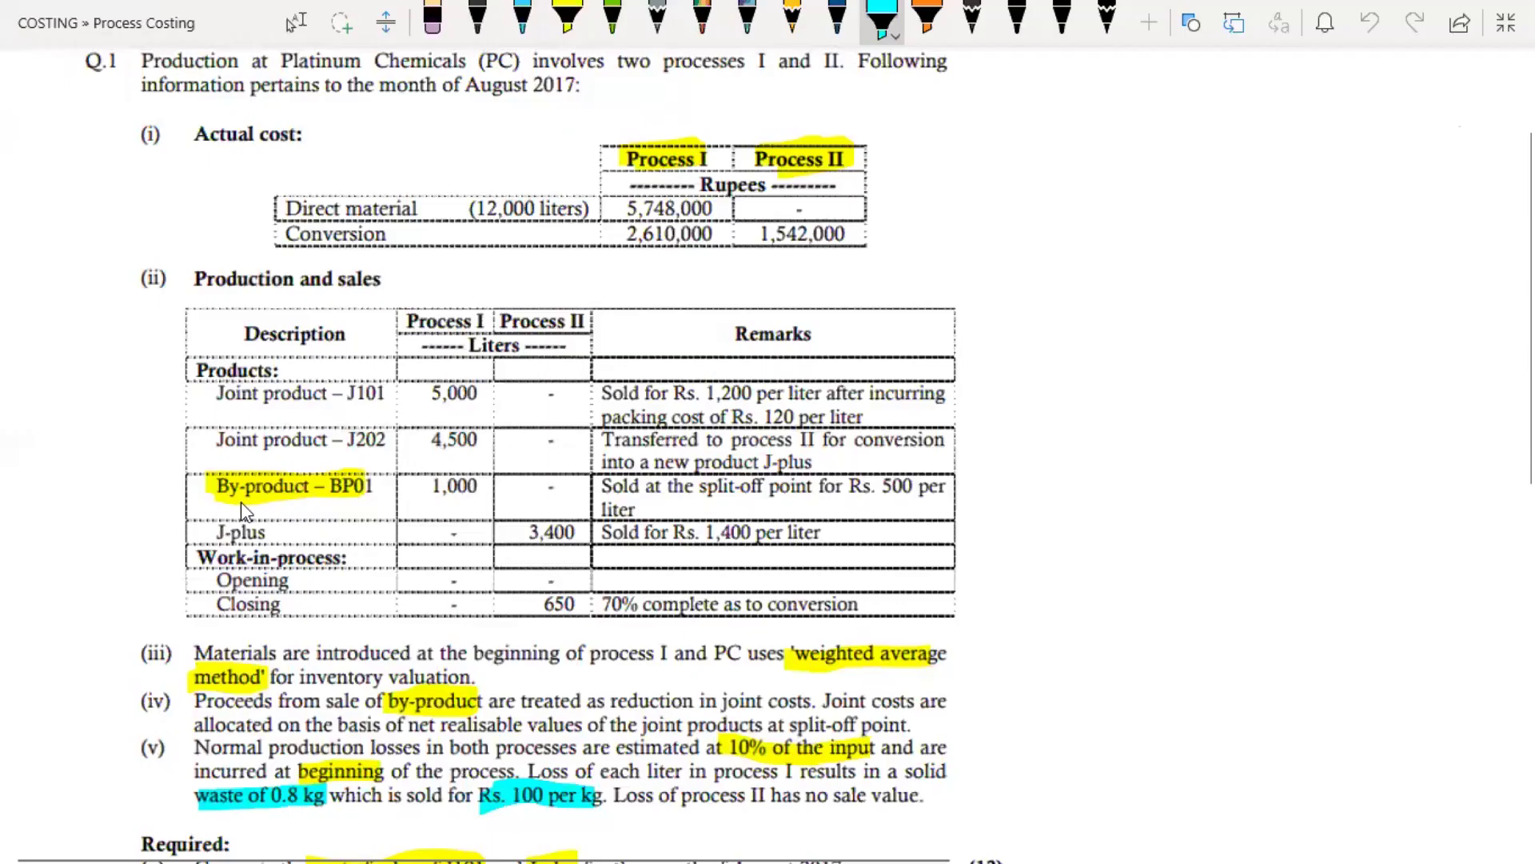
Highlight by-product BP01's 1,000 liters in cyan in the question, and insert a By Product row with 1000 above NL in Google Sheets.
drag(423, 486, 484, 489)
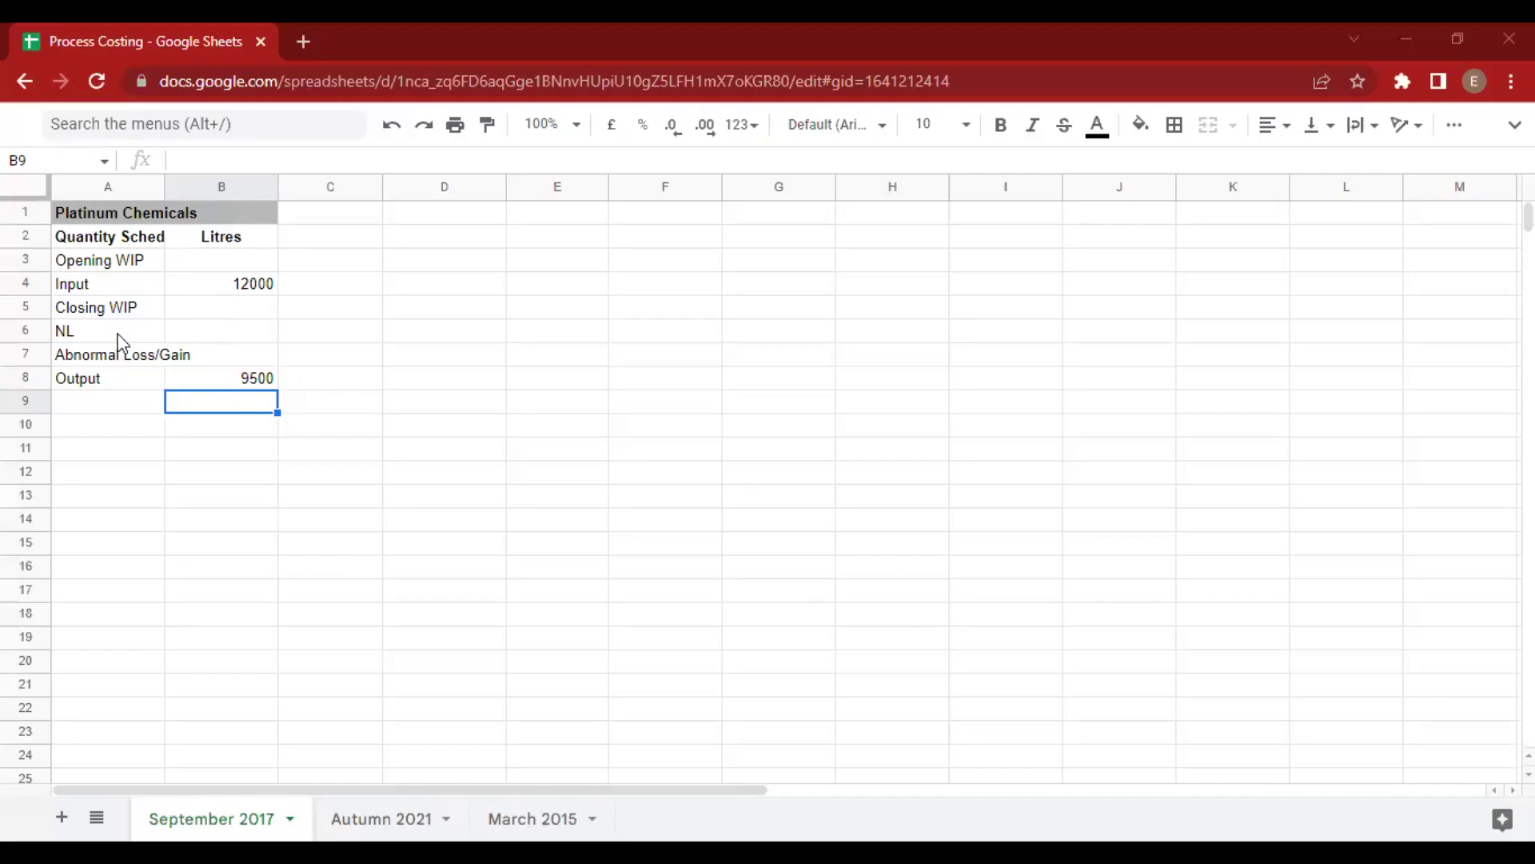
right_click(119, 336)
click(216, 380)
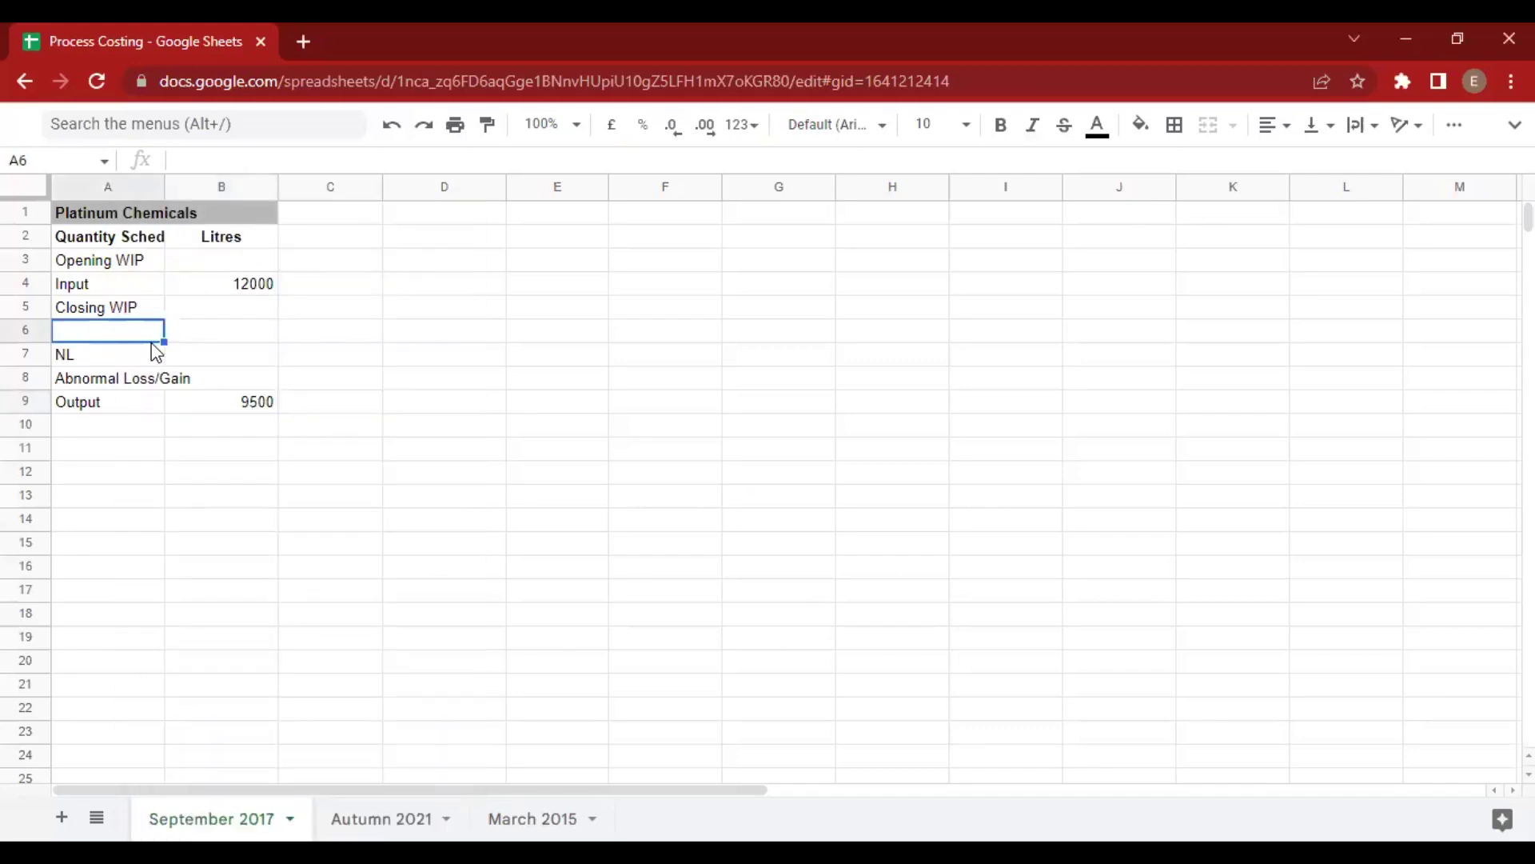
text(By Product)
key(Tab)
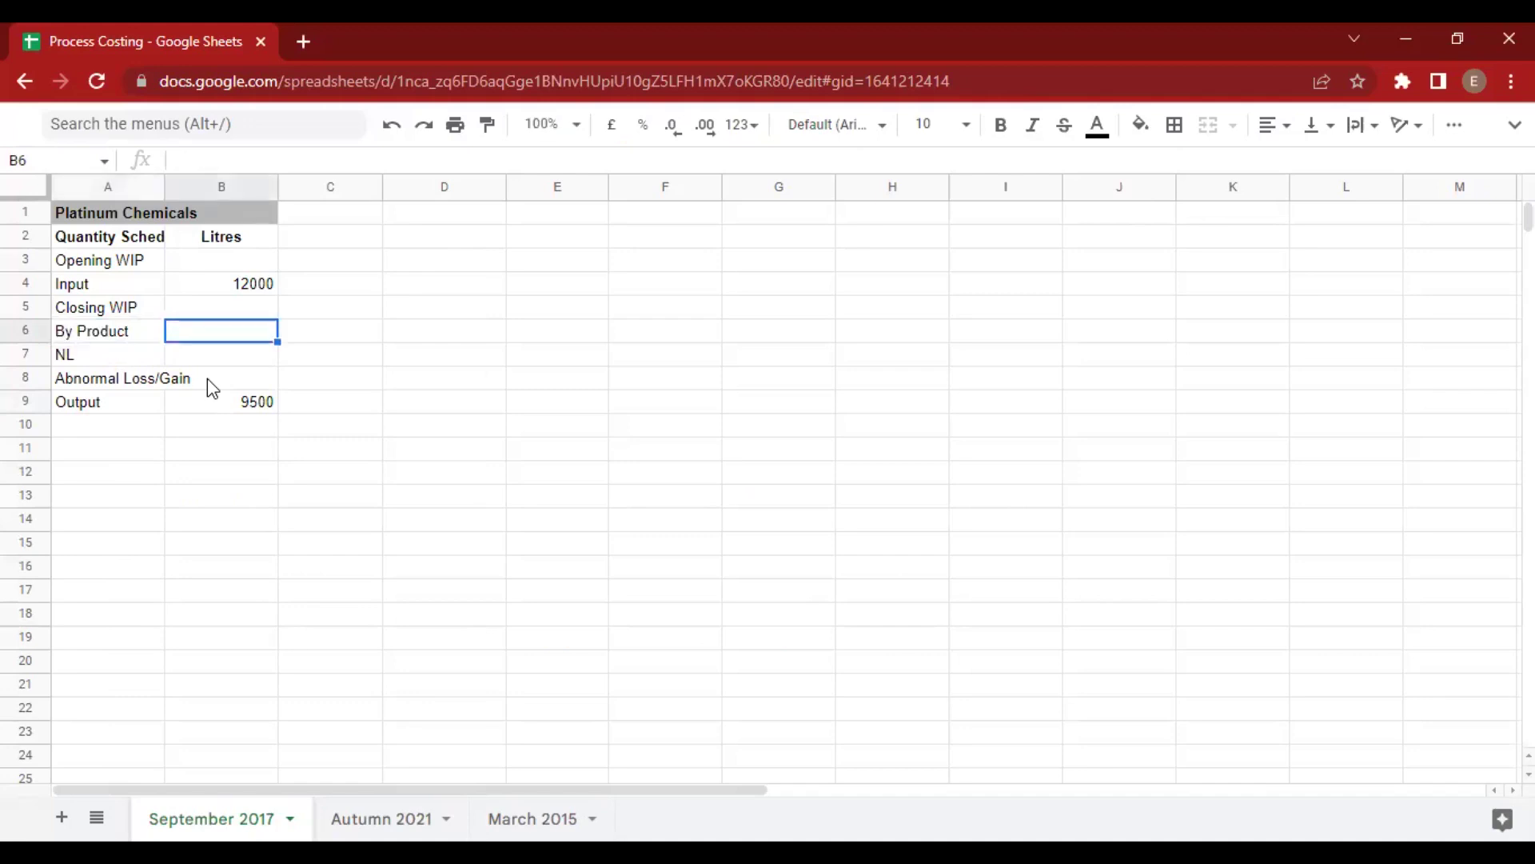
text(1000)
key(Return)
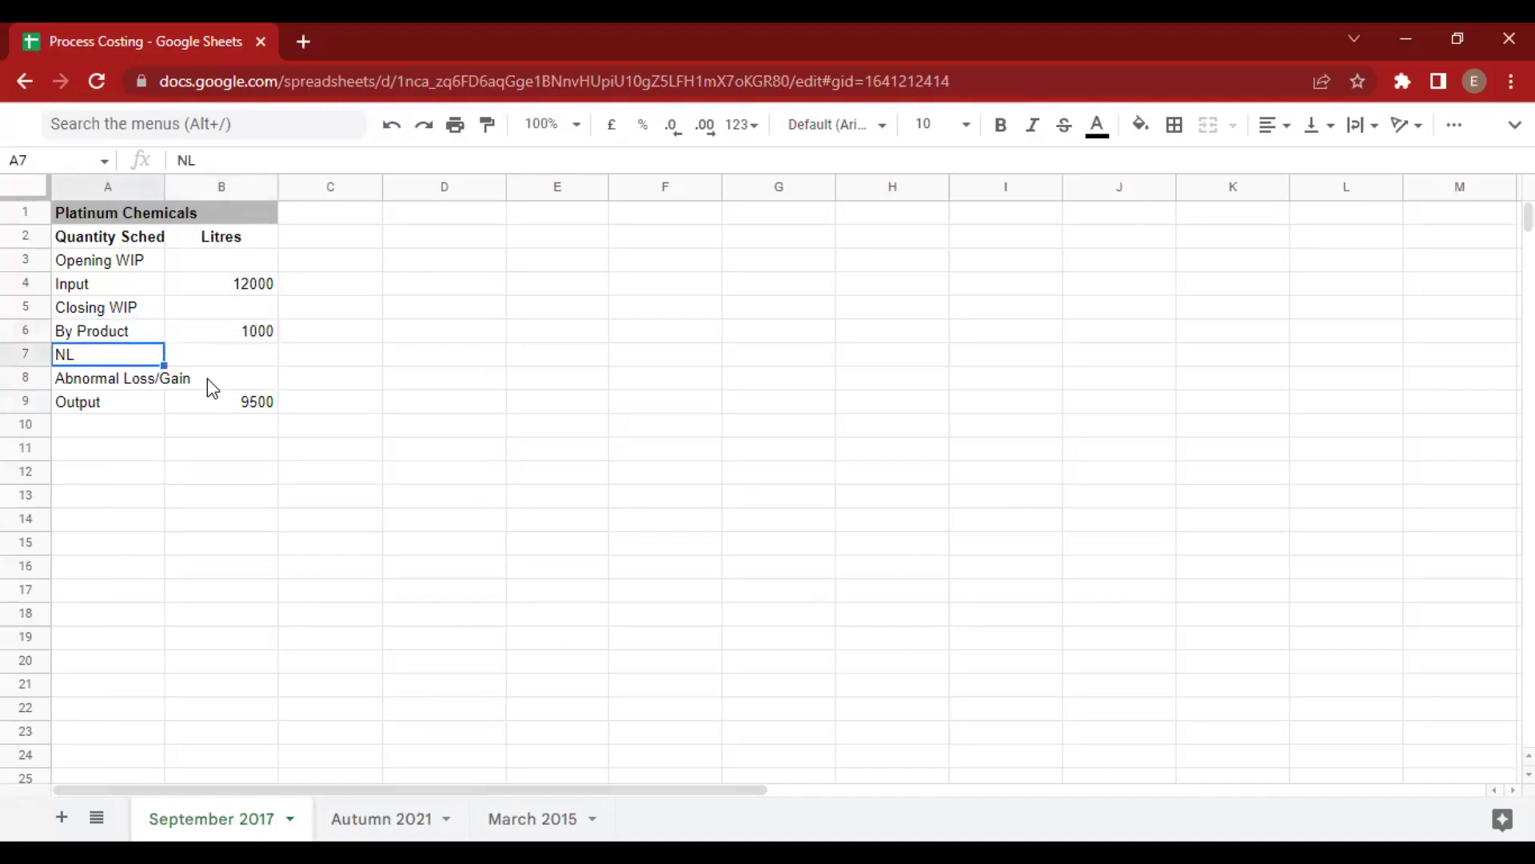
Check Process I's work-in-process in the question document and enter a dash for Opening WIP and Closing WIP in the Google Sheets Litres column.
key(alt+Tab)
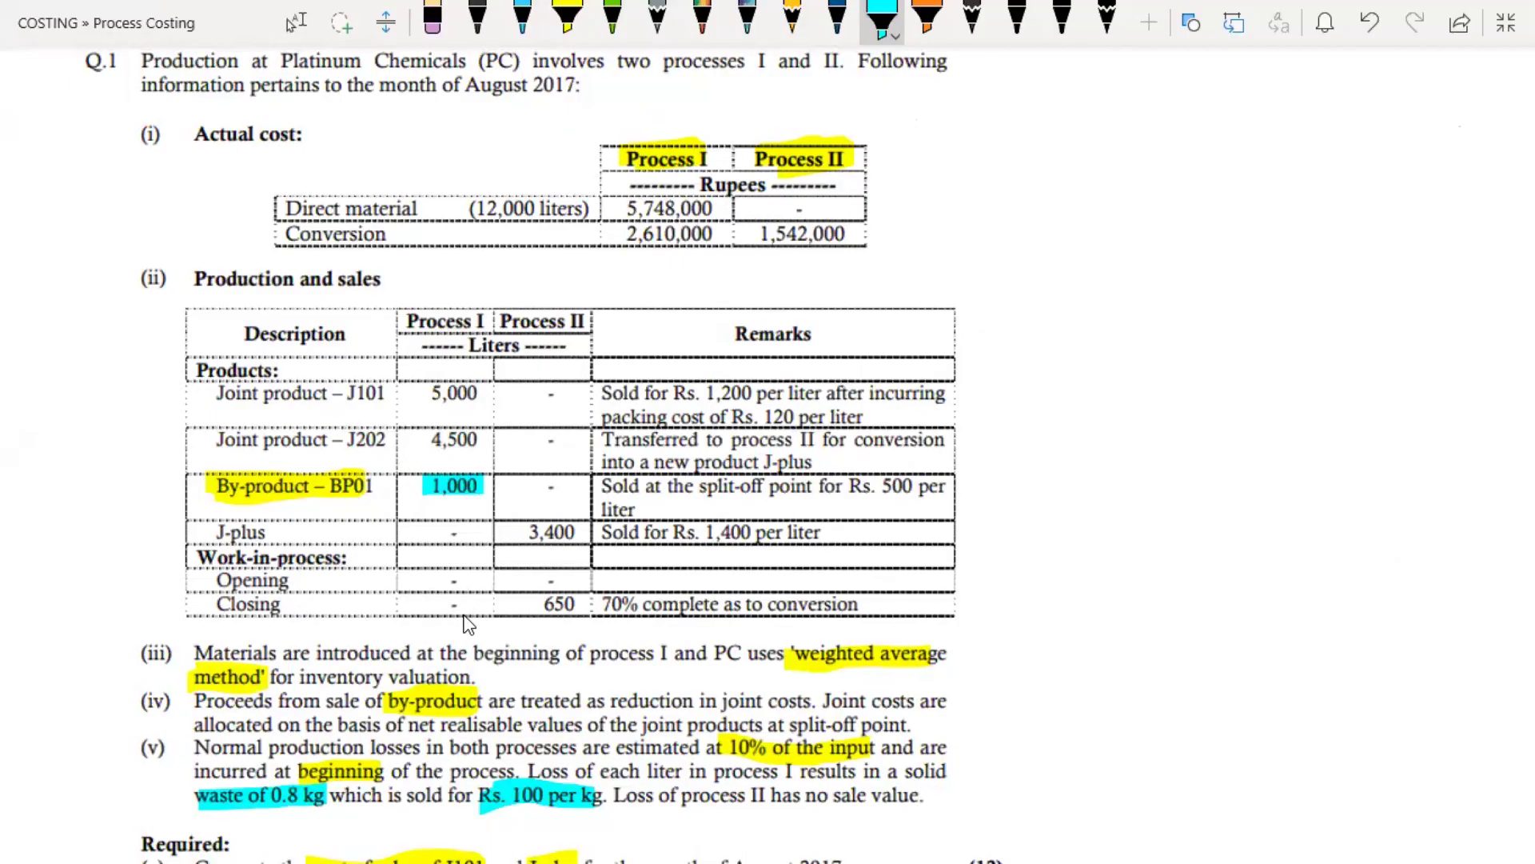
key(alt+Tab)
click(246, 256)
text(-)
key(Return)
key(Return)
text(-)
key(Return)
key(Return)
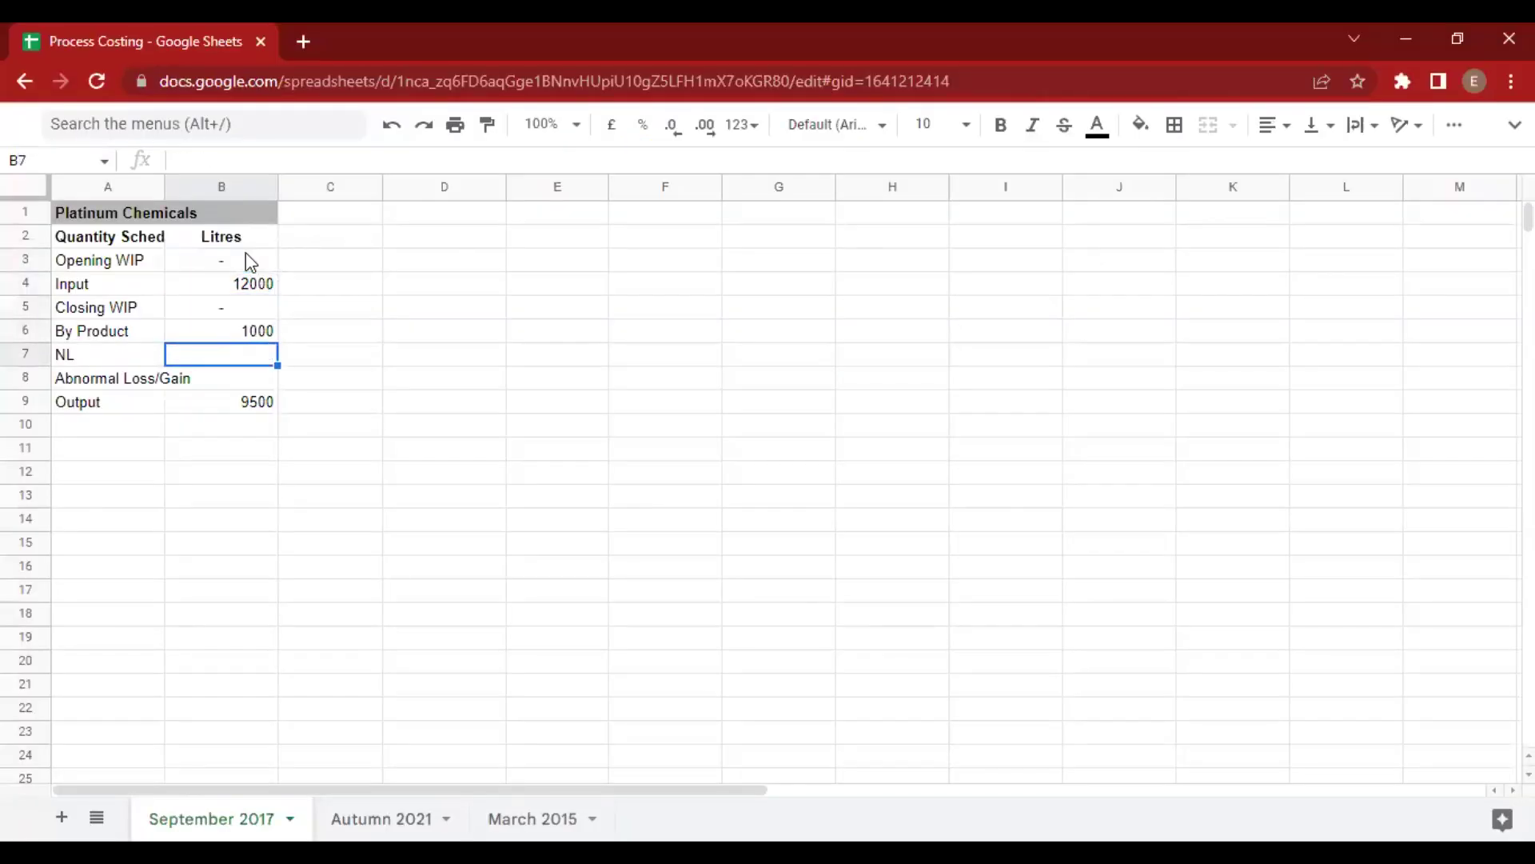
Check the normal loss rate in the question document and enter =B4*10% for NL in B7 of the Google Sheets schedule.
text(=)
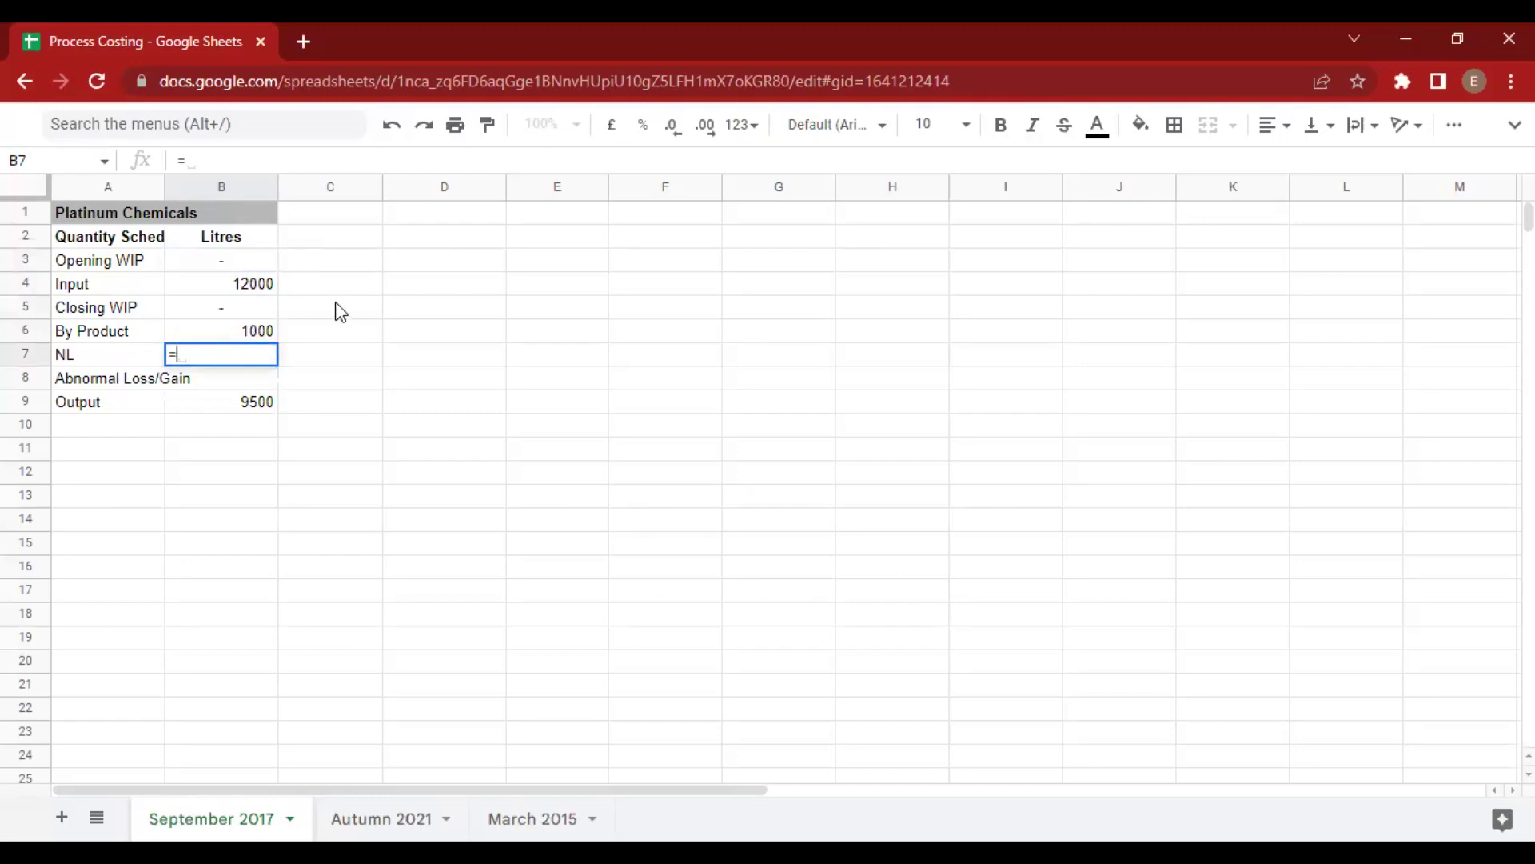
key(alt+Tab)
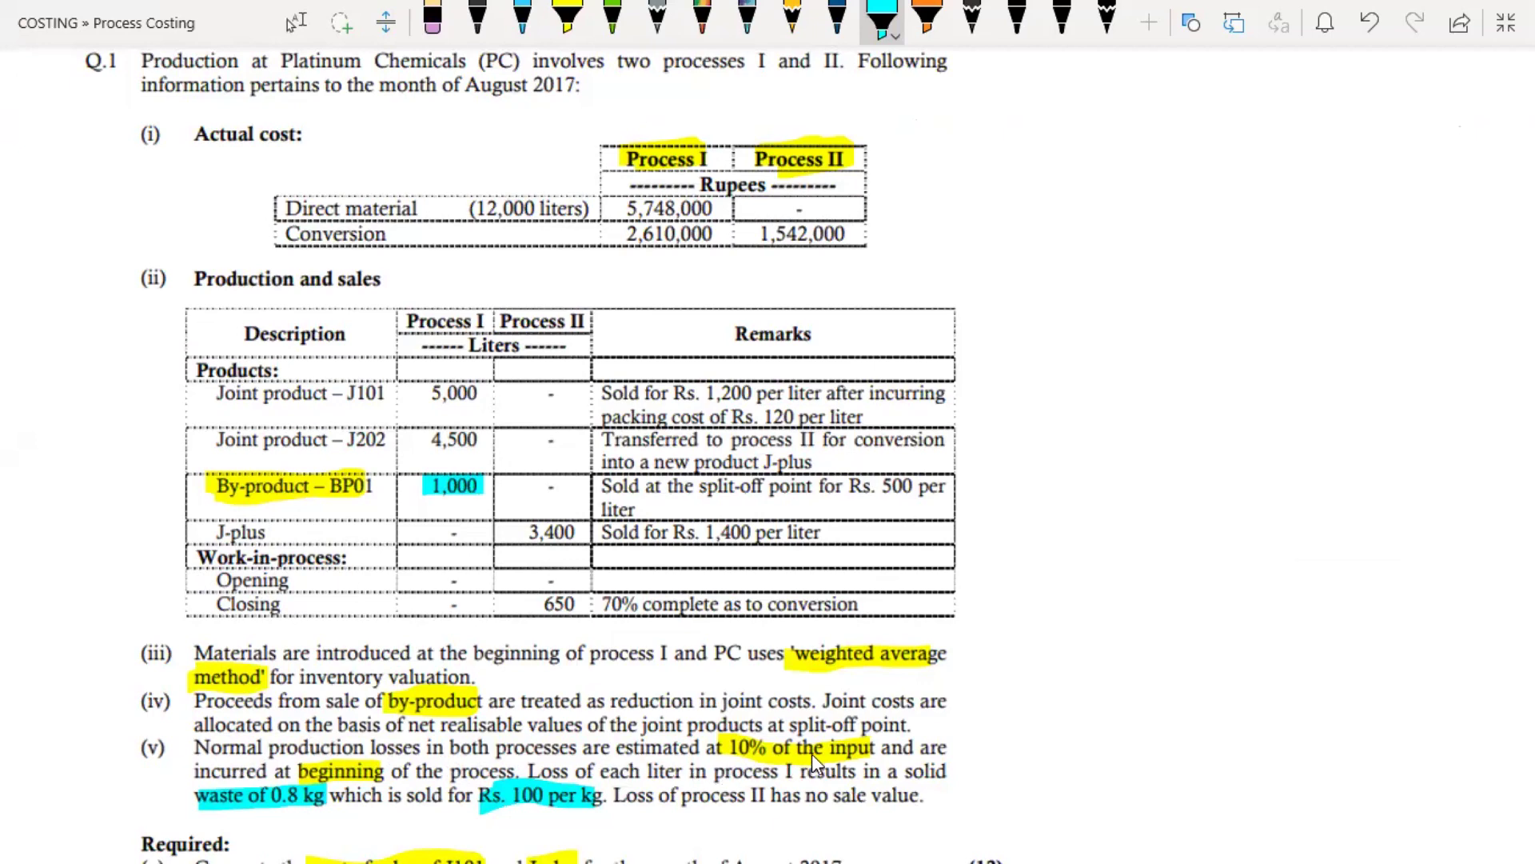
key(alt+Tab)
key(Up)
key(Up)
key(Up)
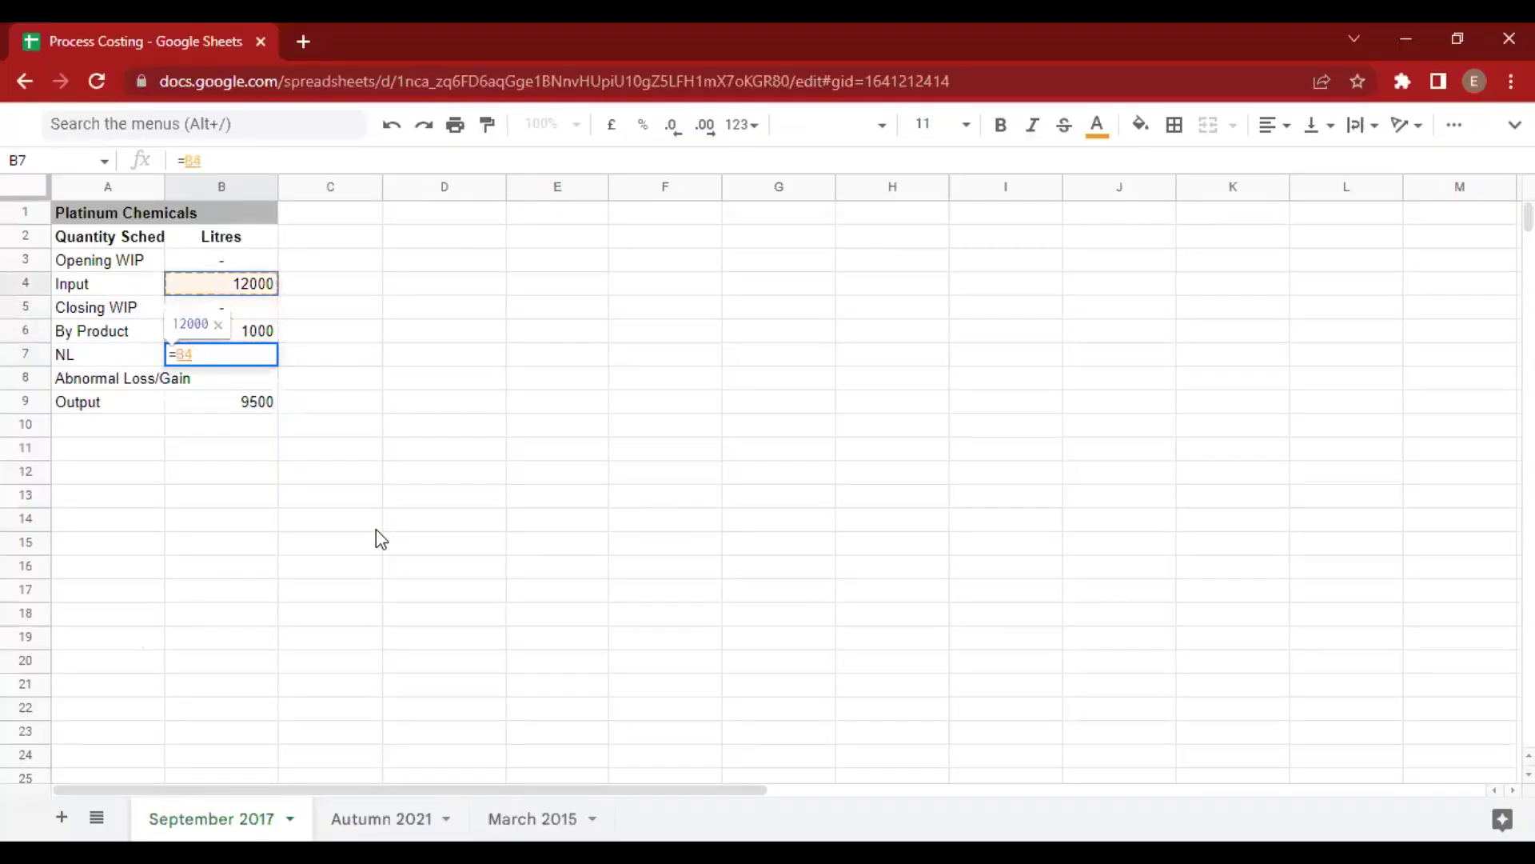
text(*10%)
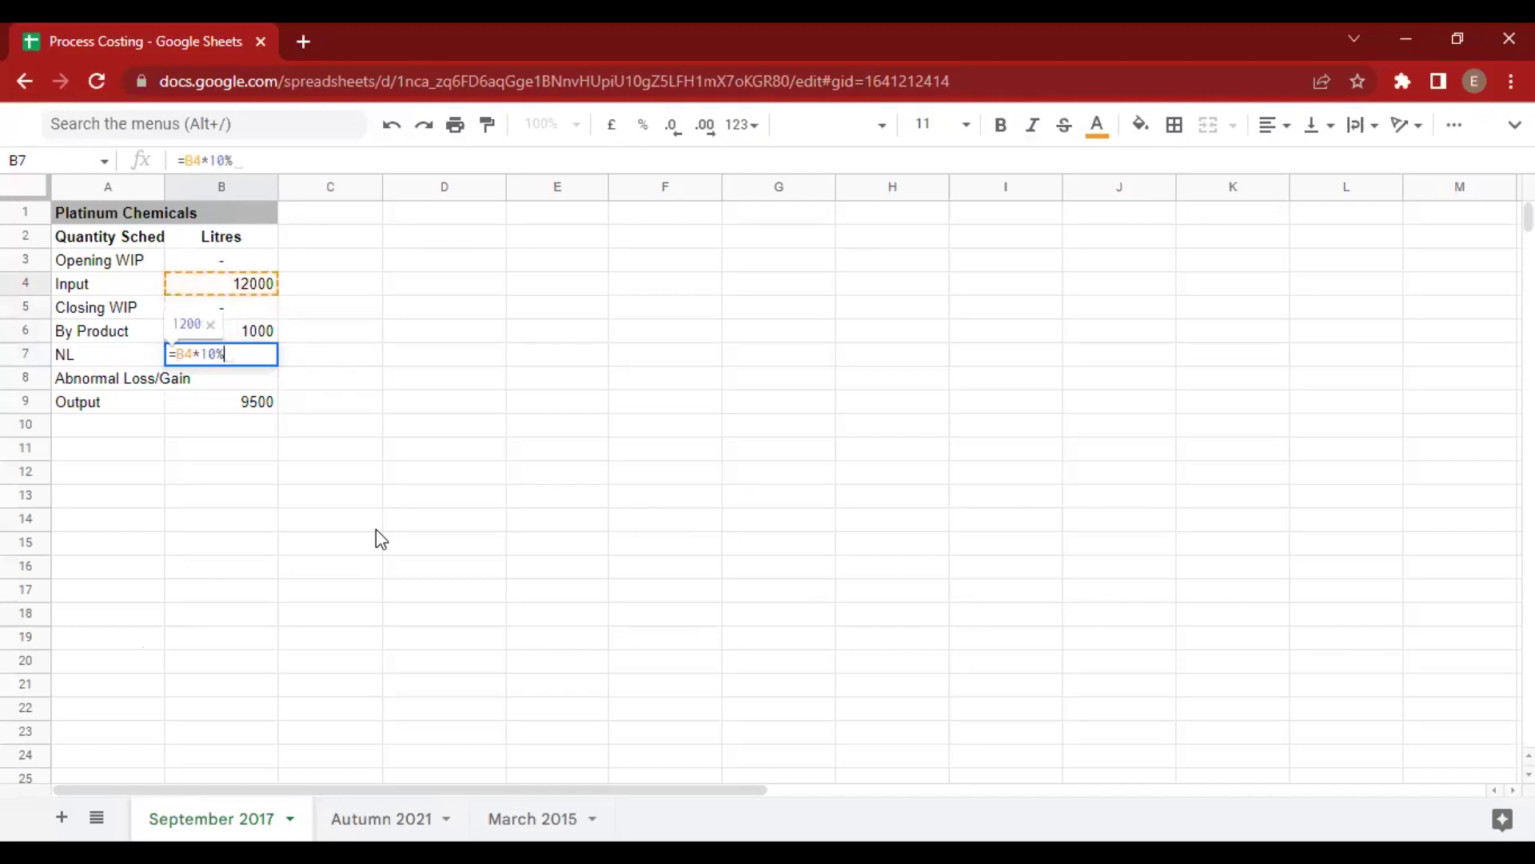
key(Return)
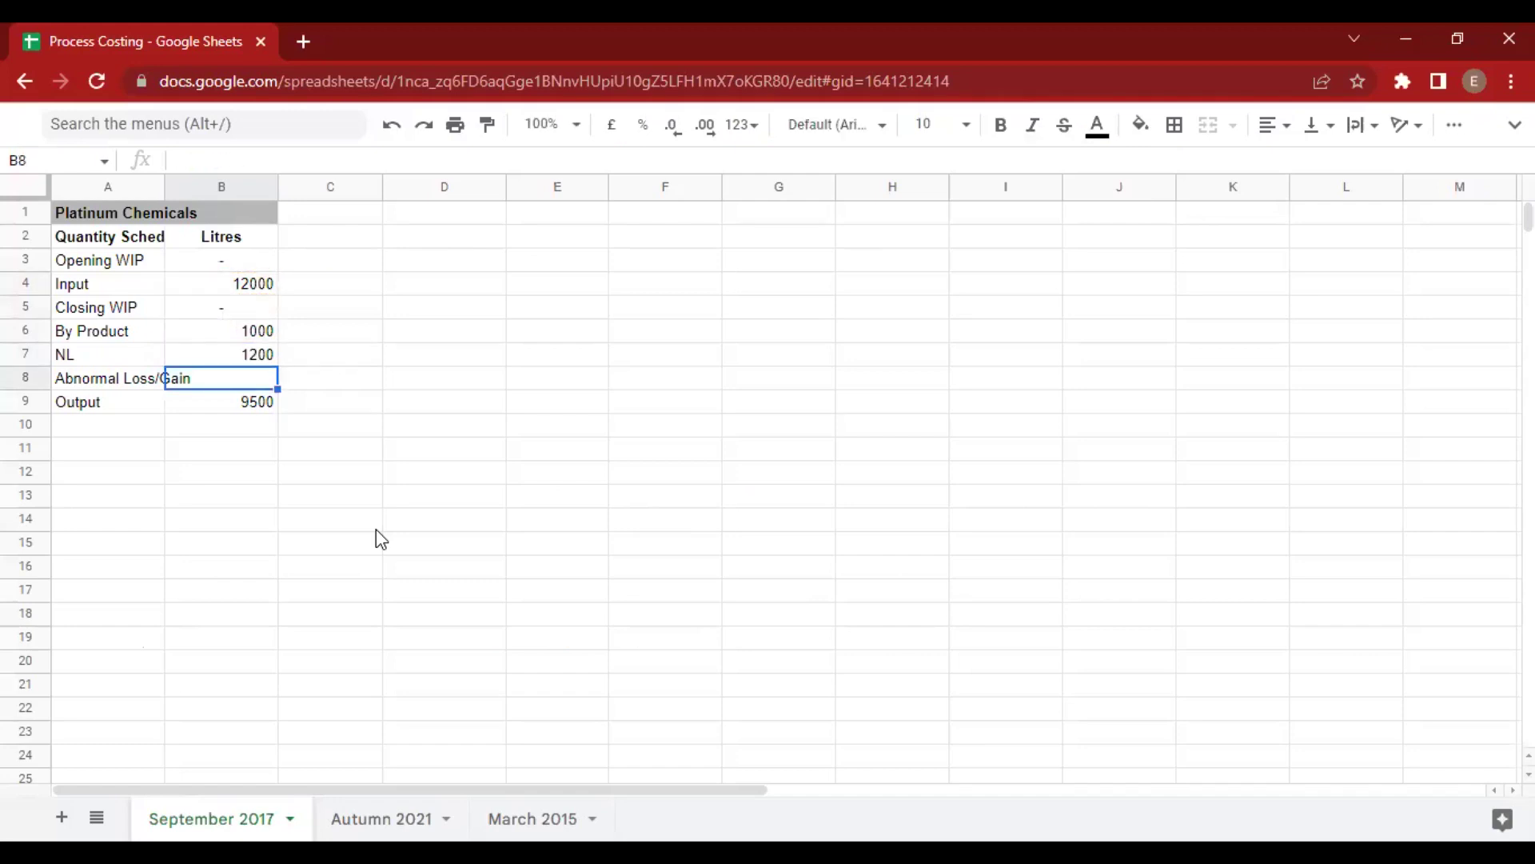
Calculate Abnormal Loss/Gain in B8 with the formula =B9-B4+B6+B7.
text(=)
key(Down)
text(-)
key(Up)
key(Up)
key(Up)
key(Up)
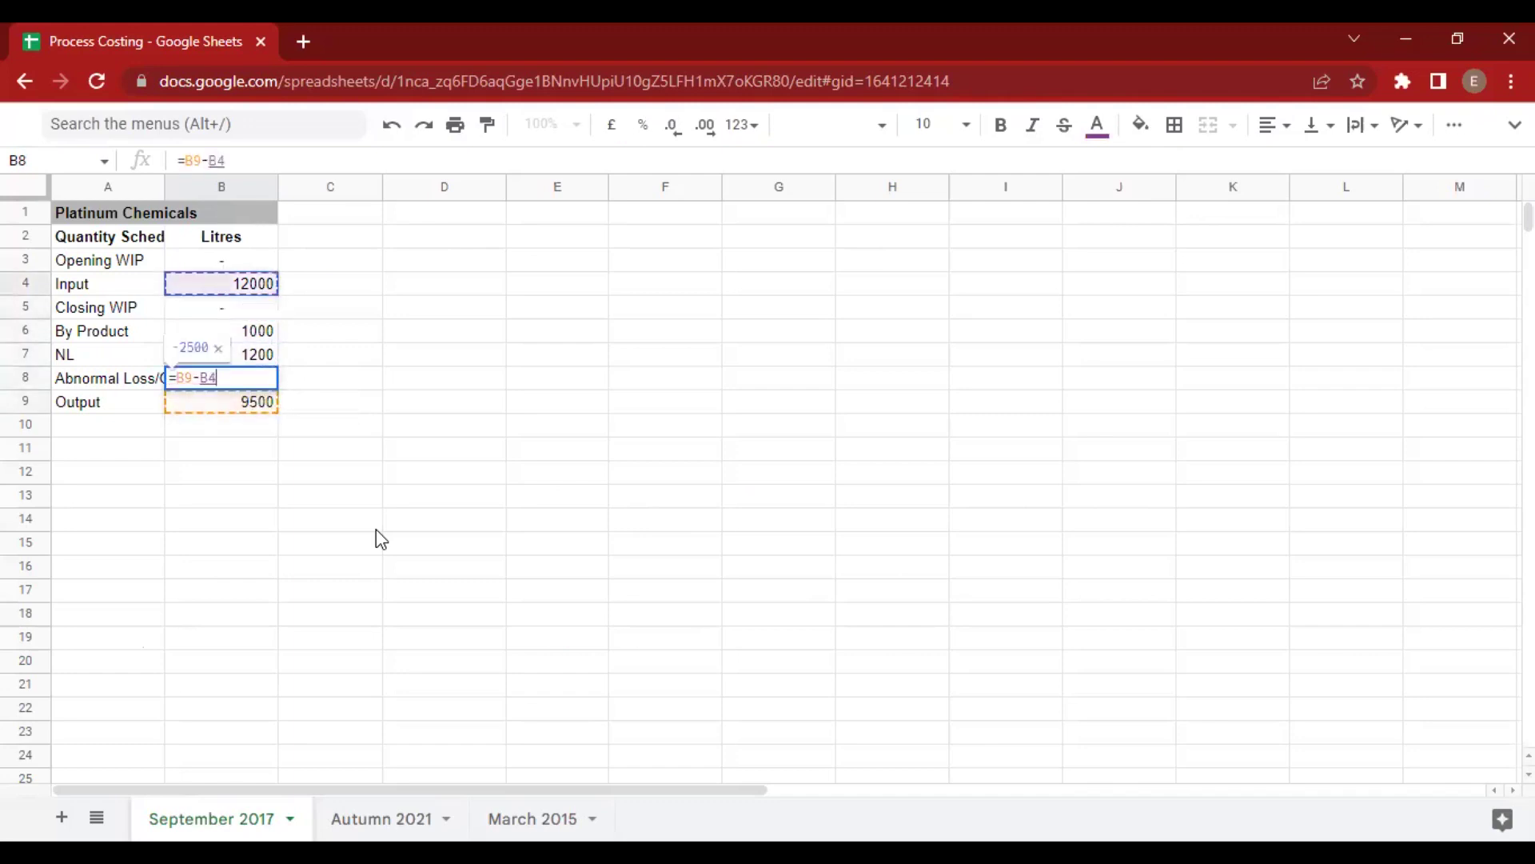
text(+)
key(Up)
key(Up)
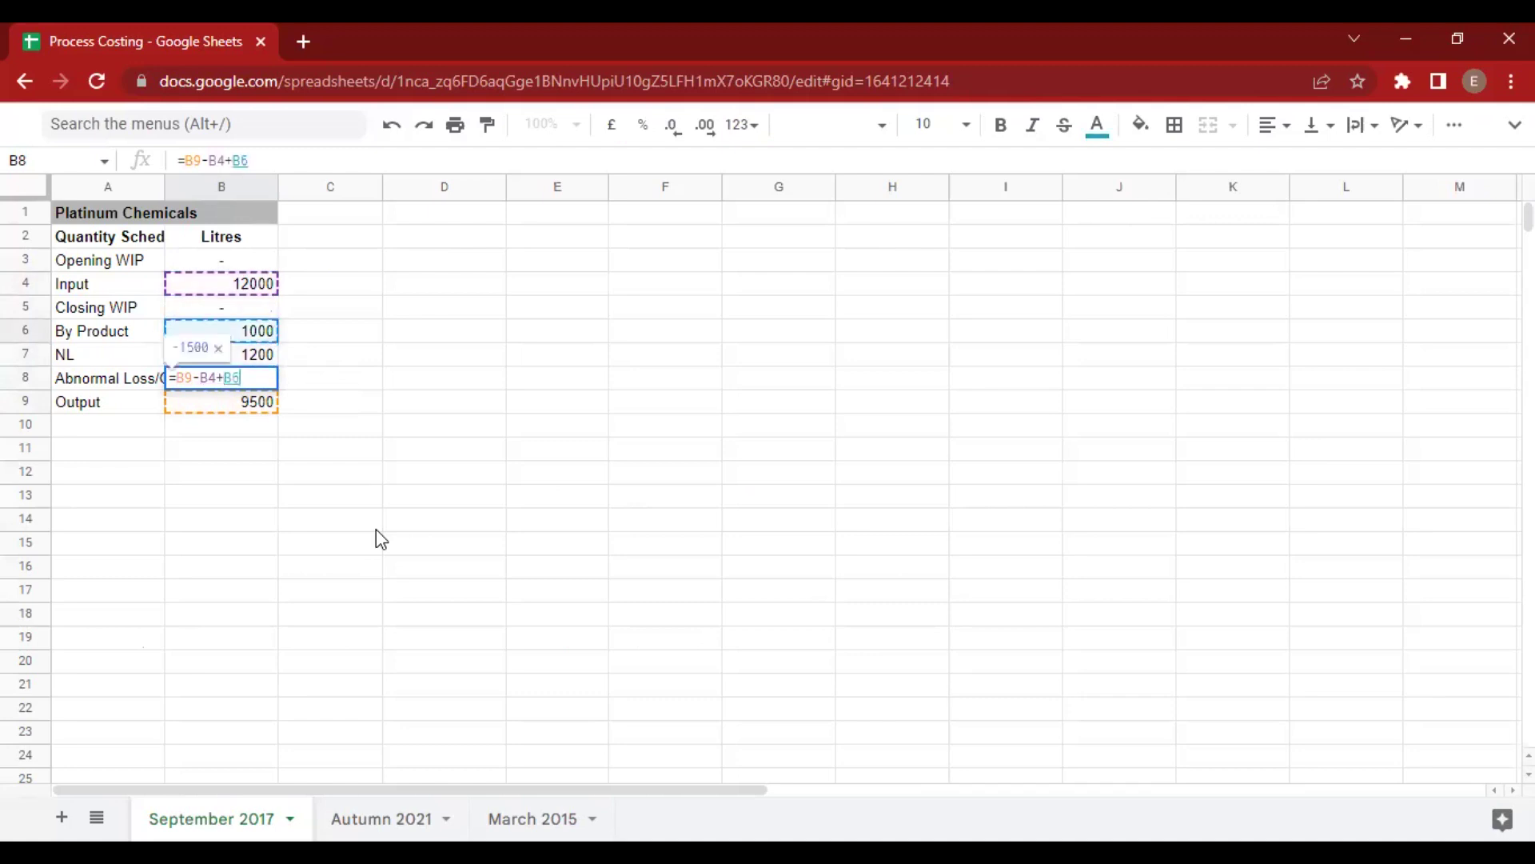
text(+)
key(Up)
key(Return)
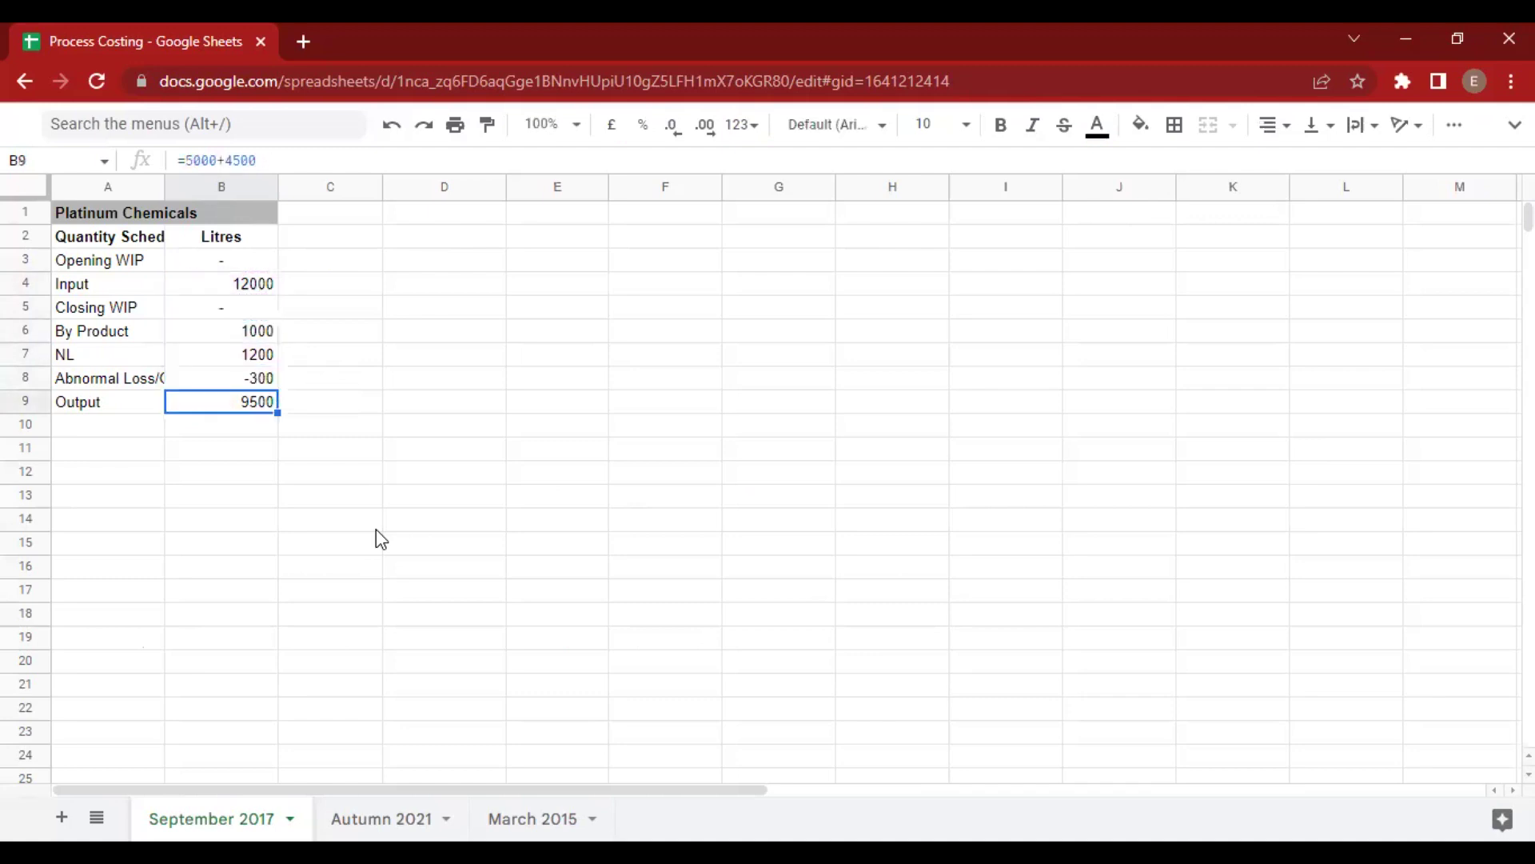
Apply borders to all cells of the quantity schedule, range A2:B9.
key(Left)
key(Up)
key(Up)
key(Up)
key(Up)
key(Up)
key(Up)
key(Up)
key(shift+Down)
key(shift+Down)
key(shift+Down)
key(shift+Down)
key(shift+Down)
key(shift+Down)
key(shift+Down)
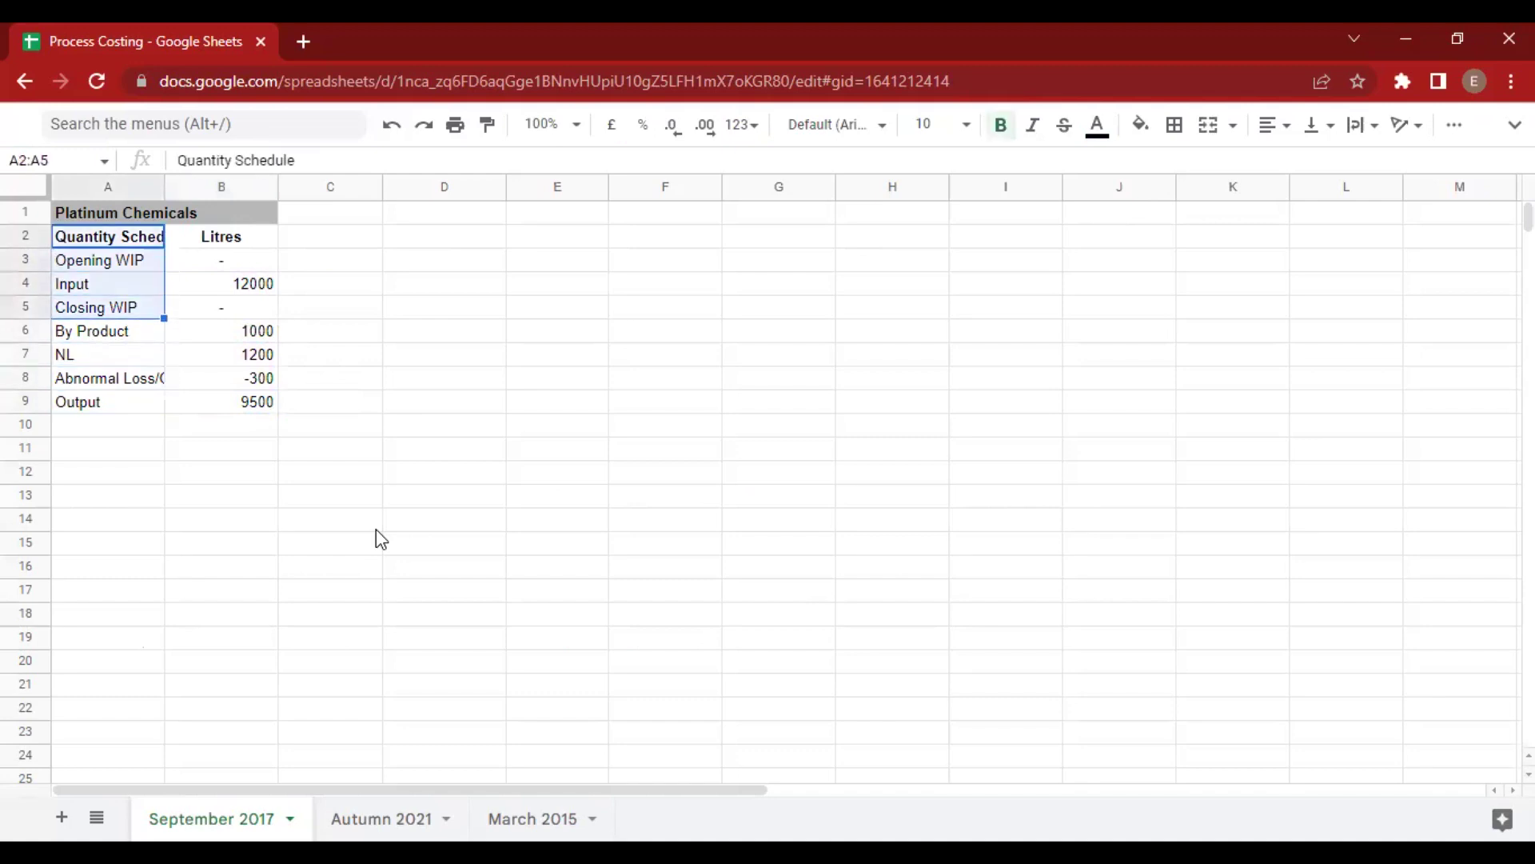
key(shift+Right)
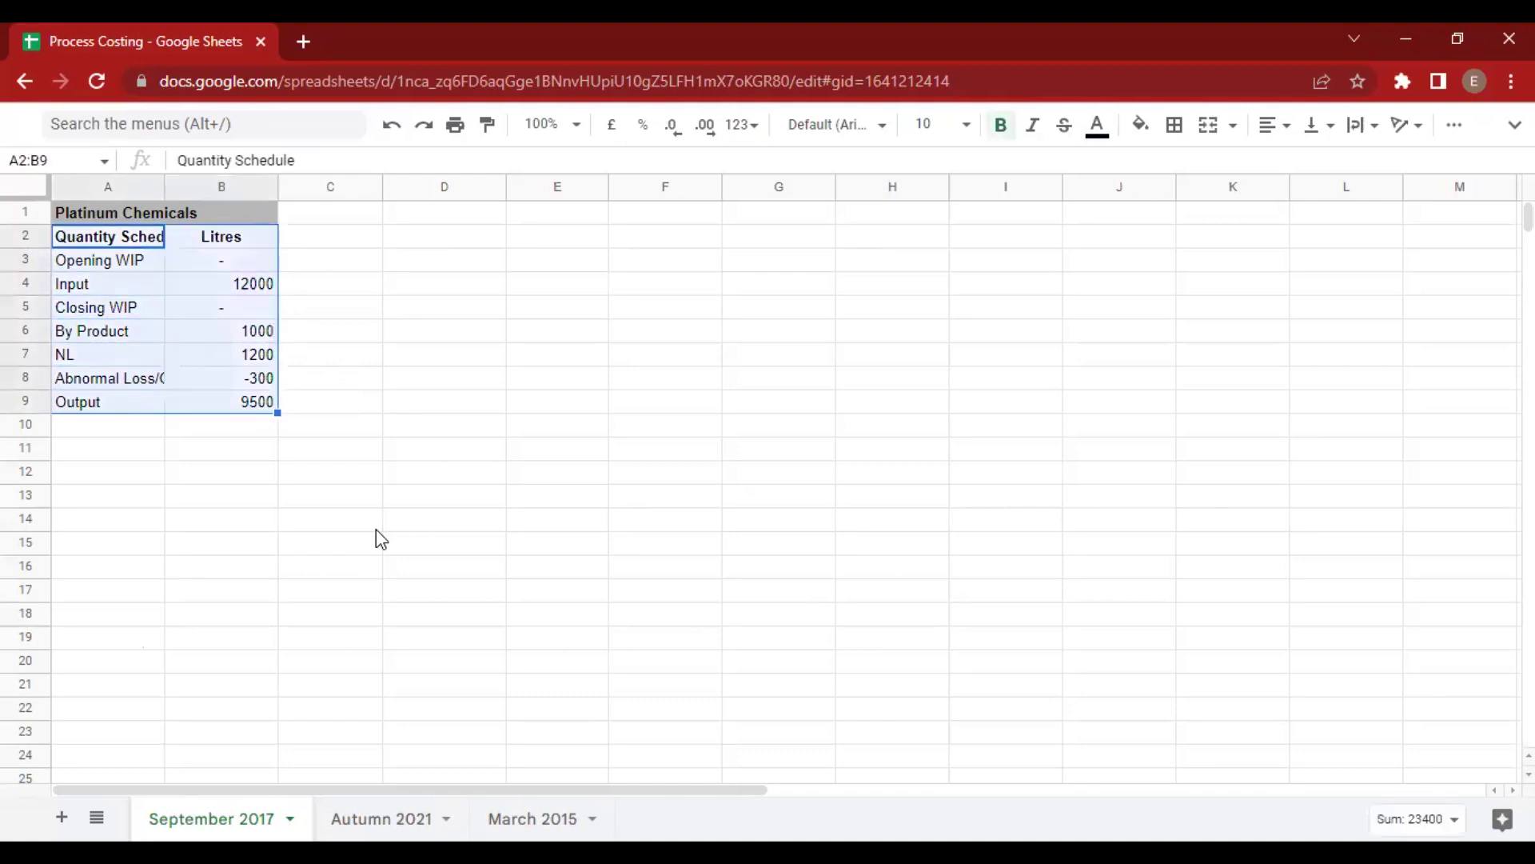
click(1174, 142)
click(1183, 165)
click(370, 353)
Enter the title Equivalent Units in D2, beside the quantity schedule.
click(364, 242)
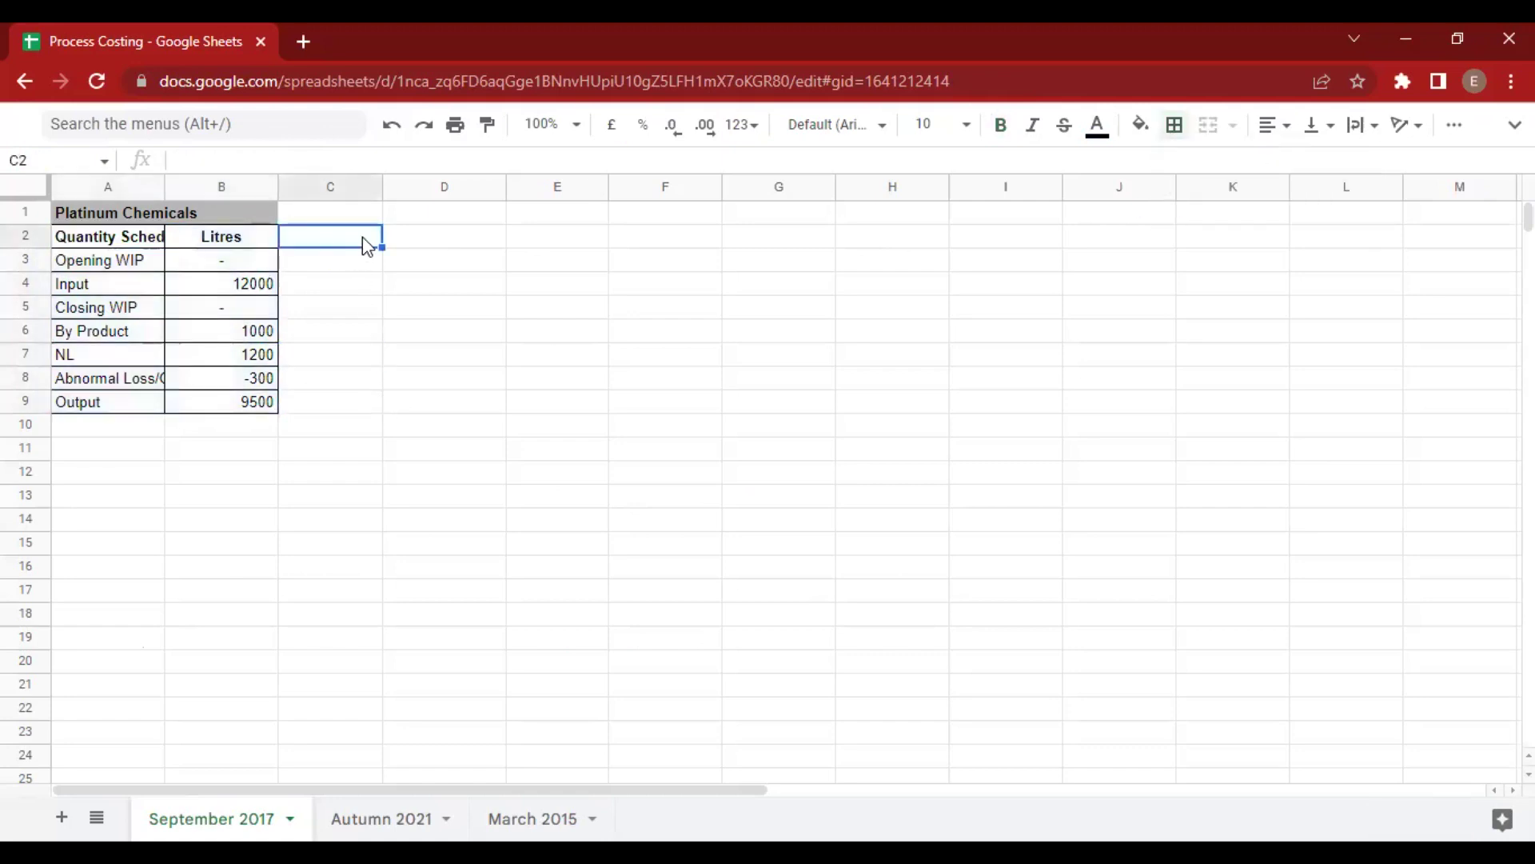
key(Right)
text(Equivalent)
text(its)
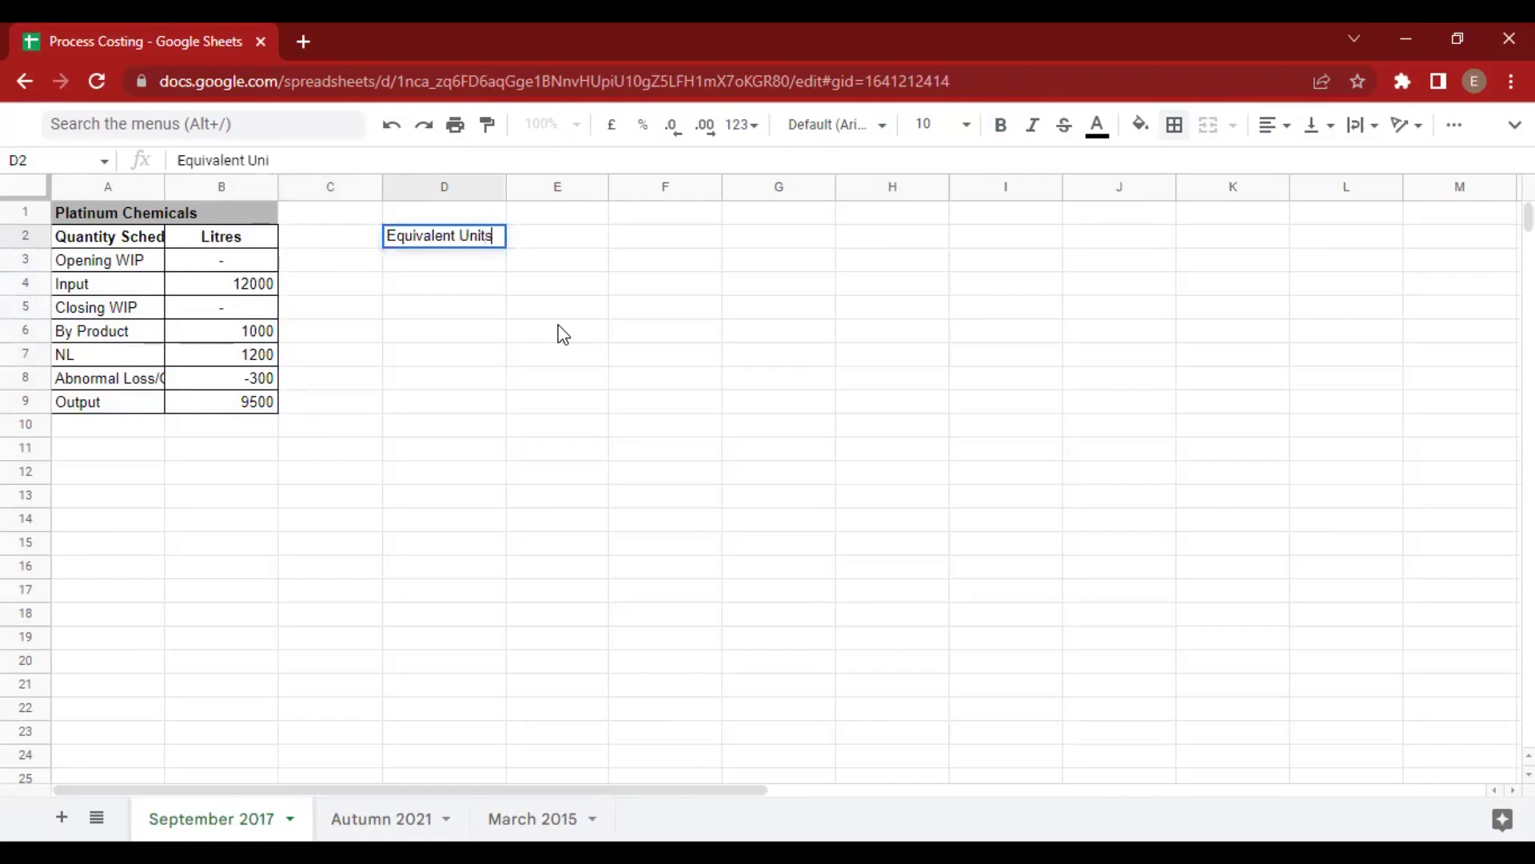
key(Return)
Enter the column headings Units, % Of Completion, Material and Conversion in E3:H3.
key(Right)
text(Units)
key(Tab)
text(% Of oc)
key(BackSpace)
key(BackSpace)
text(Completion)
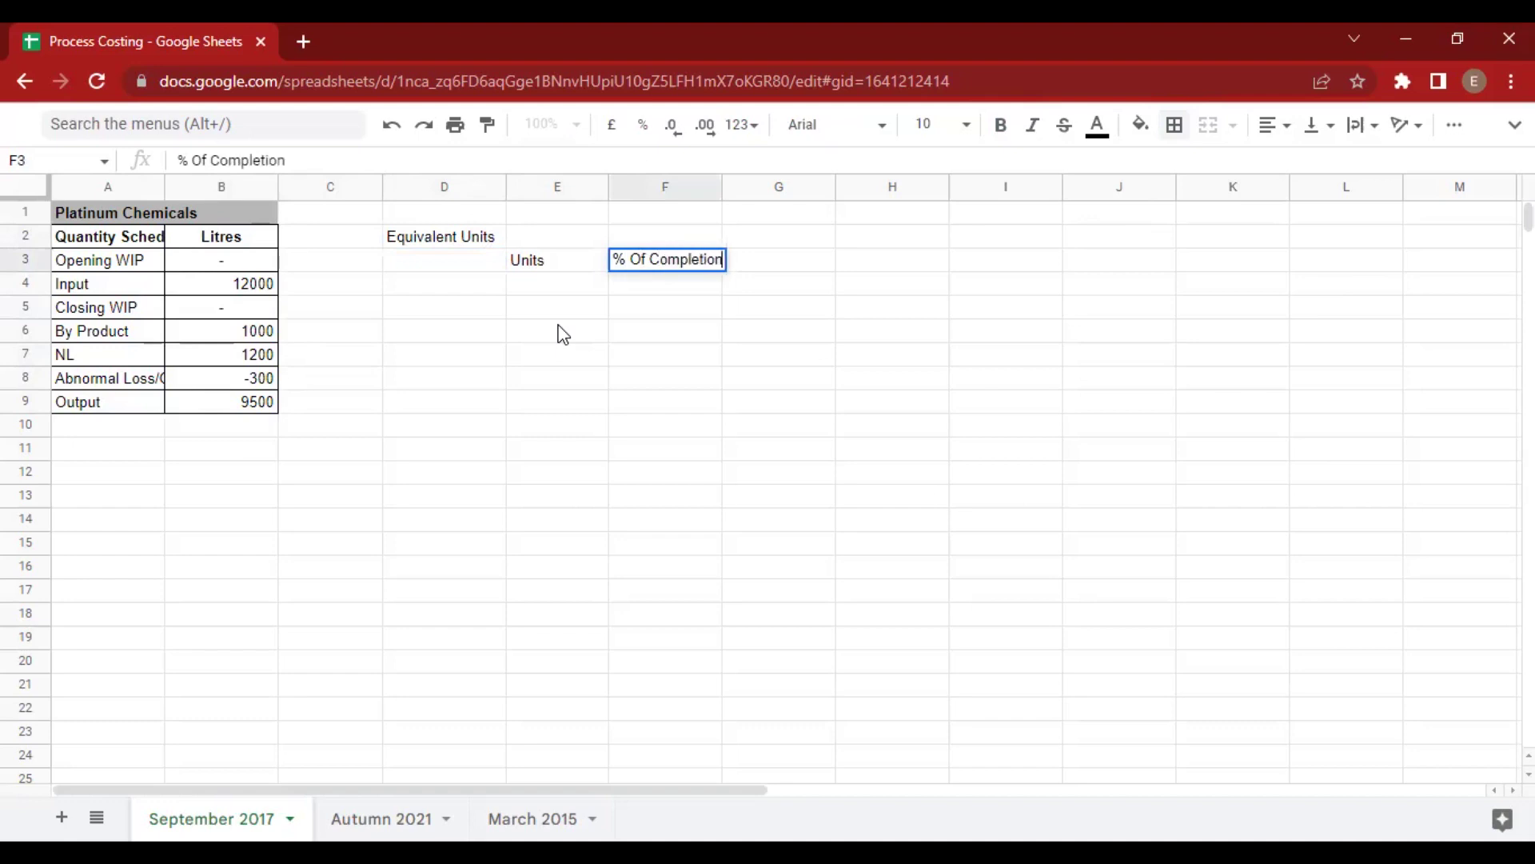
key(Tab)
text(Material)
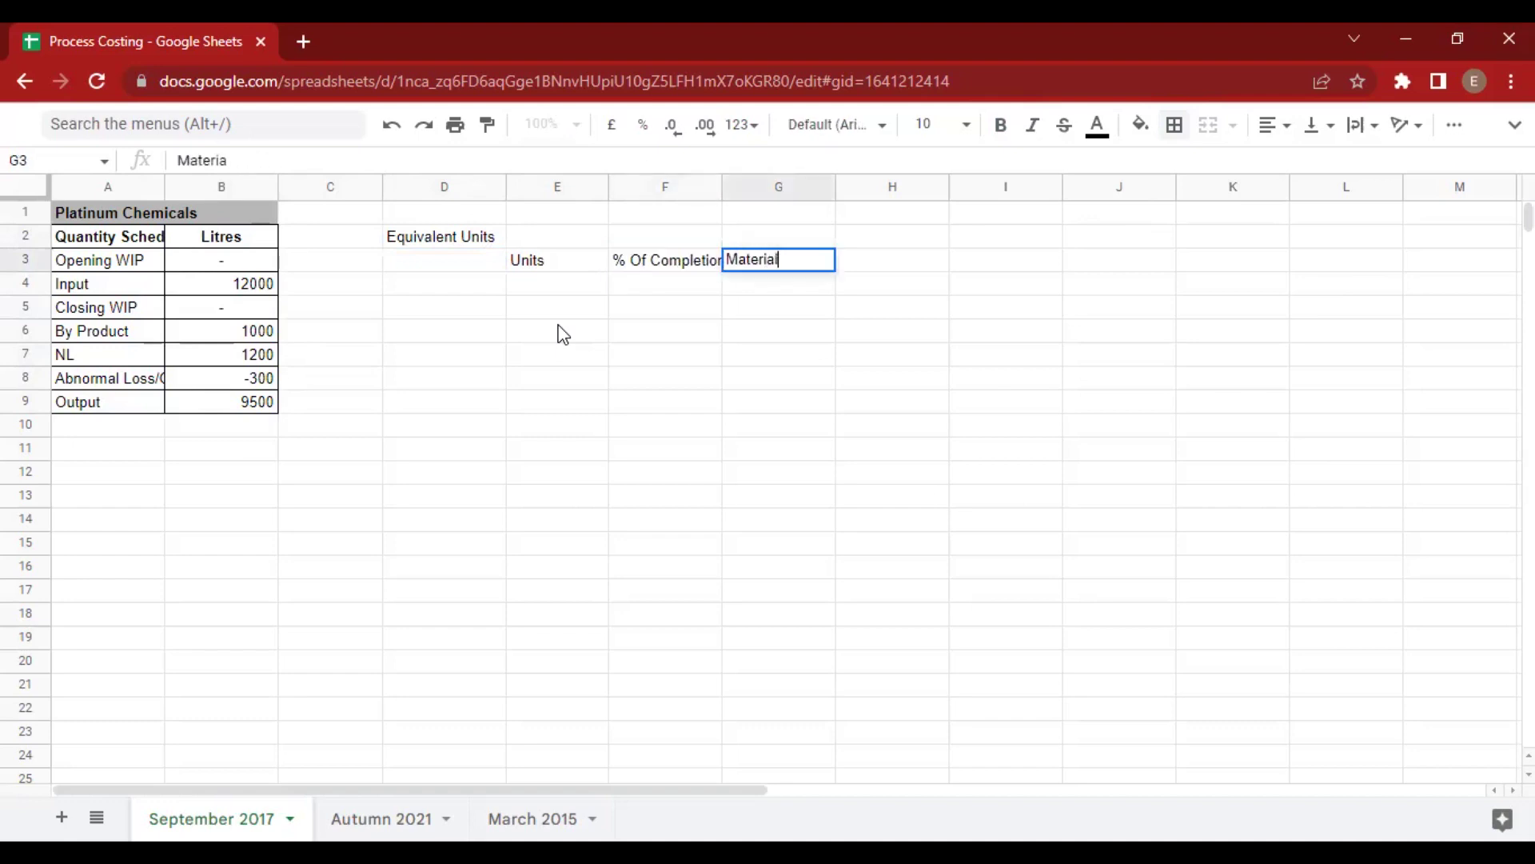
key(Tab)
text(Conversion)
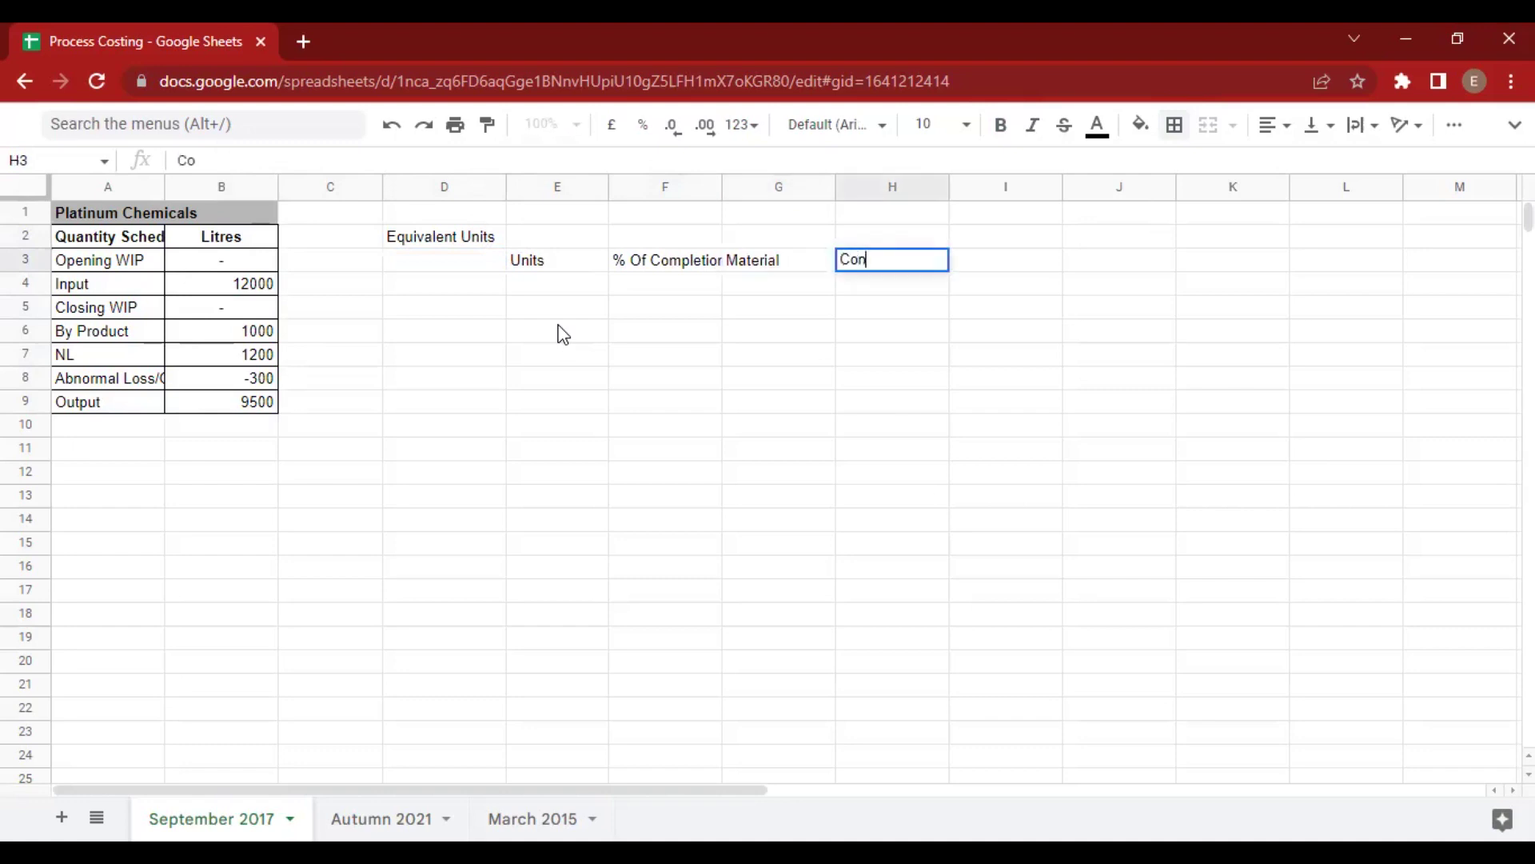
key(Return)
Make the Equivalent Units headings in E3:H3 bold and fill them with grey.
key(Up)
key(shift+Right)
key(shift+Right)
key(shift+Right)
key(ctrl+b)
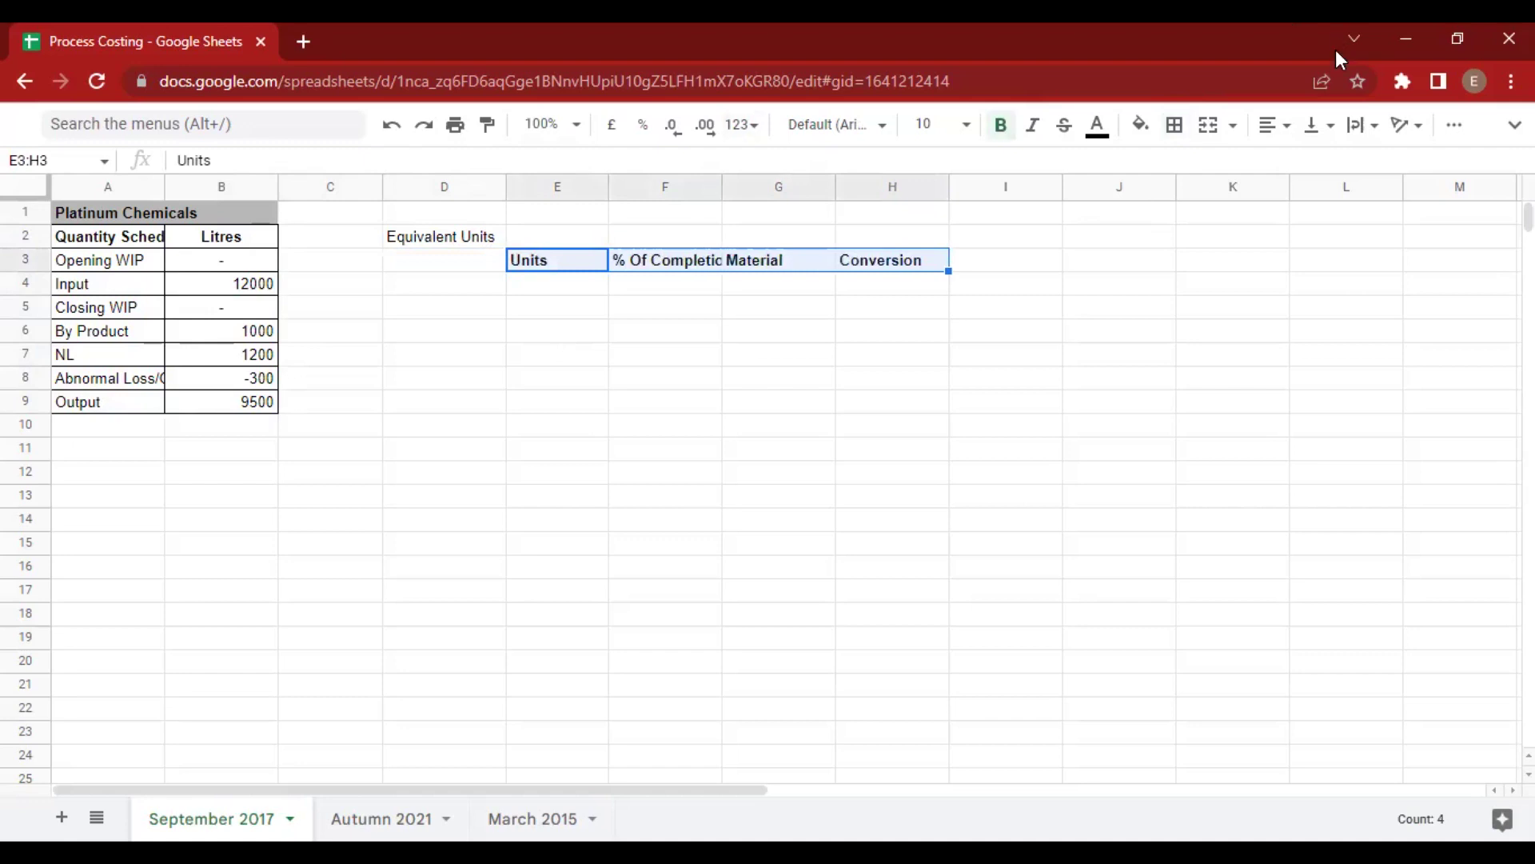
click(1142, 126)
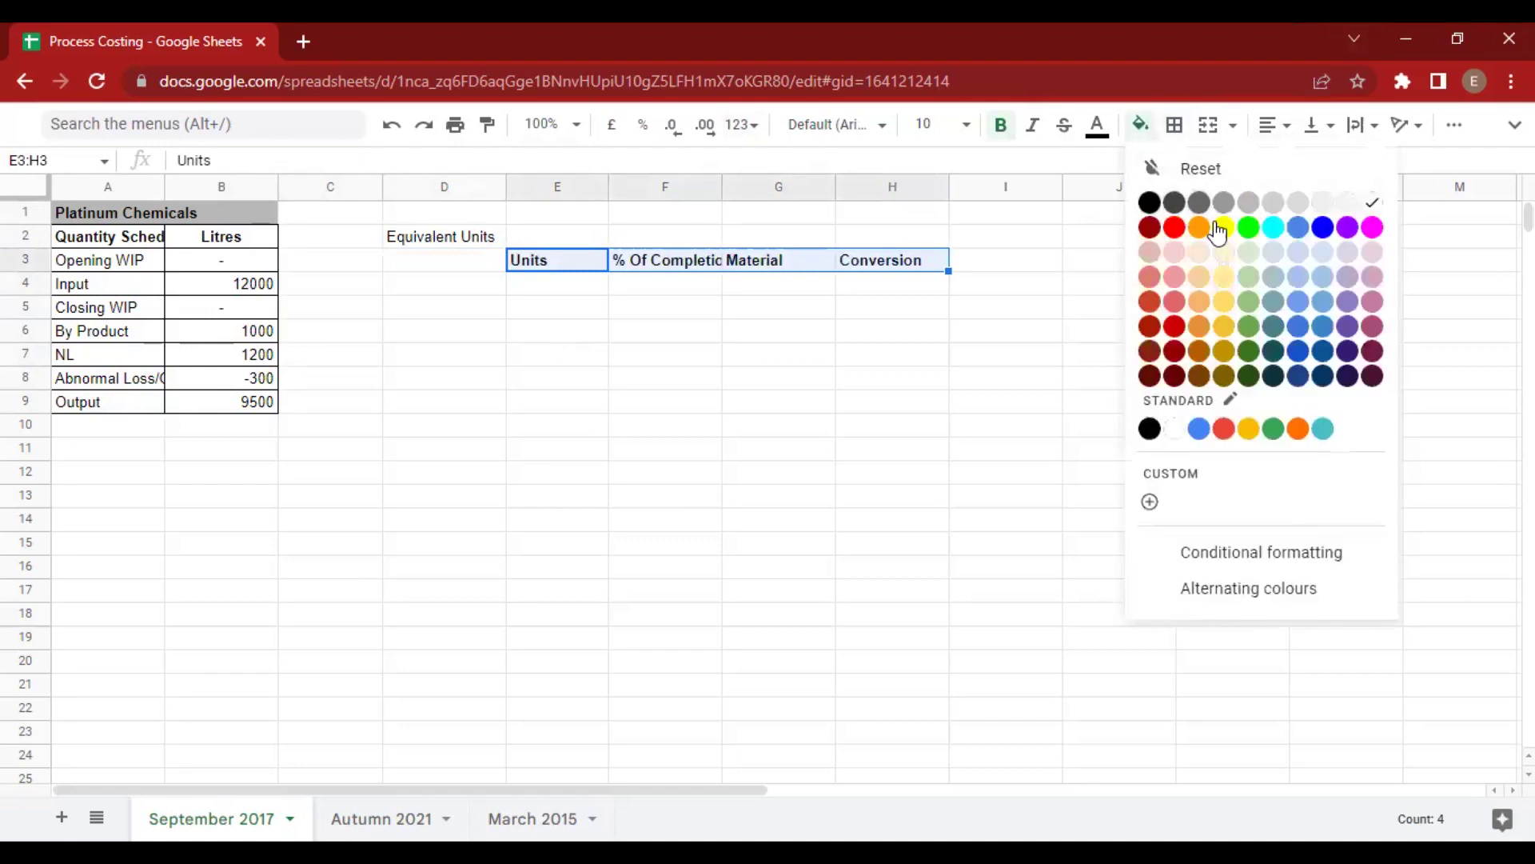
click(1257, 206)
click(694, 313)
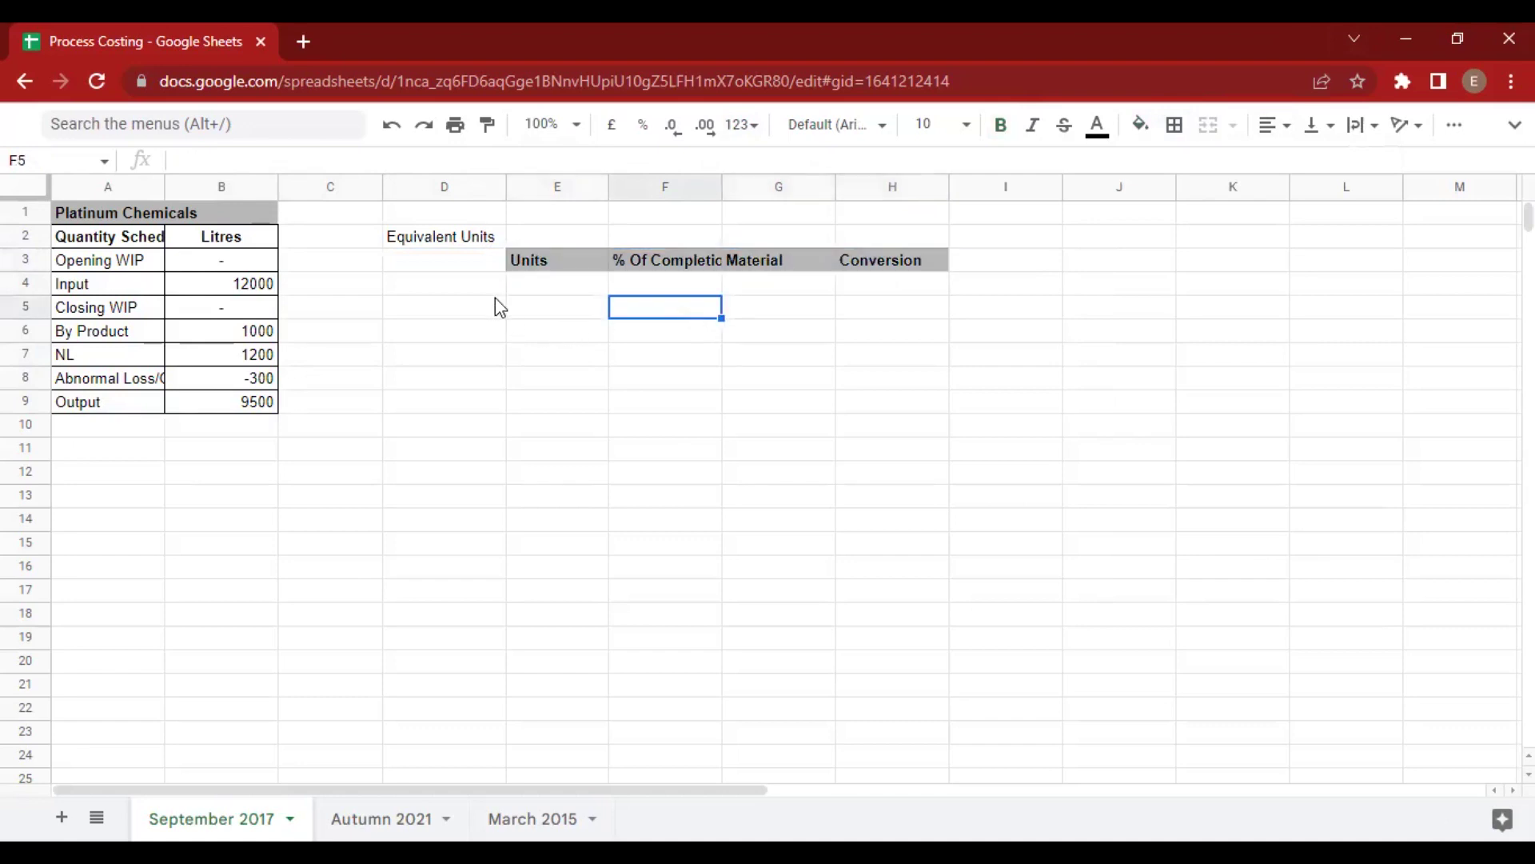
Note the costing method AVCO in E2, next to the Equivalent Units title.
click(480, 286)
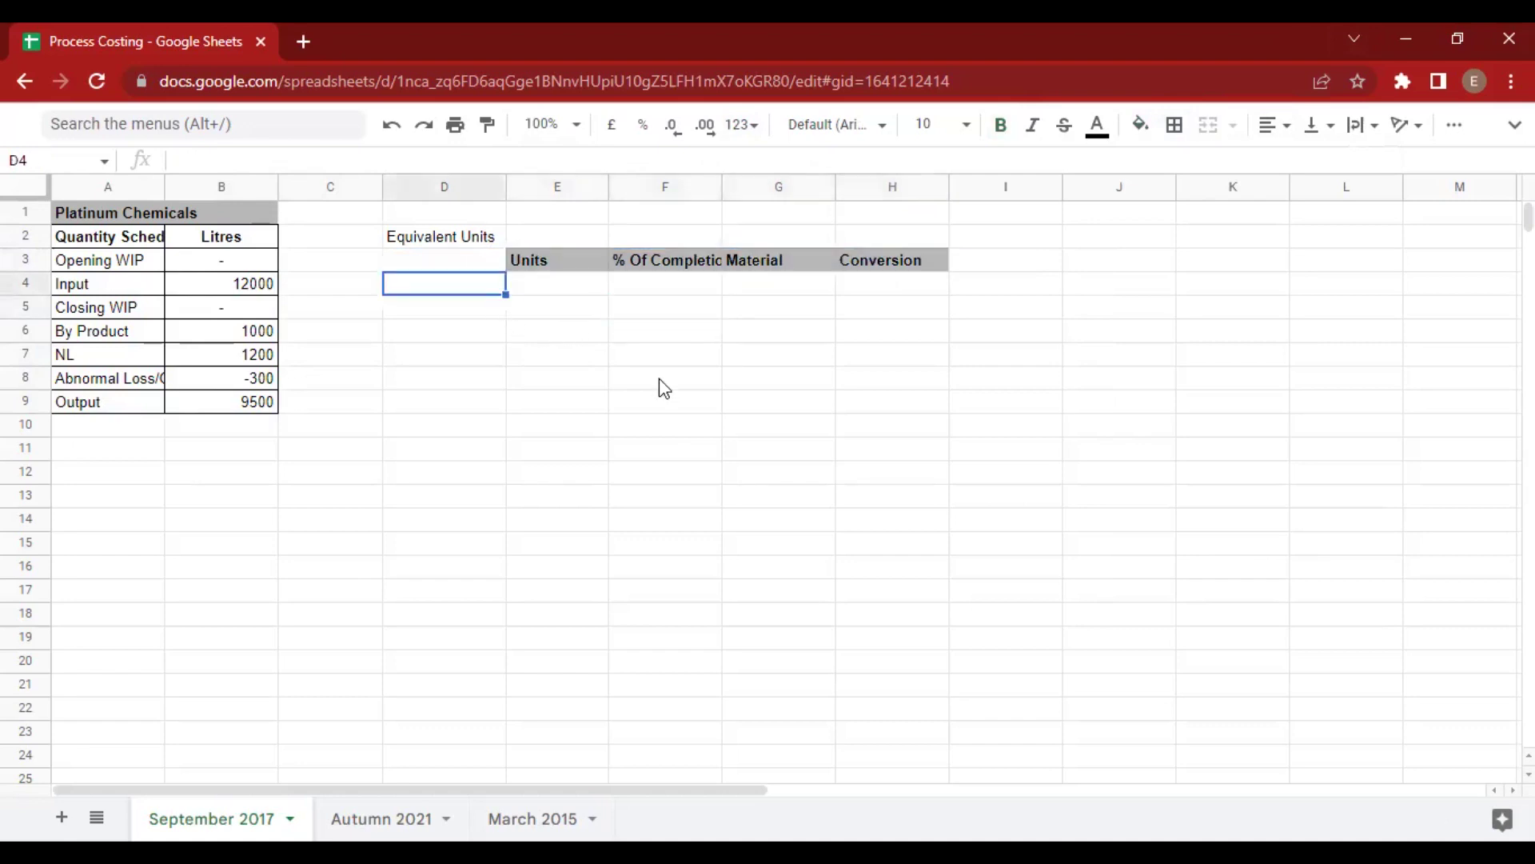
key(Right)
key(Up)
key(Up)
key(Down)
key(Up)
text(AVCO)
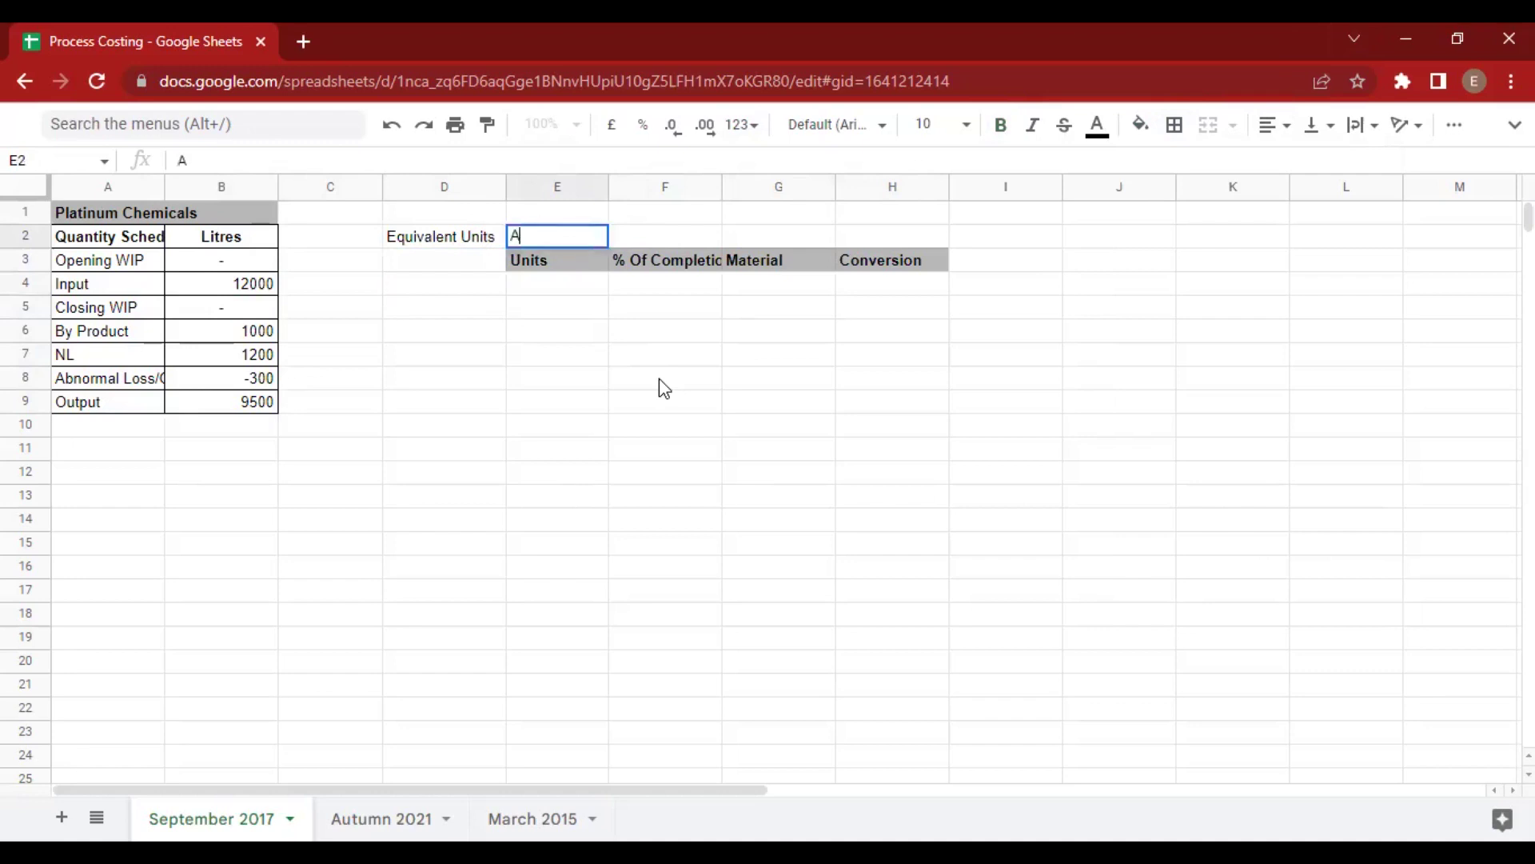
key(Return)
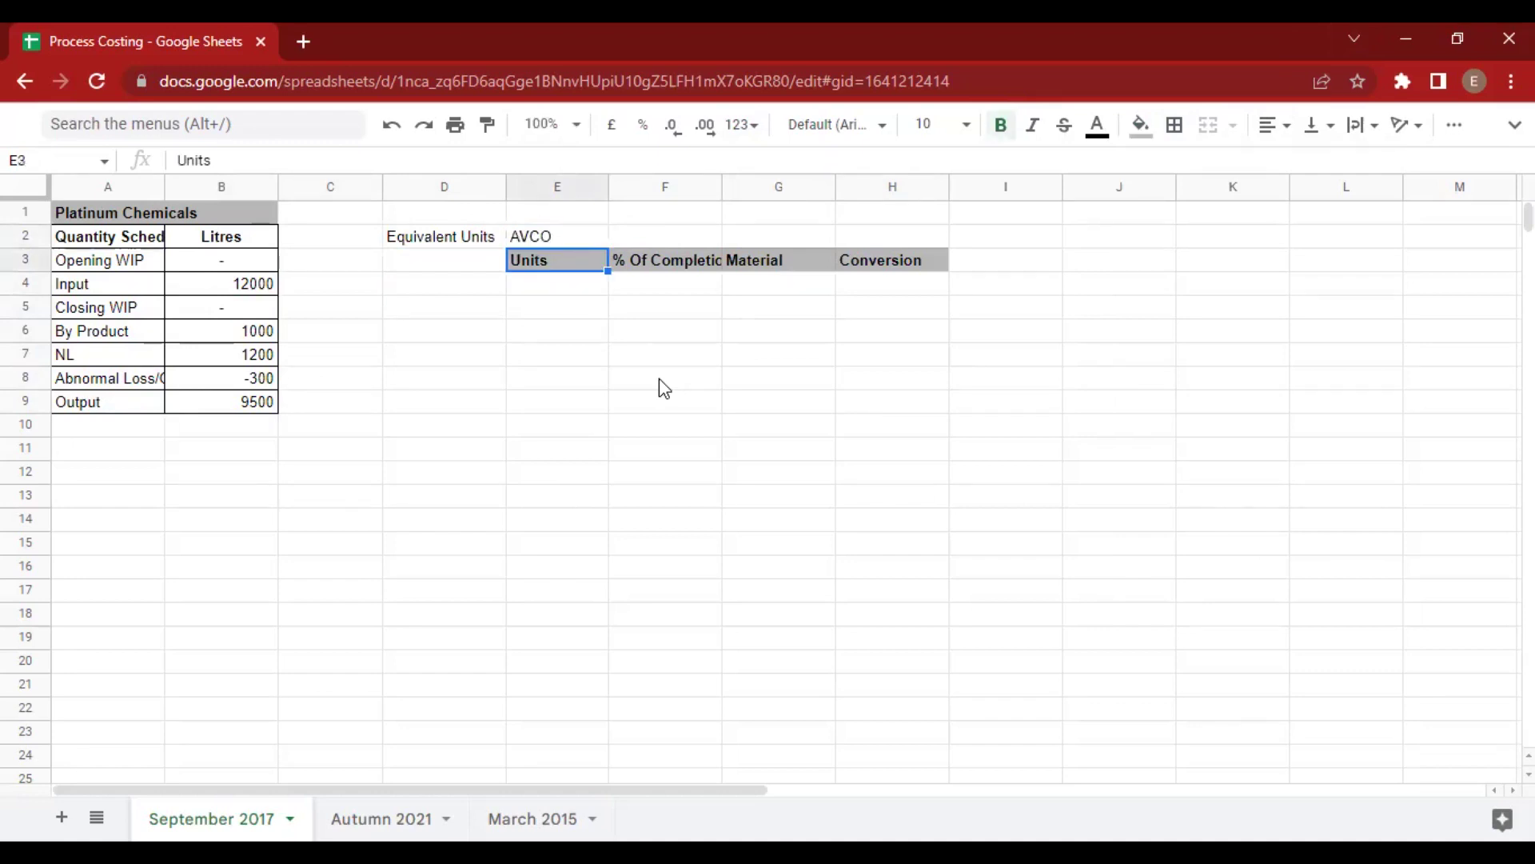
Review the question document and label the first Equivalent Units row Completed in D4 of the Google Sheets schedule.
key(Left)
key(Down)
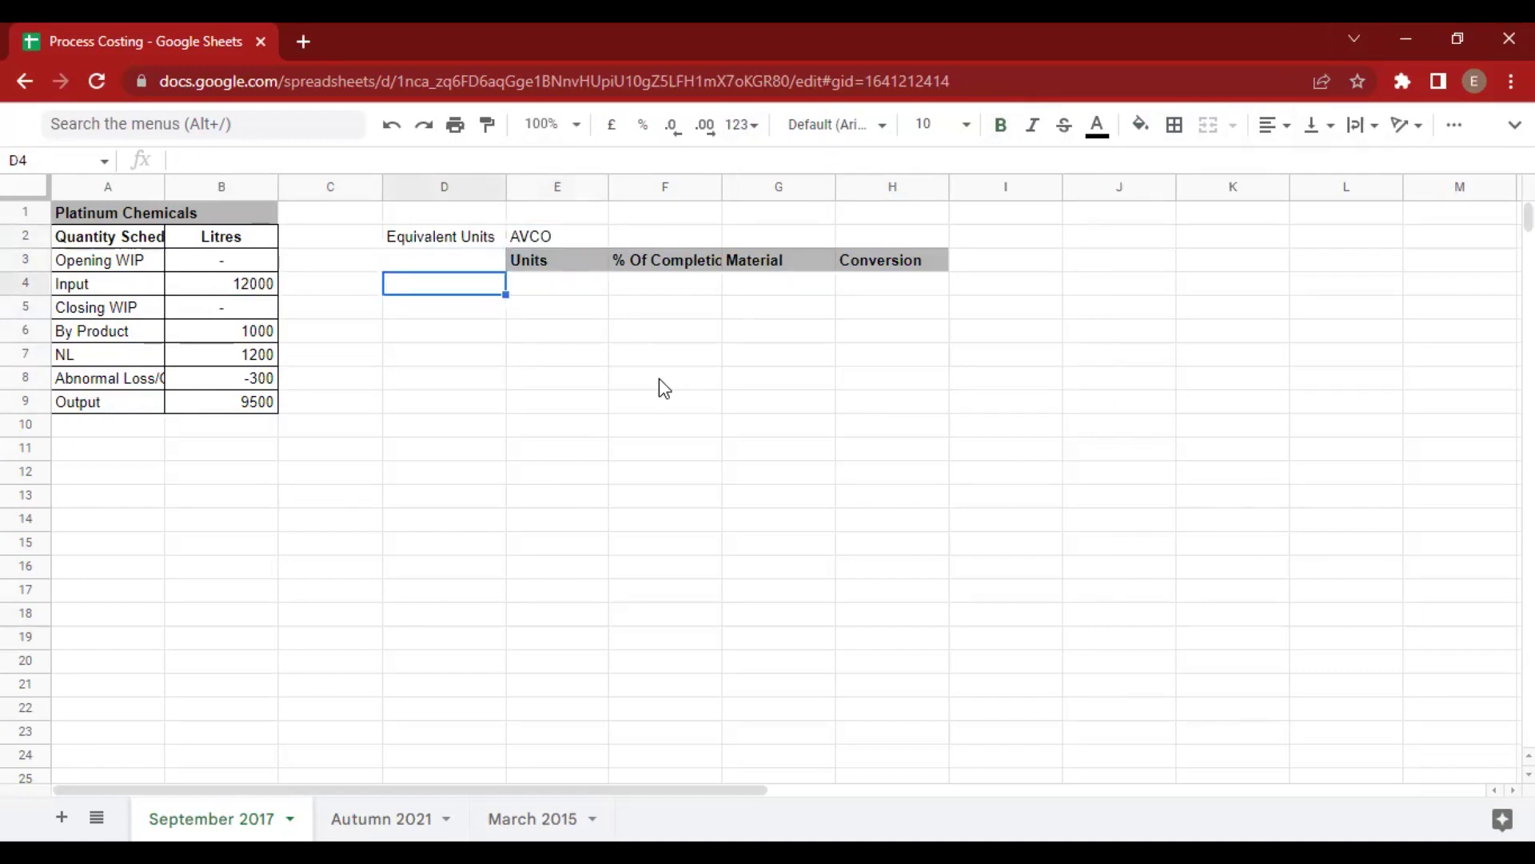
key(alt+Tab)
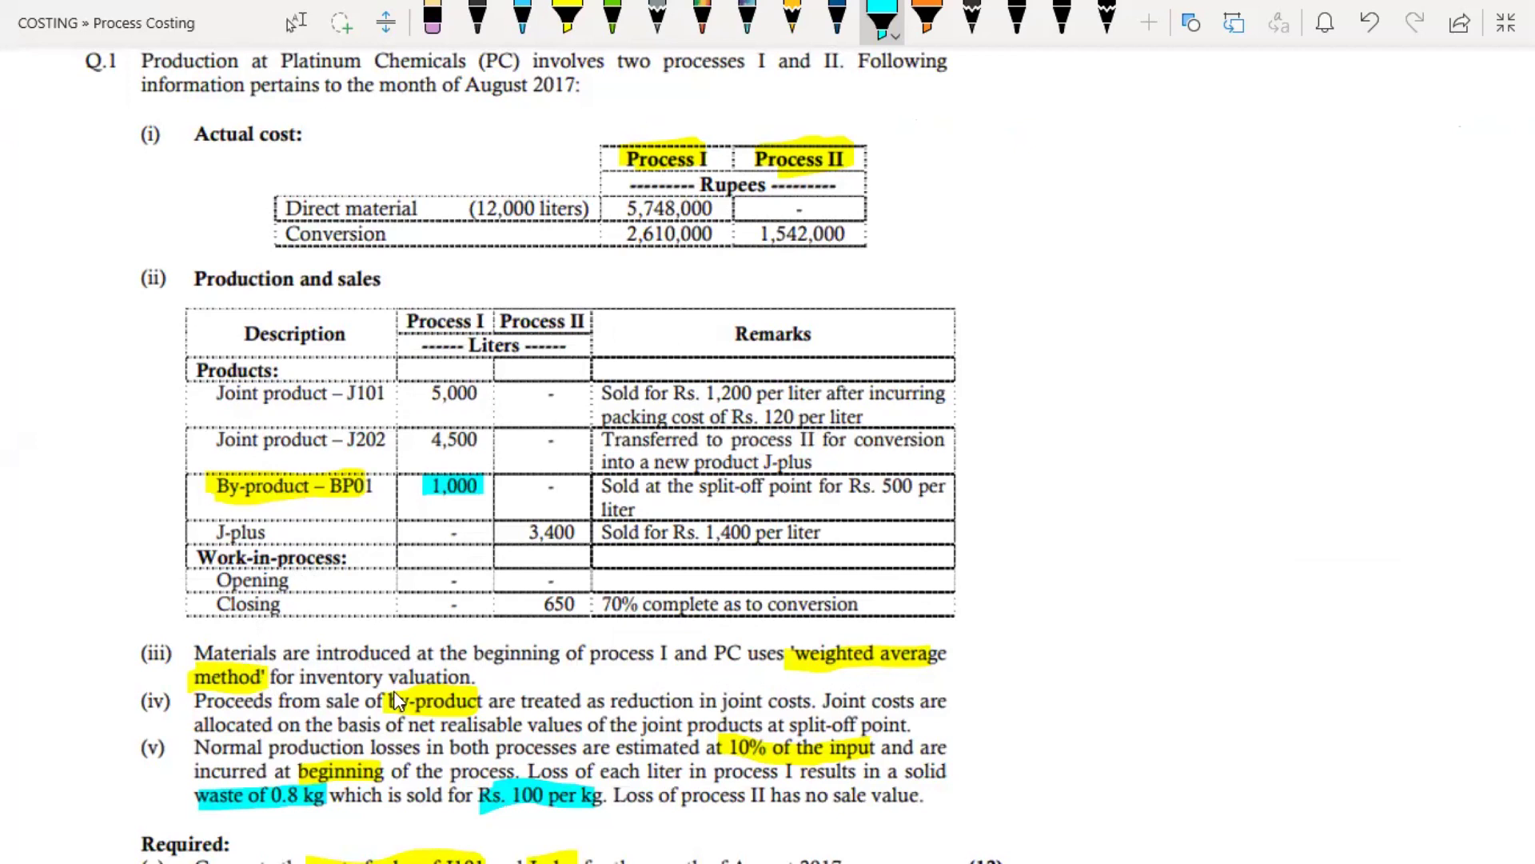
key(alt+Tab)
text(C)
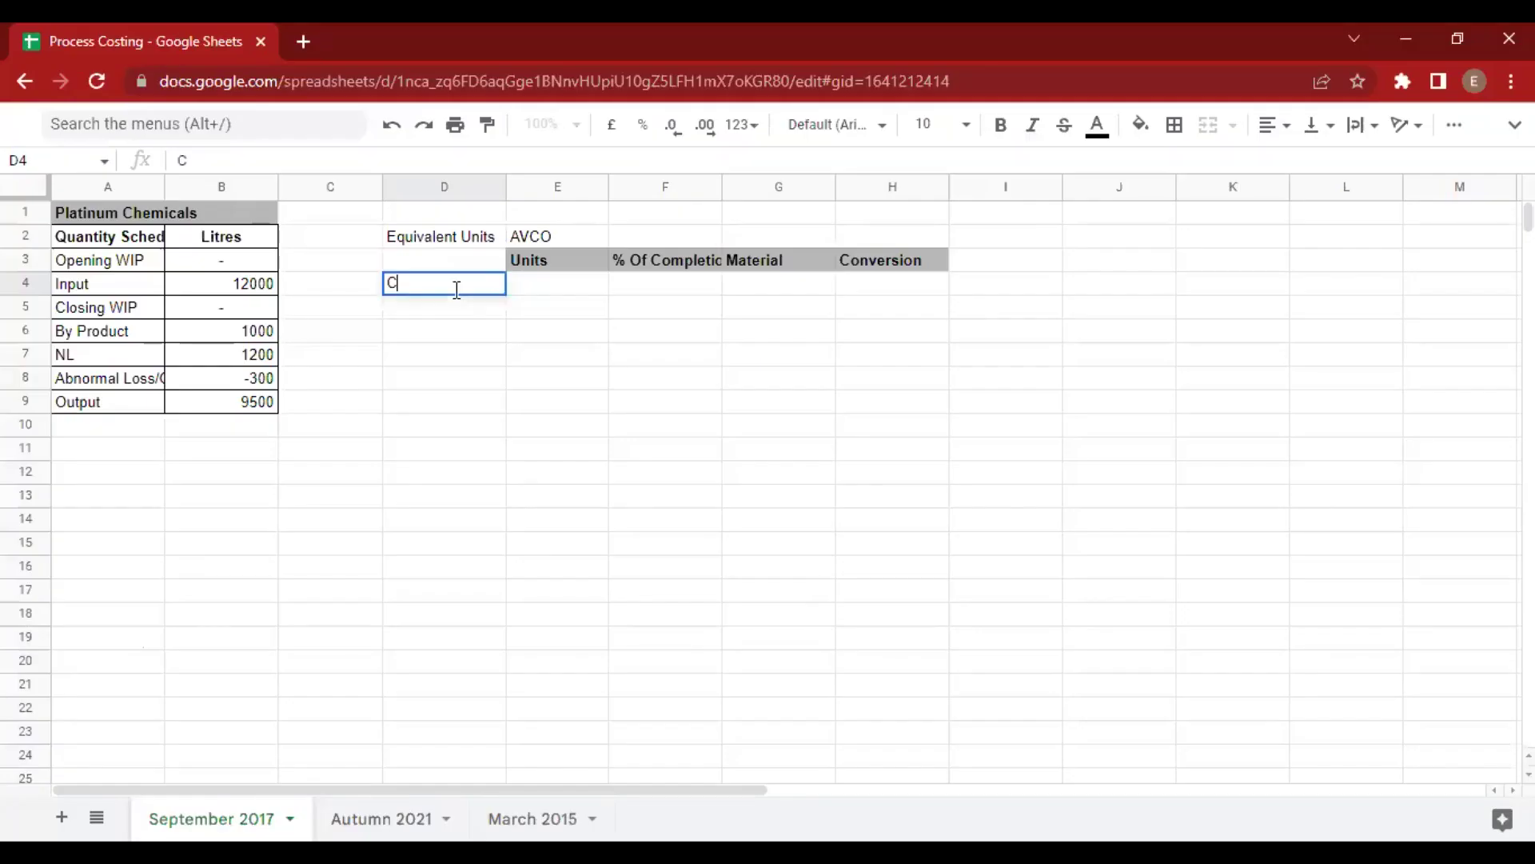
text(ompleted)
key(Tab)
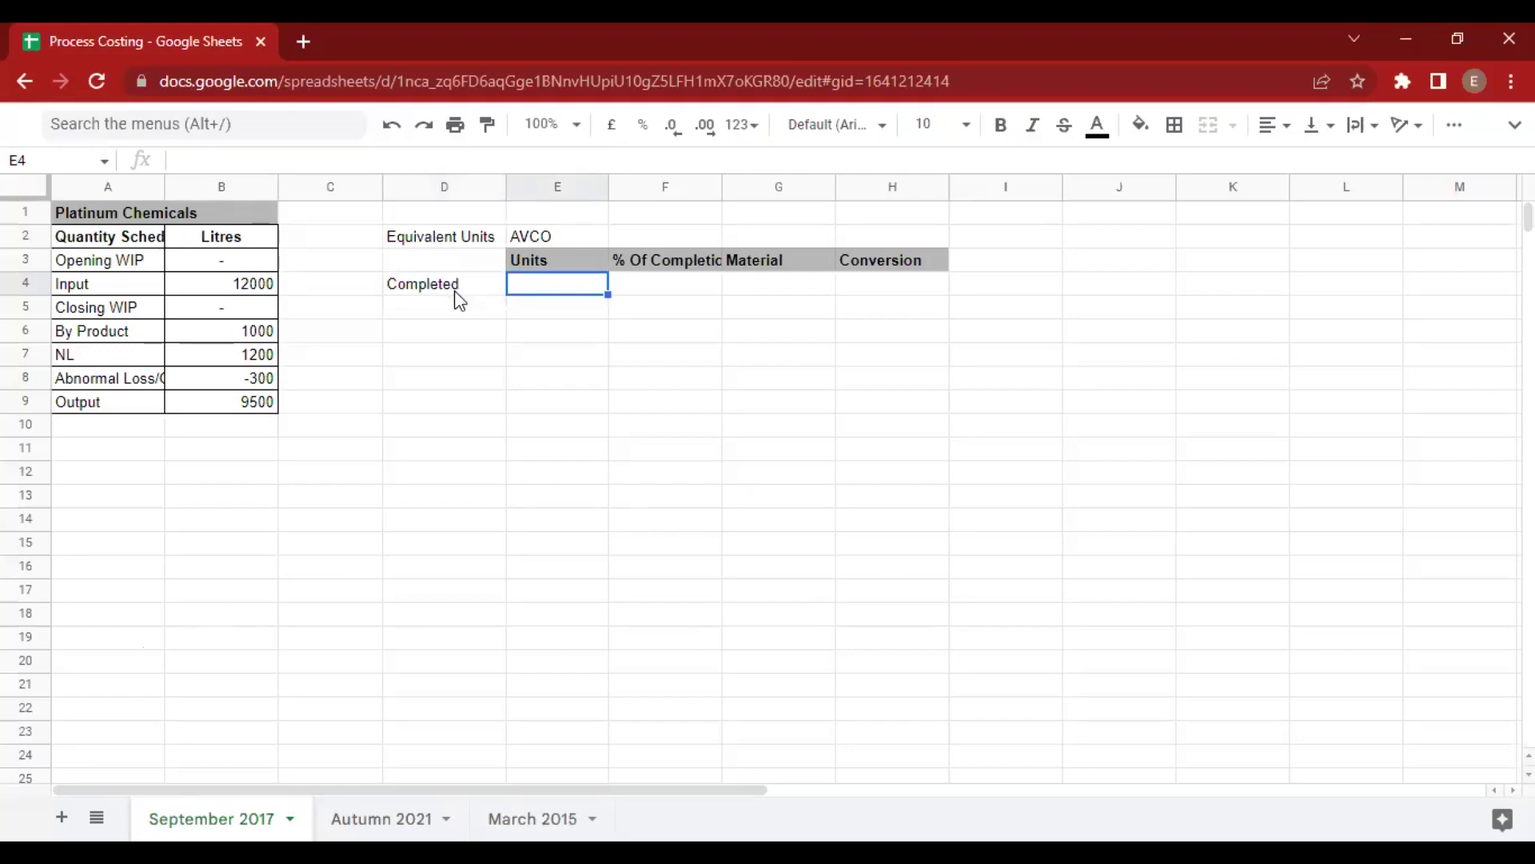
Link the Completed units in E4 to the schedule's Output with =B9.
text(=)
key(Left)
key(Left)
key(Left)
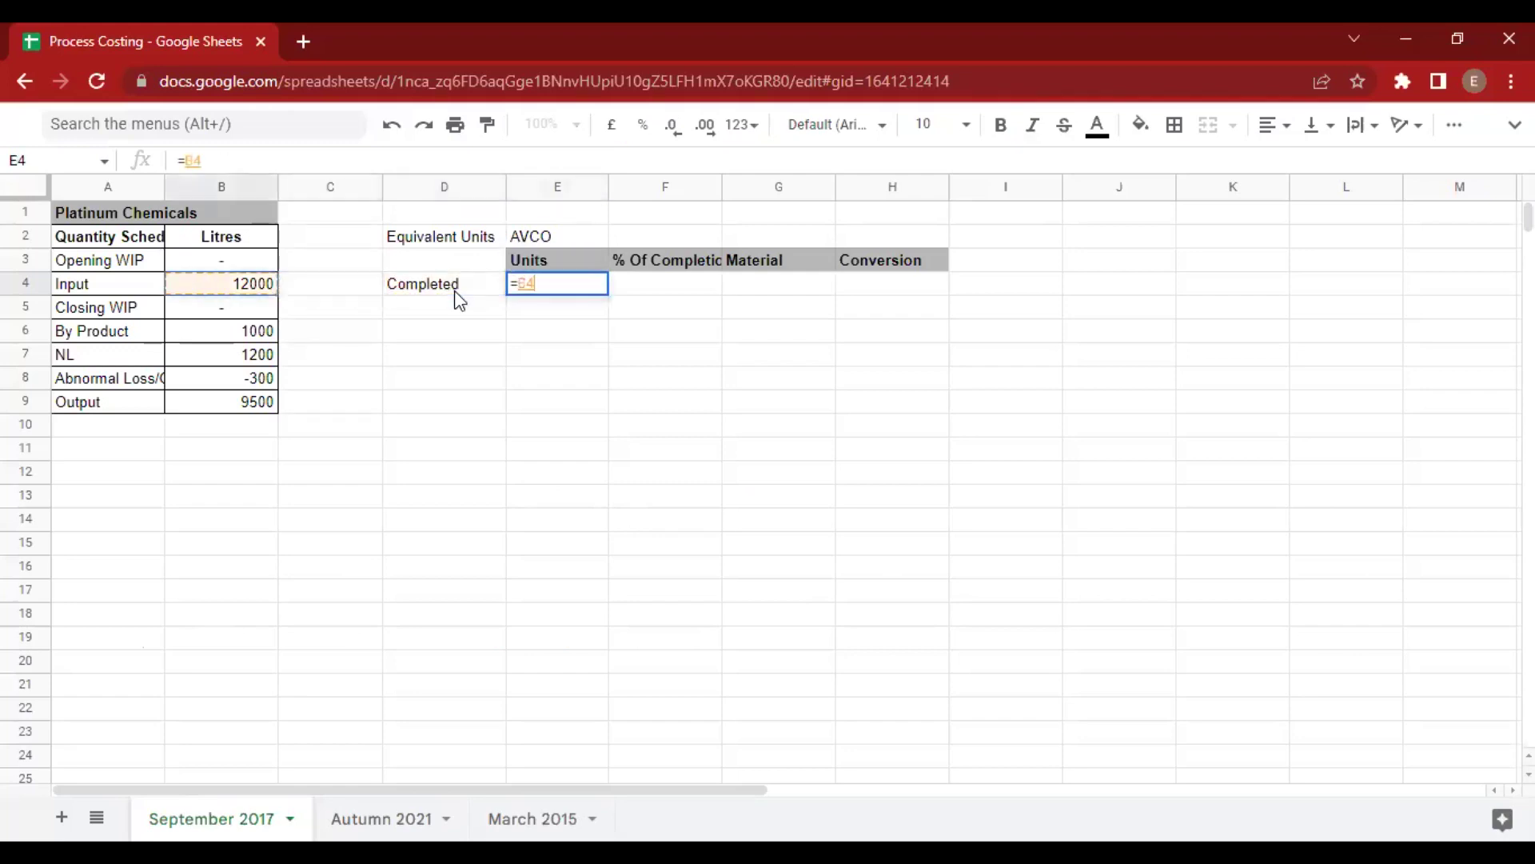
key(Down)
key(Down)
key(Down)
key(Down)
key(Down)
key(Return)
Set the % Of Completion for the Completed row to 100% in F4.
key(Right)
key(Right)
key(Up)
text(100%)
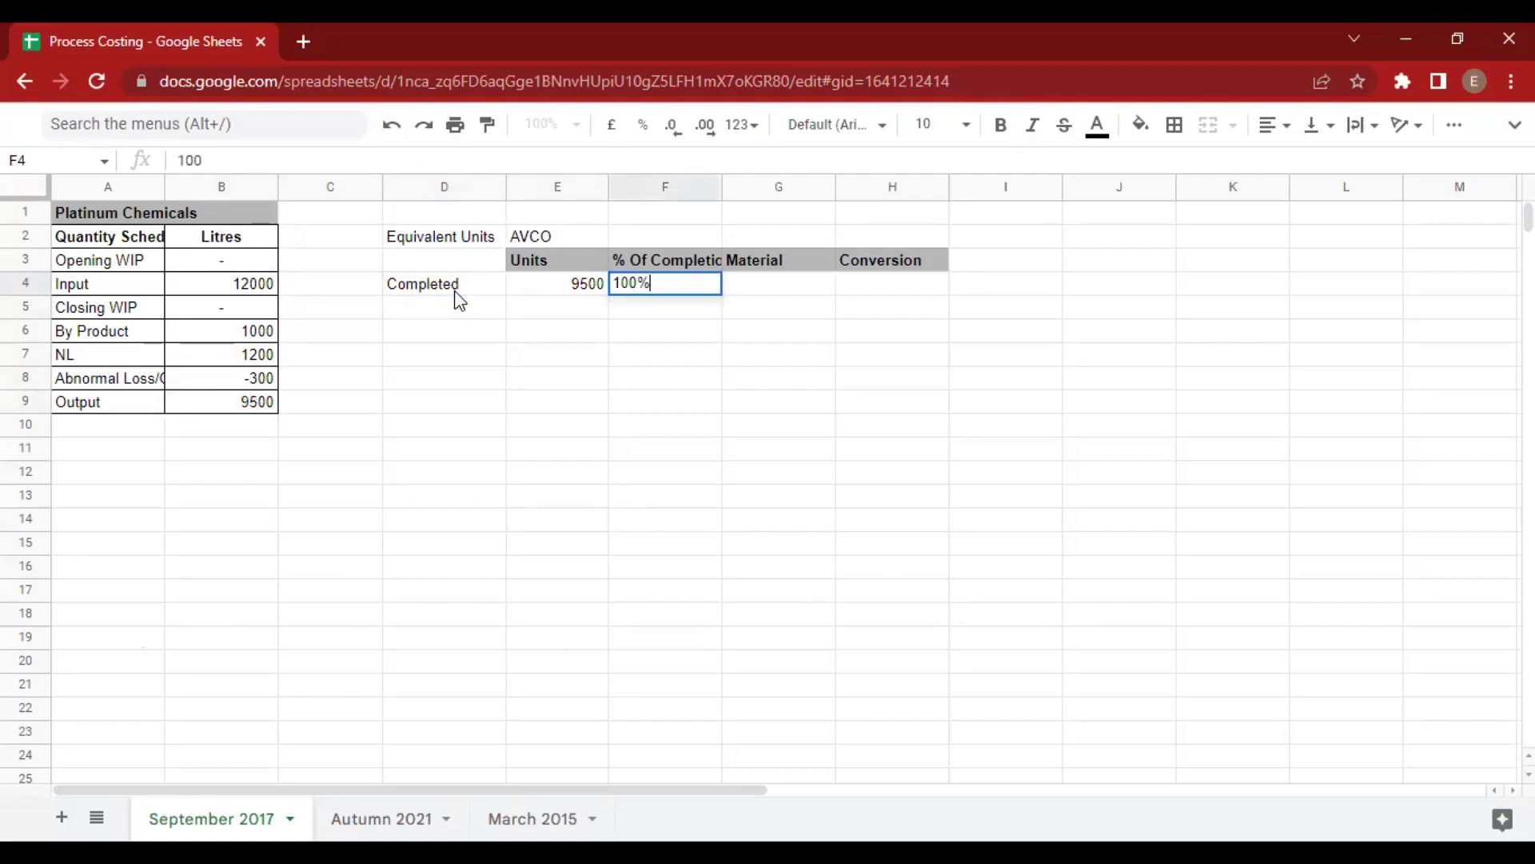
key(Tab)
Fill the Completed row's equivalent units with =E4 for Material in G4 and =G4 for Conversion in H4.
text(=)
key(Left)
key(Left)
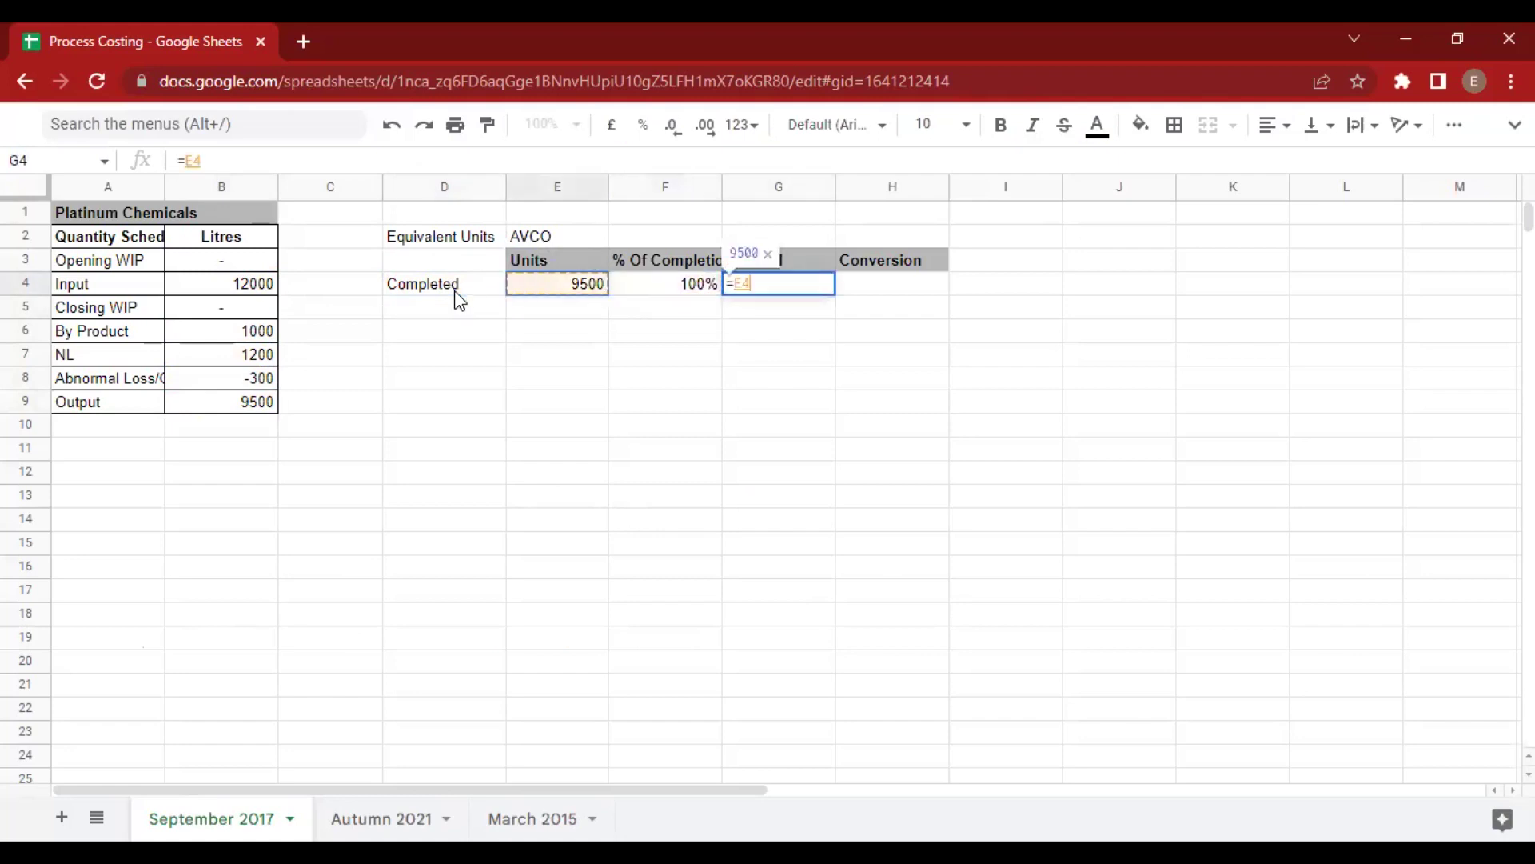
key(Return)
key(Right)
key(Right)
key(Up)
text(=)
key(Left)
key(Return)
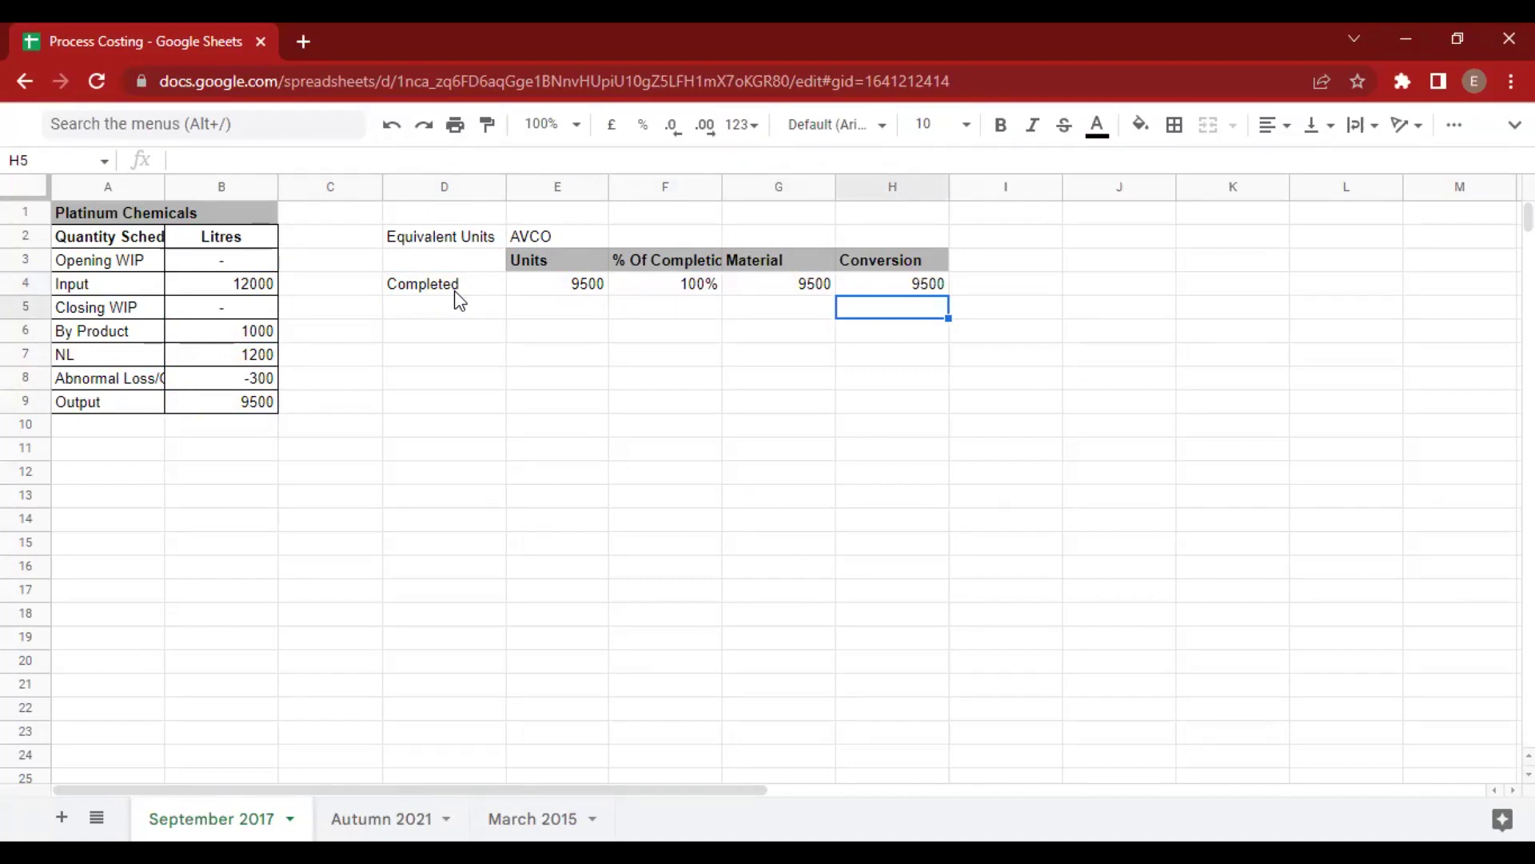
Add an Abnormal Loss row in D5 with =300 as its Units in E5.
key(Left)
key(Left)
key(Left)
key(Left)
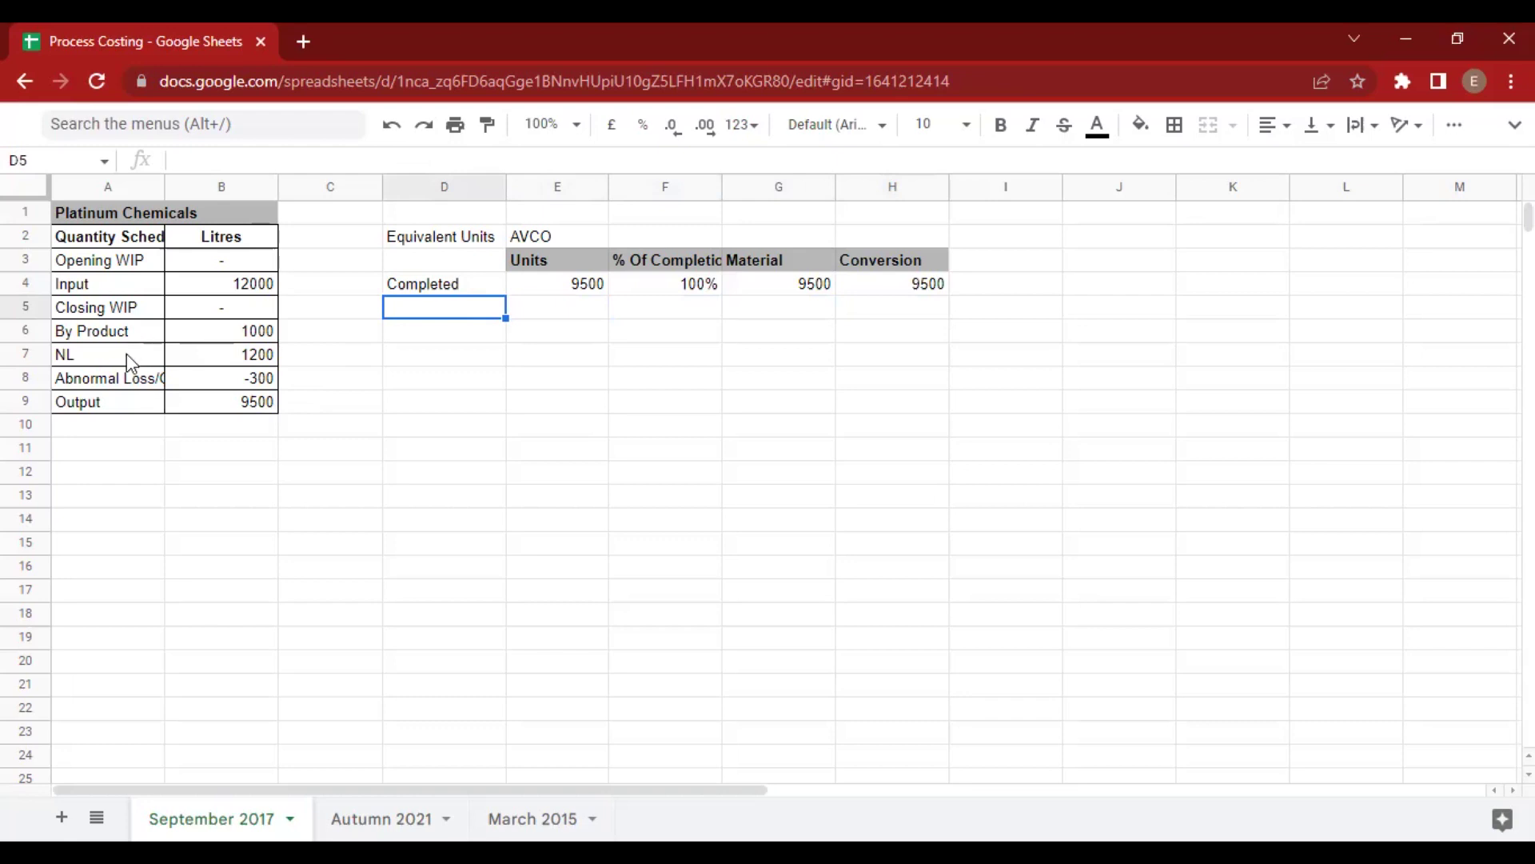
text(Abnormal Loss)
key(Tab)
text(=)
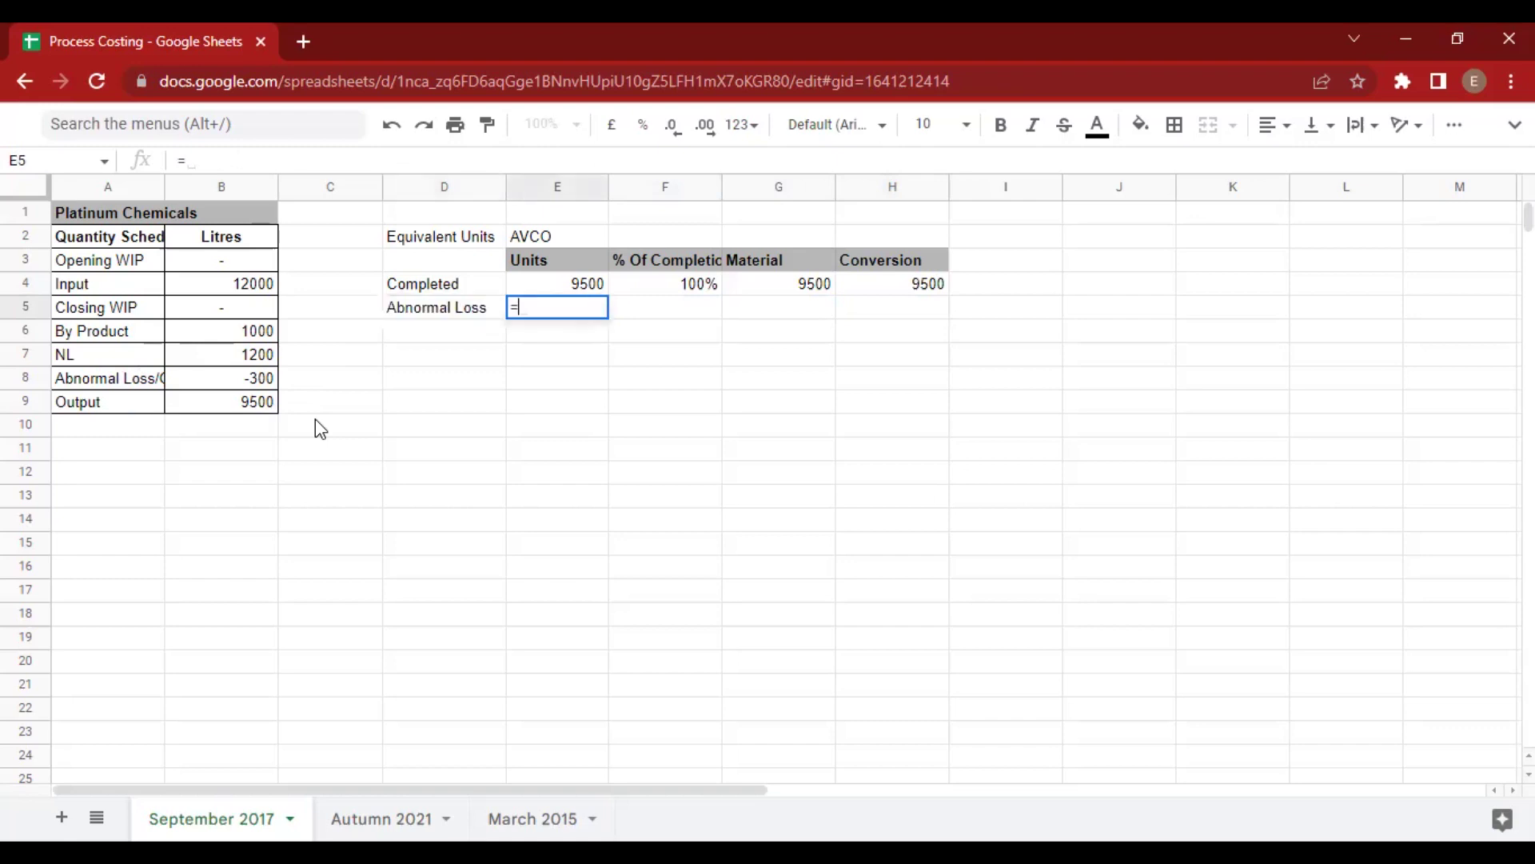
text(30)
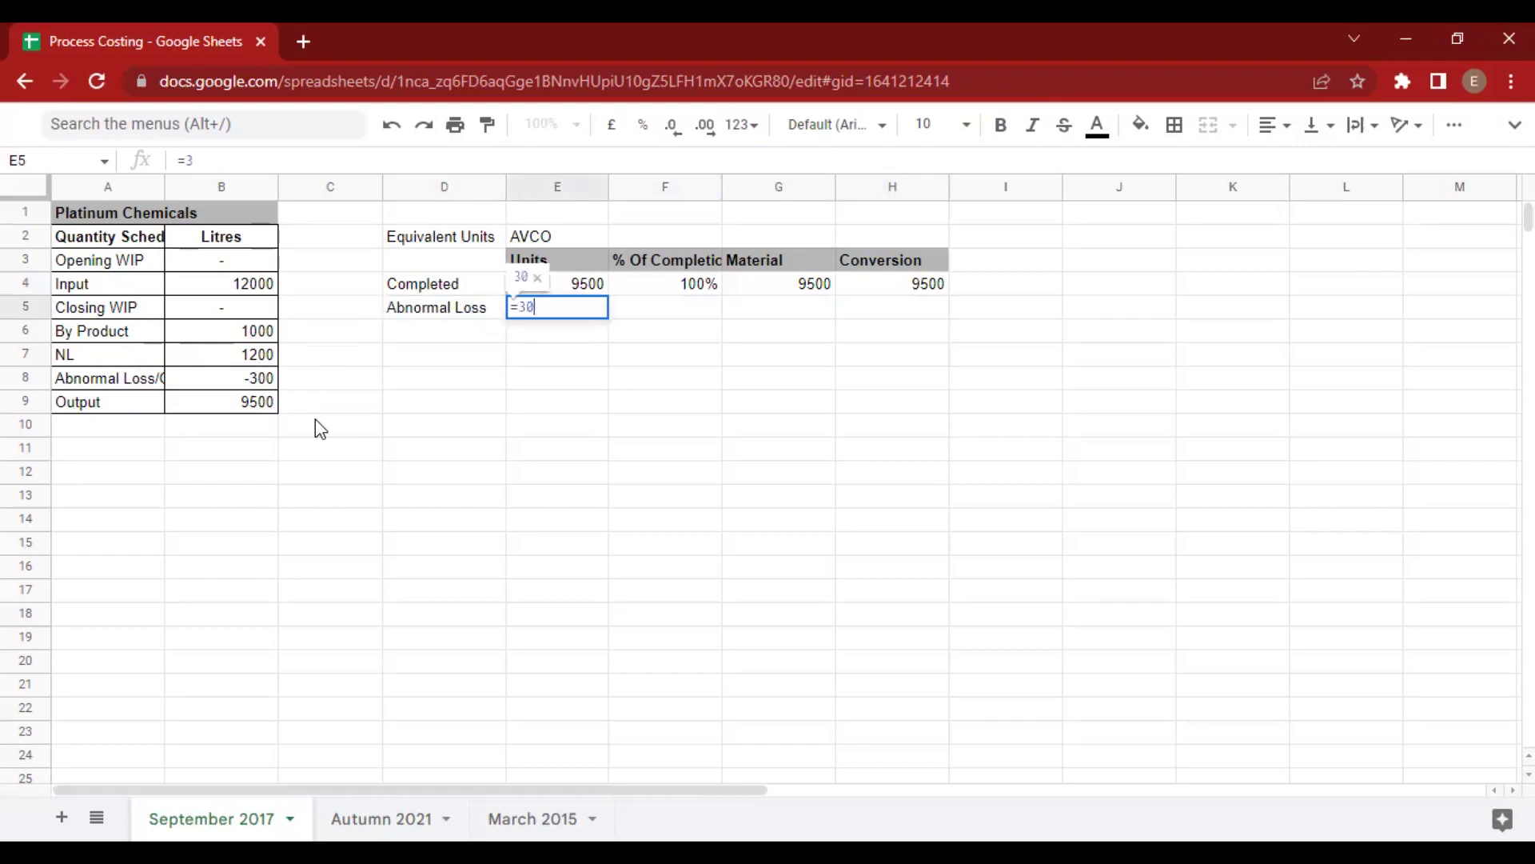
text(0)
key(Tab)
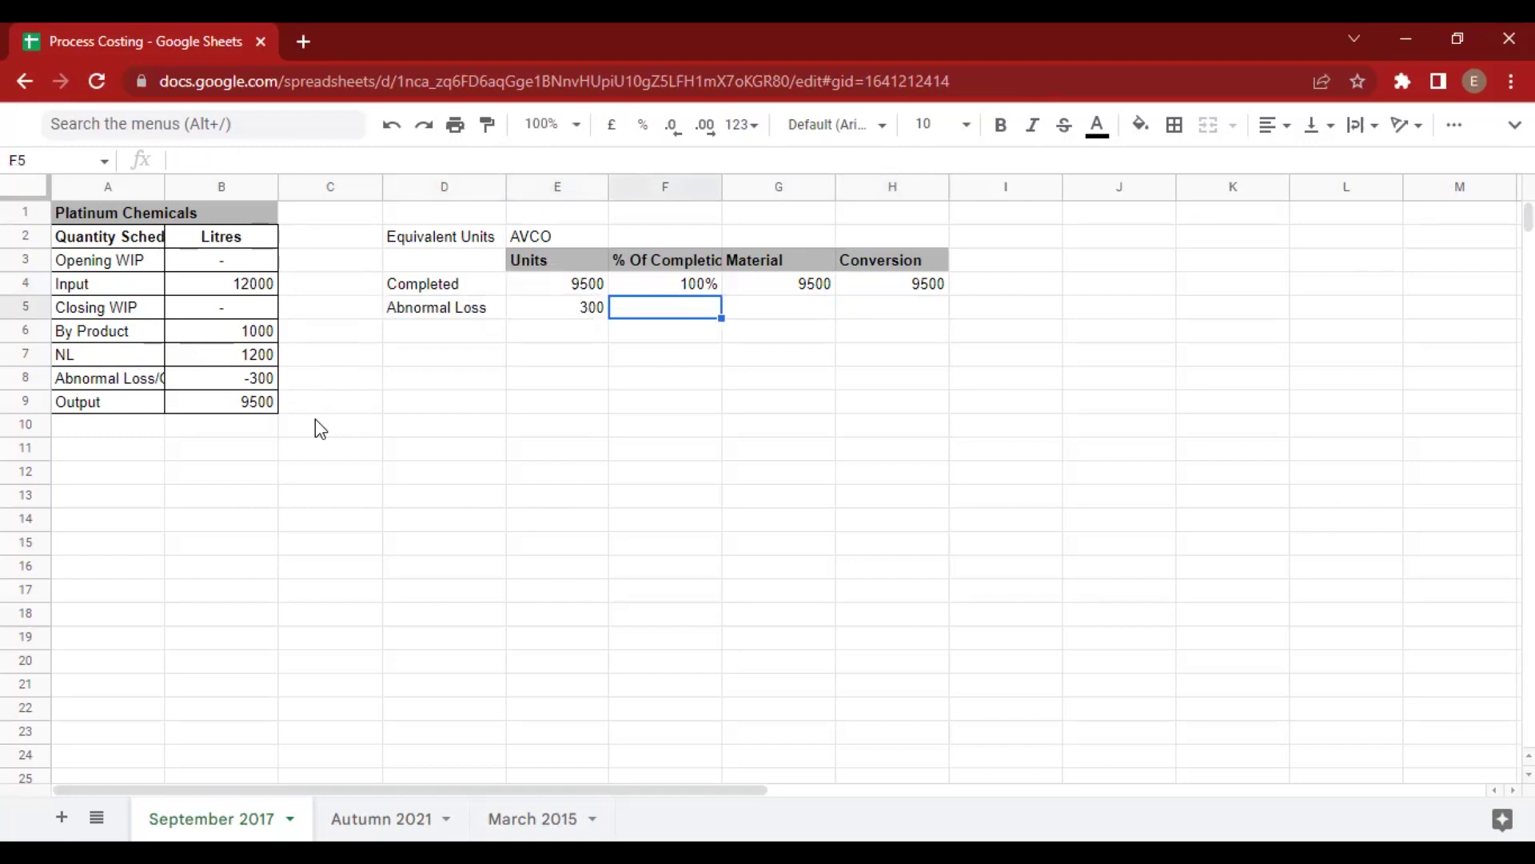
Try to enter the Abnormal Loss row's % Of Completion in F5 as a formula, first =100%/0 and then =100/0.
text(=100)
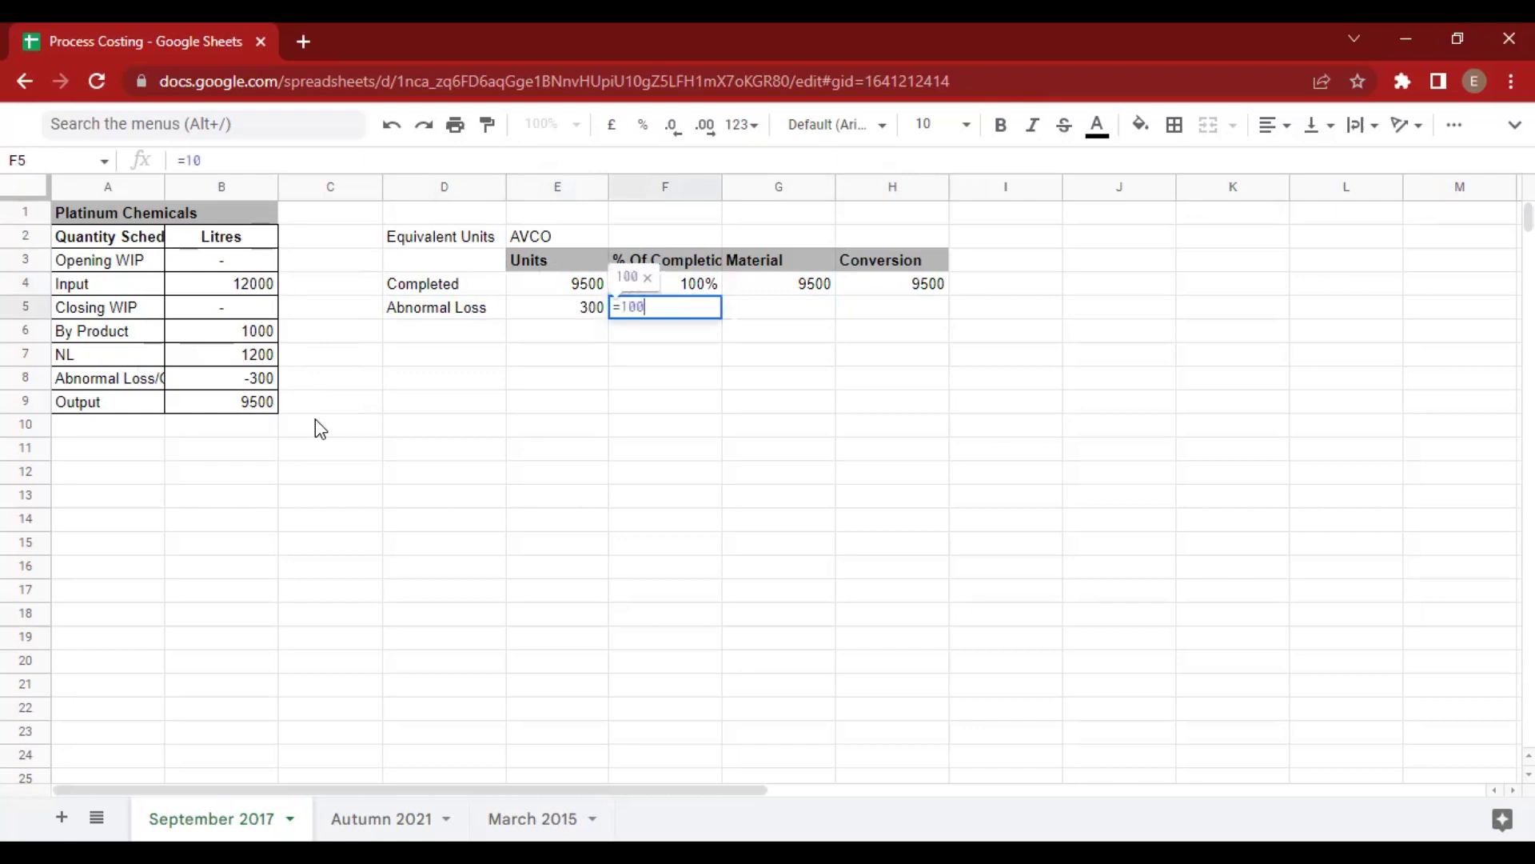
text(%/)
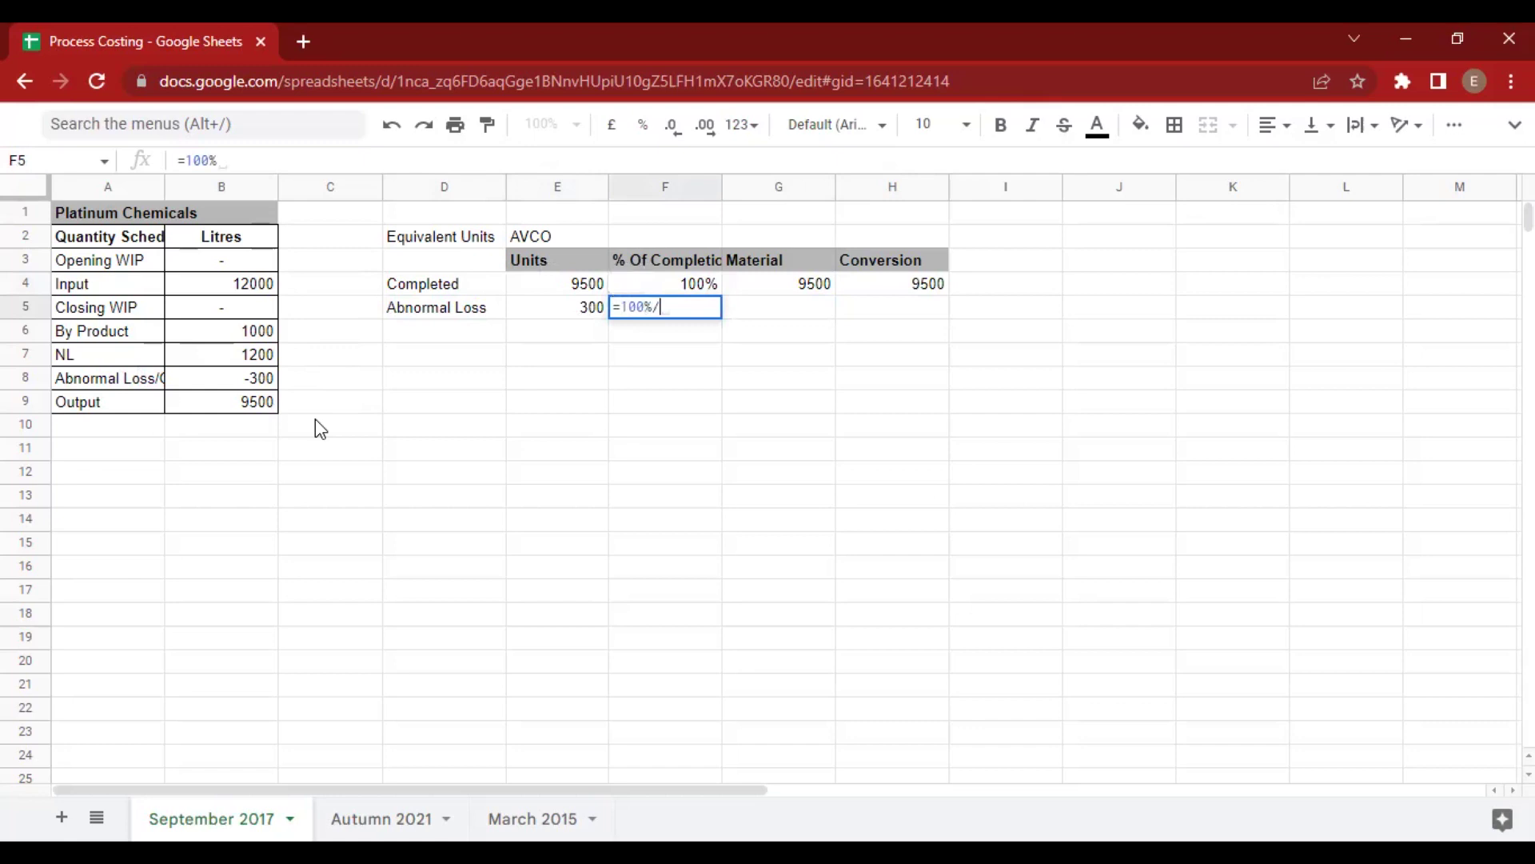
text(0)
key(Tab)
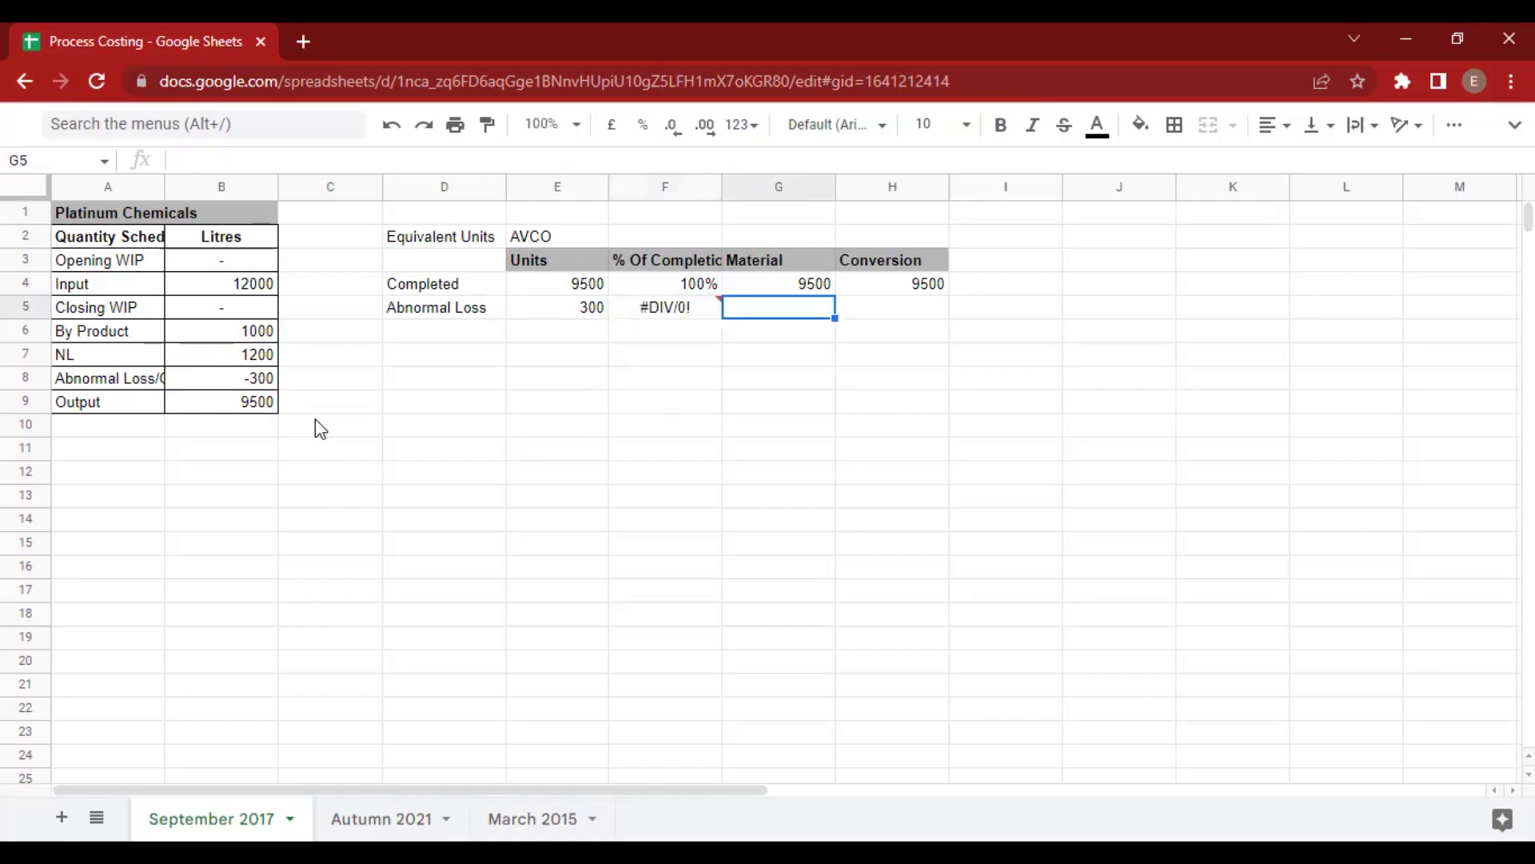
key(Left)
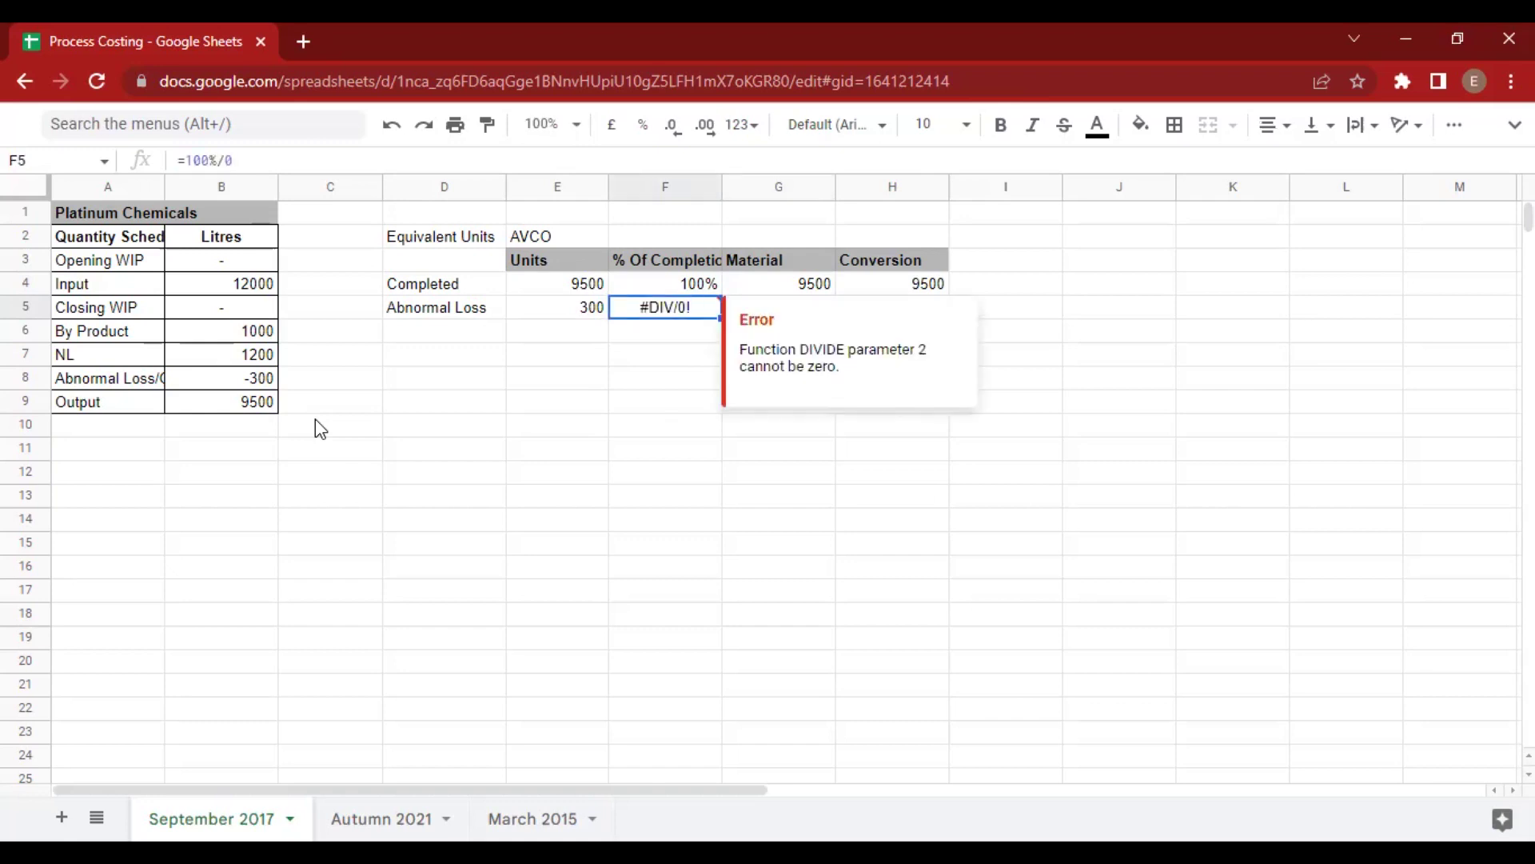
text(=100)
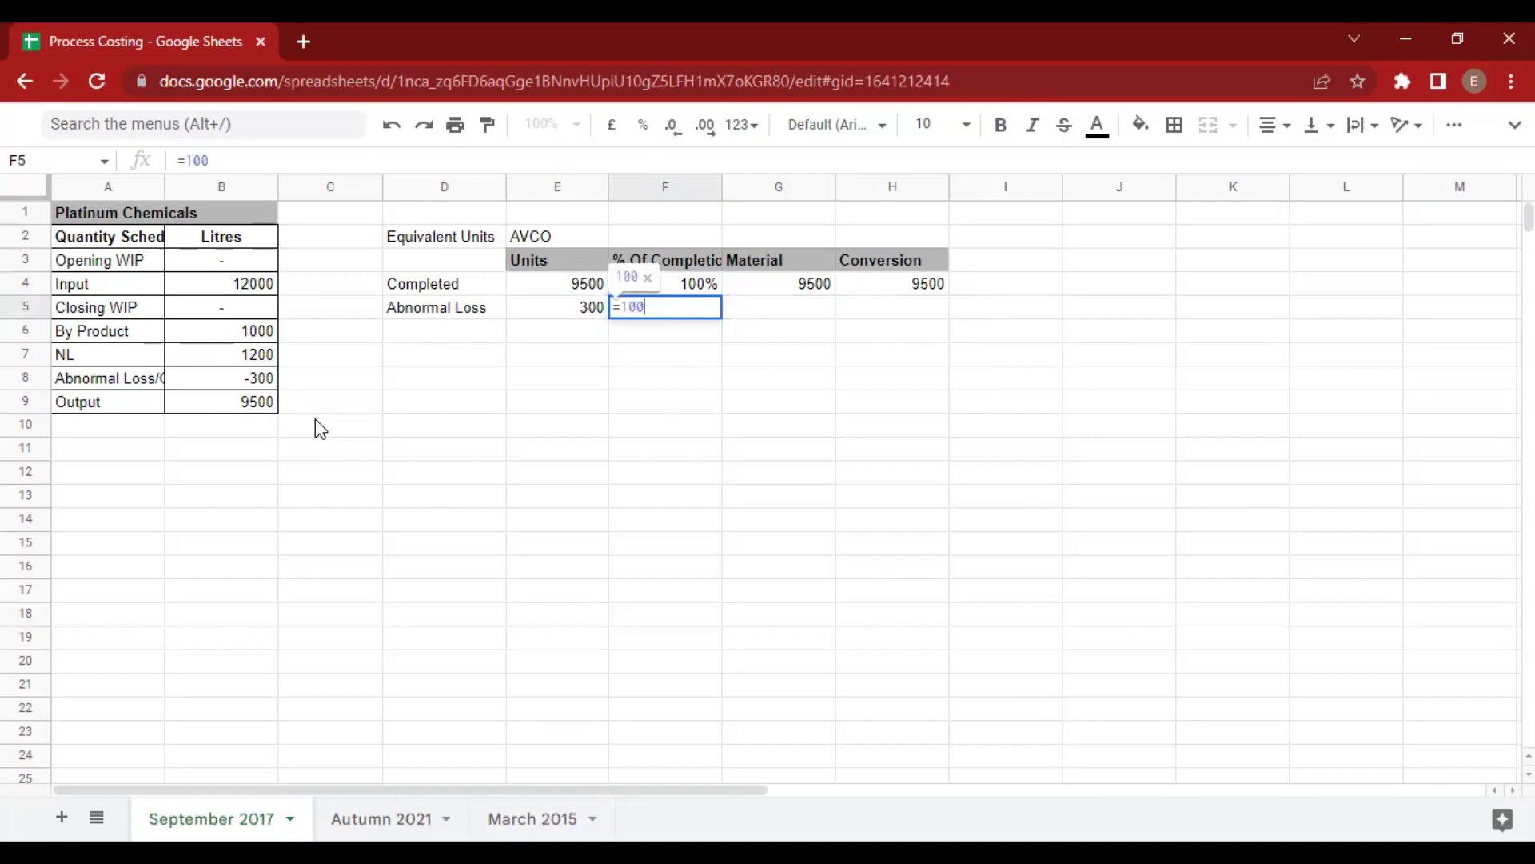
text(/0)
key(Tab)
key(Left)
Enter 100/0 as plain text for the Abnormal Loss row's % Of Completion in F5.
text(10)
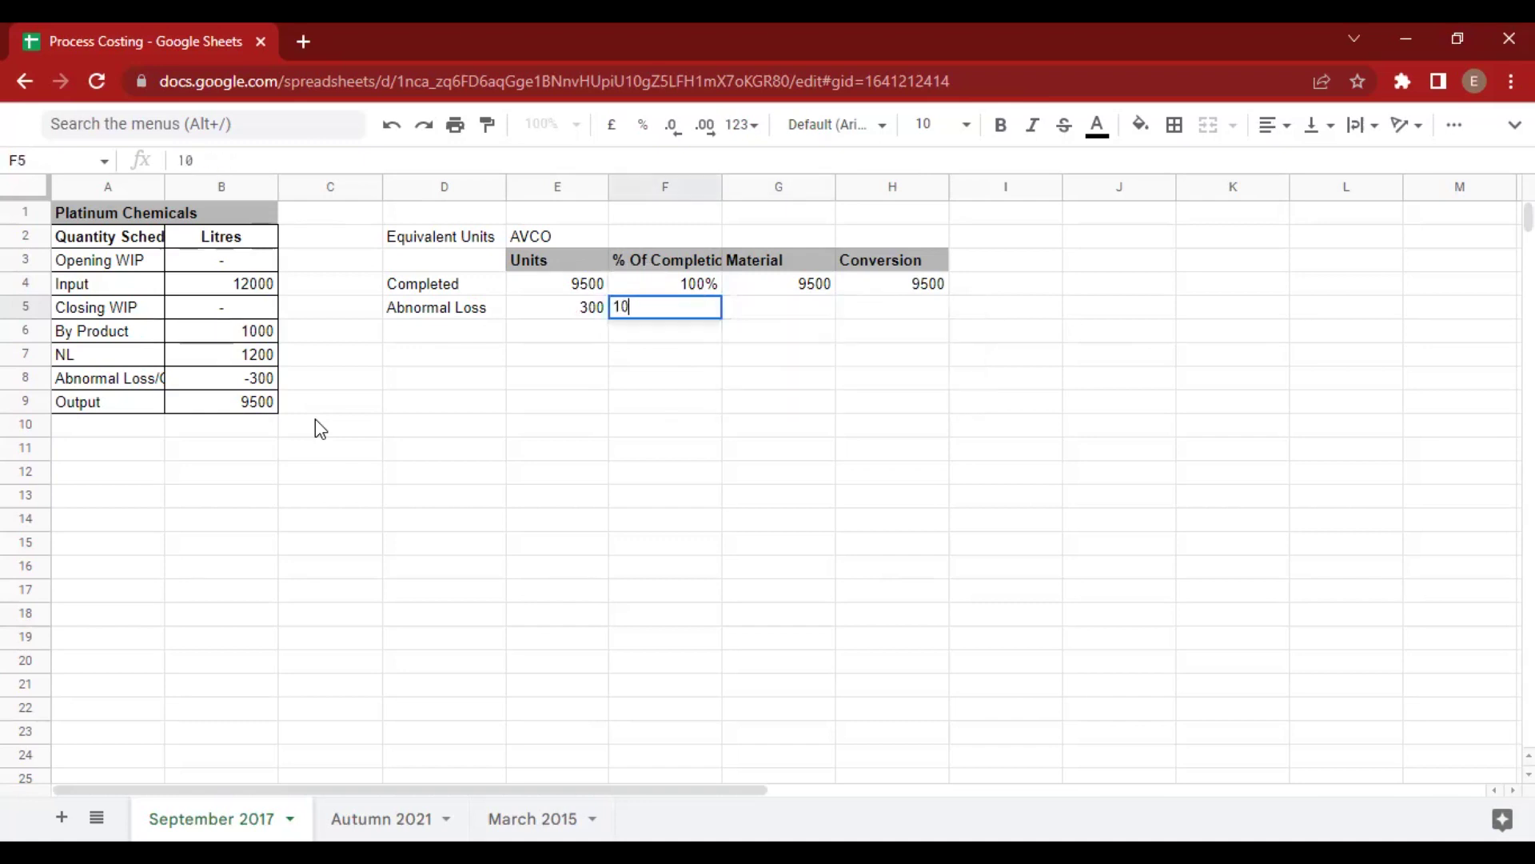
text(0/0)
key(Tab)
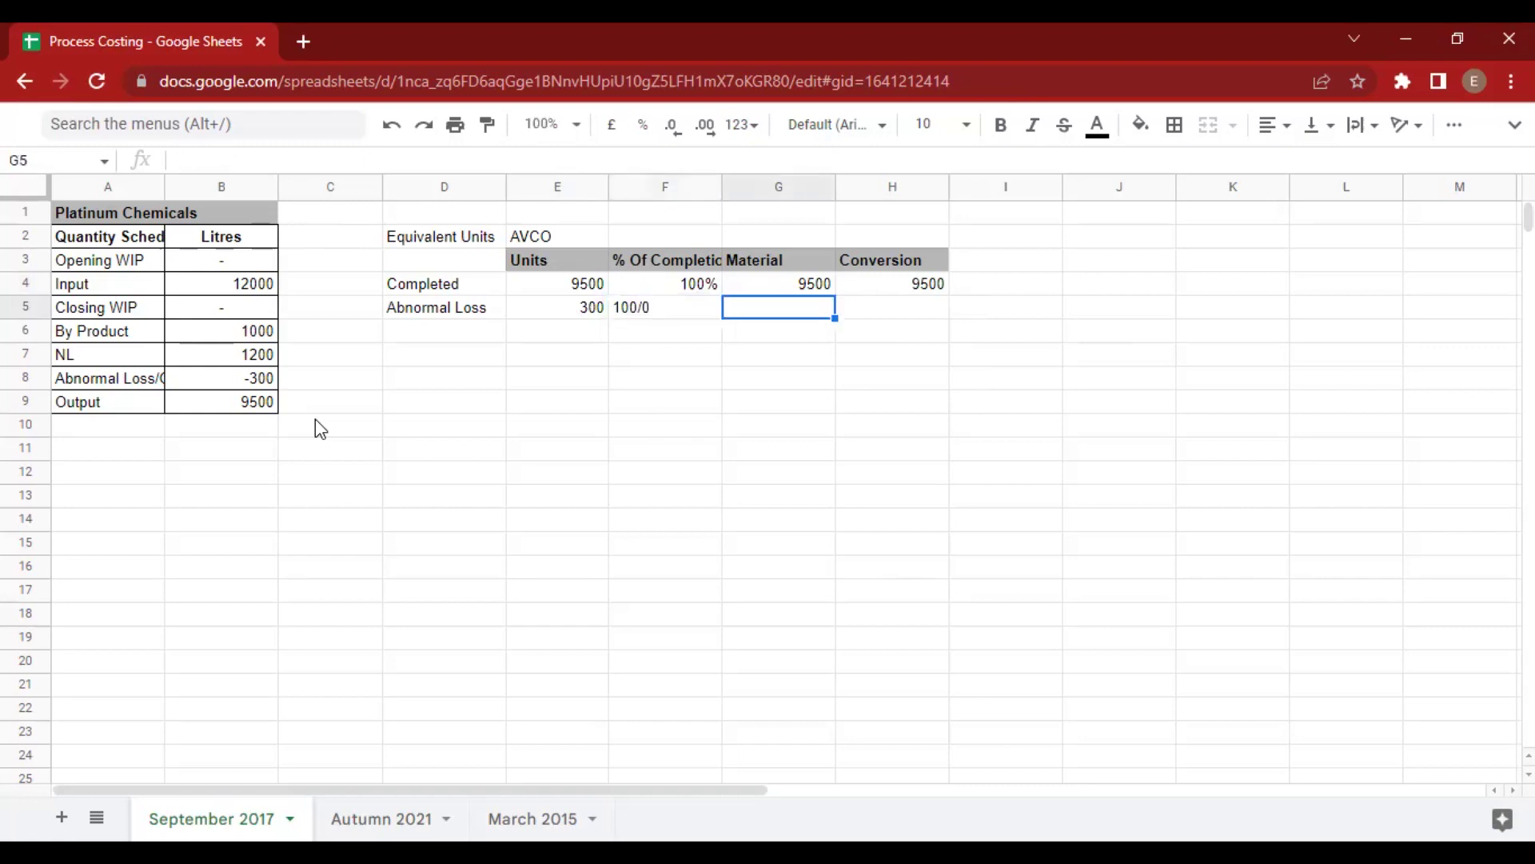
Fill the Abnormal Loss row's equivalent units with =E5 for Material in G5 and a dash for Conversion in H5.
text(=)
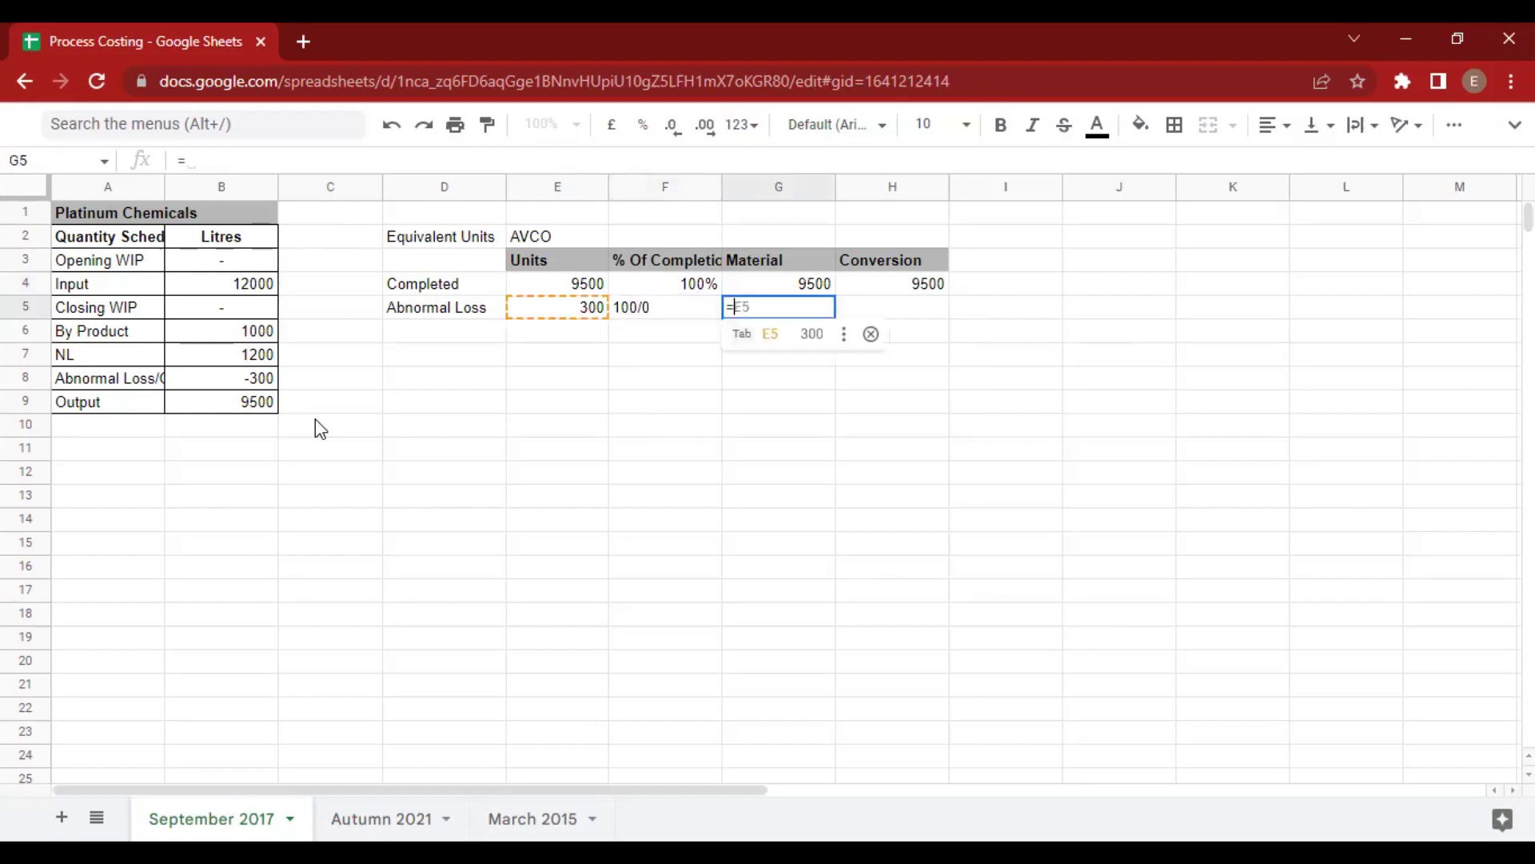
text(E5*)
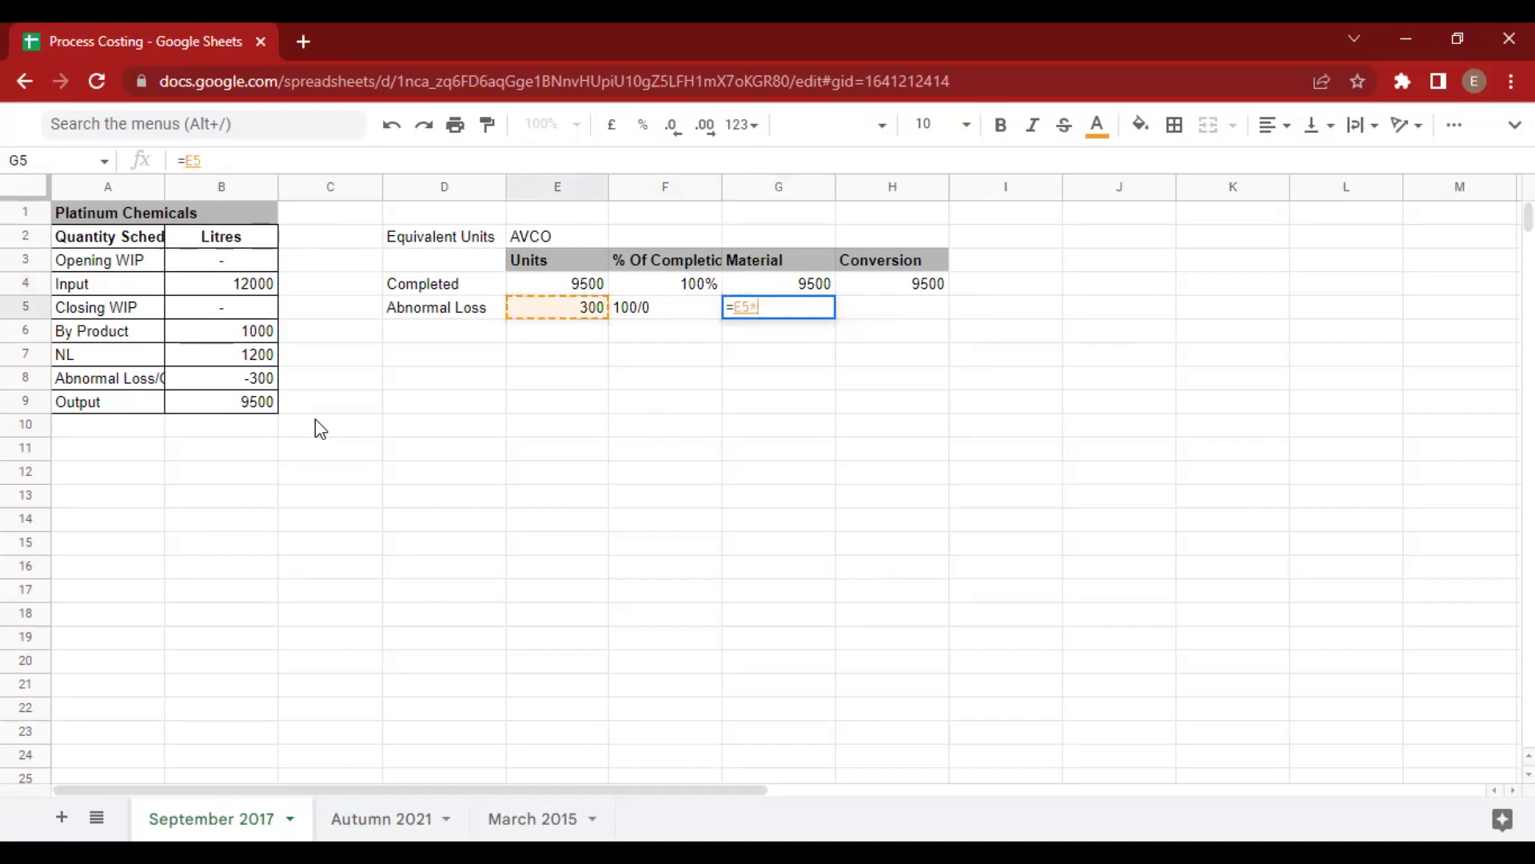
text(100%)
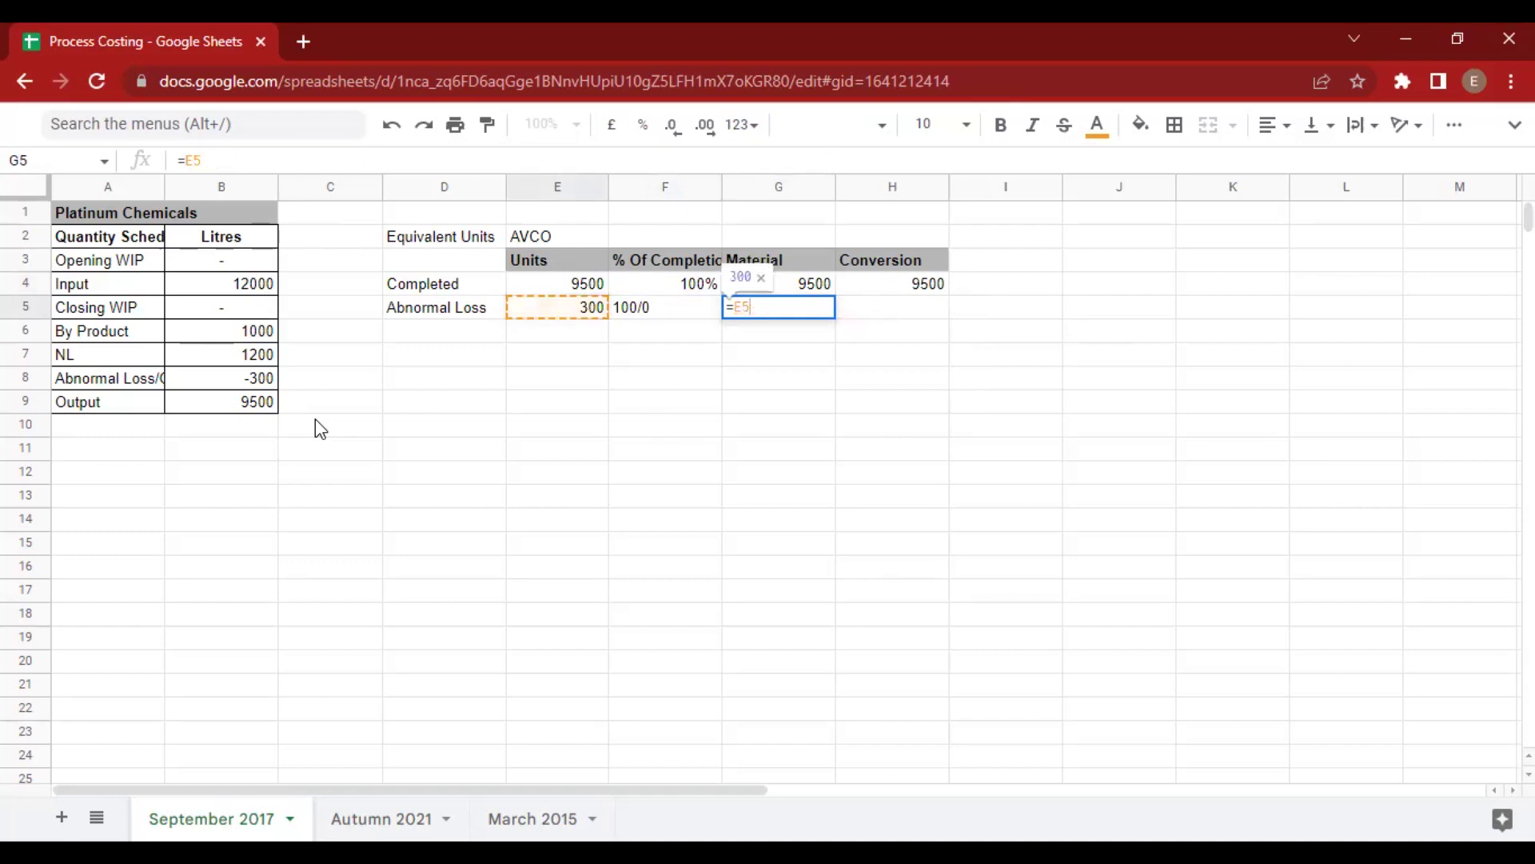
key(Return)
key(Up)
key(Right)
key(Right)
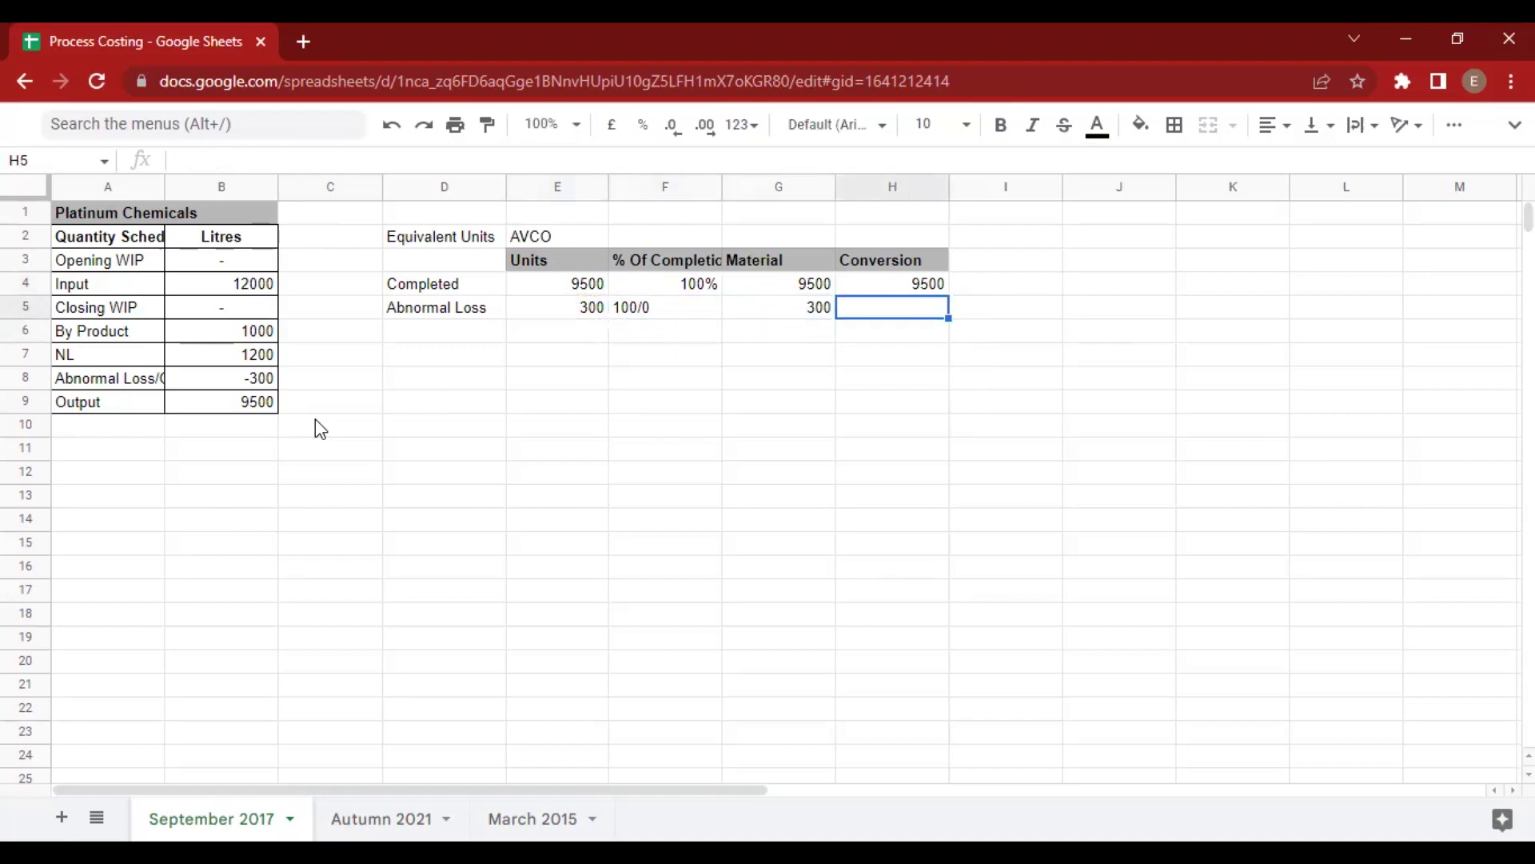
text(-)
key(Return)
Total the equivalent units with =SUM(G4:G5) for Material in G6 and =SUM(H4:H5) for Conversion in H6.
key(Left)
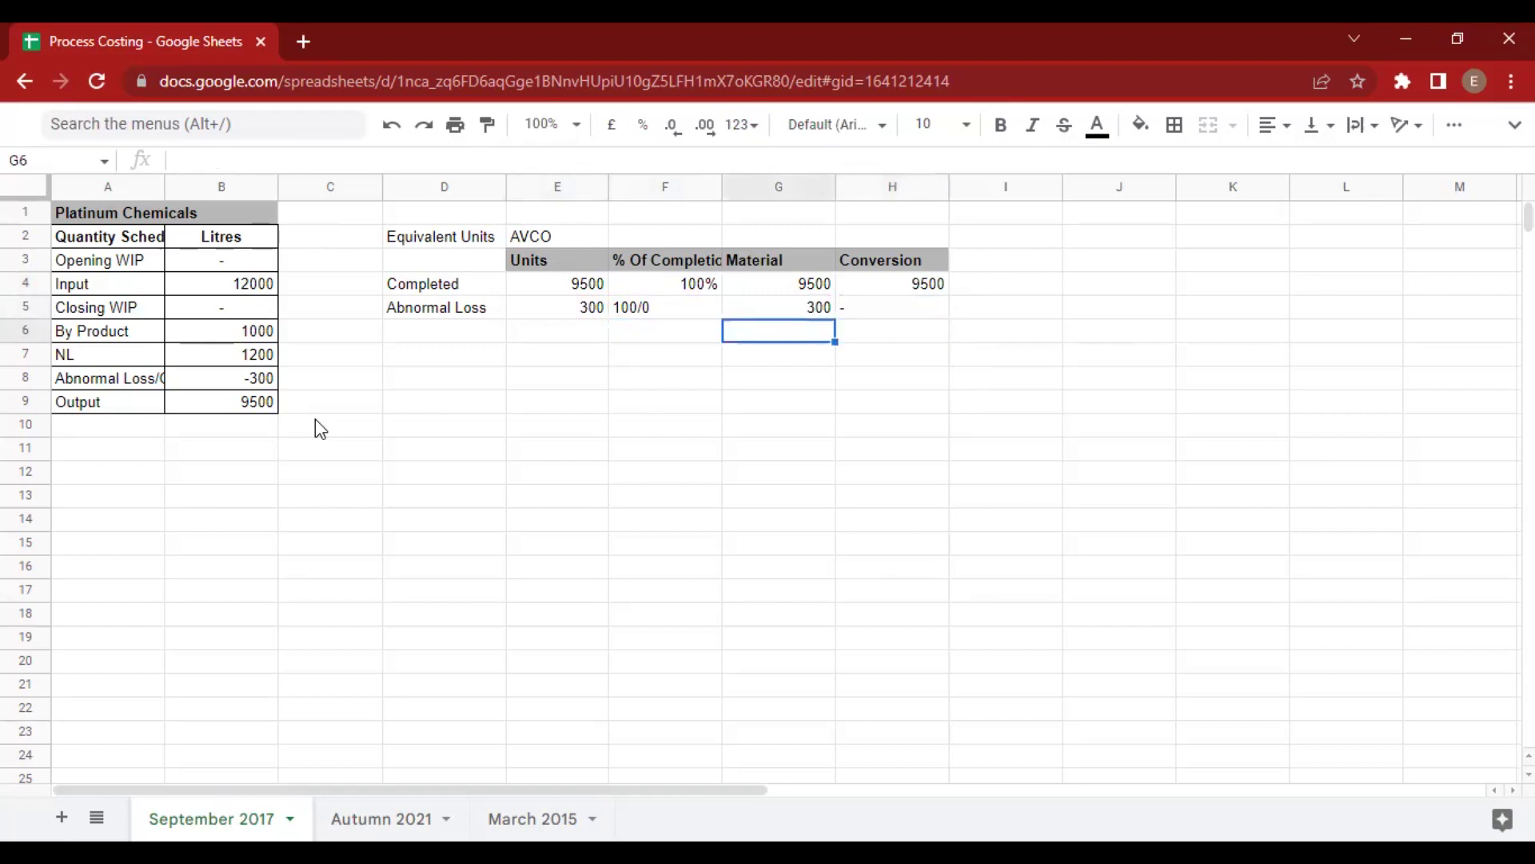
text(=SUM()
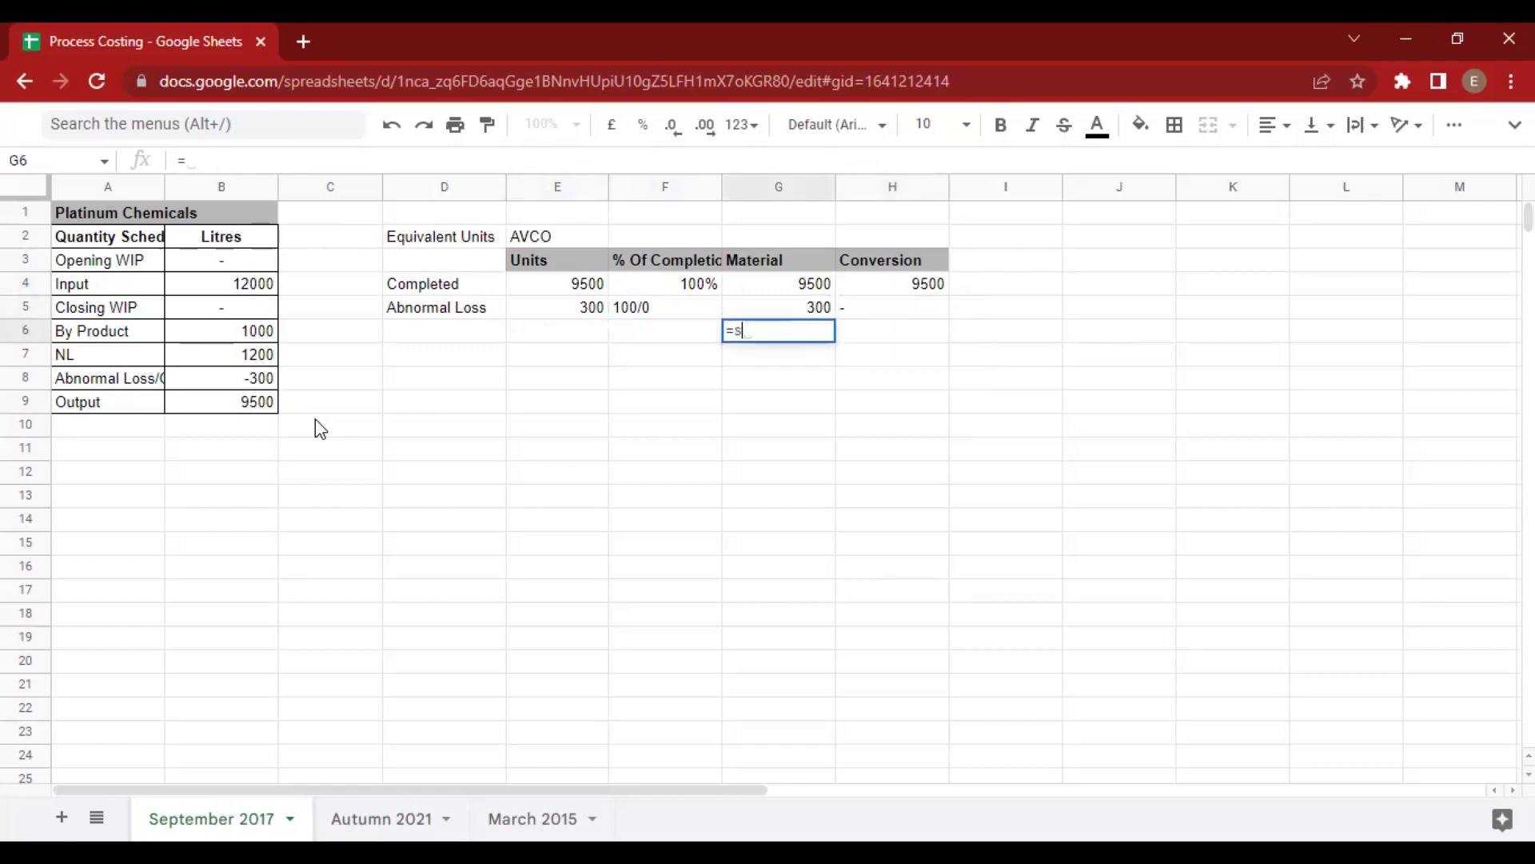
key(Up)
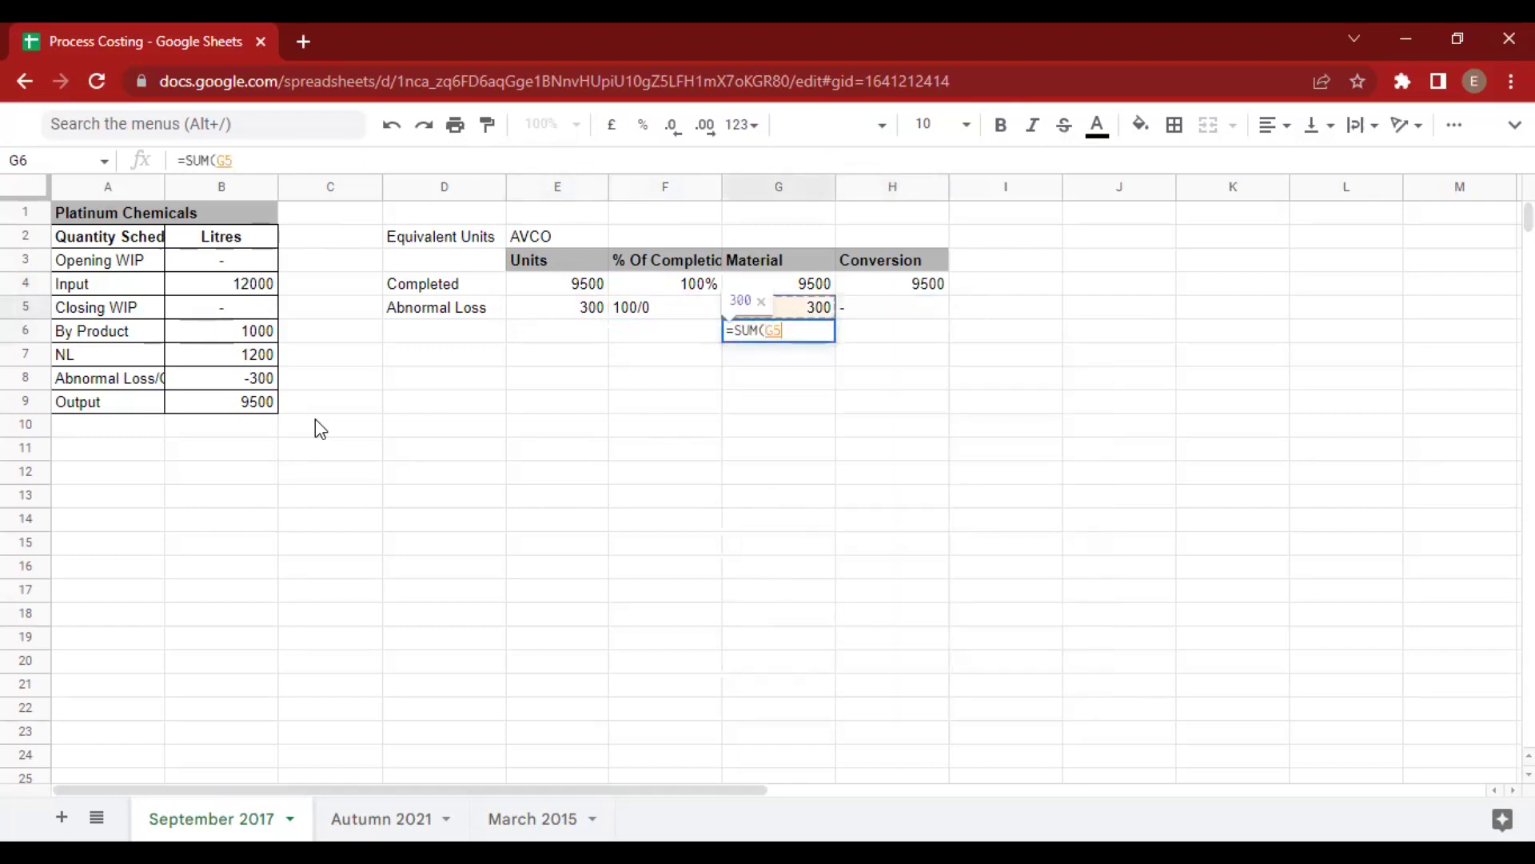
key(shift+Up)
key(Return)
key(Right)
key(Up)
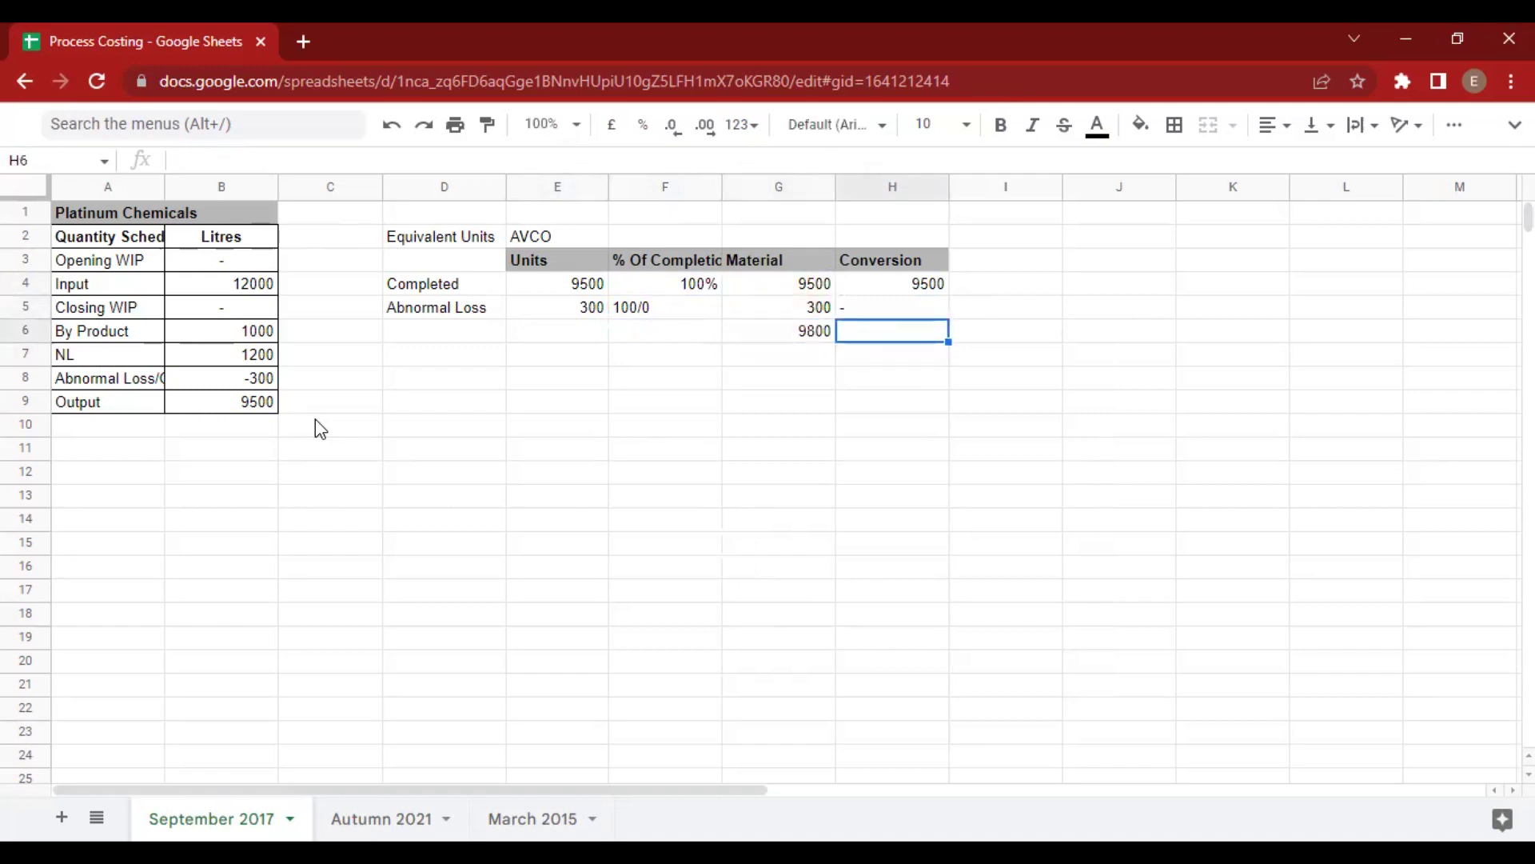
text(=SU)
key(Tab)
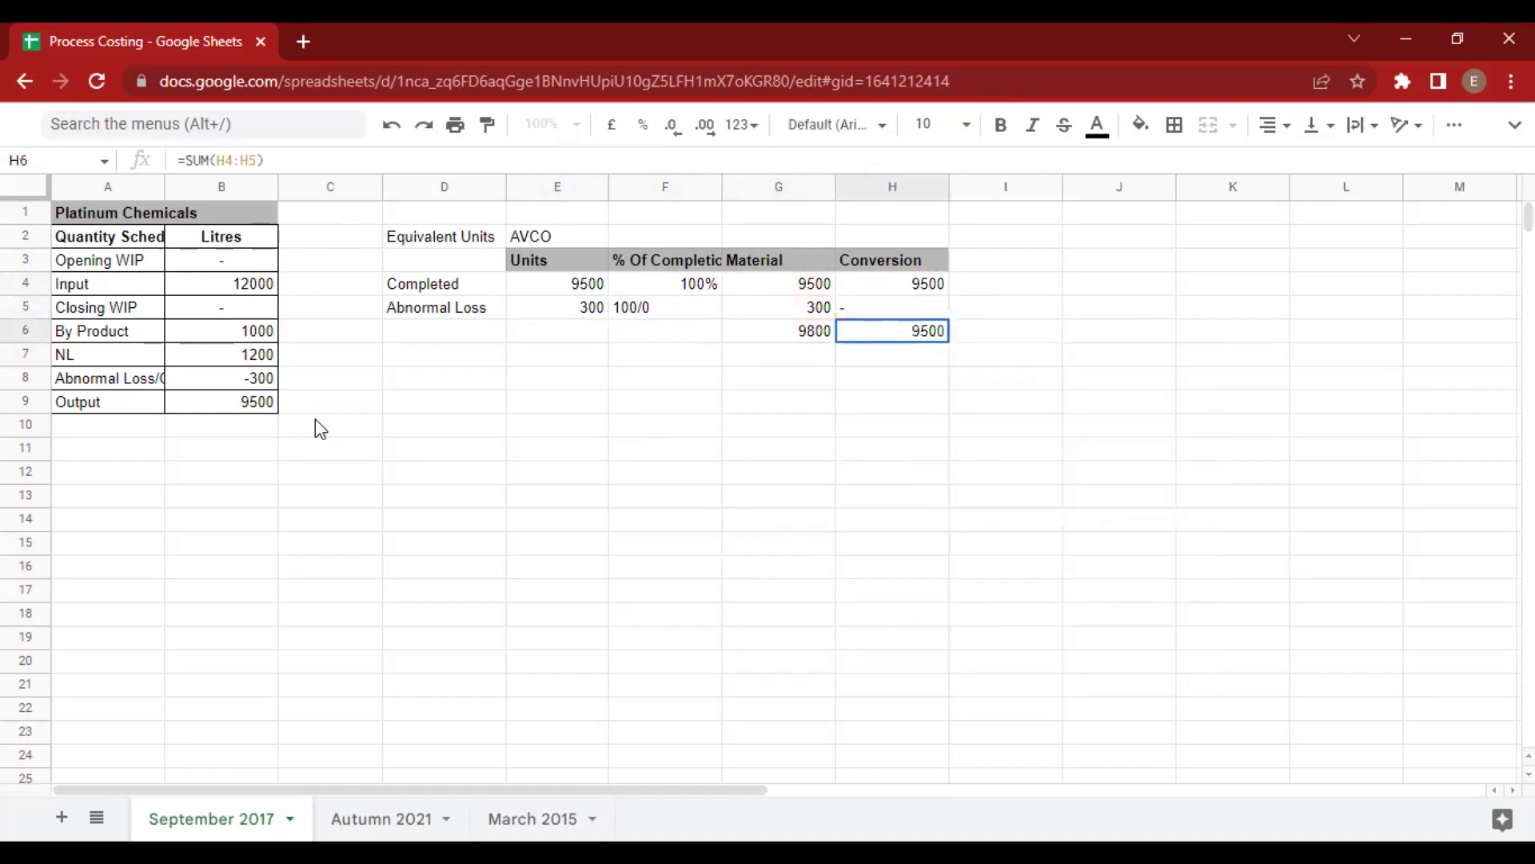
key(Return)
key(Return)
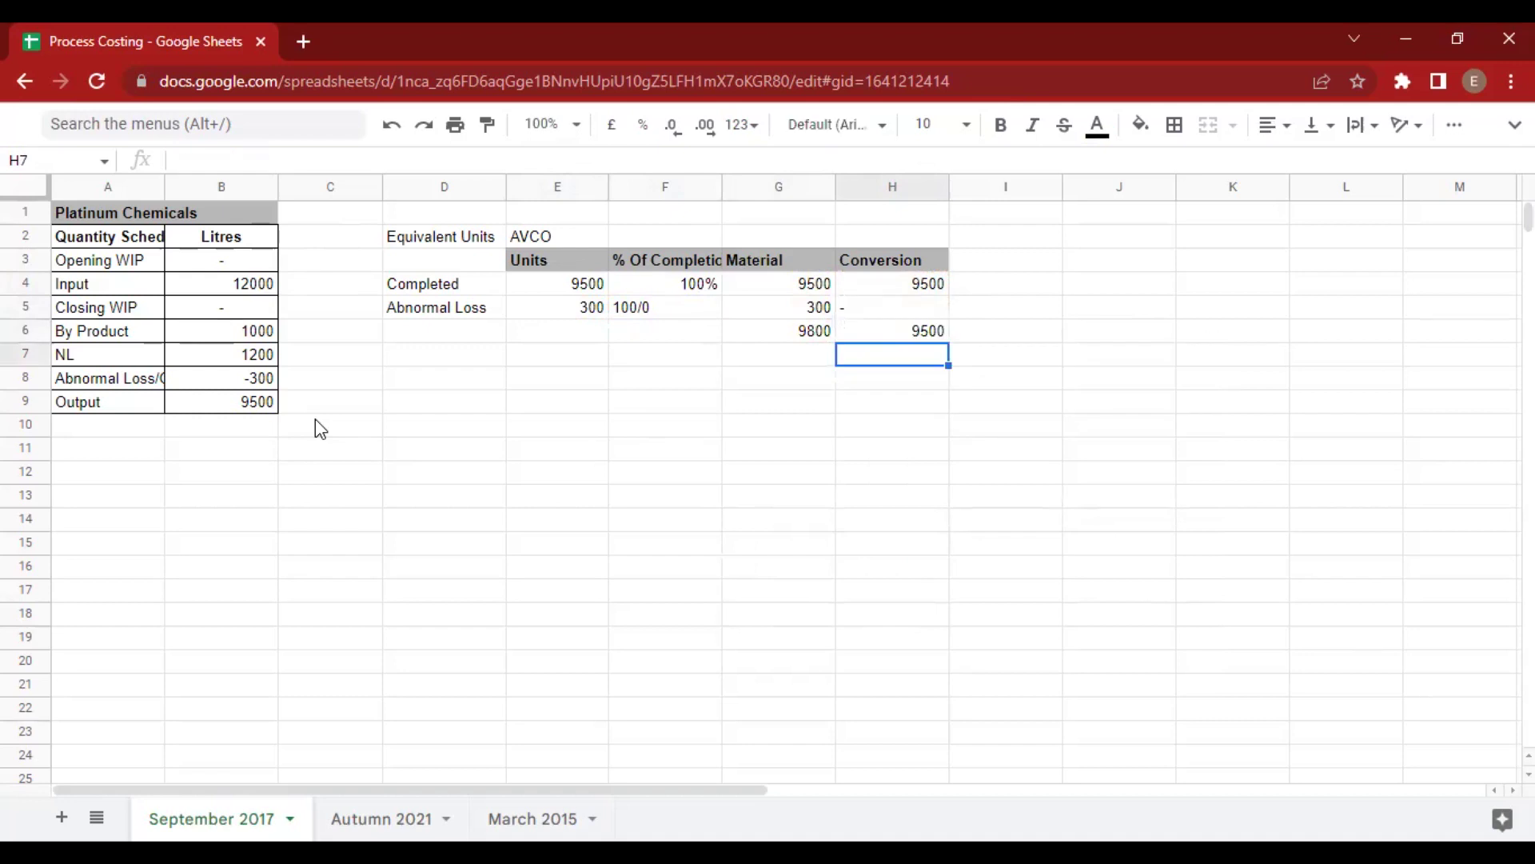
Make the Material and Conversion totals in G6:H6 bold.
key(Up)
key(Left)
key(shift+Right)
key(ctrl+b)
Apply borders to all cells of the equivalent units table, range D2:H6.
key(Left)
key(Left)
key(Left)
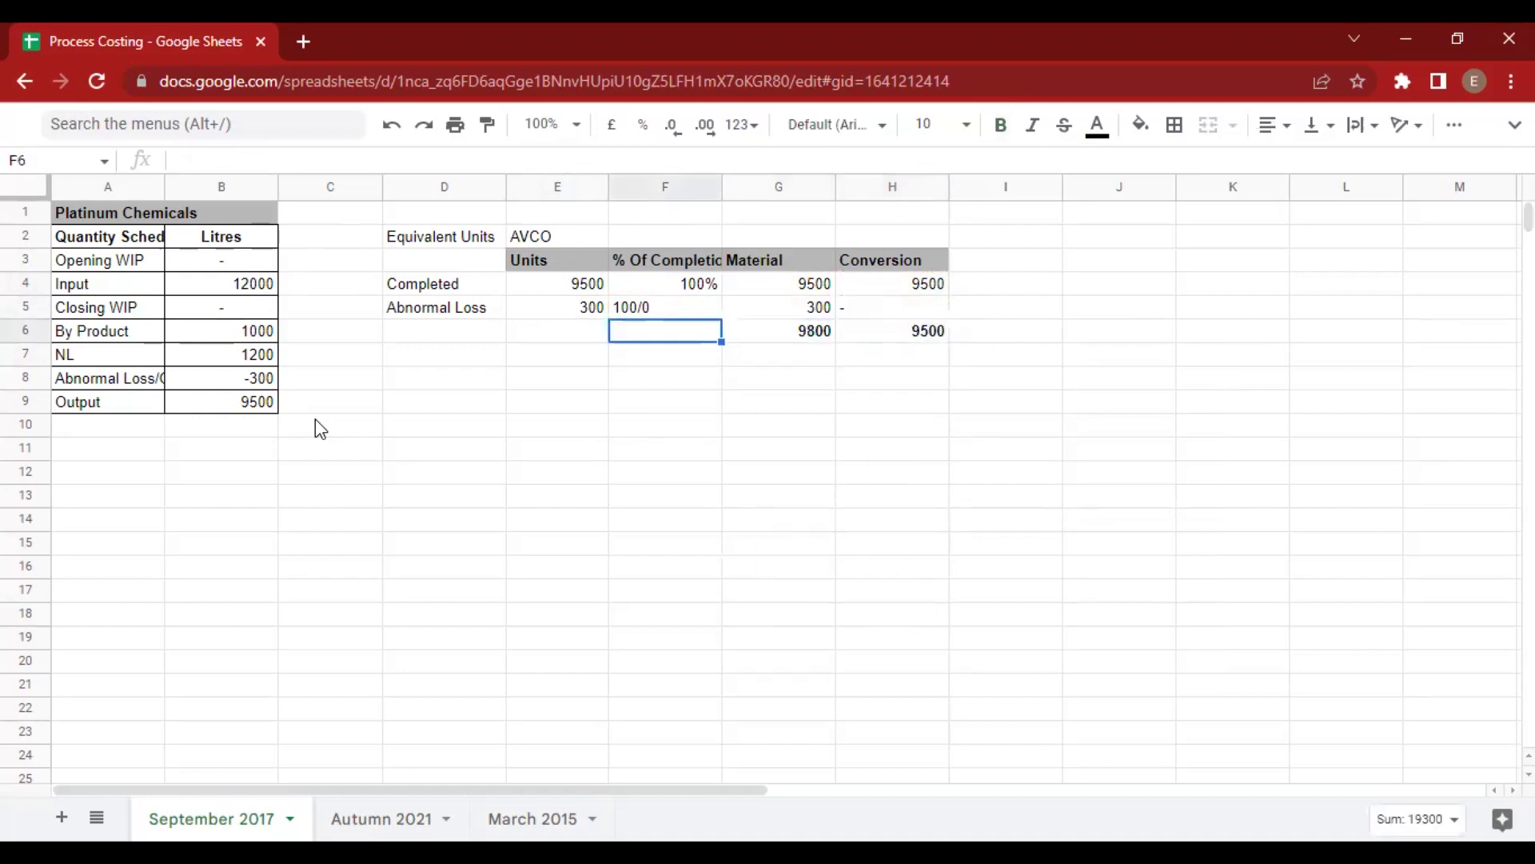
key(Up)
key(Up)
key(Up)
key(Up)
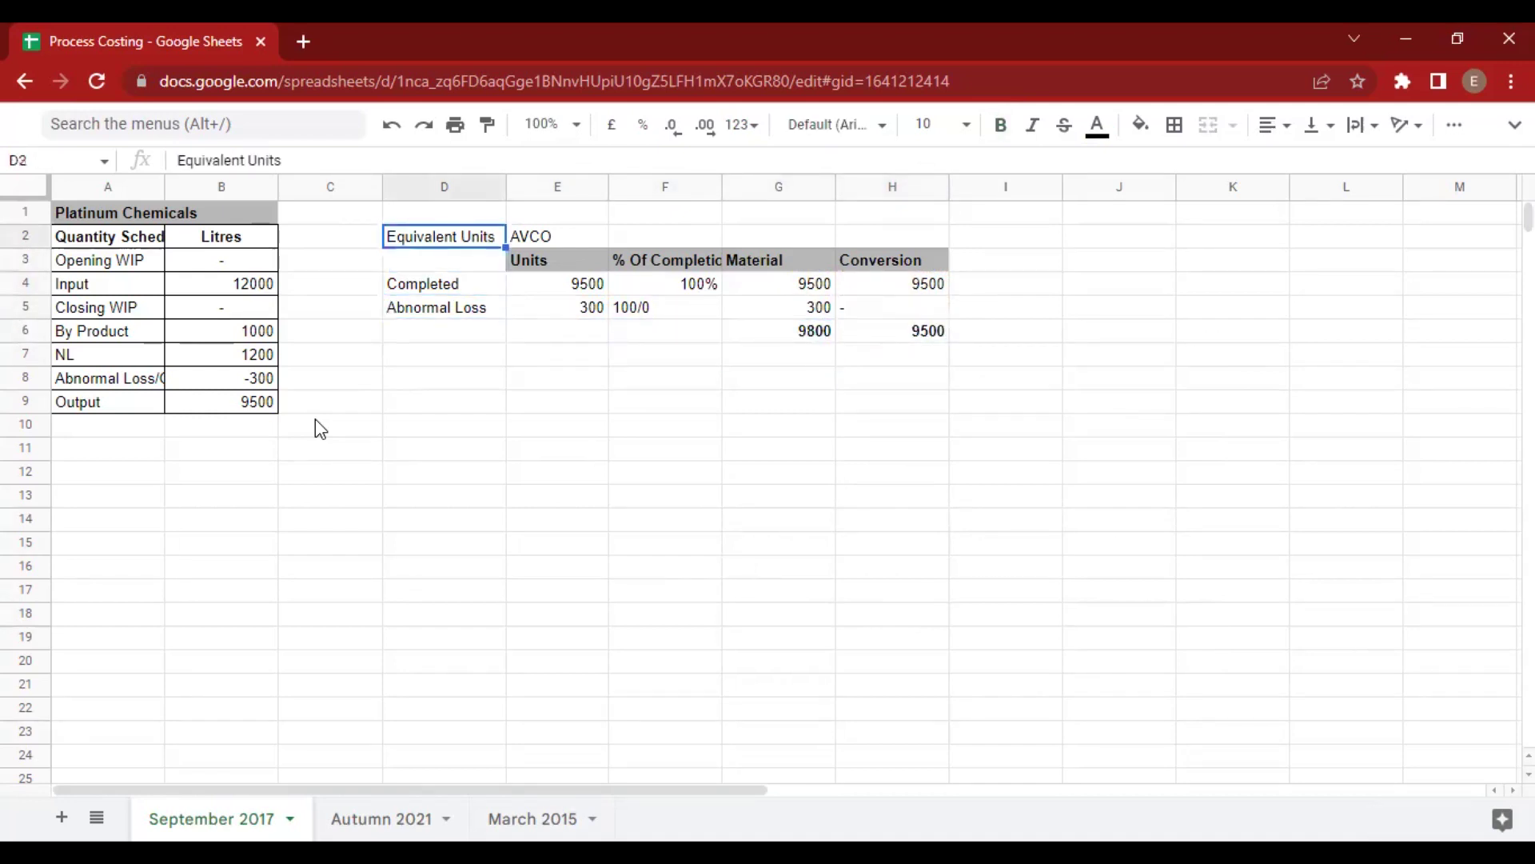
key(shift+Down)
key(shift+Down)
key(shift+Down)
key(shift+Right)
key(shift+Right)
key(shift+Down)
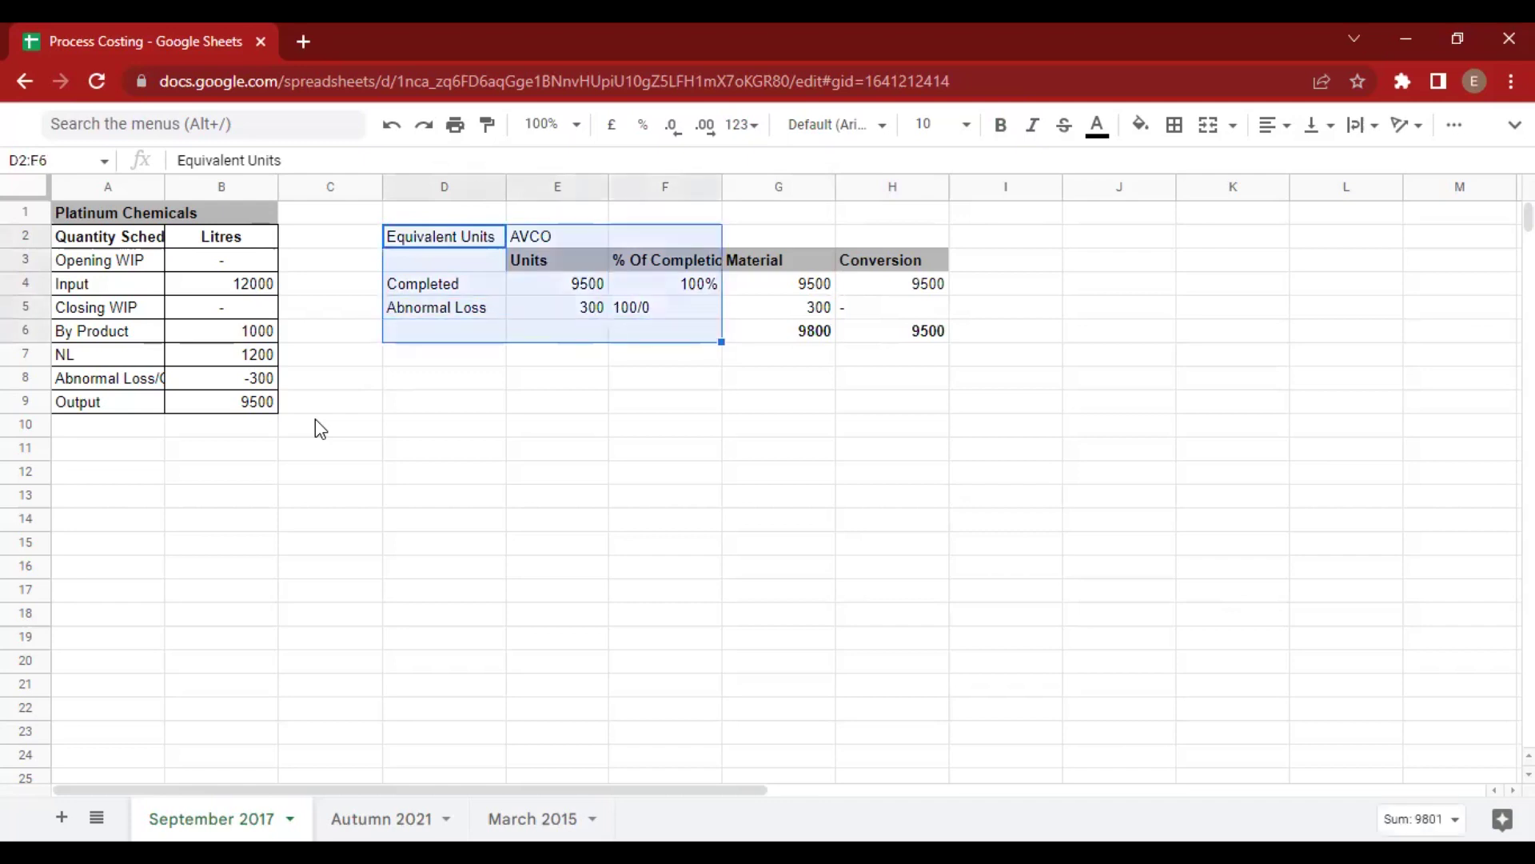
key(shift+Right)
key(shift+Right)
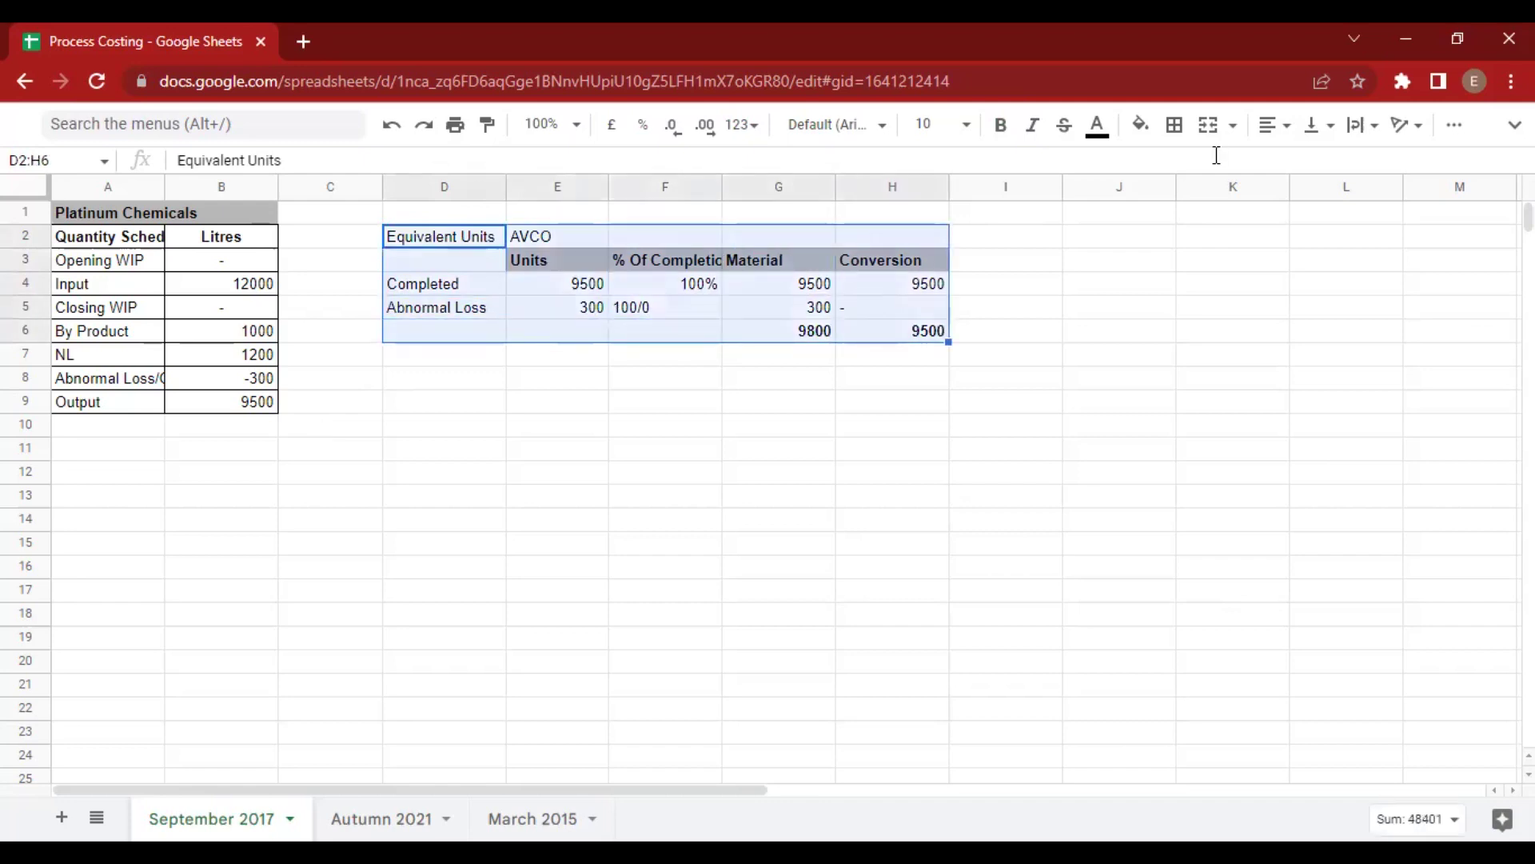
click(1174, 124)
click(1172, 172)
click(768, 492)
Add a bold heading Cost Per Unit in D8, below the equivalent units table.
click(468, 357)
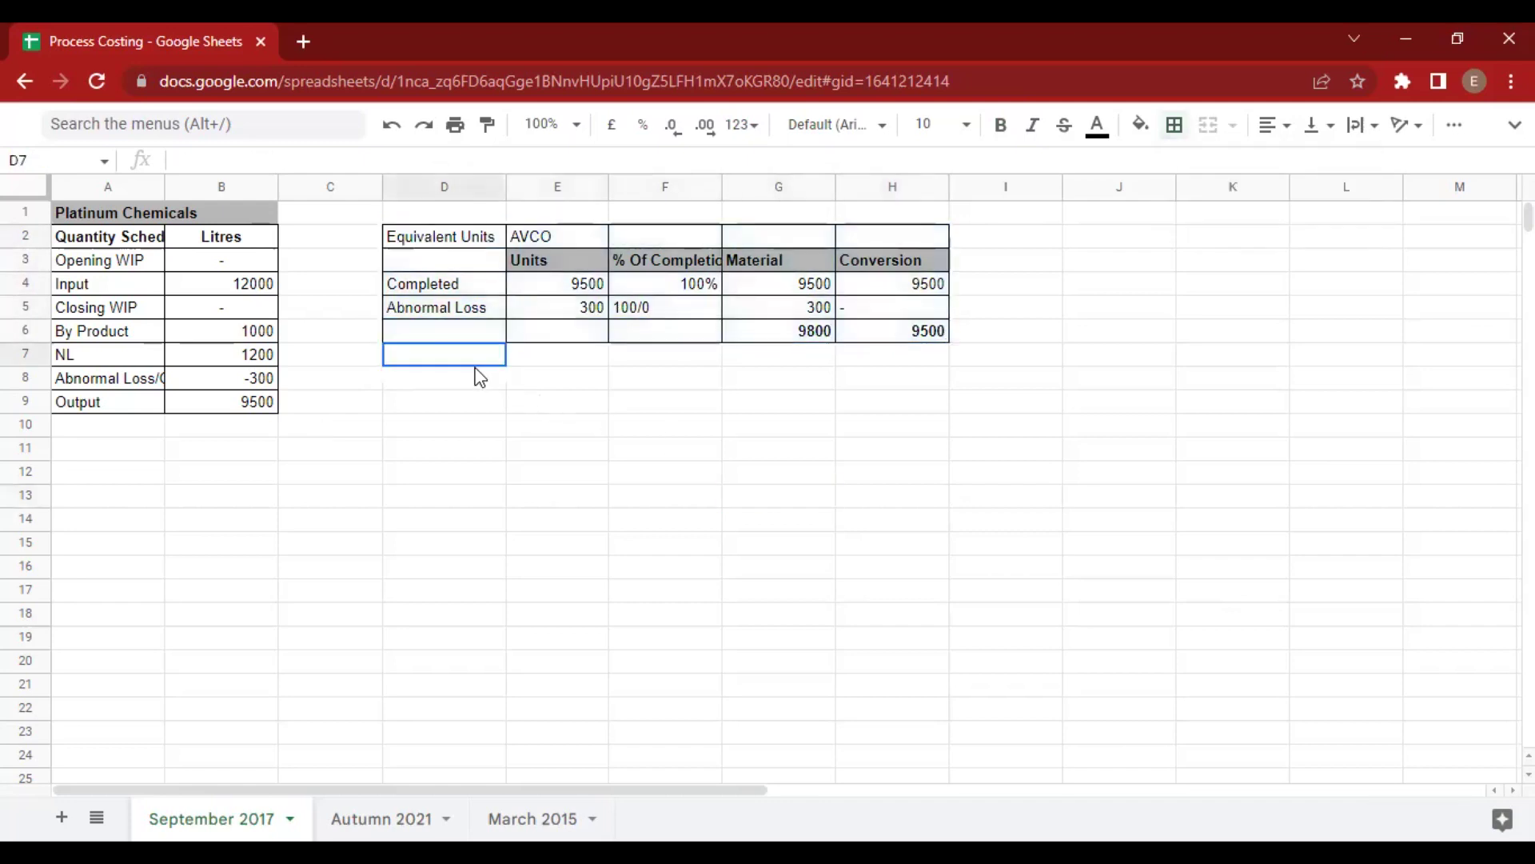
key(Down)
key(Right)
key(Left)
text(Cost Per Unit)
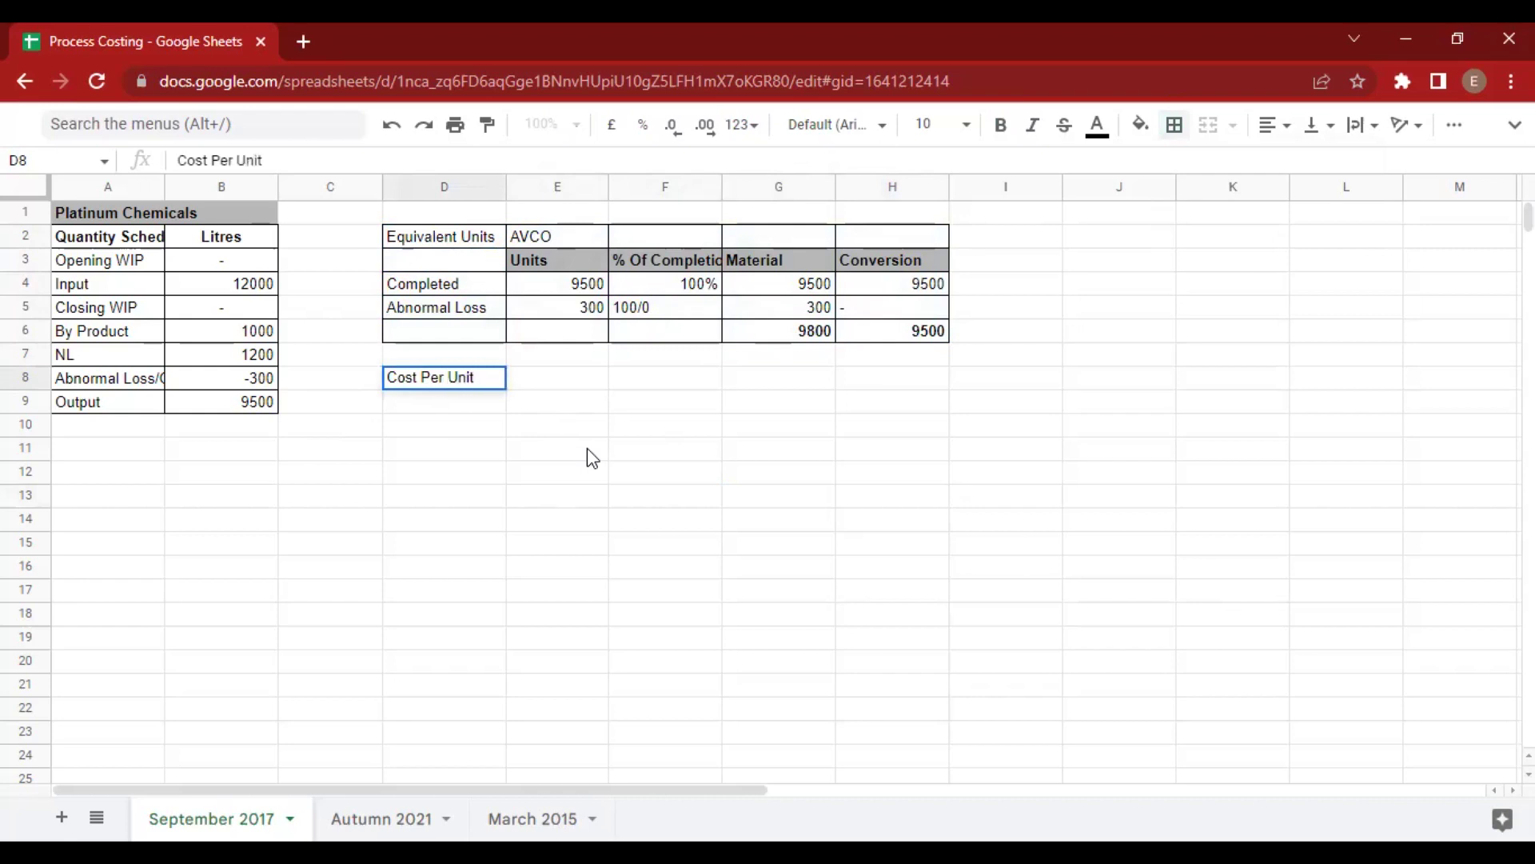
key(Return)
key(Up)
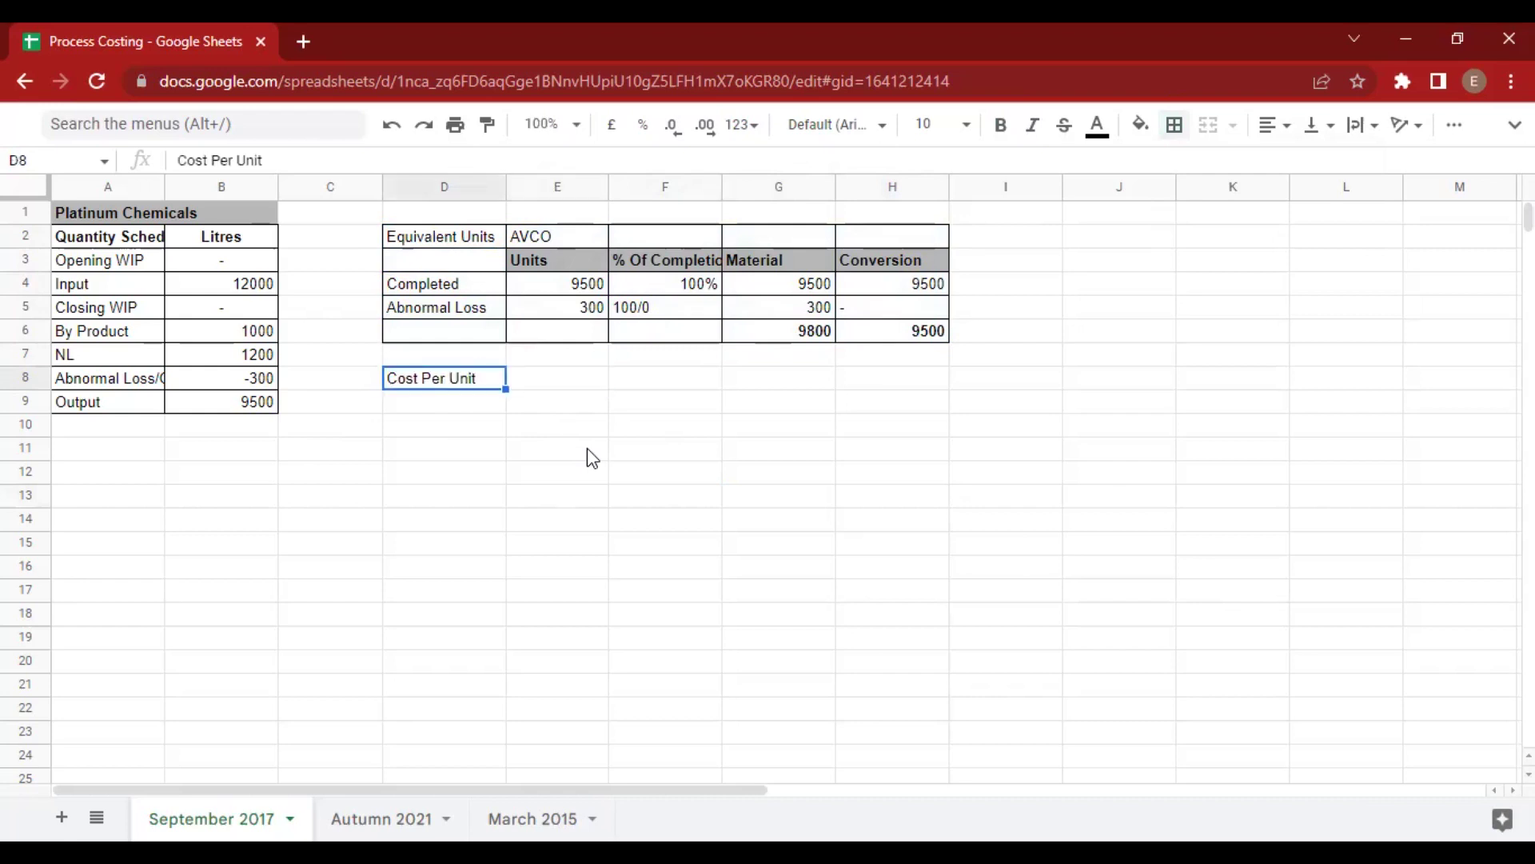
key(ctrl+b)
Add bold column headings Material in E8 and Conversion in F8 for the Cost Per Unit section.
key(Down)
key(Right)
key(Right)
key(Left)
key(Up)
text(Material)
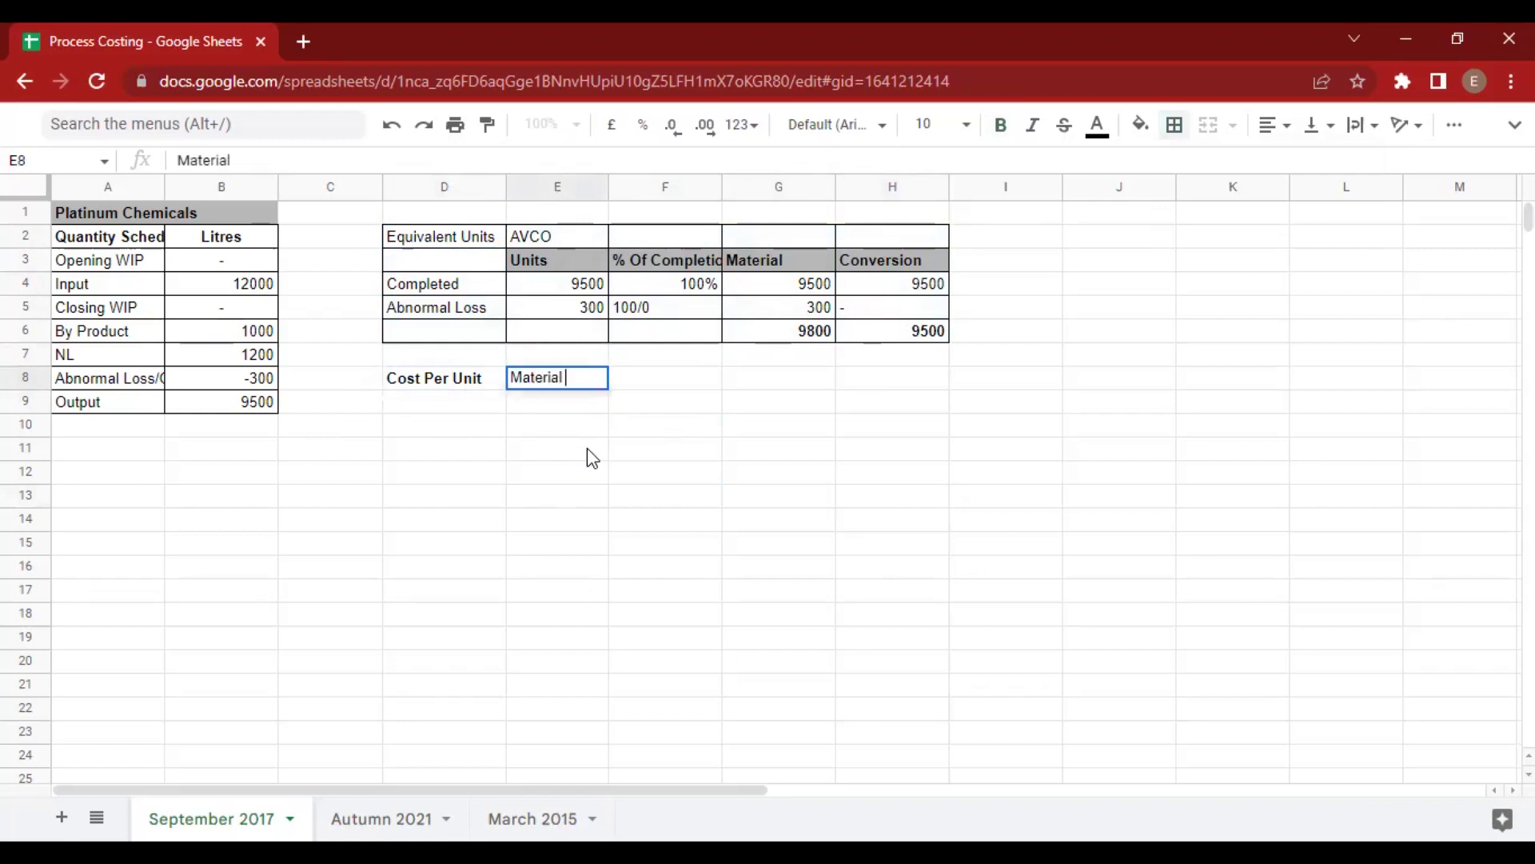
key(Tab)
text(Conversion)
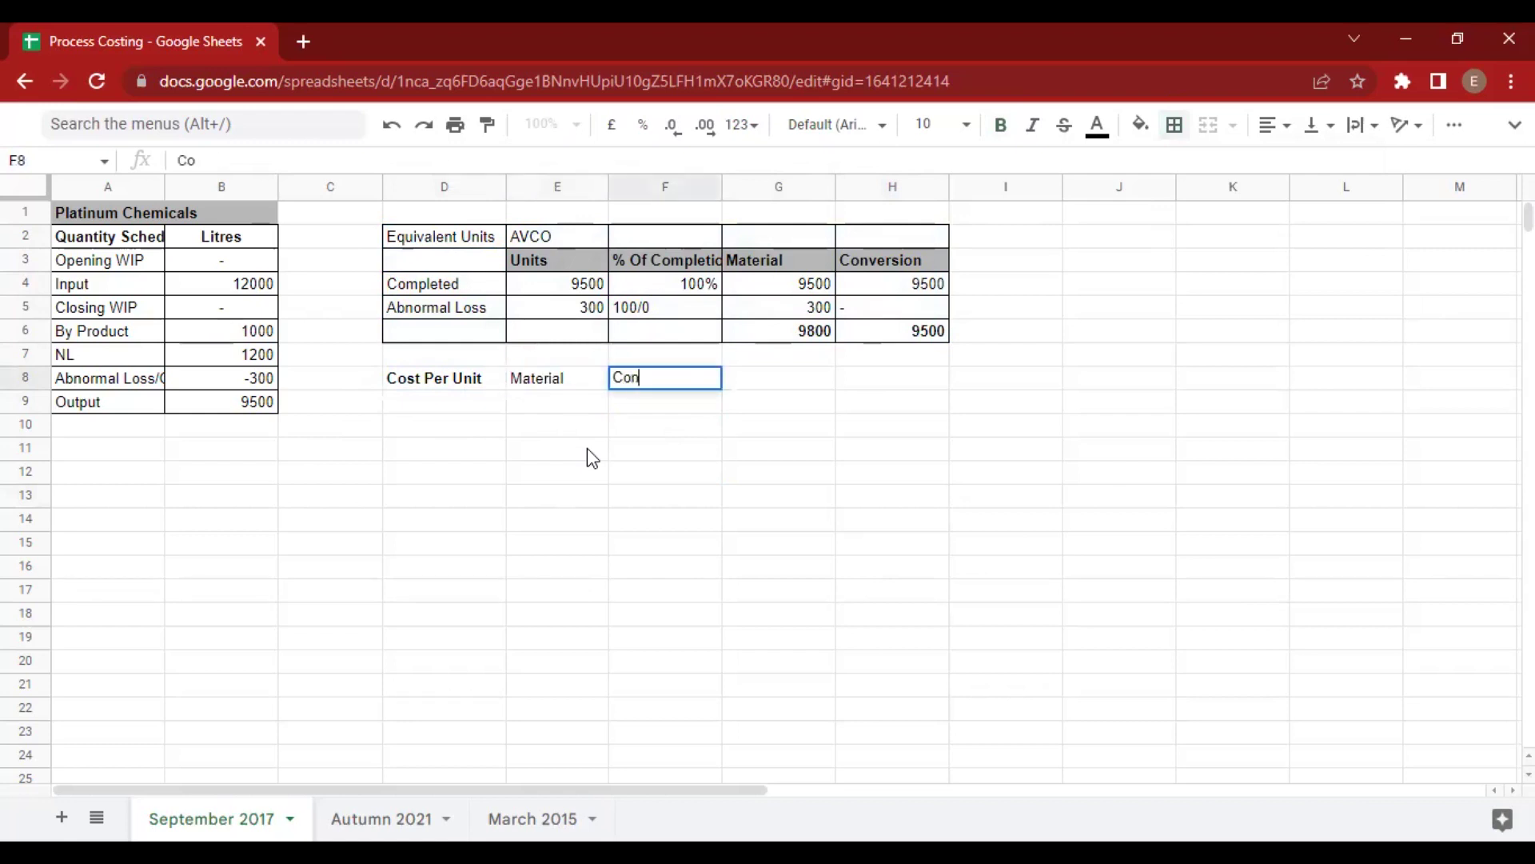
key(Return)
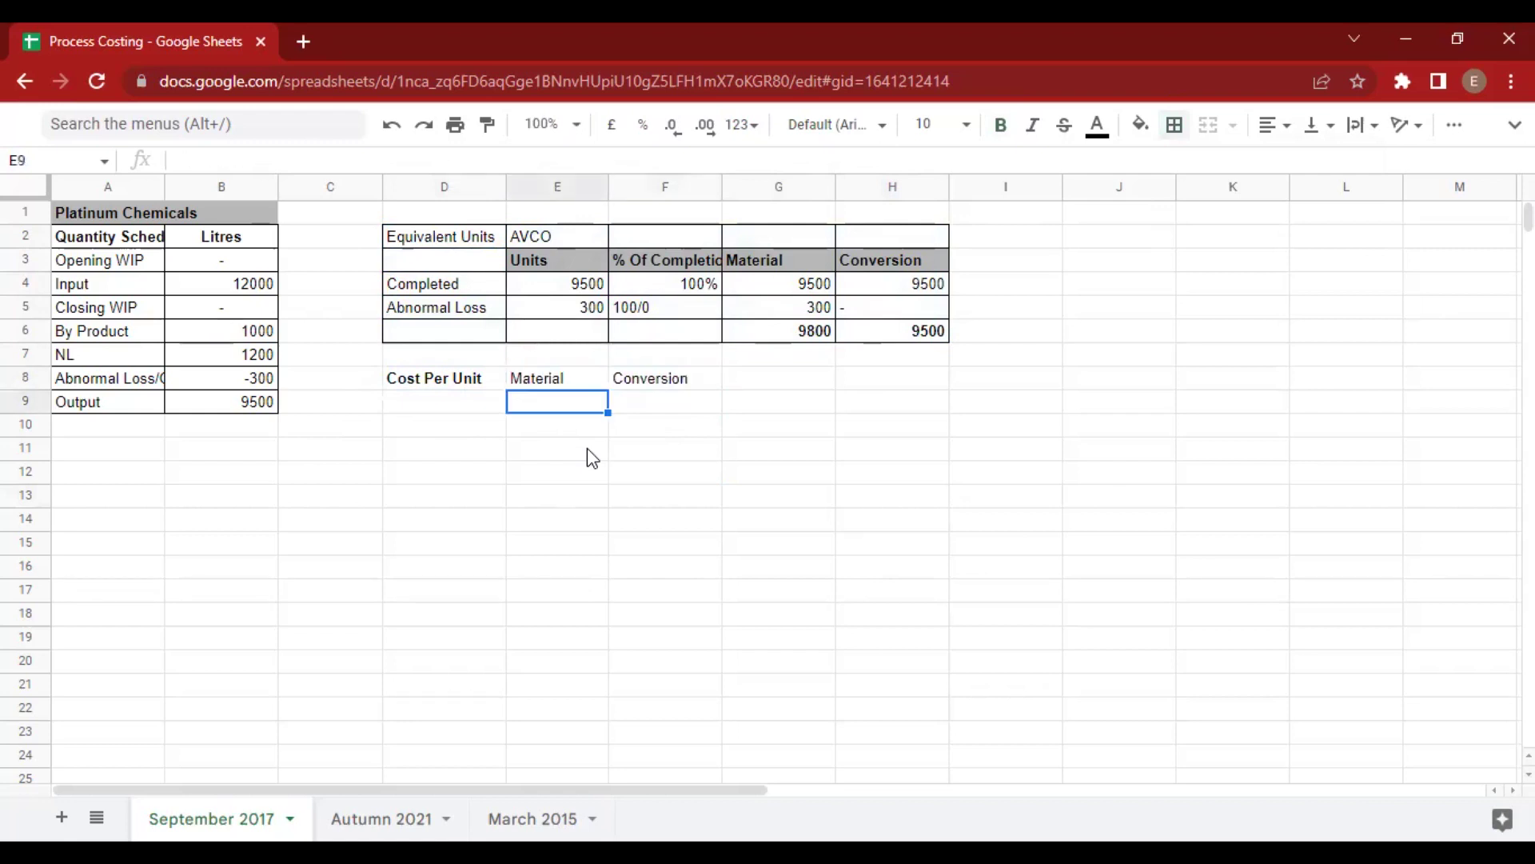
key(Up)
key(shift+Right)
key(ctrl+b)
Enter Process I's actual costs from the question document: 5748000 for Material in E9 and 2610000 for Conversion in F9.
key(Down)
key(Left)
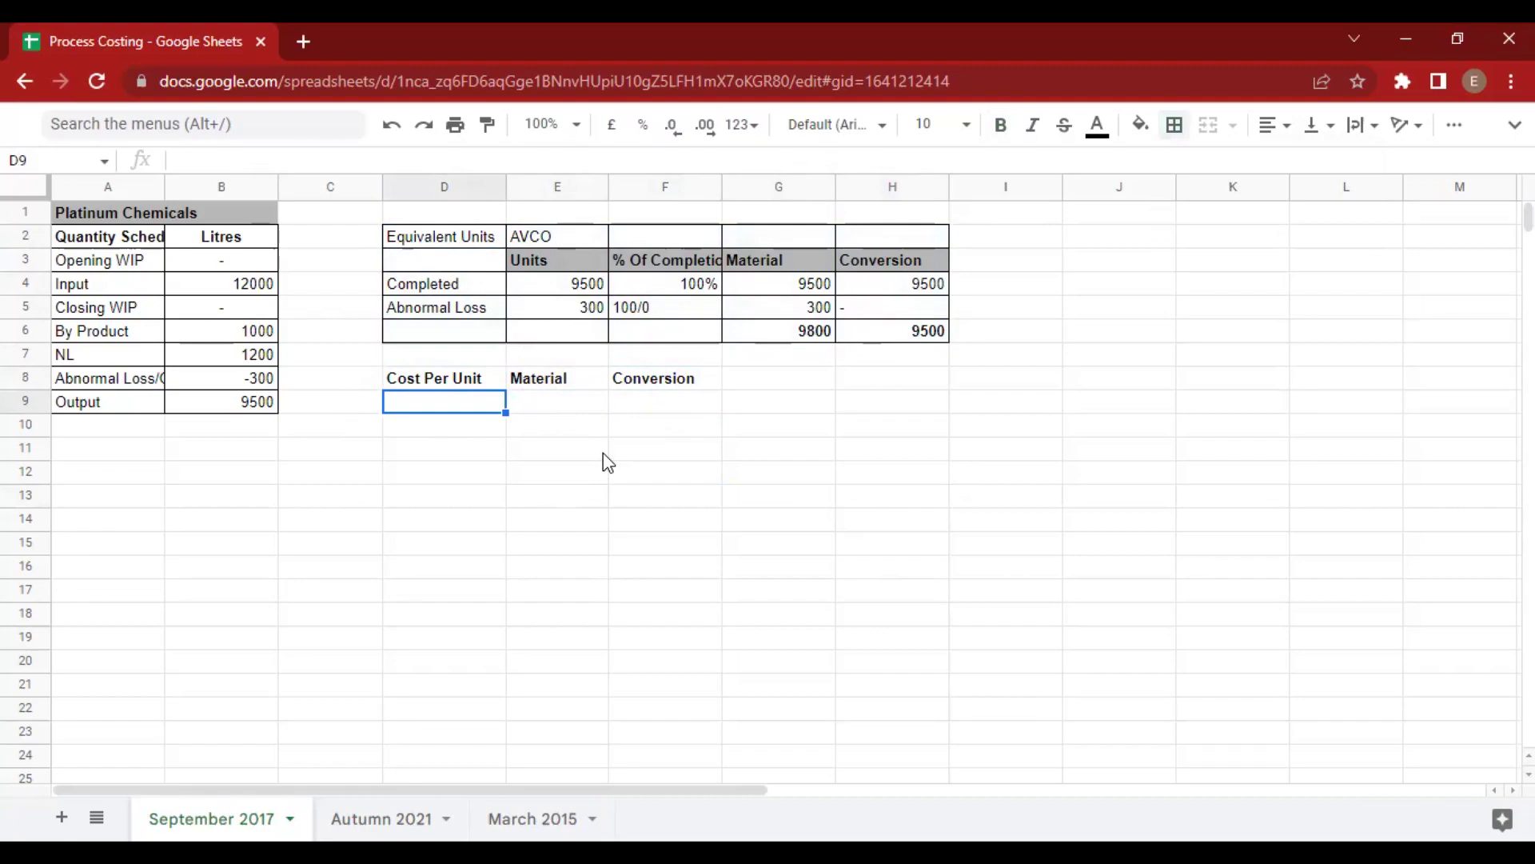
key(alt+Tab)
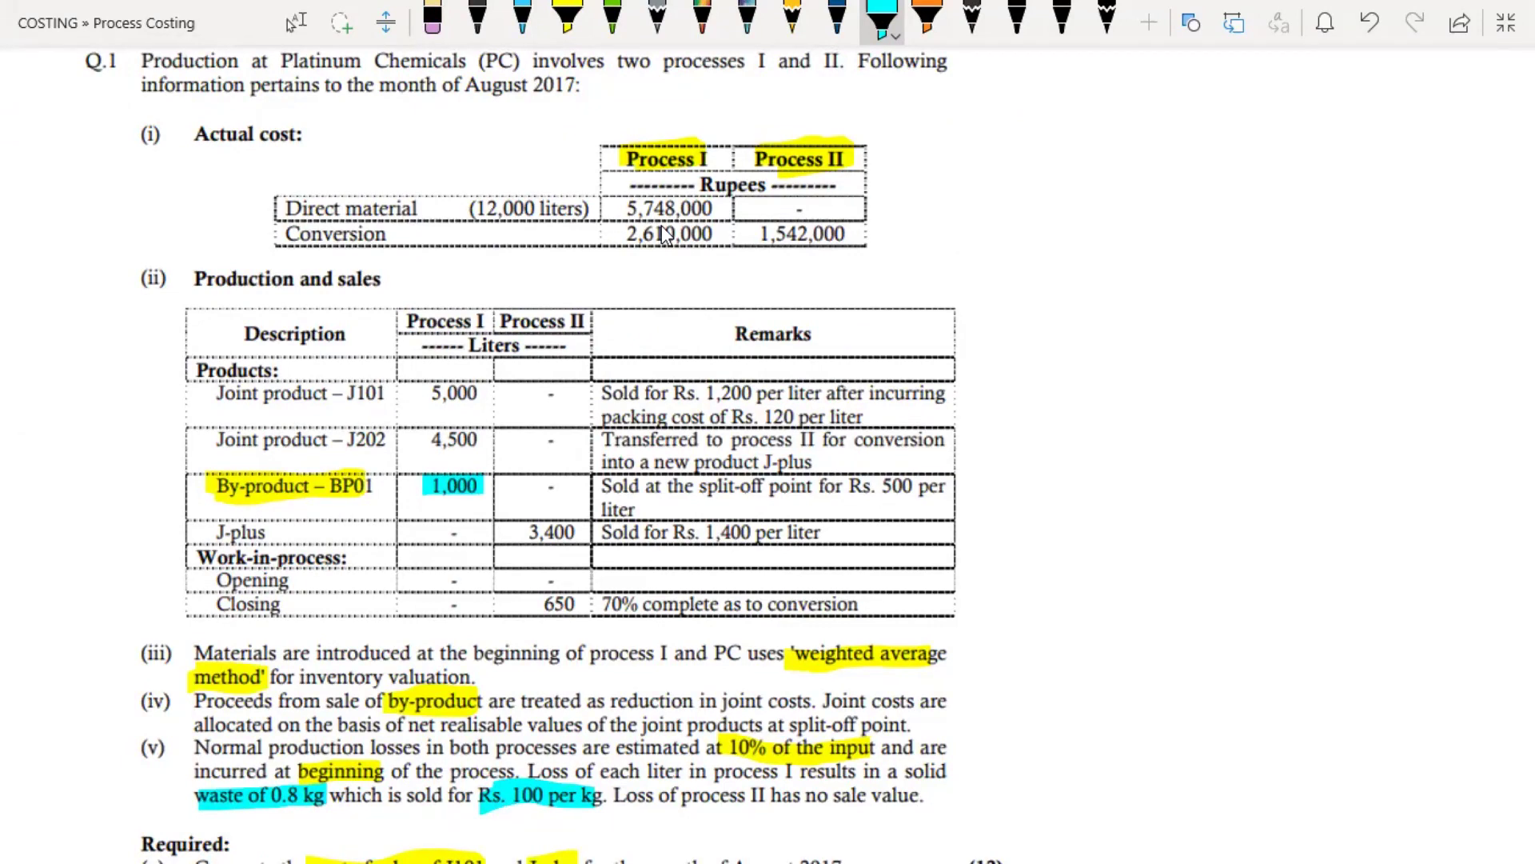
key(alt+Tab)
text(5748000)
key(Tab)
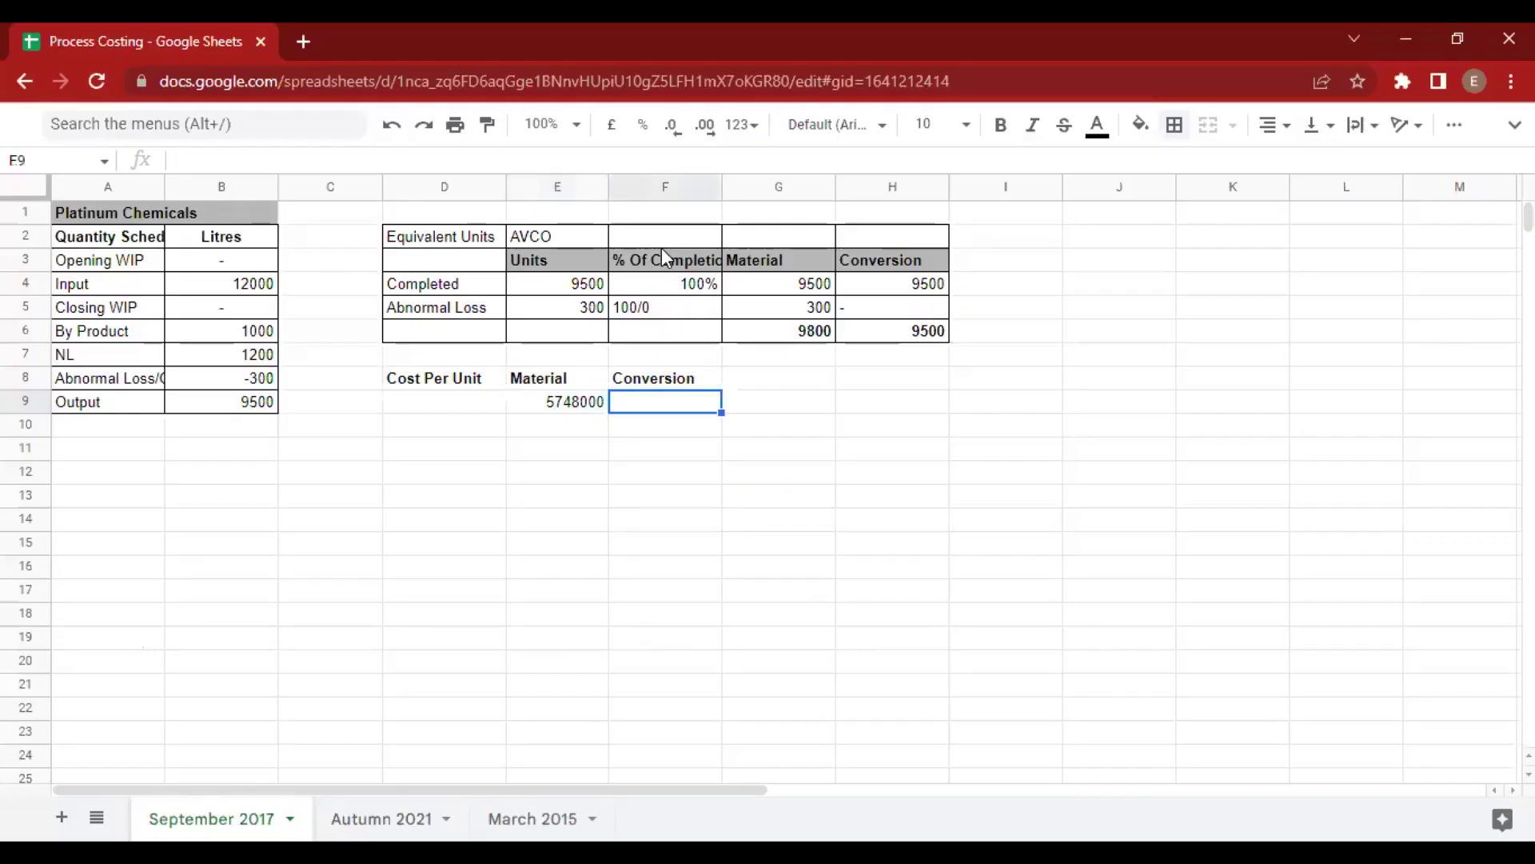
key(alt+Tab)
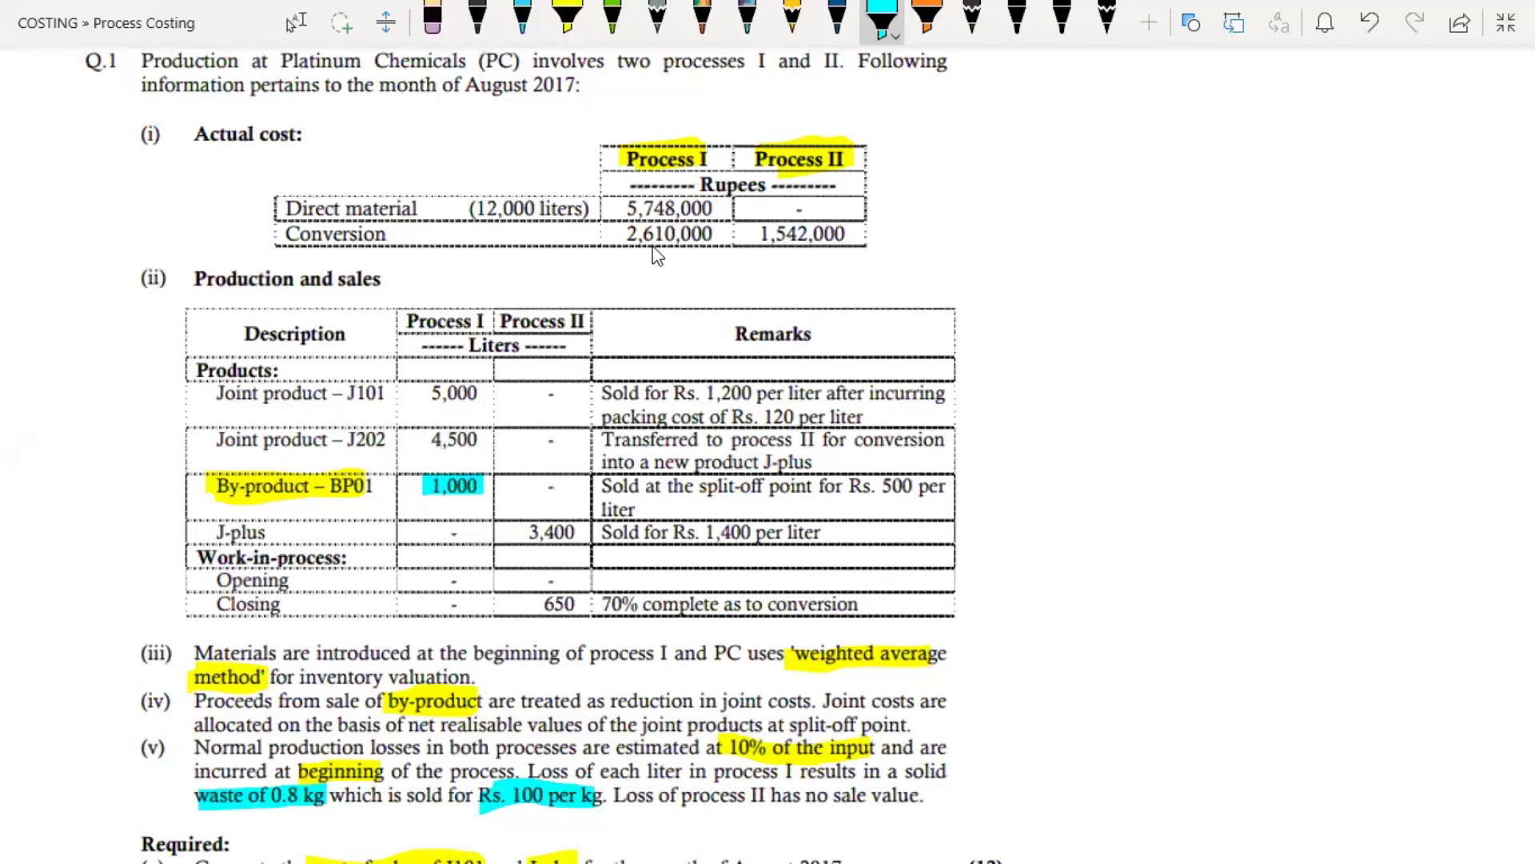
key(alt+Tab)
text(2610000)
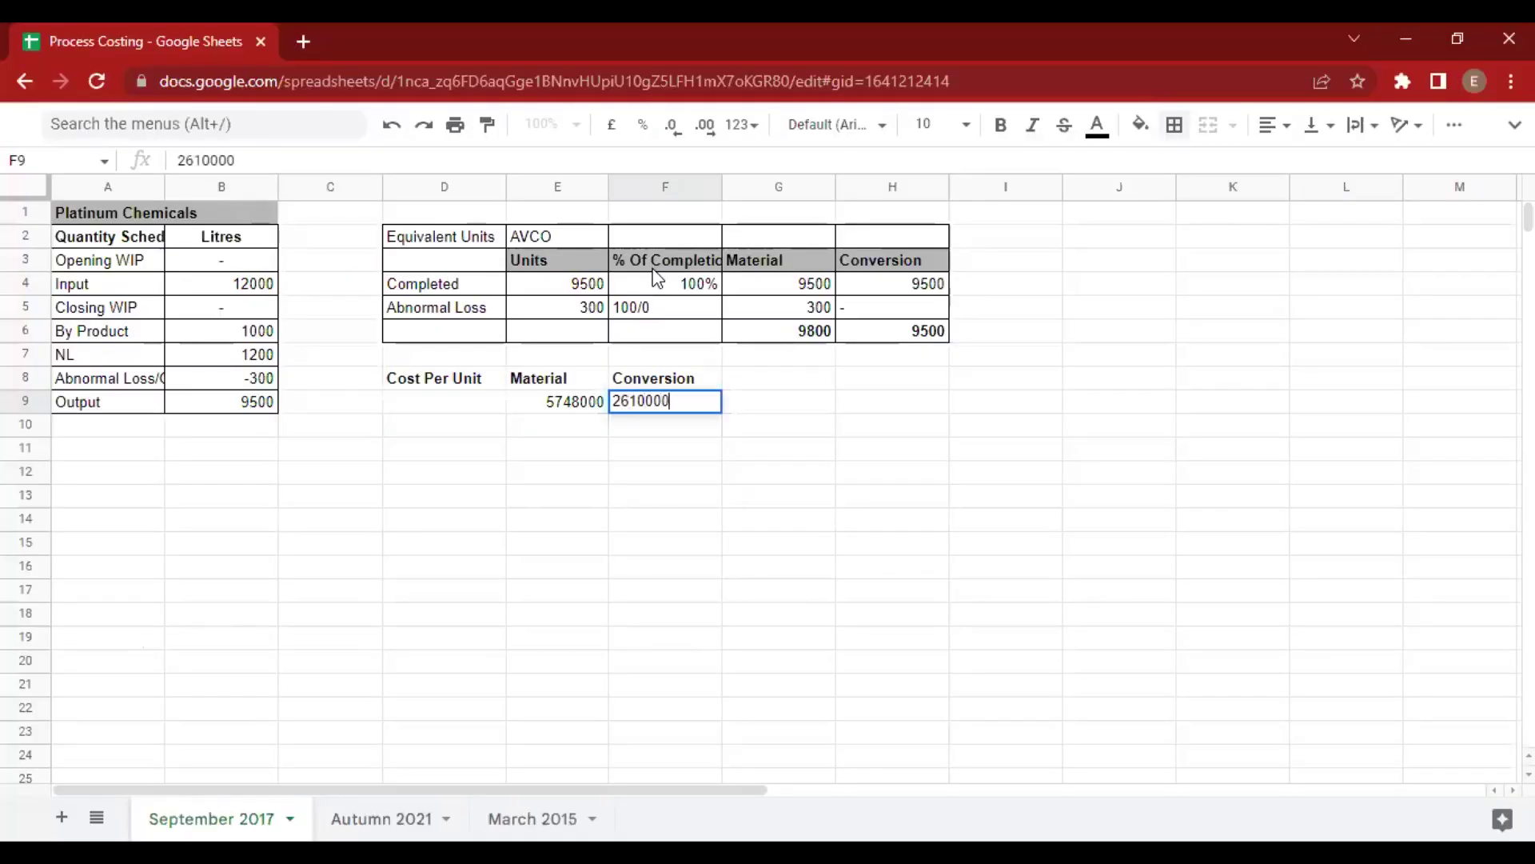
key(Return)
Label the cost row Completed in D9.
key(Left)
key(Up)
text(Ck)
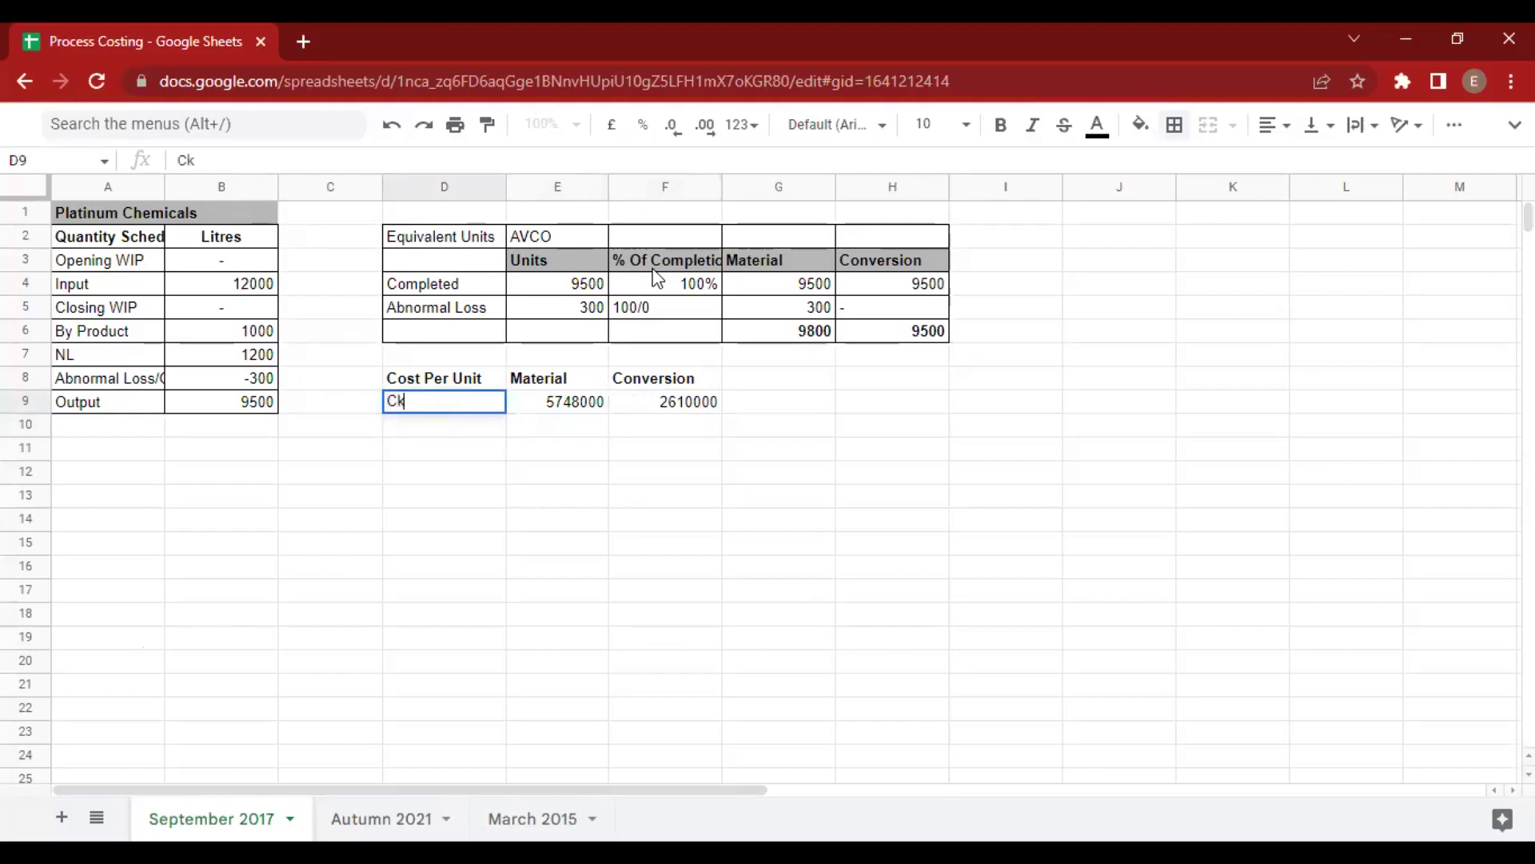
key(BackSpace)
text(ompleted)
key(Return)
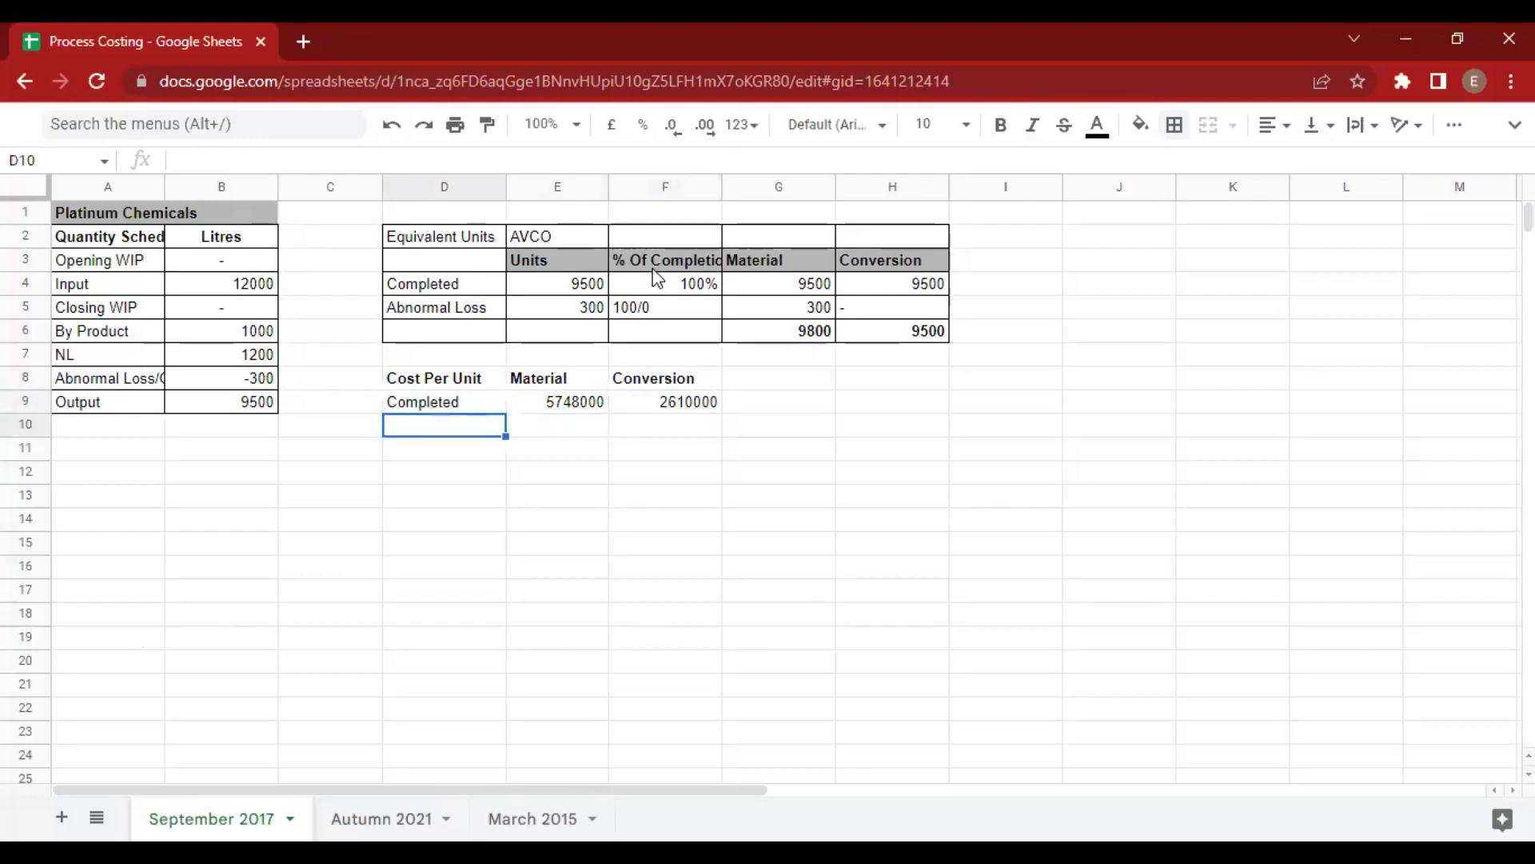
key(alt)
key(Return)
key(Up)
key(Up)
key(Up)
key(Up)
key(Up)
key(Right)
key(Escape)
key(Escape)
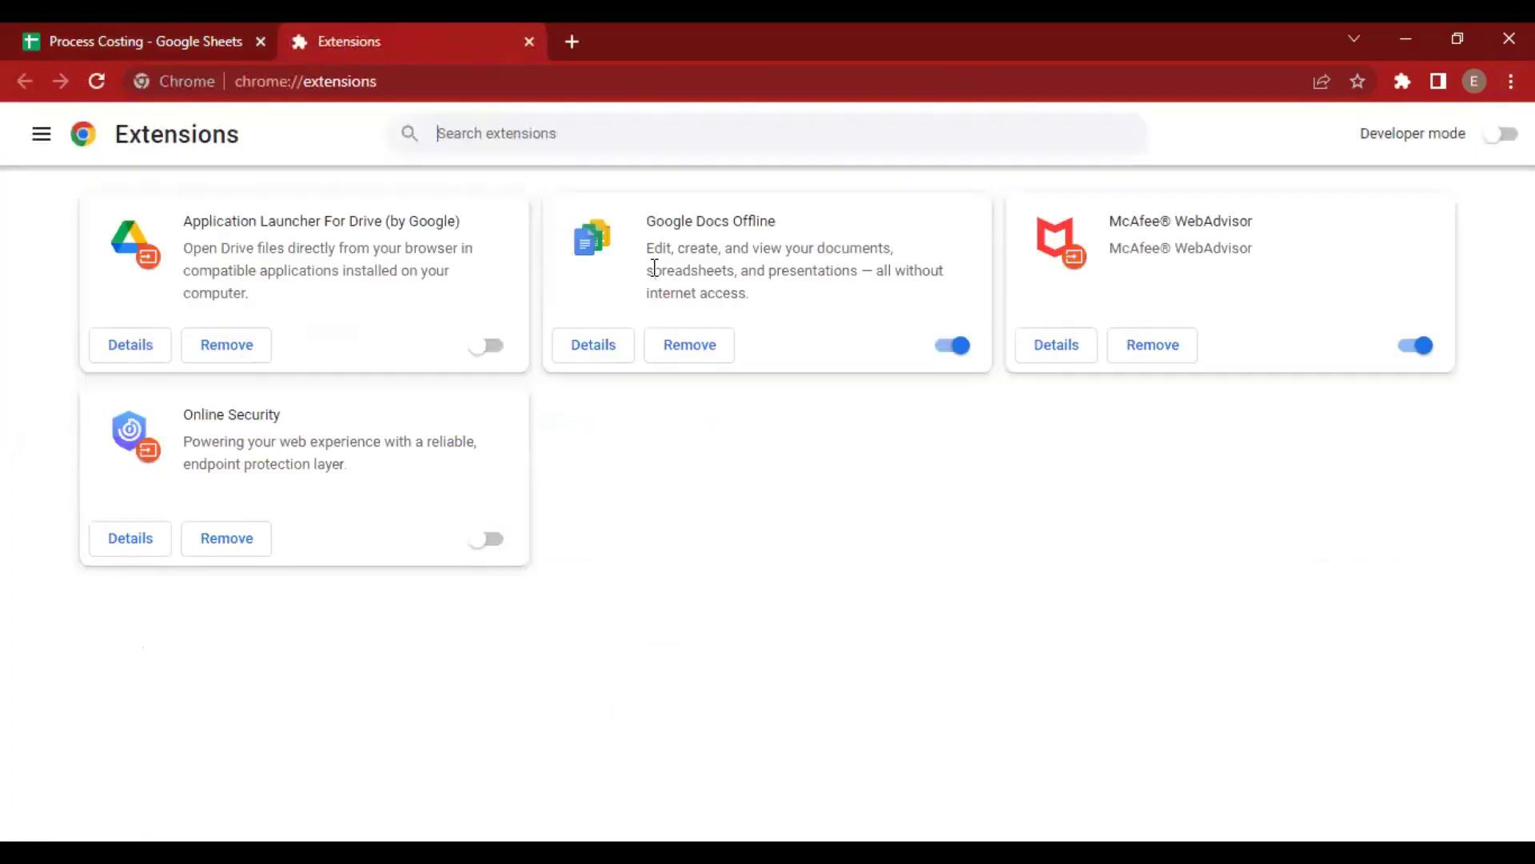
Close the Extensions page and label D10 of the costing sheet Scrap Value Of NL.
click(530, 42)
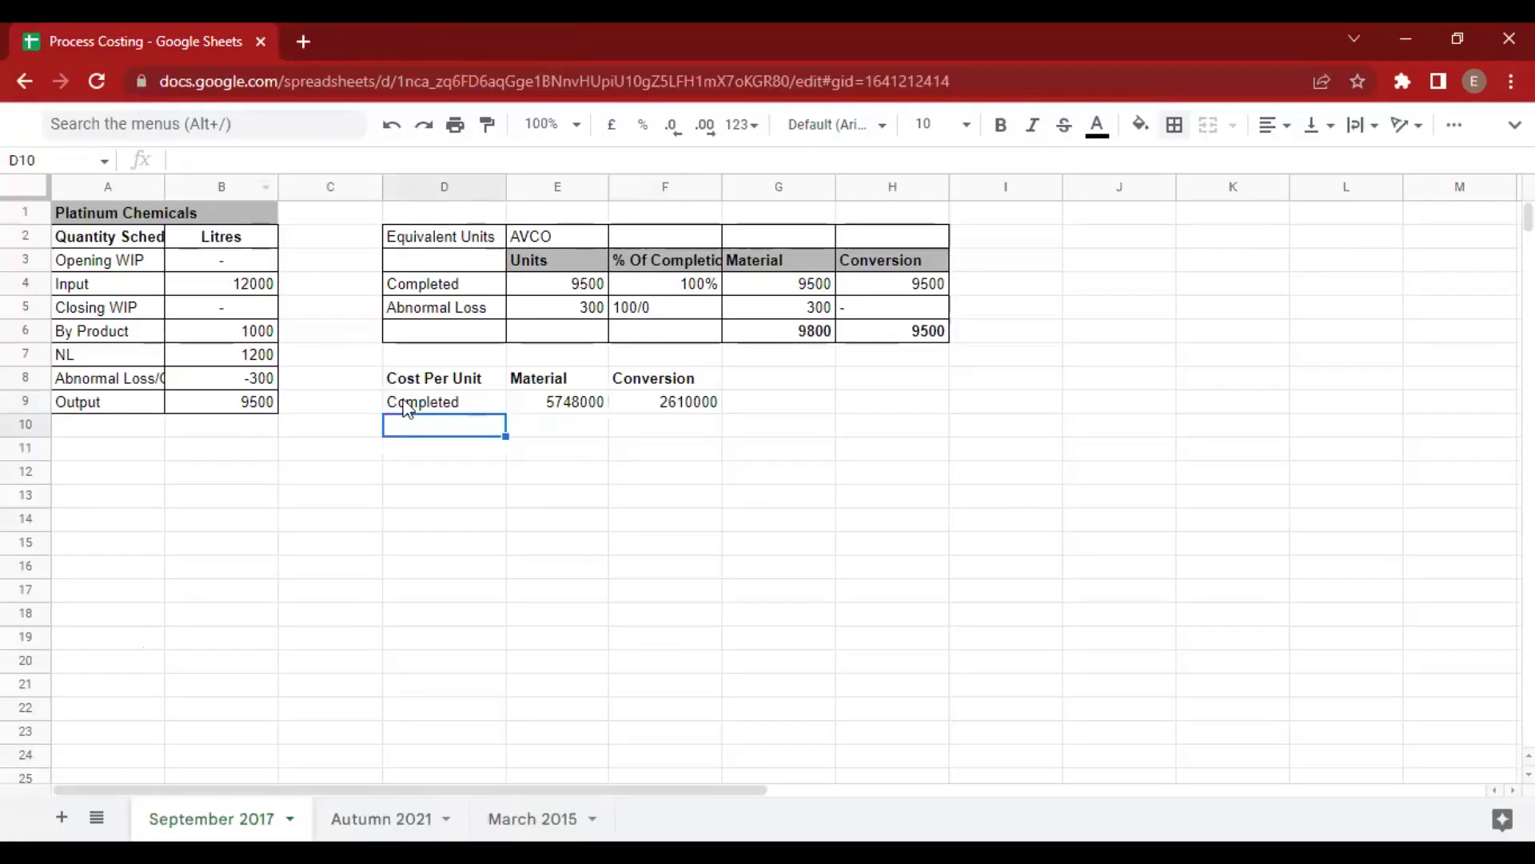
text(Scrap)
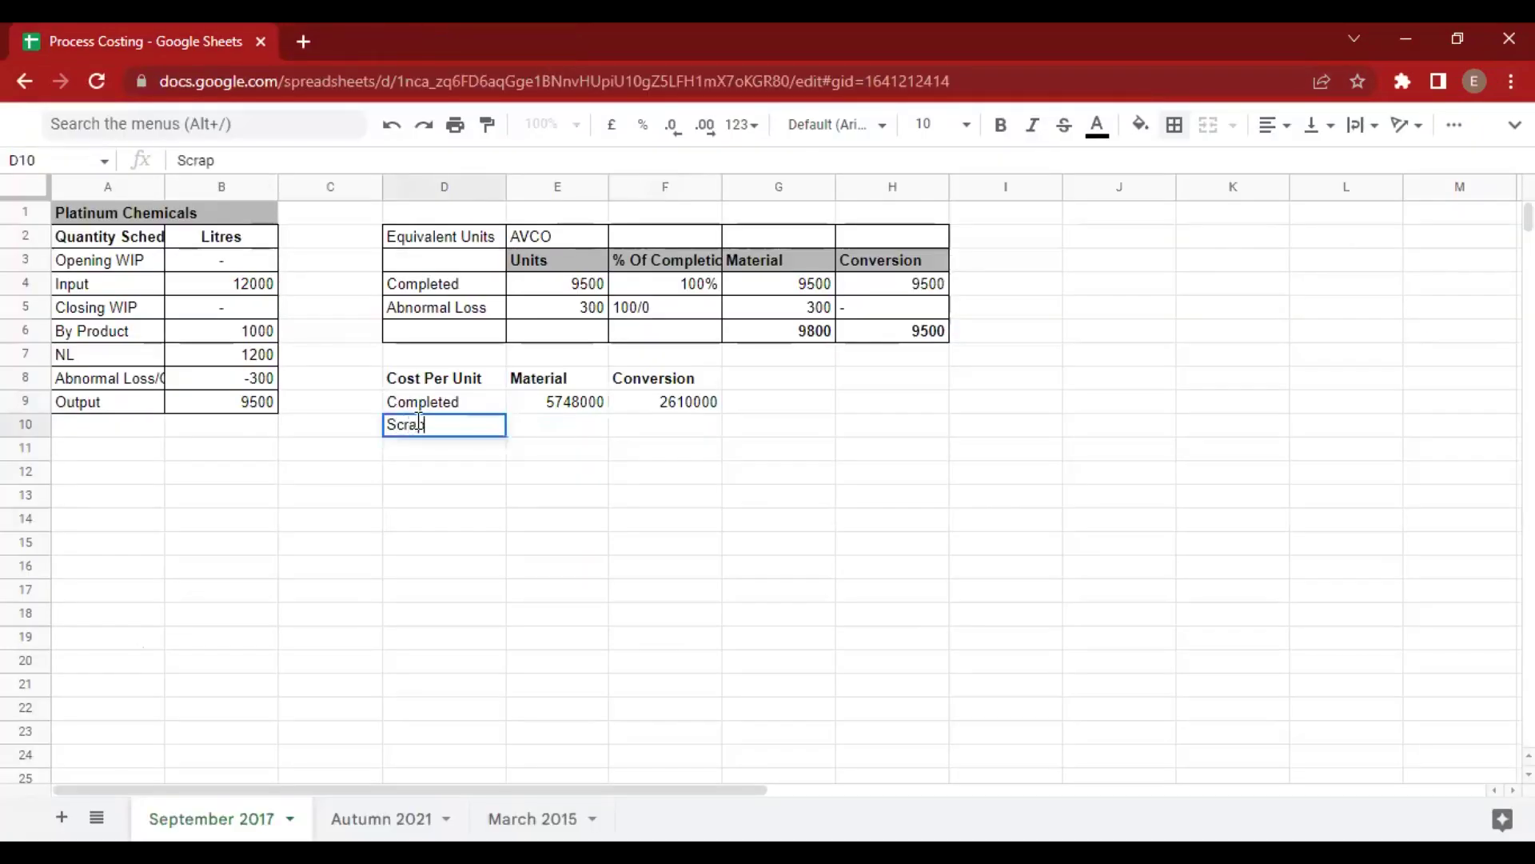
text( Value Of)
text( N)
key(BackSpace)
text(NL)
key(Tab)
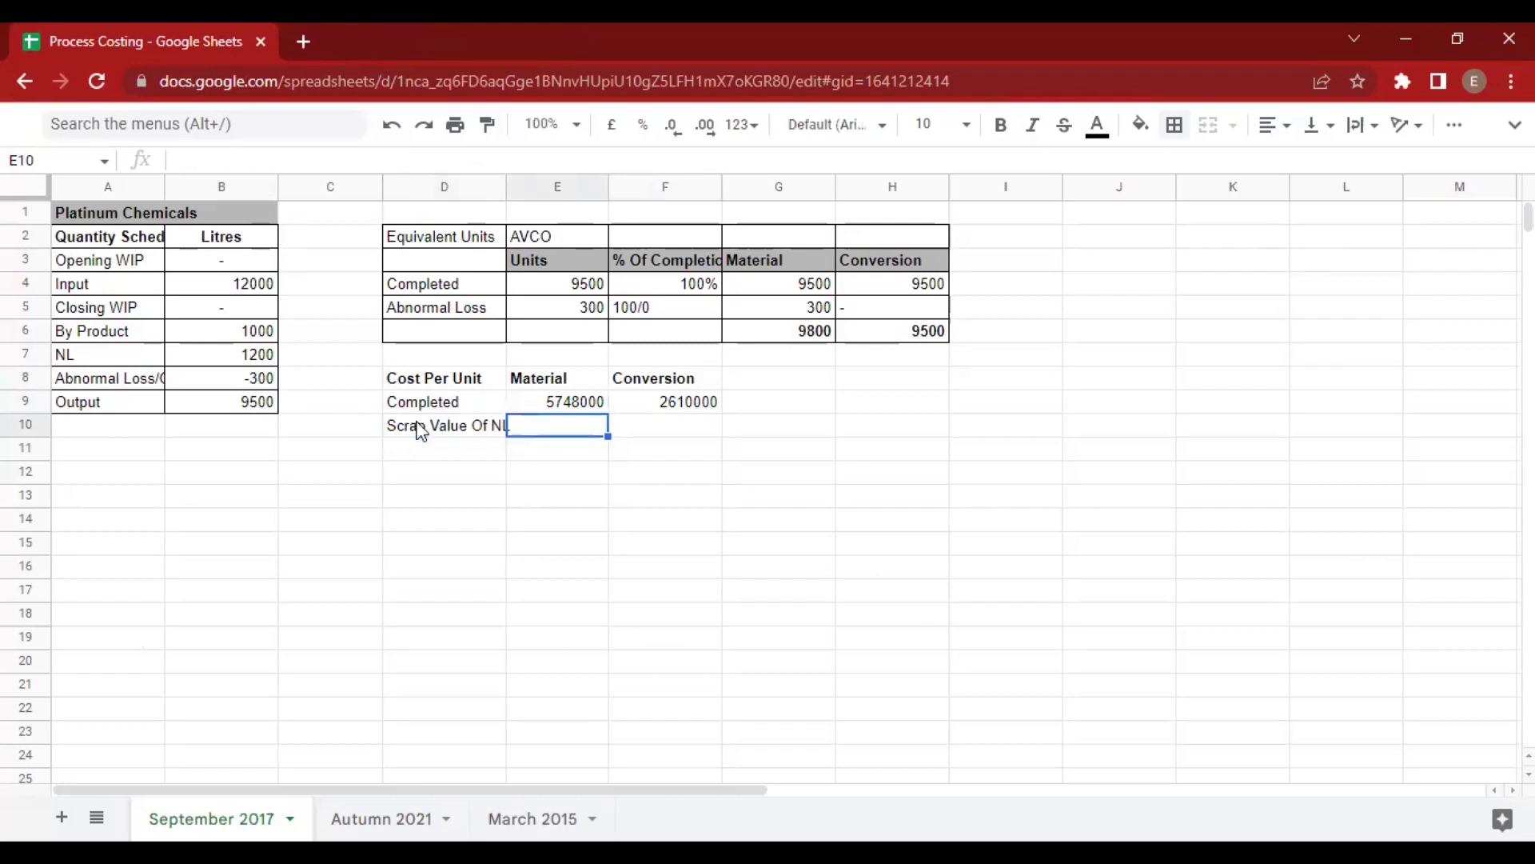
Enter =B7*0.8 in E10, multiplying the normal loss litres by the question document's solid waste rate per liter.
text(=)
key(Left)
key(Left)
key(Left)
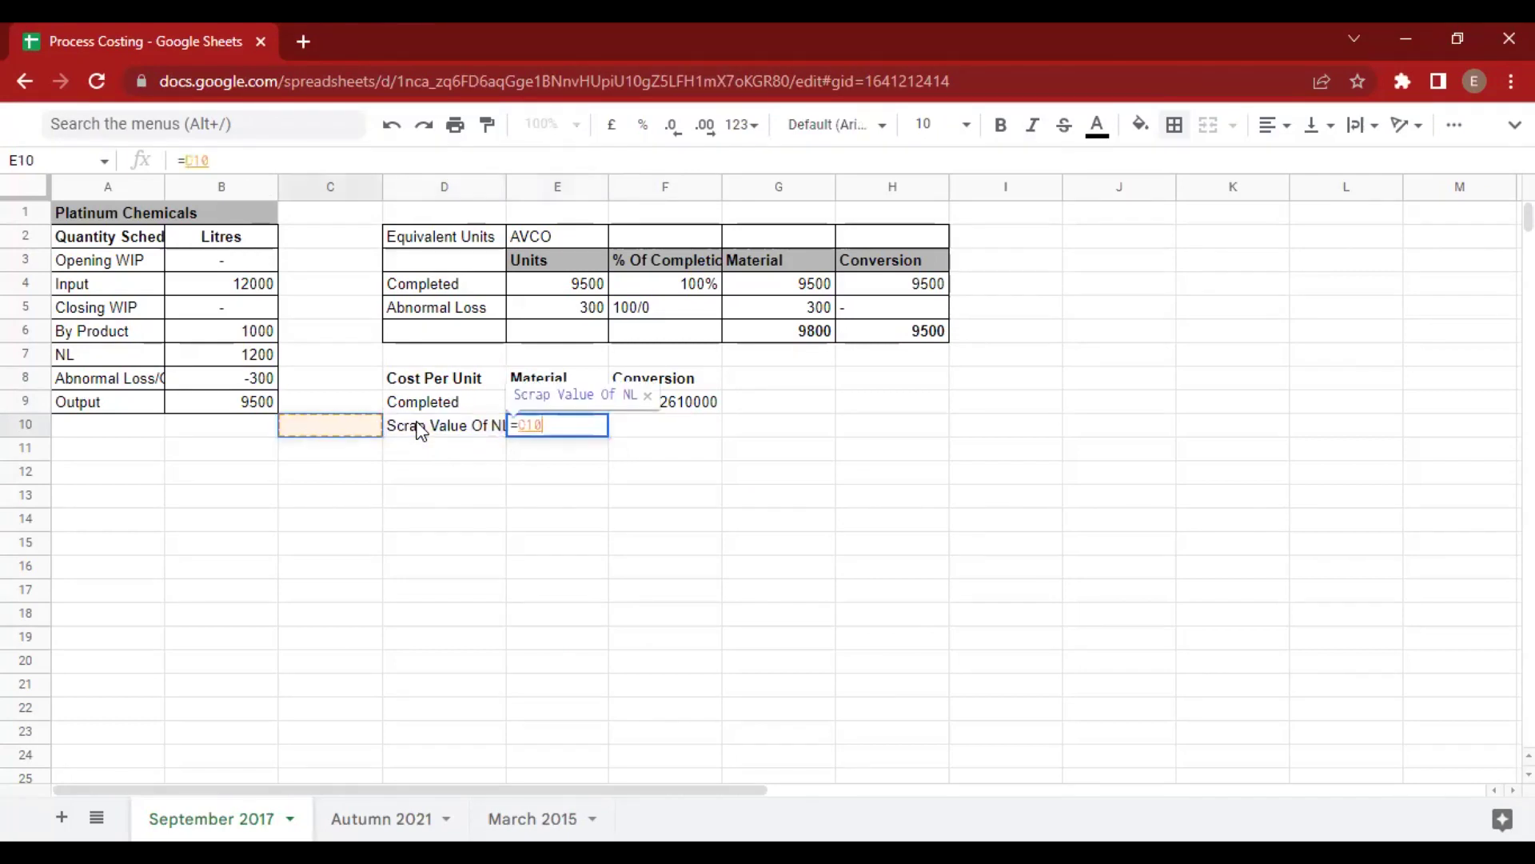
key(Up)
key(Up)
key(Up)
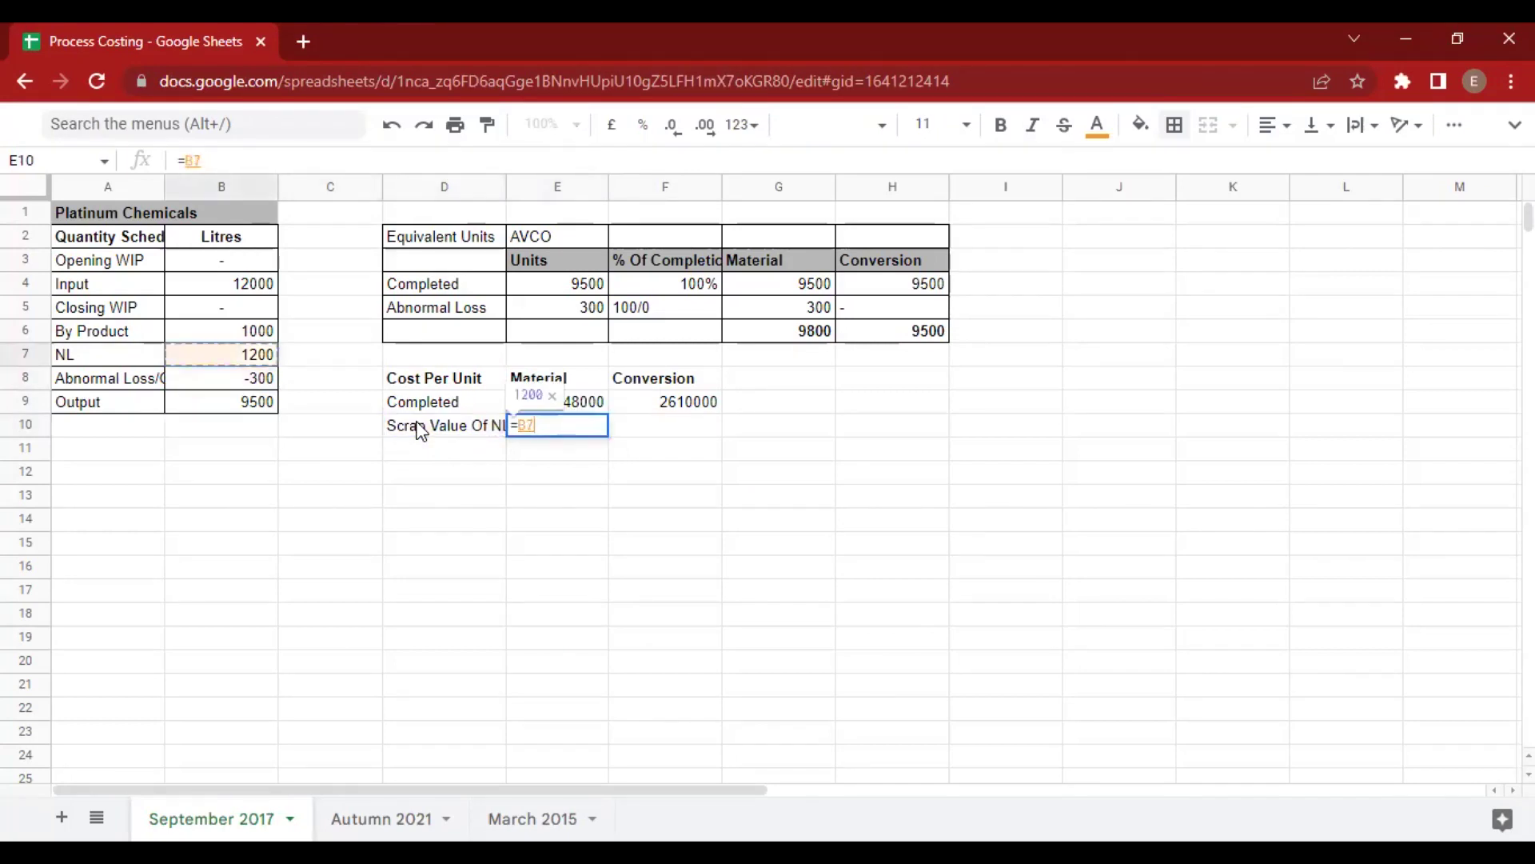
text(*)
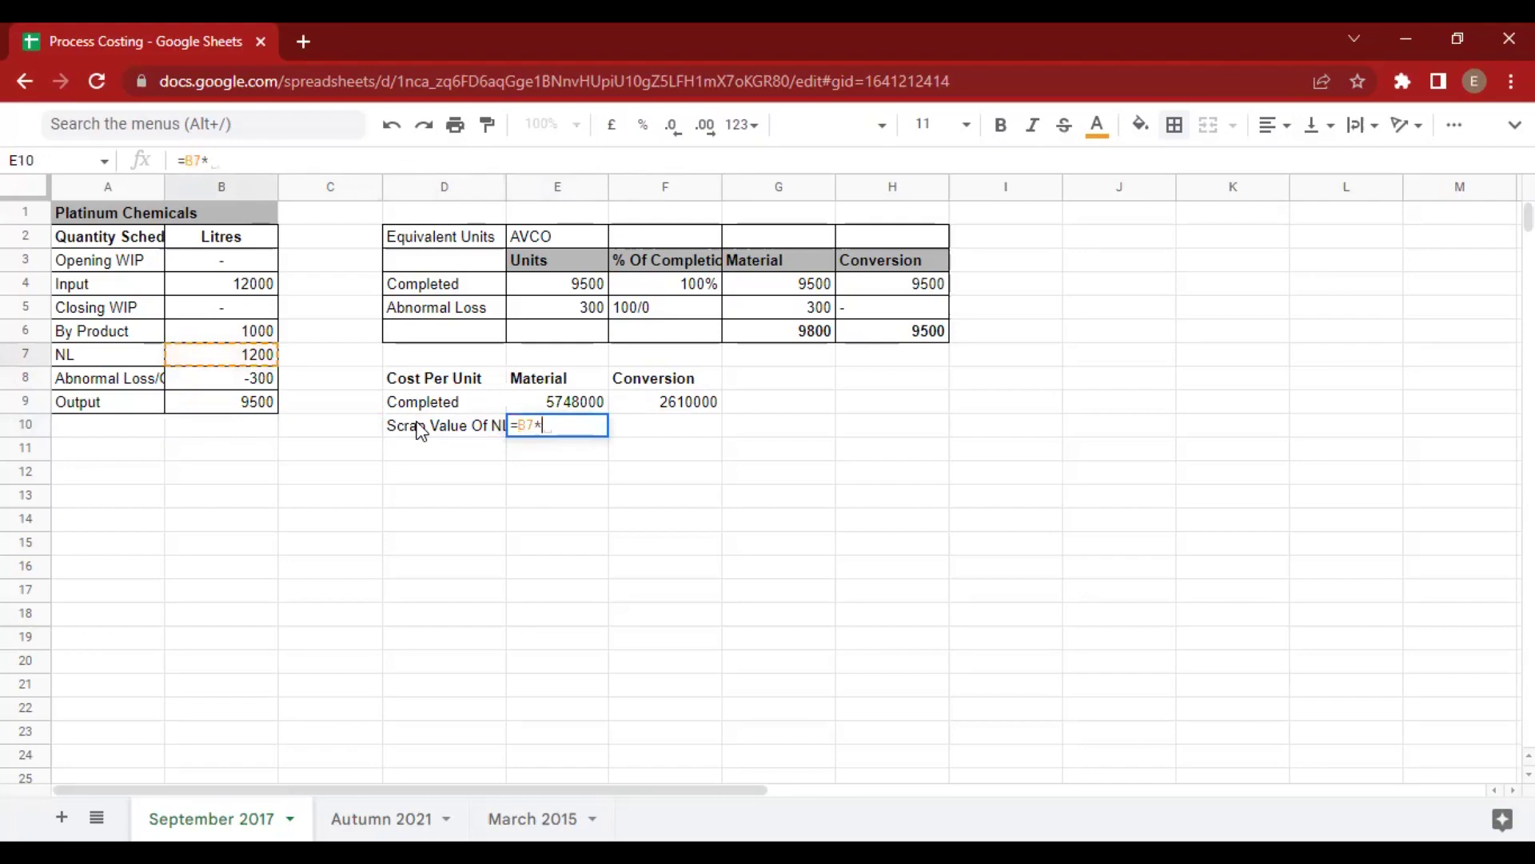
key(alt+Tab)
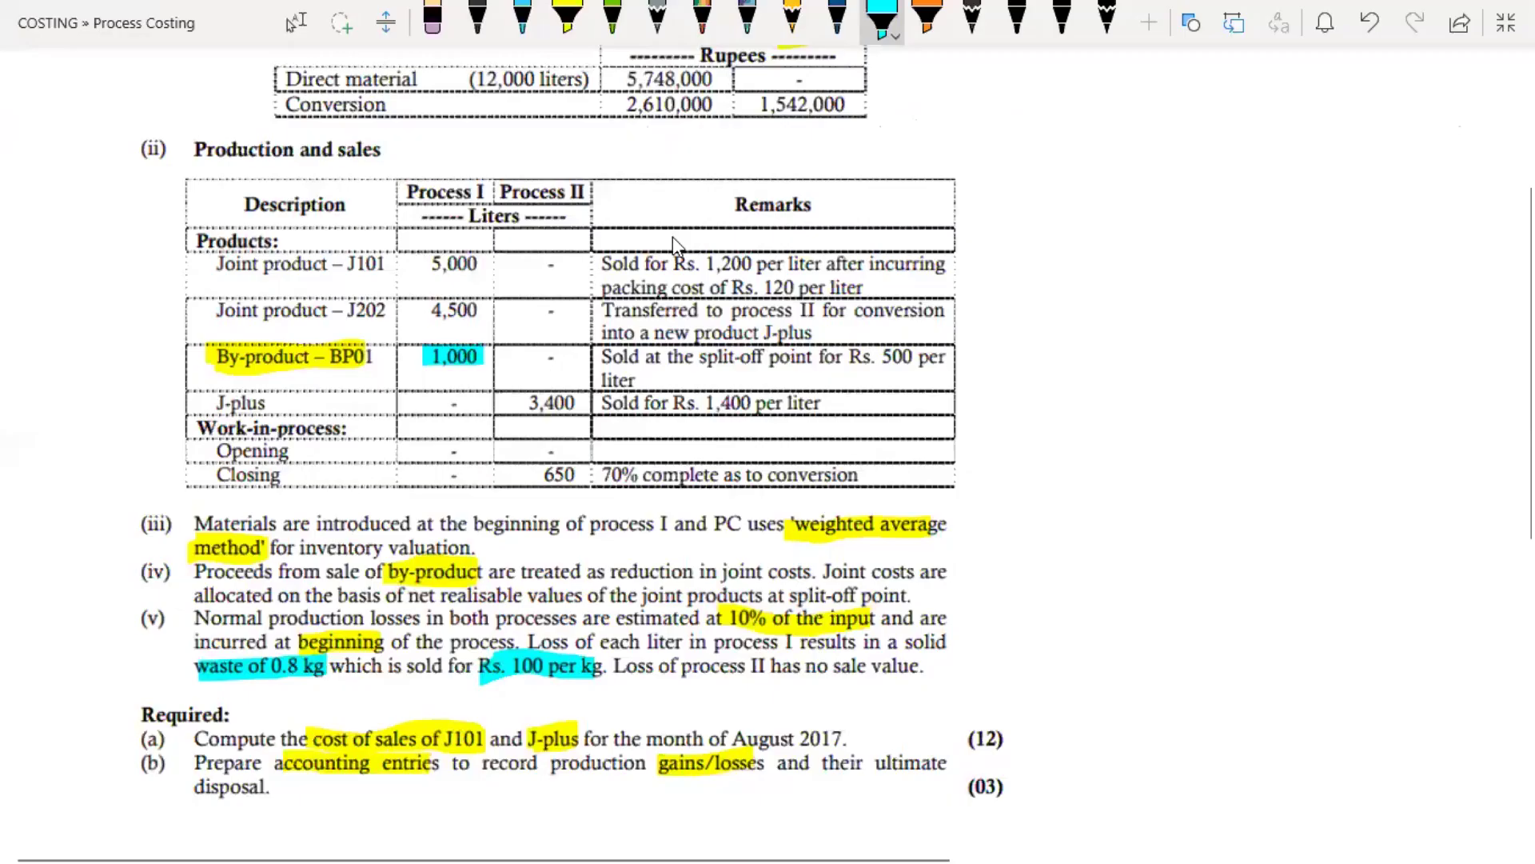
scroll(329, 512, down, 2)
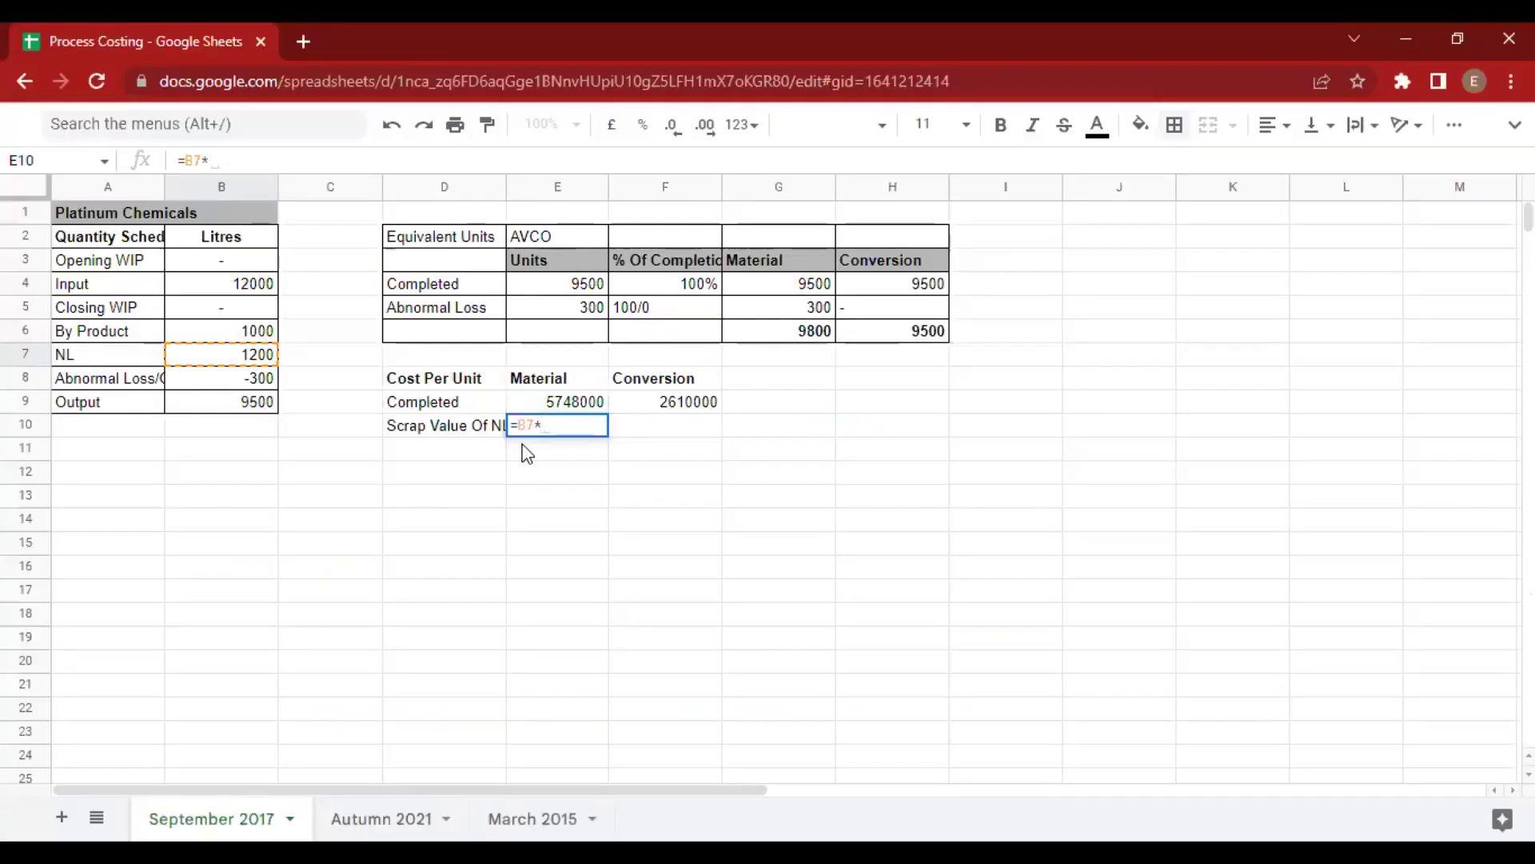
text(0.8)
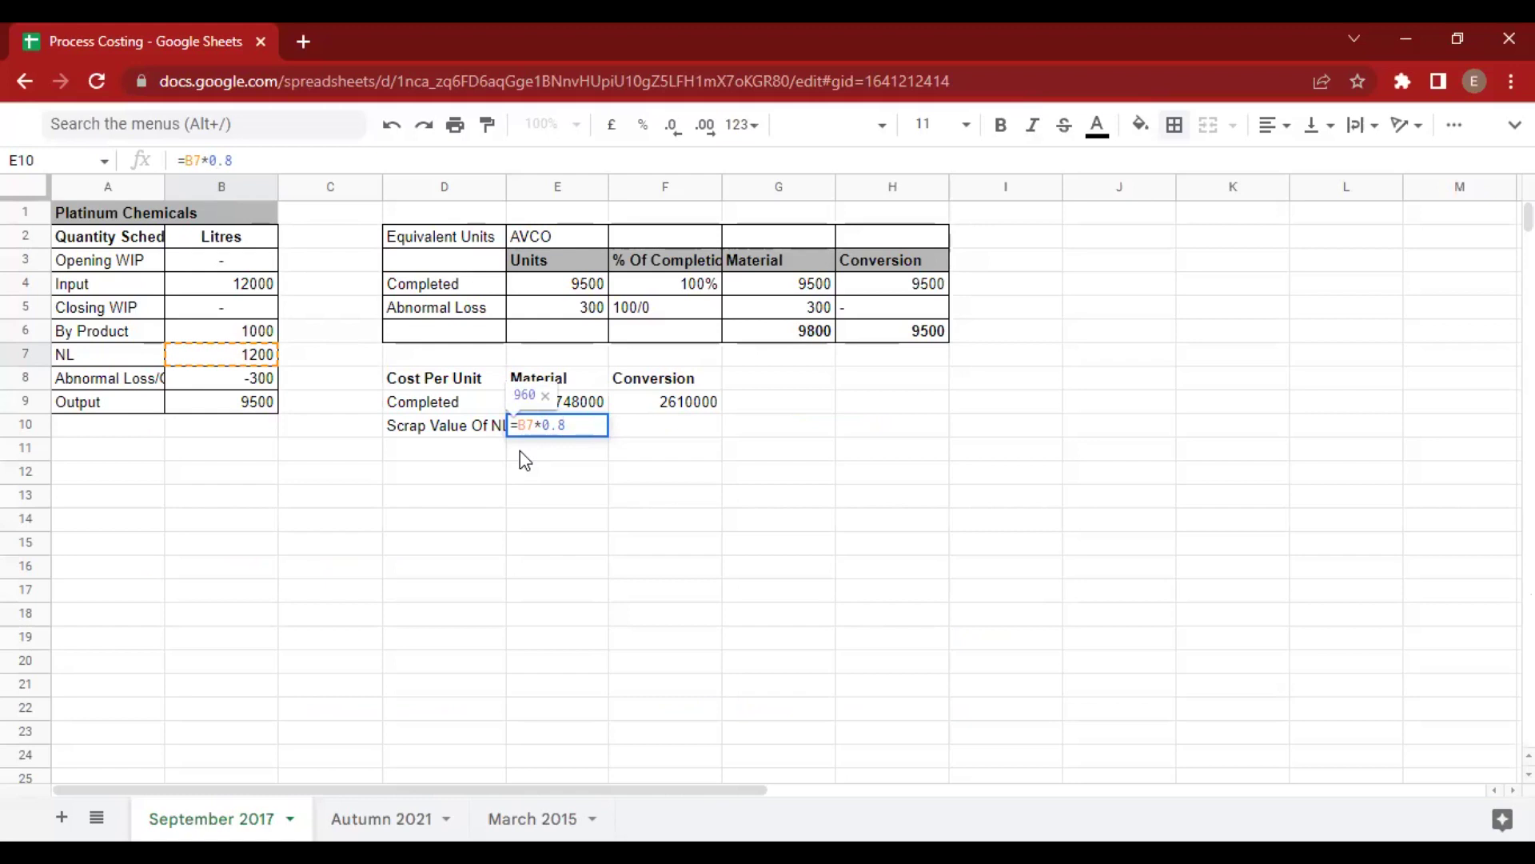
key(Return)
Extend the scrap value formula in E10 to =B7*0.8*100, using the Rs. 100 per kg price from the question document.
key(Up)
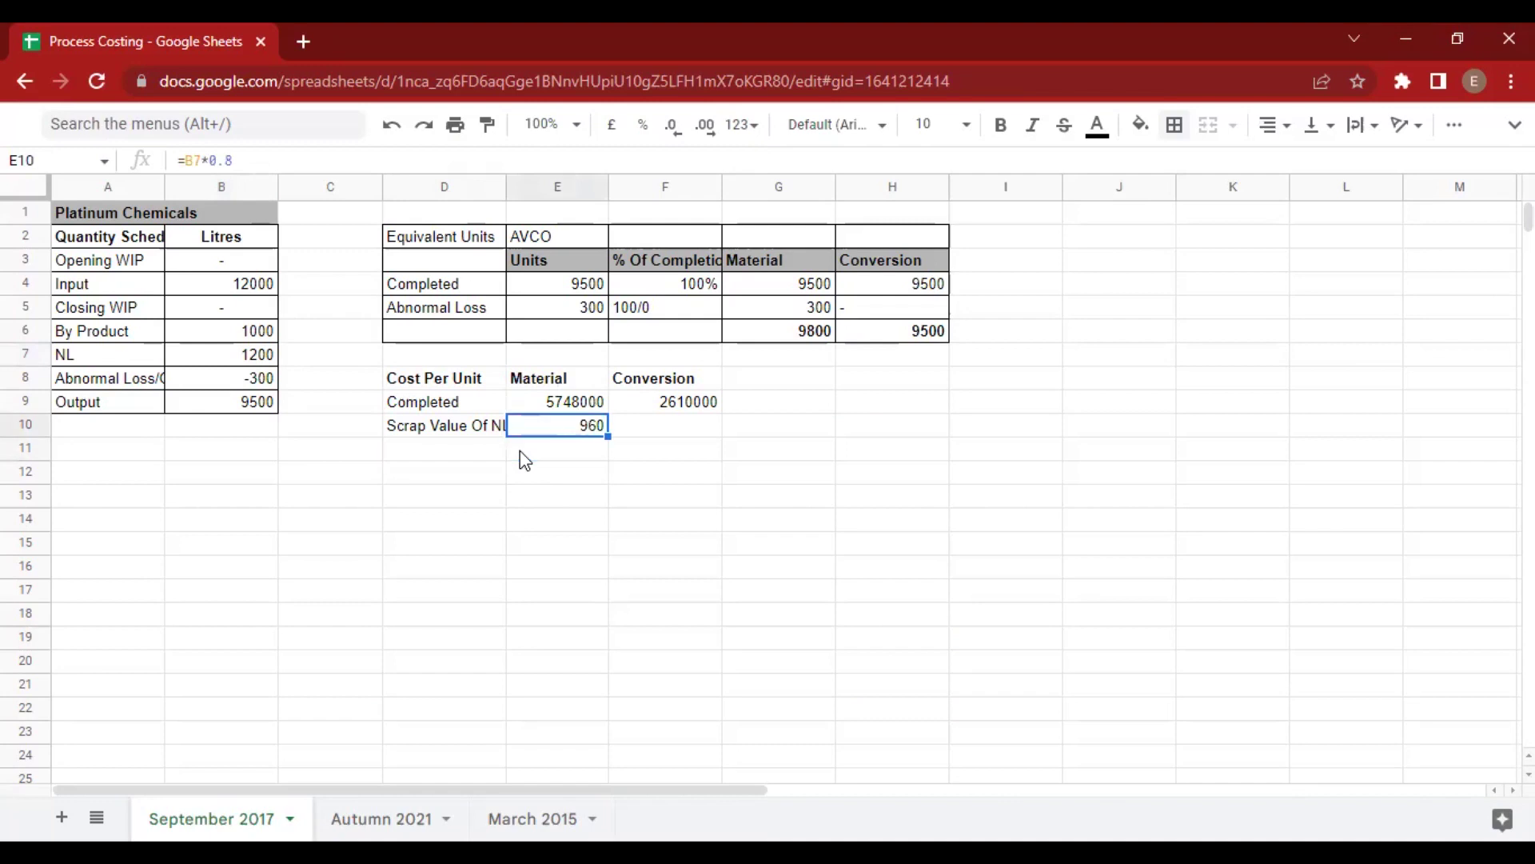
key(Delete)
text(=)
key(BackSpace)
key(Escape)
key(Return)
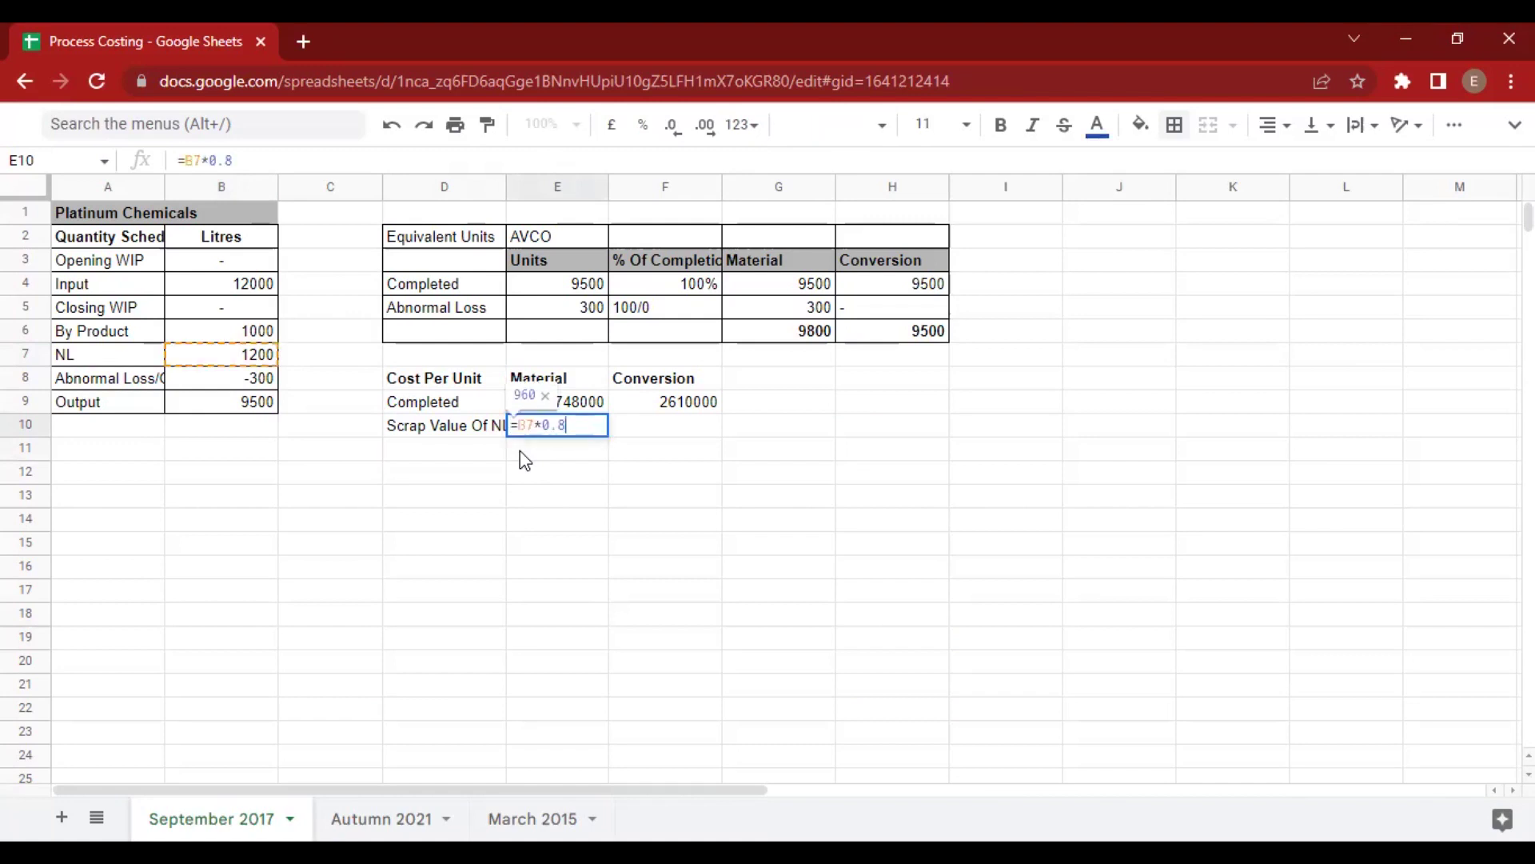
key(alt+Tab)
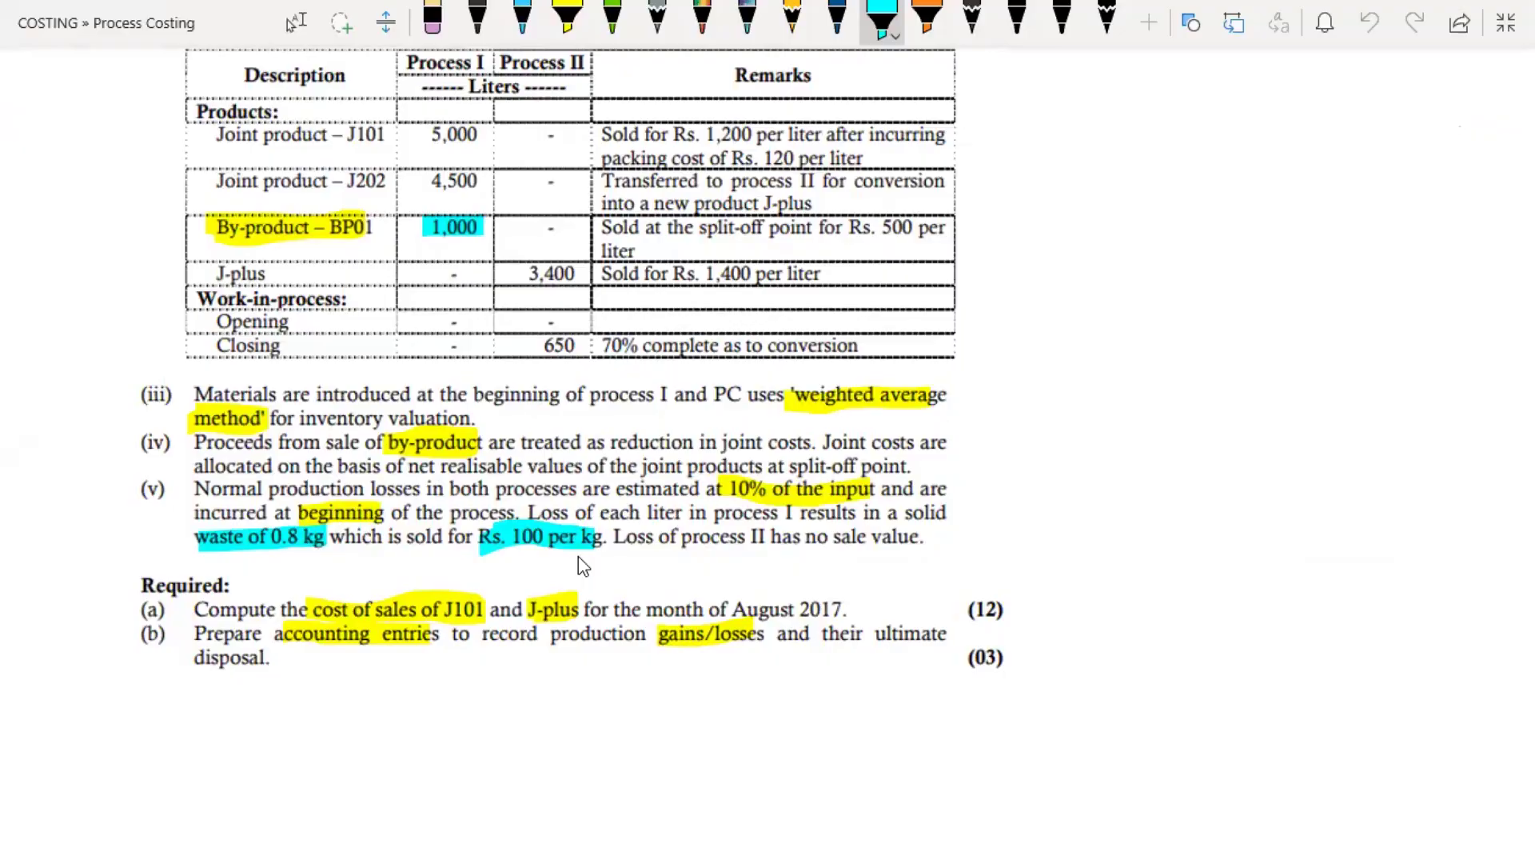
key(alt+Tab)
text(*10)
key(Return)
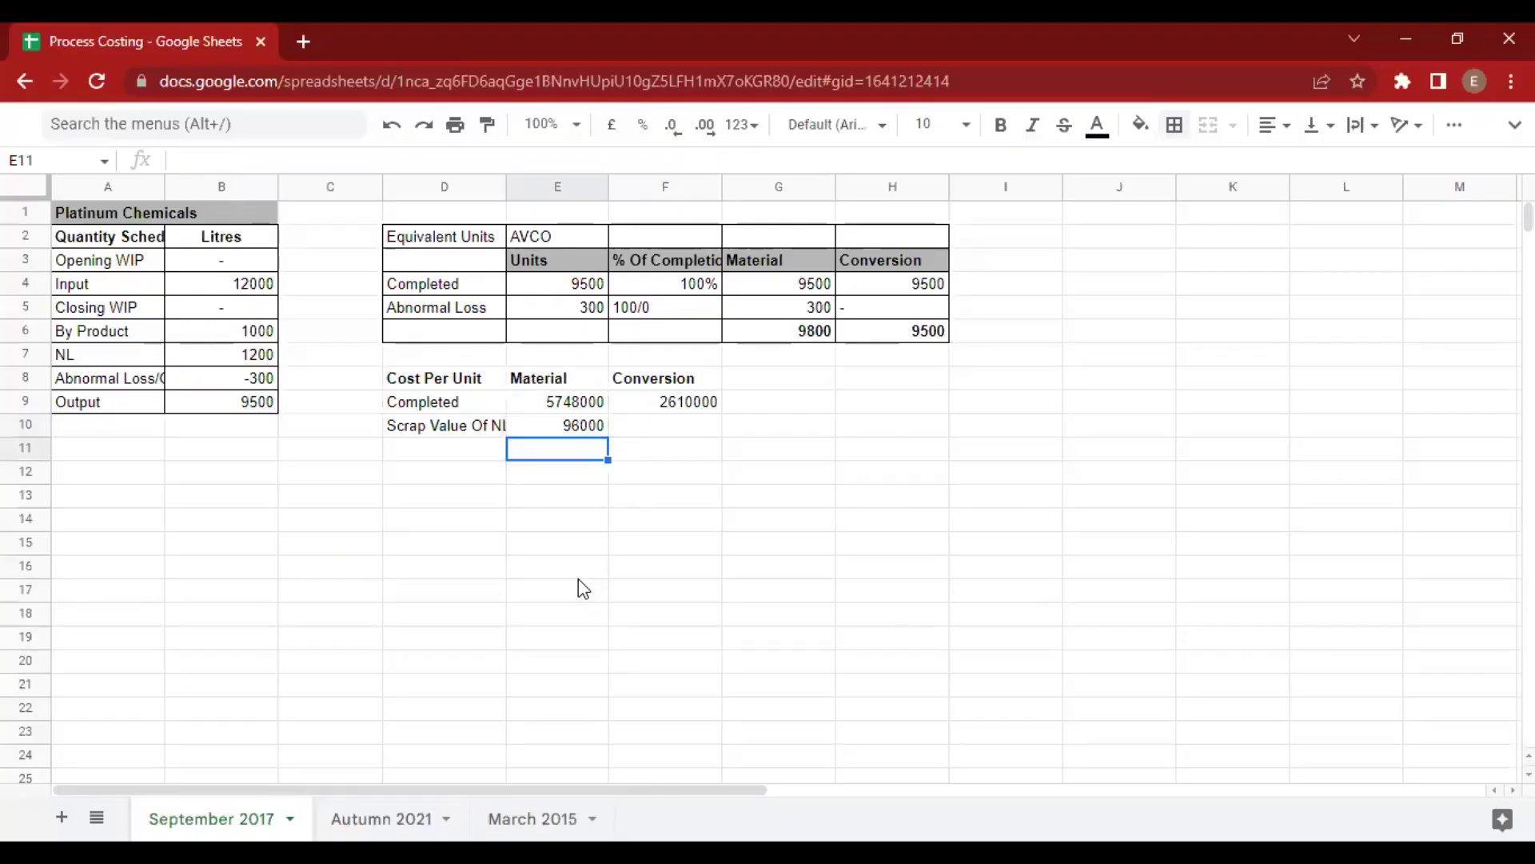
Label D11 By Product, below the scrap value row.
key(Up)
key(Down)
key(Left)
text(By )
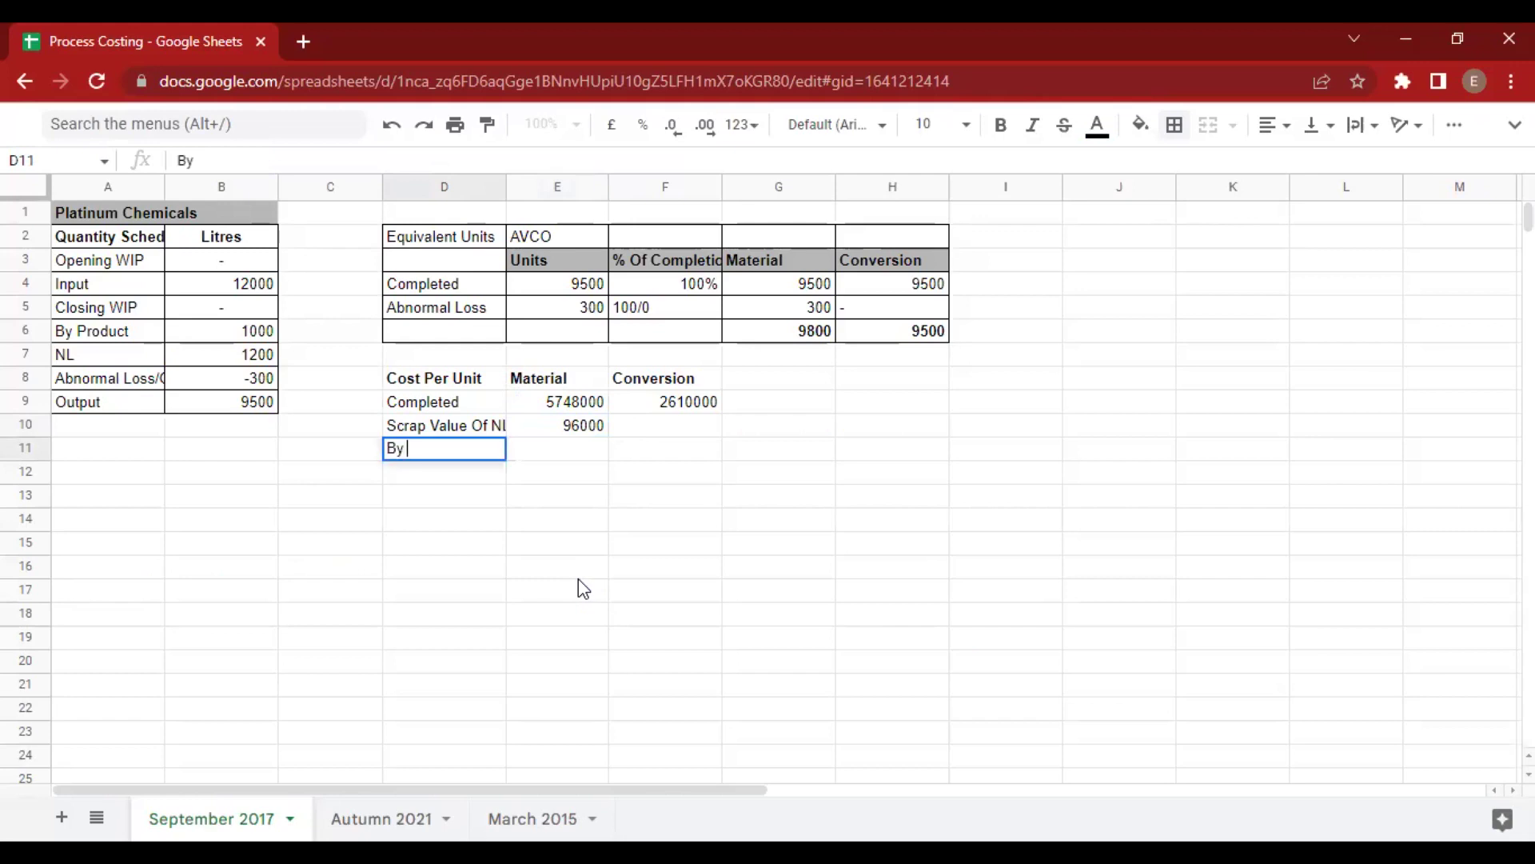
text(Product)
key(Tab)
Enter =B6*500 as the by-product value in E11, highlighting the 500 per liter selling price in the question document.
text(=)
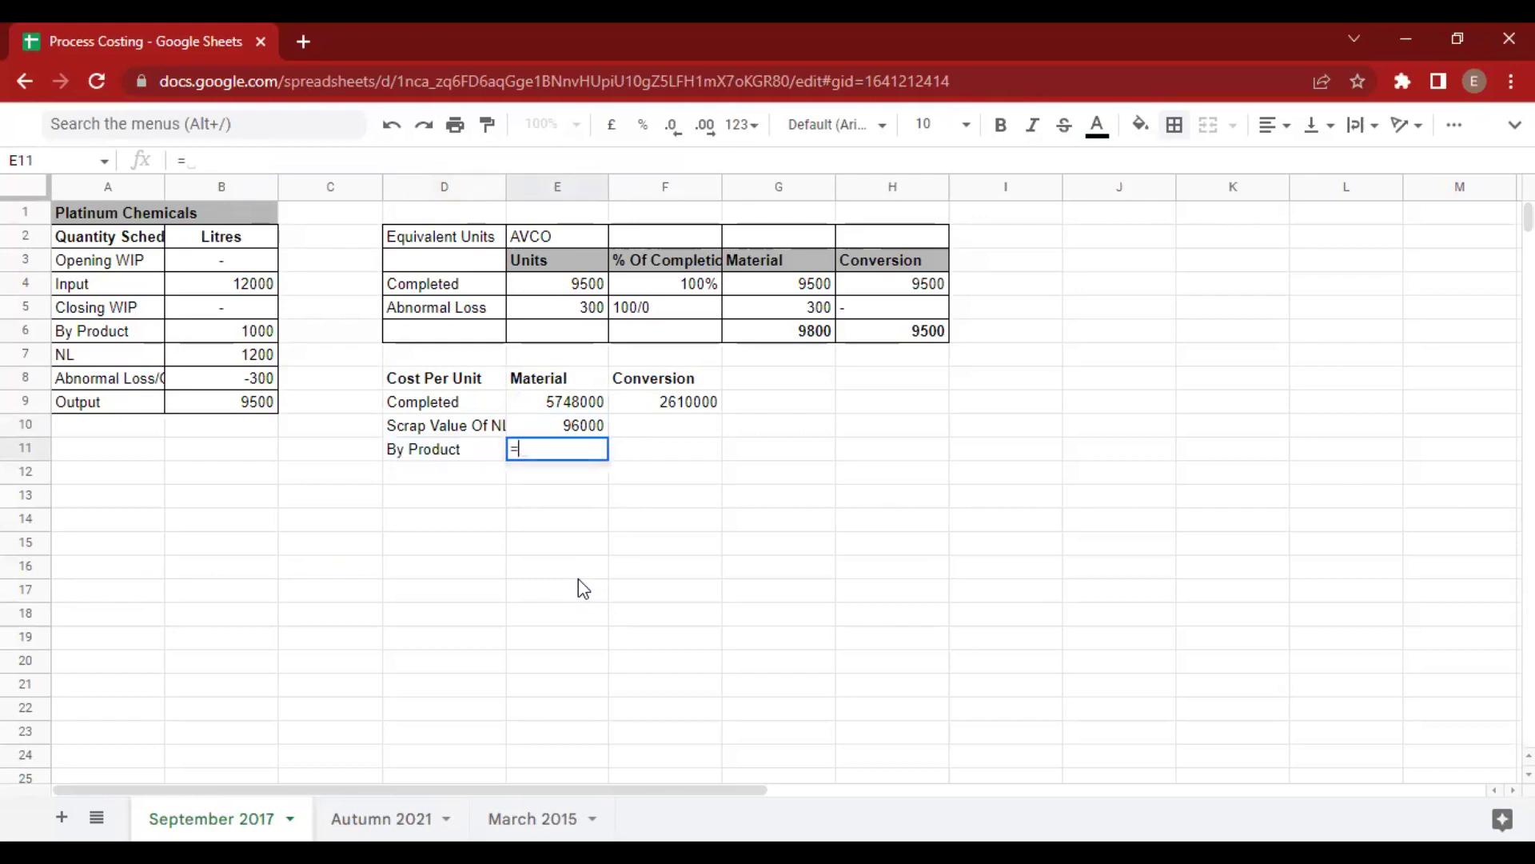
key(Left)
key(Left)
key(Left)
key(Up)
key(Up)
key(Up)
key(Up)
key(Up)
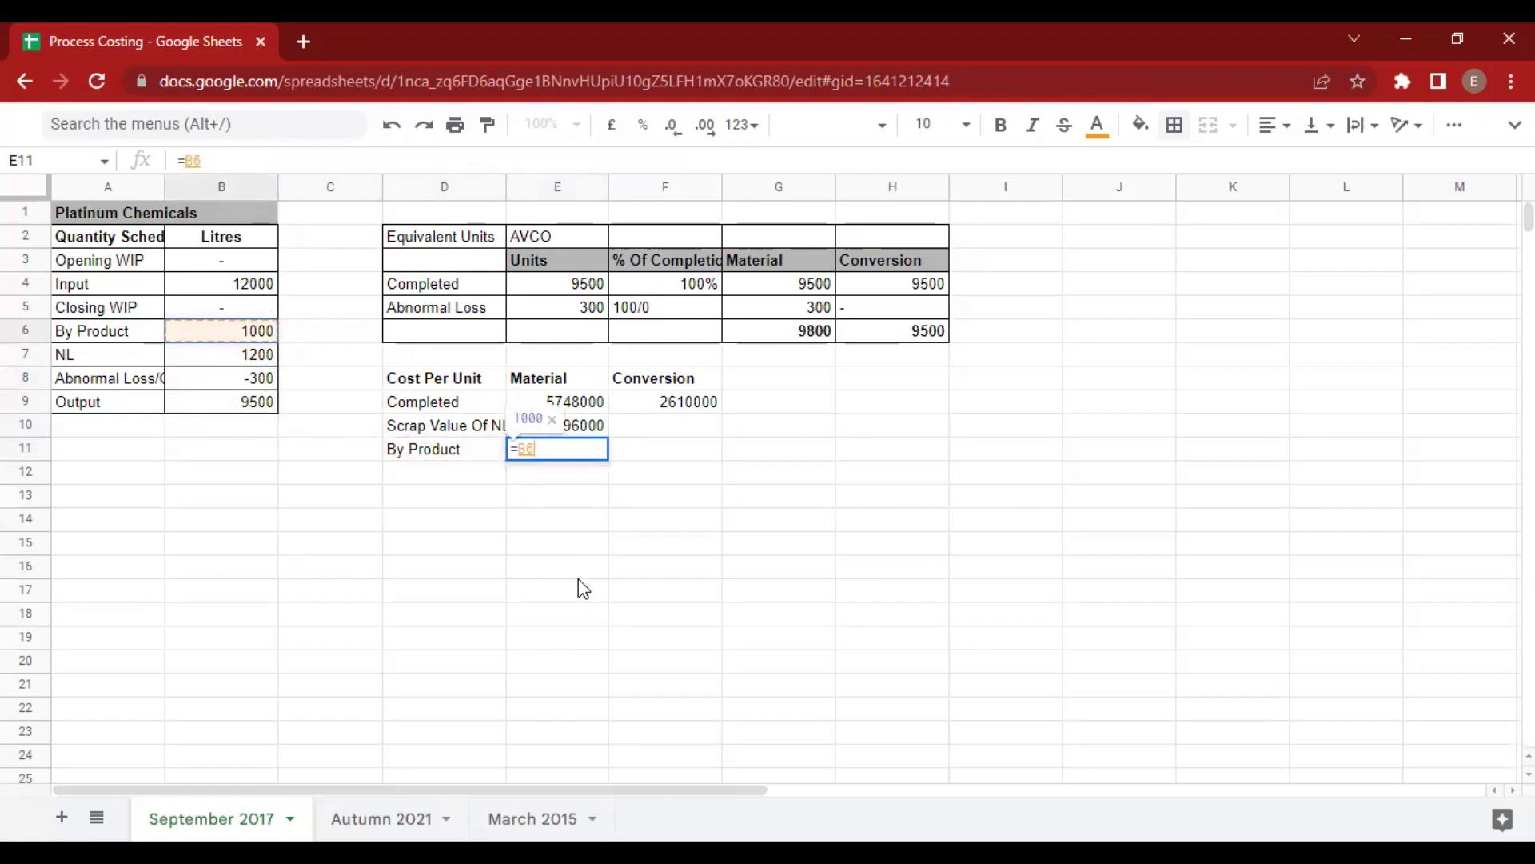
key(alt+Tab)
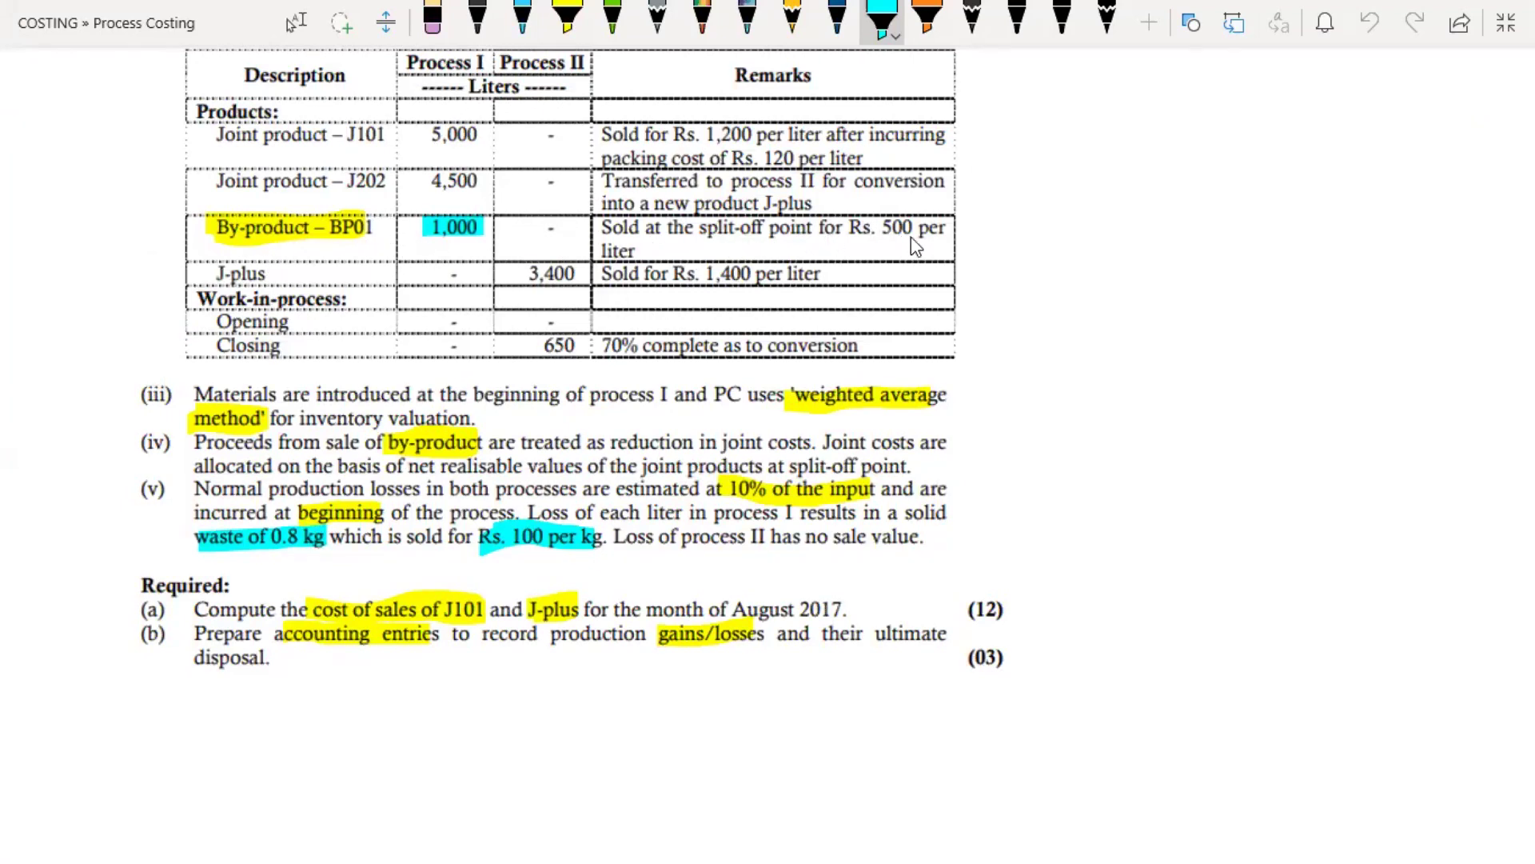
drag(892, 228, 946, 228)
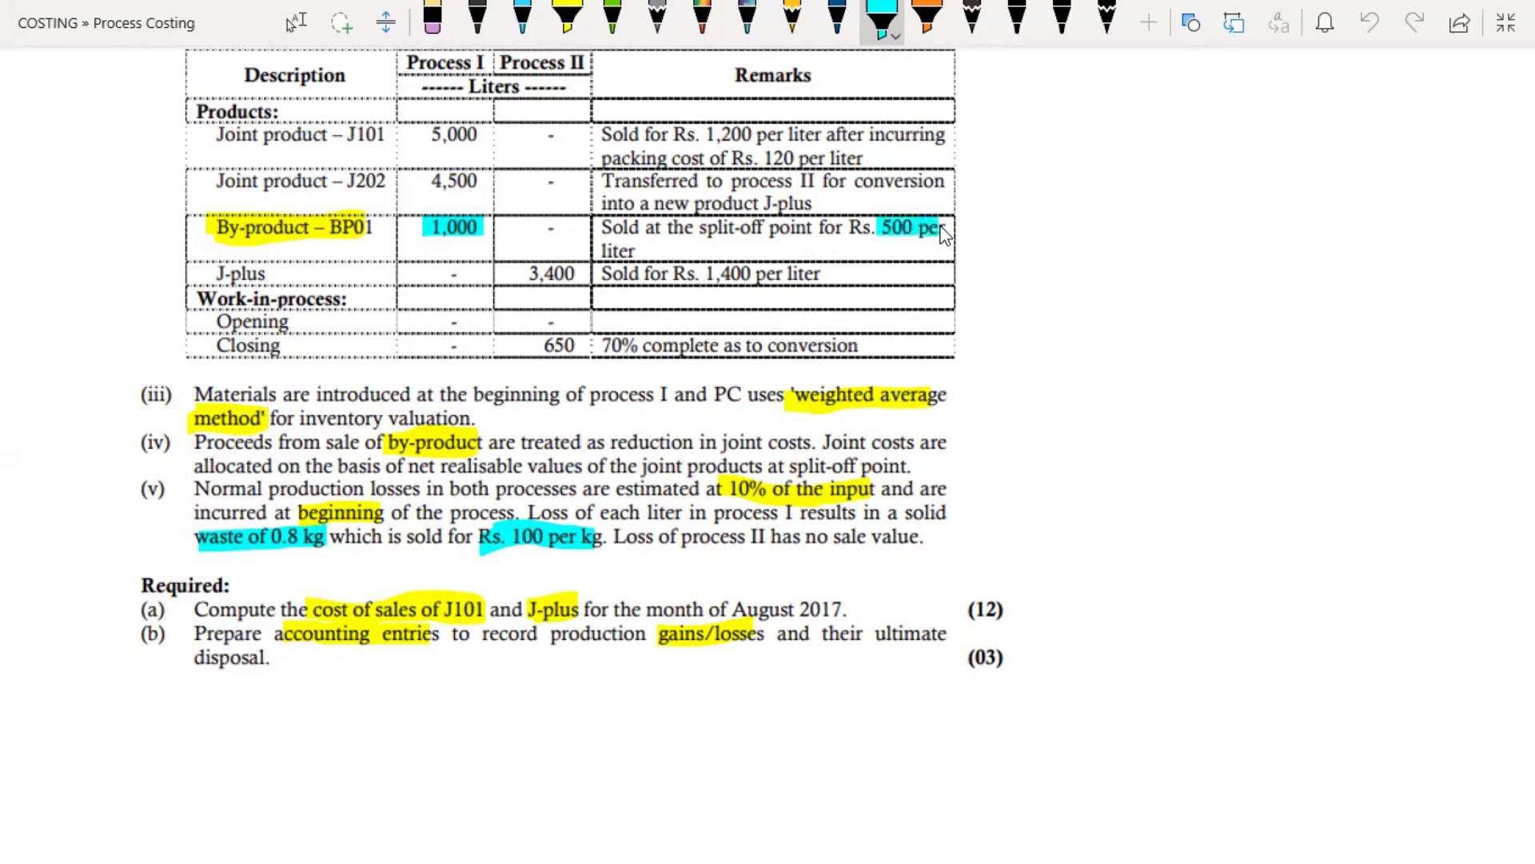
drag(597, 243, 632, 255)
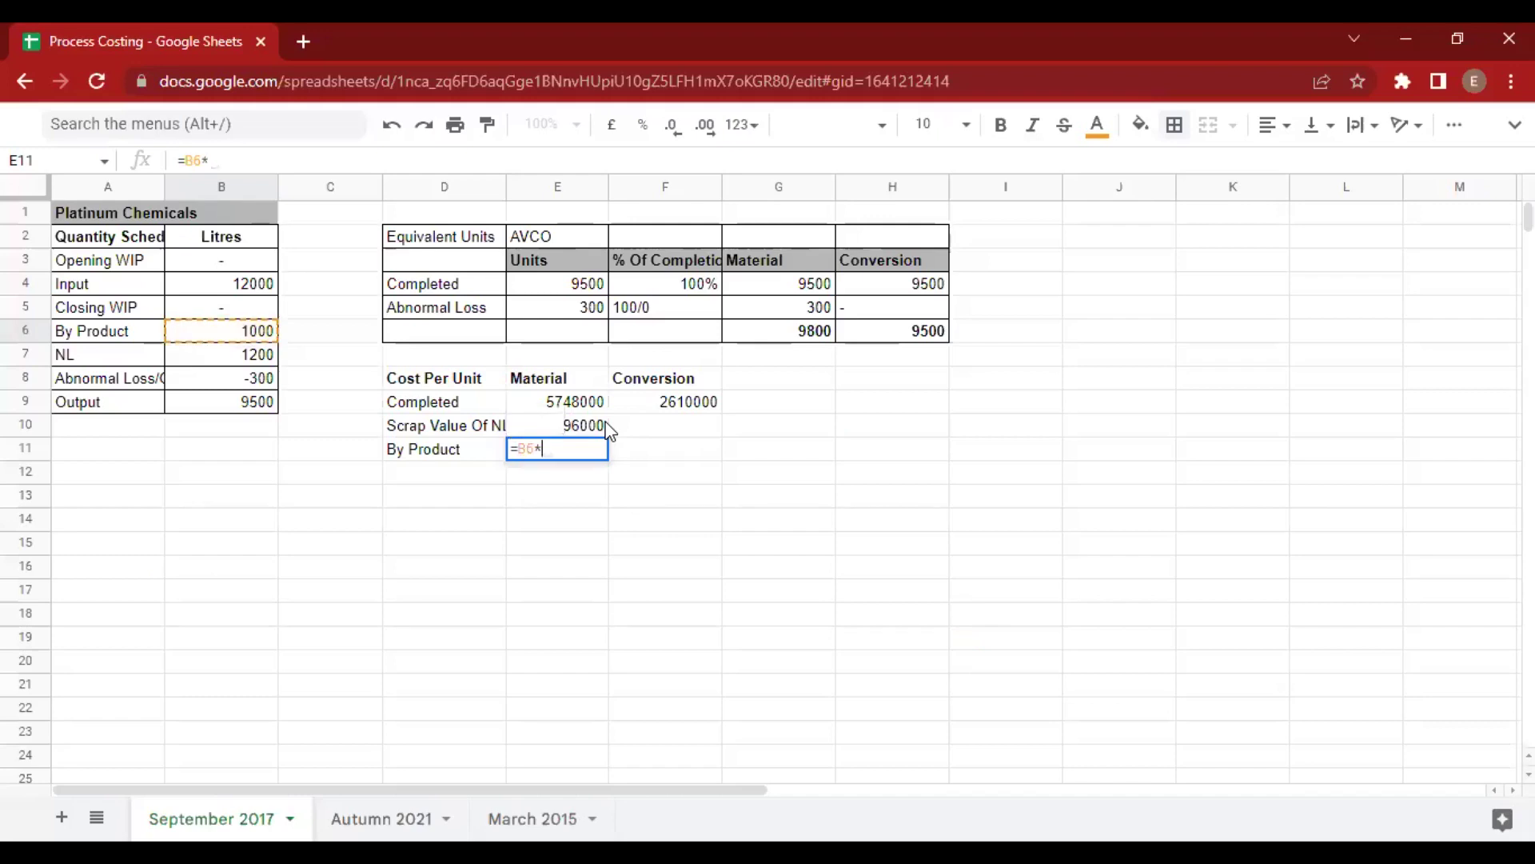
text(*5000)
key(BackSpace)
key(Return)
key(Up)
key(Down)
key(Left)
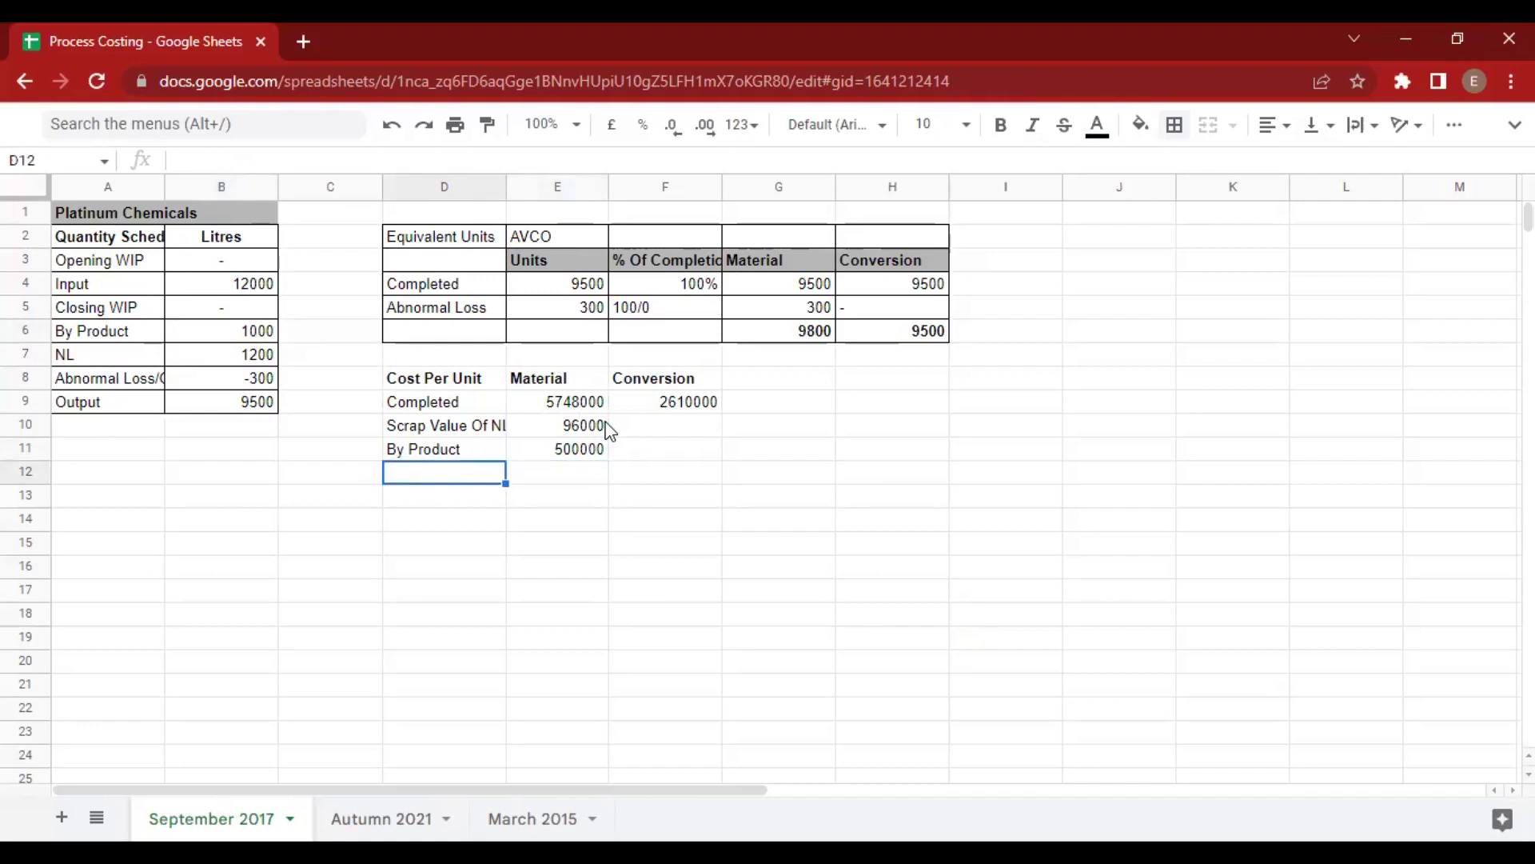
text(Cost Per )
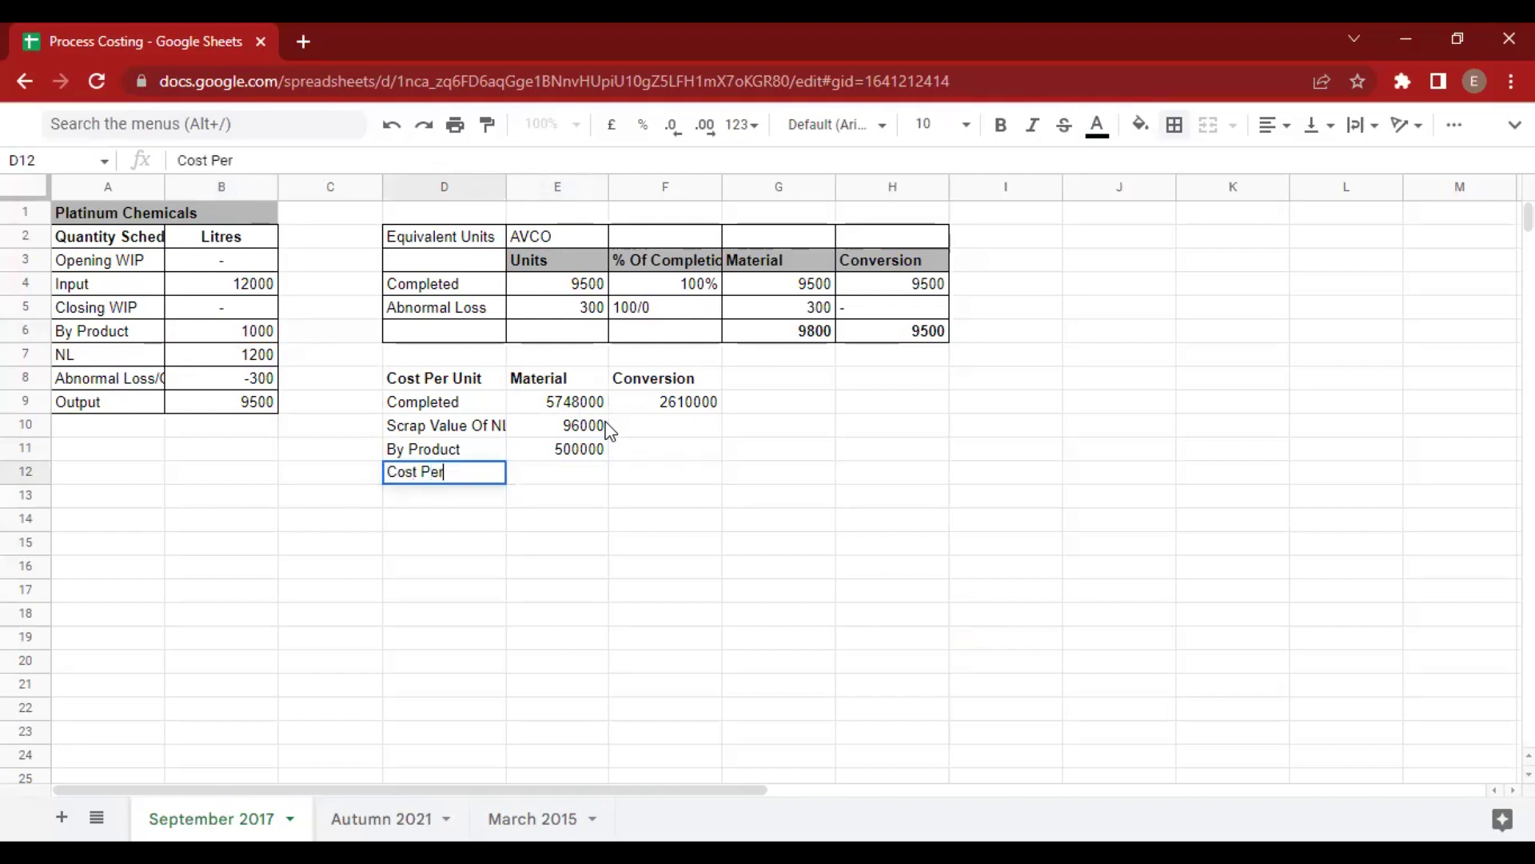
text(Unit)
key(Tab)
text(=)
key(Escape)
key(Left)
key(Delete)
Label D12 Total Cost and calculate the material total in E12 as E9 minus E10 and E11.
text(Total Cost)
key(Tab)
text(=)
key(Up)
key(Up)
key(Up)
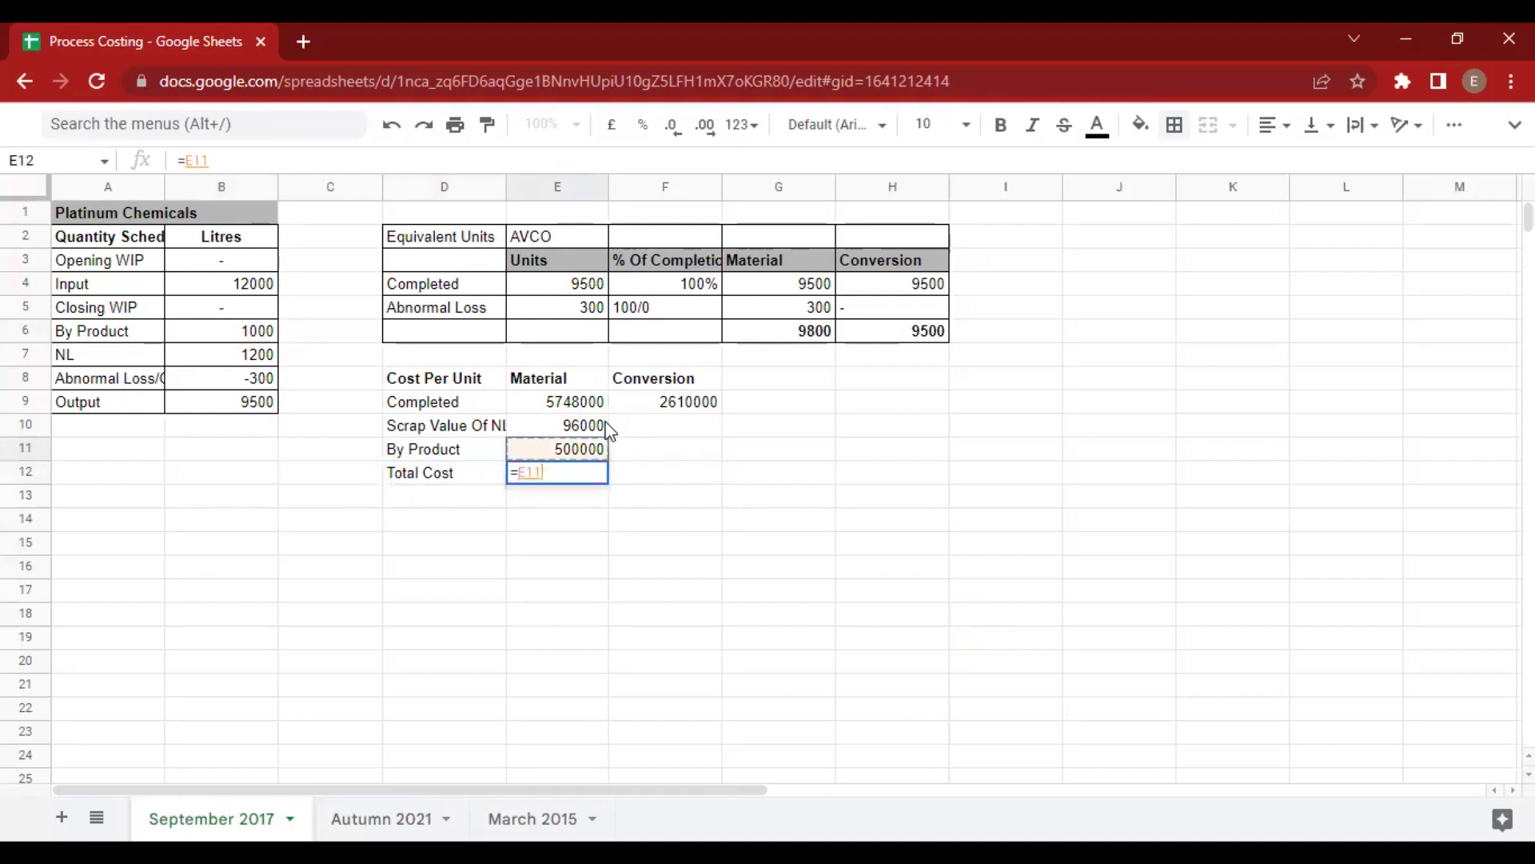
text(-)
key(Up)
key(Up)
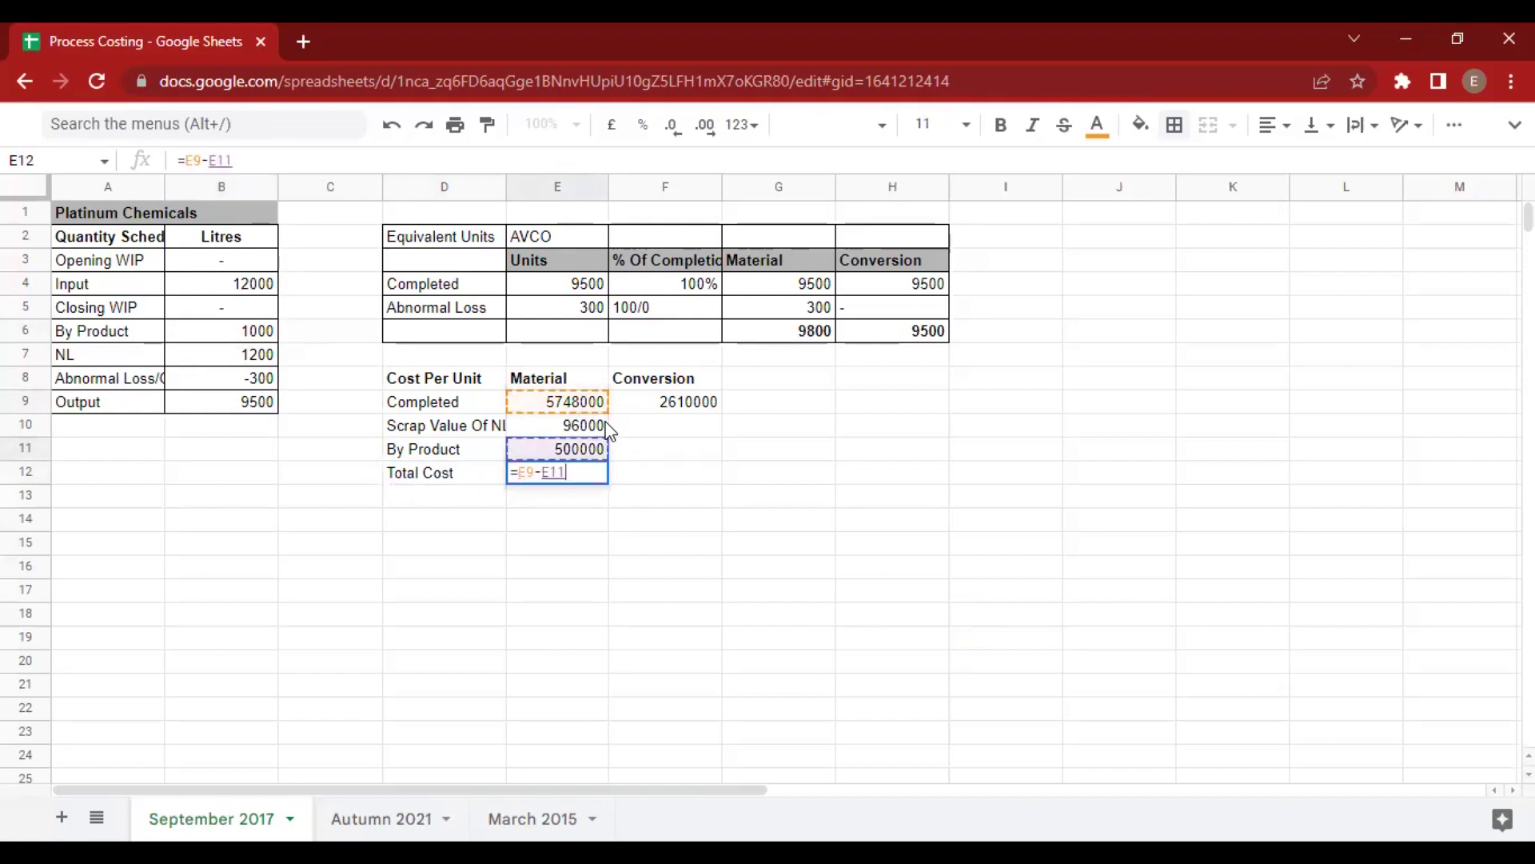
text(-)
key(Up)
key(Return)
Carry the conversion cost into the Total Cost row by entering =F9 in F12.
key(Up)
key(Right)
text(=)
key(Up)
key(Up)
key(Up)
key(Return)
Label D13 Cost Per Unit, below the Total Cost row.
key(Left)
key(Left)
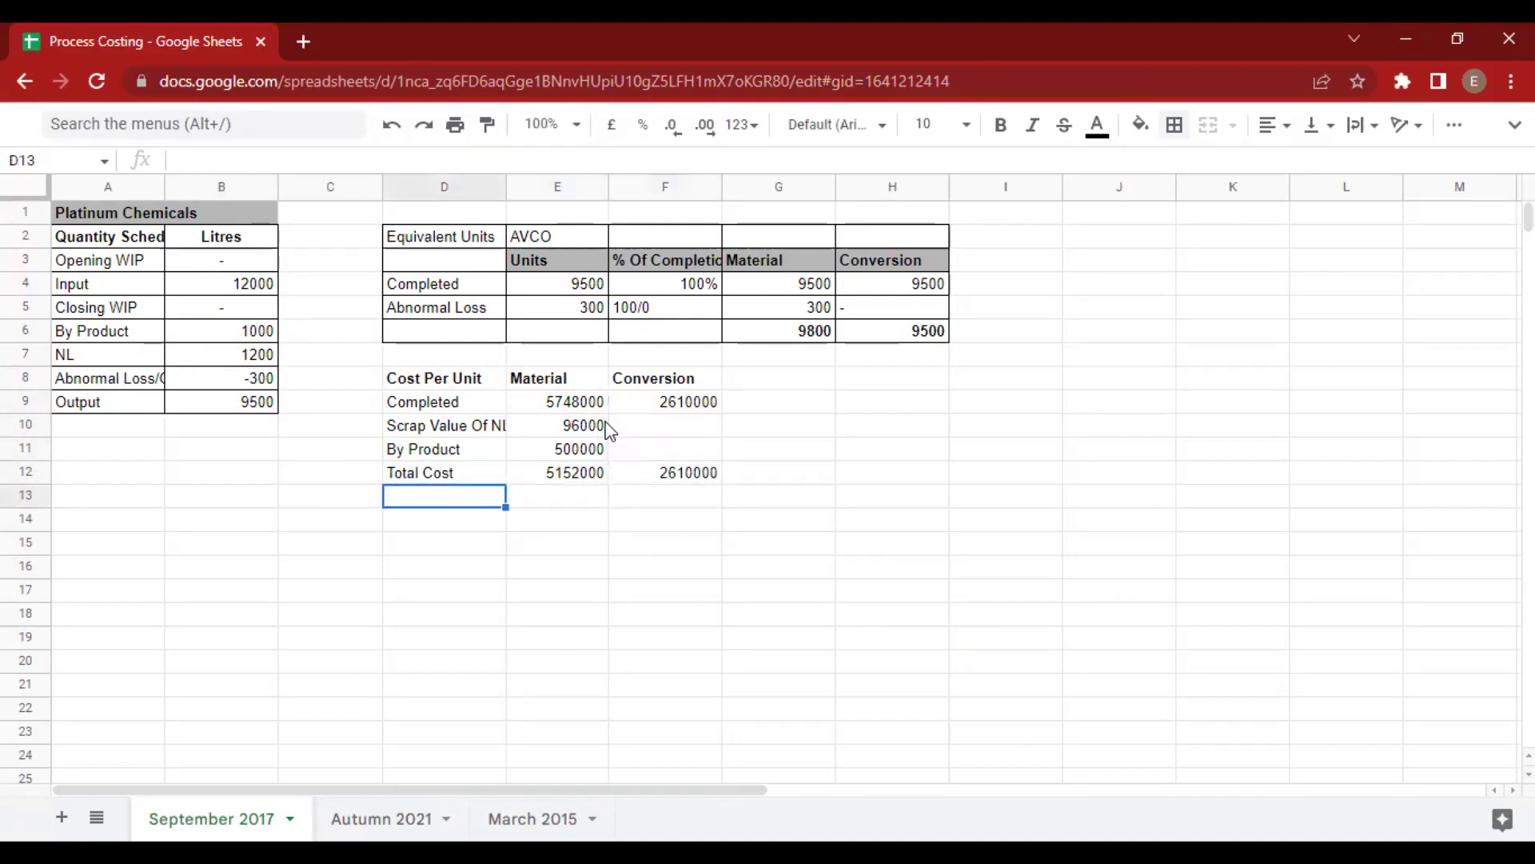
text(Cost)
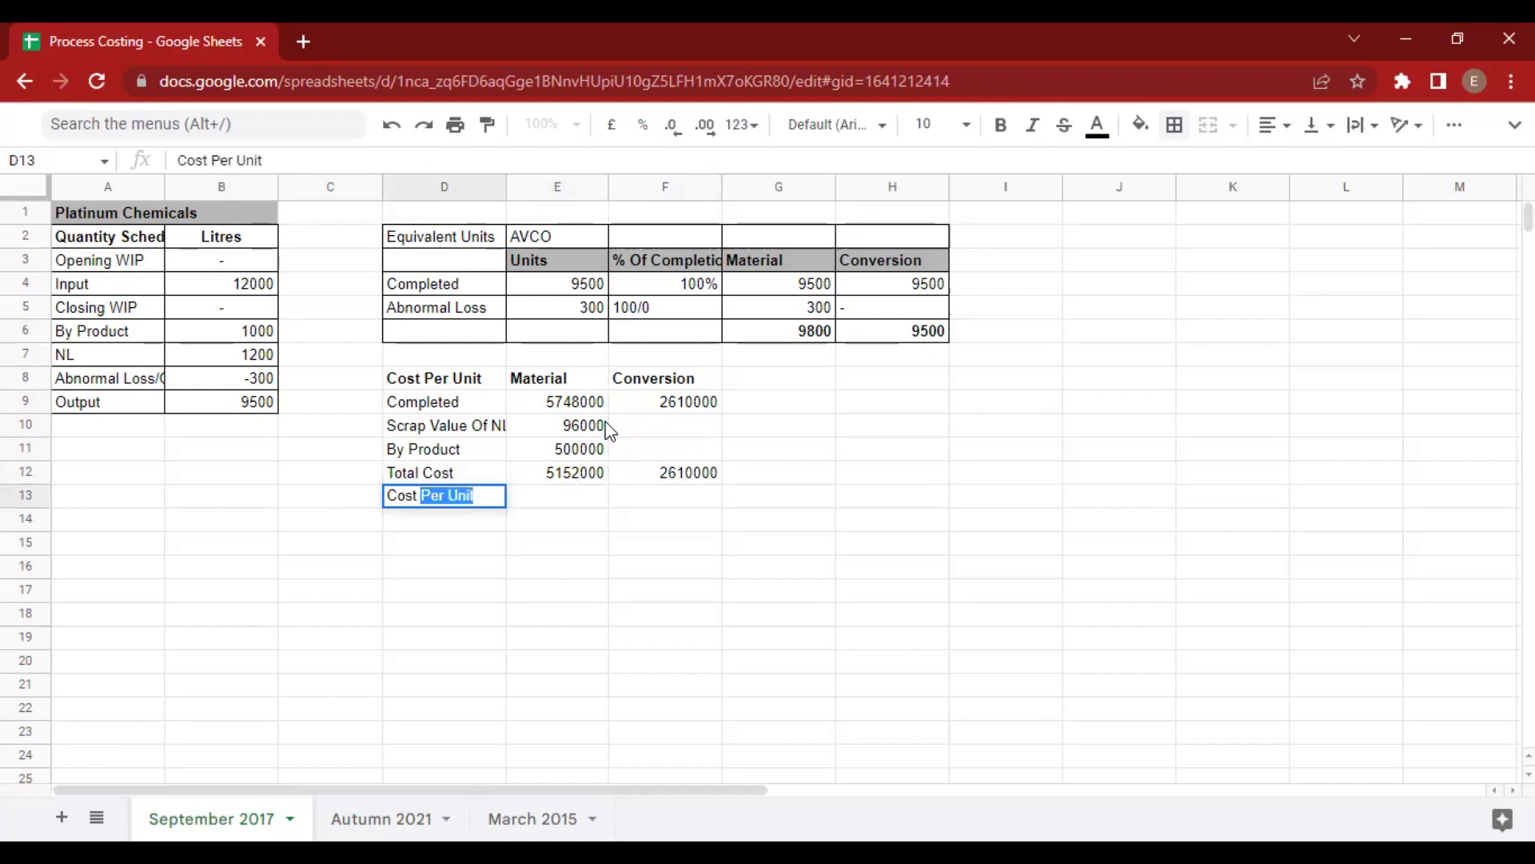
key(Tab)
Calculate the material cost per unit in E13 with =E12/G6, dividing total cost by material equivalent units.
text(=)
key(Up)
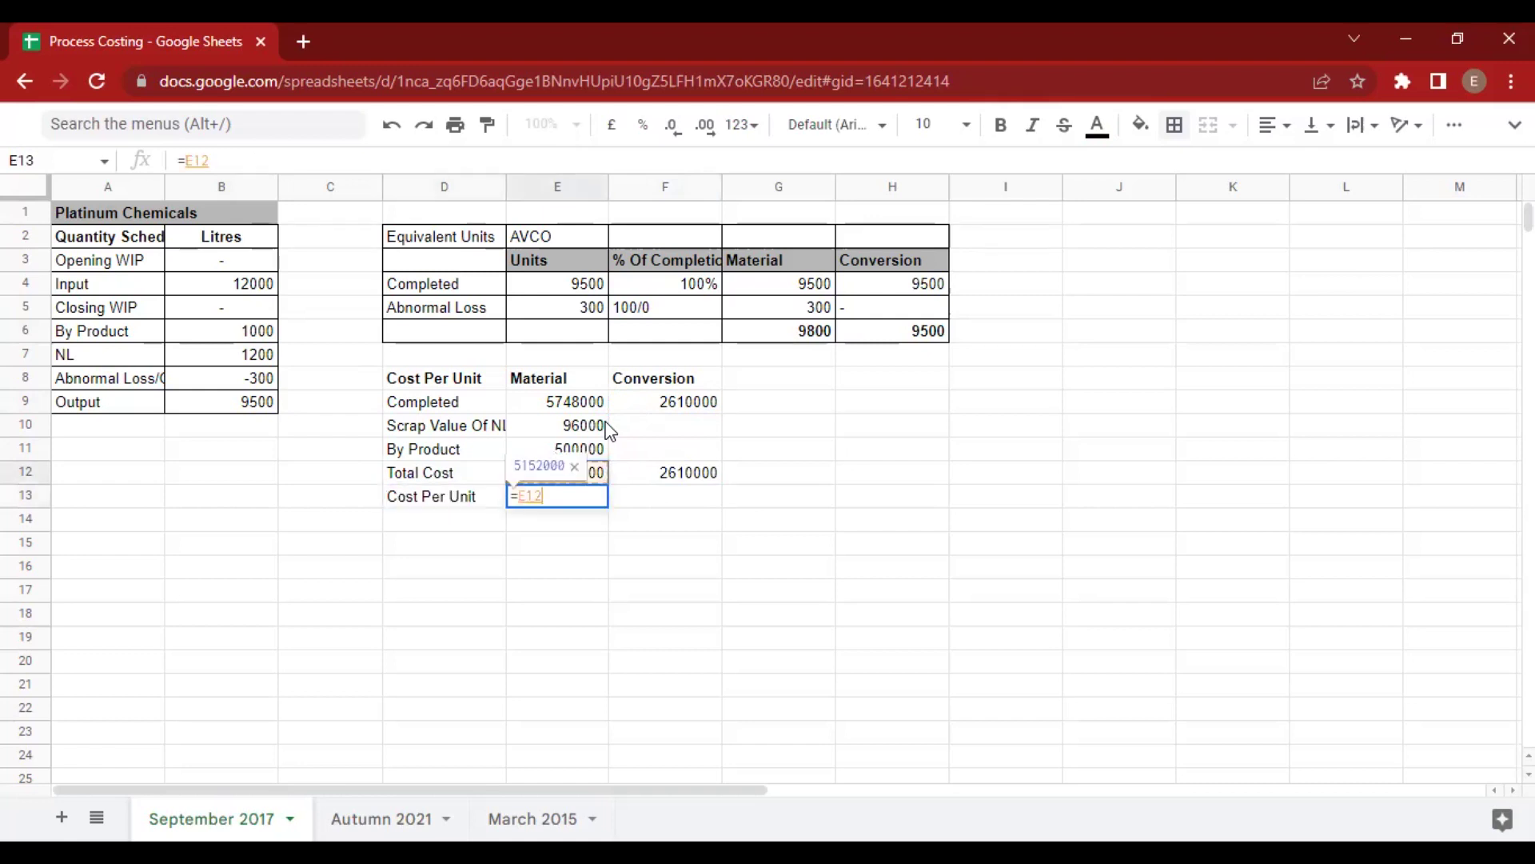
text(/)
key(Right)
key(Up)
key(Up)
key(Right)
key(Up)
key(Up)
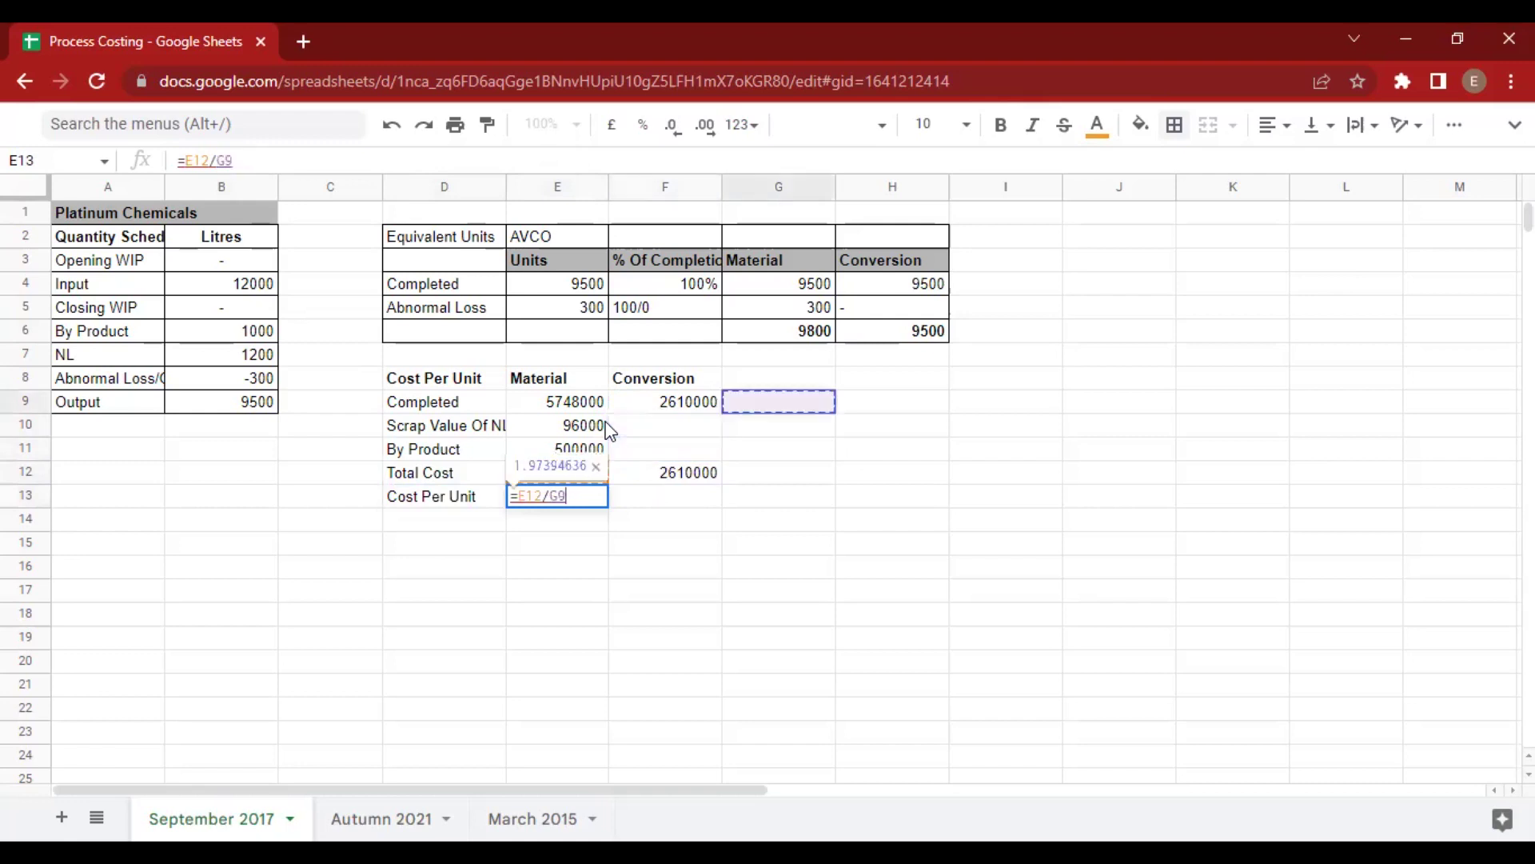
key(Up)
key(Up)
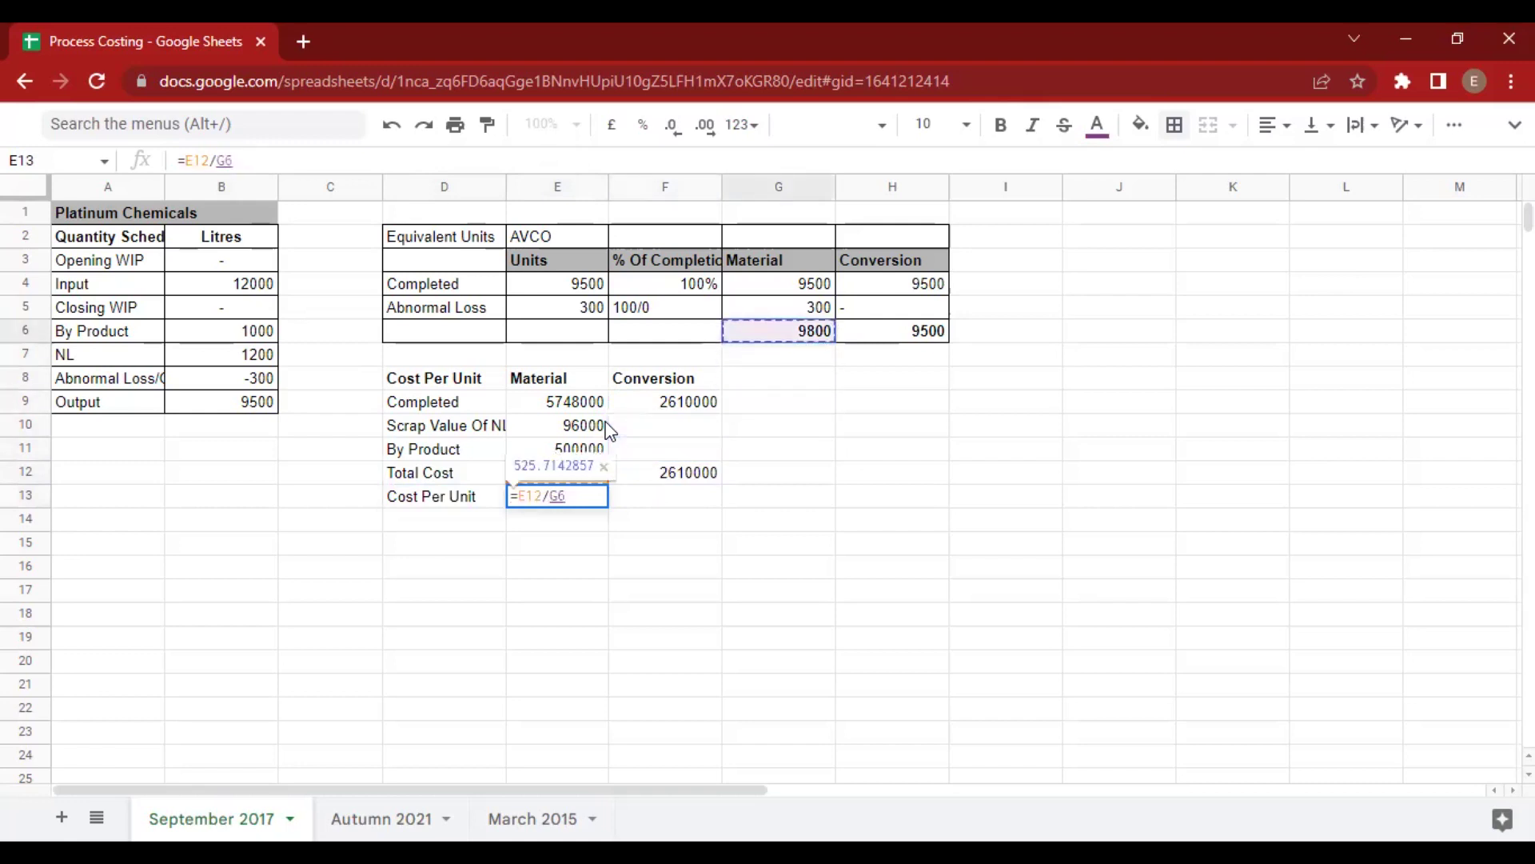
key(Return)
Calculate the conversion cost per unit in F13 with =F12/H6, dividing total cost by conversion equivalent units.
key(Right)
key(Up)
text(=)
key(Up)
text(/)
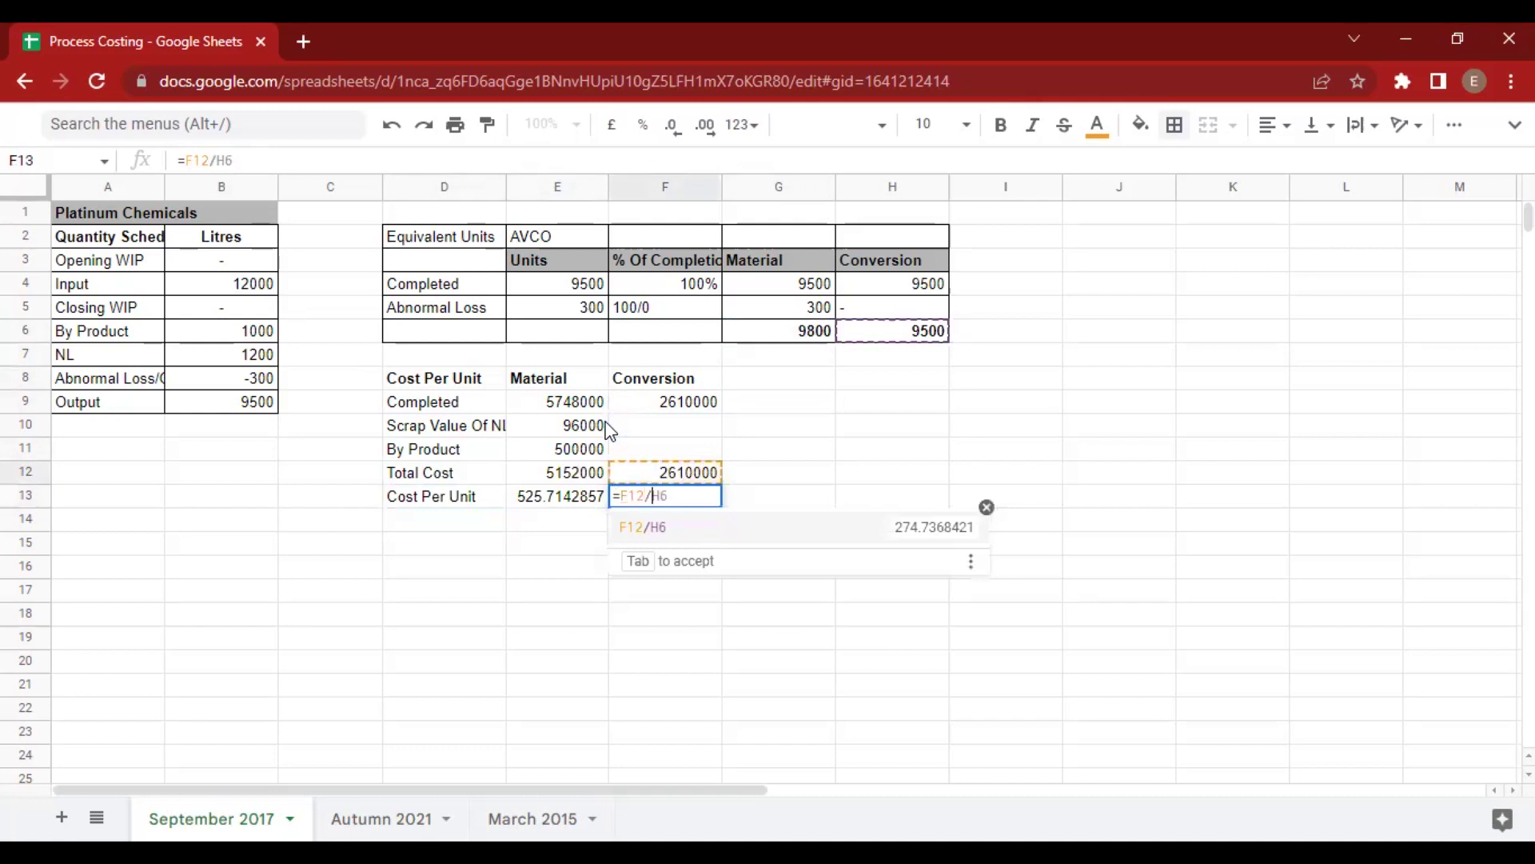
key(Right)
key(Up)
key(Up)
key(Up)
key(Right)
key(Up)
key(Up)
key(Up)
key(Up)
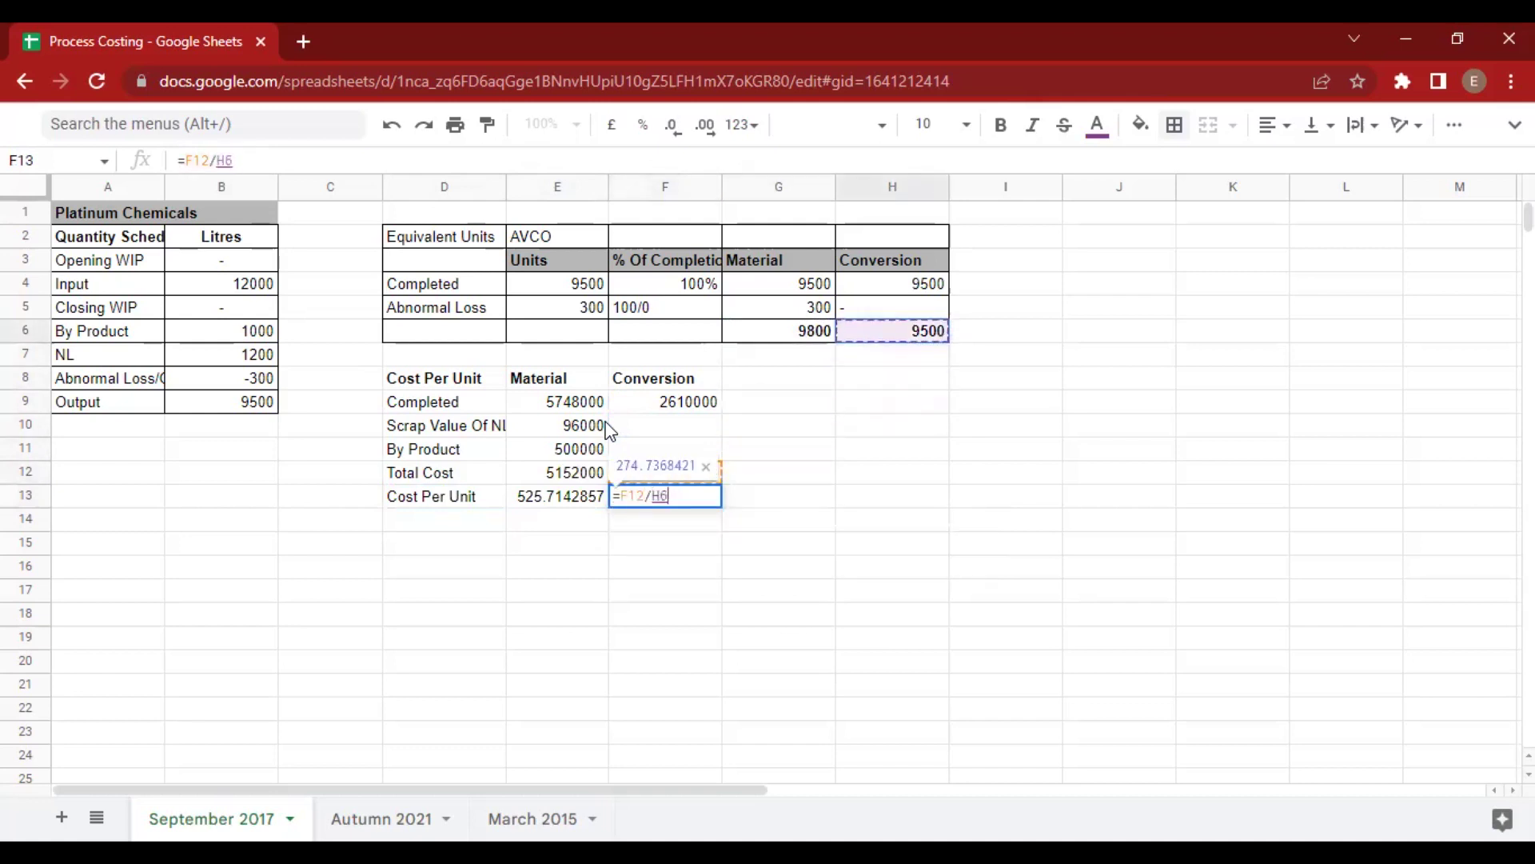
key(Return)
Make the cost per unit results in E13:F13 bold.
key(Up)
key(shift+Left)
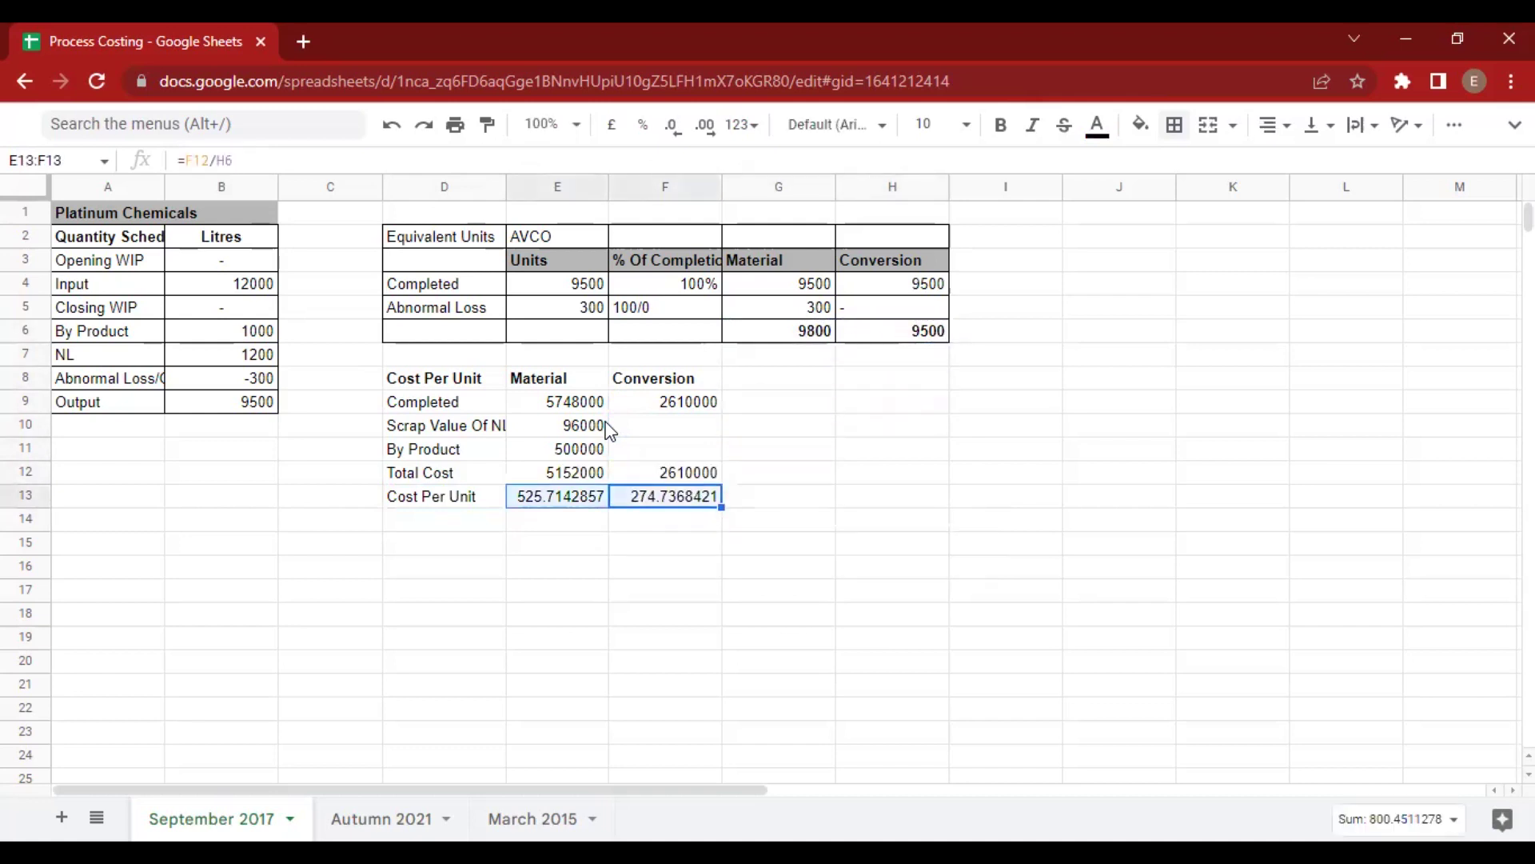
key(ctrl+b)
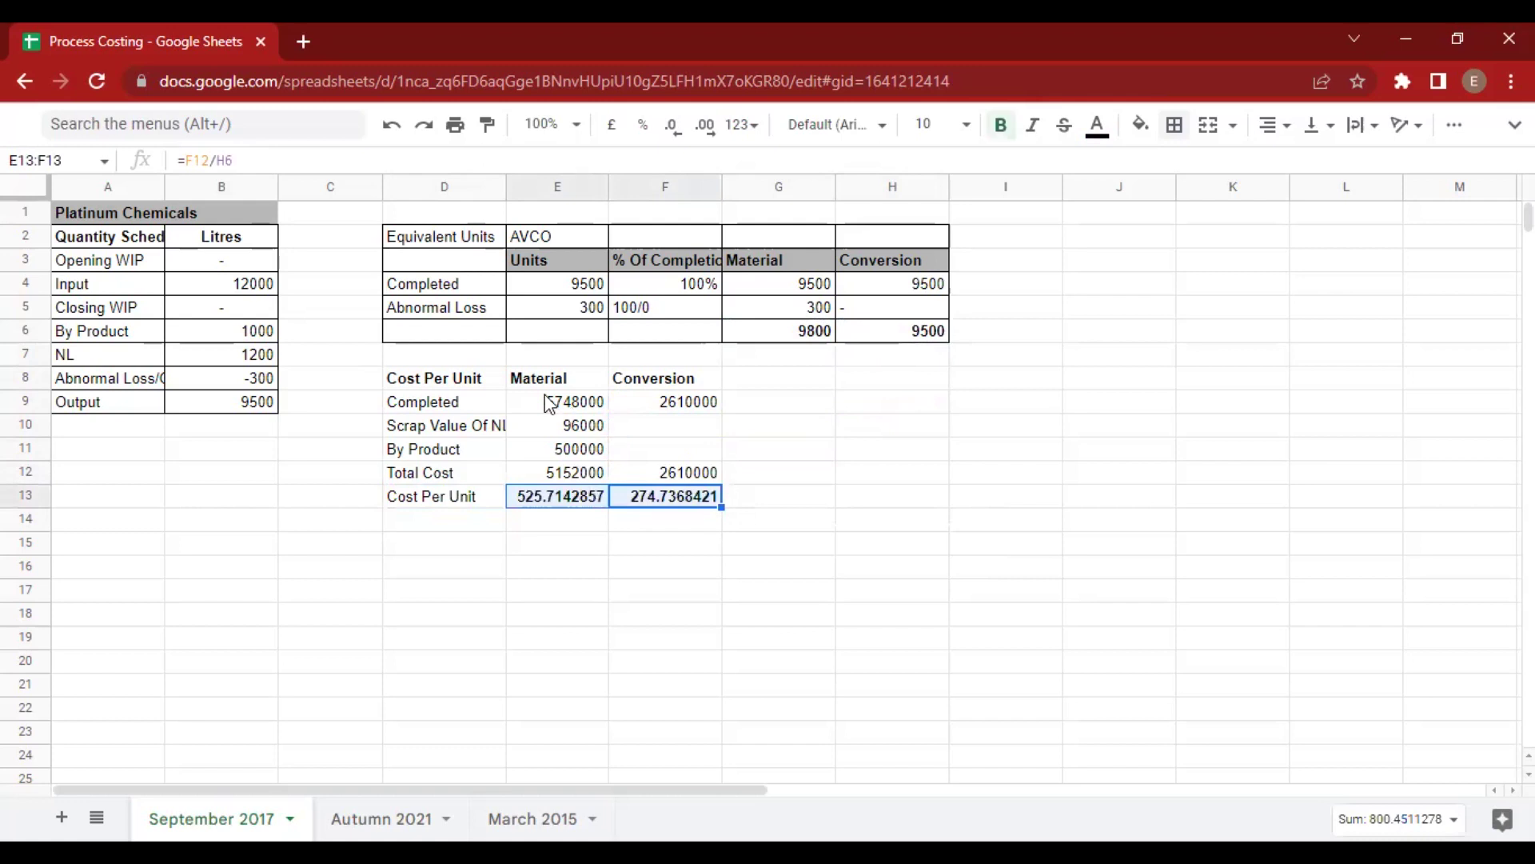
Apply all borders to the Cost Per Unit table in D8:F13.
drag(466, 382, 640, 500)
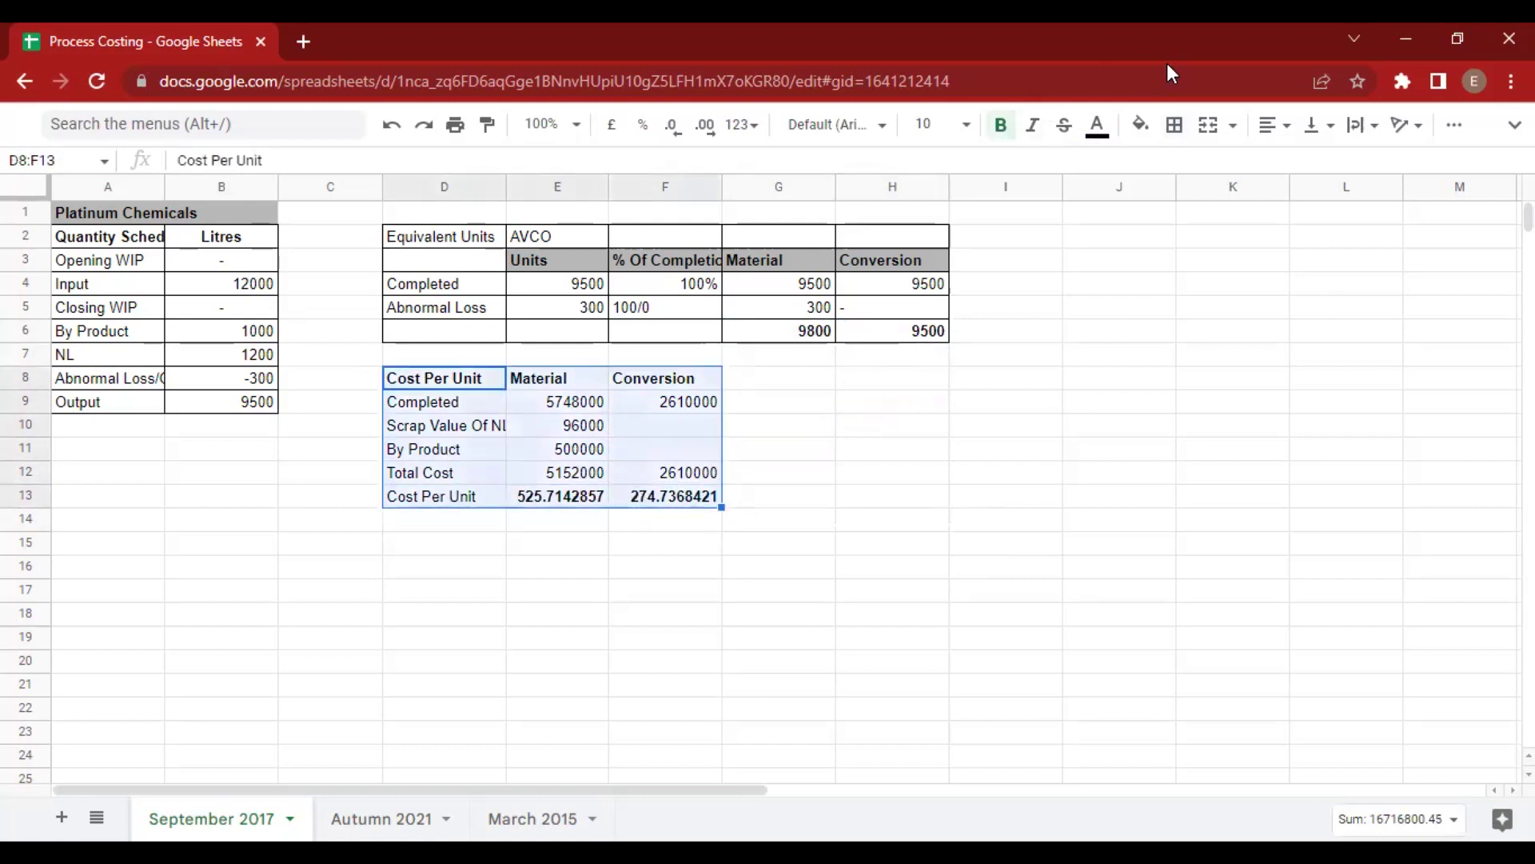
click(1174, 125)
click(1183, 168)
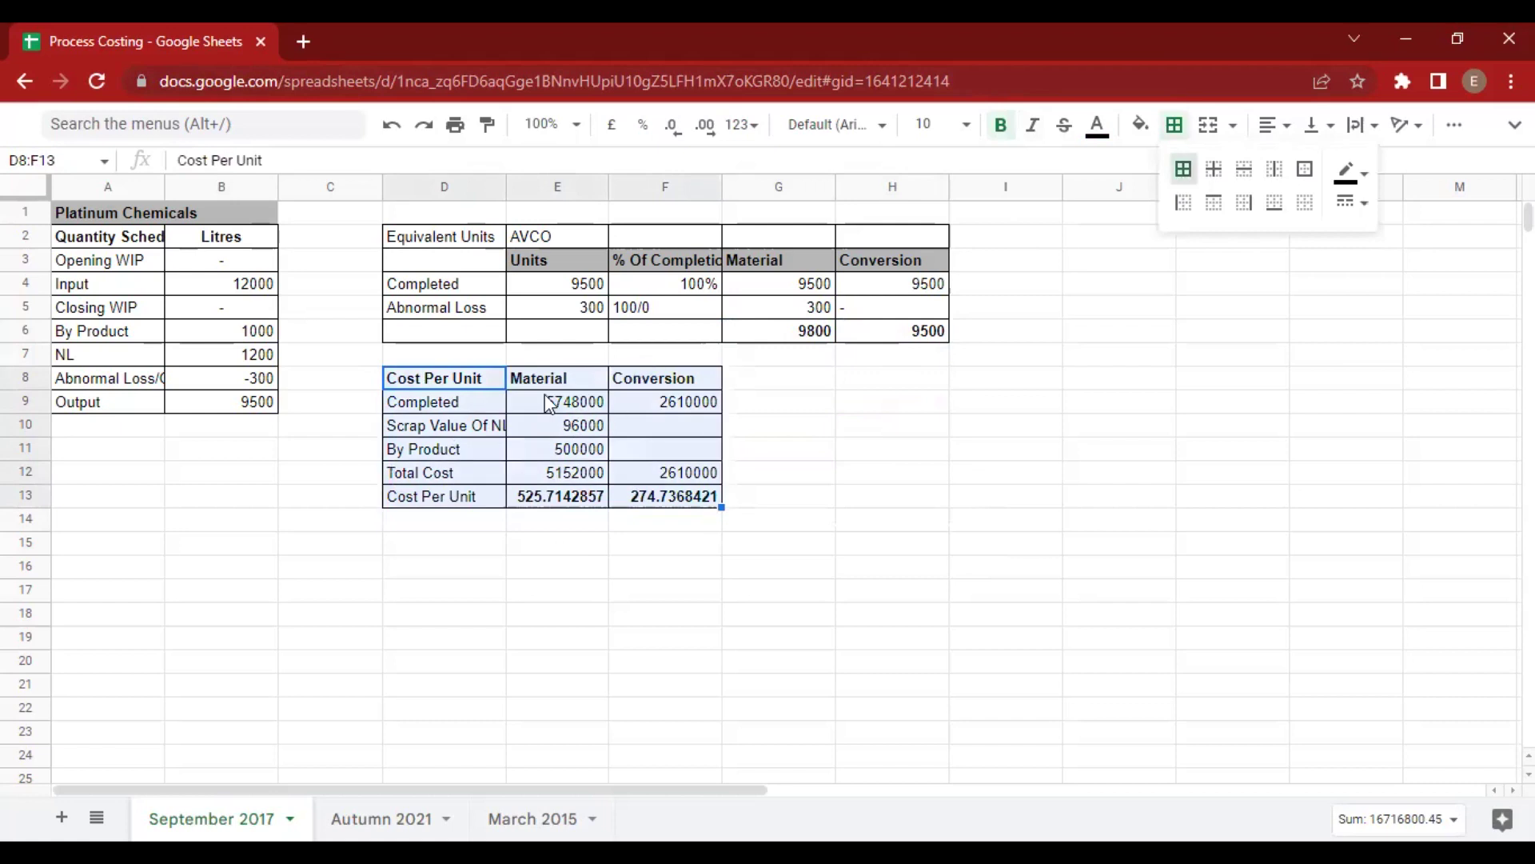
Fill the Cost Per Unit table's header row D8:F8 with the same grey as the other headers.
click(505, 388)
key(shift+Right)
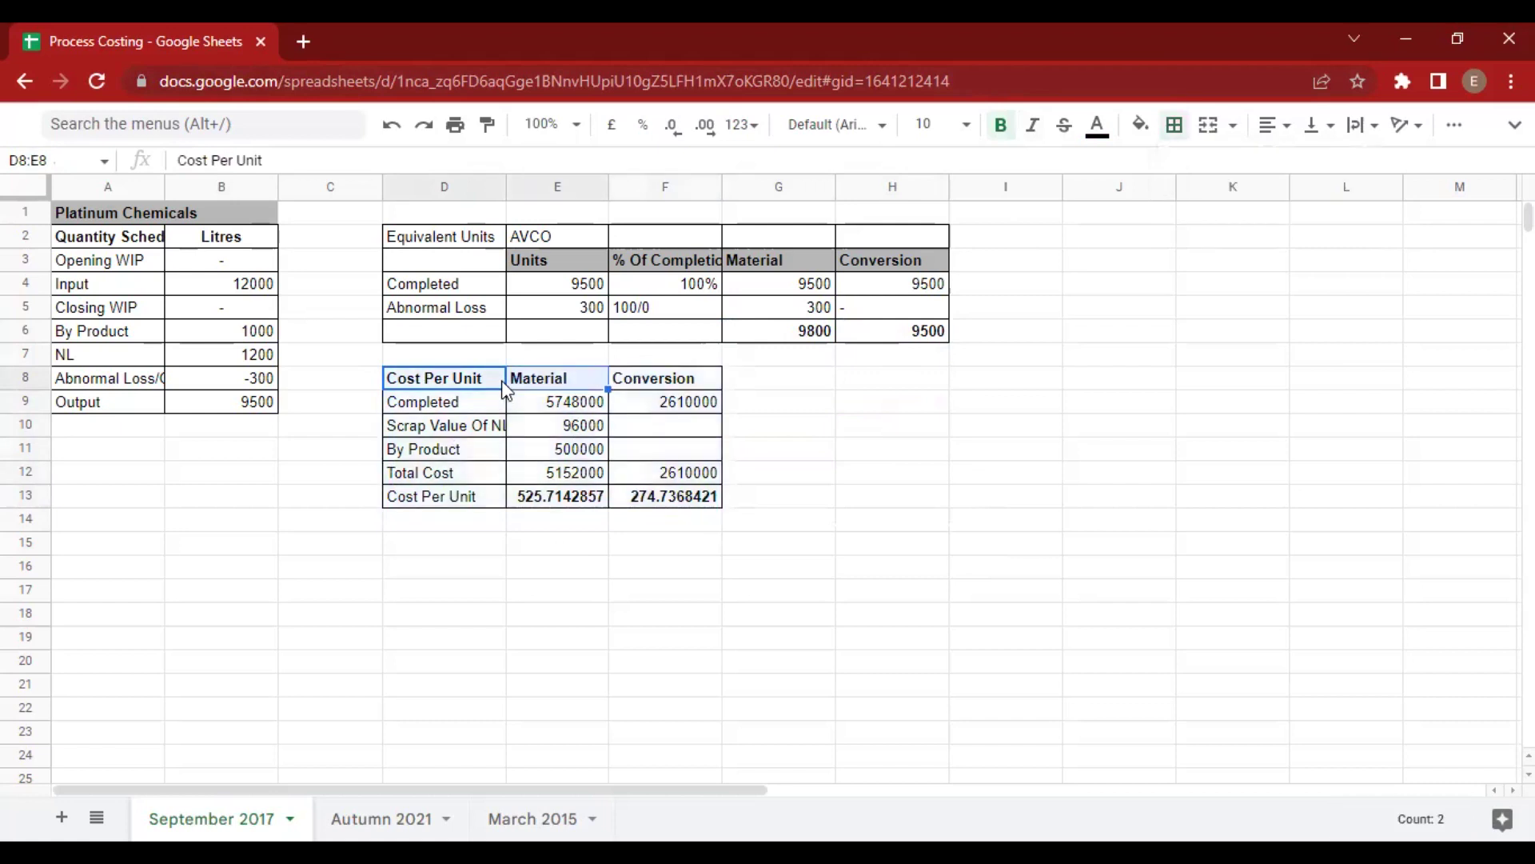
key(Right)
key(Left)
key(shift+Right)
key(shift+Right)
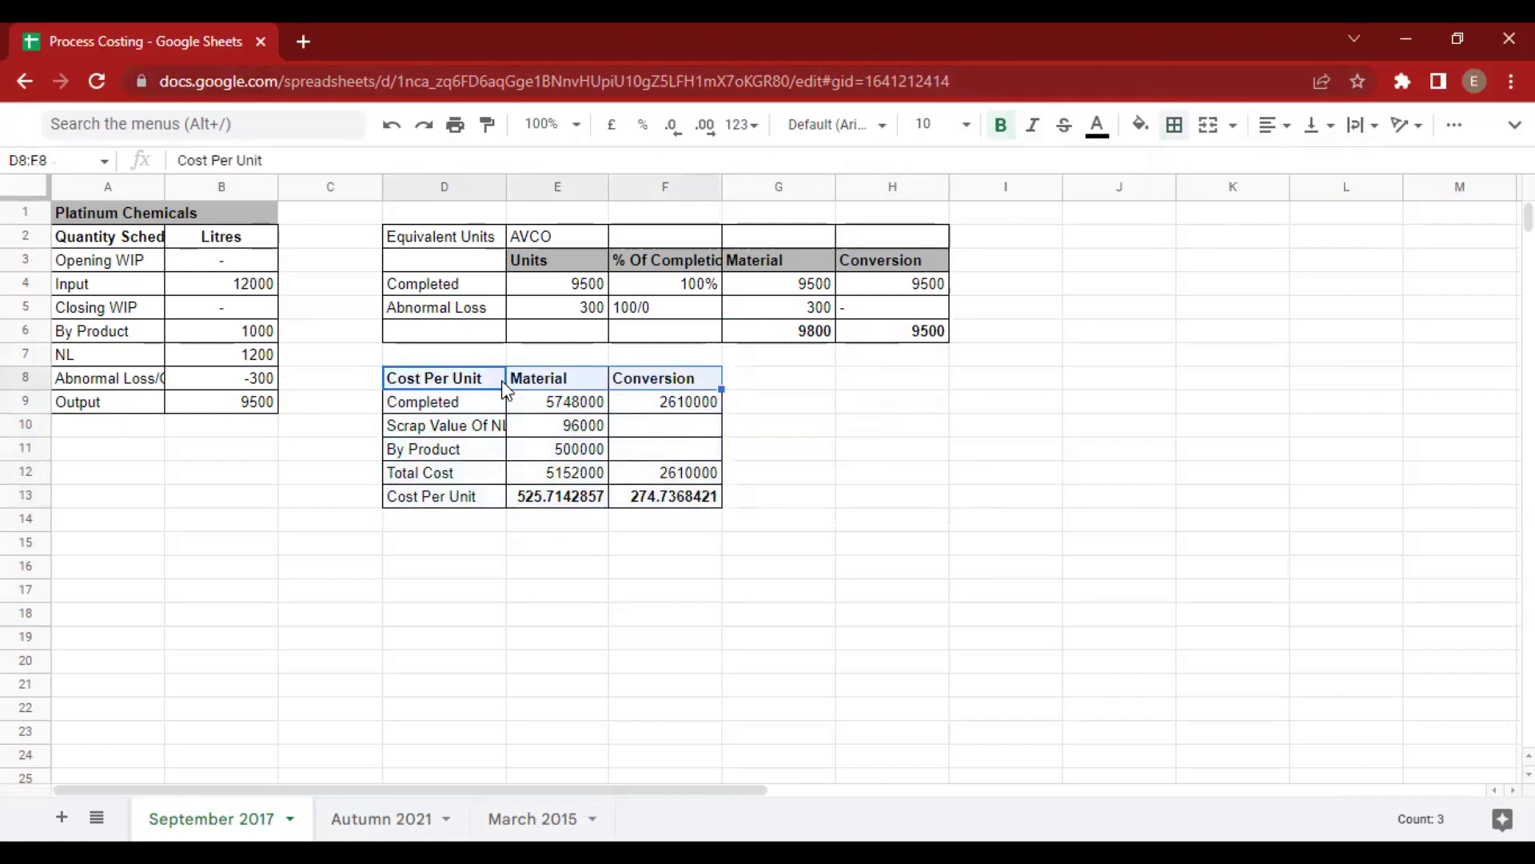
click(1140, 125)
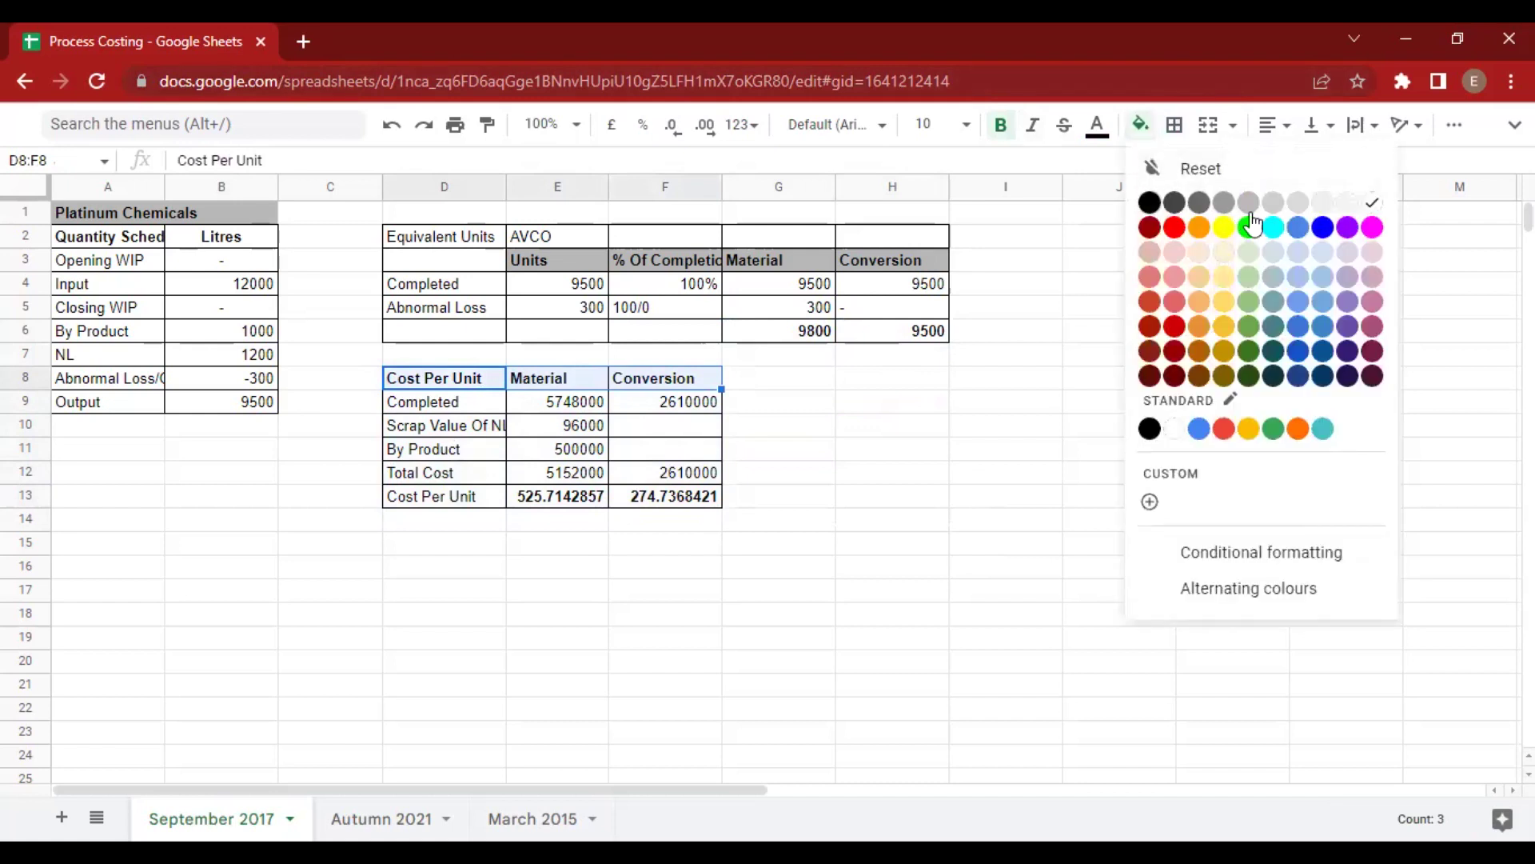
click(1257, 206)
click(729, 433)
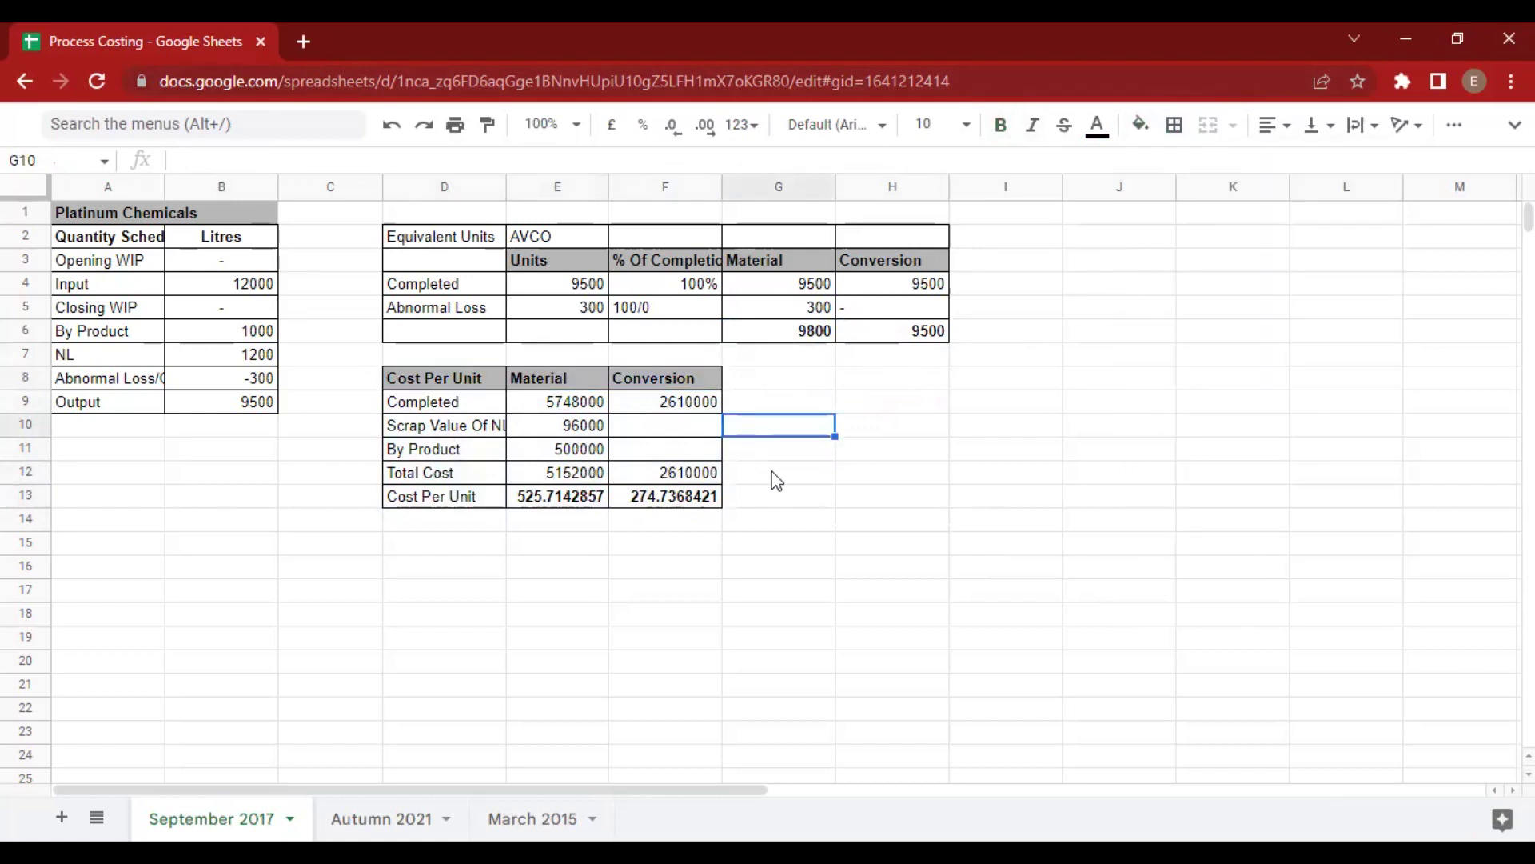
key(alt)
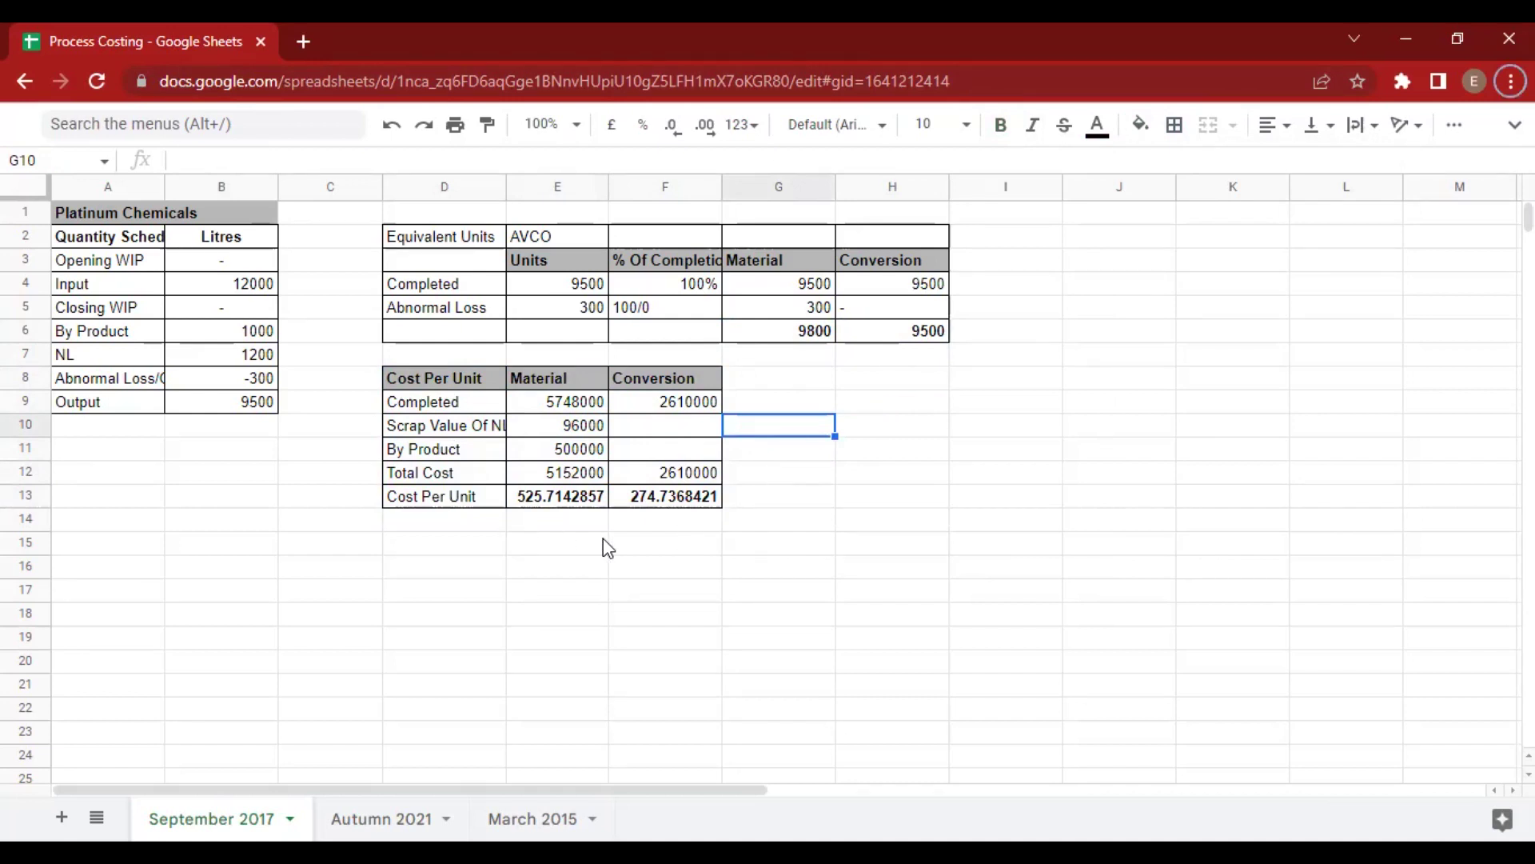
Add a bold Evalution heading in D15 with the row label Completed beneath it in D16.
click(478, 551)
text(Evalution)
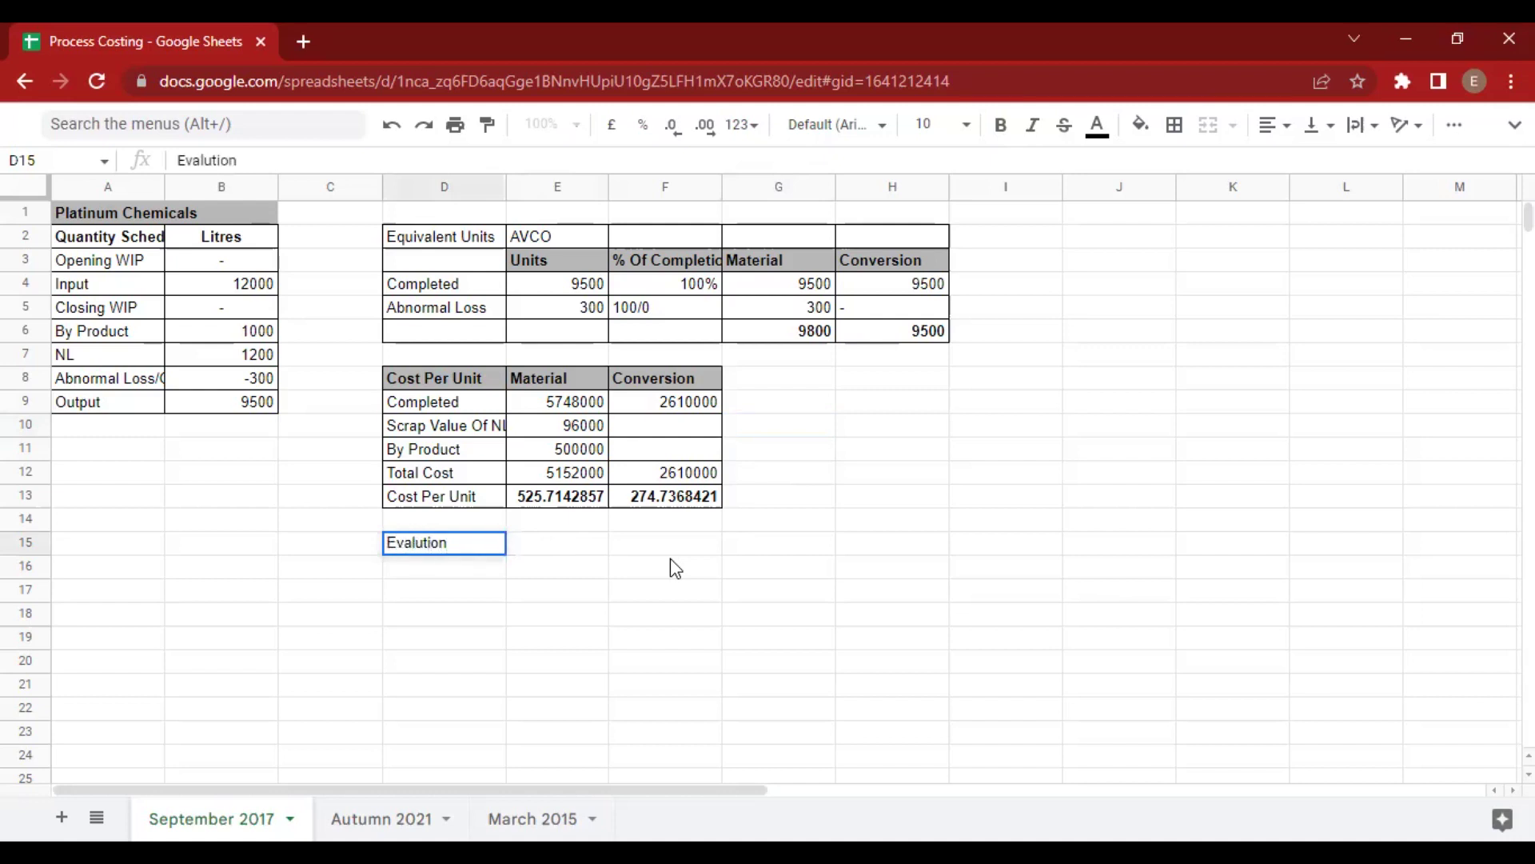
key(Return)
key(Up)
key(Down)
key(Up)
key(ctrl+b)
key(Down)
text(Completed)
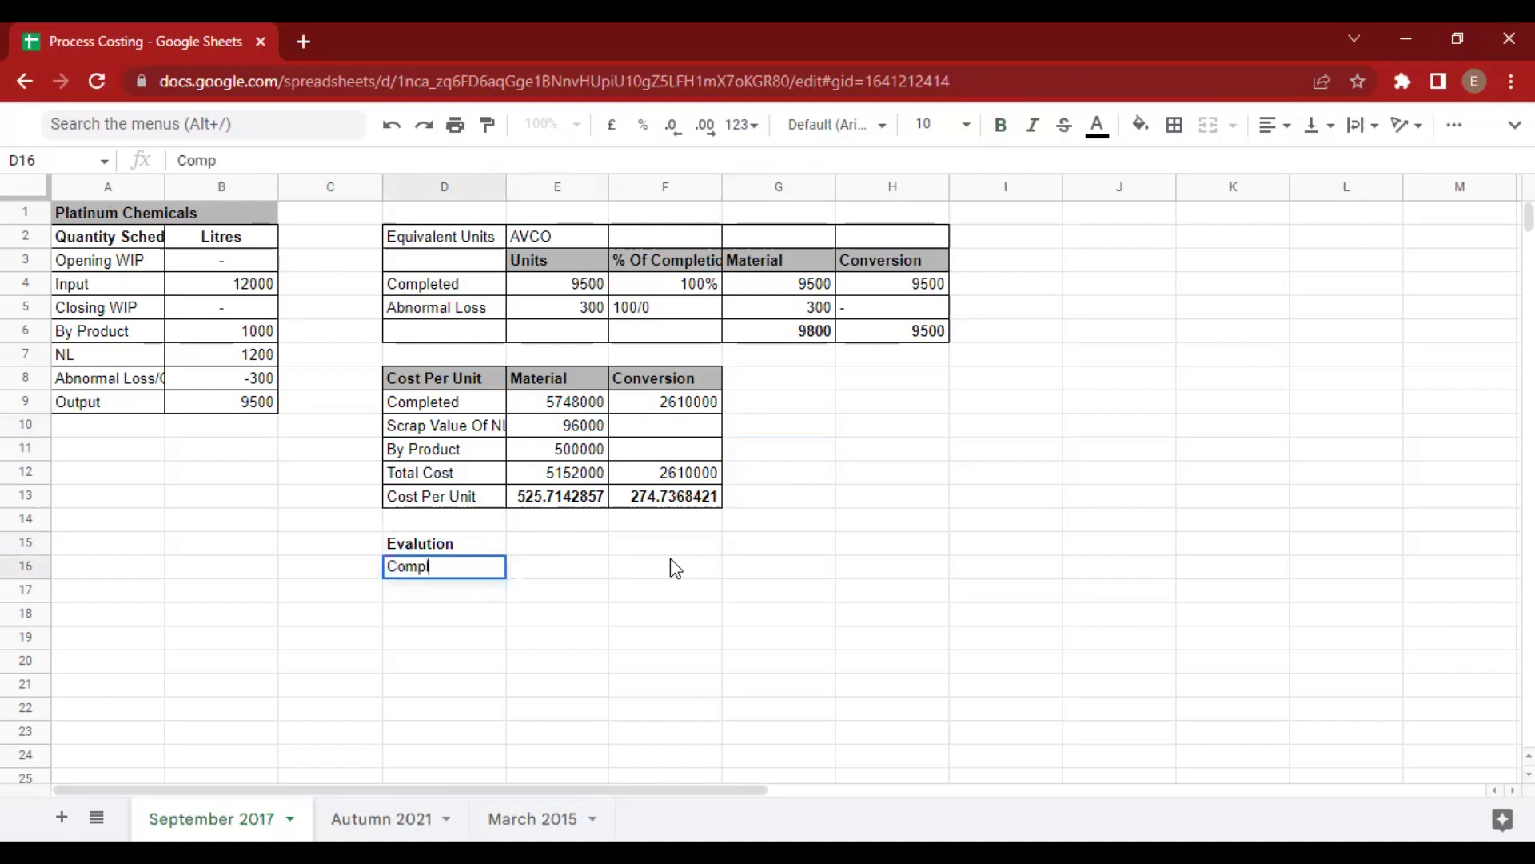
key(Return)
key(Right)
key(Left)
key(Right)
key(Up)
text(=)
key(Up)
key(Up)
key(Up)
key(Up)
key(Right)
key(Right)
key(Right)
key(Up)
key(Up)
key(Up)
key(Up)
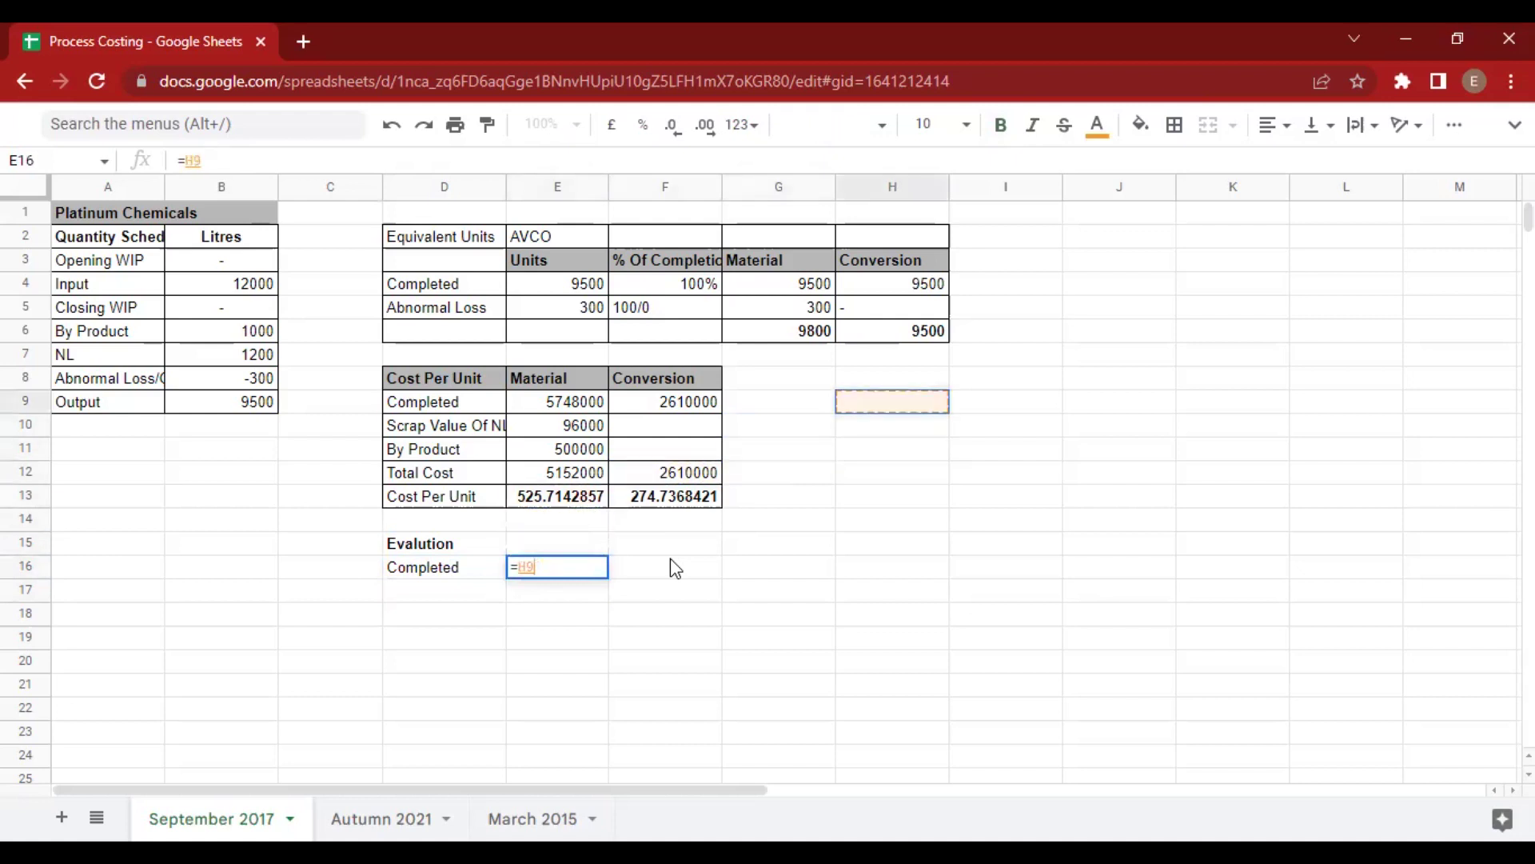
key(Left)
key(Up)
key(Up)
key(Up)
key(Up)
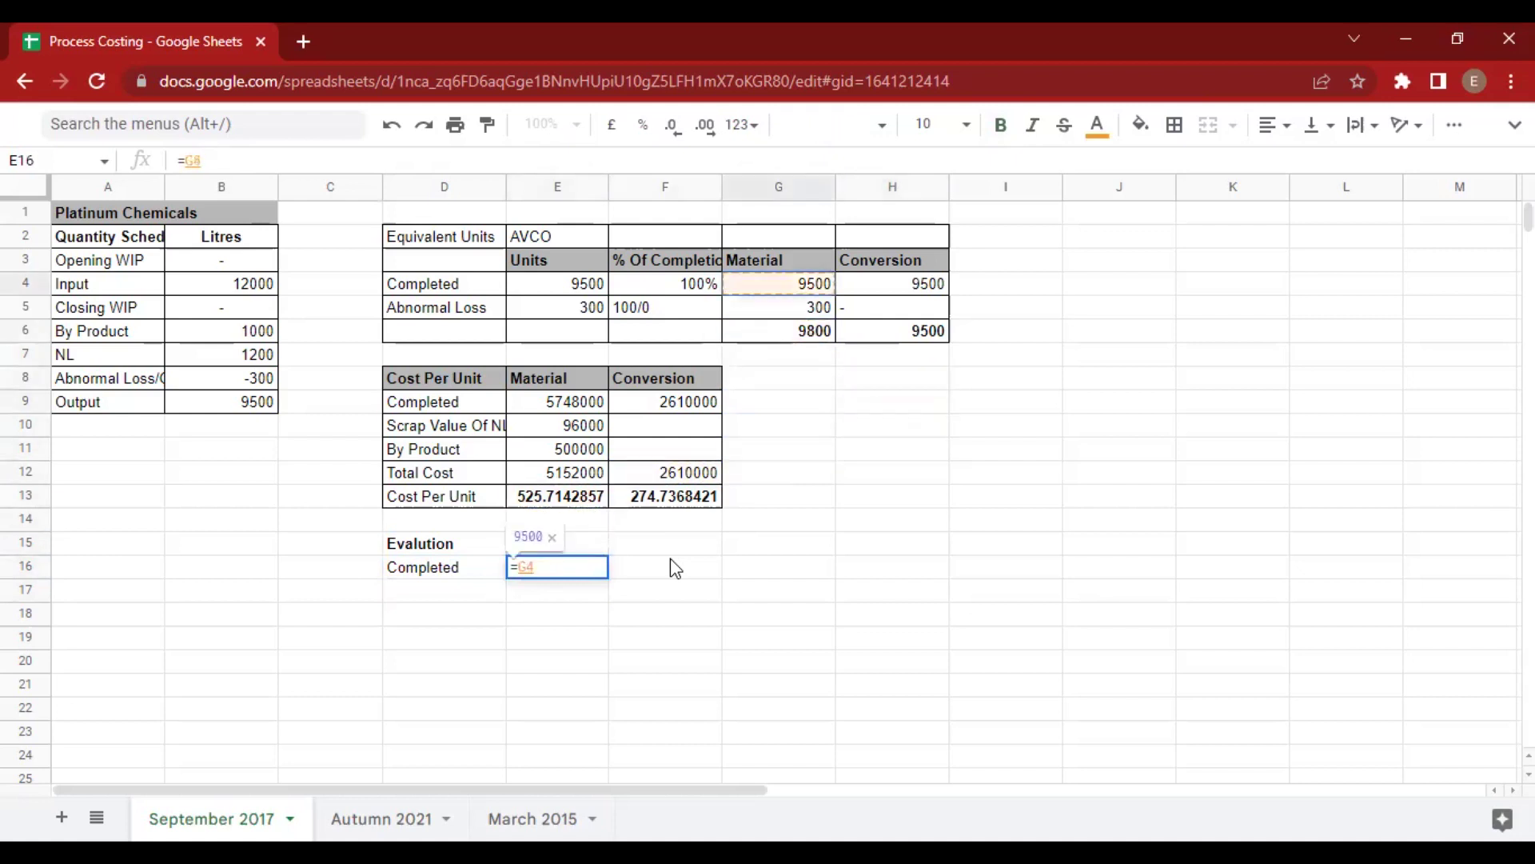
text(*)
key(Escape)
Add the material and conversion costs per unit in G13 with =SUM(E13:F13) and make the result bold.
key(Right)
key(Right)
key(Right)
key(Up)
key(Up)
key(Left)
key(Up)
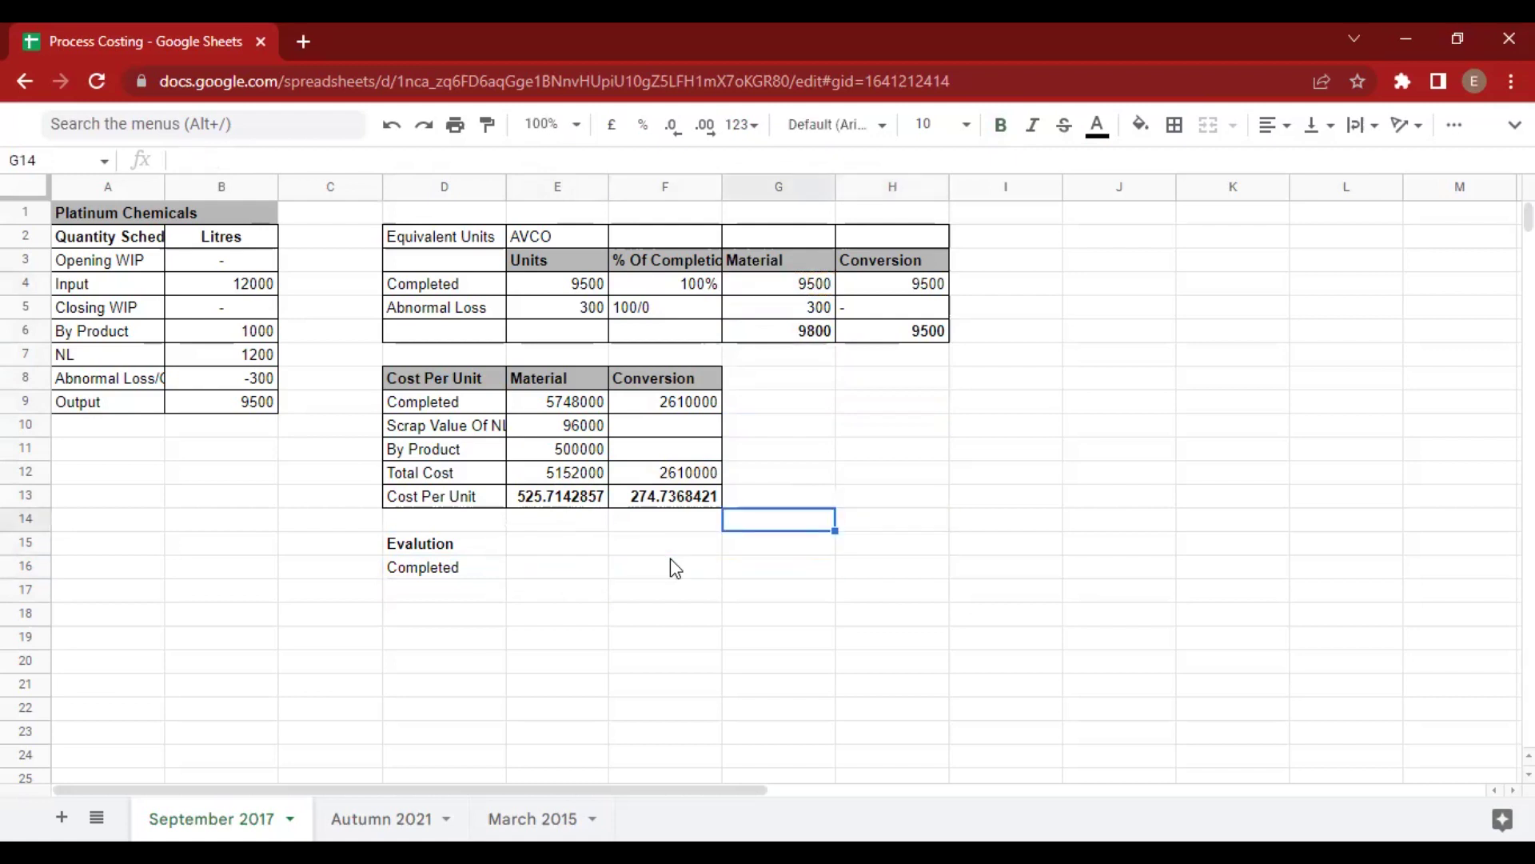
text(=SUM()
key(Left)
key(shift+Left)
key(Return)
key(Up)
key(Up)
key(Right)
key(Down)
key(Left)
key(ctrl+b)
Calculate the value of completed units in E16 with =G4*G13, multiplying completed material units by total cost per unit.
key(Down)
key(Down)
key(Left)
key(Left)
key(Down)
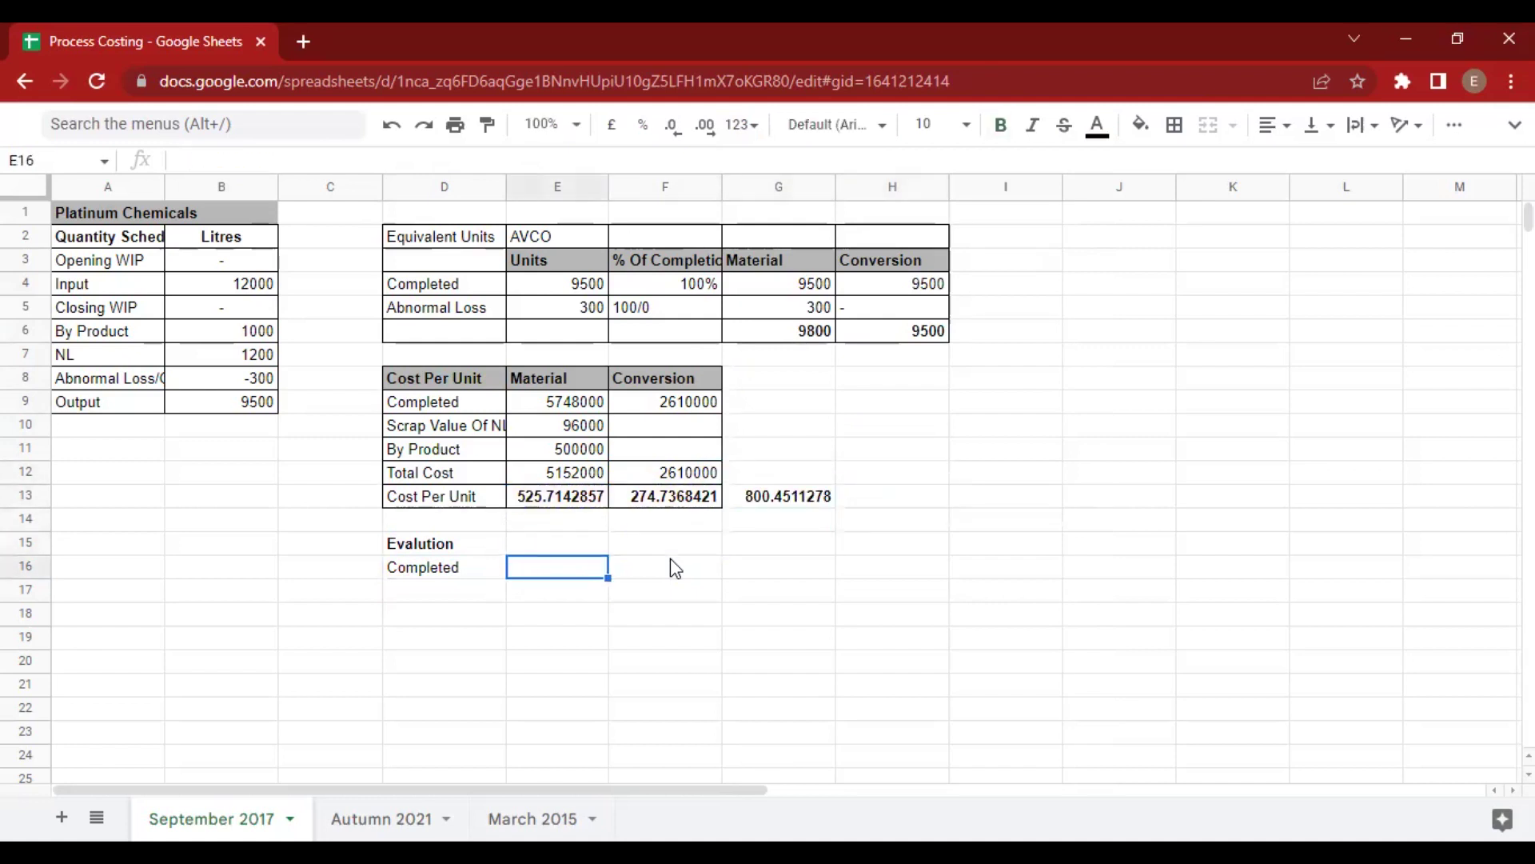
text(=)
key(Up)
key(Right)
key(Up)
key(Up)
key(Up)
key(Up)
key(Up)
key(Up)
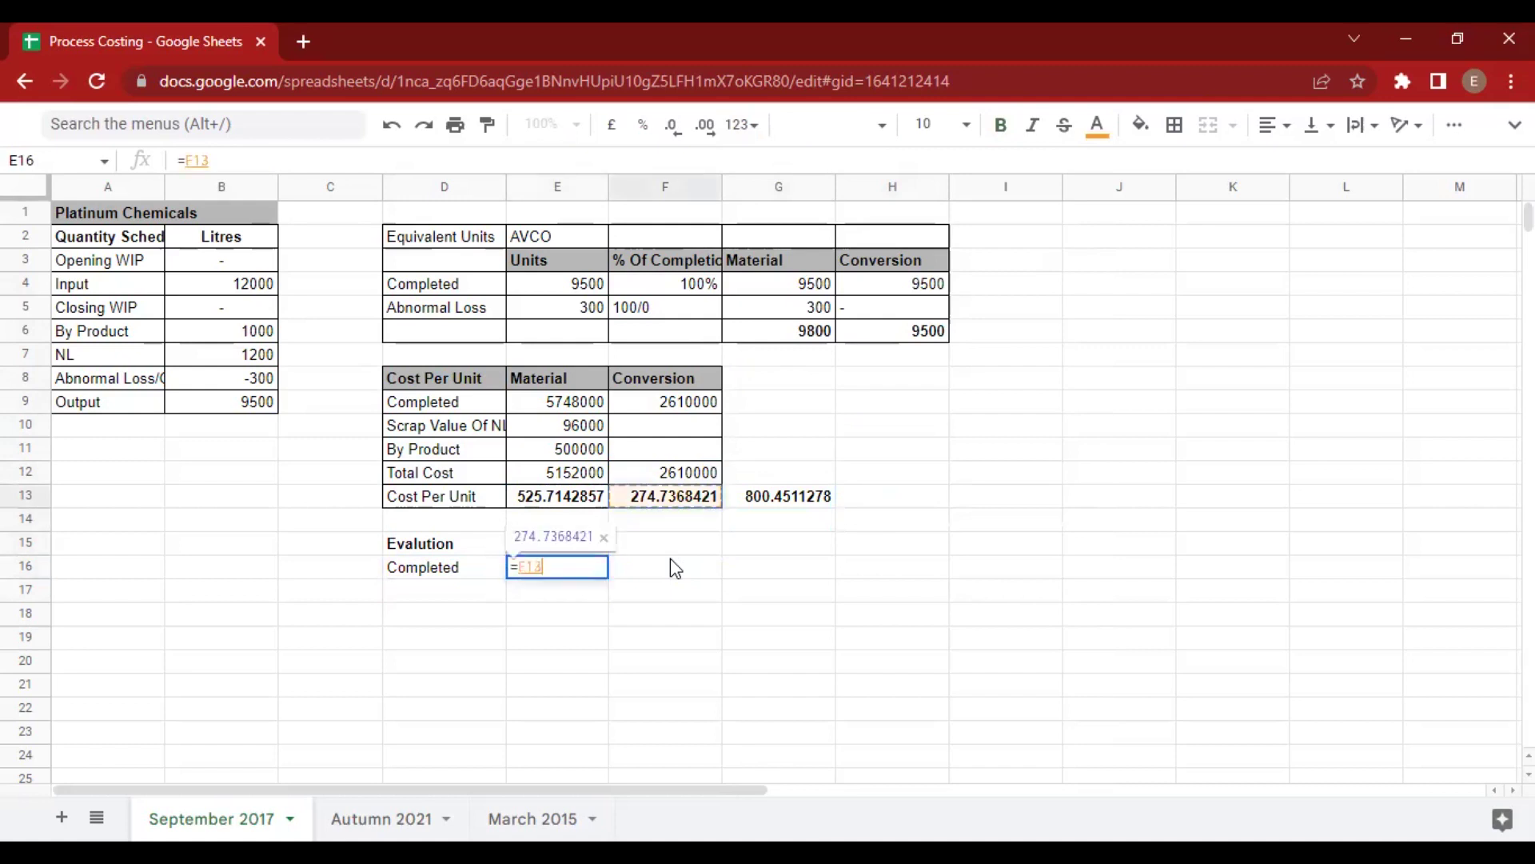
key(Right)
key(Up)
key(Up)
key(Up)
key(Up)
key(Up)
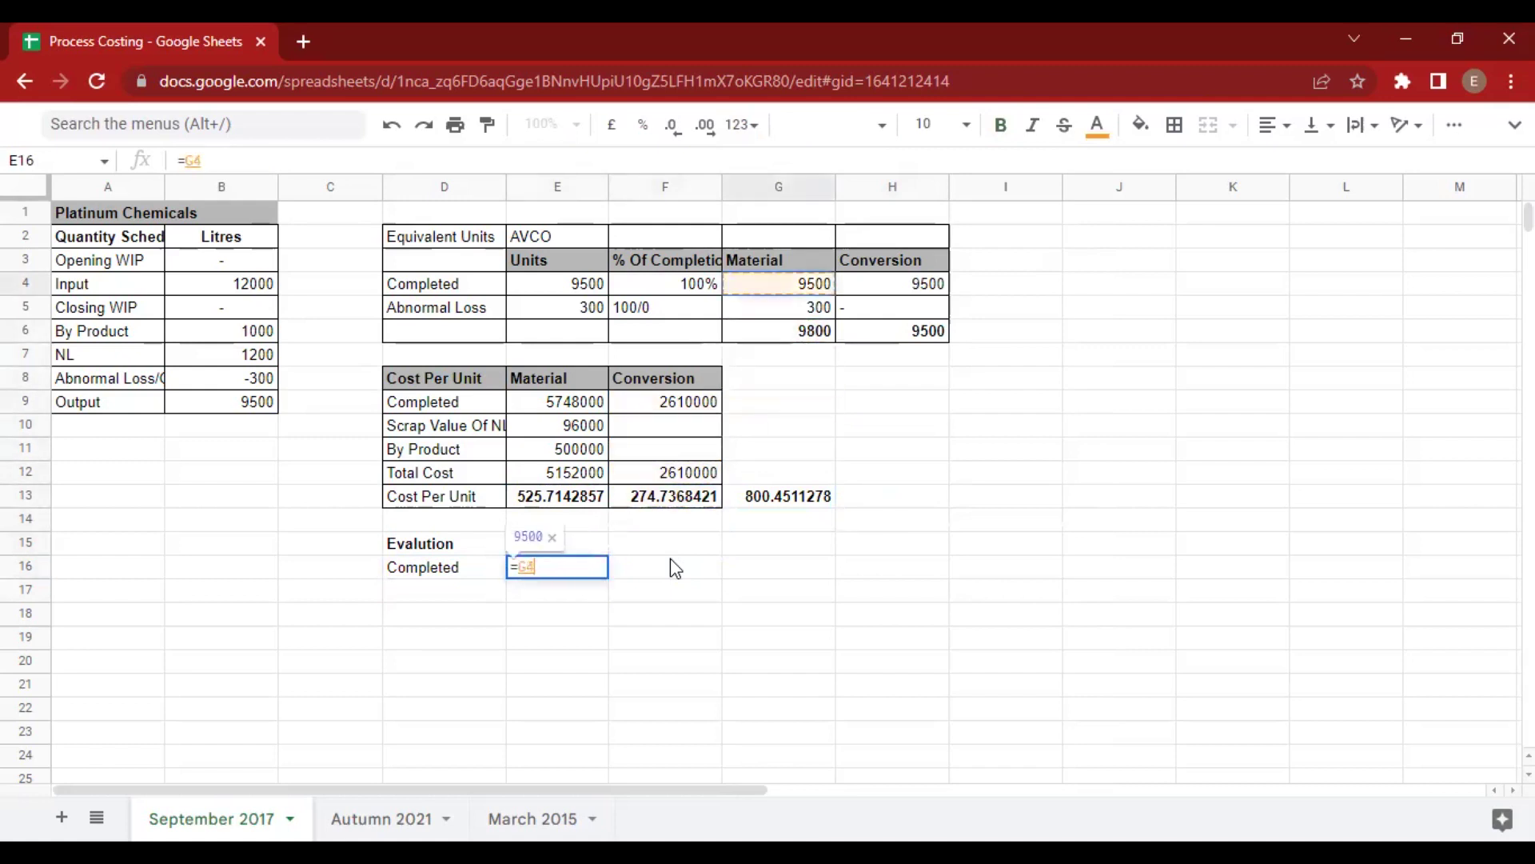
text(*)
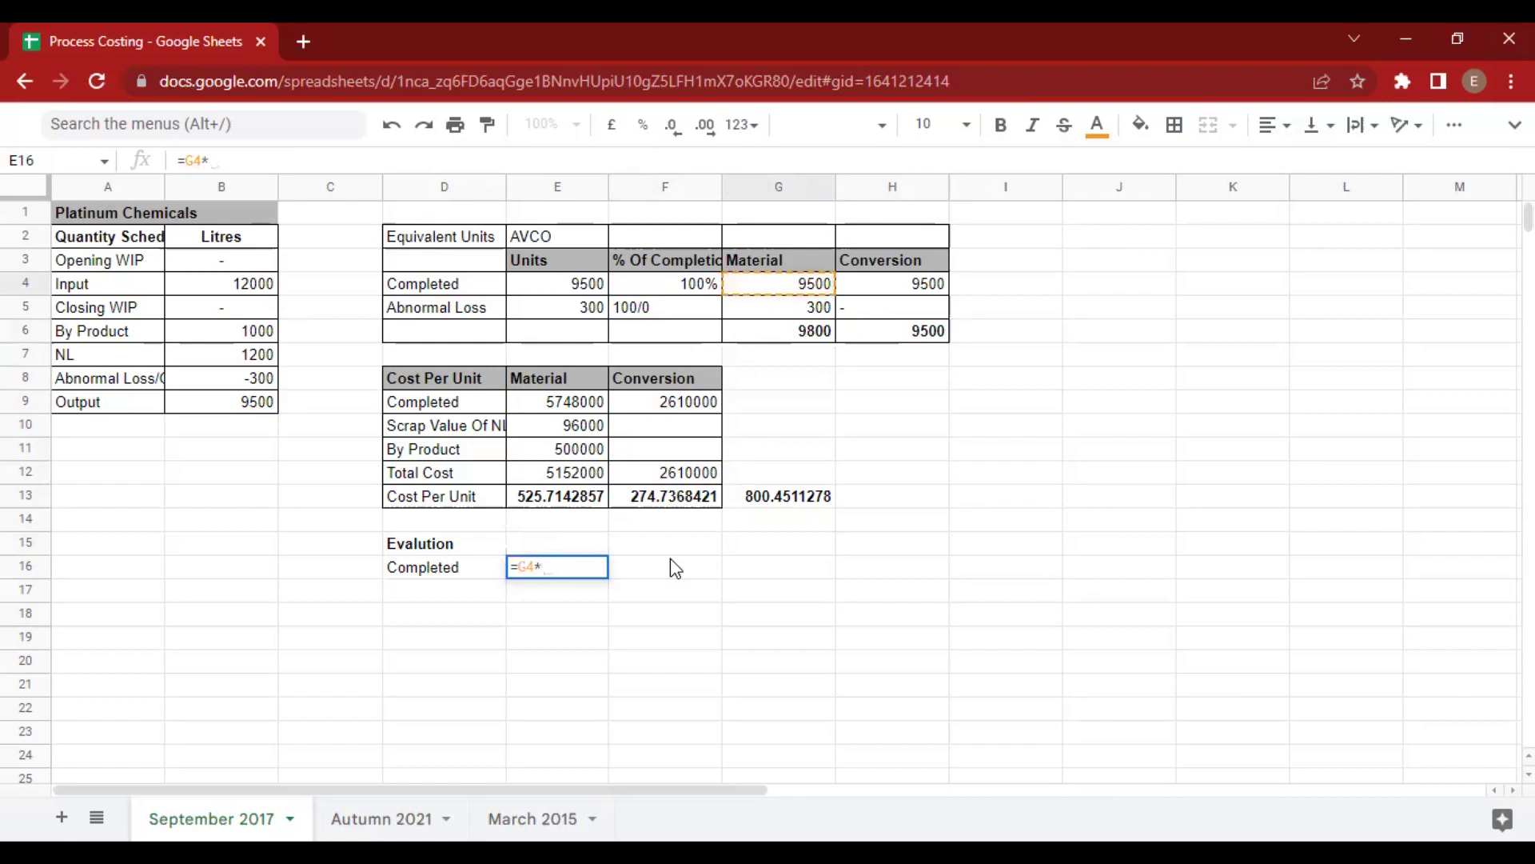
key(Up)
key(Right)
key(Right)
key(Up)
key(Up)
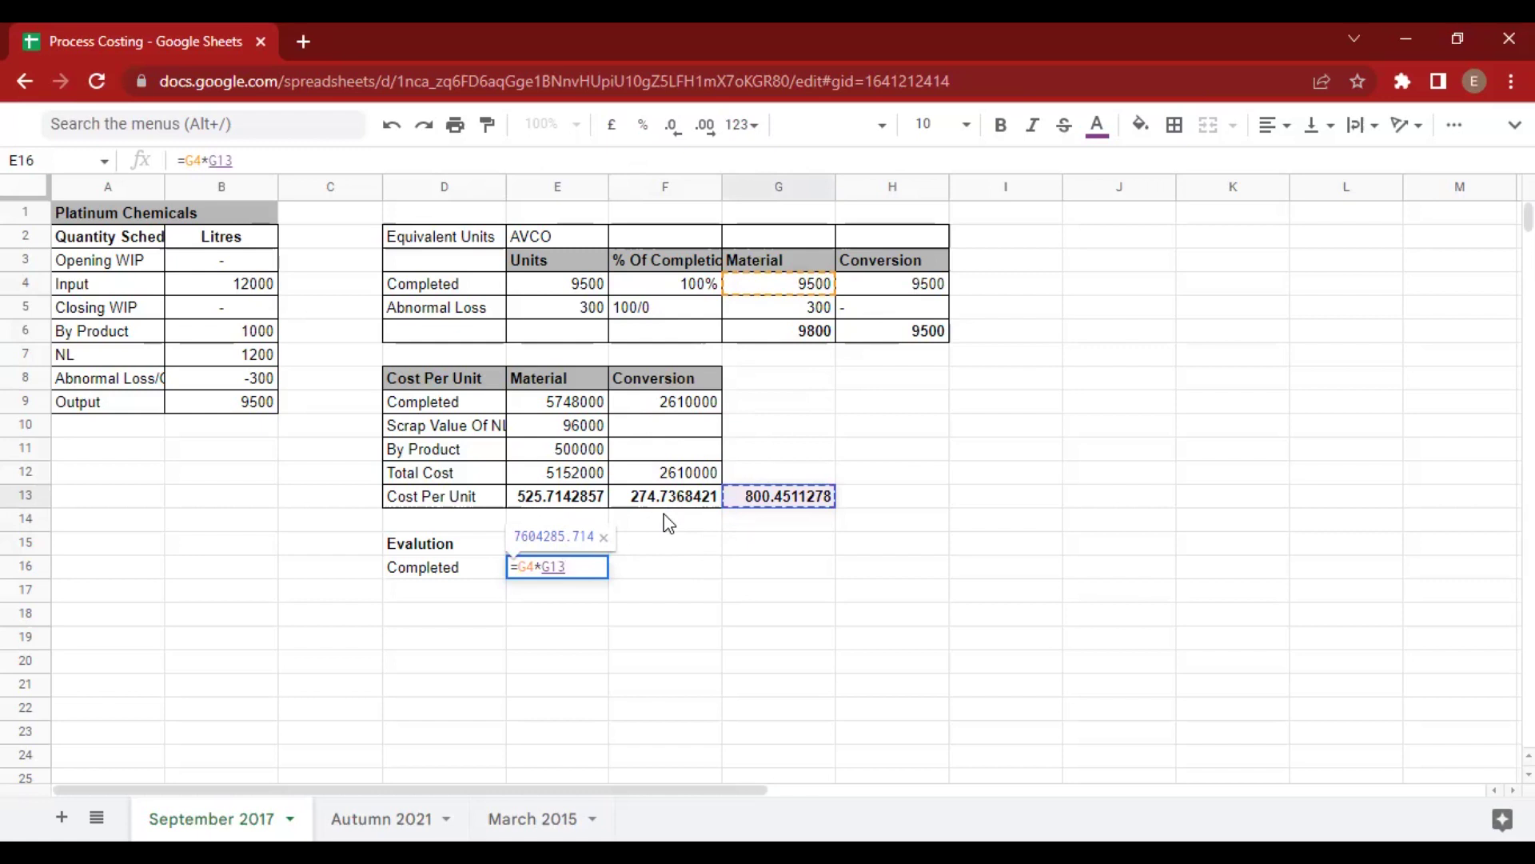
key(Return)
Make the Completed value in E16 bold and apply all borders to the Evalution table in D15:E16.
click(565, 569)
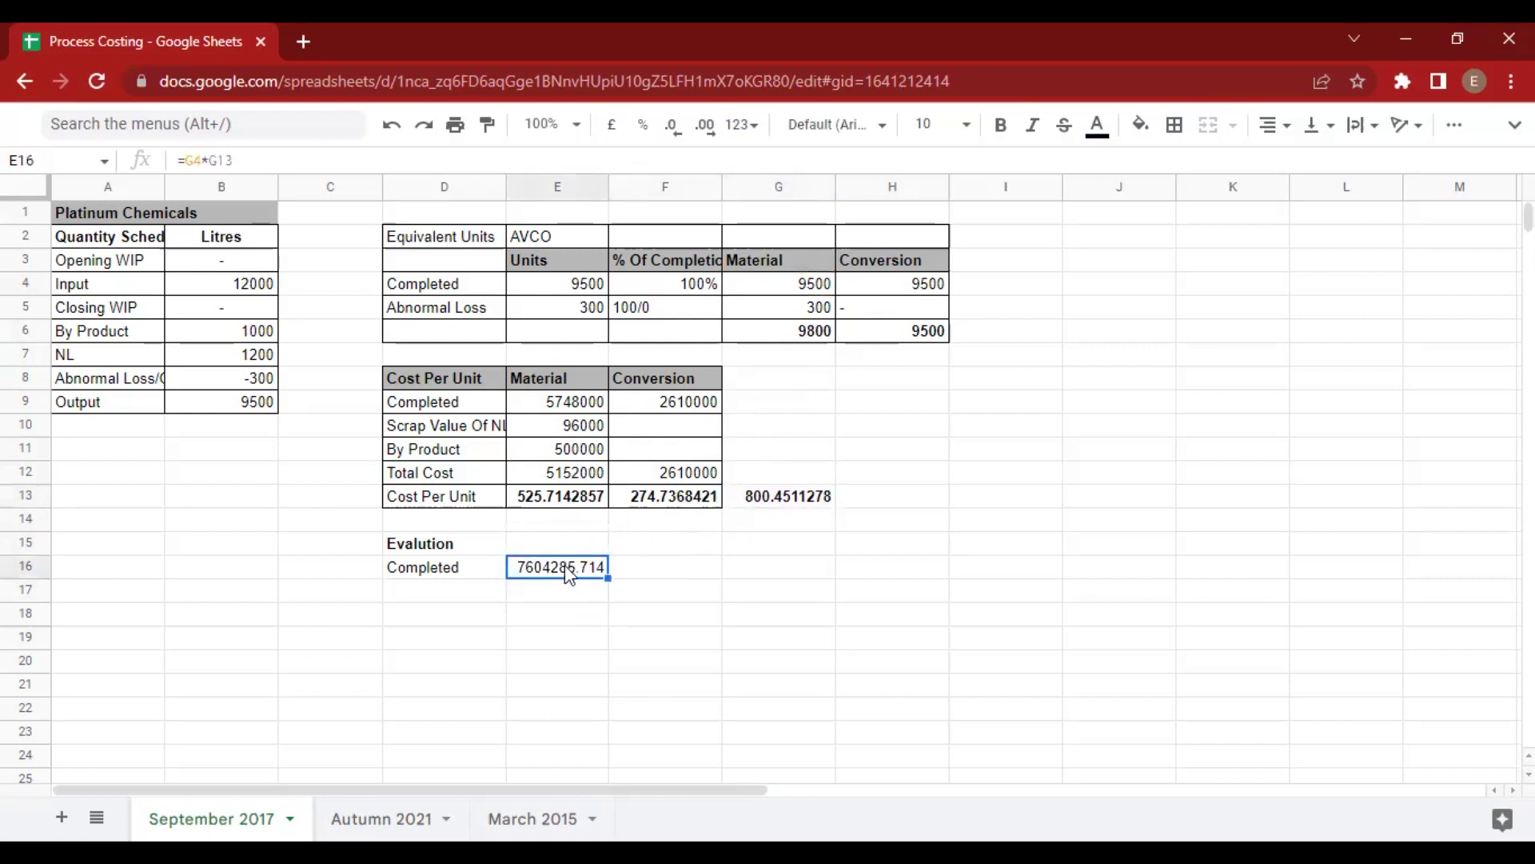
key(ctrl+b)
Move the Cost Per Unit and Evalution tables from D8:G16 to the range starting at I8.
drag(431, 378, 789, 576)
key(ctrl+c)
click(972, 381)
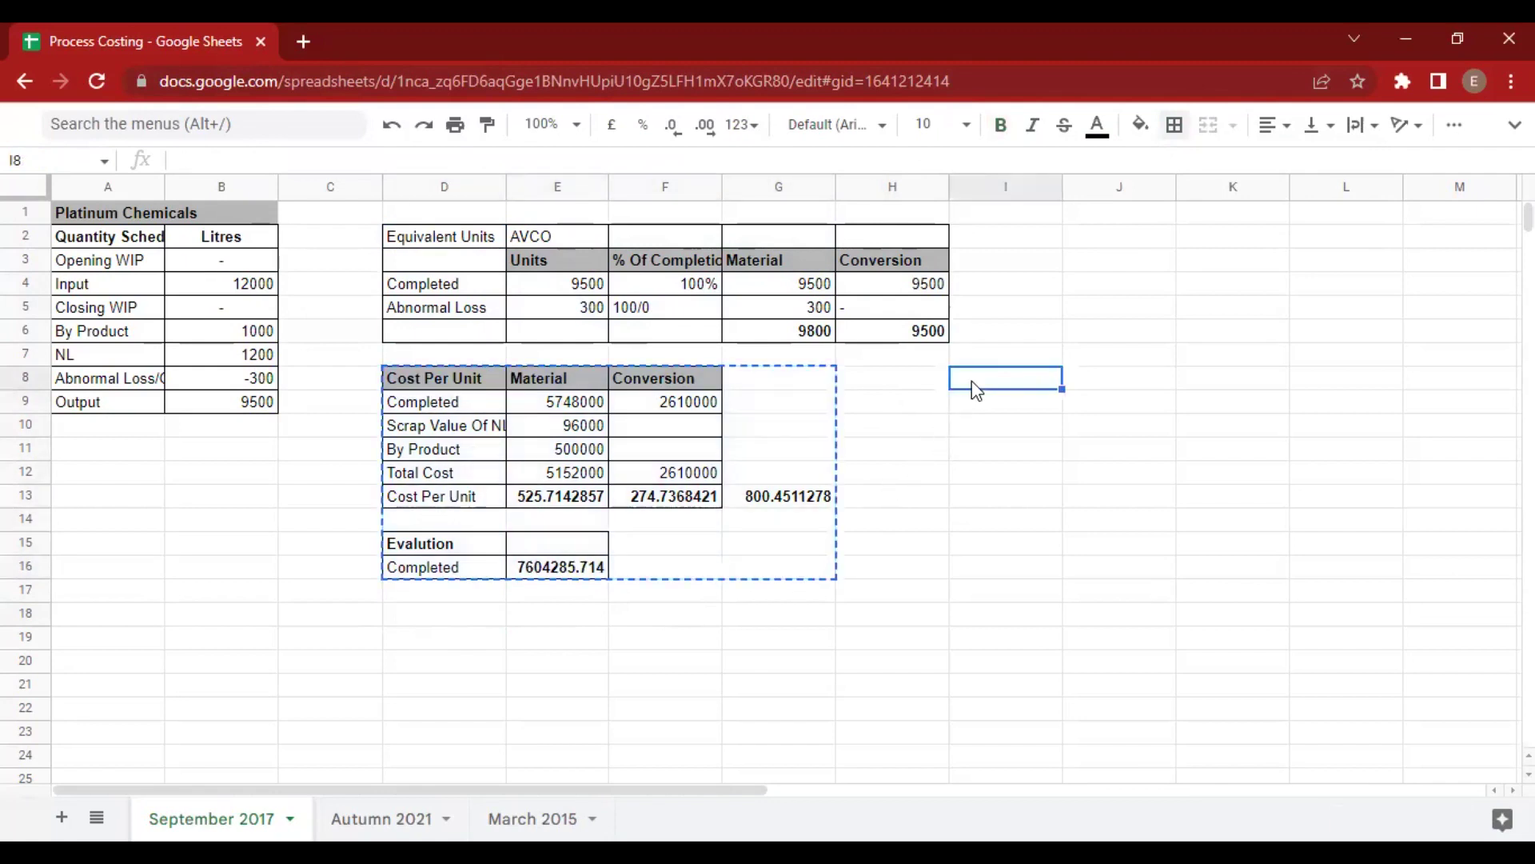
key(ctrl+v)
Move the Equivalent Units table from D2:H6 to A11, below the quantity schedule.
drag(444, 240, 862, 352)
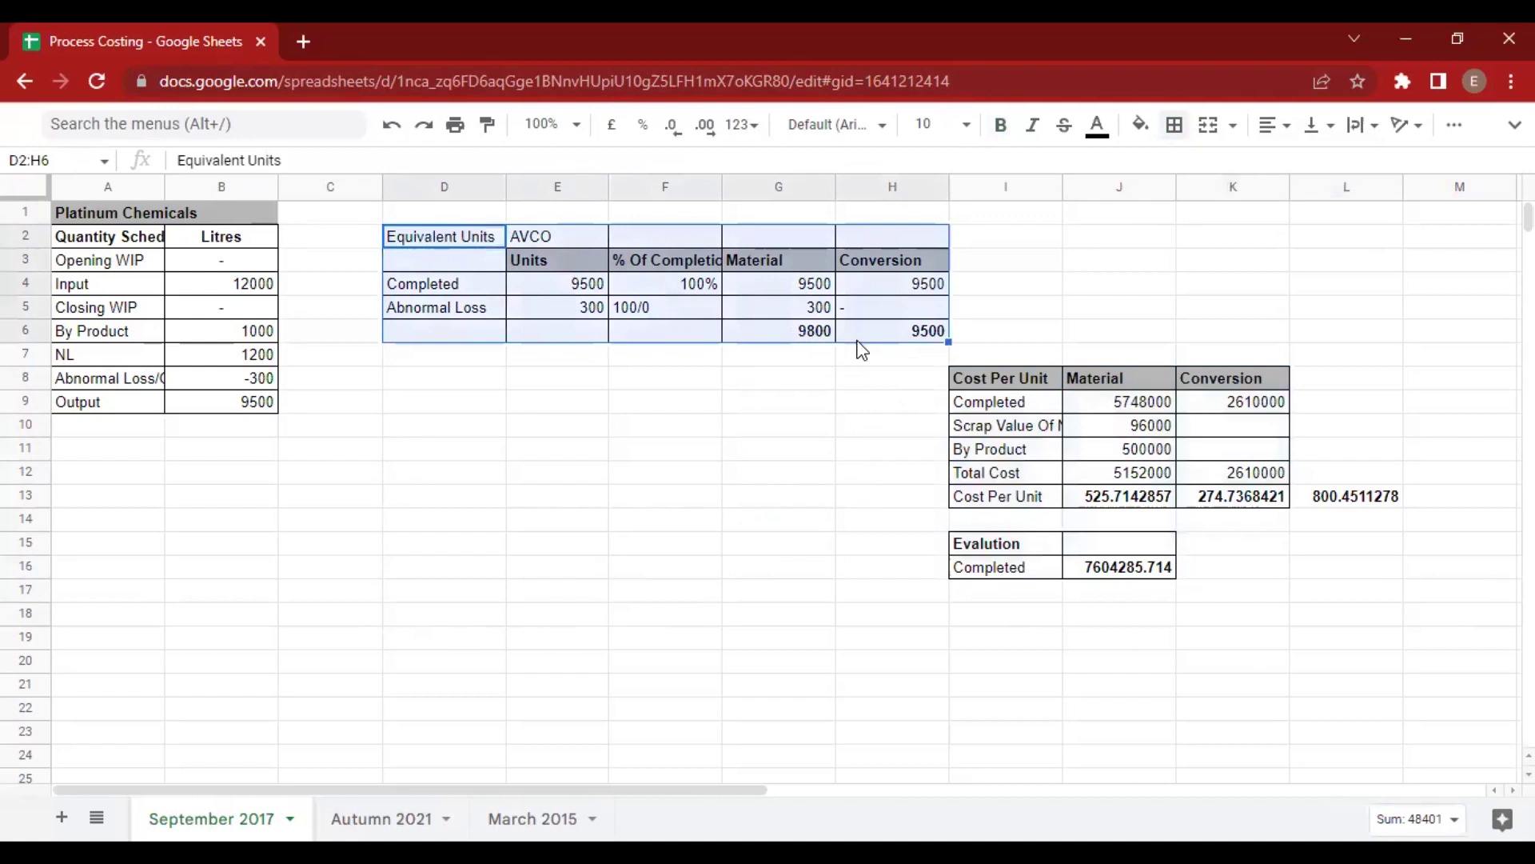
key(ctrl+c)
click(86, 462)
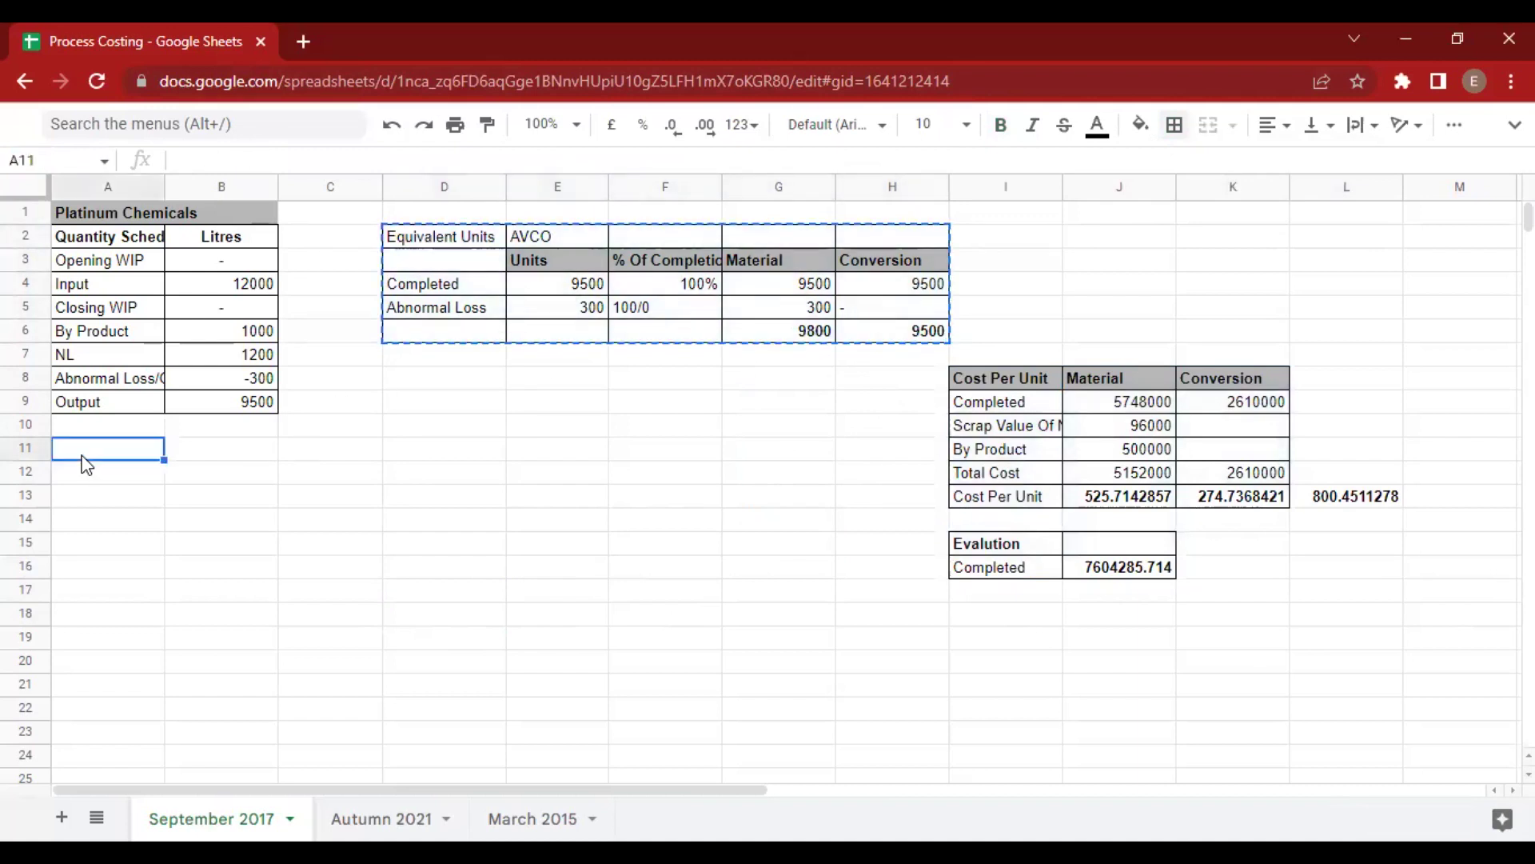
key(ctrl+v)
Move the Cost Per Unit and Evalution tables from I8:L16 to A17, below the Equivalent Units table.
drag(974, 381, 1317, 573)
key(ctrl+c)
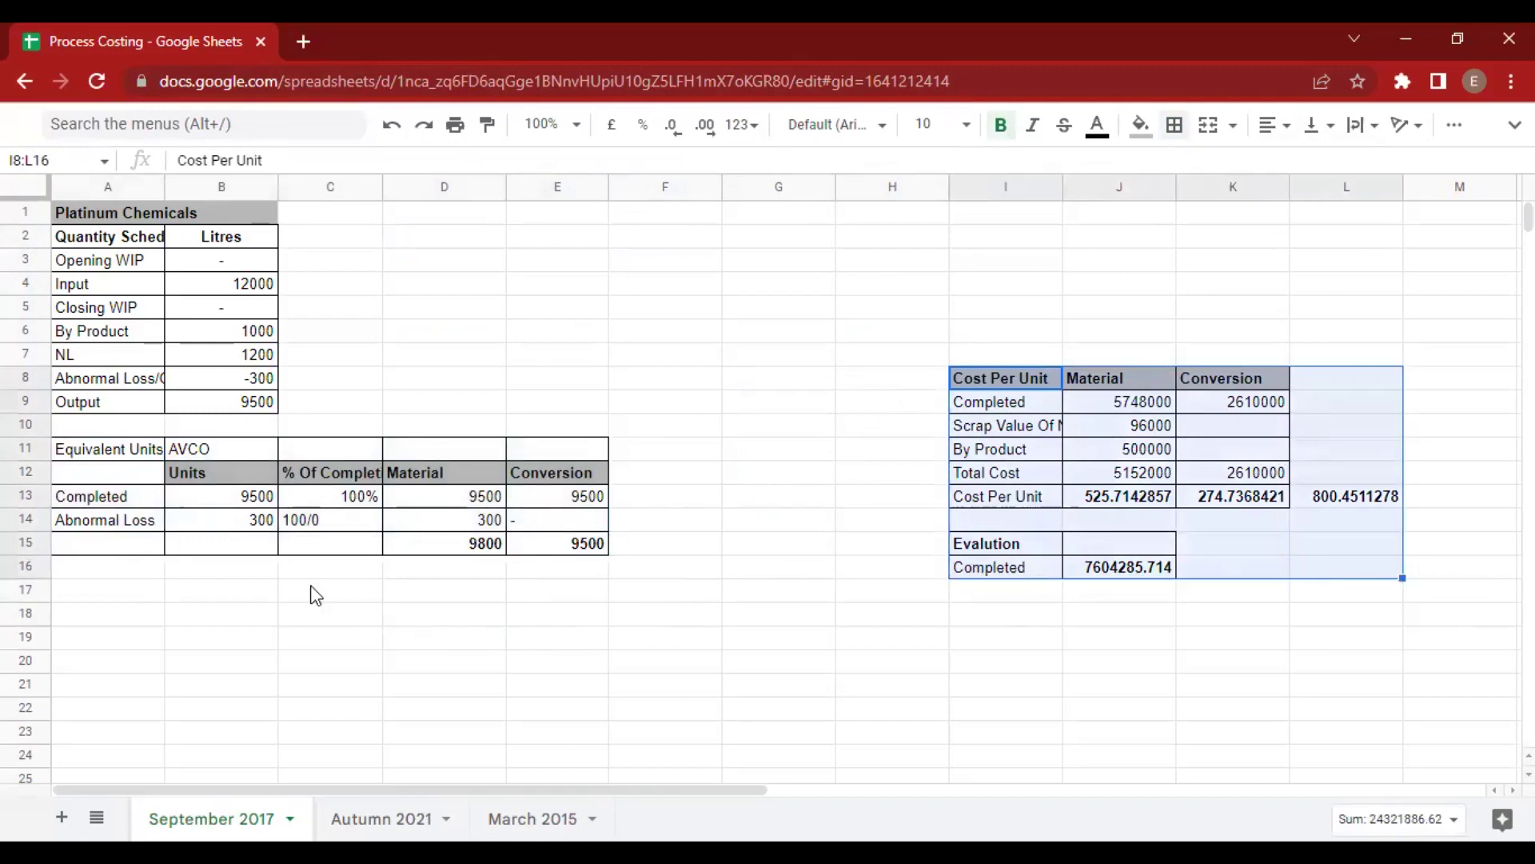
click(143, 594)
key(ctrl+v)
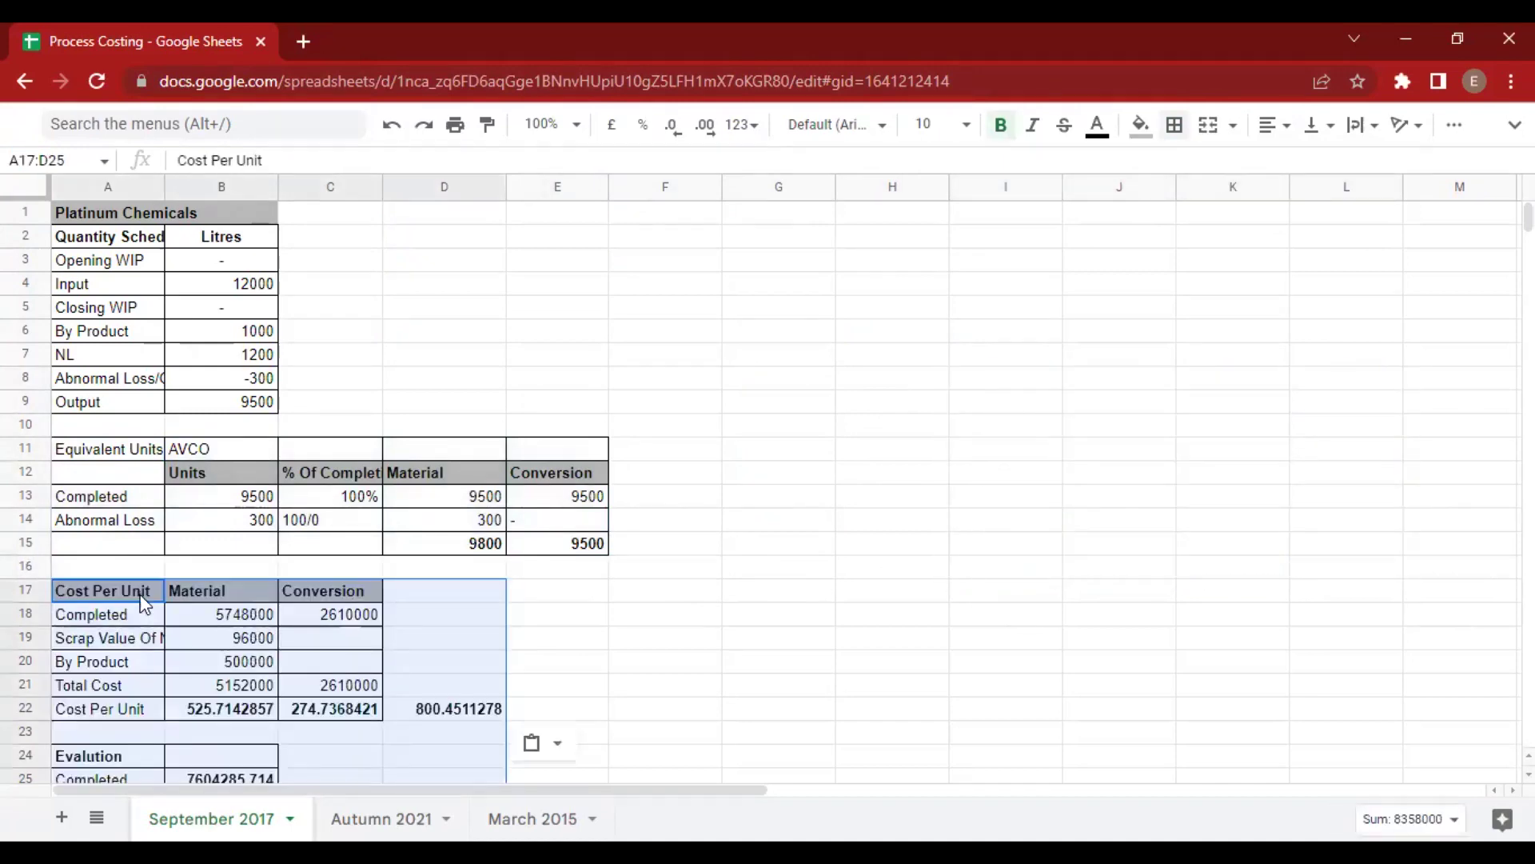
scroll(164, 594, down, 2)
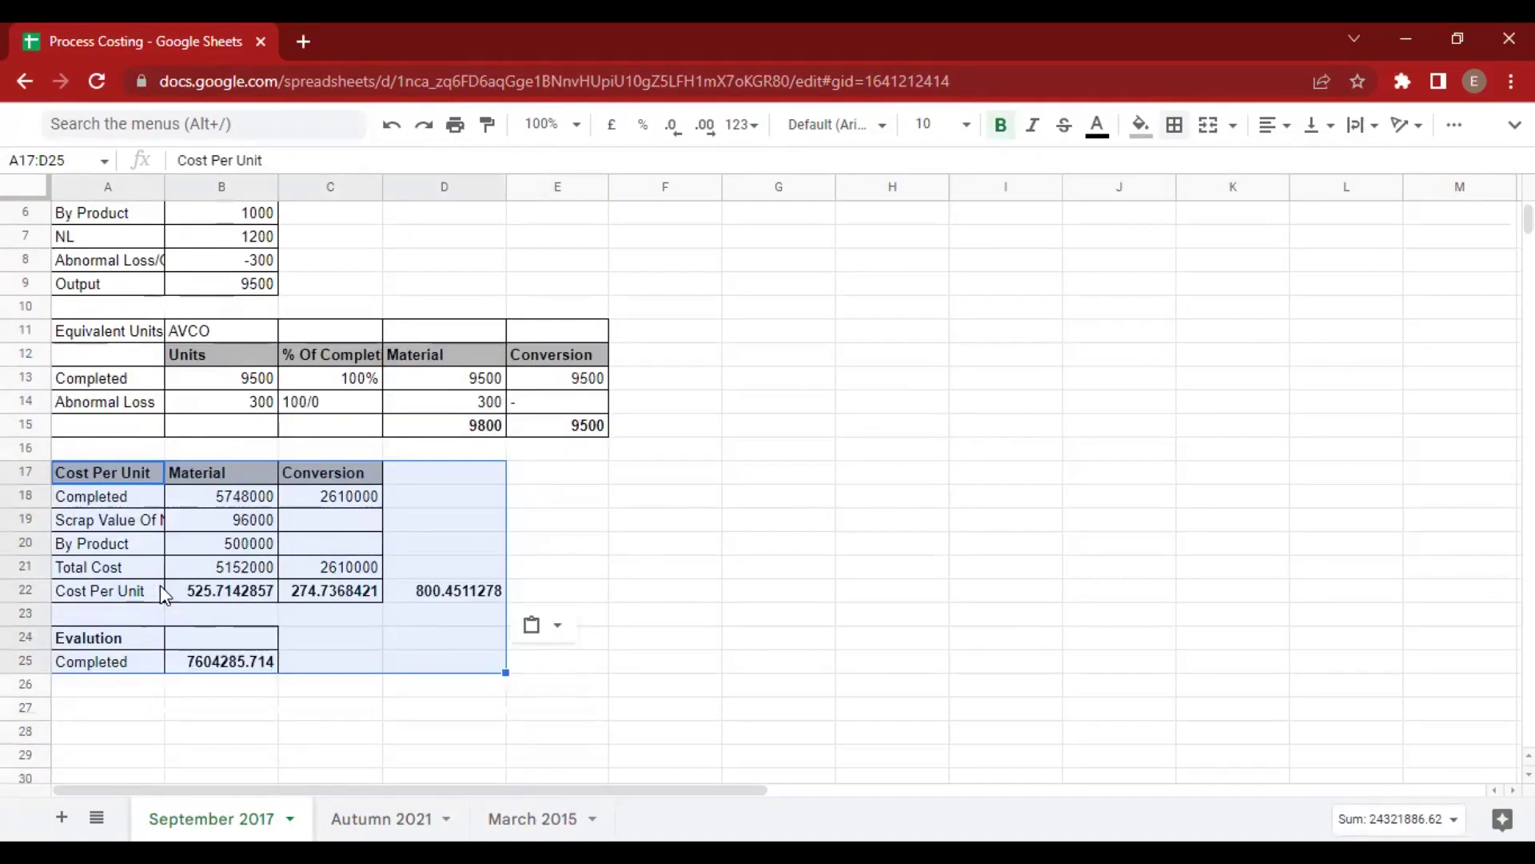
click(516, 523)
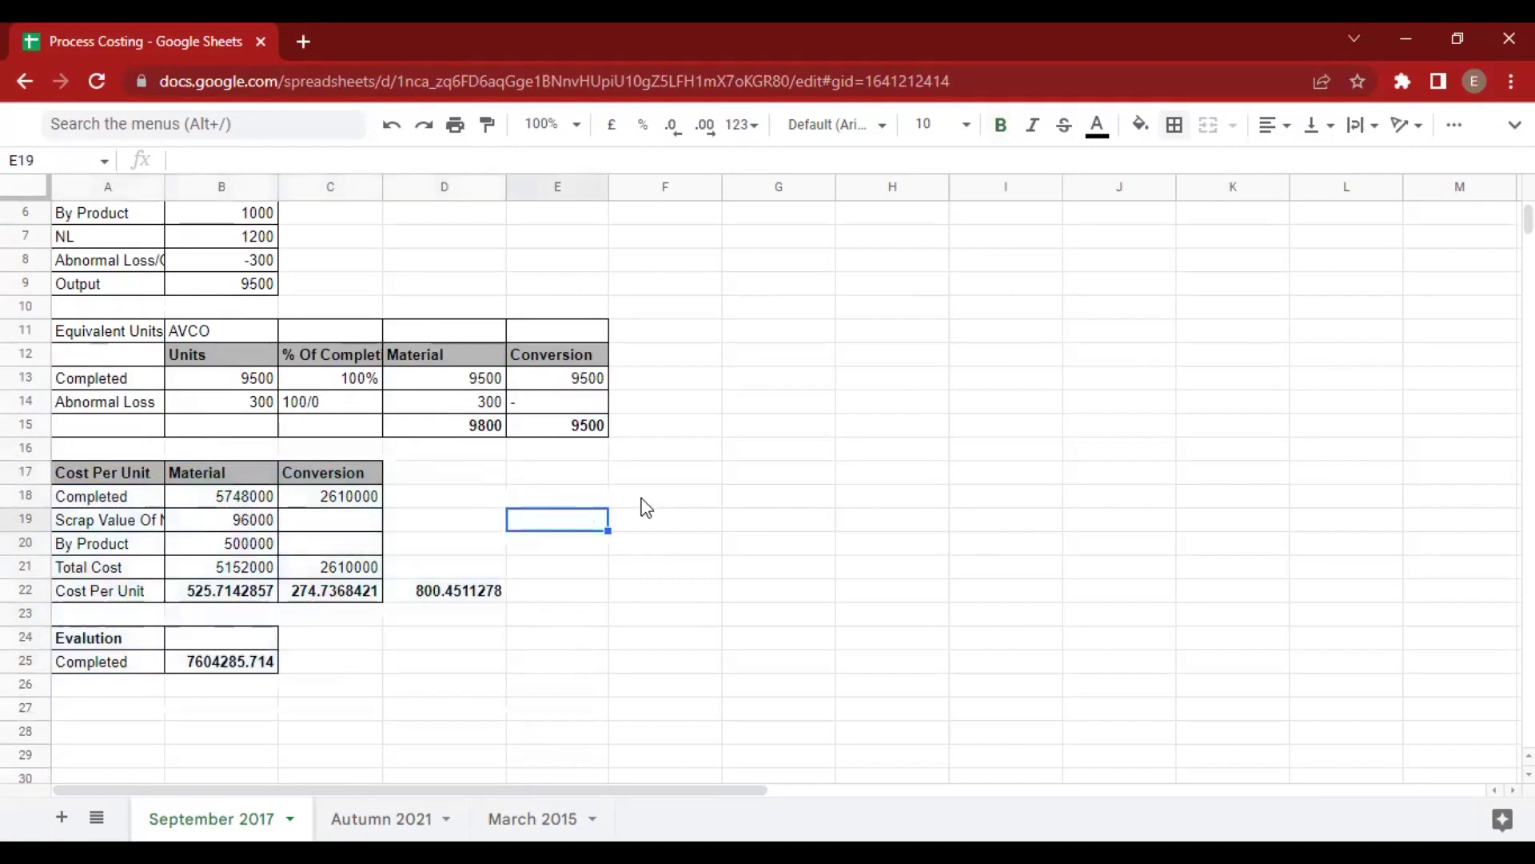
Enter a bold Total NRV heading in G16 and enlarge the browser view to 110%.
click(754, 453)
text(Tot)
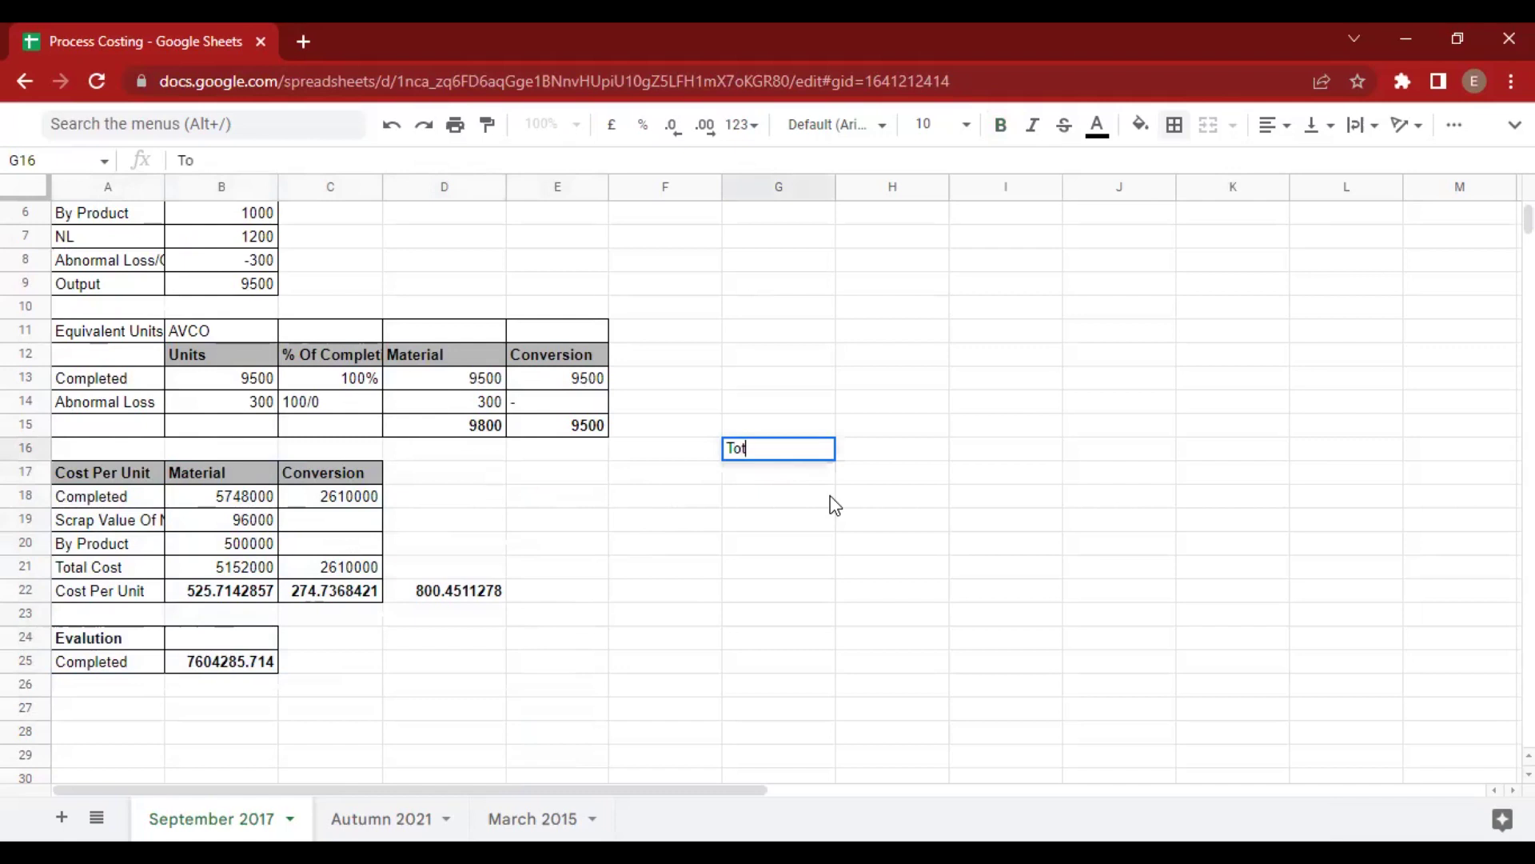
text(al NRV)
key(Return)
key(ctrl+plus)
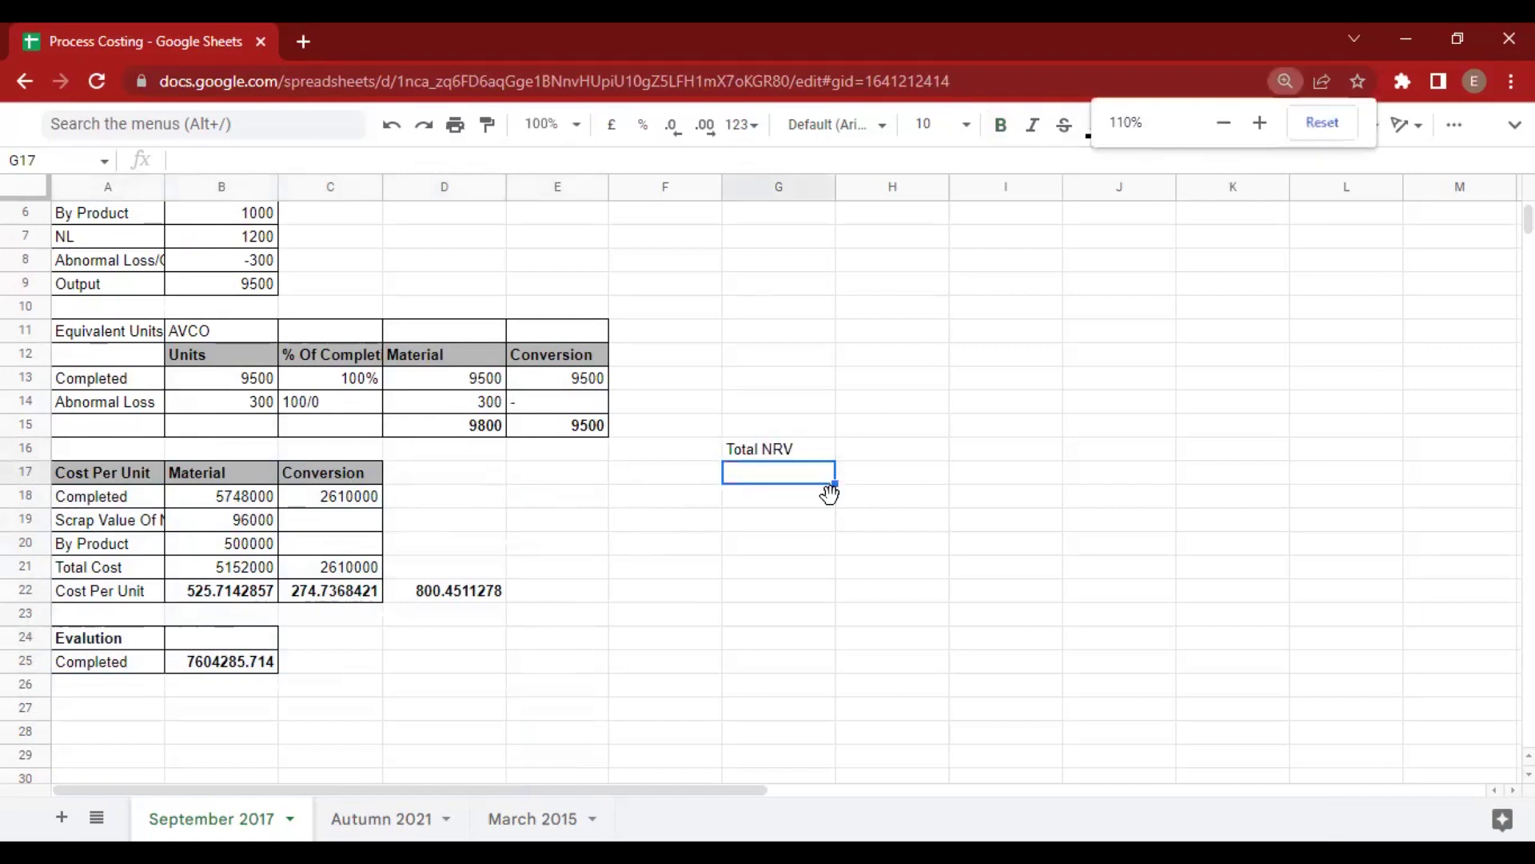
scroll(848, 512, down, 1)
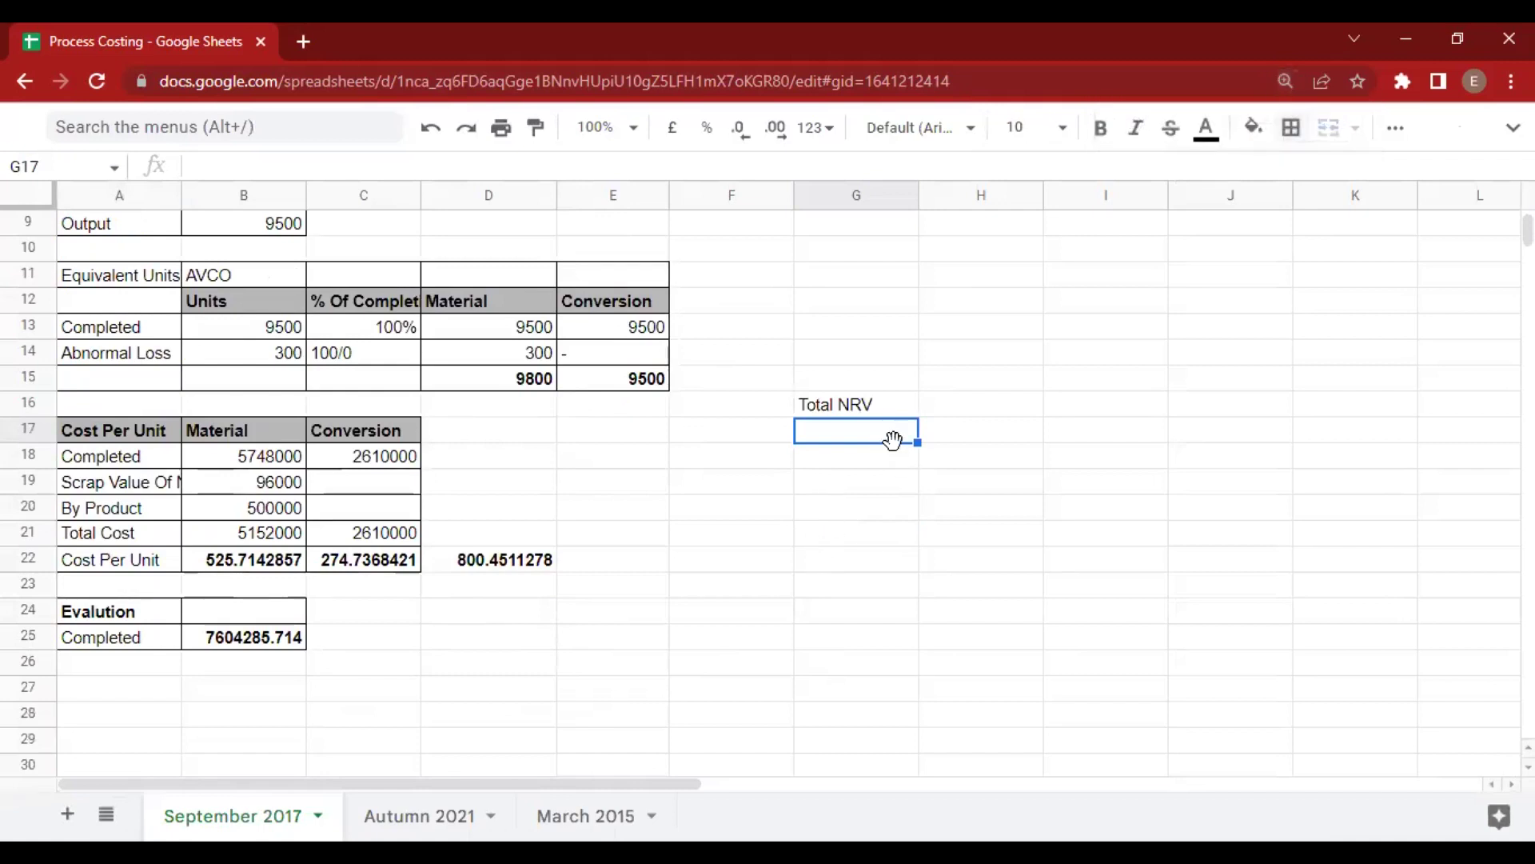
key(Up)
key(ctrl+b)
key(Down)
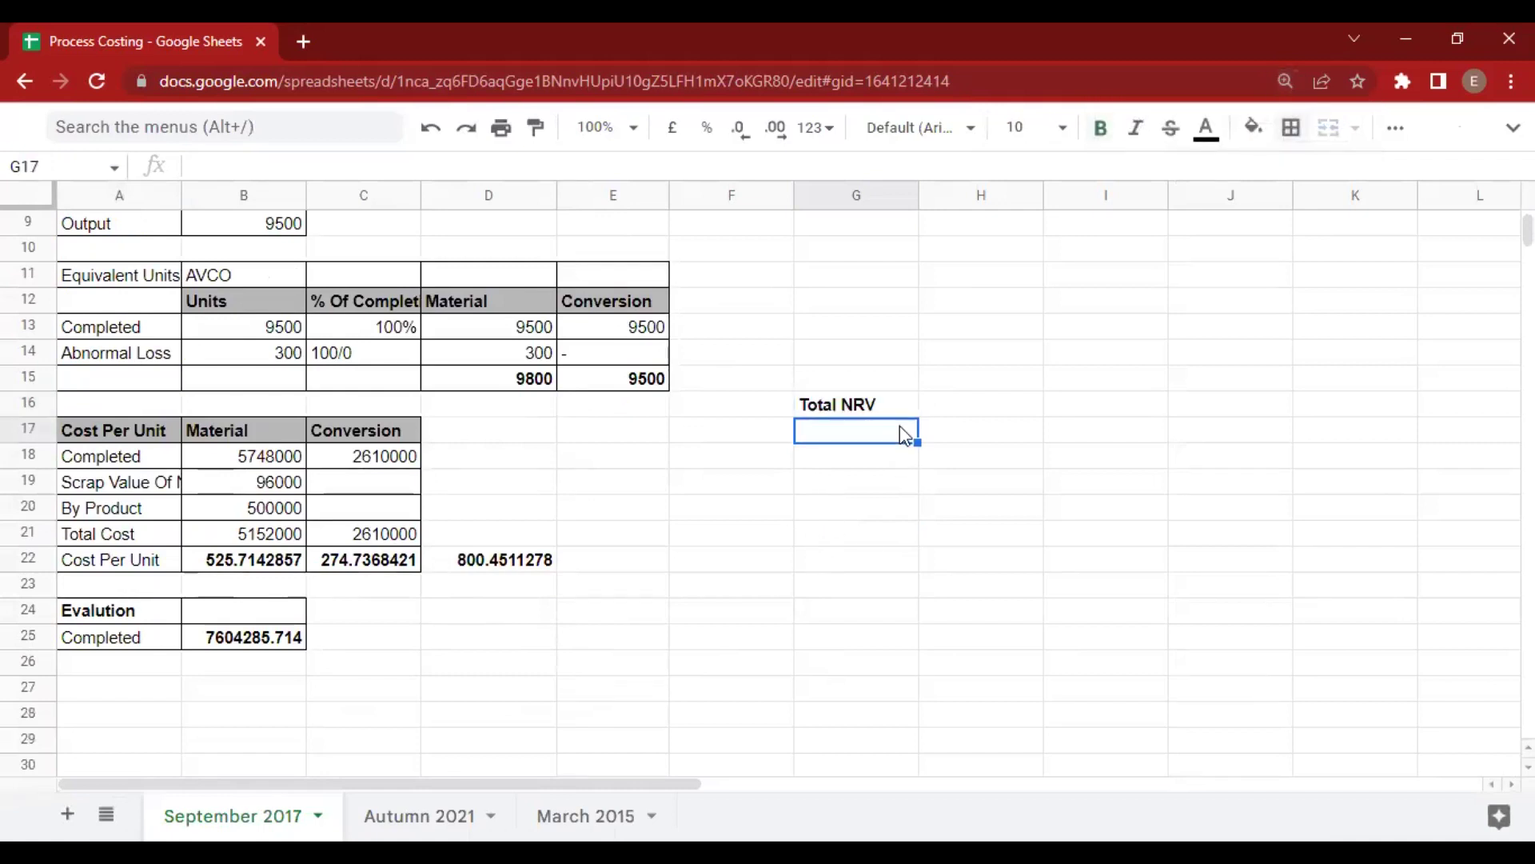
Enter the joint product labels J1 and J2 in G17:G18 and make them bold.
text(J1)
key(Return)
text(J2)
key(Return)
key(Up)
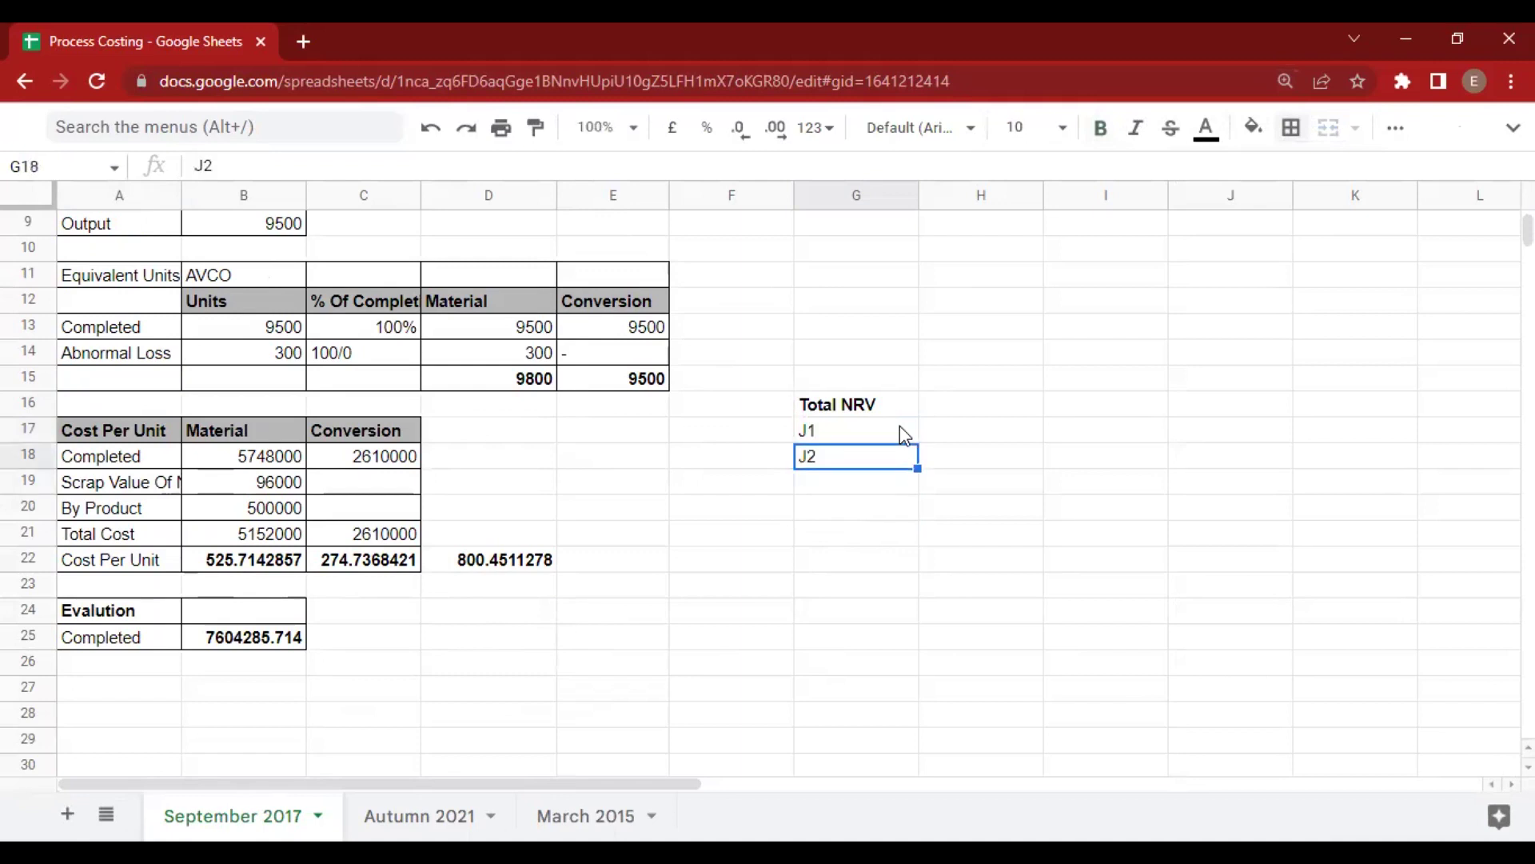
key(shift+Up)
key(ctrl+b)
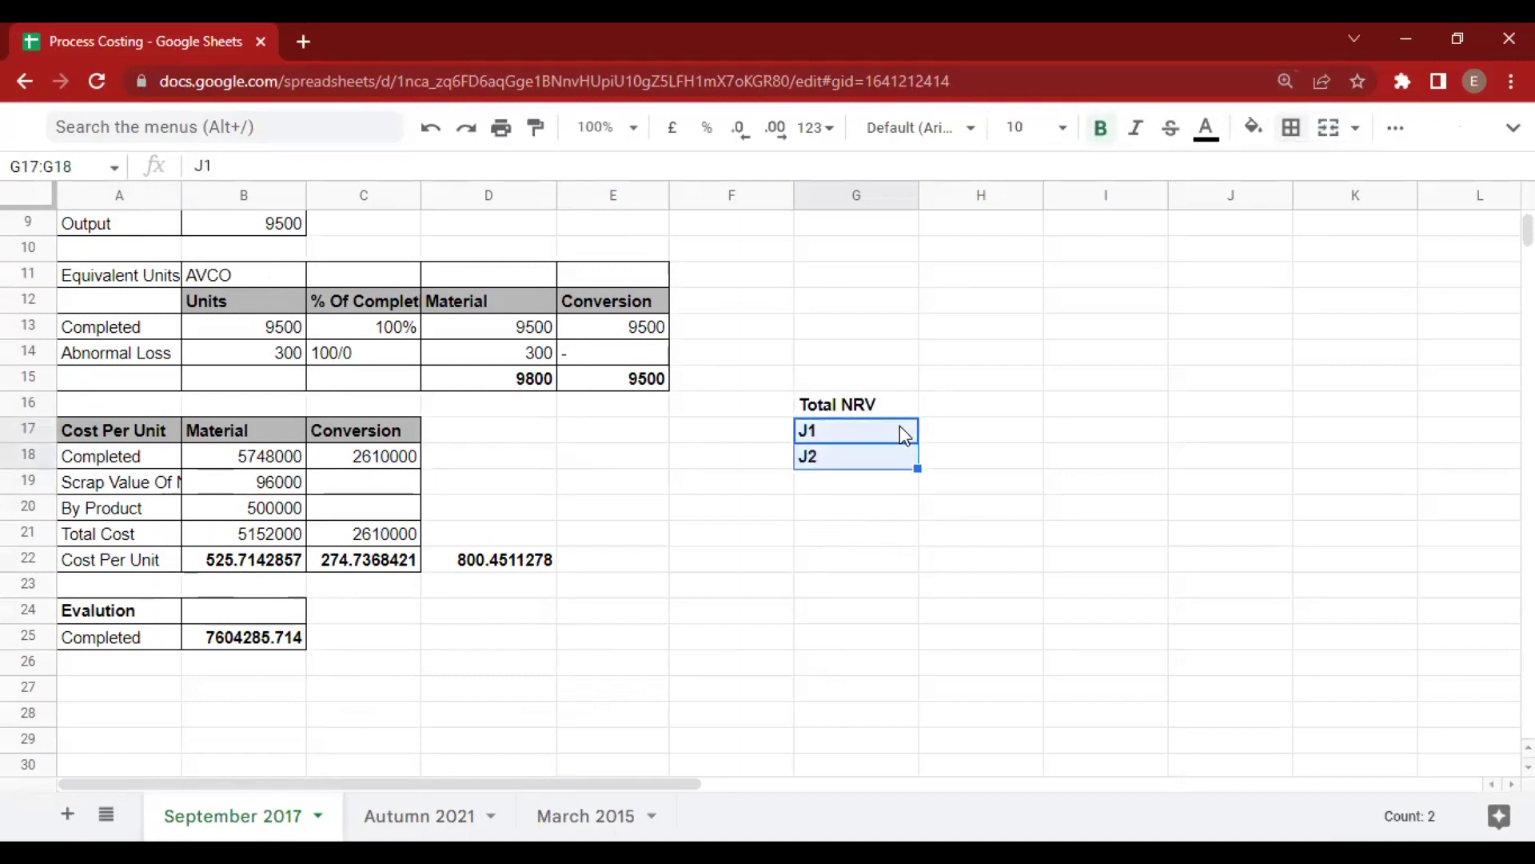
Switch to the costing question notes, review the joint products' production and sales details, and return to the spreadsheet.
key(alt+Tab)
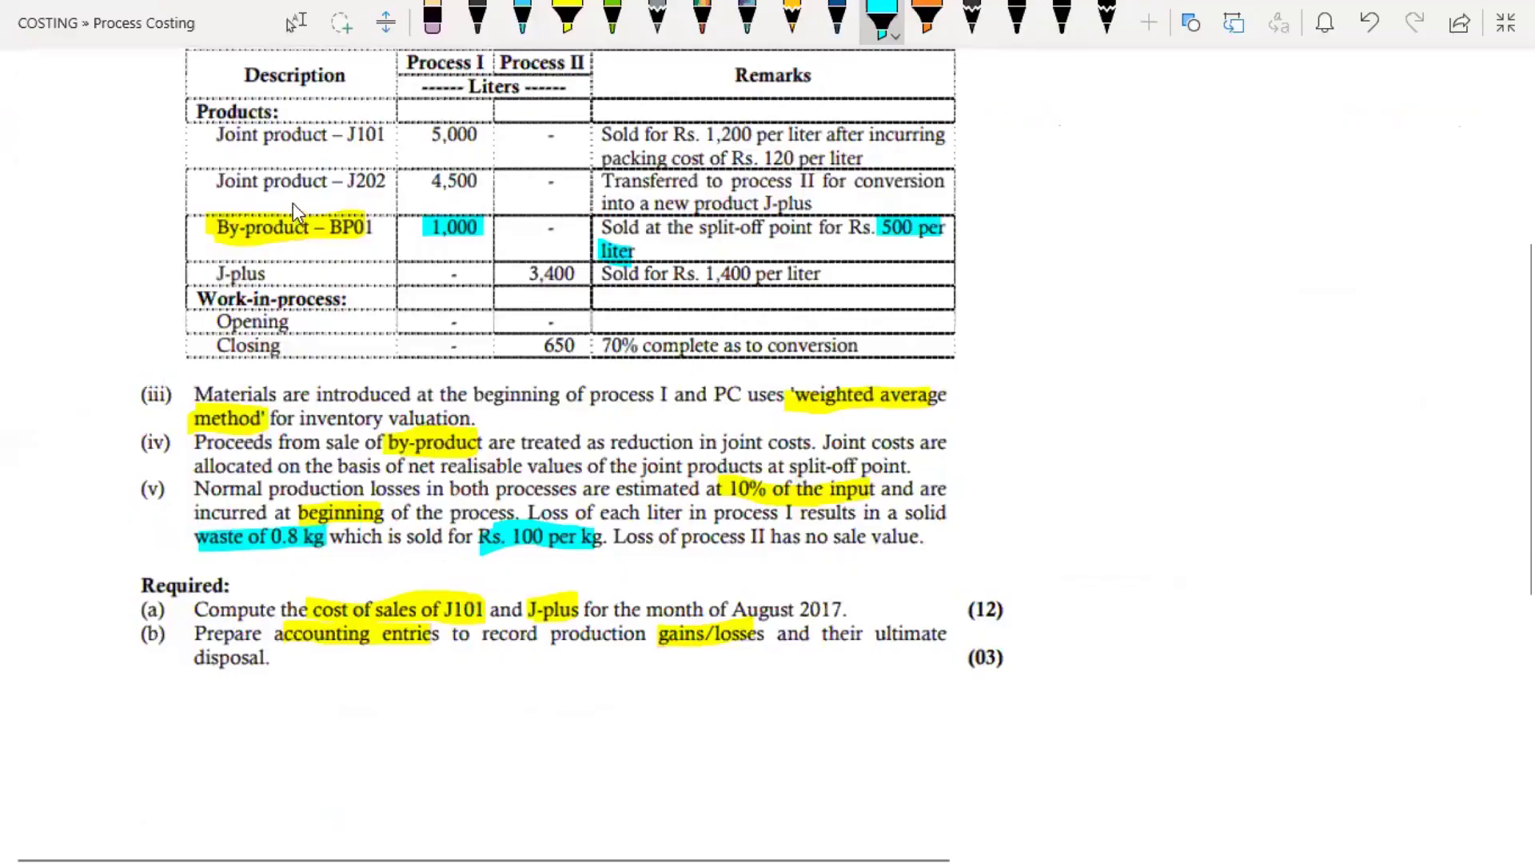
scroll(429, 172, up, 3)
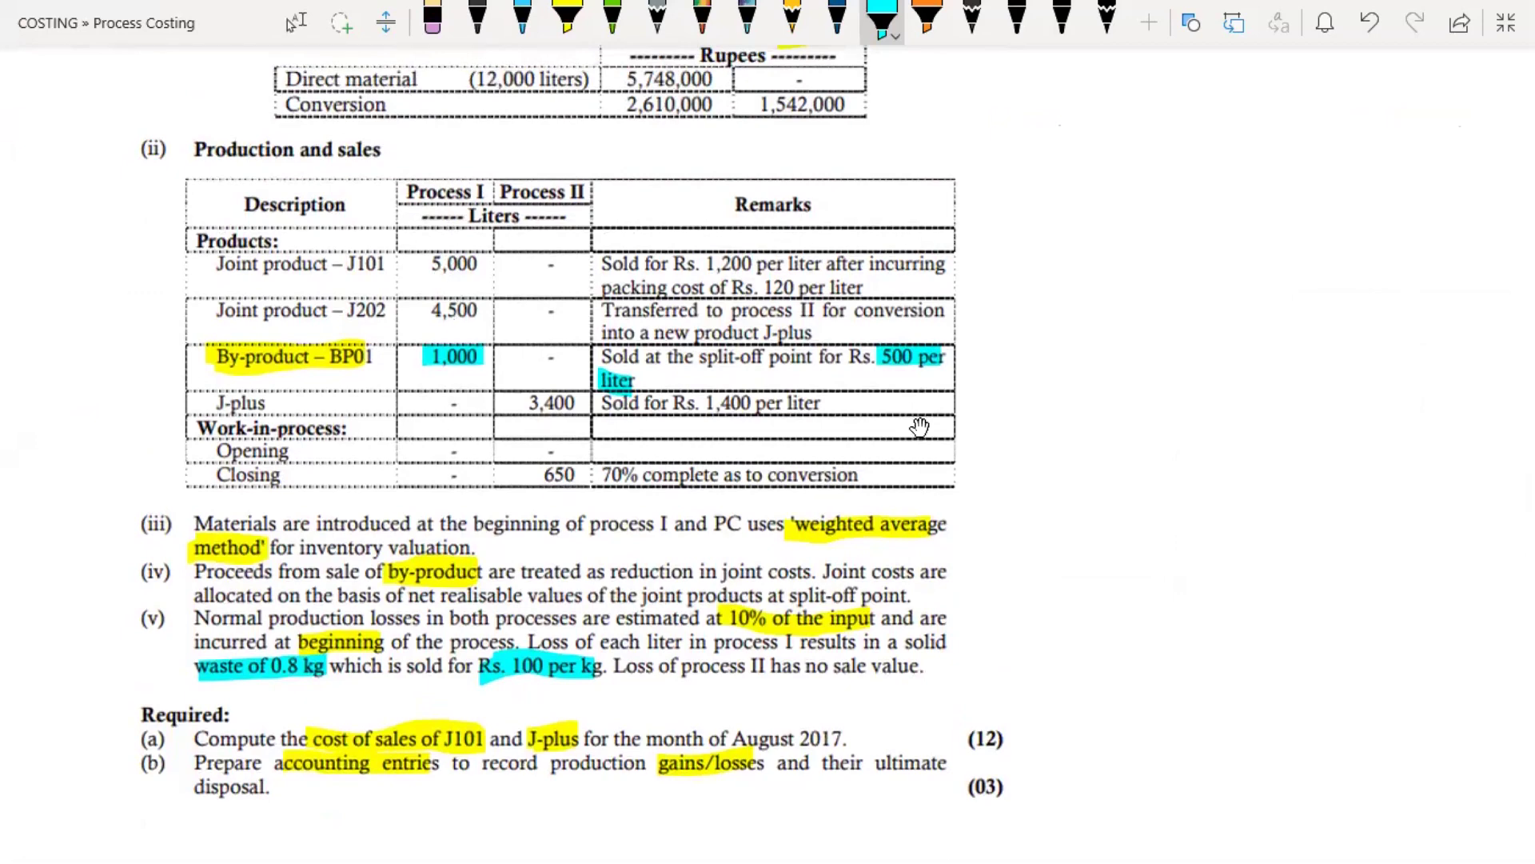
key(alt+Tab)
click(717, 568)
Add the row label Abnormal Loss in A26, under the Completed row of the Evalution table.
click(116, 664)
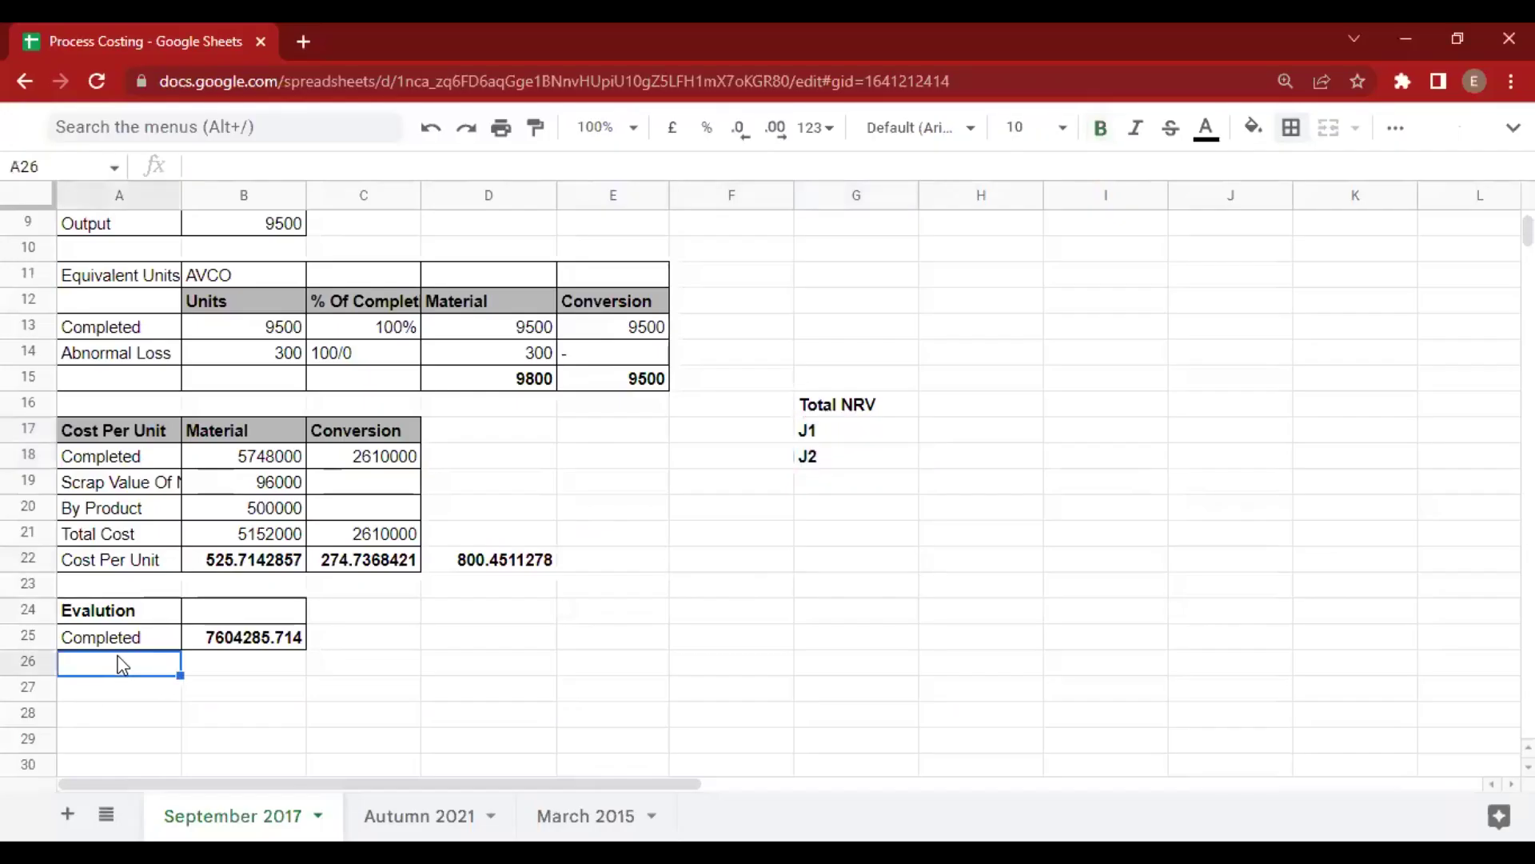
text(Abnormal Loss)
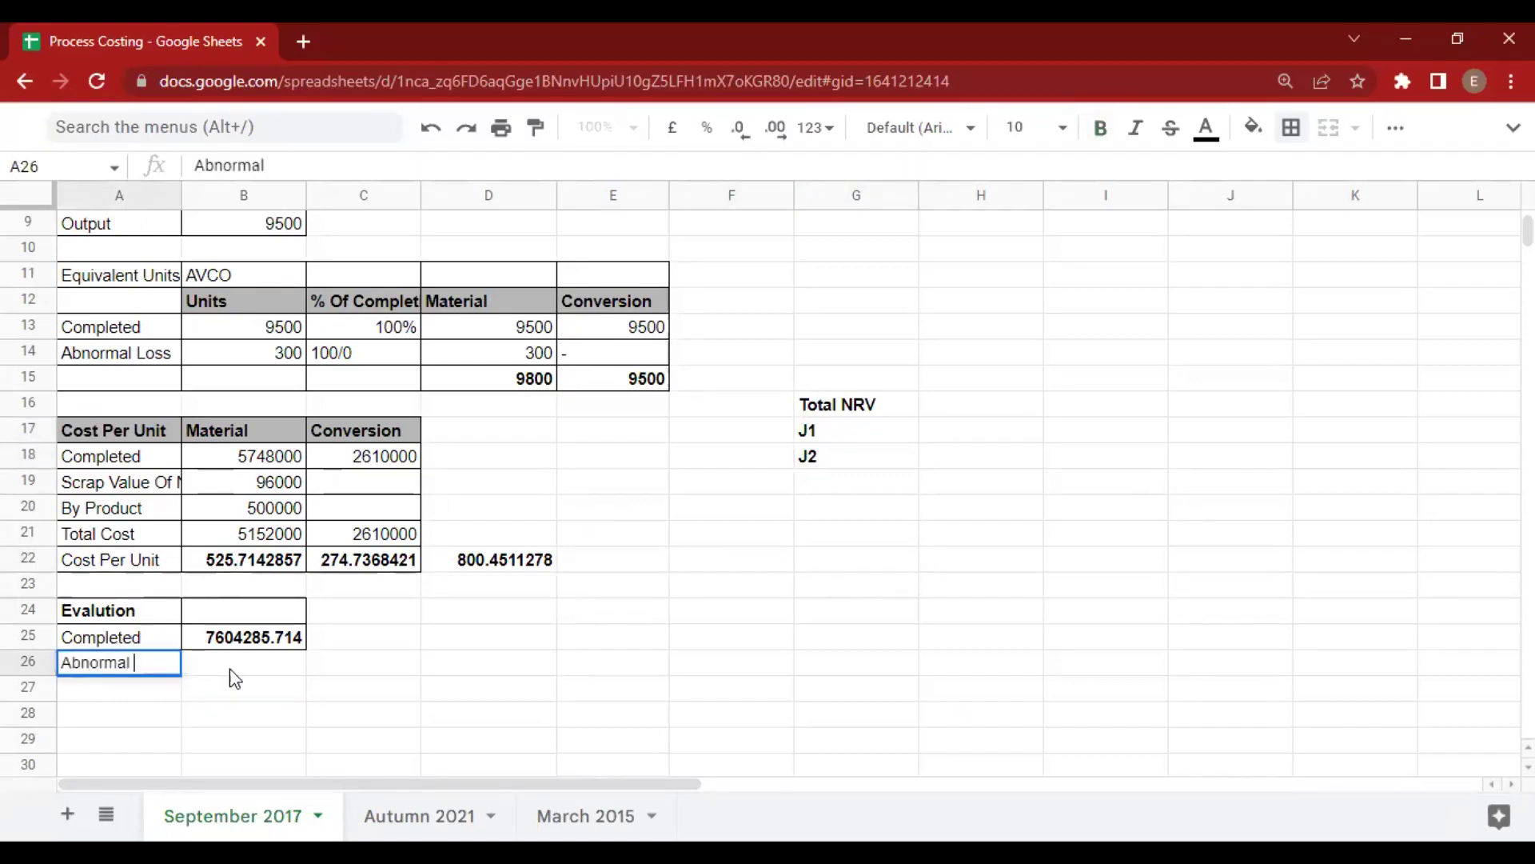
key(Tab)
Calculate the Abnormal Loss value in B26 with the formula =D14*B22 and make the result bold.
text(=B24)
key(Up)
key(Up)
key(Up)
key(Up)
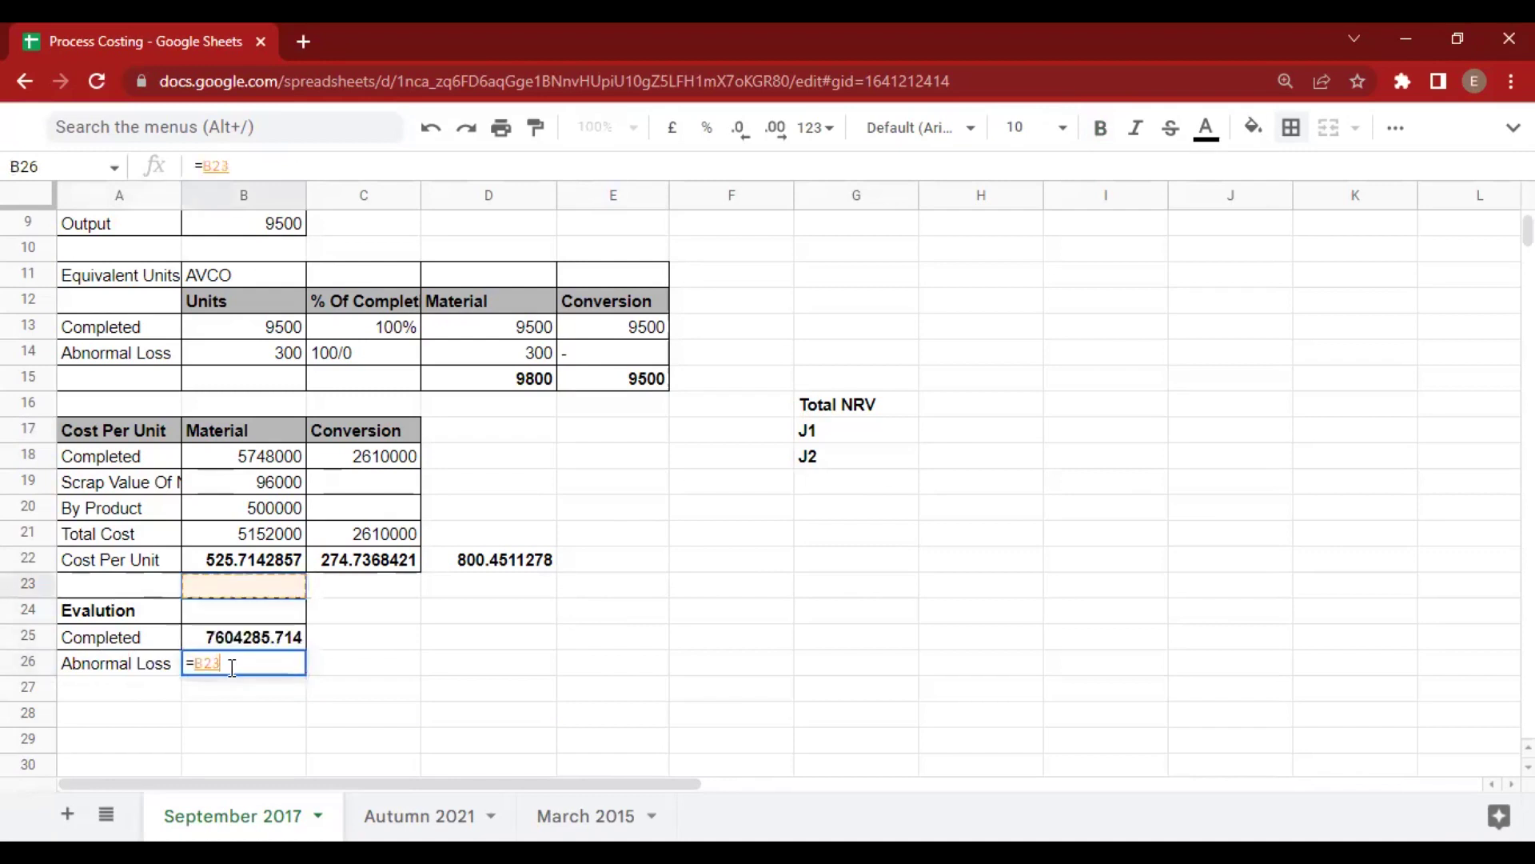
key(Right)
key(Right)
key(Up)
key(Up)
key(Up)
key(Up)
key(Up)
key(Up)
key(Up)
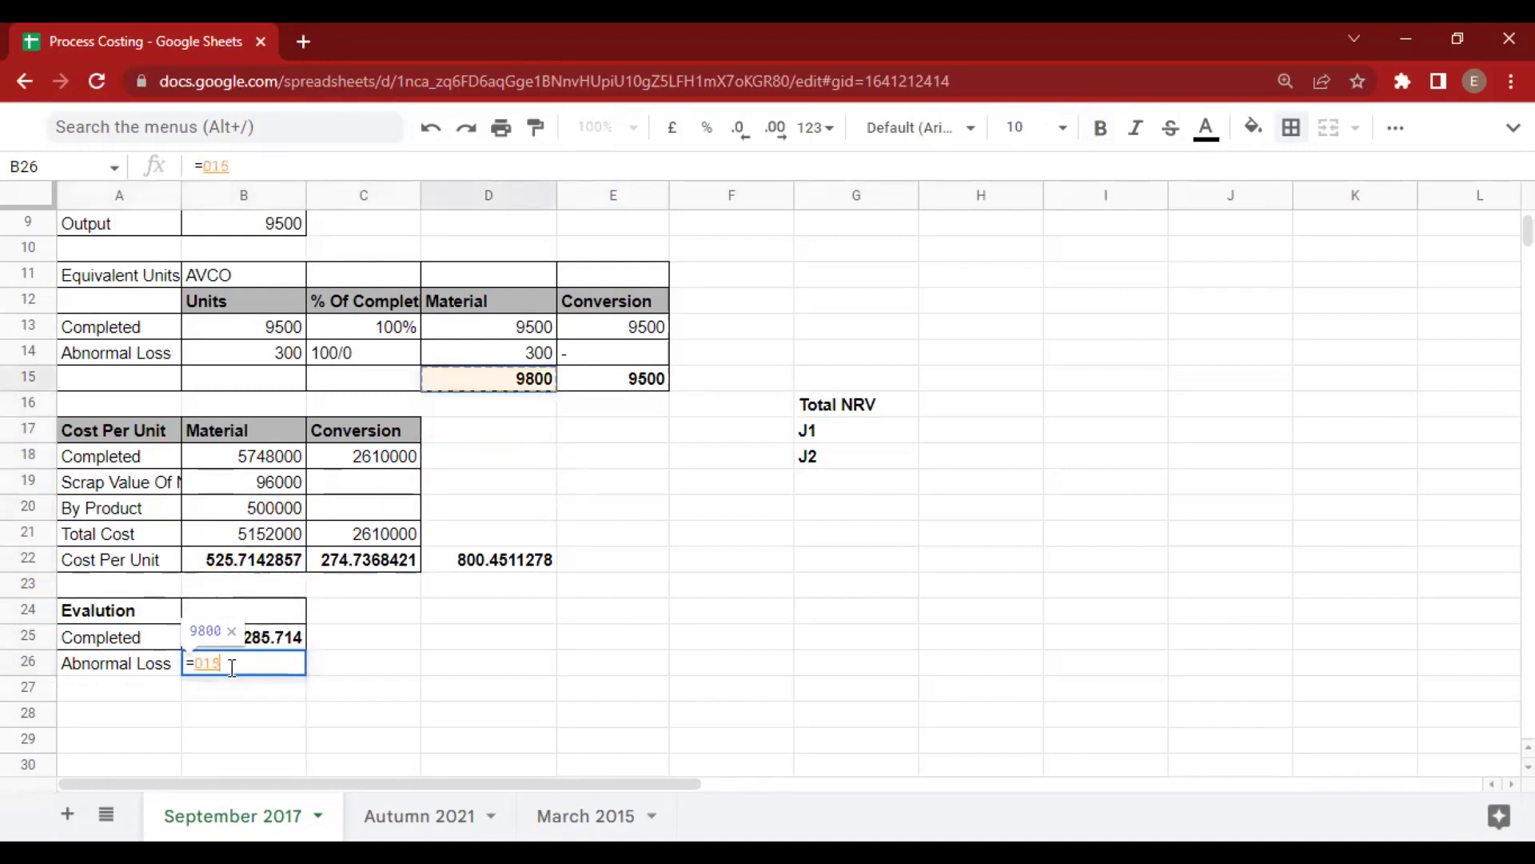
key(Down)
text(*)
key(Up)
key(Right)
key(Up)
key(Up)
key(Left)
key(Up)
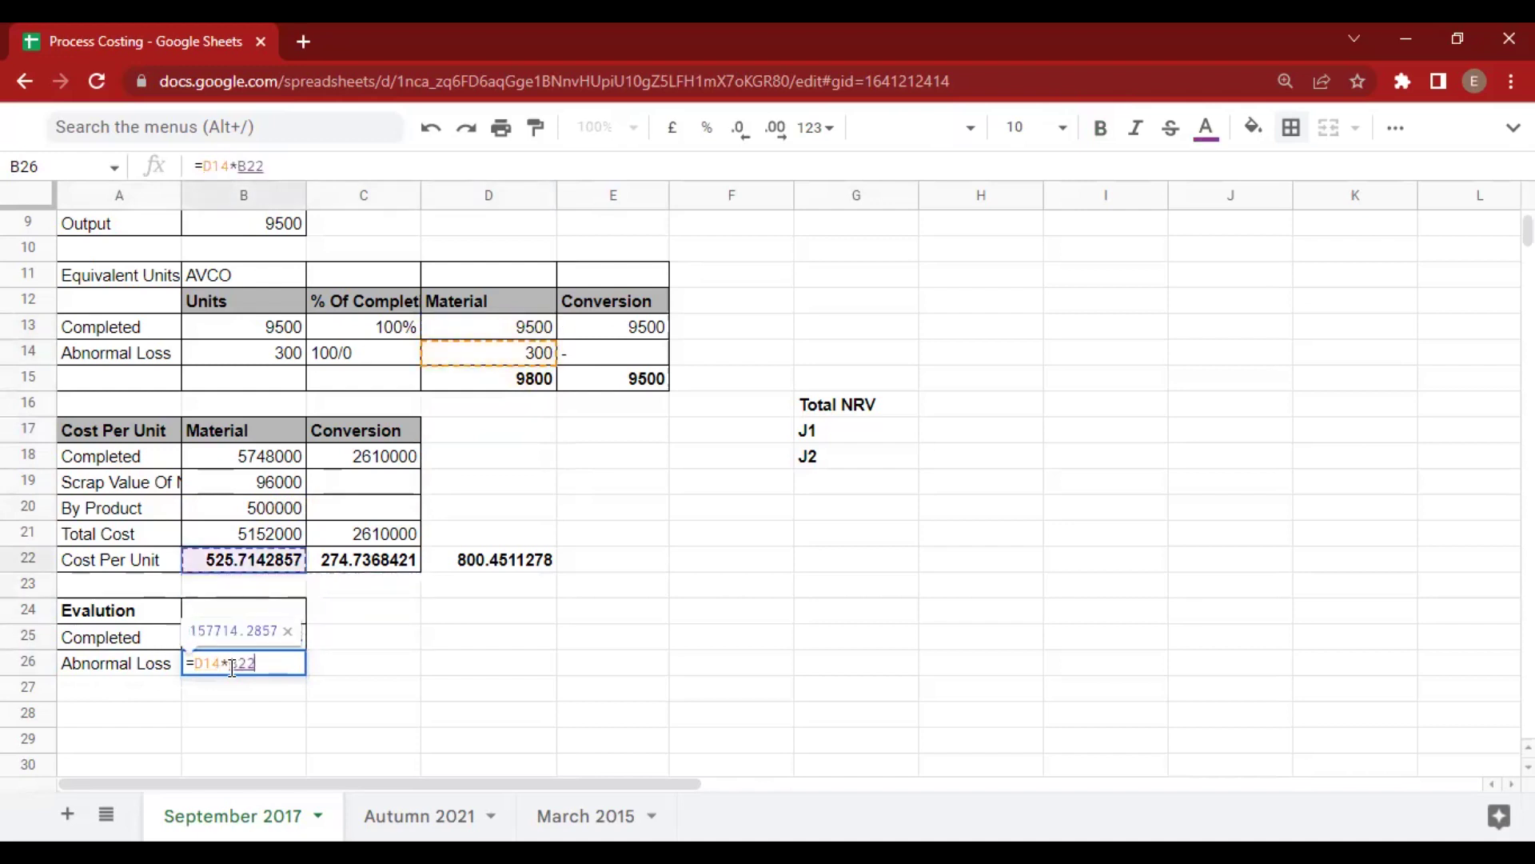
key(Return)
click(231, 671)
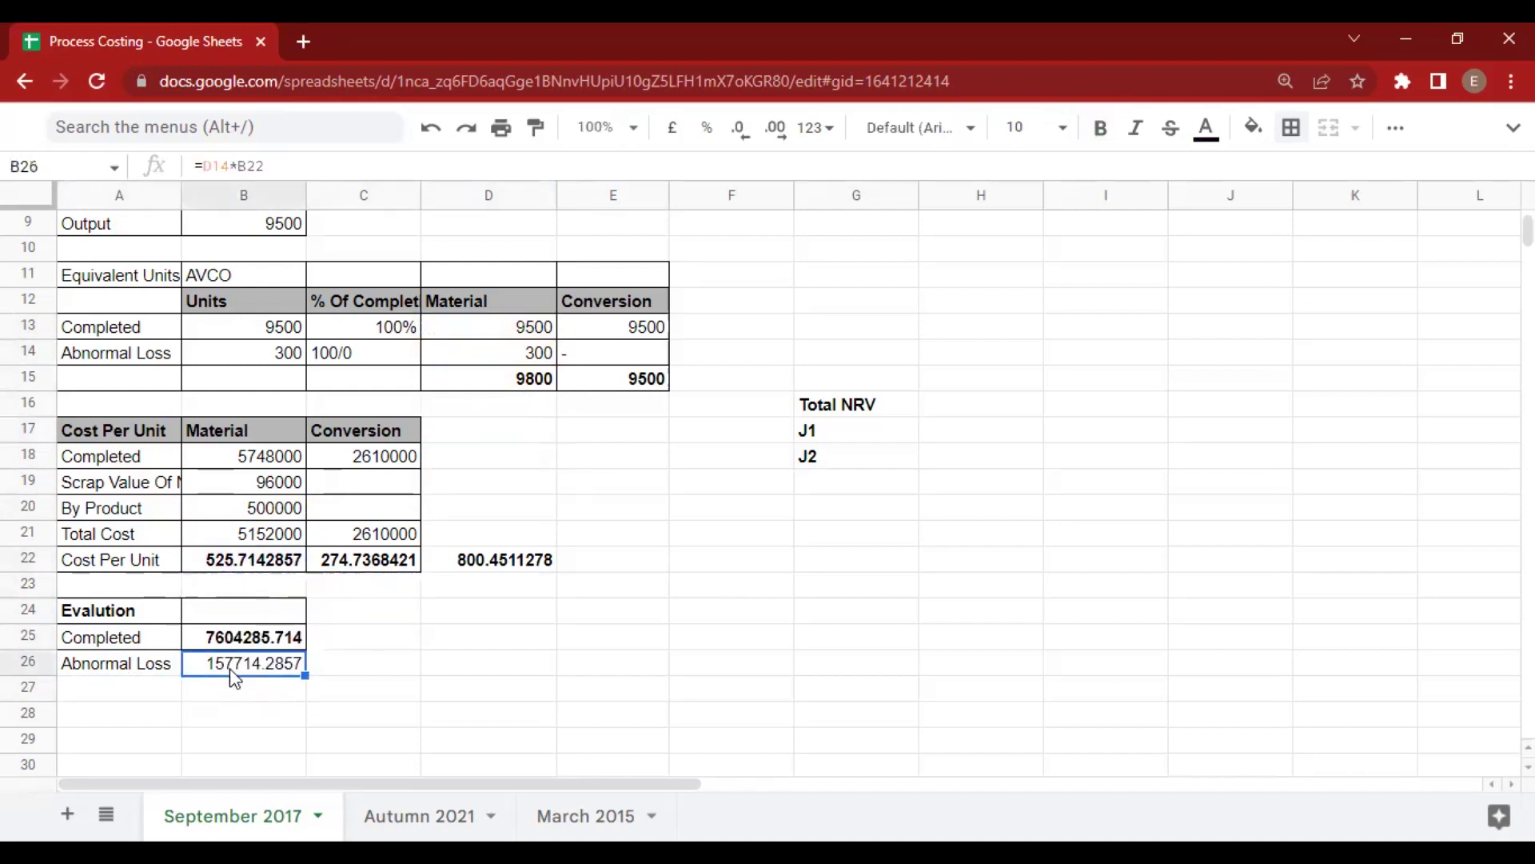
key(ctrl+b)
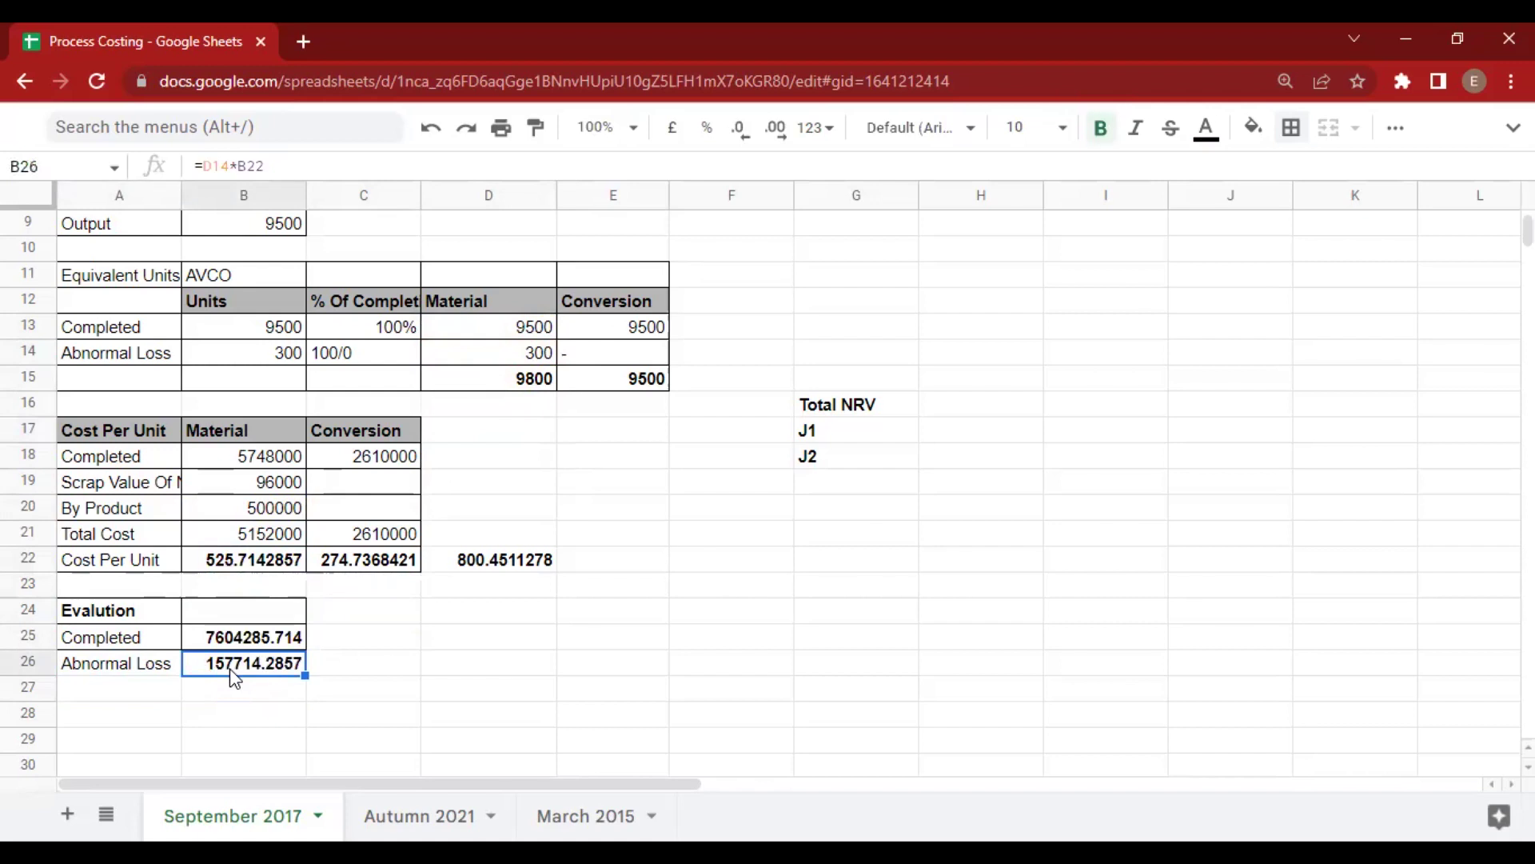
Enter 5000*(1200-120) beside J1 in H17, checking J101's selling price and packing cost in the costing question notes.
key(Right)
key(Up)
key(Up)
key(Up)
key(Up)
key(Right)
key(Right)
key(Right)
key(Right)
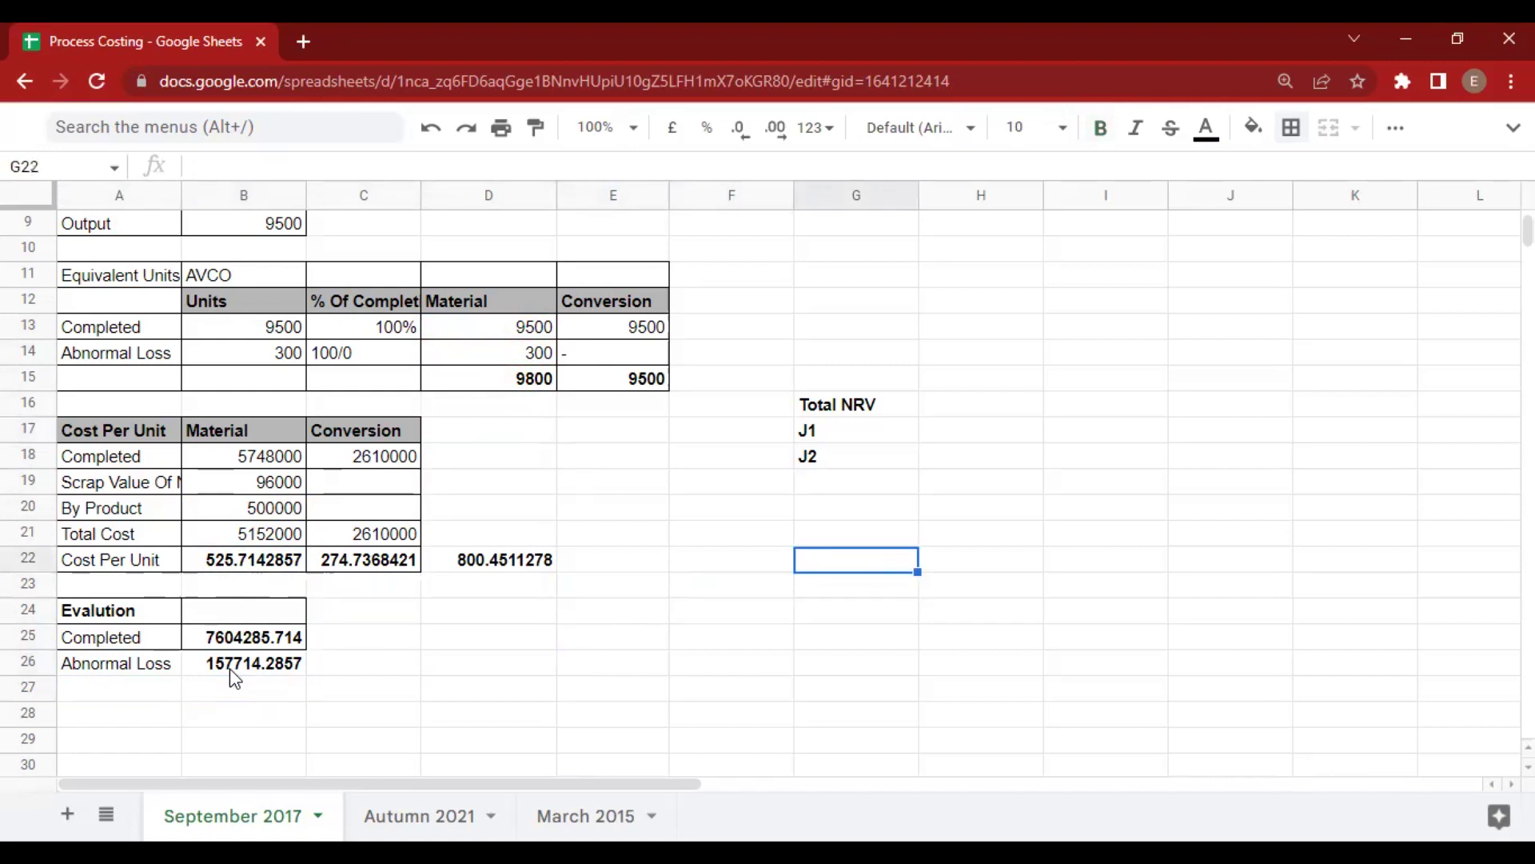
key(Right)
key(Up)
key(Up)
key(Up)
key(Up)
key(Up)
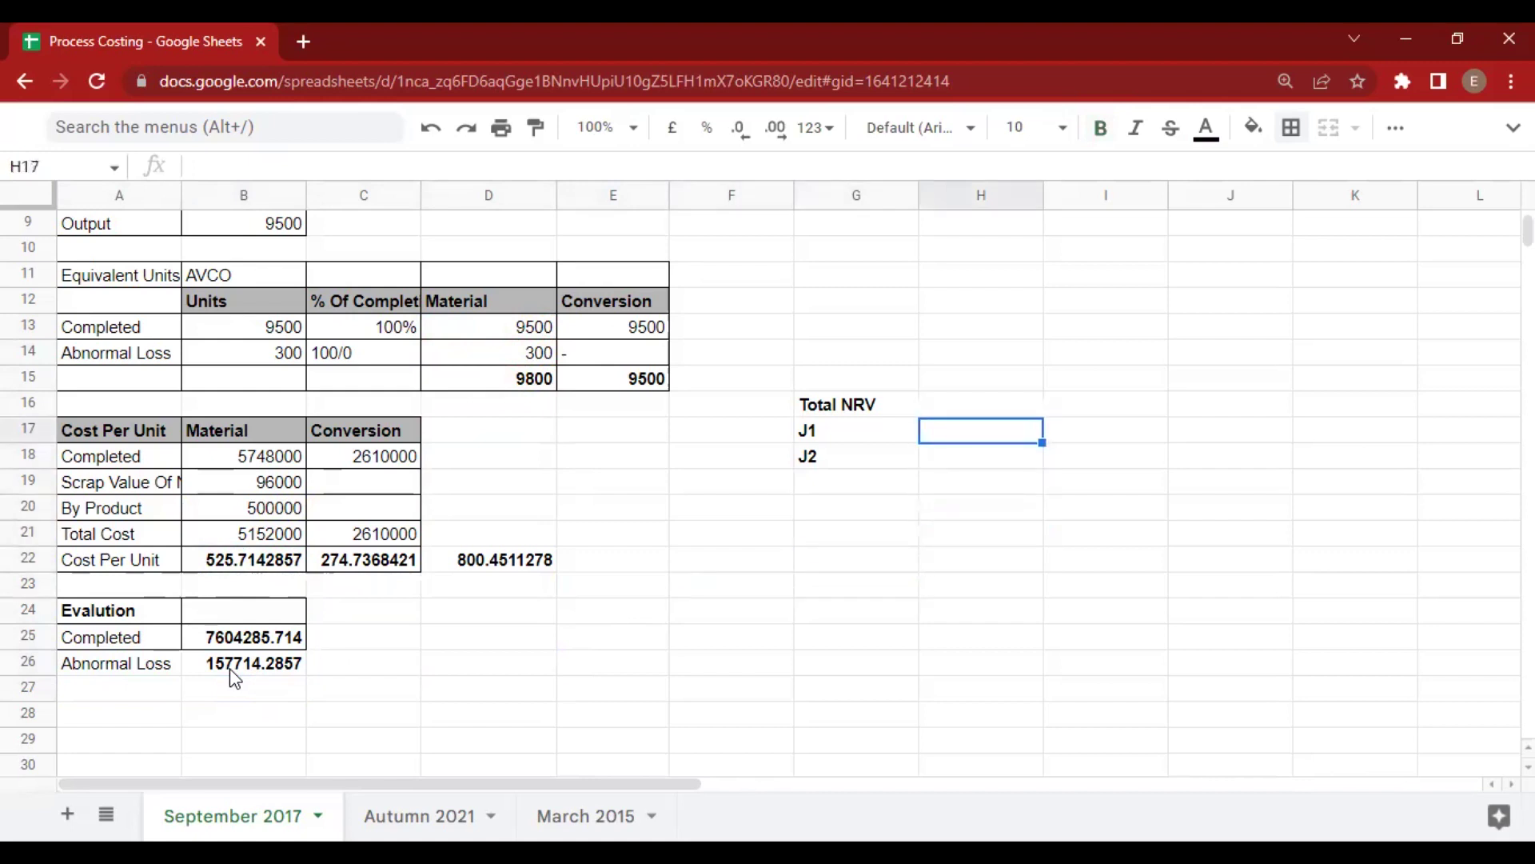
text(5000)
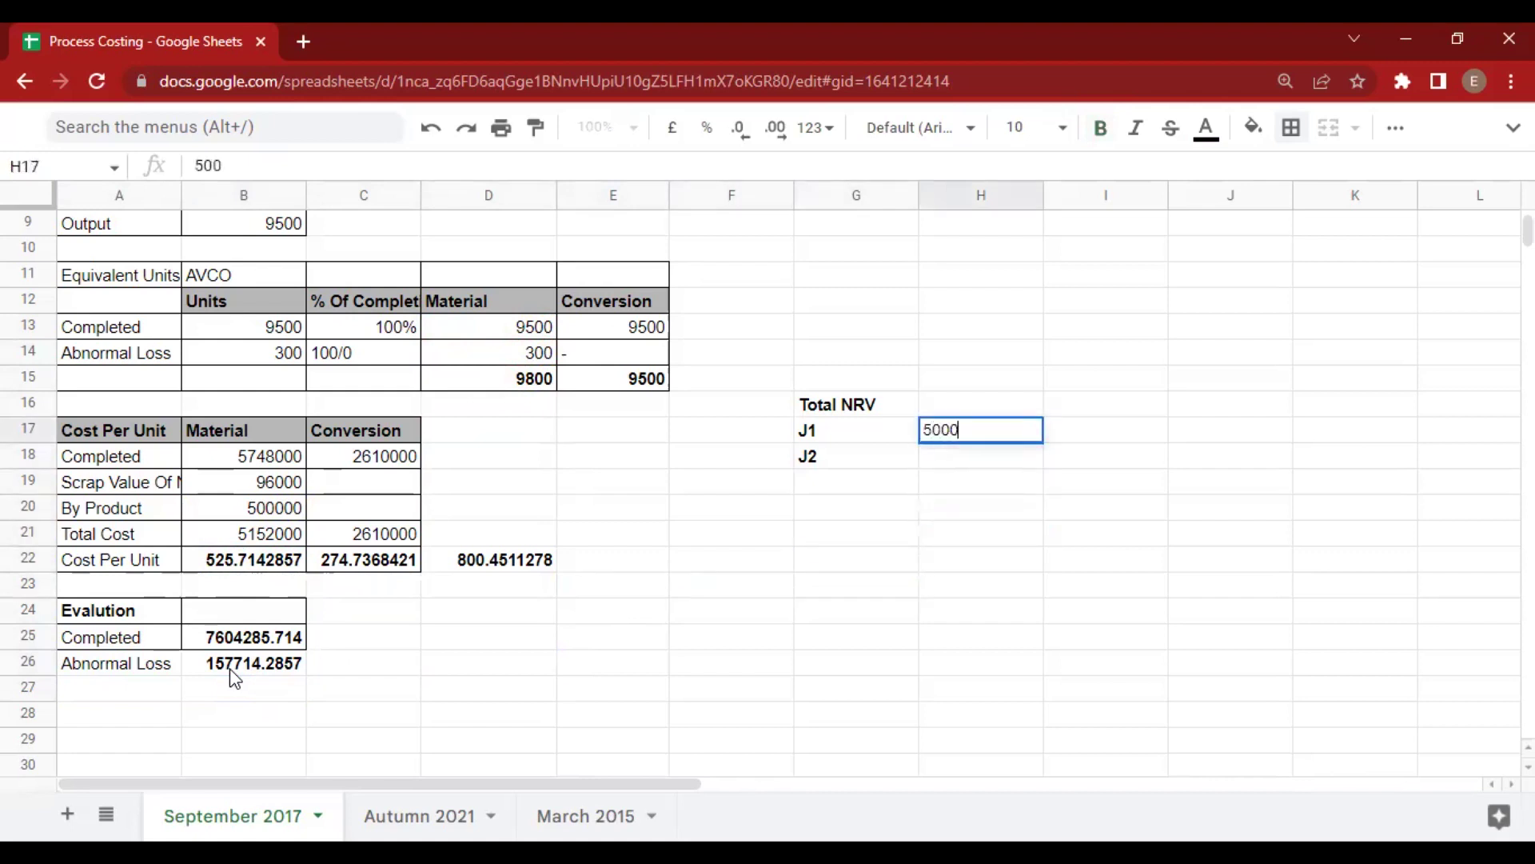
text(*)
key(alt+Tab)
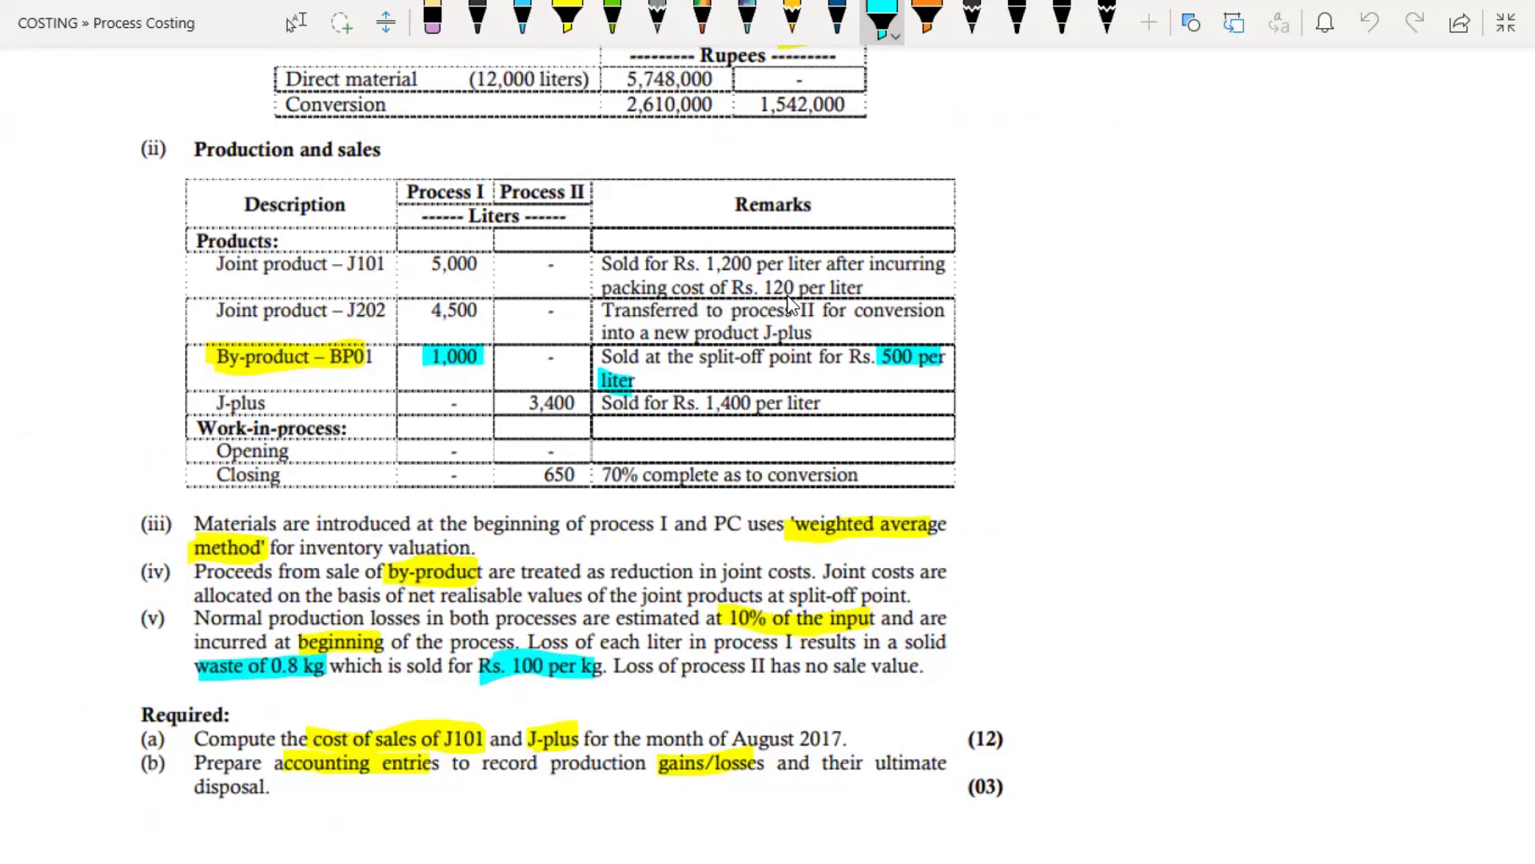
key(alt+Tab)
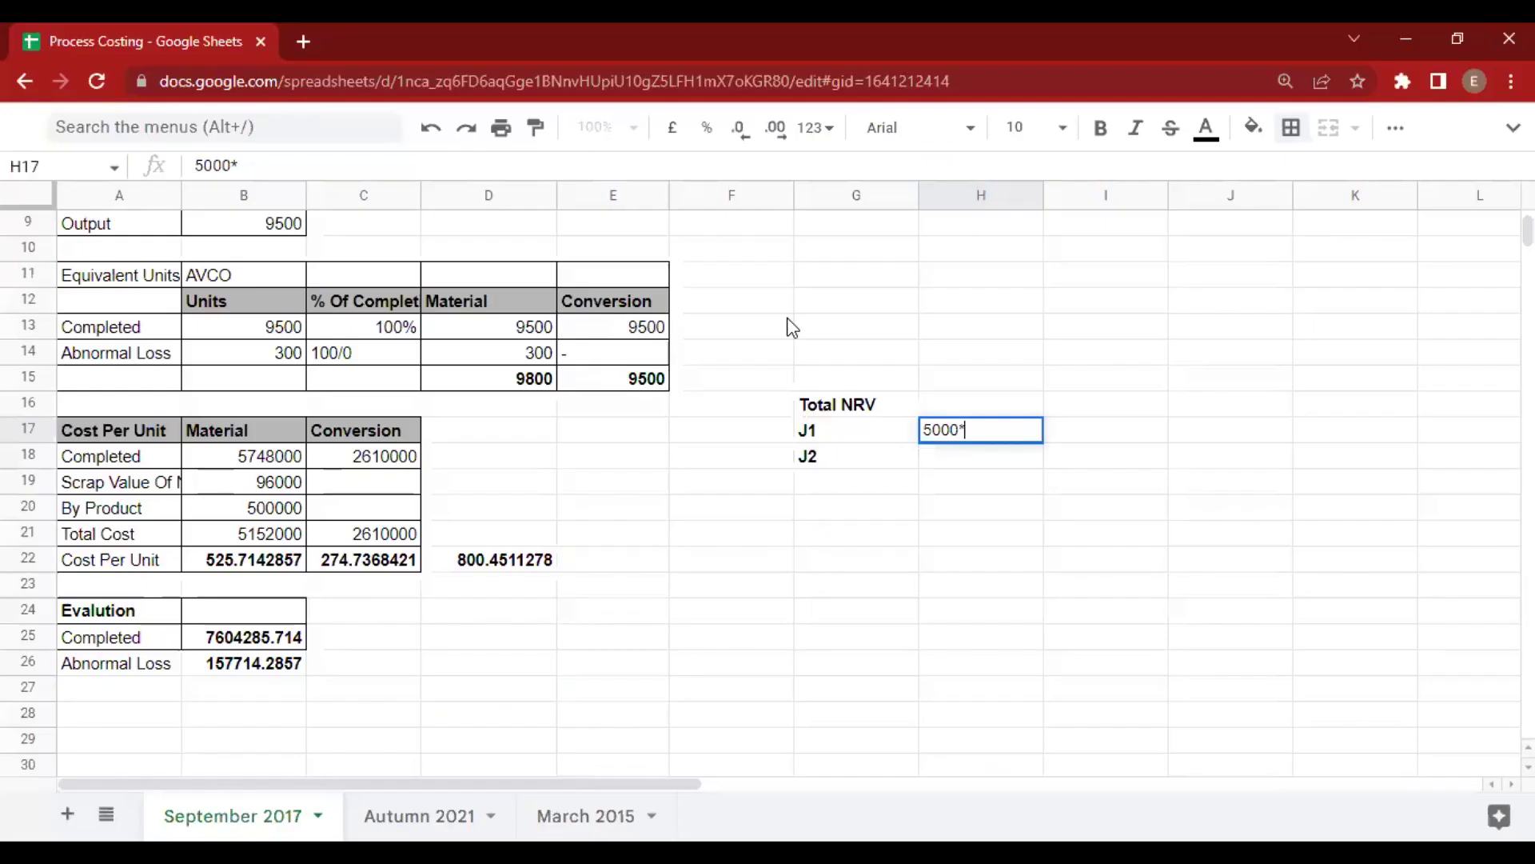
text((1200-120))
key(Return)
Turn J1's entry in H17 into the formula =5000*(1200-120).
key(Up)
key(Return)
key(Home)
text(=)
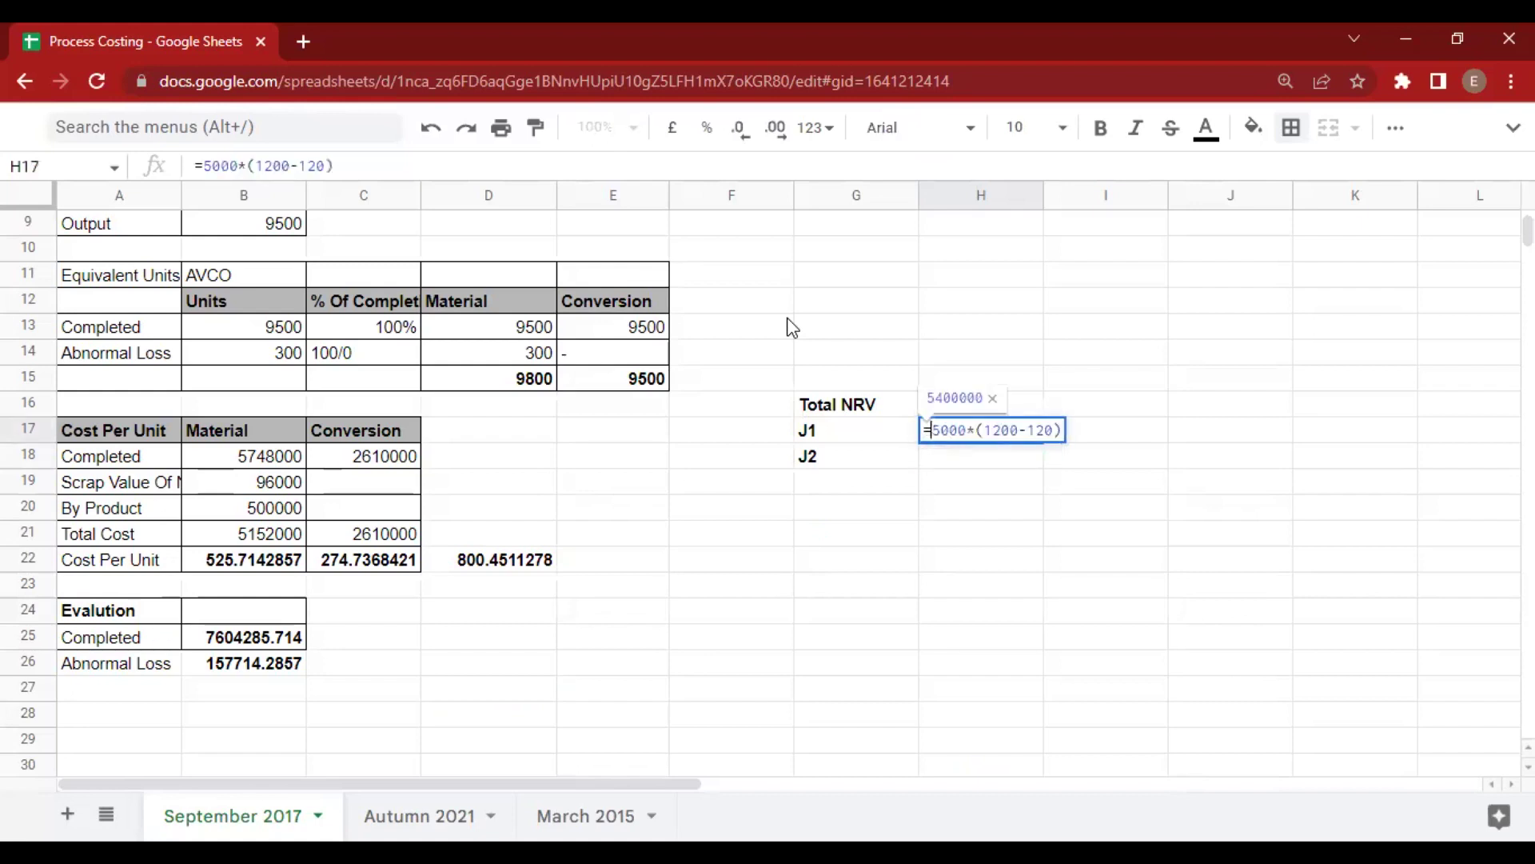
key(Return)
key(Escape)
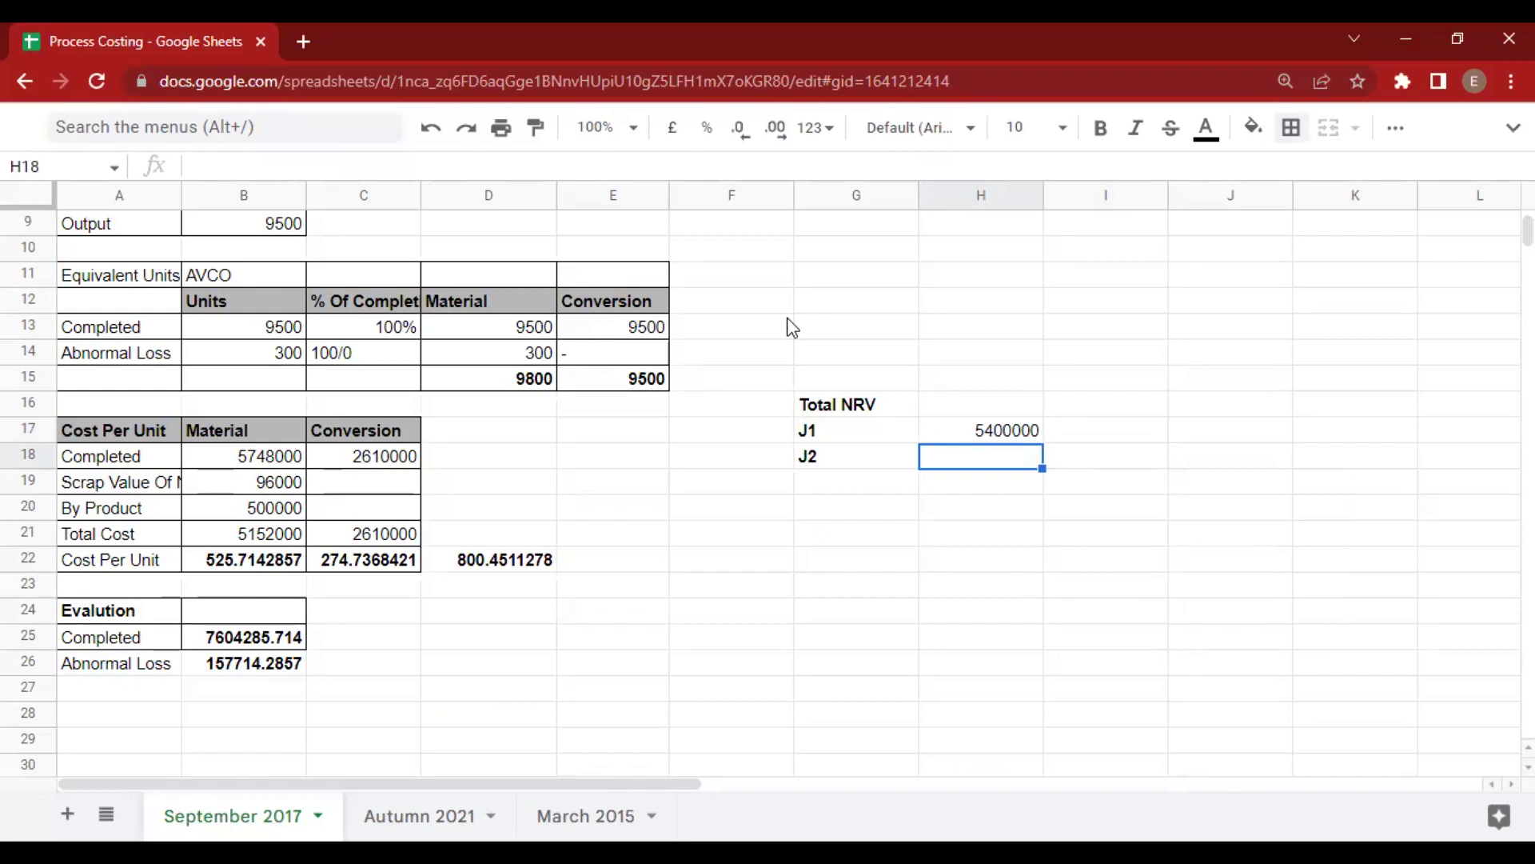
Enter 4500*(1400-0 beside J2 in H18, checking J-plus's selling price in the costing question notes.
text(4500)
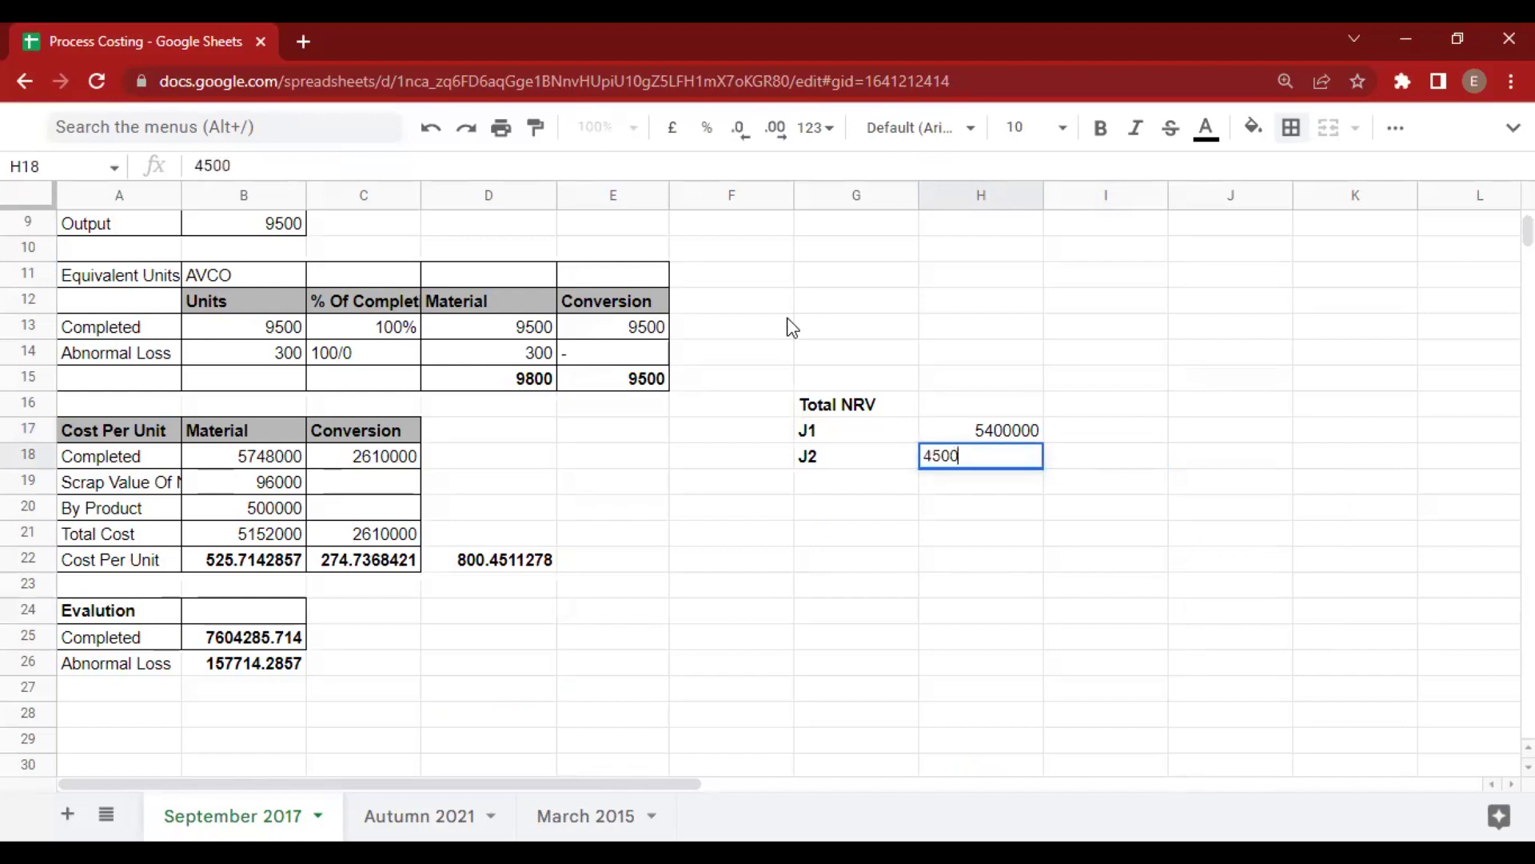
text(*()
key(alt+Tab)
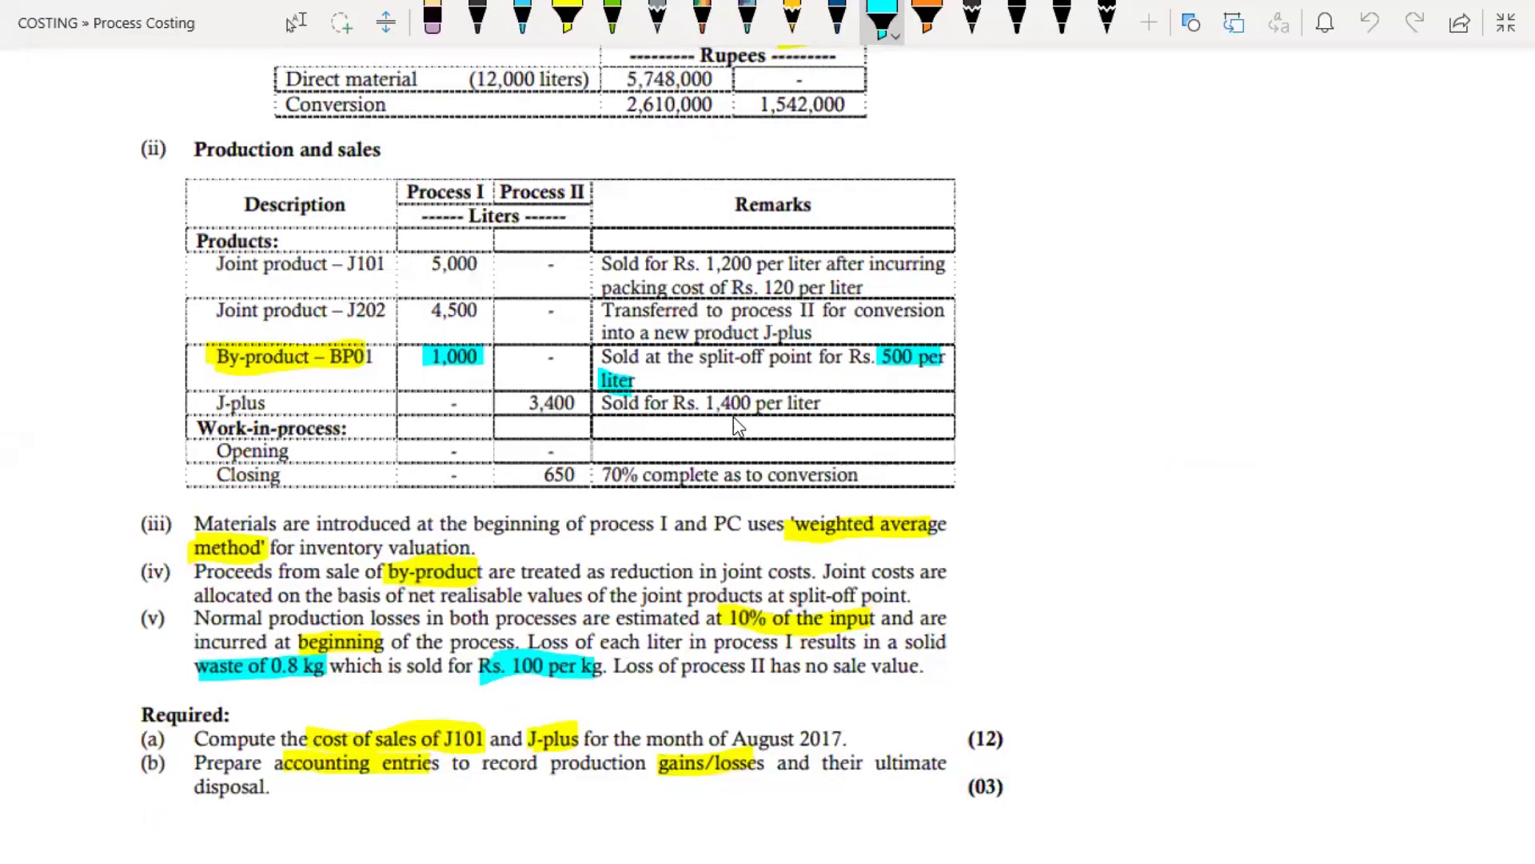
key(alt+Tab)
text(1400-)
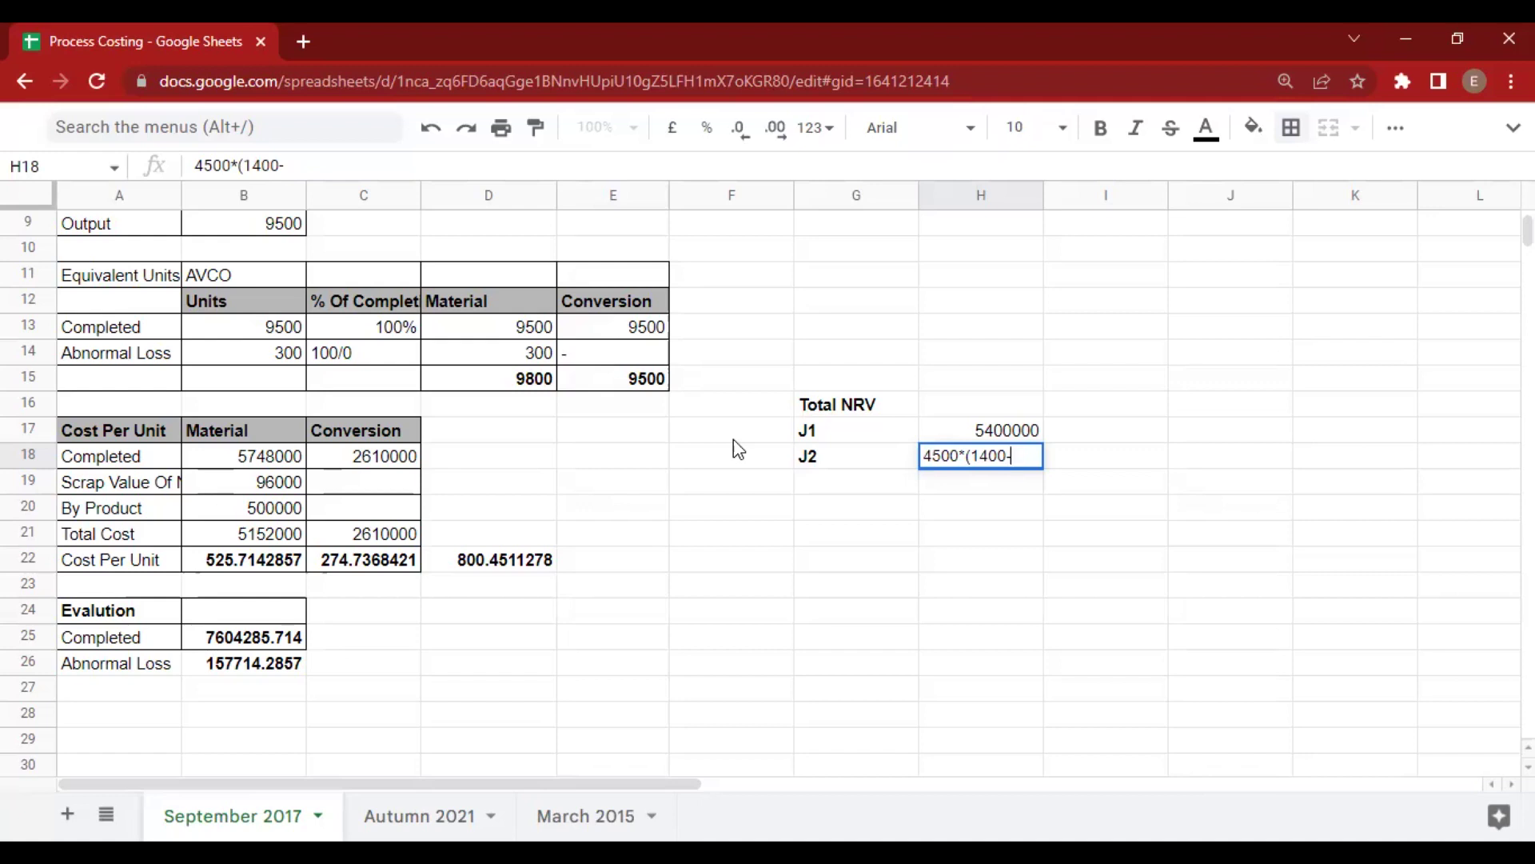
text(0)
key(Return)
Move the Total NRV block from G16:H18 to the area starting at D24, beside the Evalution table.
key(Up)
key(Up)
key(Up)
key(Up)
key(Up)
key(Up)
key(Up)
key(Up)
key(Up)
key(Up)
key(Up)
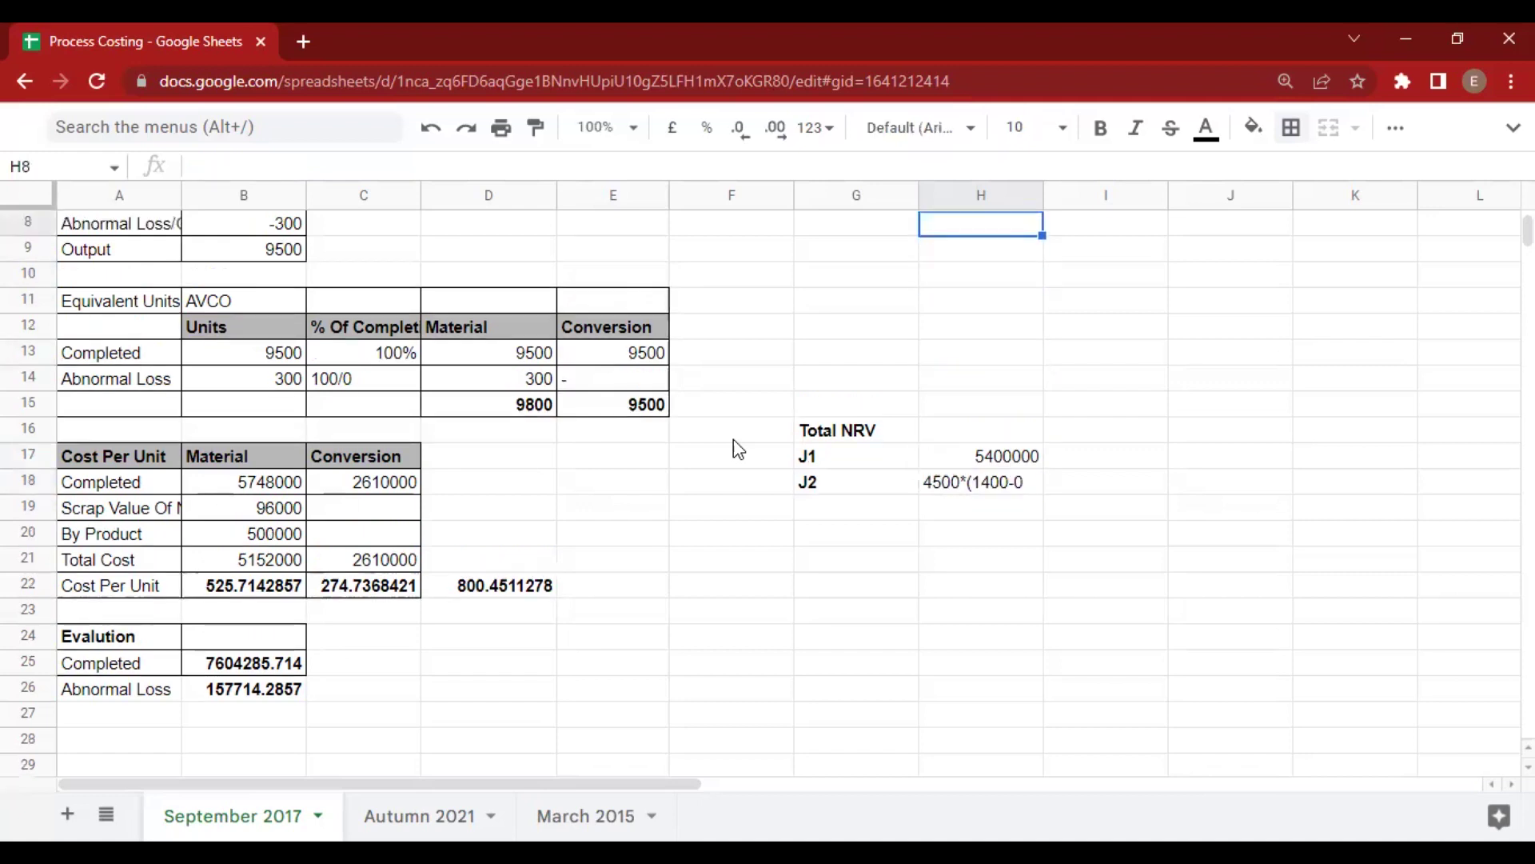
key(Left)
key(Down)
key(Down)
key(Down)
key(Down)
key(Down)
key(Down)
key(Down)
key(Down)
key(shift+Down)
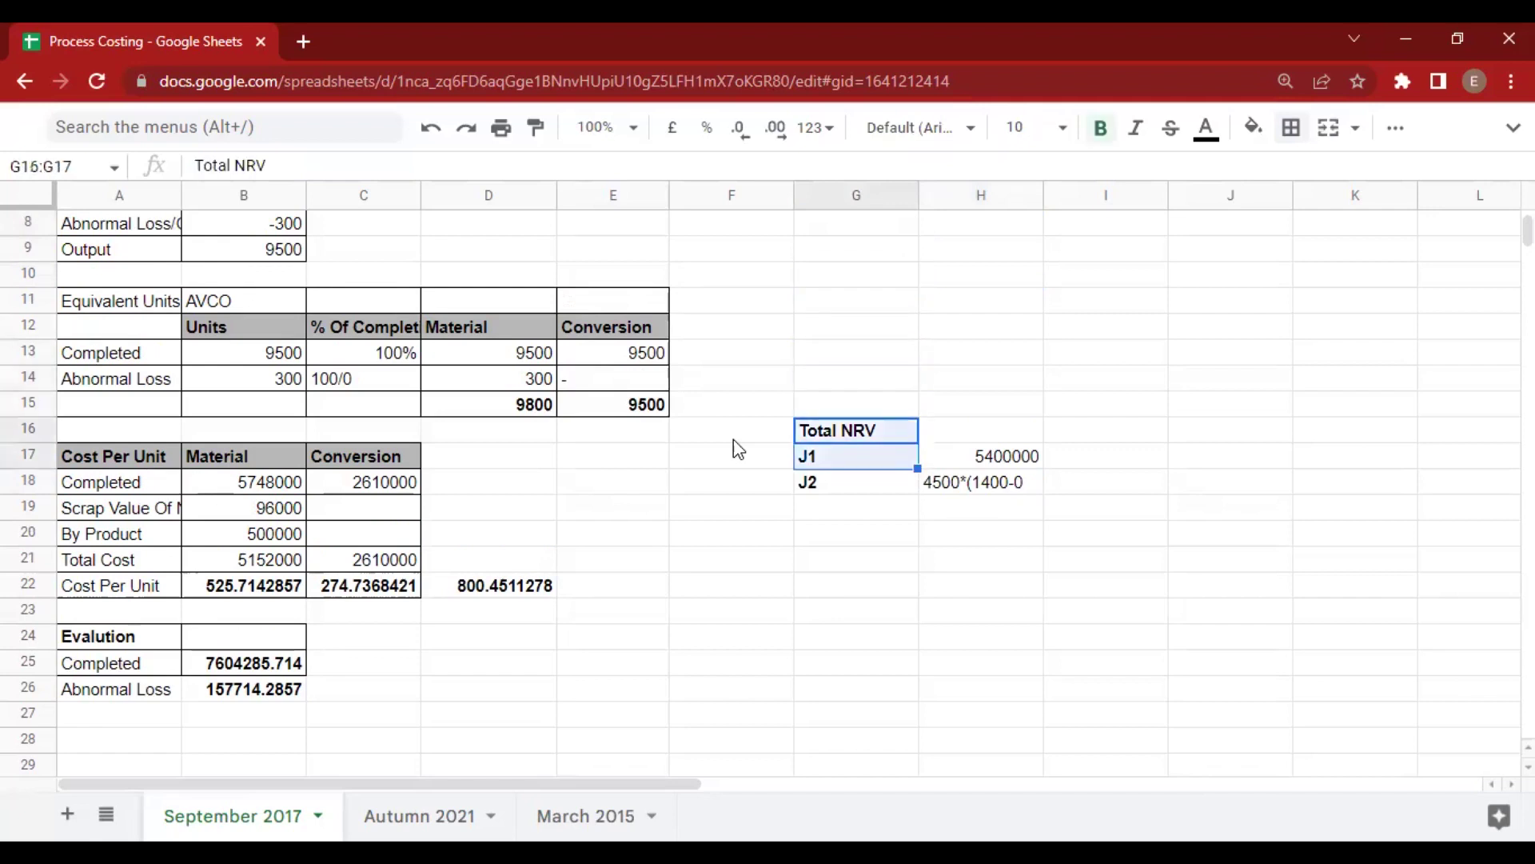
key(shift+Down)
key(shift+Right)
key(ctrl+c)
key(Left)
key(Left)
key(Down)
key(Down)
key(Down)
key(Down)
key(Down)
key(Down)
key(Down)
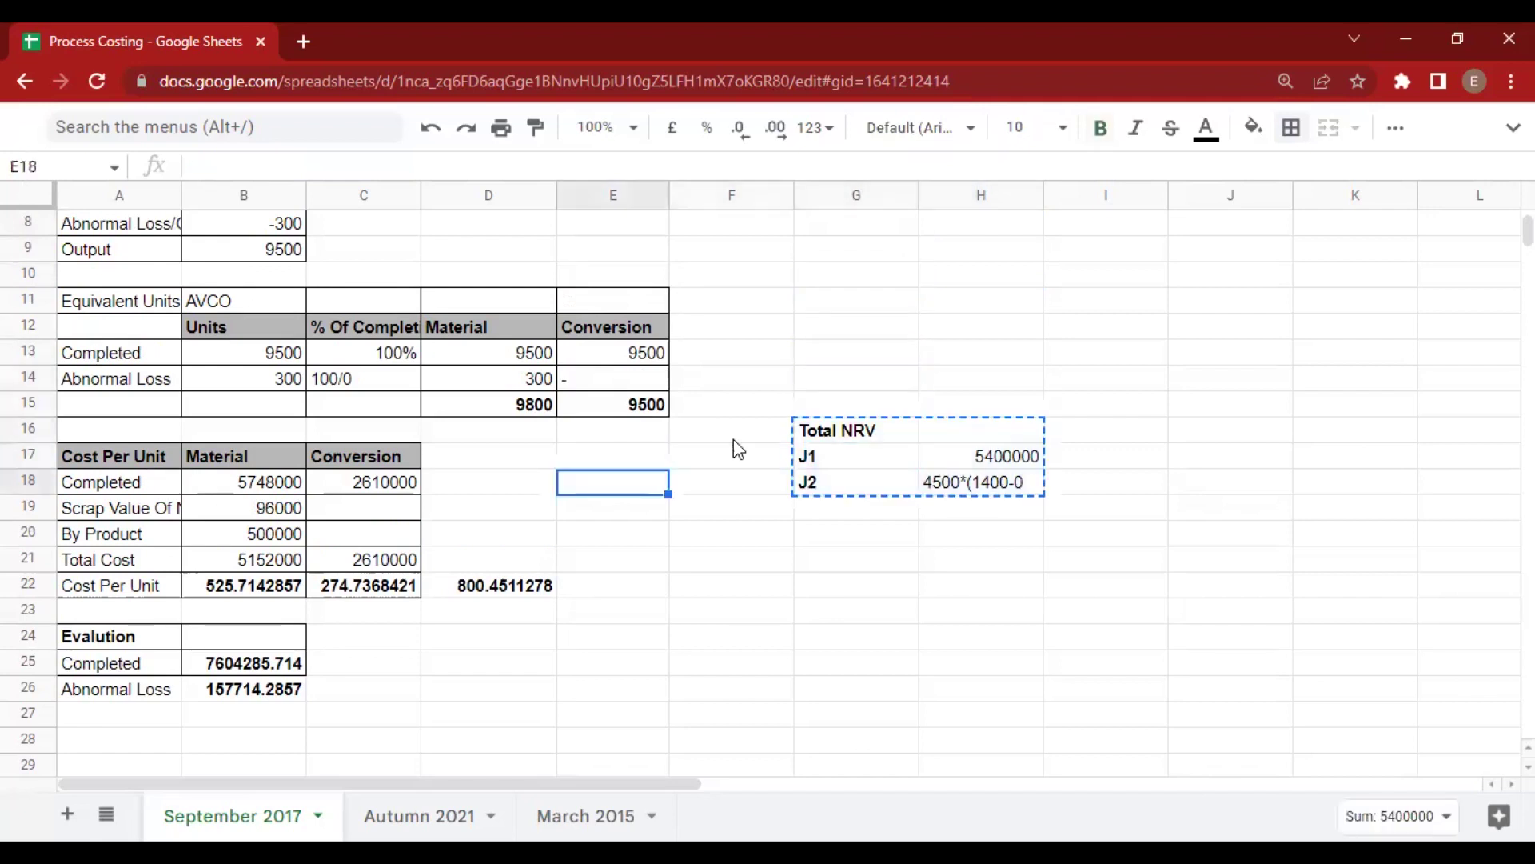
key(Left)
key(Down)
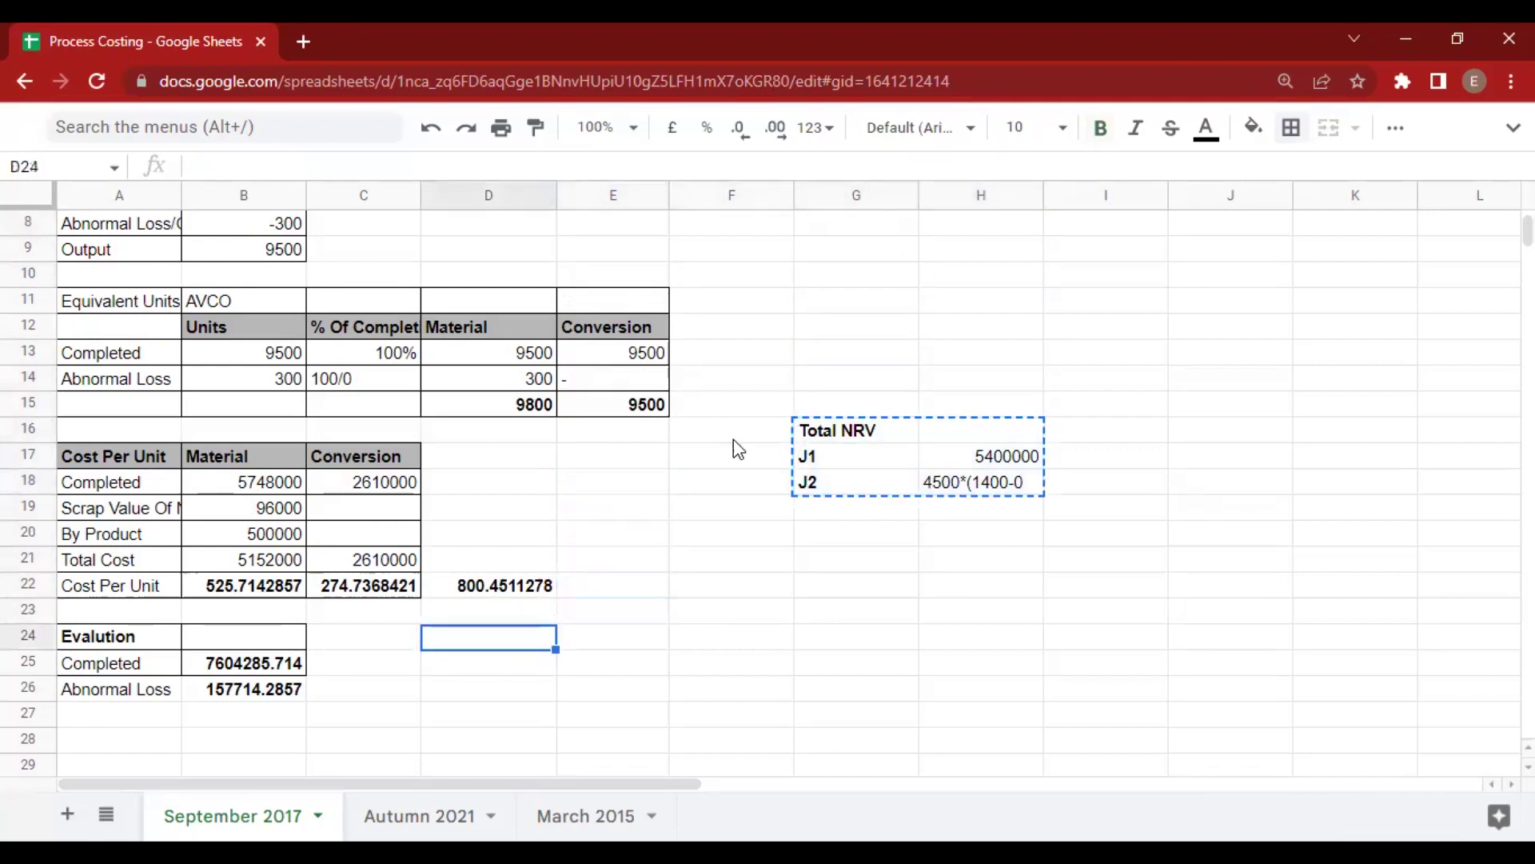
key(ctrl+v)
Enter the heading Process II in F1, make it bold and give the cell a grey fill.
key(Up)
key(Right)
key(Up)
key(Right)
key(Up)
key(Up)
key(Up)
key(Up)
key(Up)
key(Up)
key(Up)
key(Up)
key(Up)
key(Up)
key(Up)
key(Up)
key(Up)
key(Up)
key(Up)
key(Up)
key(Up)
key(Up)
key(Up)
key(Up)
key(Up)
key(Down)
key(Up)
text(Pro)
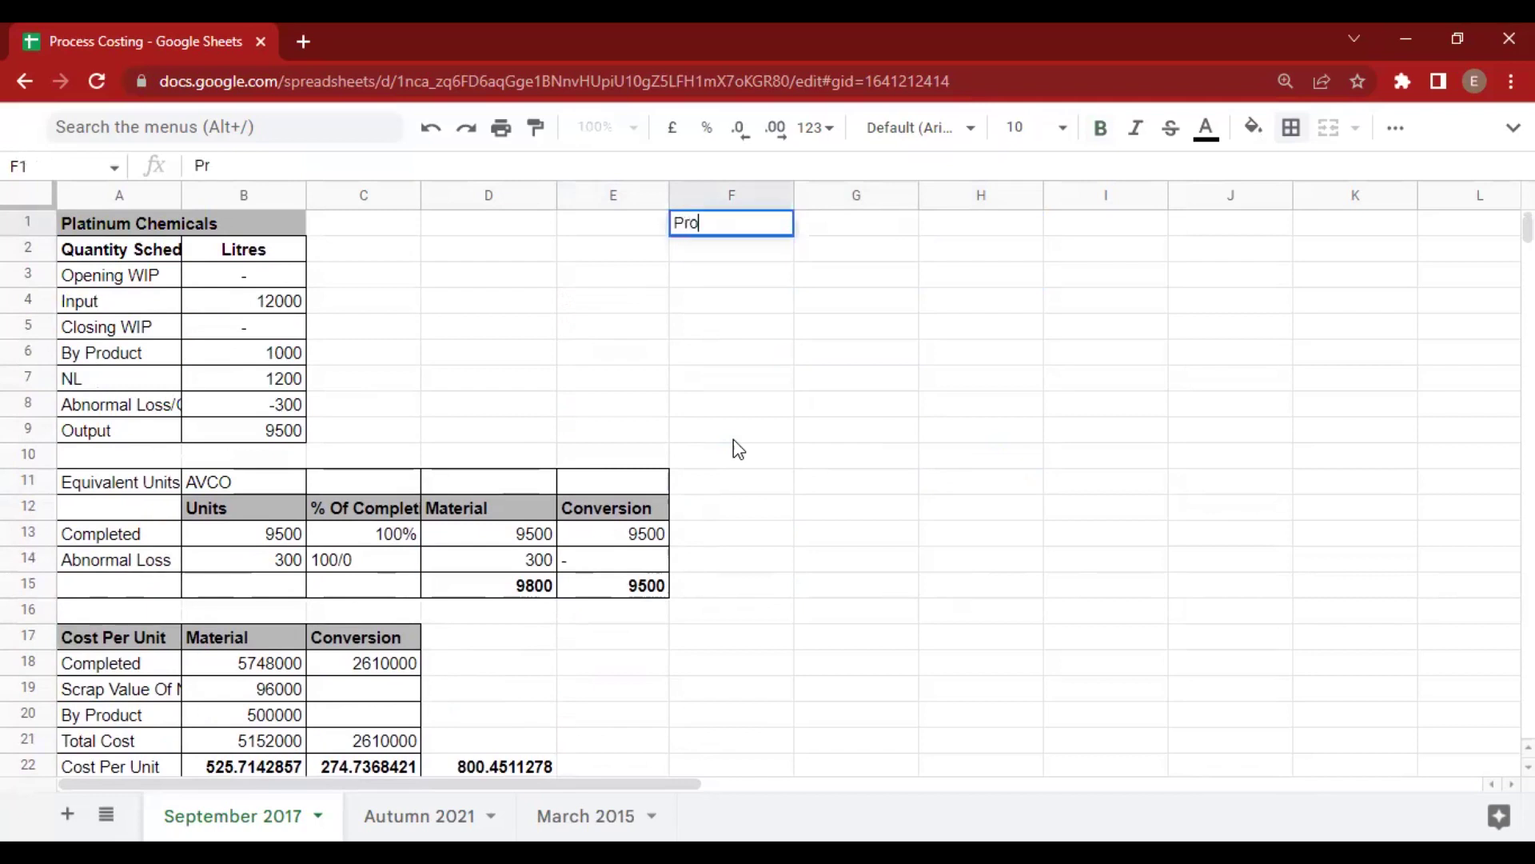
text(cess II)
key(Return)
key(Up)
key(ctrl+b)
click(1253, 128)
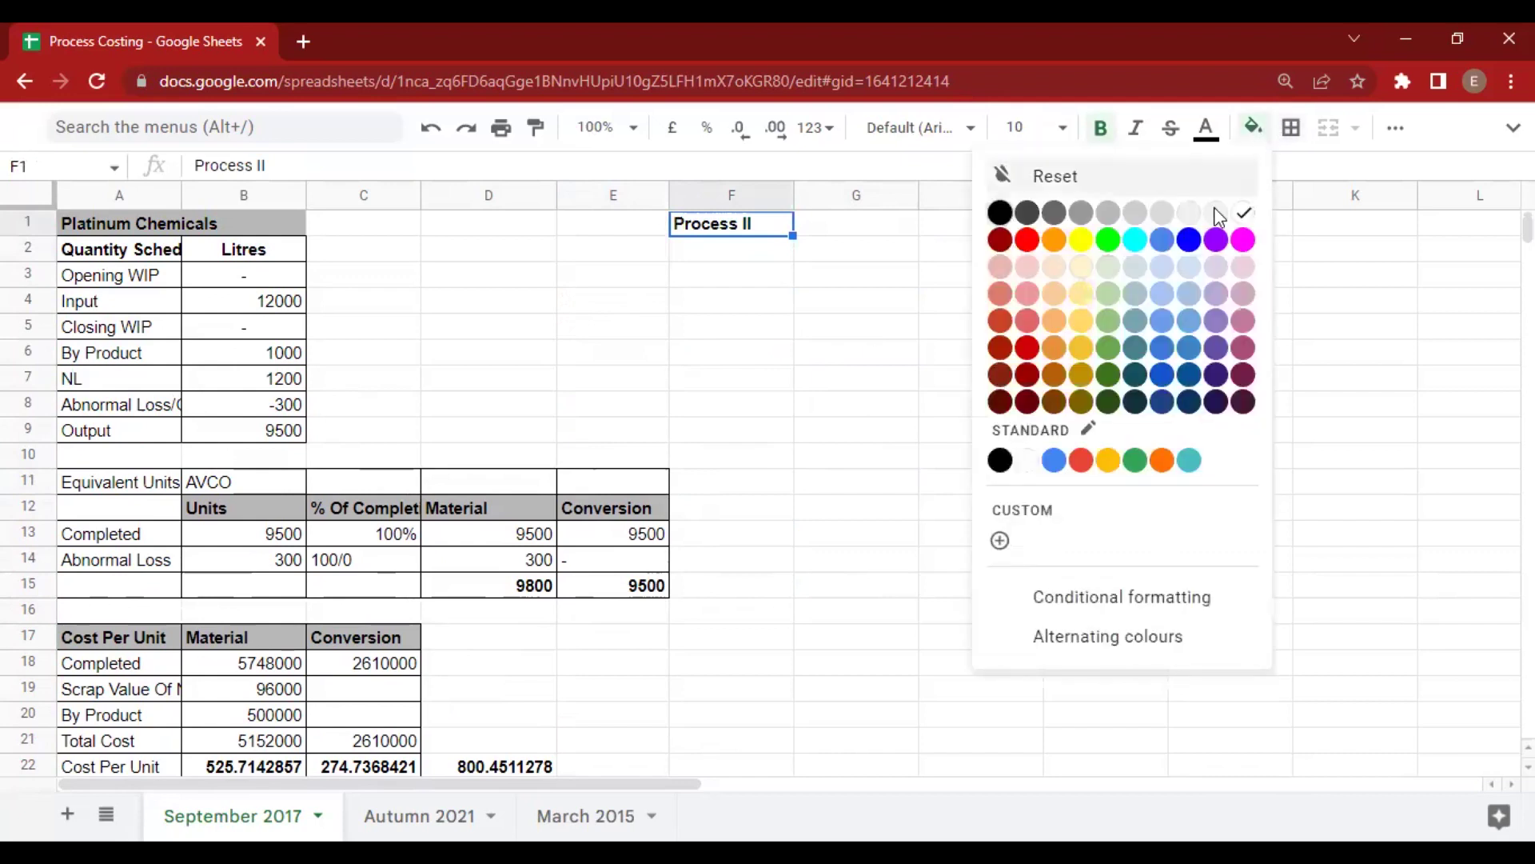
click(1135, 221)
Add a bold Quantity Schedule heading in F2, under Process II.
click(781, 257)
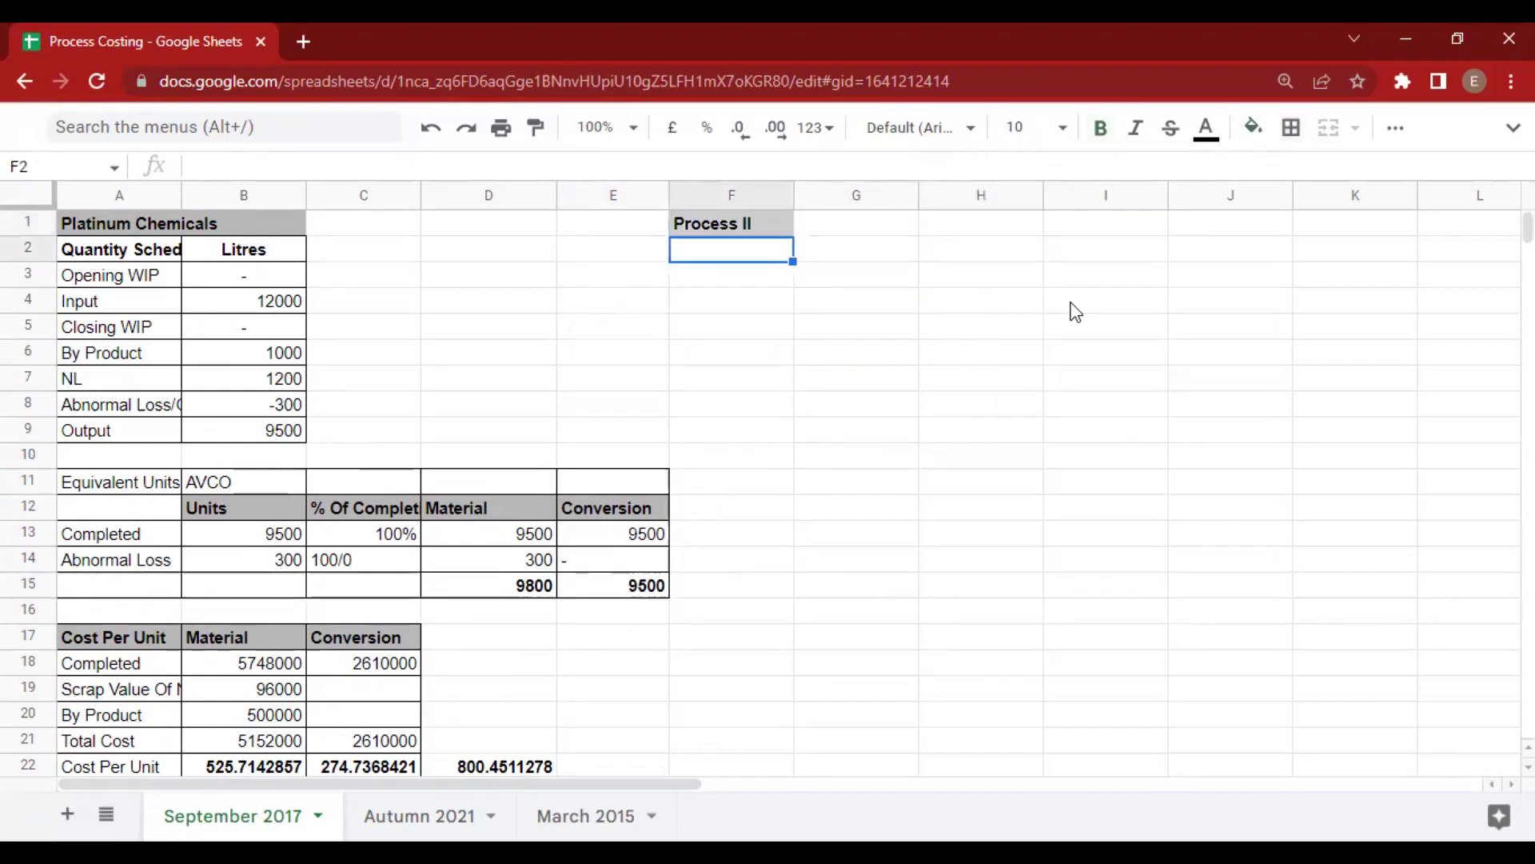
text(Quan)
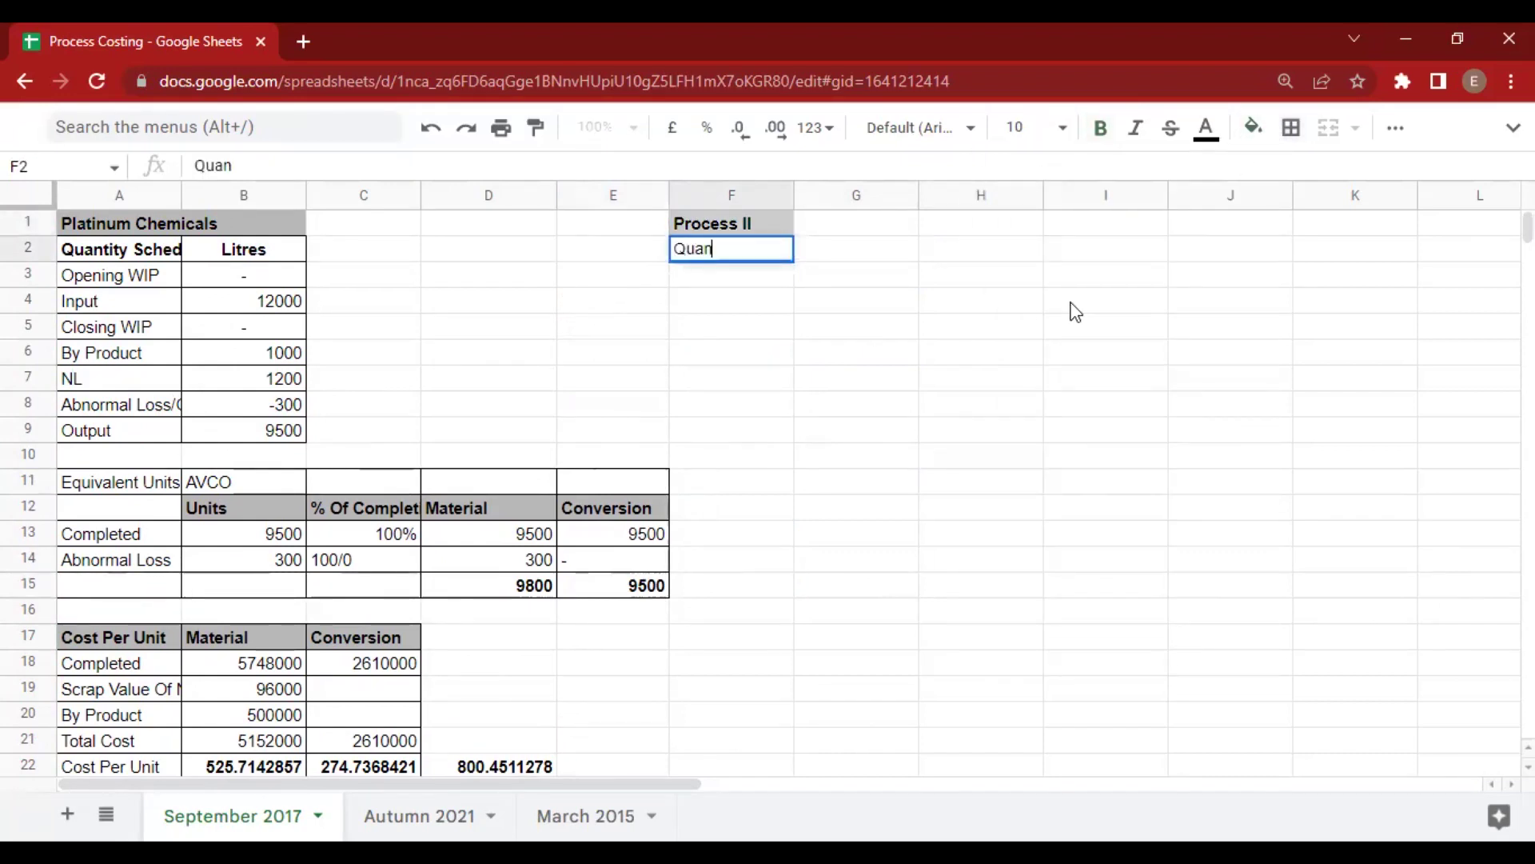
text(tity Schedule)
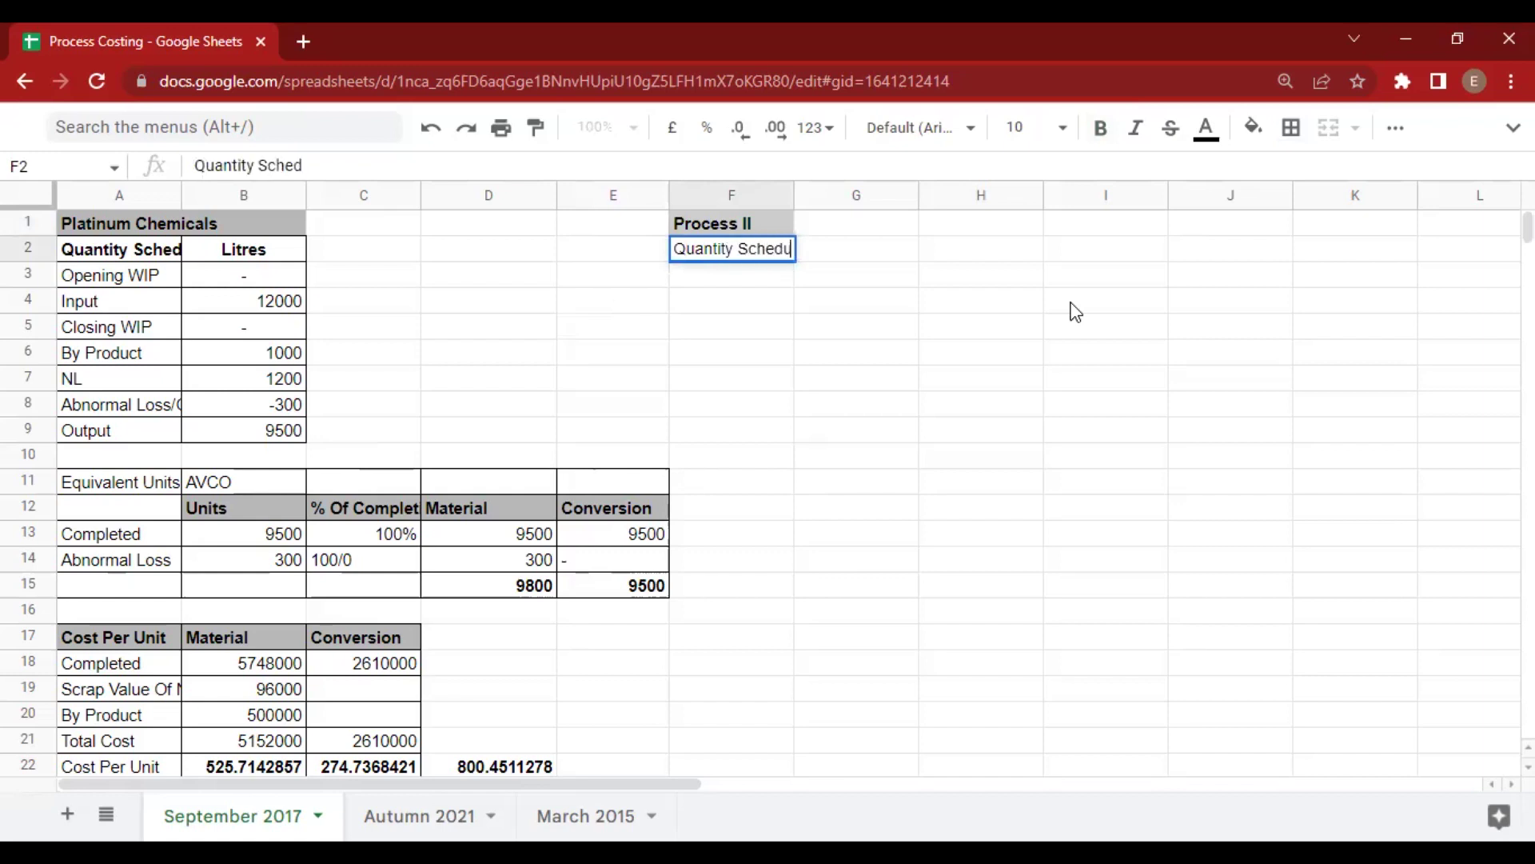
key(Return)
key(Up)
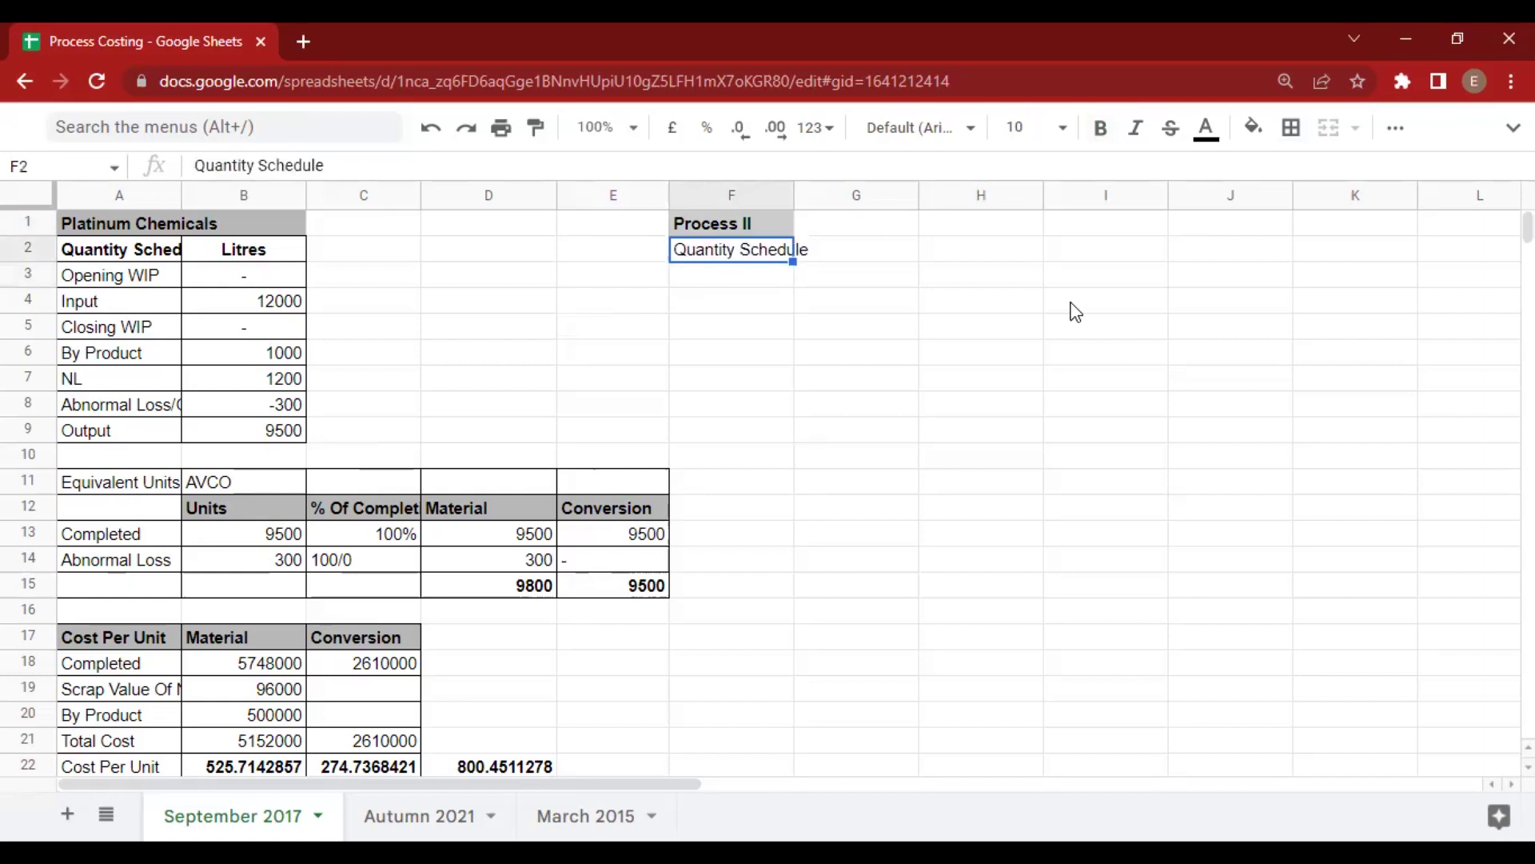
key(ctrl+b)
key(Down)
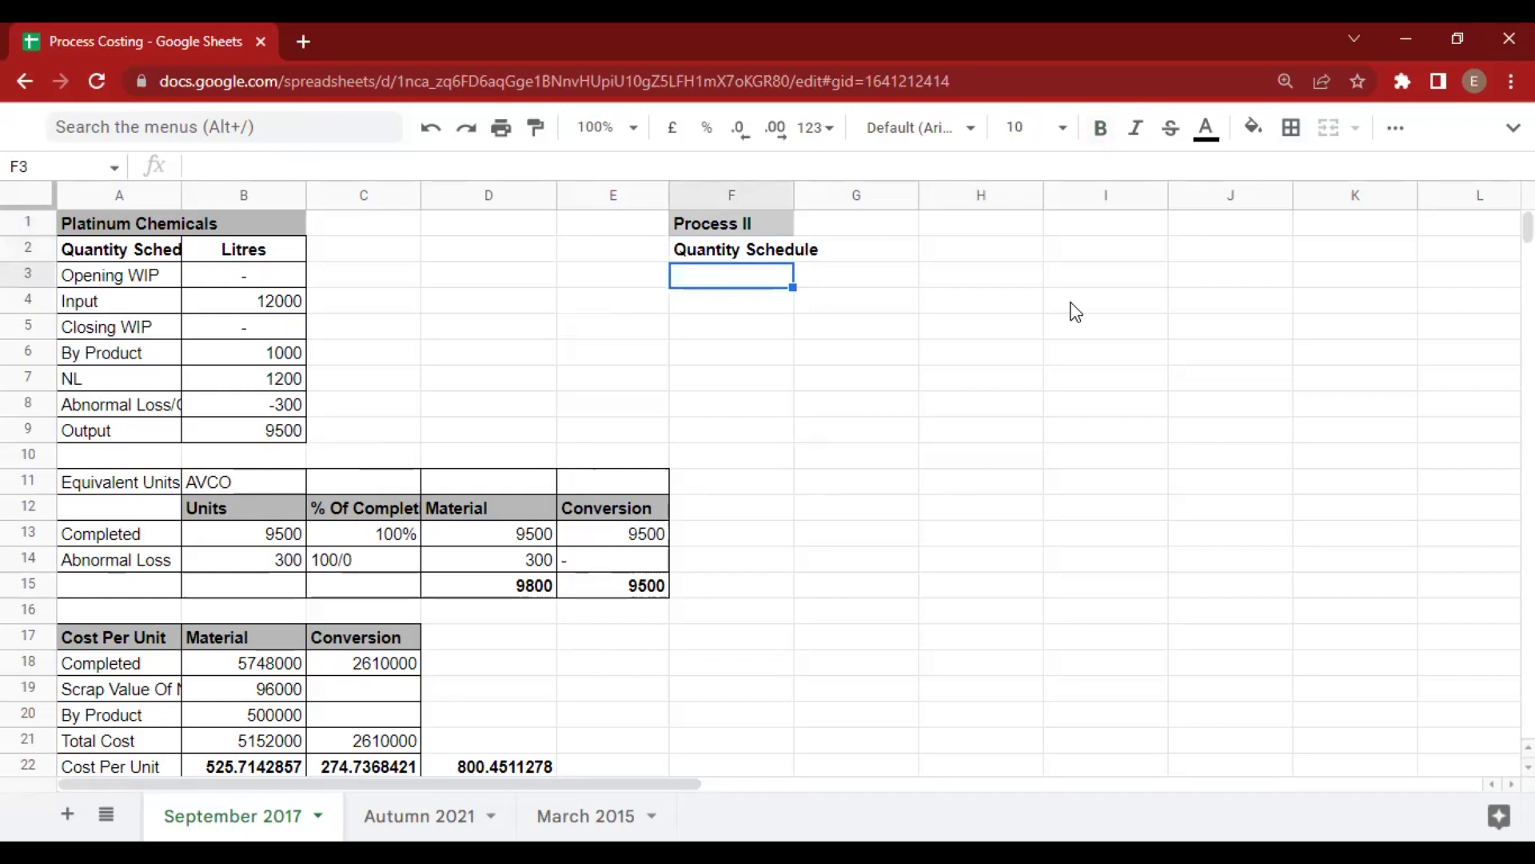
Check the J202 transfer in the costing question notes and add a Transfer In row with 4500 in F3:G3.
key(alt+Tab)
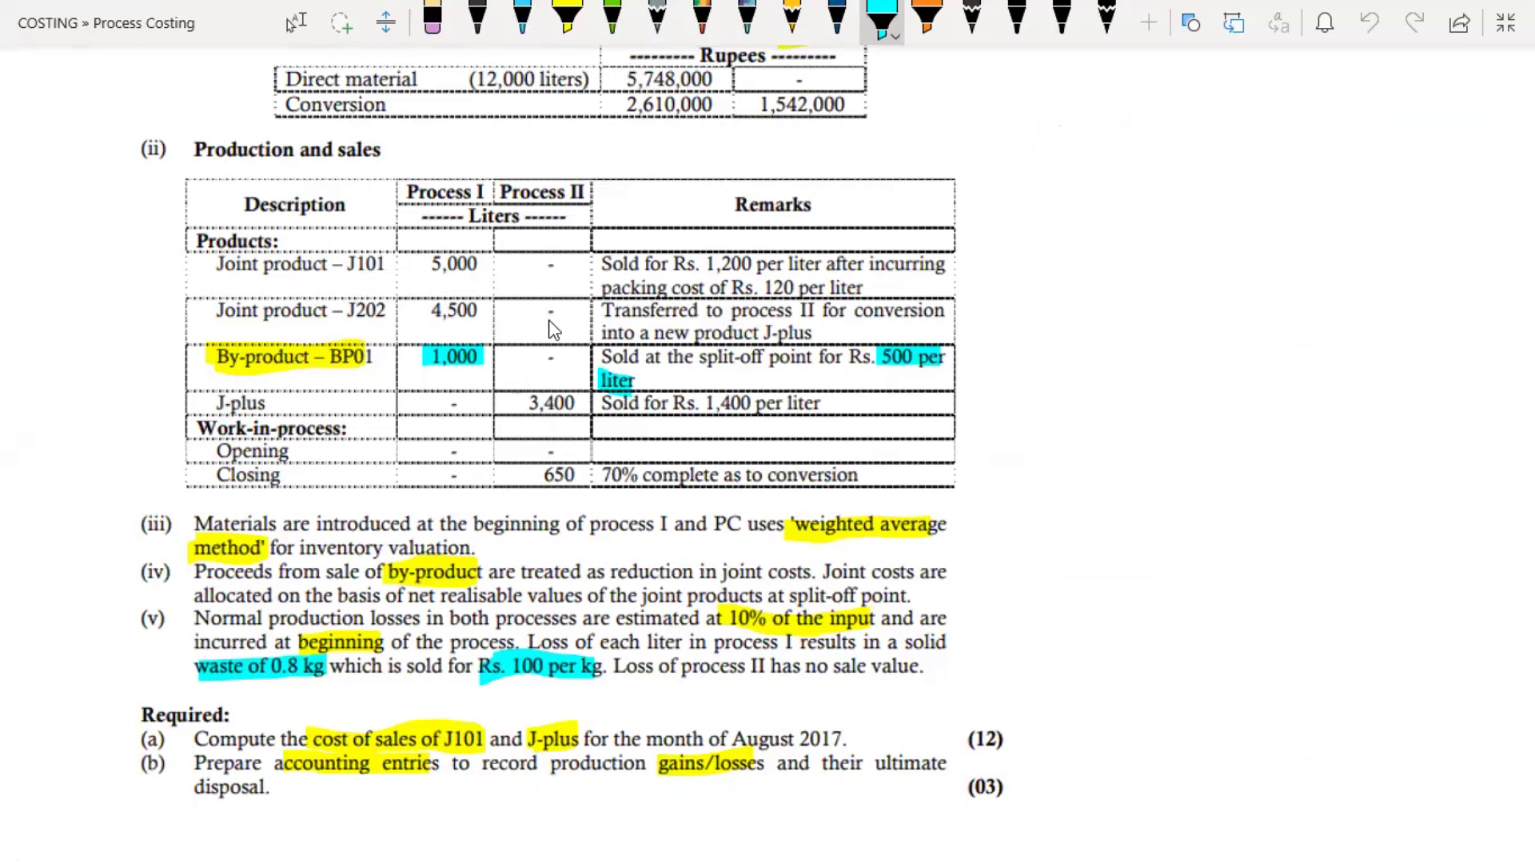
key(alt+Tab)
text(Transfer In)
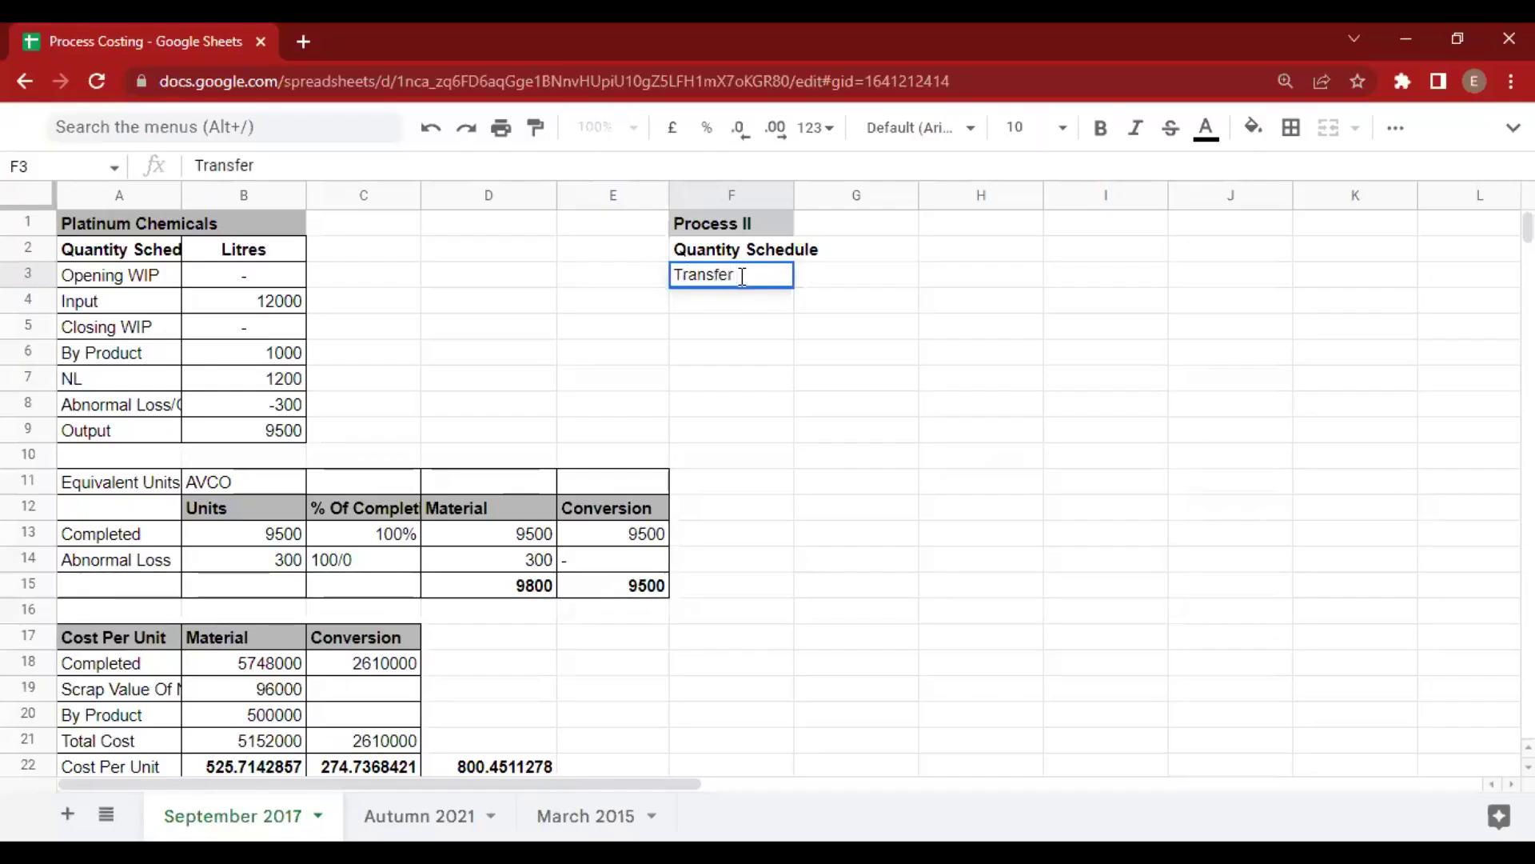
key(Tab)
text(4500)
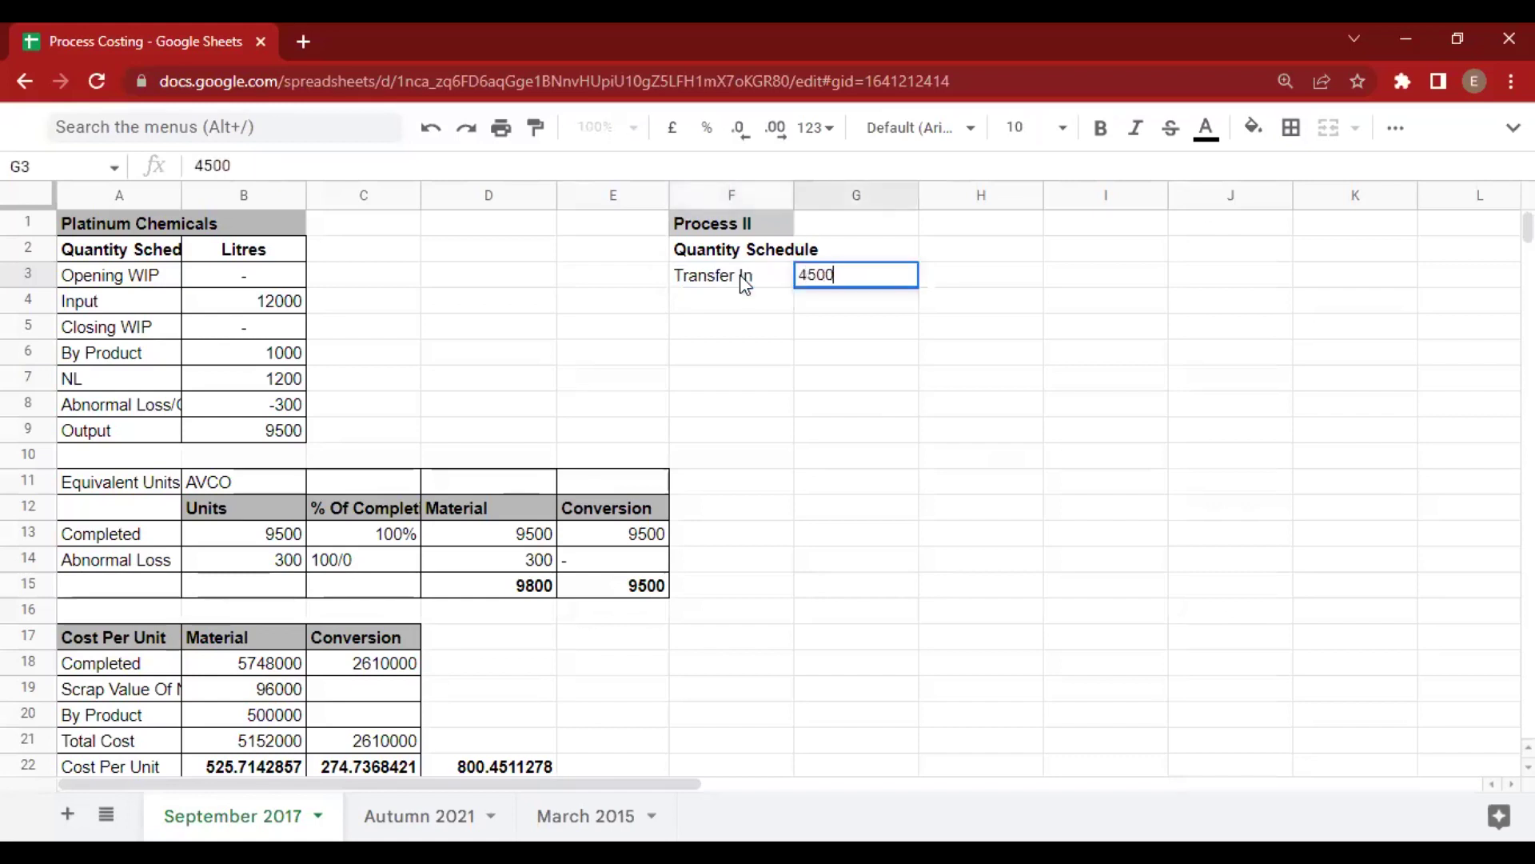
Consult the costing question notes and add an Output row with 3400 in F7:G7 of the Process II schedule.
key(alt+Tab)
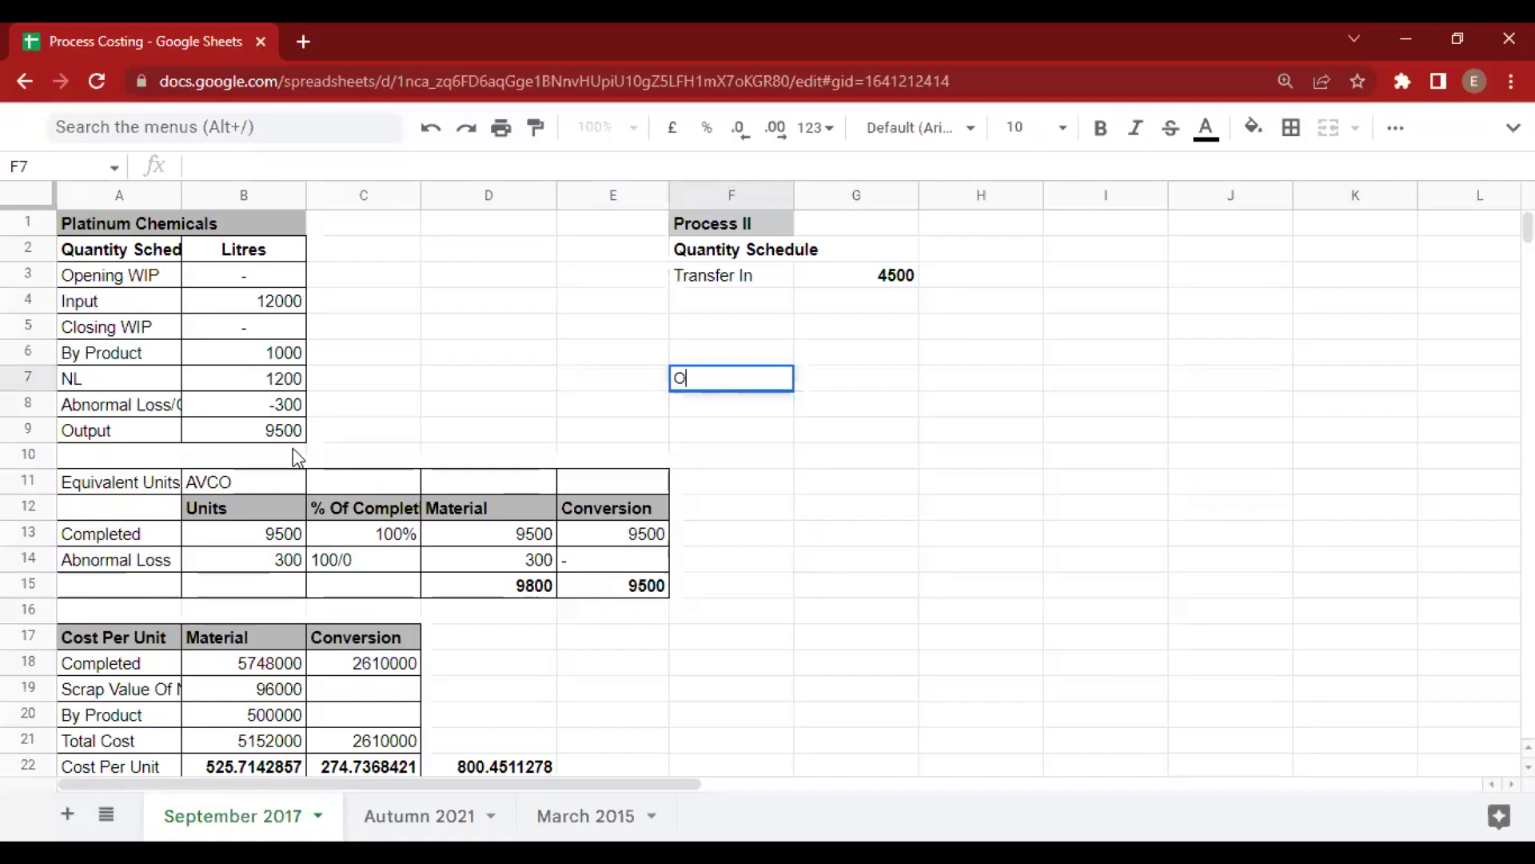
text(utput)
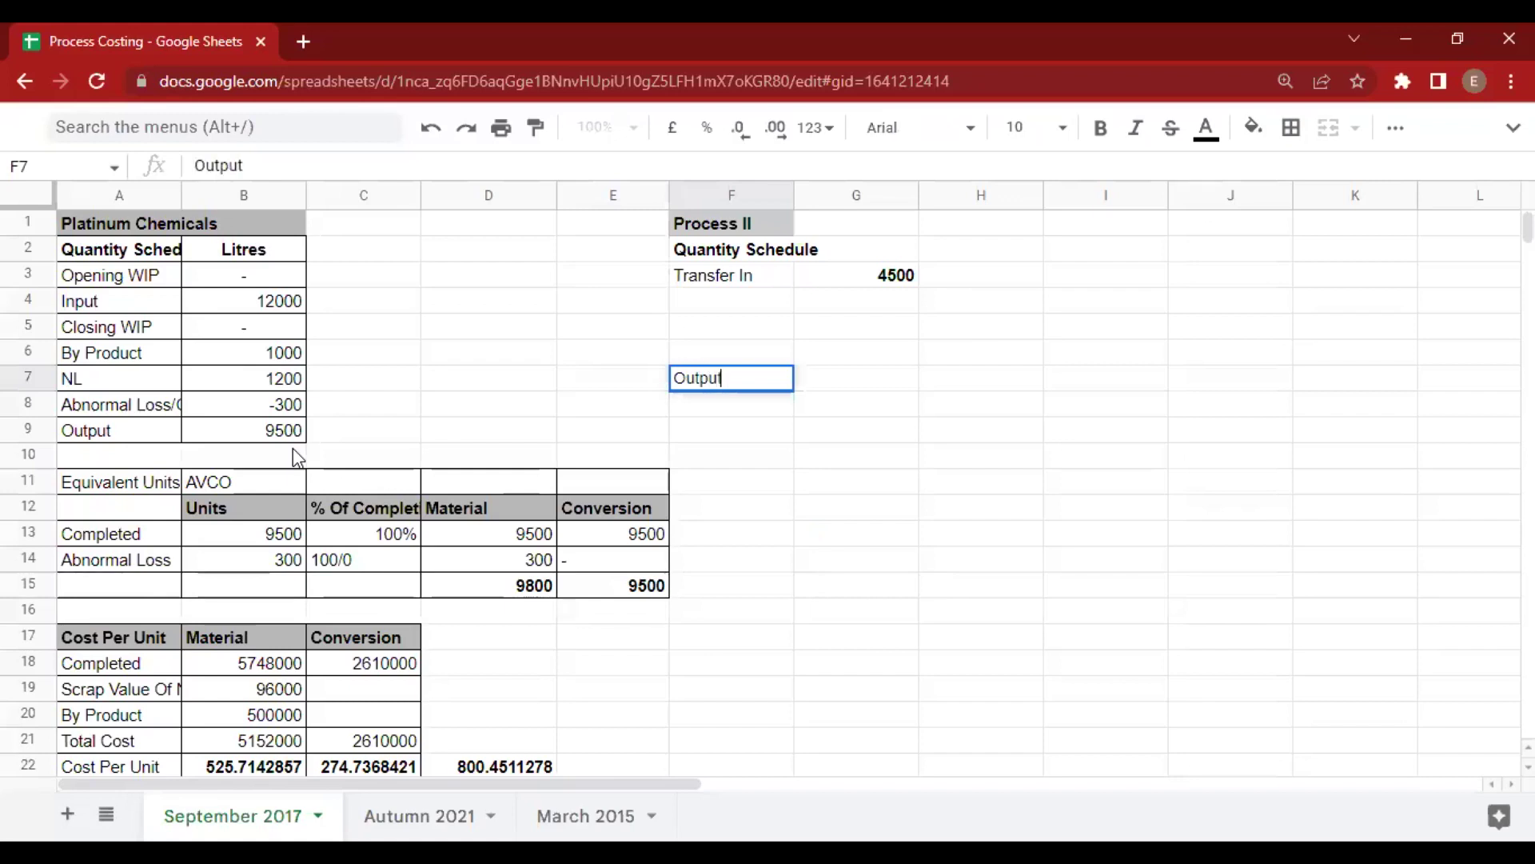
key(Tab)
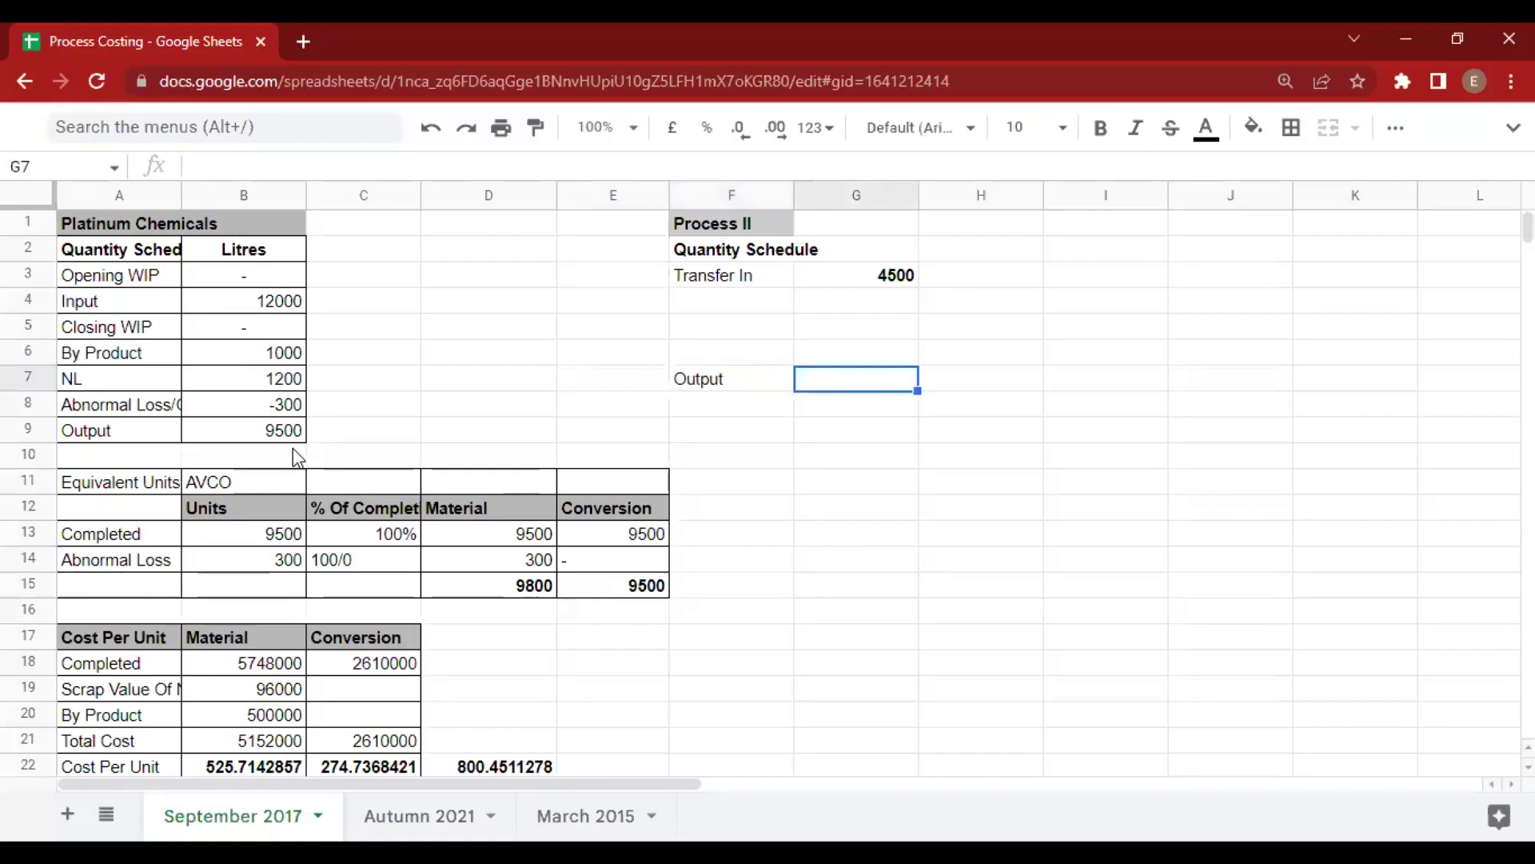
text(3400)
key(Return)
Add the row label Closing WIP in F4, under Transfer In.
key(Up)
key(Up)
key(Up)
key(Up)
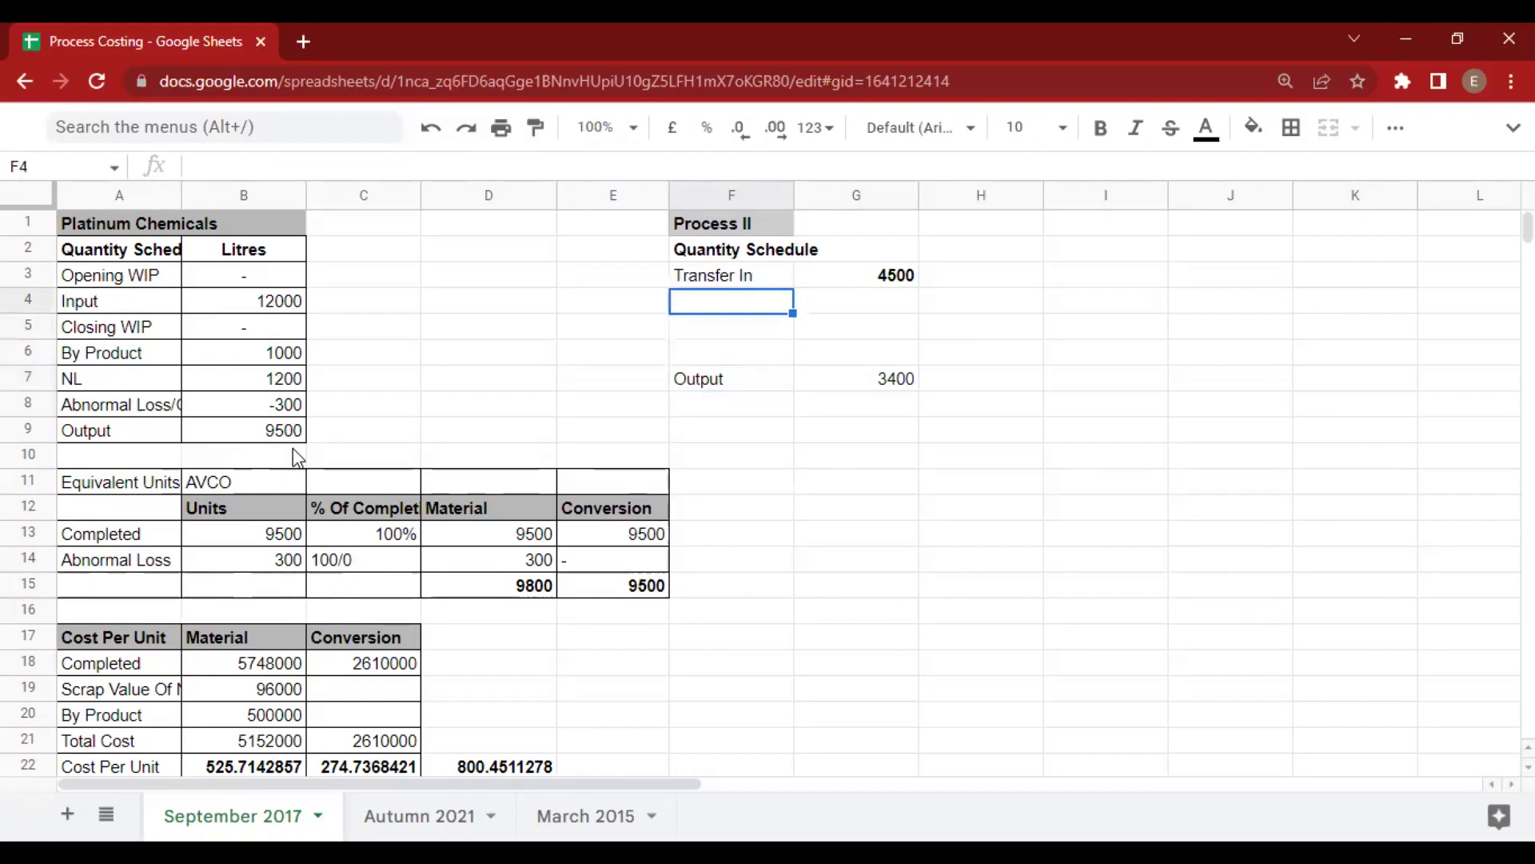
text(Closing WI)
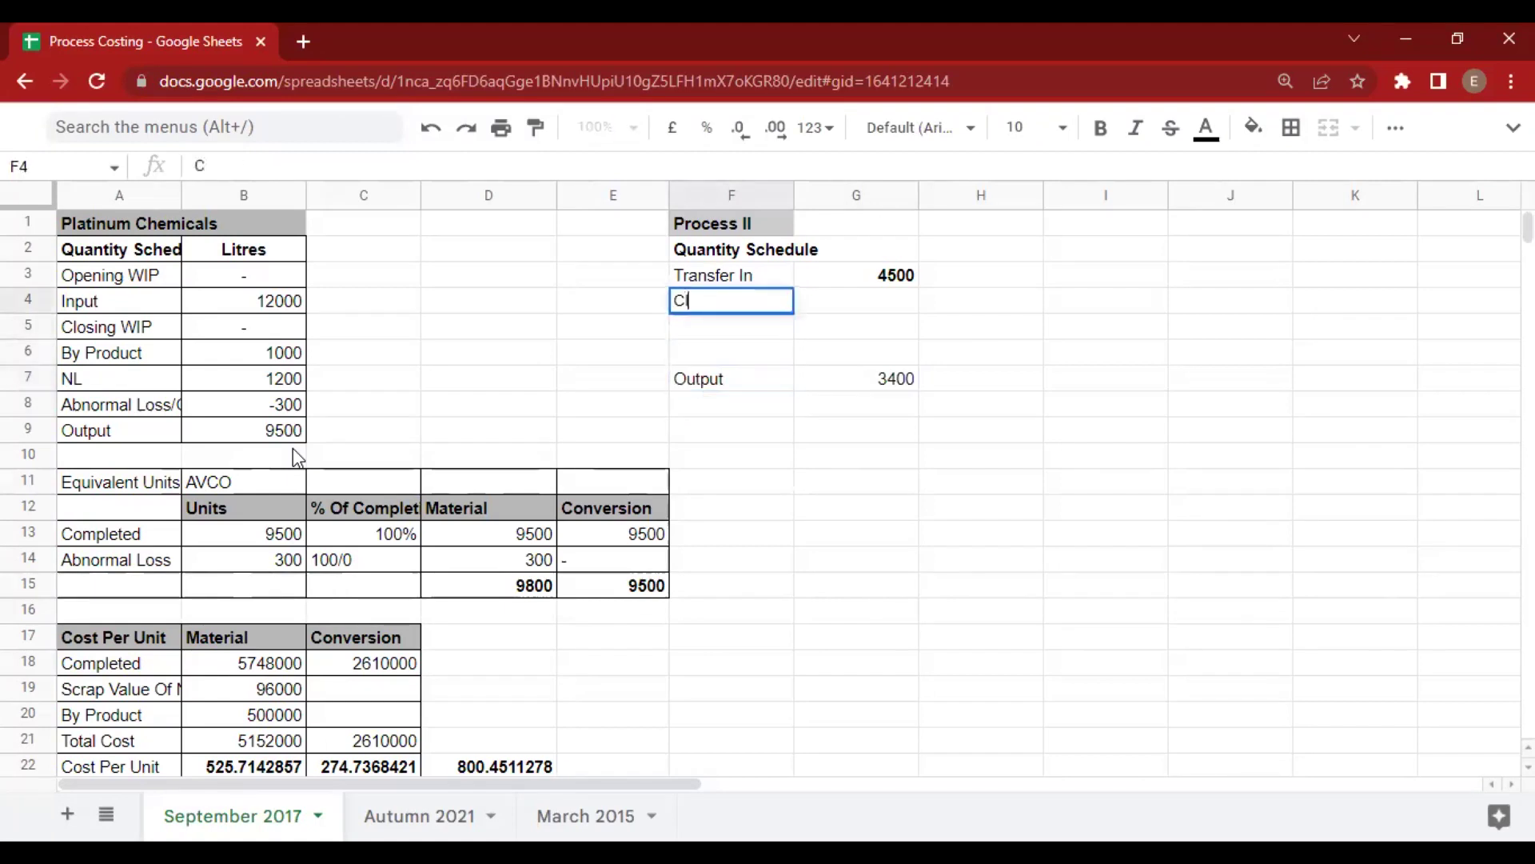
text(P)
key(Tab)
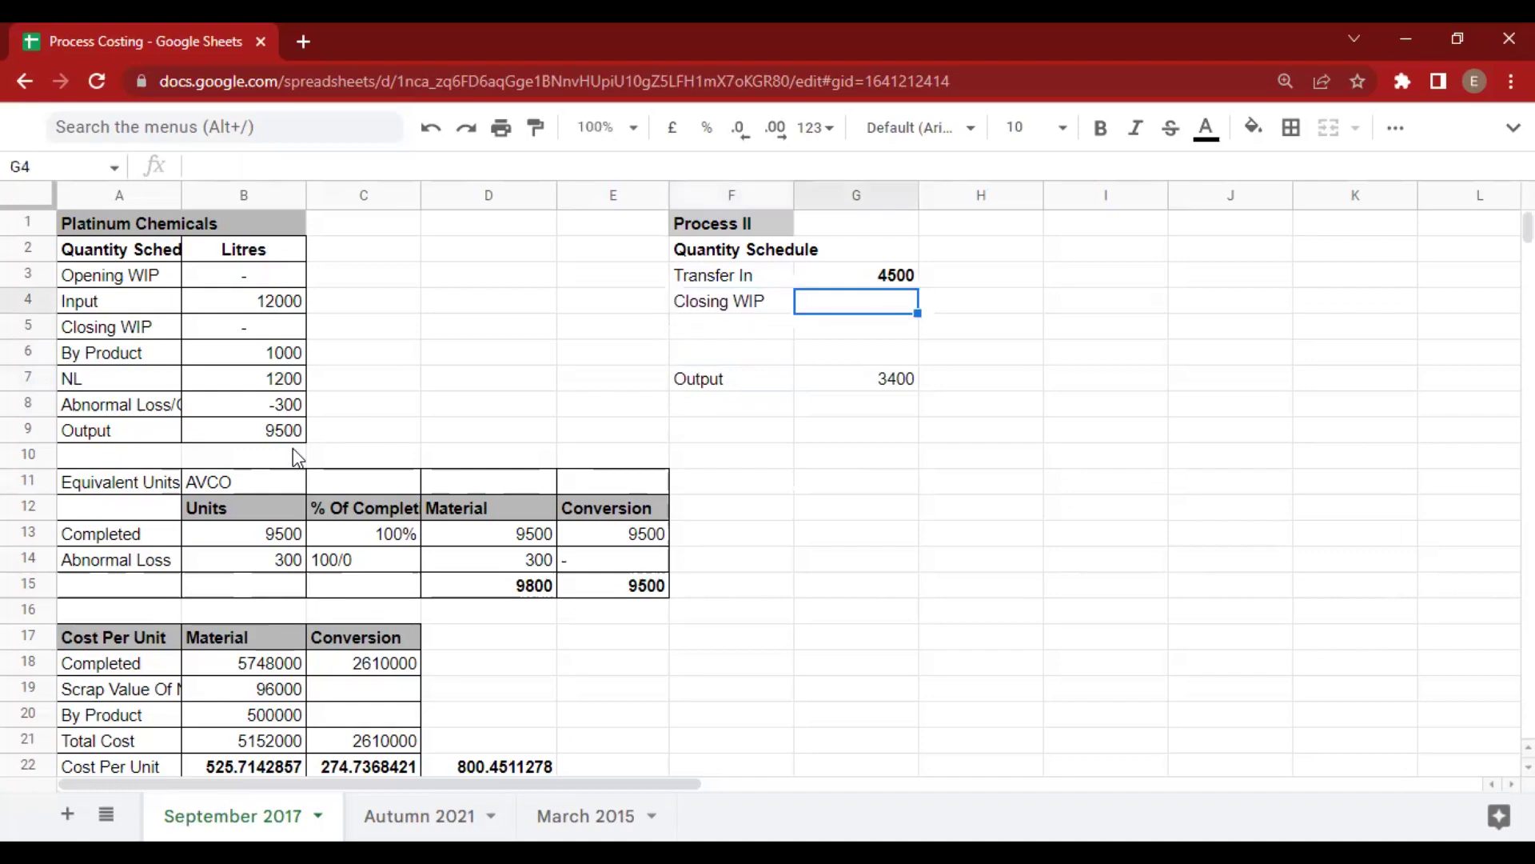
Check Process II's closing work-in-process in the costing question notes and enter 650 for Closing WIP in G4.
key(alt+Tab)
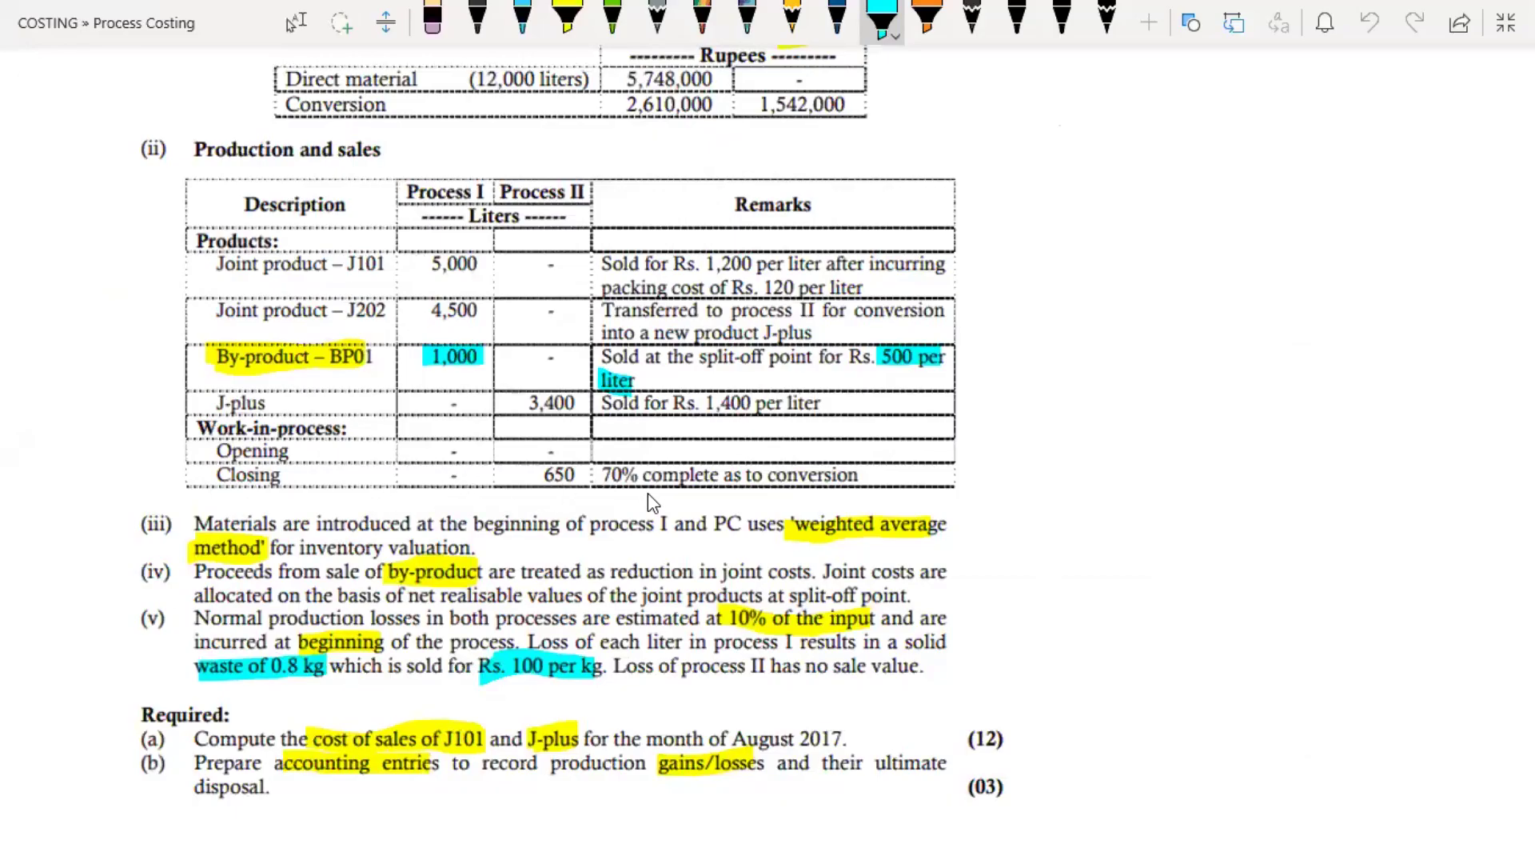
key(alt+Tab)
text(650)
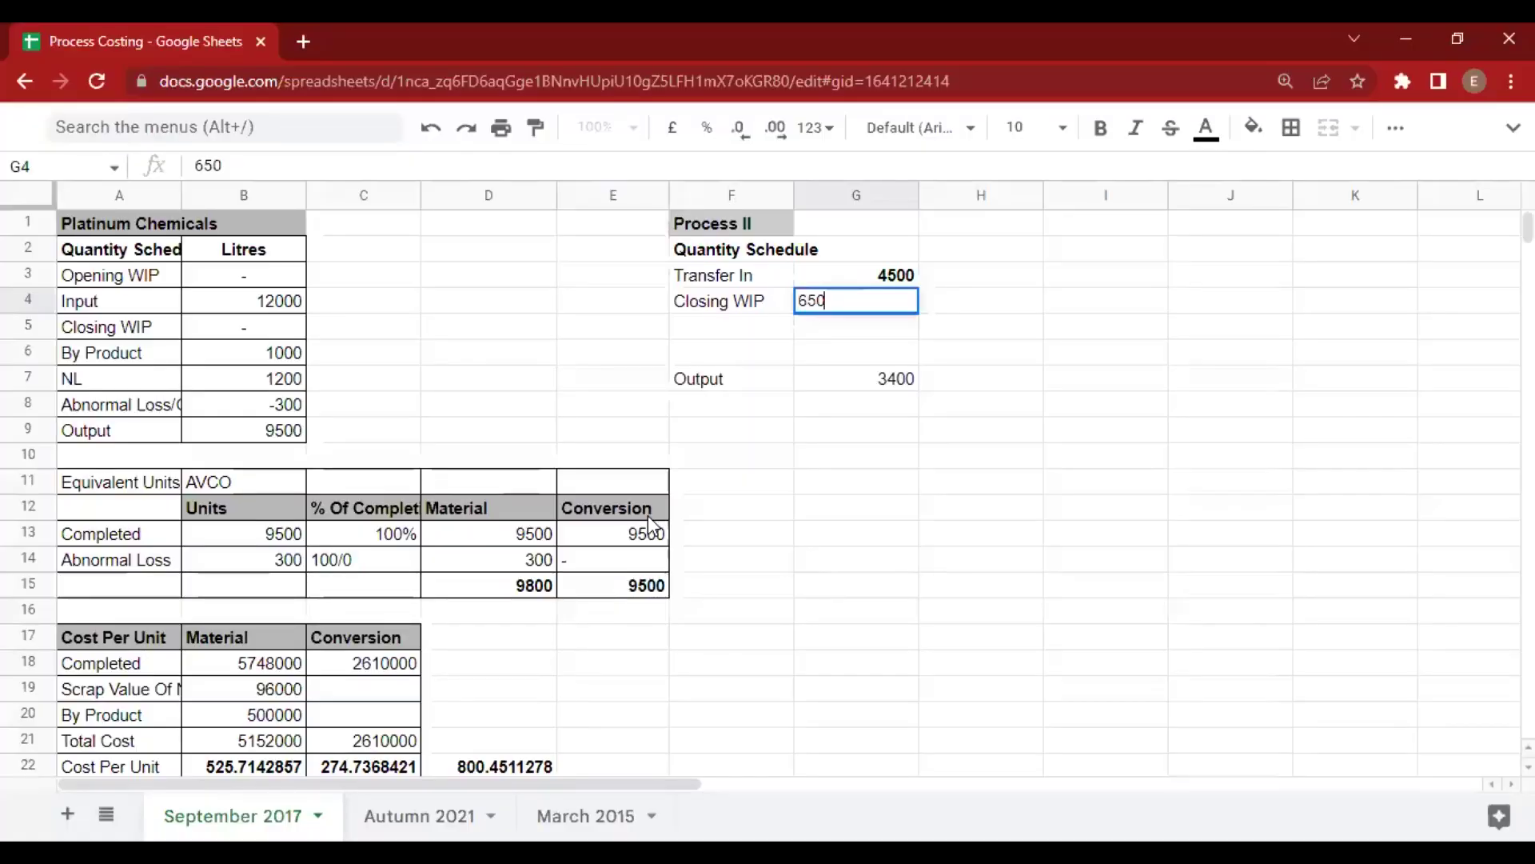
key(Return)
Add an NL row in F5:G5, calculating the normal loss as 10% of the transfer in with =G3*10%.
text(NL)
key(Return)
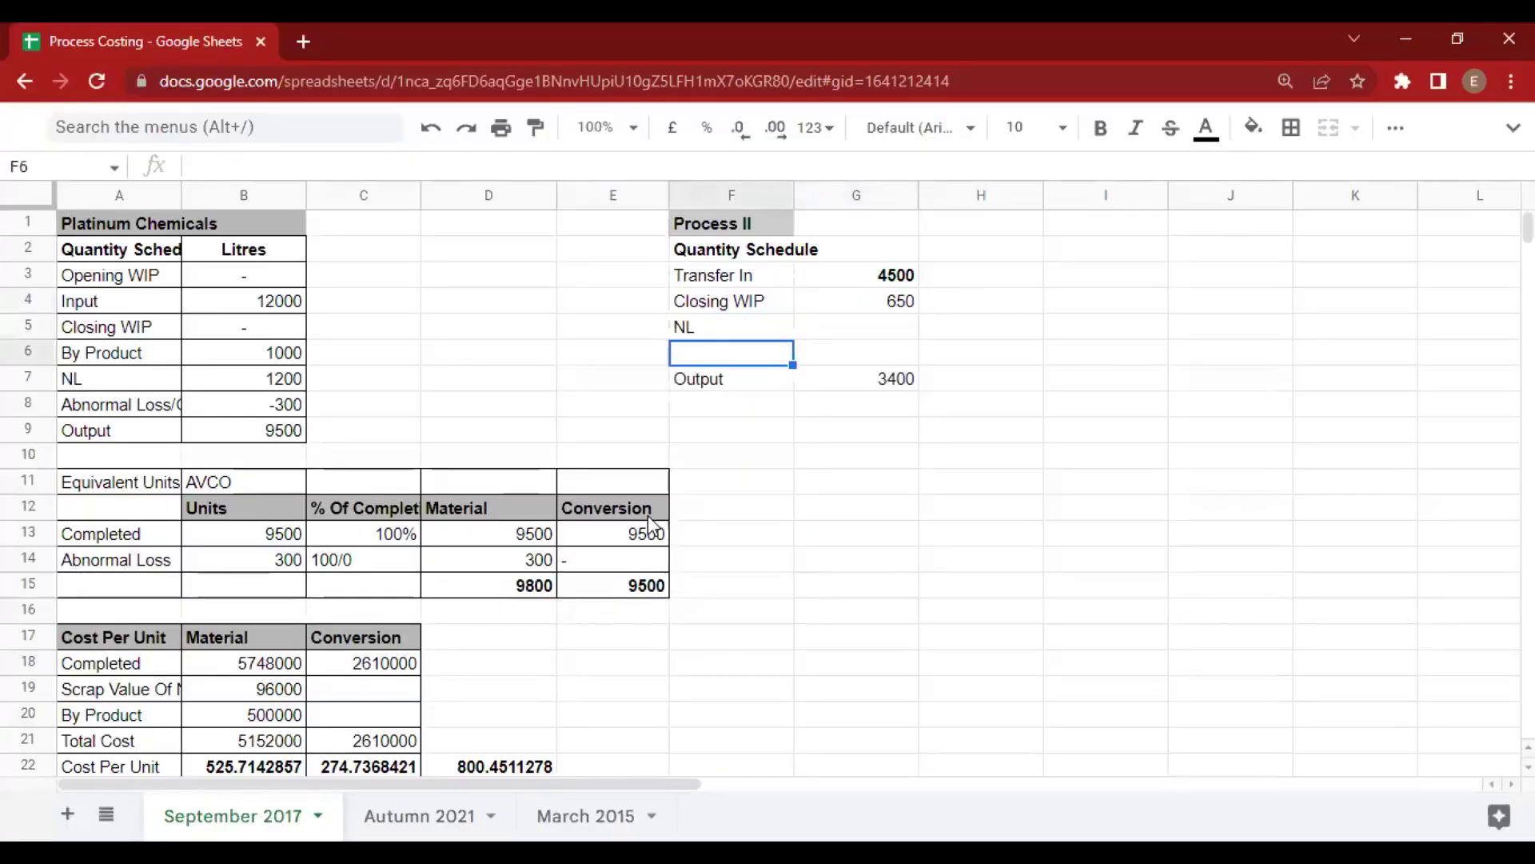
key(Up)
key(Right)
text(=)
key(Up)
key(Up)
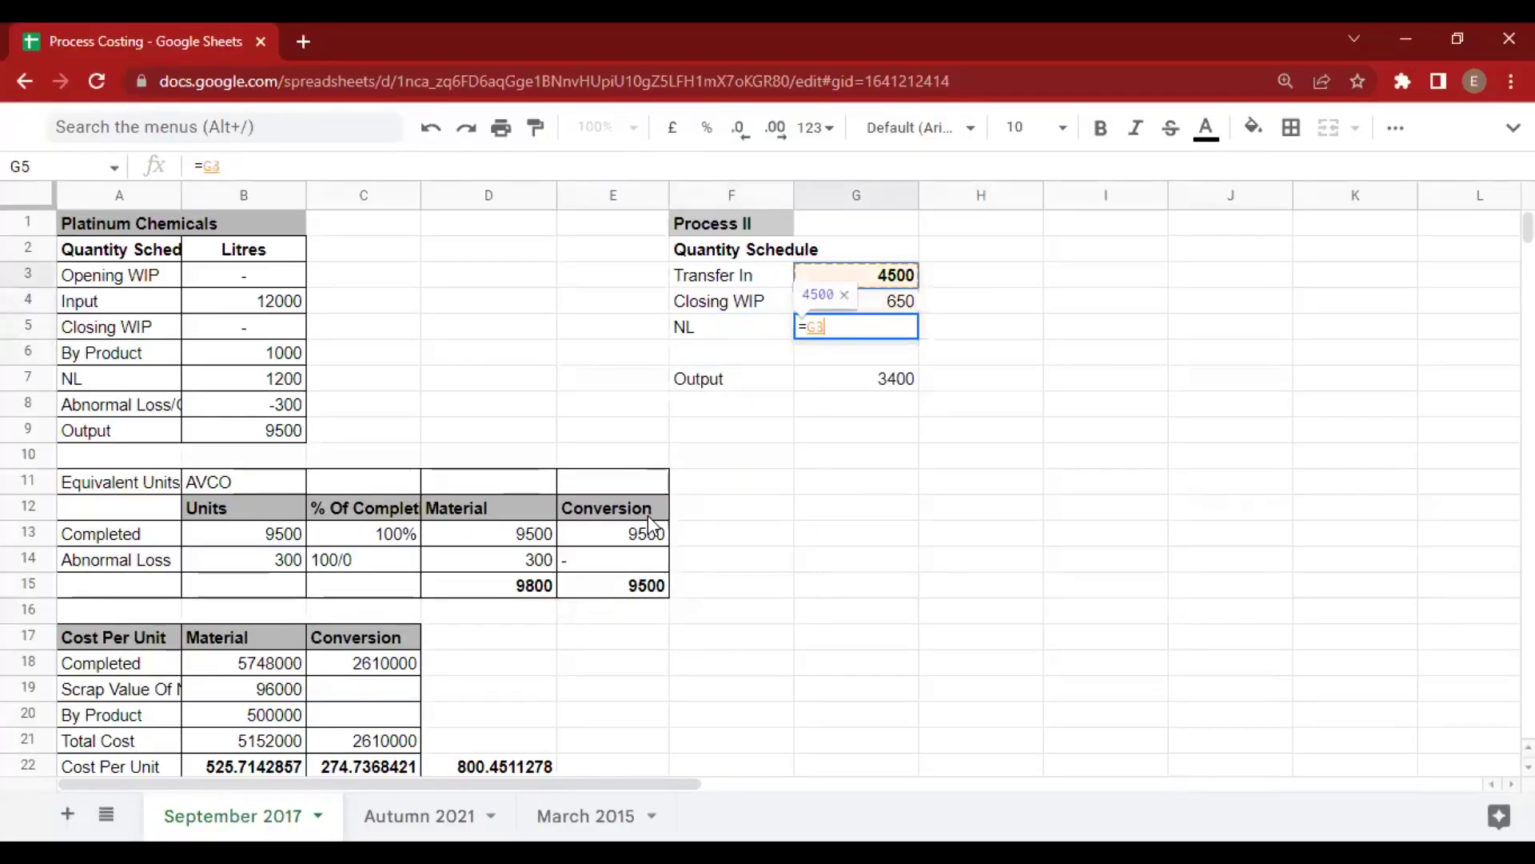
text(*10%)
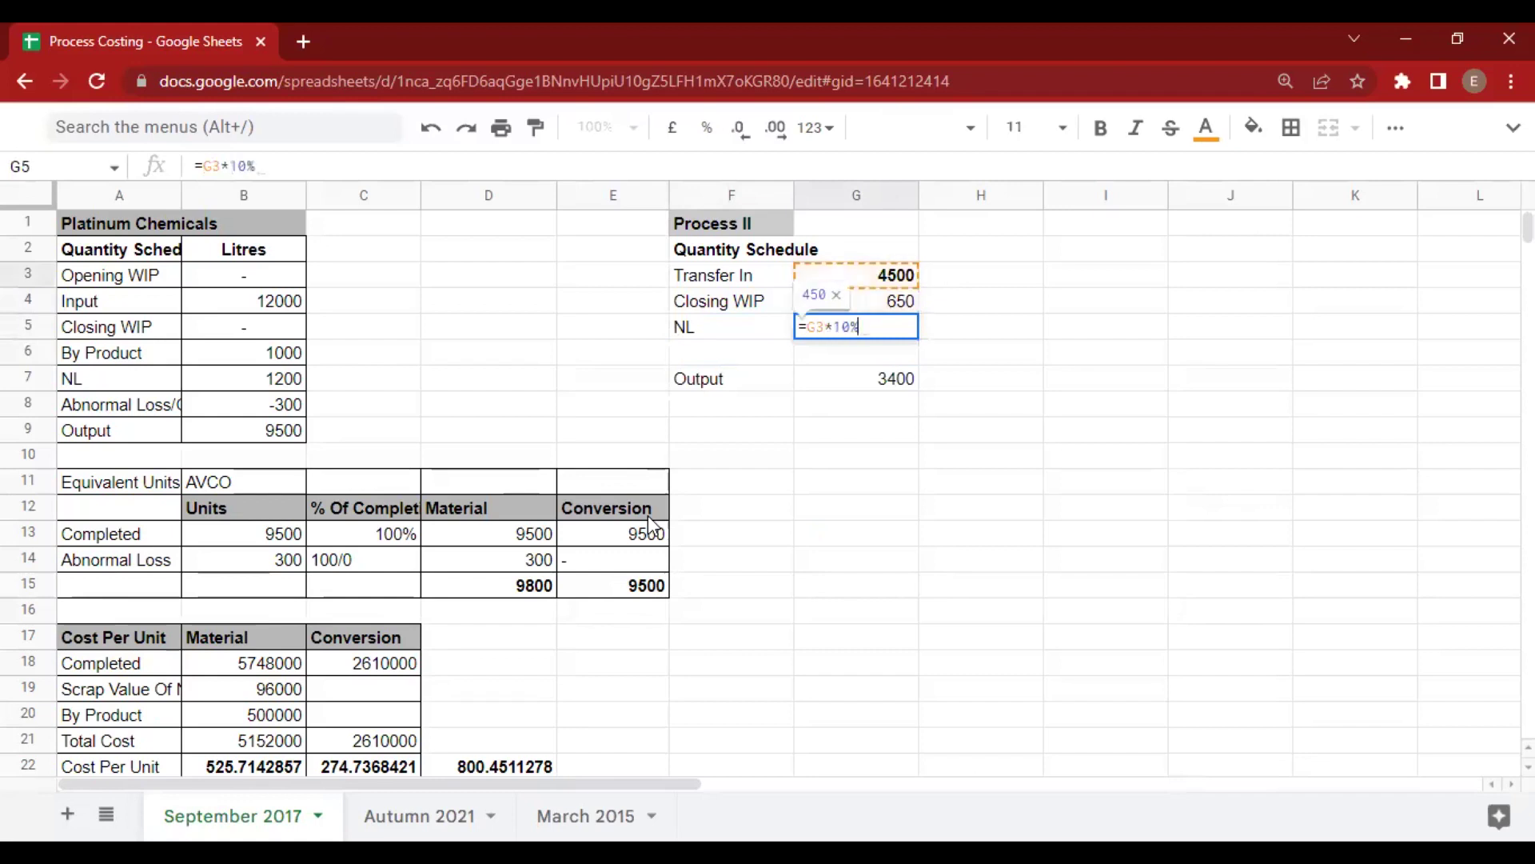
key(Return)
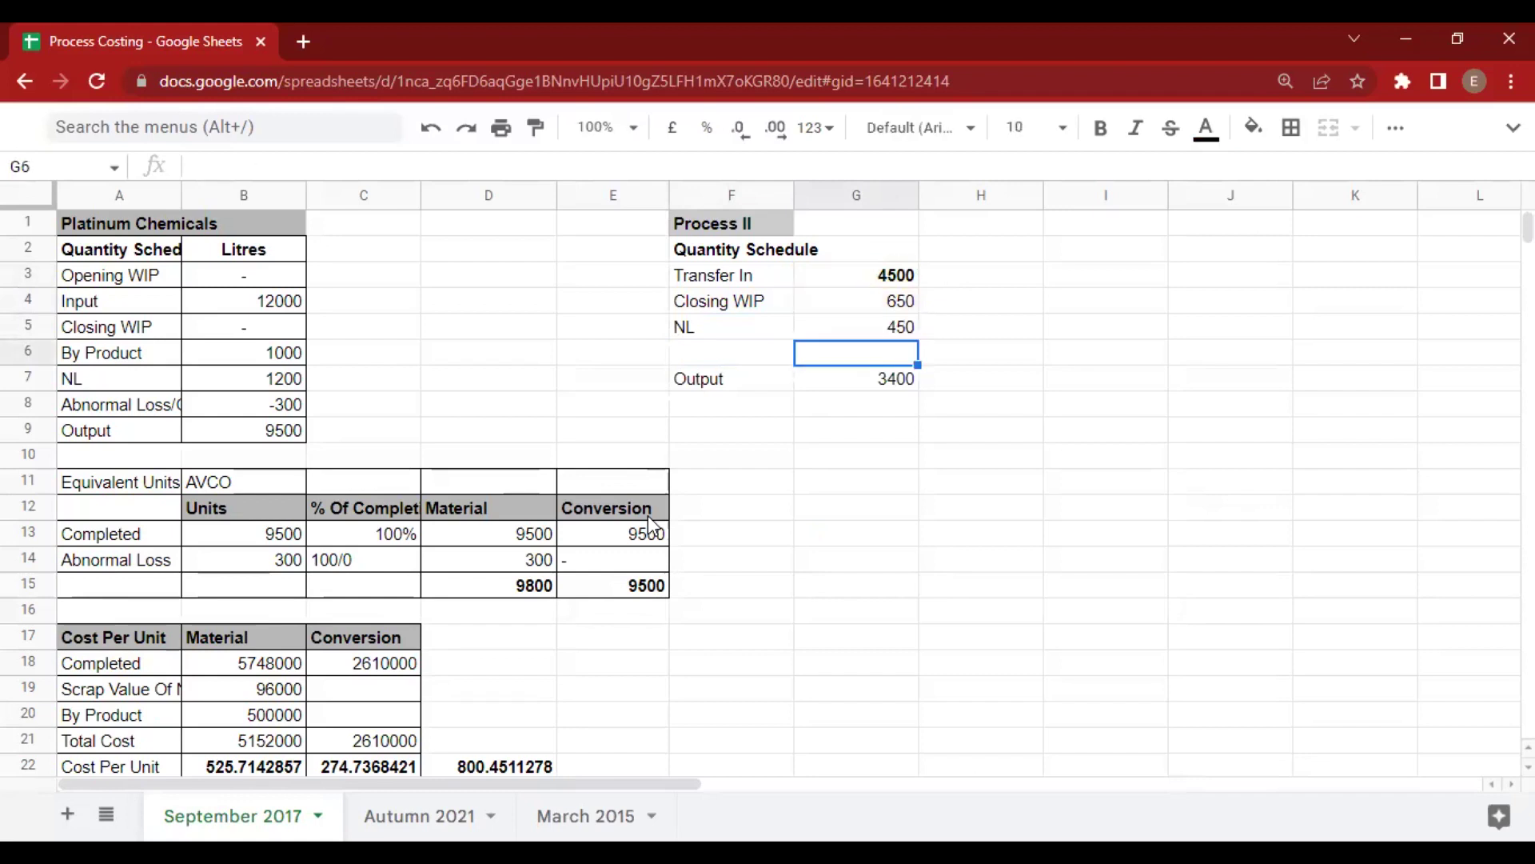
Calculate the schedule's balancing abnormal loss or gain in G6 with the formula =G7-G3+G4+G5.
text(=)
key(Down)
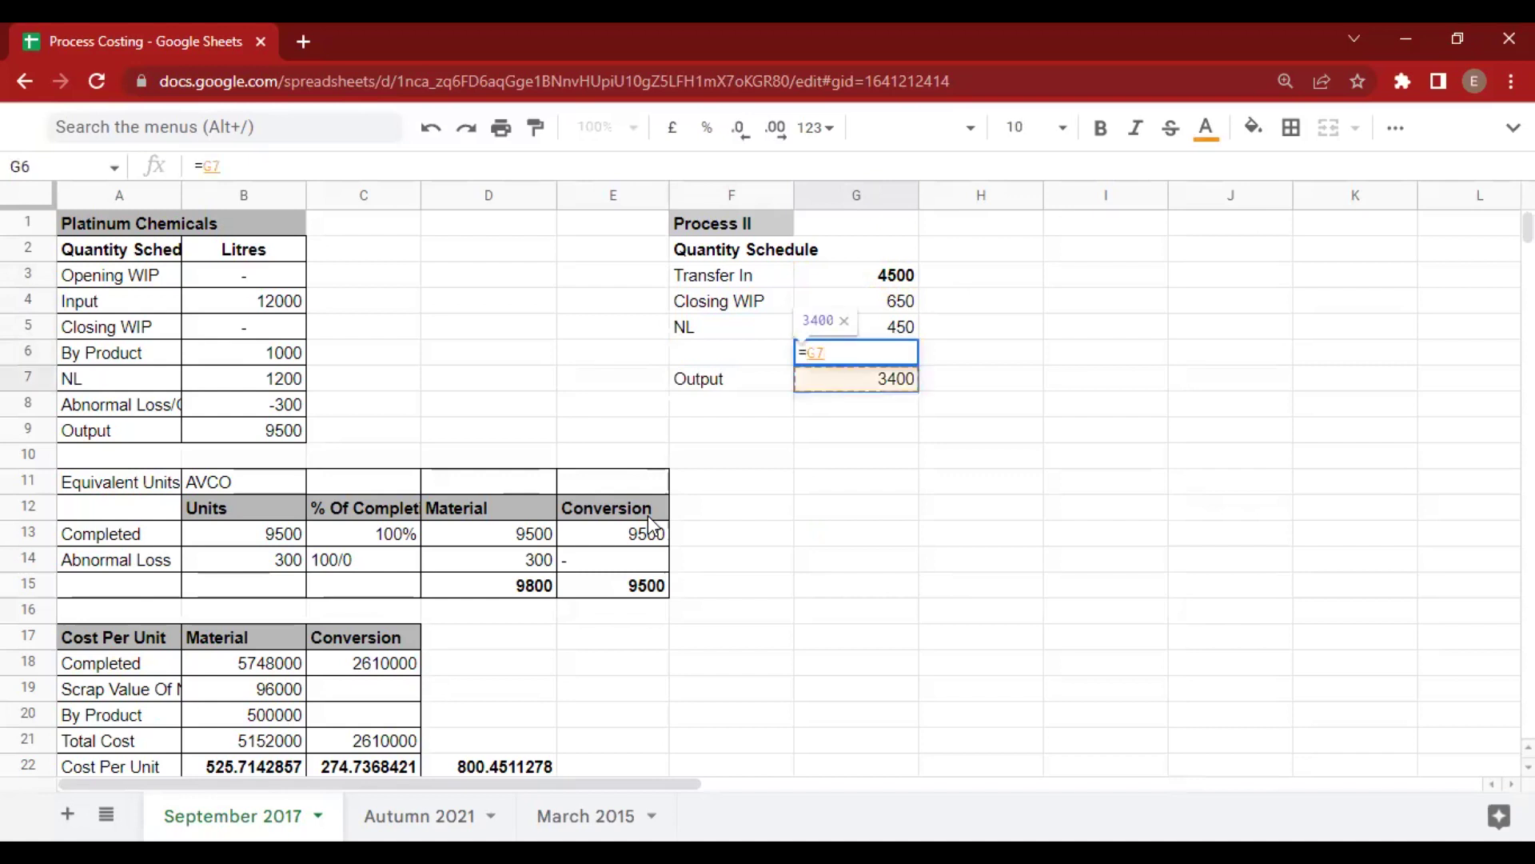
text(-)
key(Up)
key(Up)
key(Up)
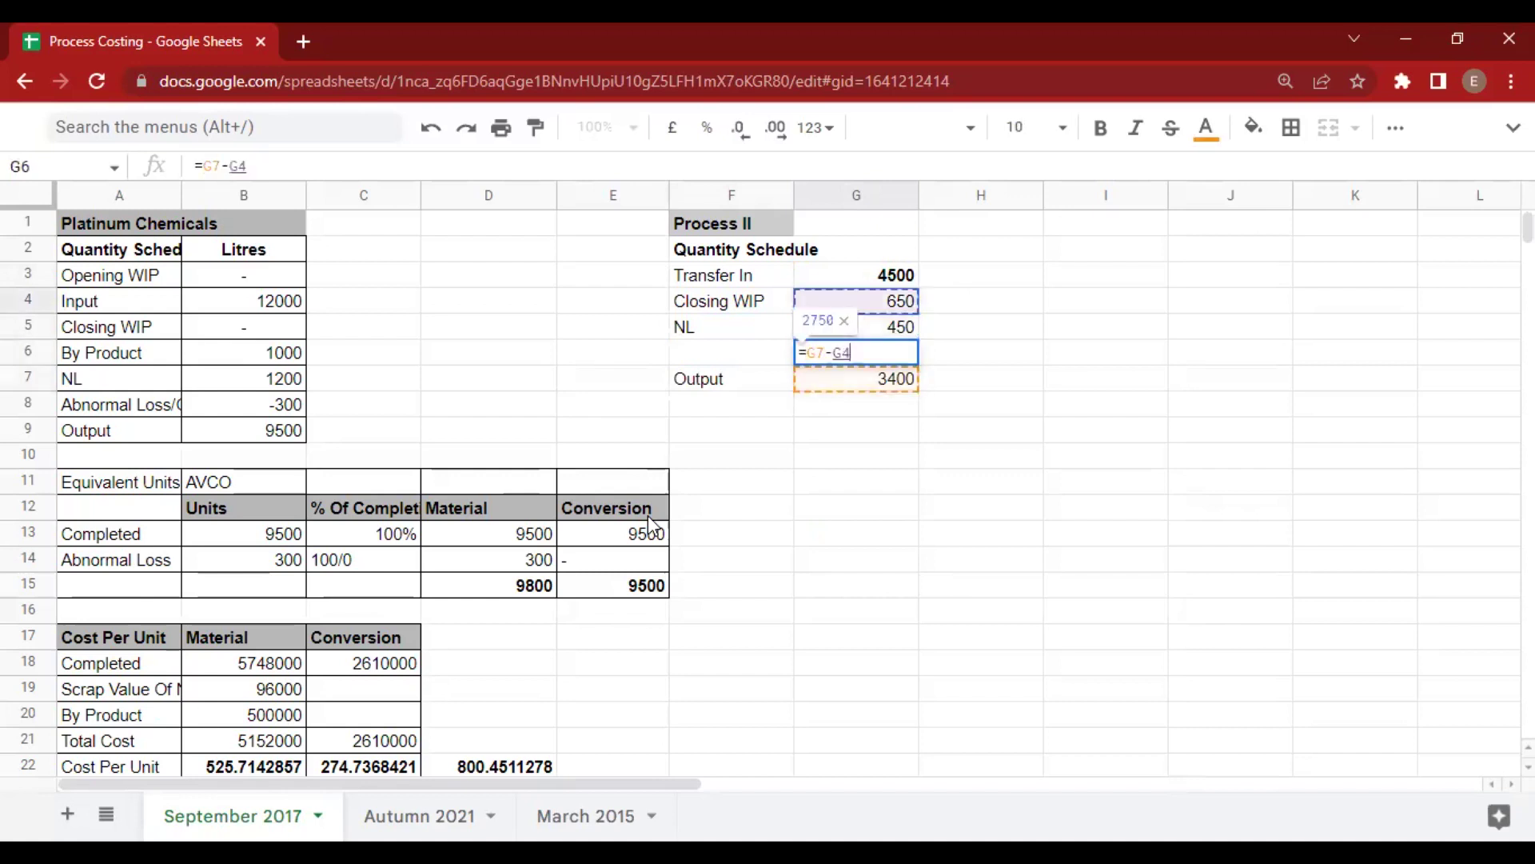
text(+)
key(Up)
key(Up)
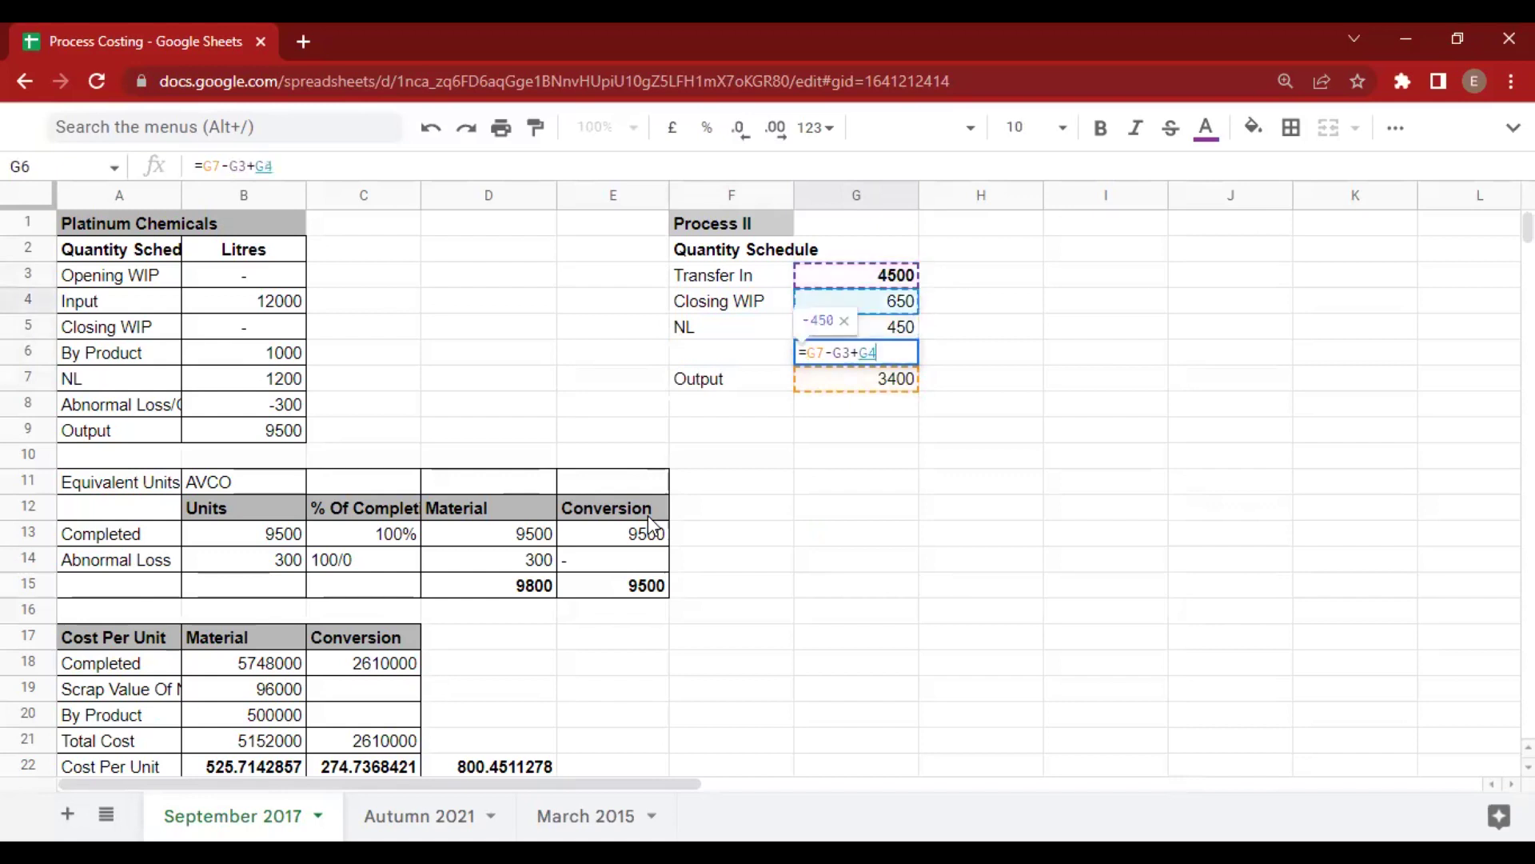
text(+)
key(Up)
key(Return)
Select the Quantity Schedule heading cell F2 in the Process II section.
key(Up)
key(Left)
key(Up)
key(Up)
key(Up)
key(Up)
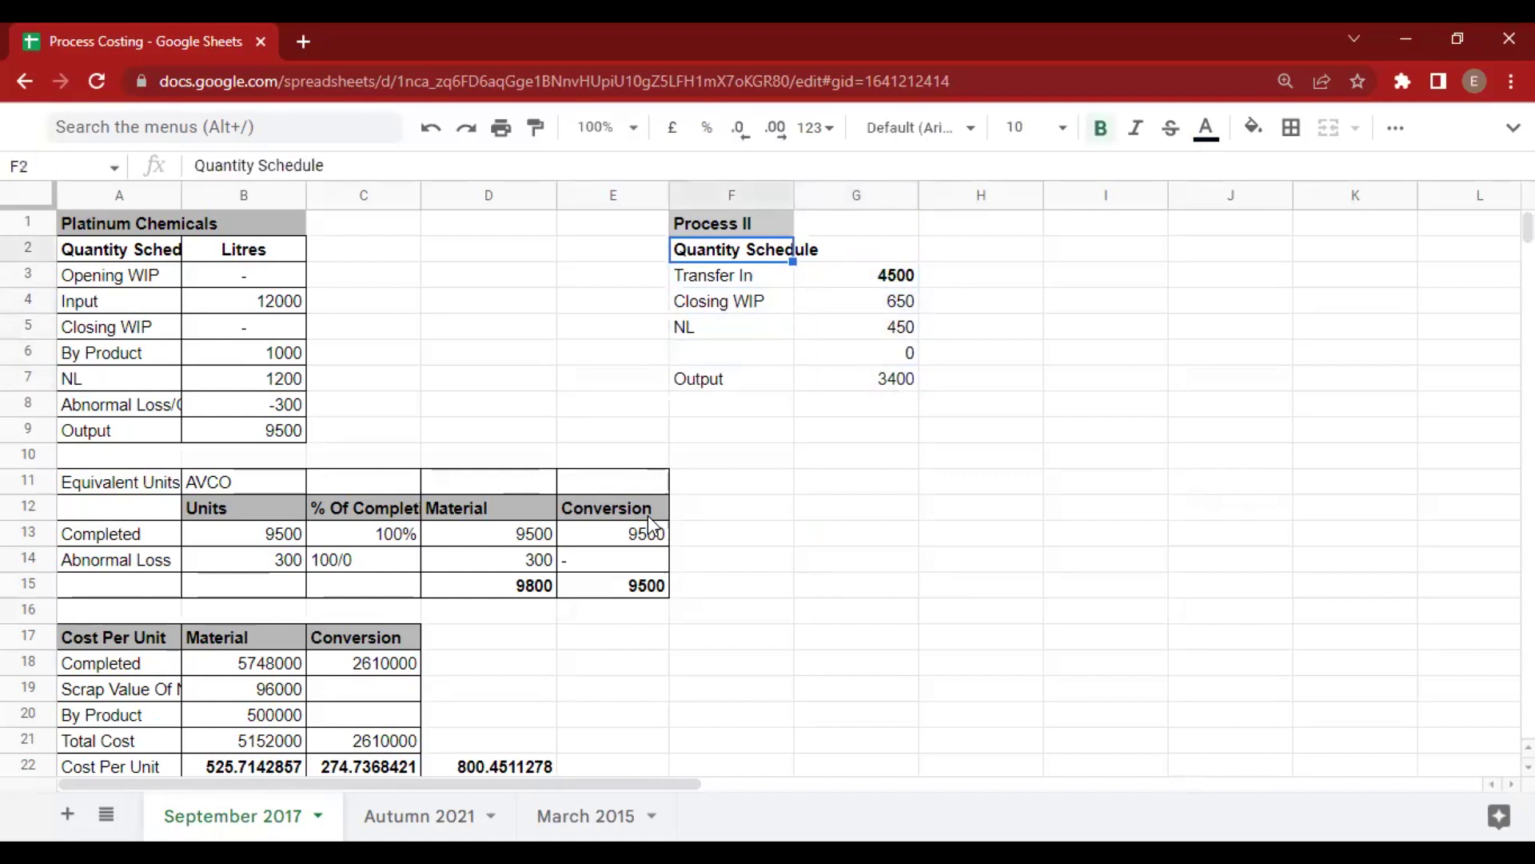
Apply all borders to the Process II quantity schedule in F2:G7.
key(shift+Down)
key(shift+Down)
key(shift+Down)
key(shift+Down)
key(shift+Down)
key(shift+Right)
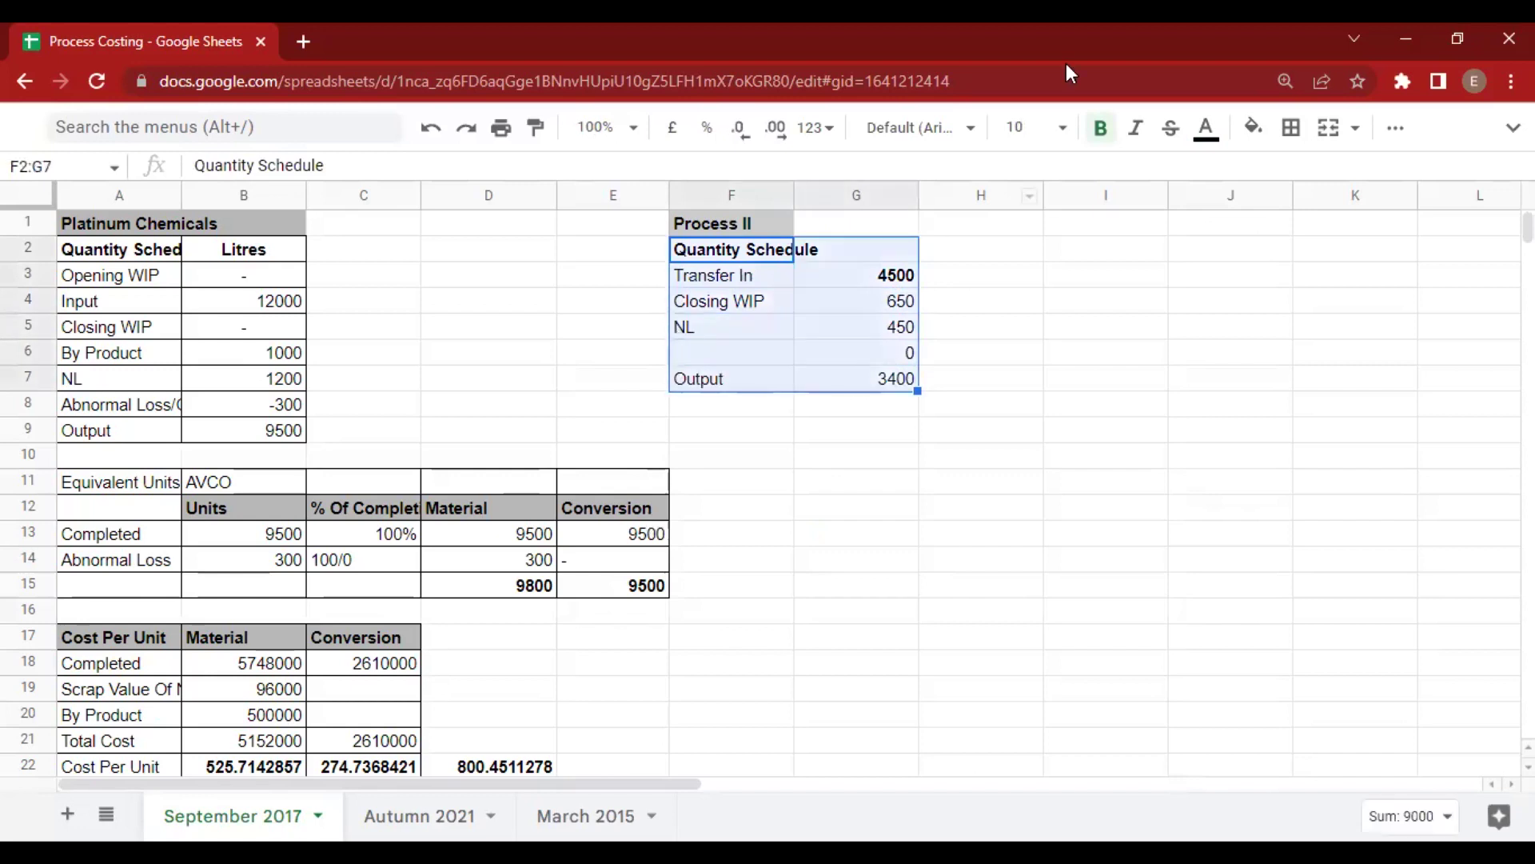
click(1291, 127)
click(1301, 175)
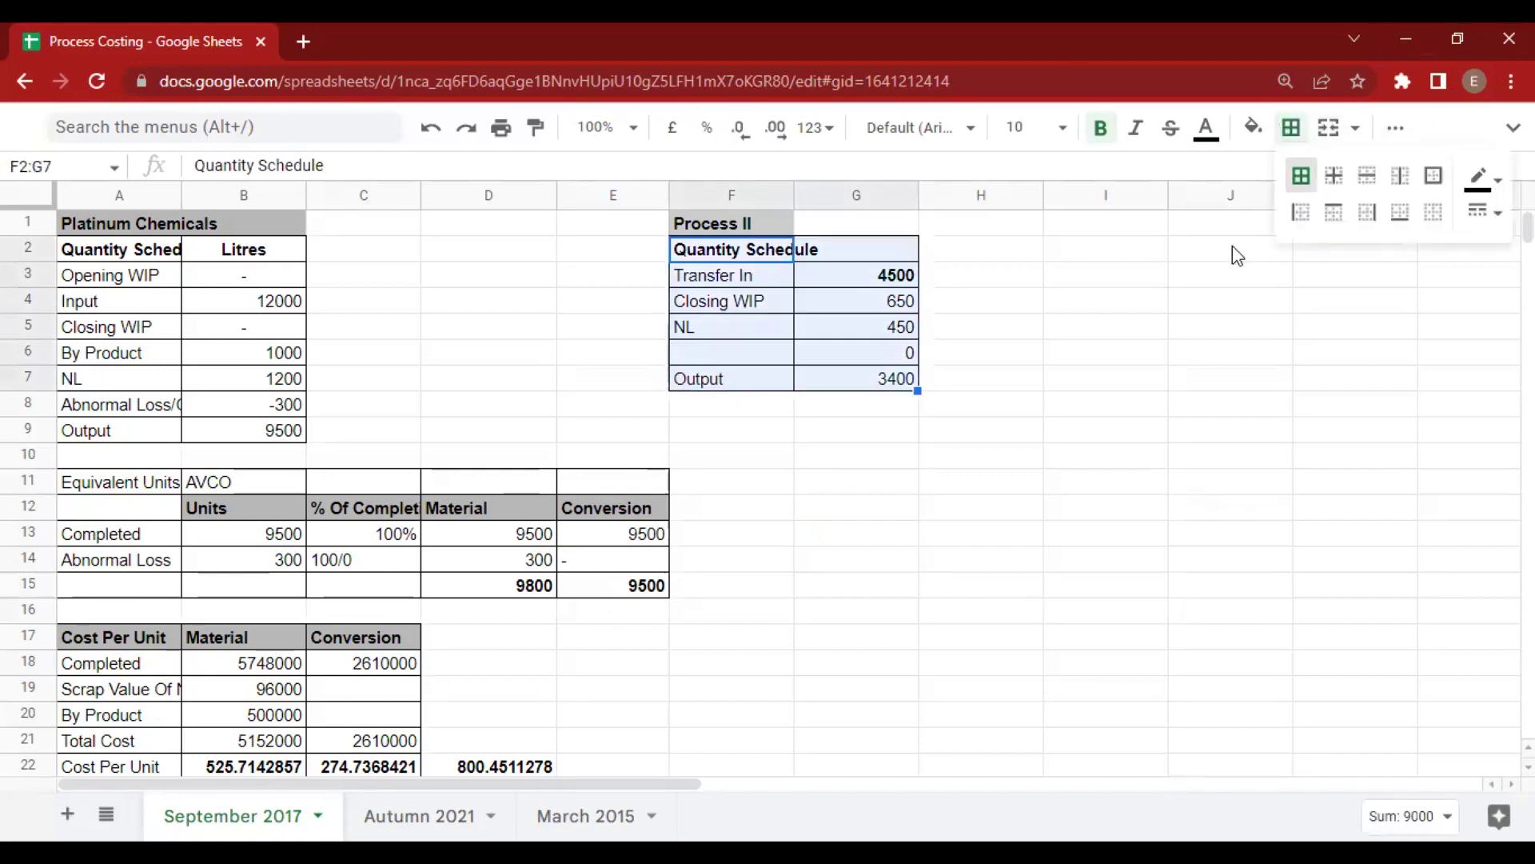
click(917, 462)
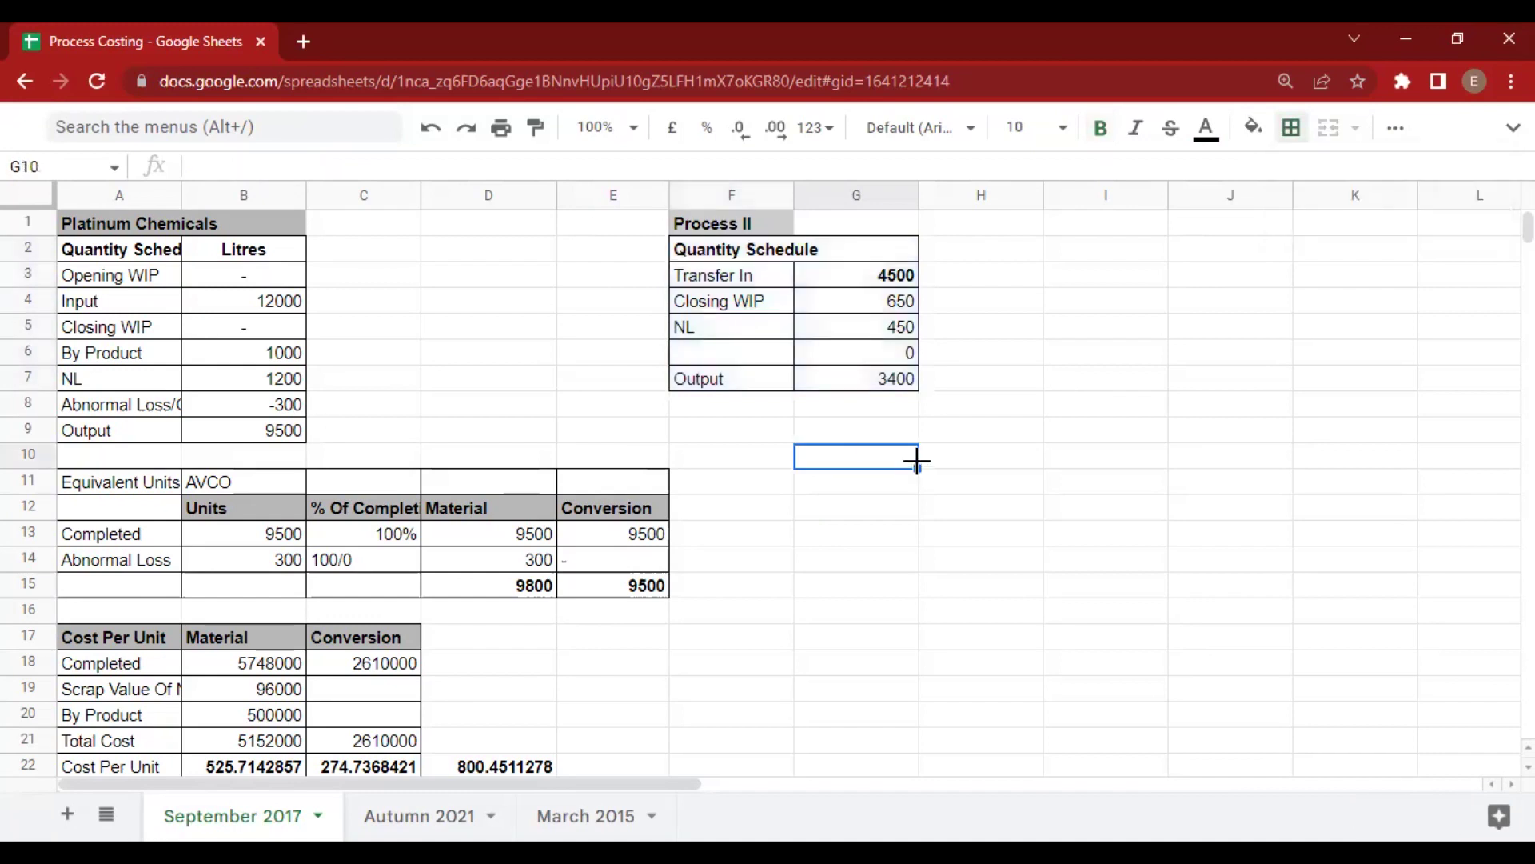
Copy the Process I equivalent units table from A11:E15 and paste it starting at G9.
drag(102, 490, 627, 576)
key(ctrl+c)
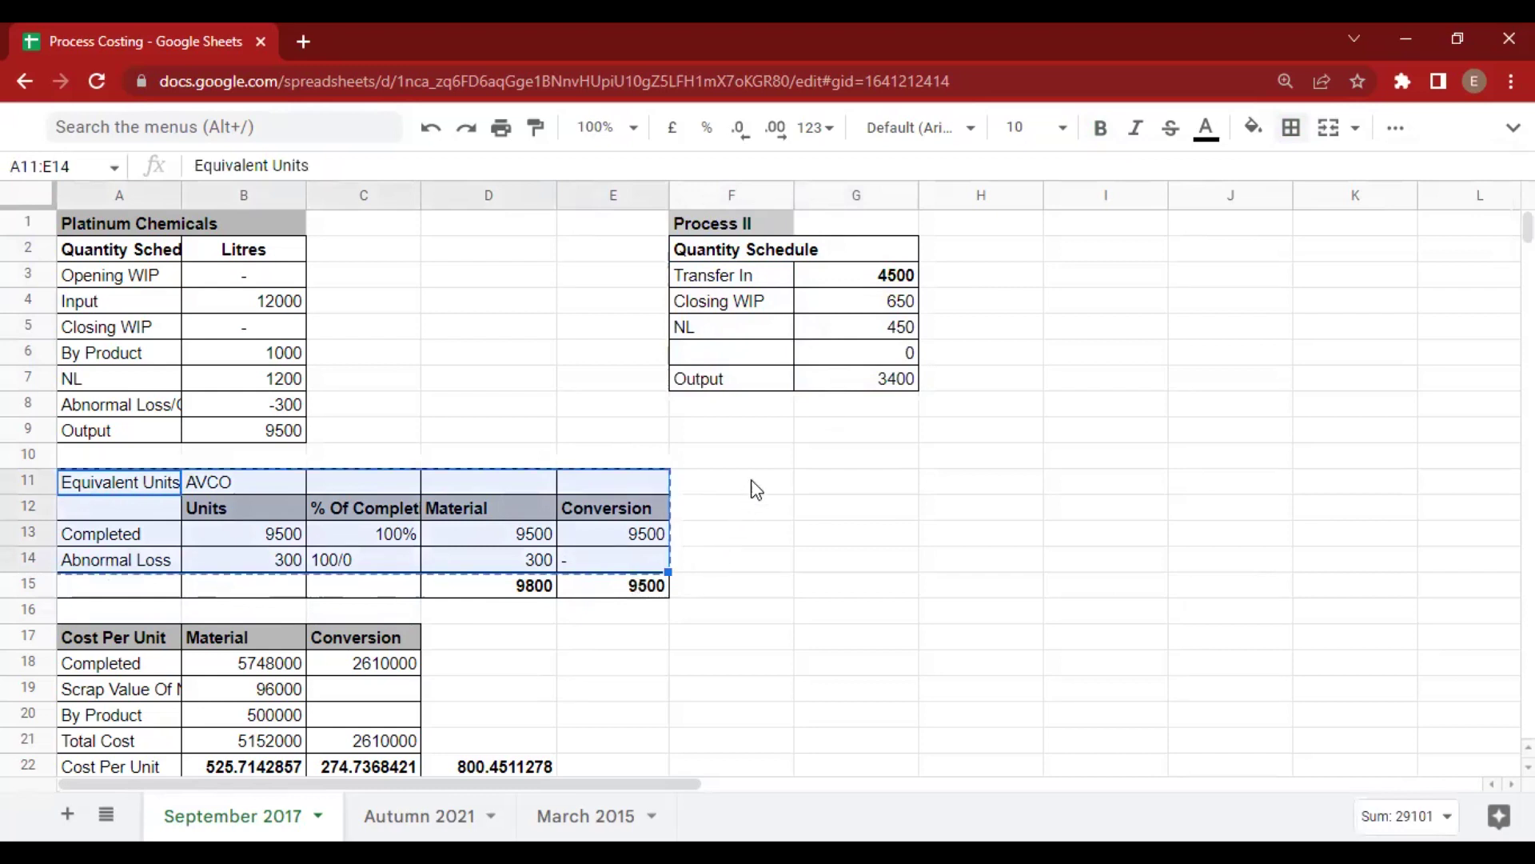
click(1028, 462)
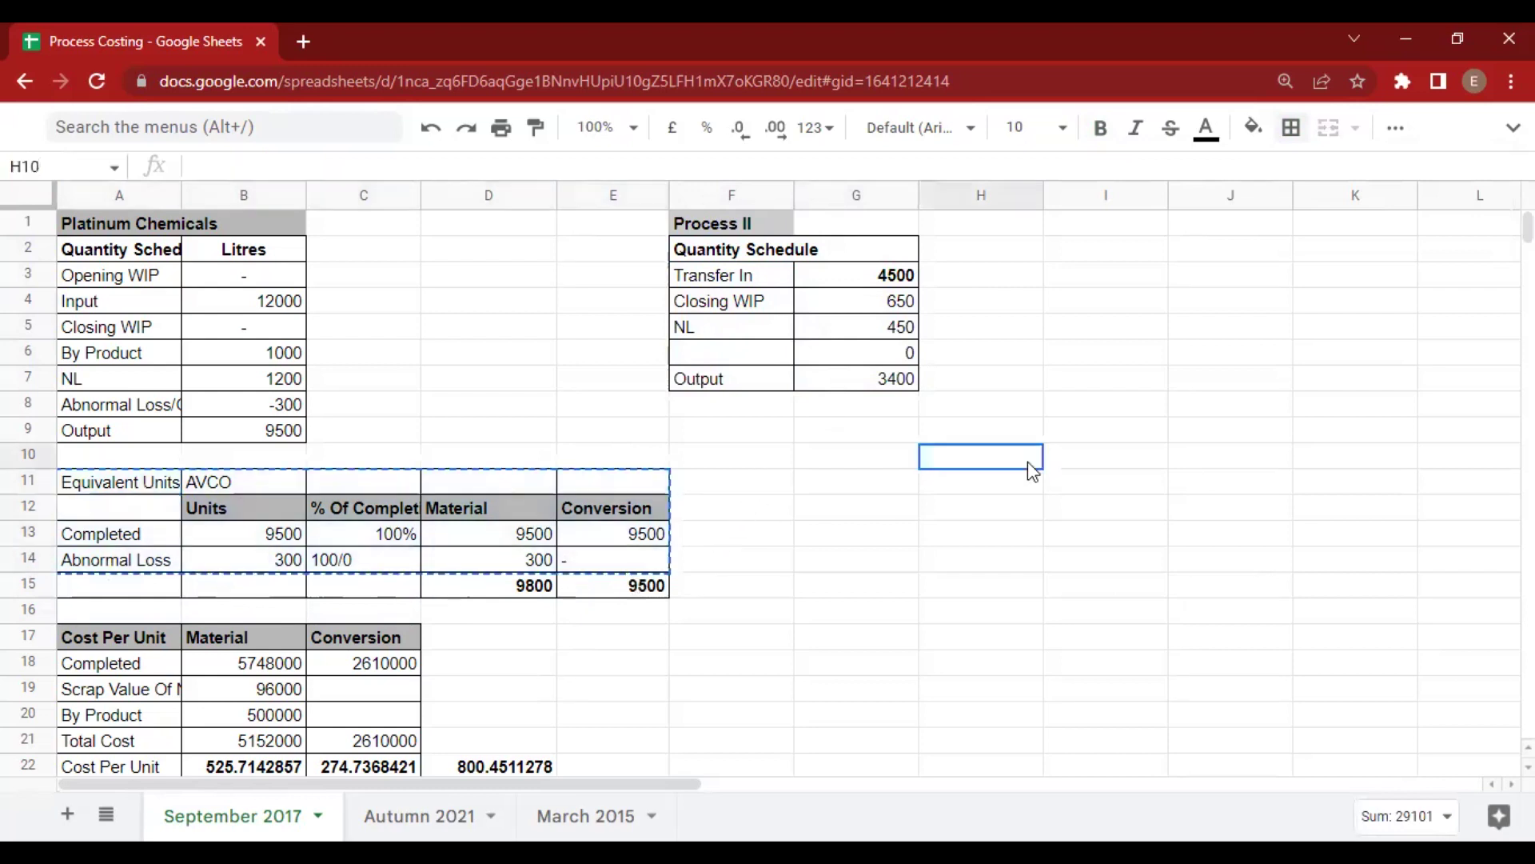
click(122, 490)
drag(152, 579, 612, 581)
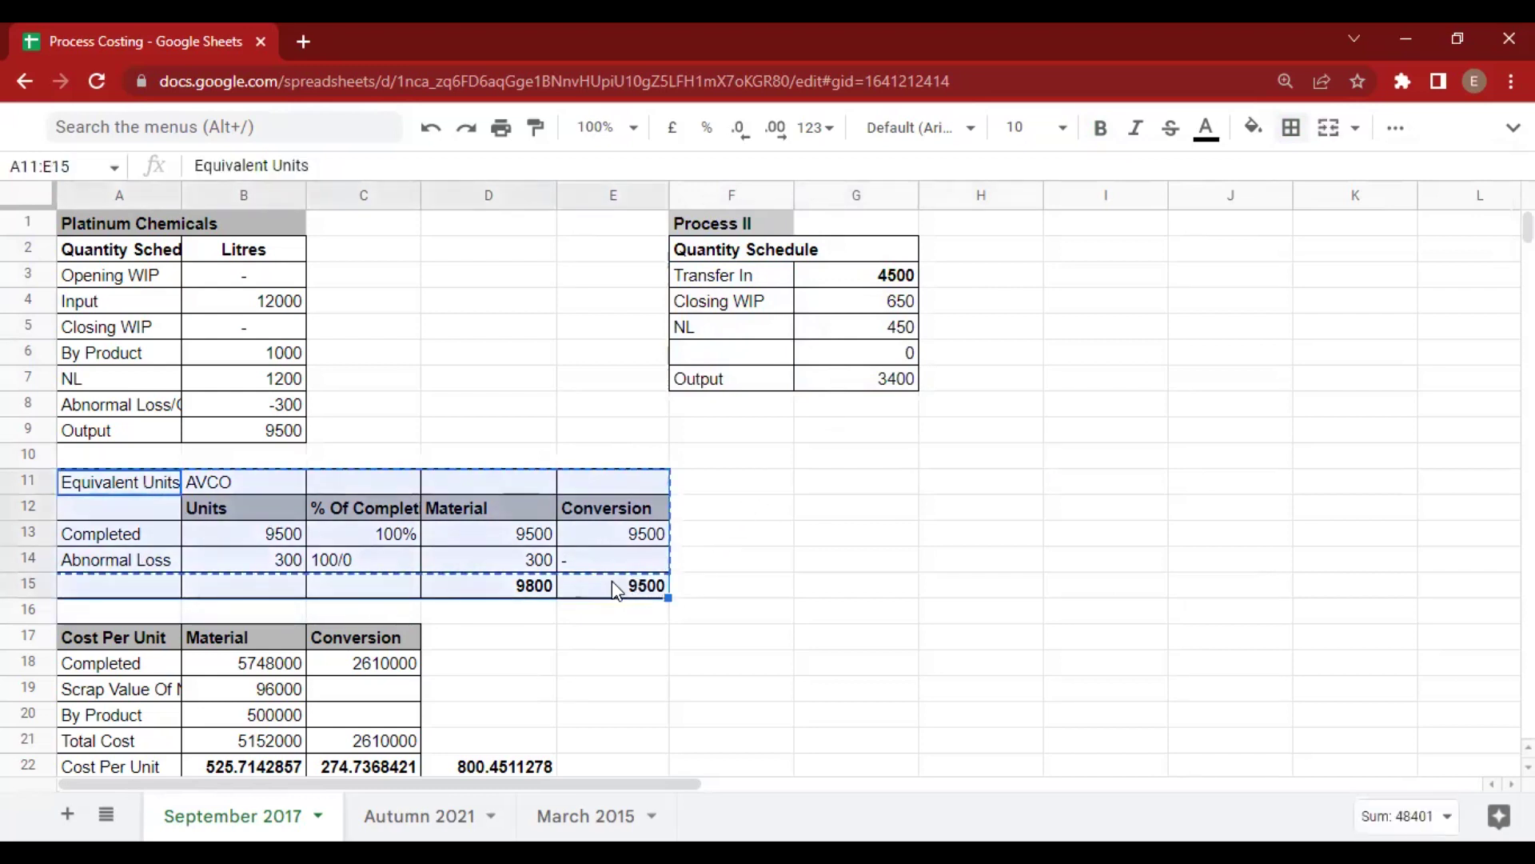
click(820, 429)
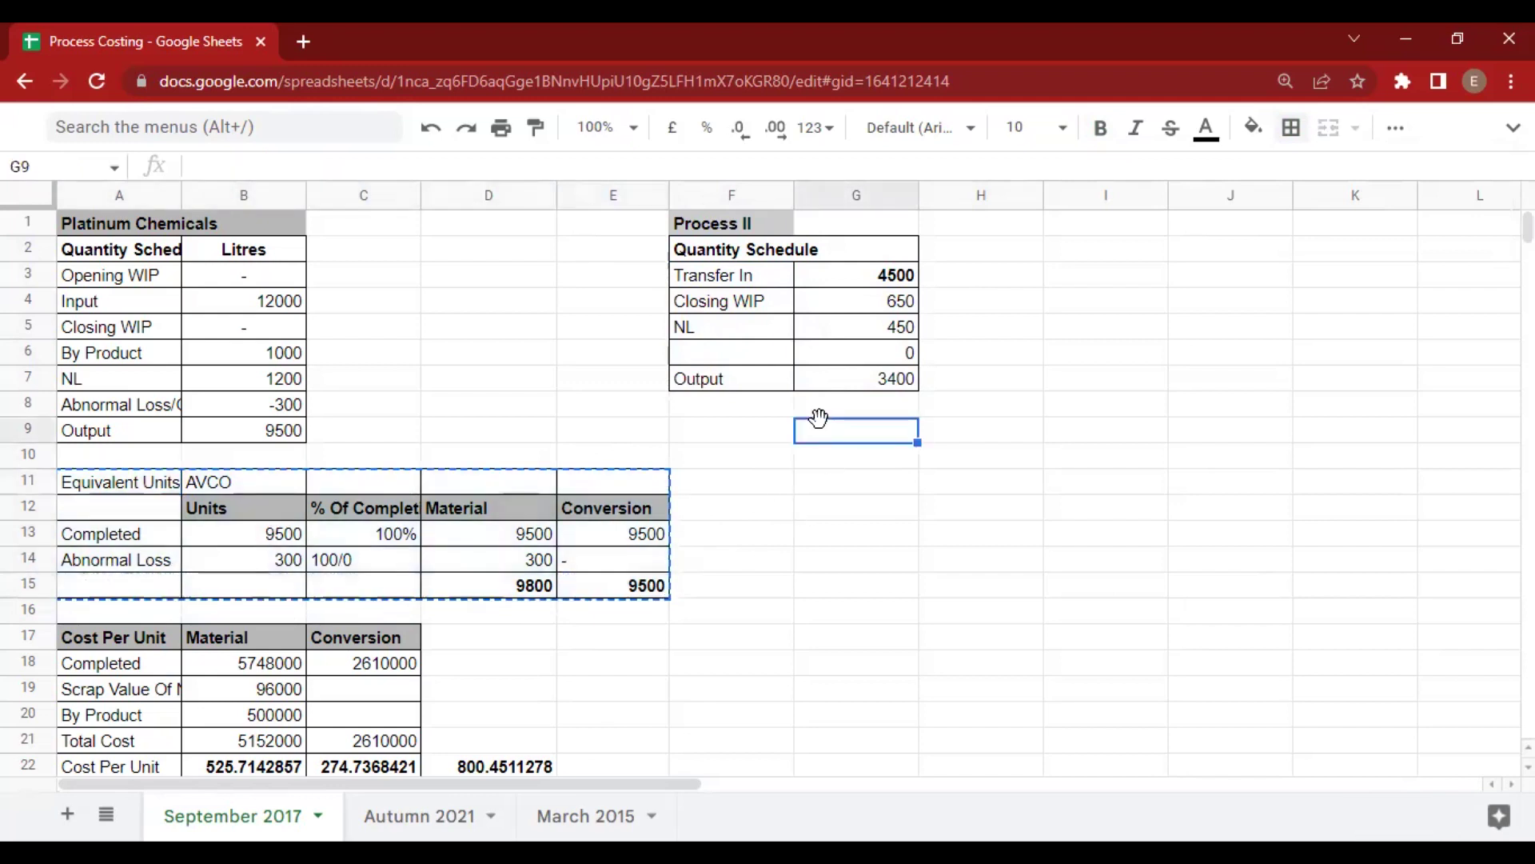
key(ctrl+v)
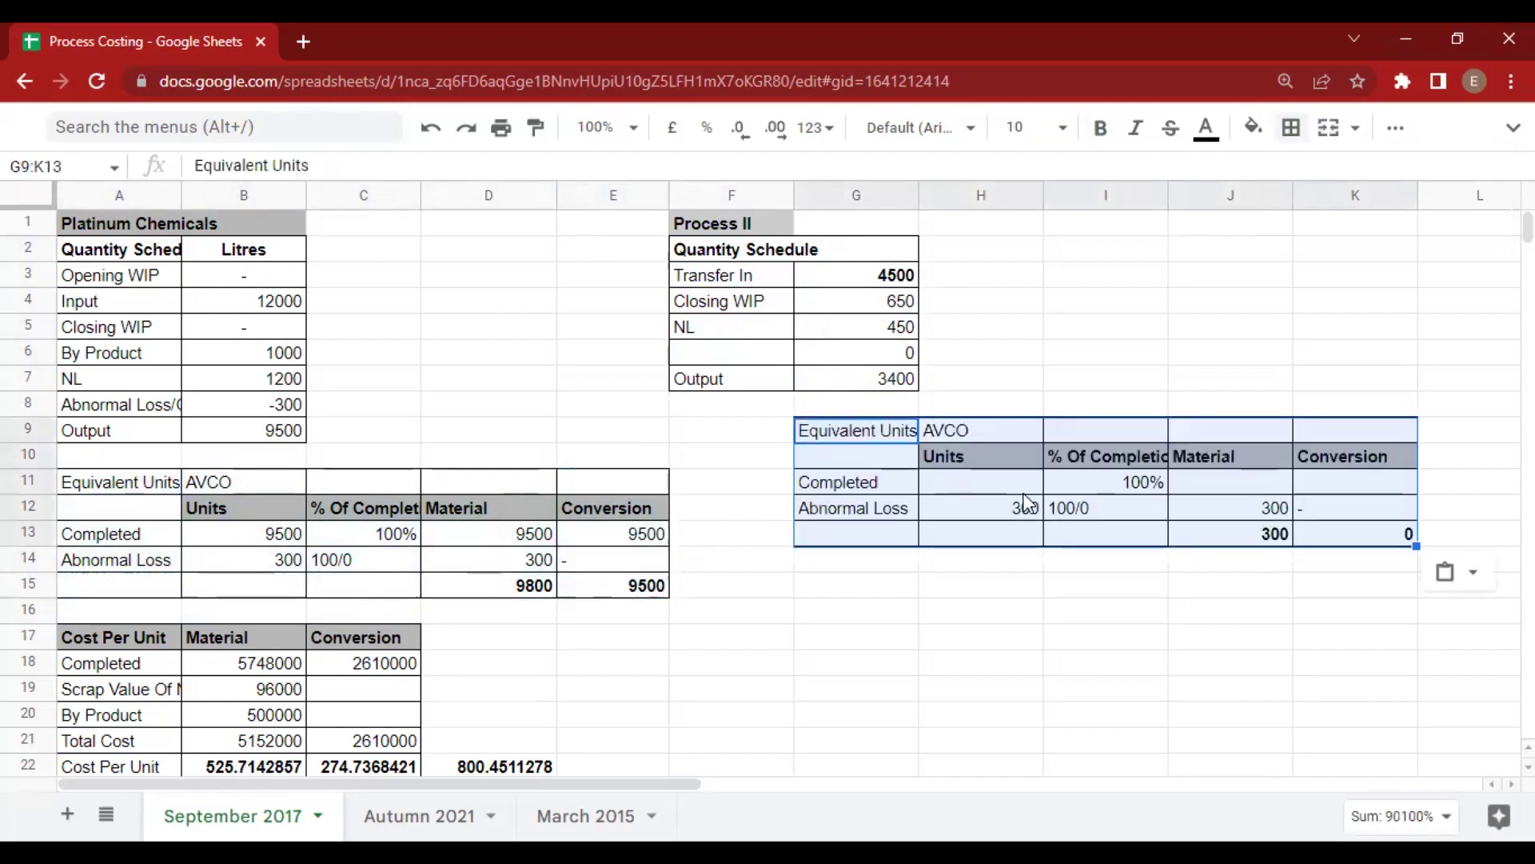
Clear the copied units, completion percentage and material figures in H11:J13 of the new table.
drag(980, 482, 1272, 534)
key(Delete)
key(Left)
key(Right)
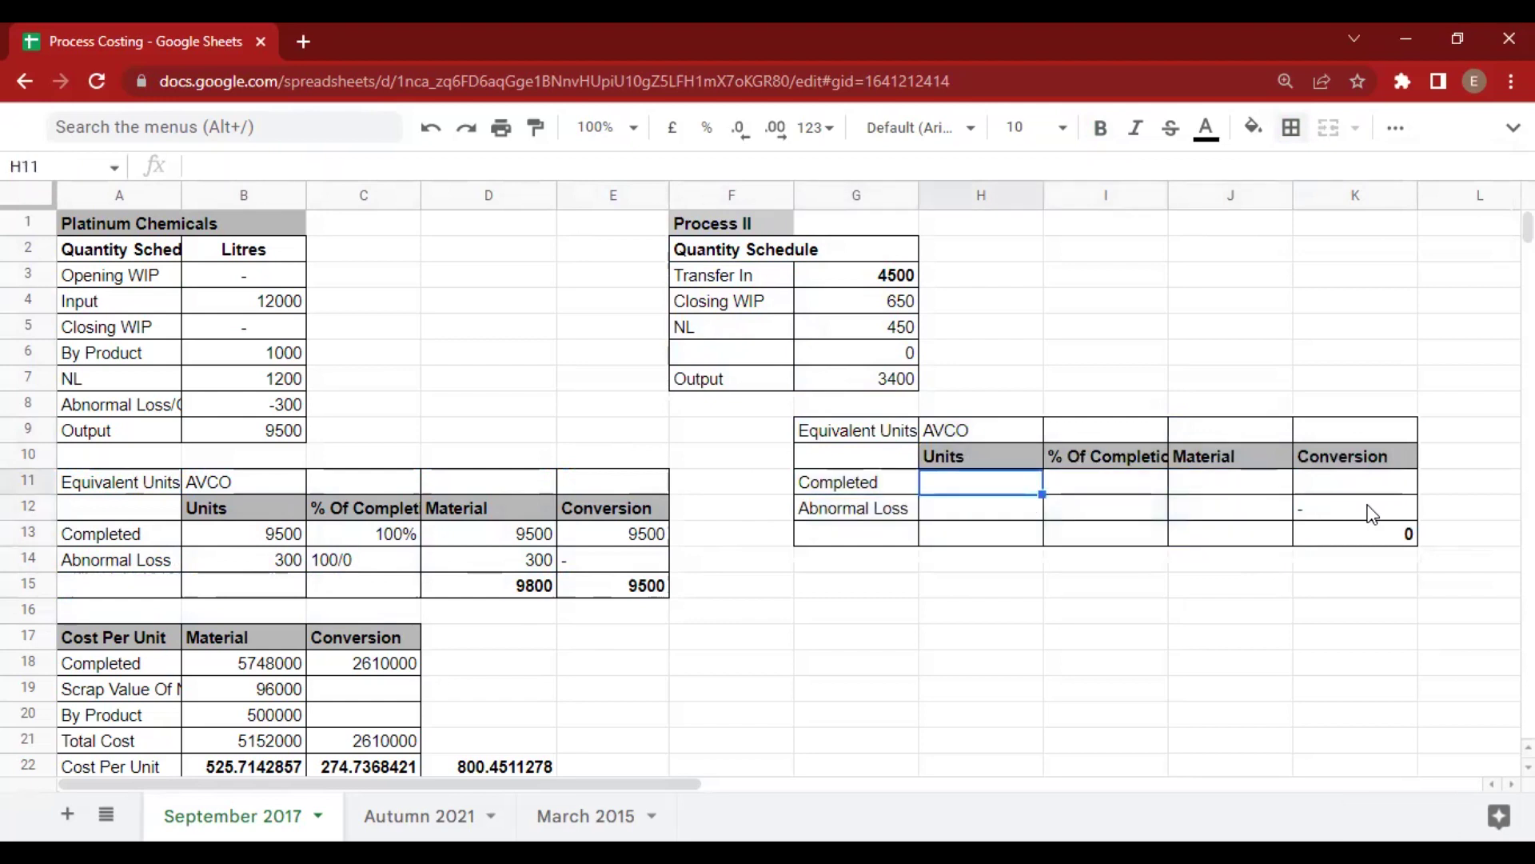
Link the Completed units in H11 to the Process II output in G7.
text(=)
key(Left)
key(Up)
key(Up)
key(Up)
key(Up)
key(Tab)
Set the completion percentage of the Completed row in I11 to 100%.
key(Up)
key(Right)
key(Down)
key(Left)
text(100%)
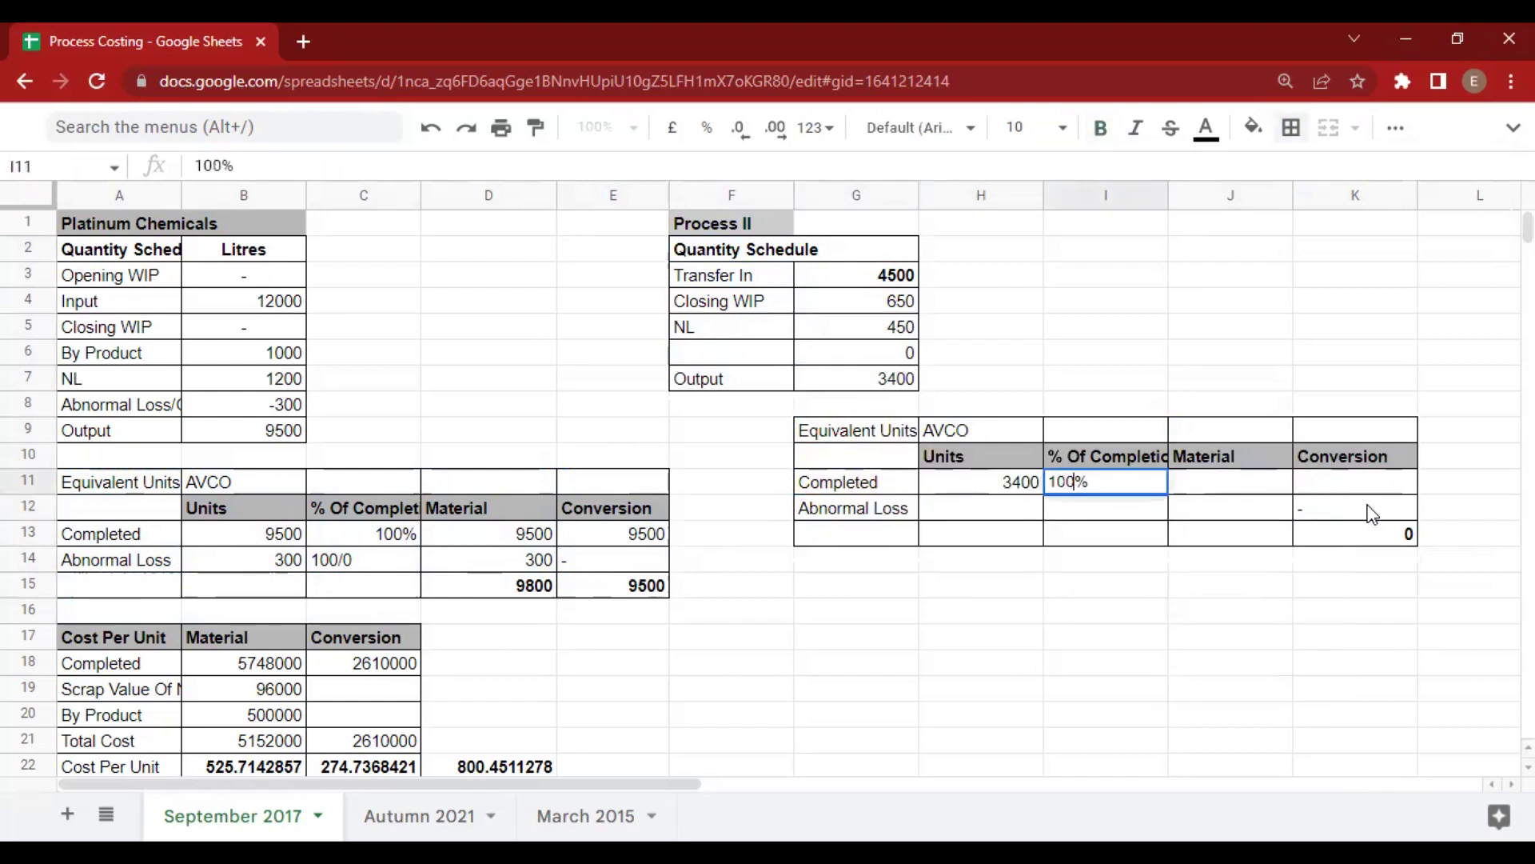
key(Return)
key(Up)
key(Return)
key(BackSpace)
key(Return)
key(Right)
key(Up)
Link the Completed material equivalent units in J11 to the units in H11.
text(=)
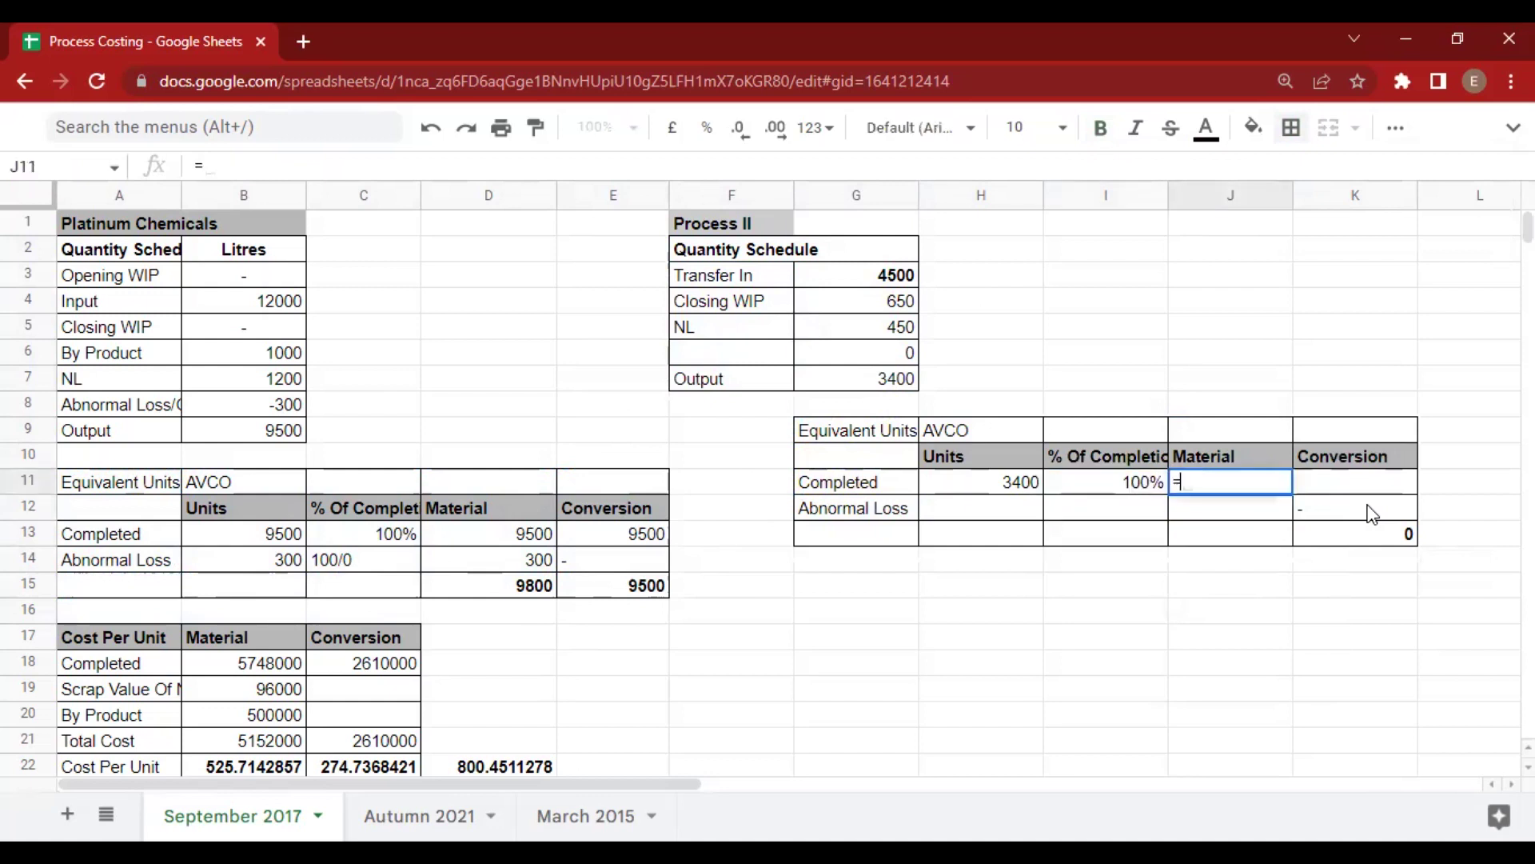
key(Left)
key(Left)
key(BackSpace)
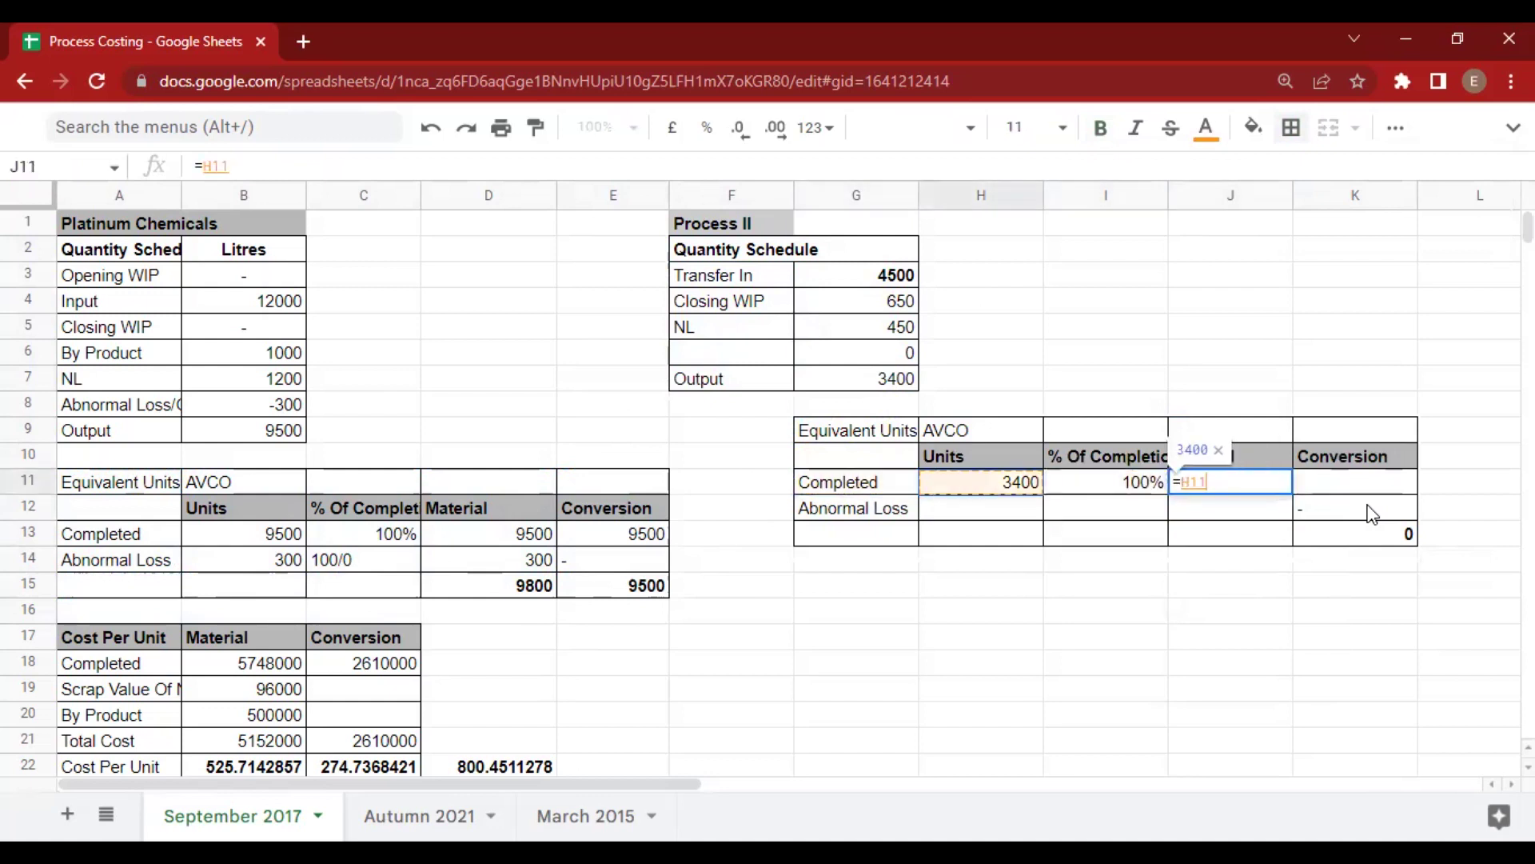
key(Return)
Replace the Abnormal Loss label in G12 with "Closing WIP".
click(1372, 513)
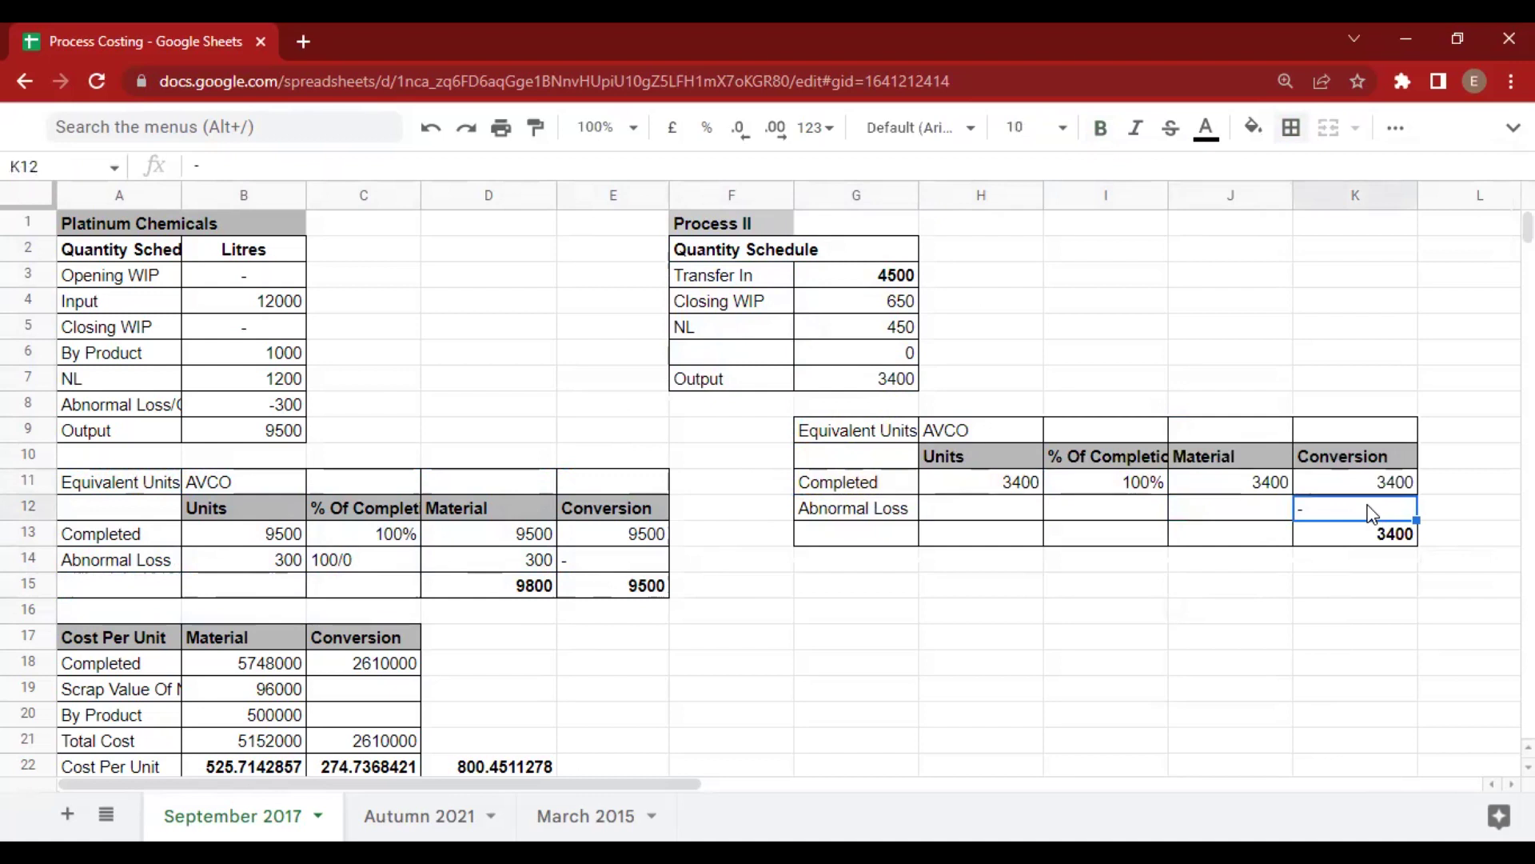
key(Left)
key(Left)
key(Left)
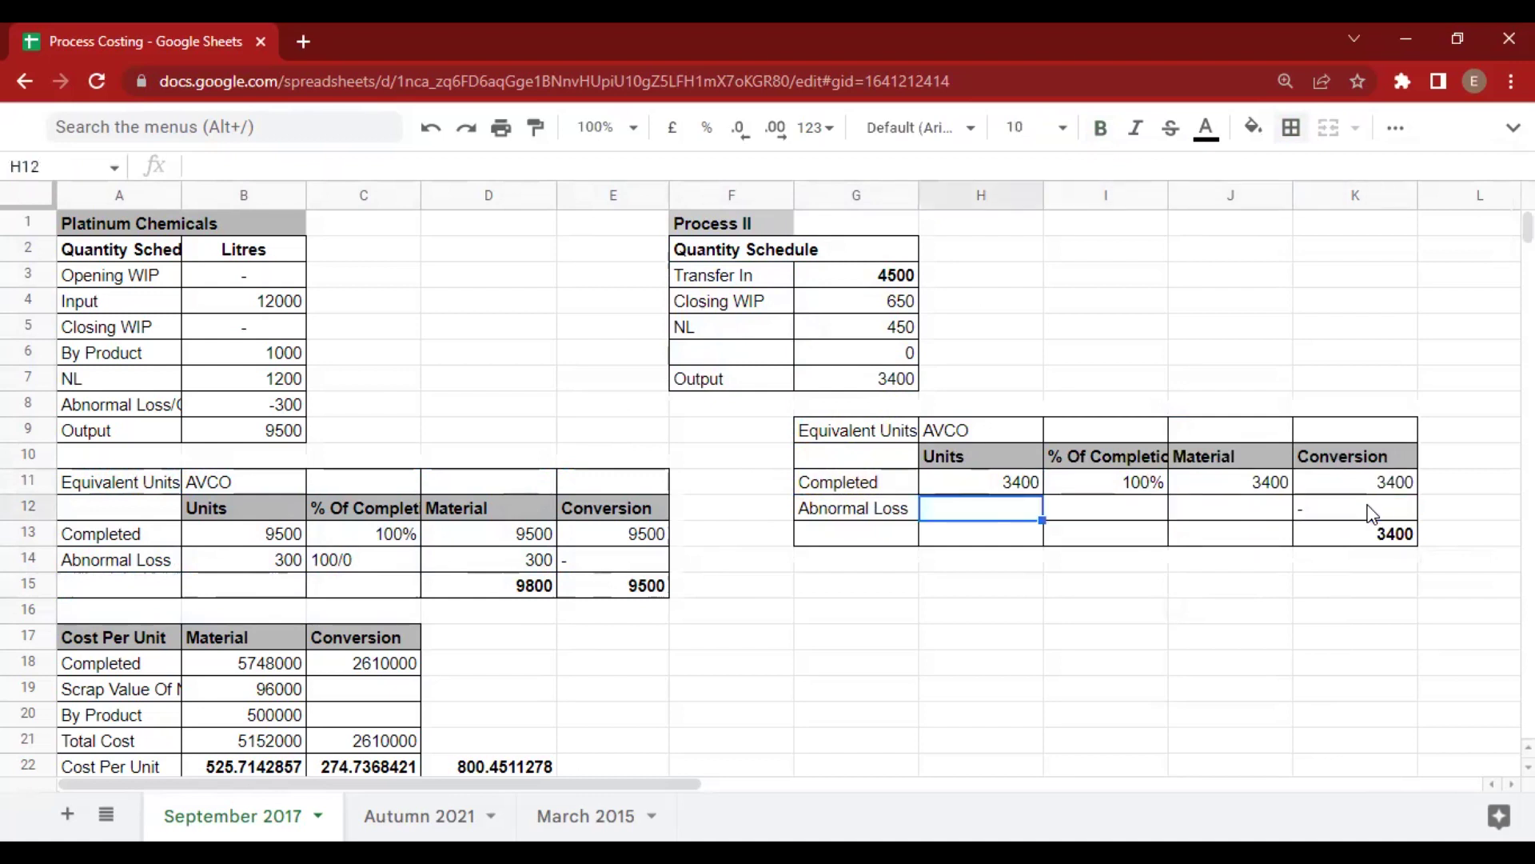
key(Left)
text(Closing WIP)
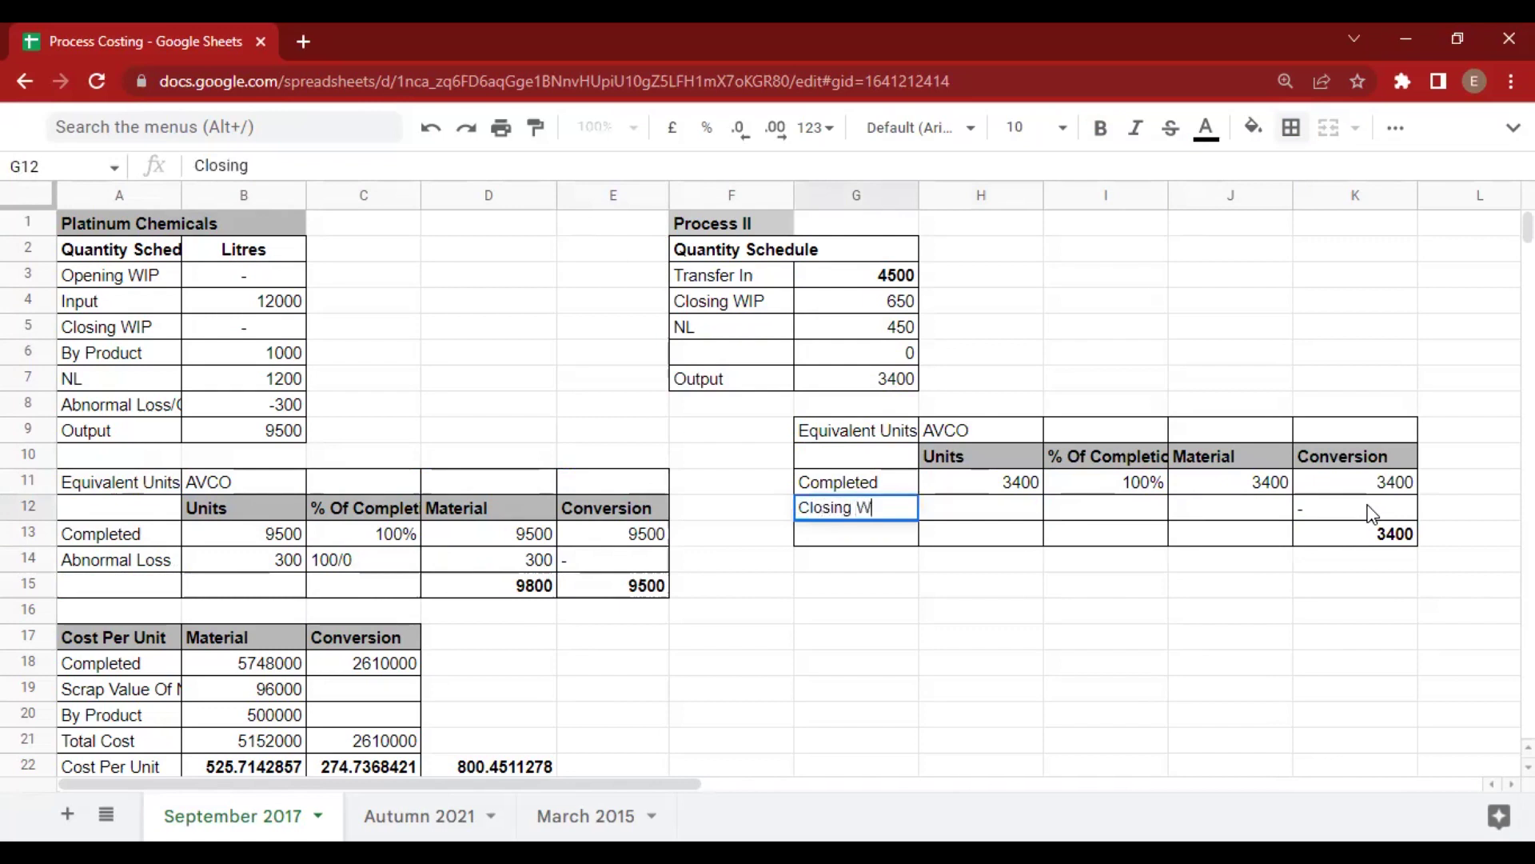
key(Return)
Link the Closing WIP units in H12 to the closing WIP quantity in G4.
key(Up)
key(Right)
text(=)
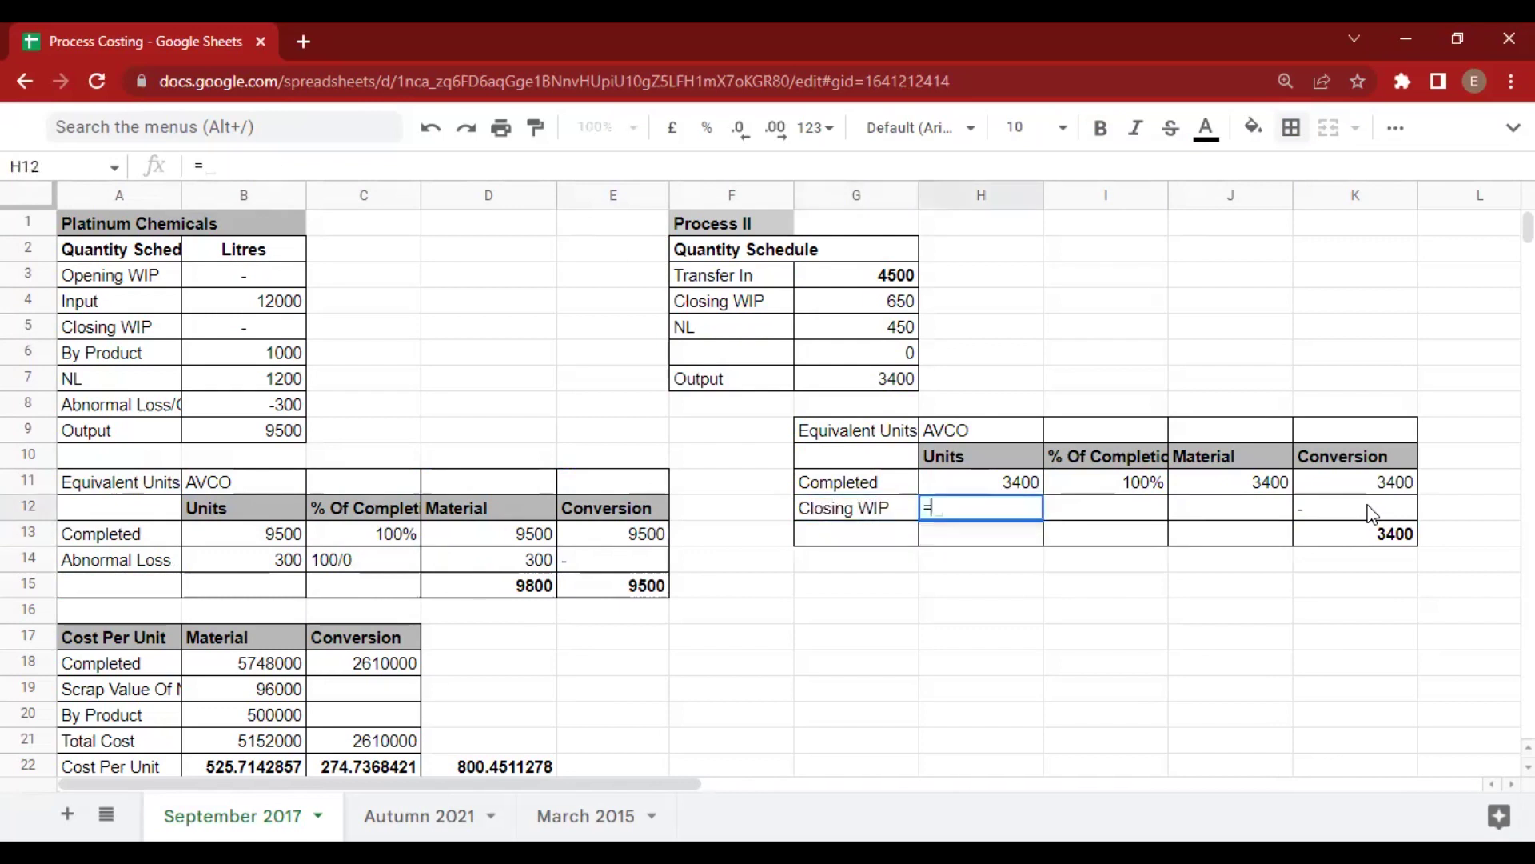
key(Left)
key(Up)
key(Up)
key(Up)
key(Up)
key(Up)
key(Up)
key(Up)
key(Up)
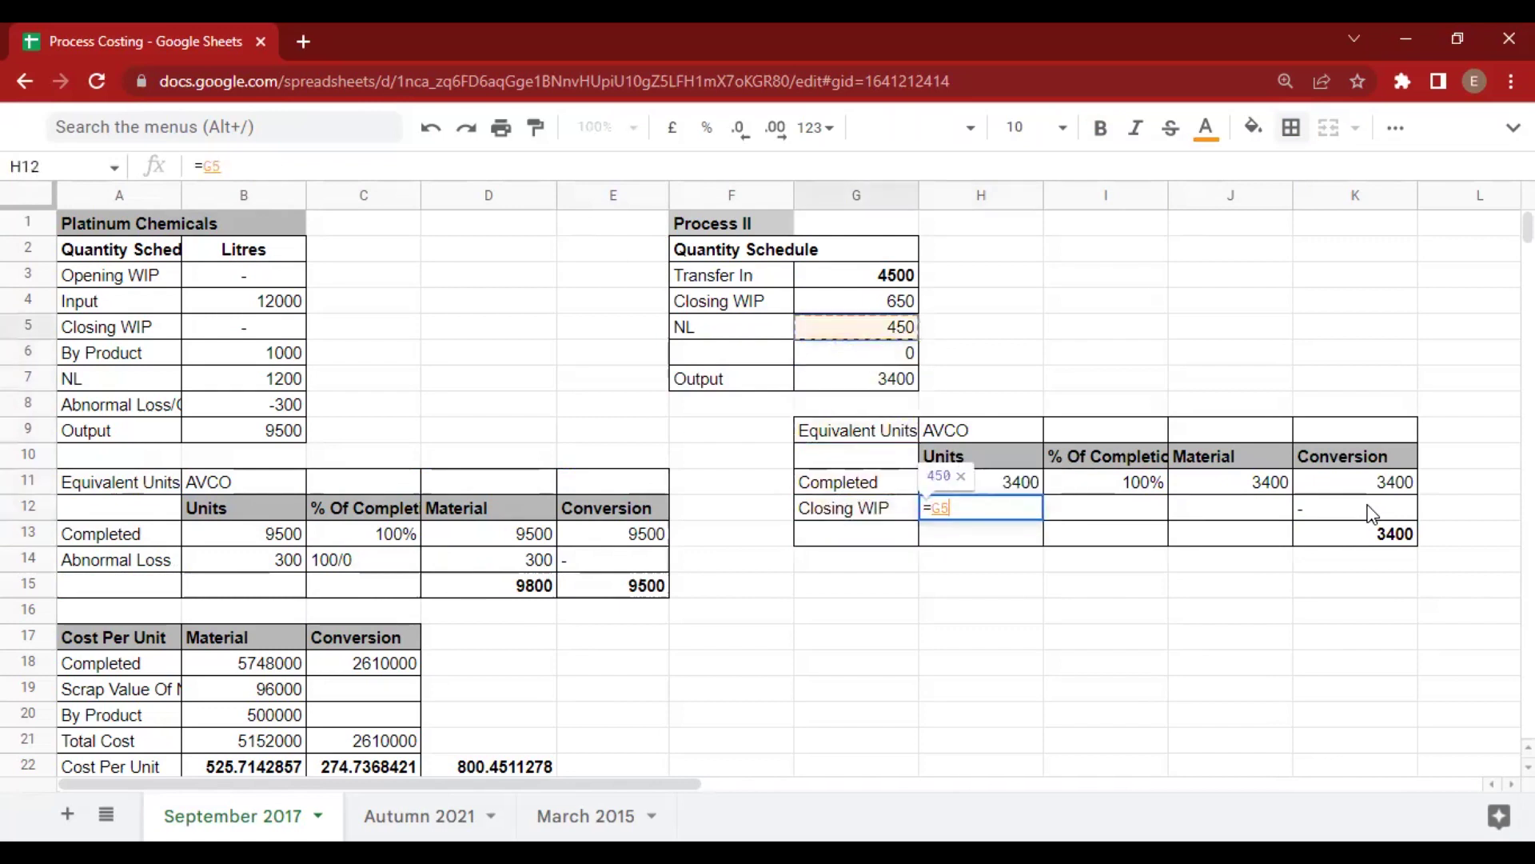
key(Return)
Check the closing WIP details in the question document and link the Closing WIP material in J12 to the units in H12.
key(Up)
key(Right)
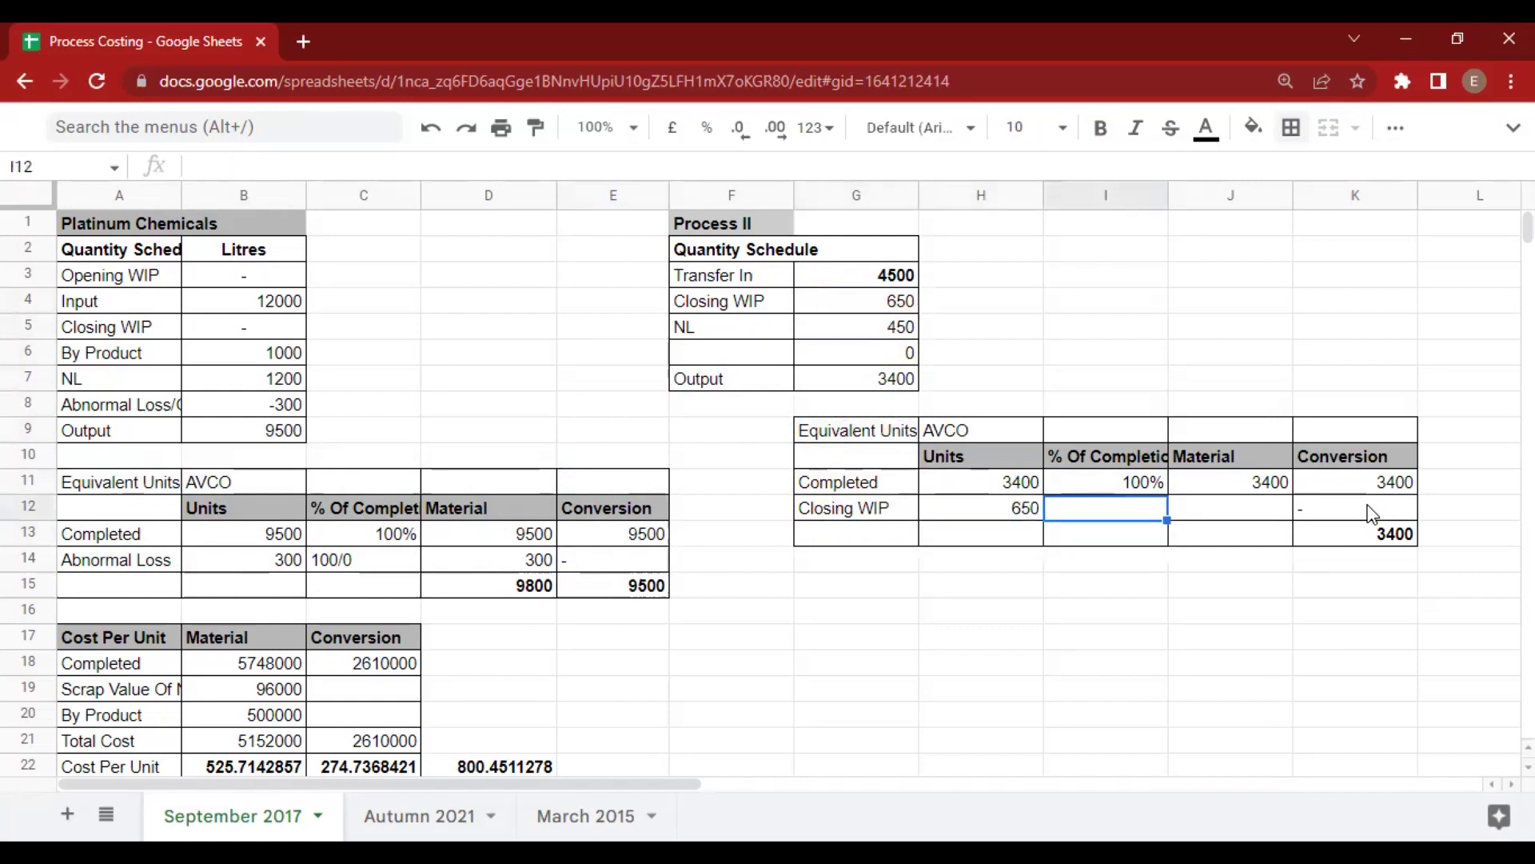
key(alt+Tab)
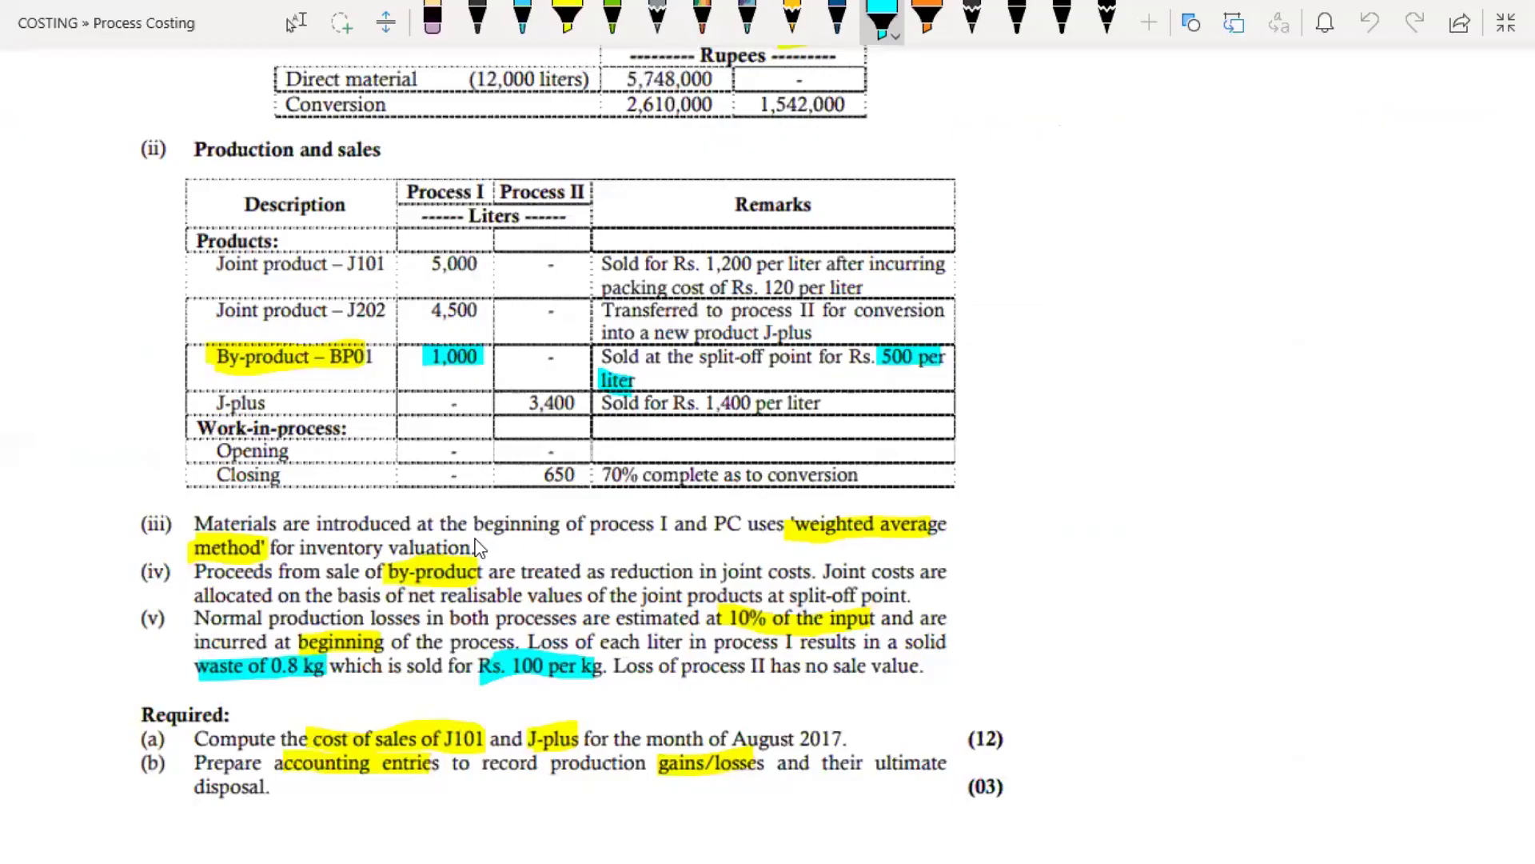
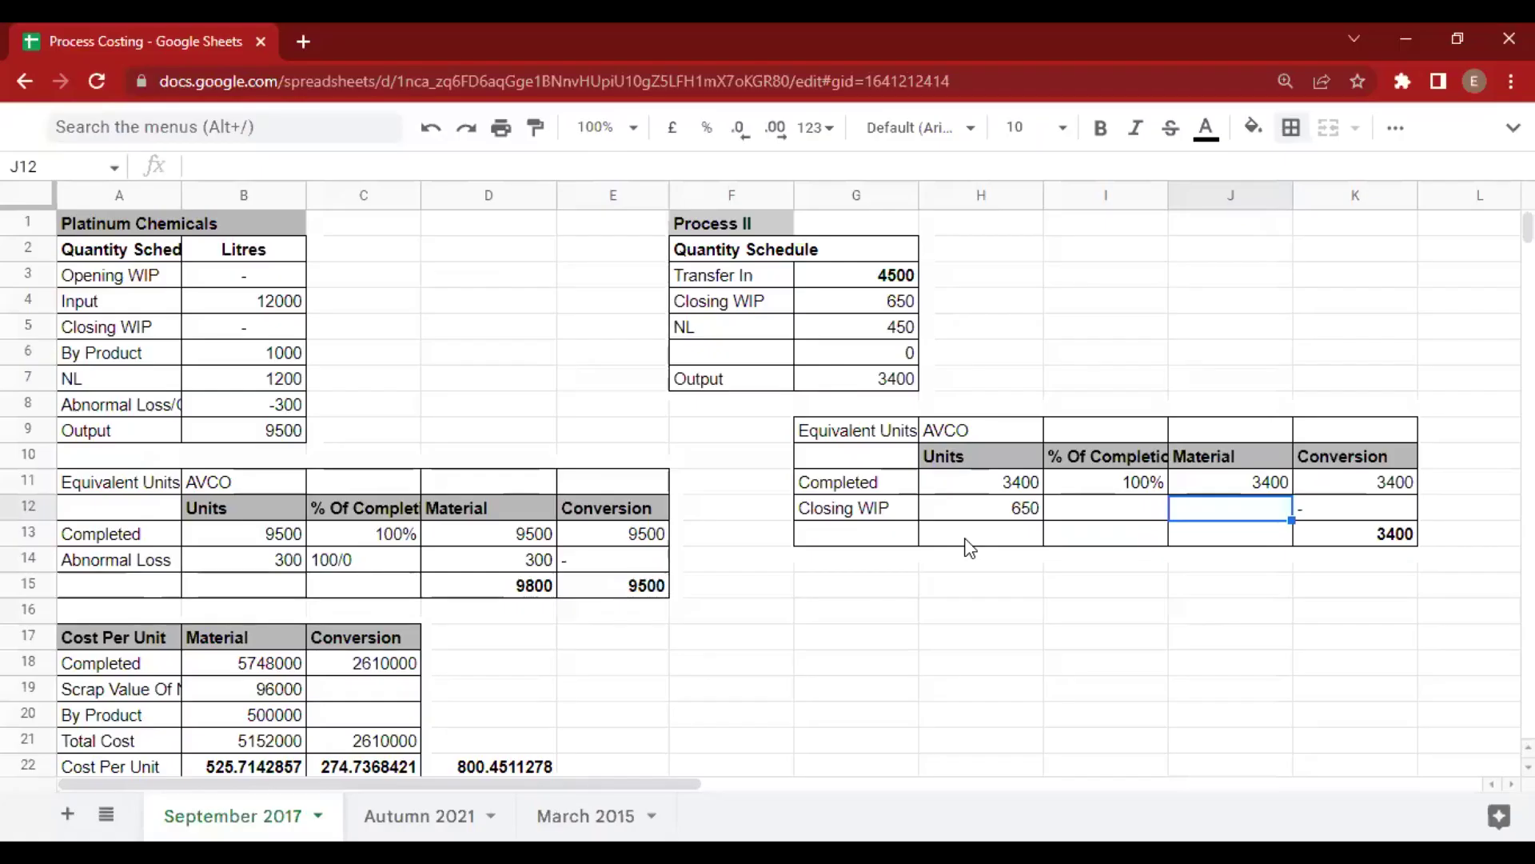
text(=H12)
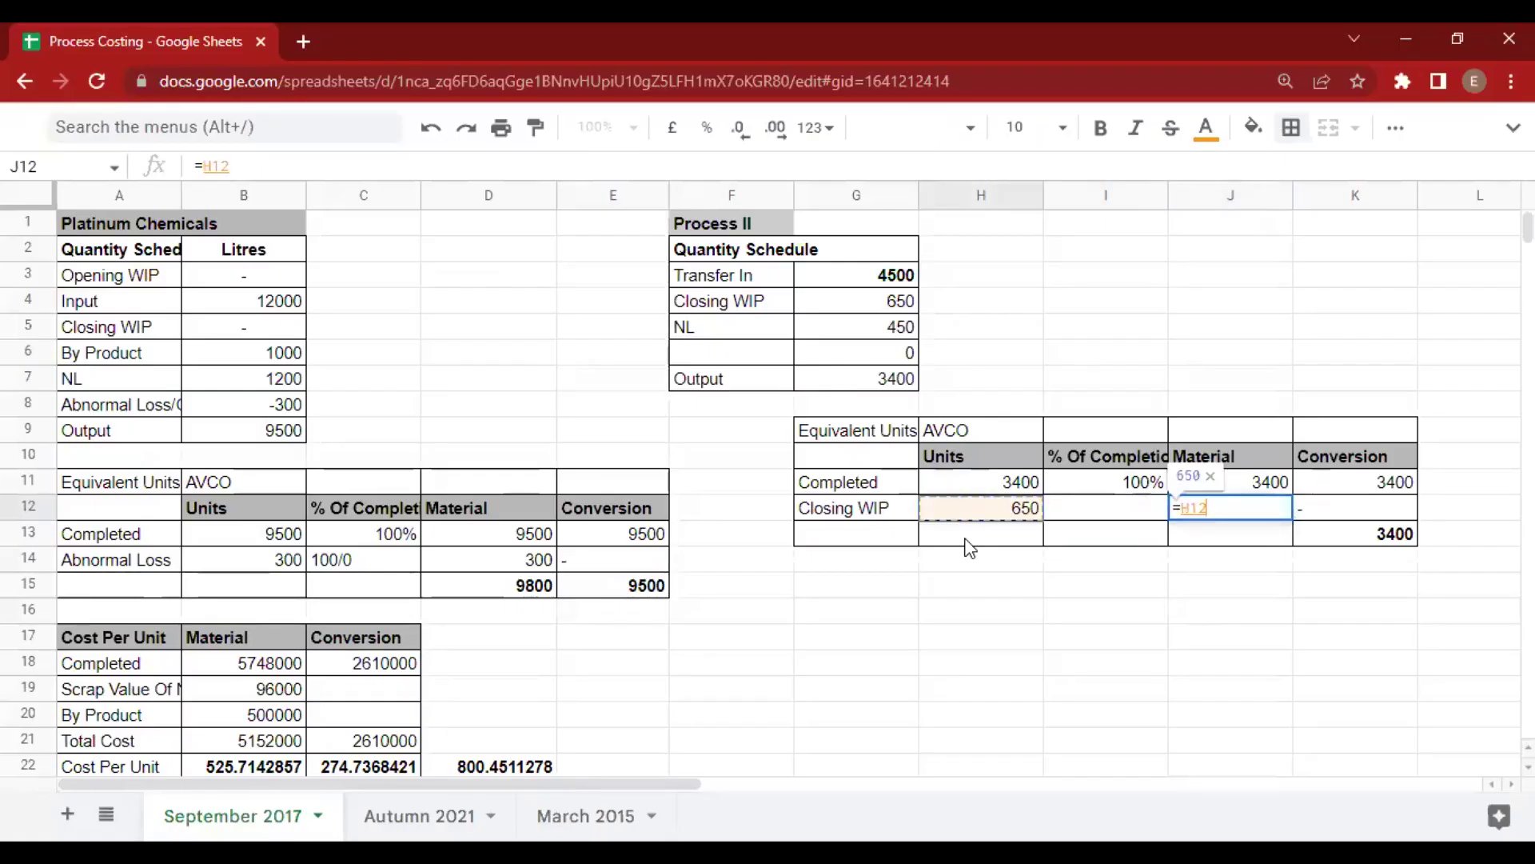
key(Tab)
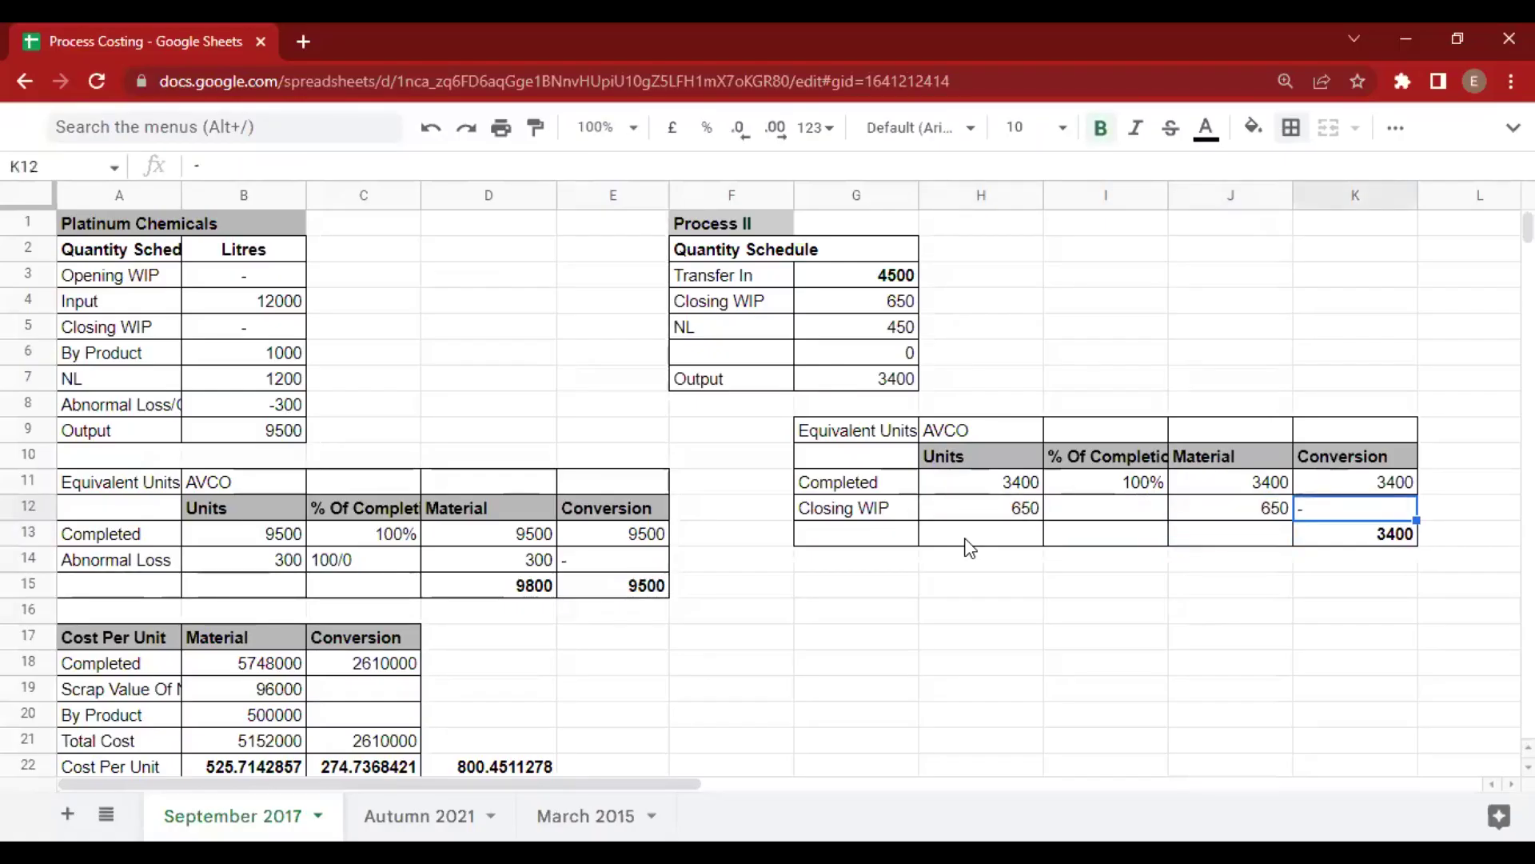
Calculate the Closing WIP conversion equivalent units in K12 as the units in H12 times 70%.
text(=)
key(Left)
key(Left)
key(Left)
text(*70%)
key(Return)
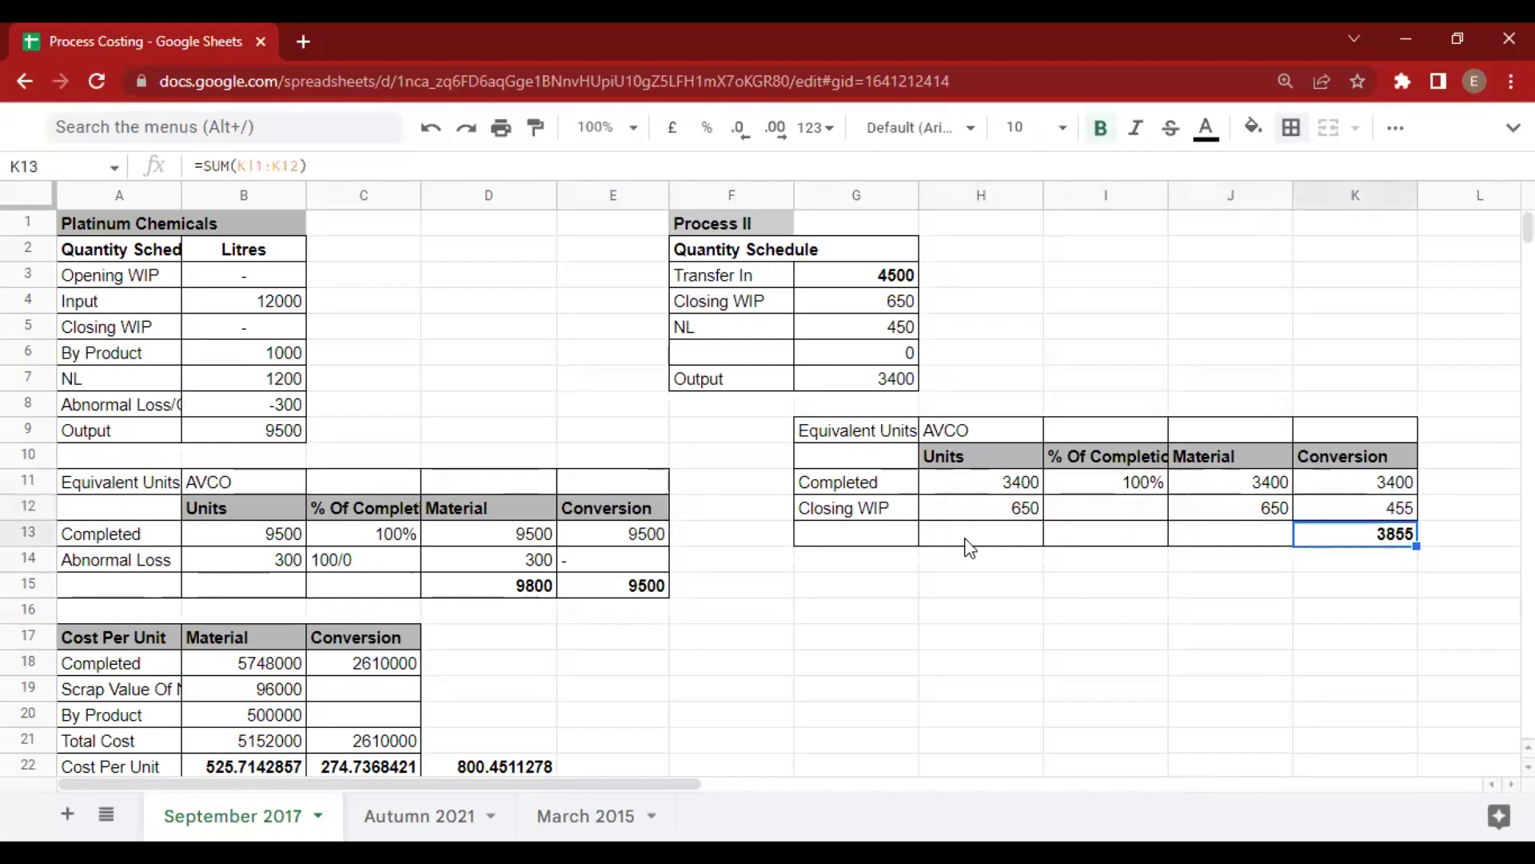
Total the material equivalent units of Completed and Closing WIP in J13 with a SUM formula.
key(Left)
text(=s)
key(Tab)
Add the heading "Cost Per UNit" in G15 below the equivalent units table and make it bold.
key(Down)
key(Left)
key(Left)
key(Left)
key(Down)
key(Down)
key(Up)
text(Cp)
key(BackSpace)
text(ost Per )
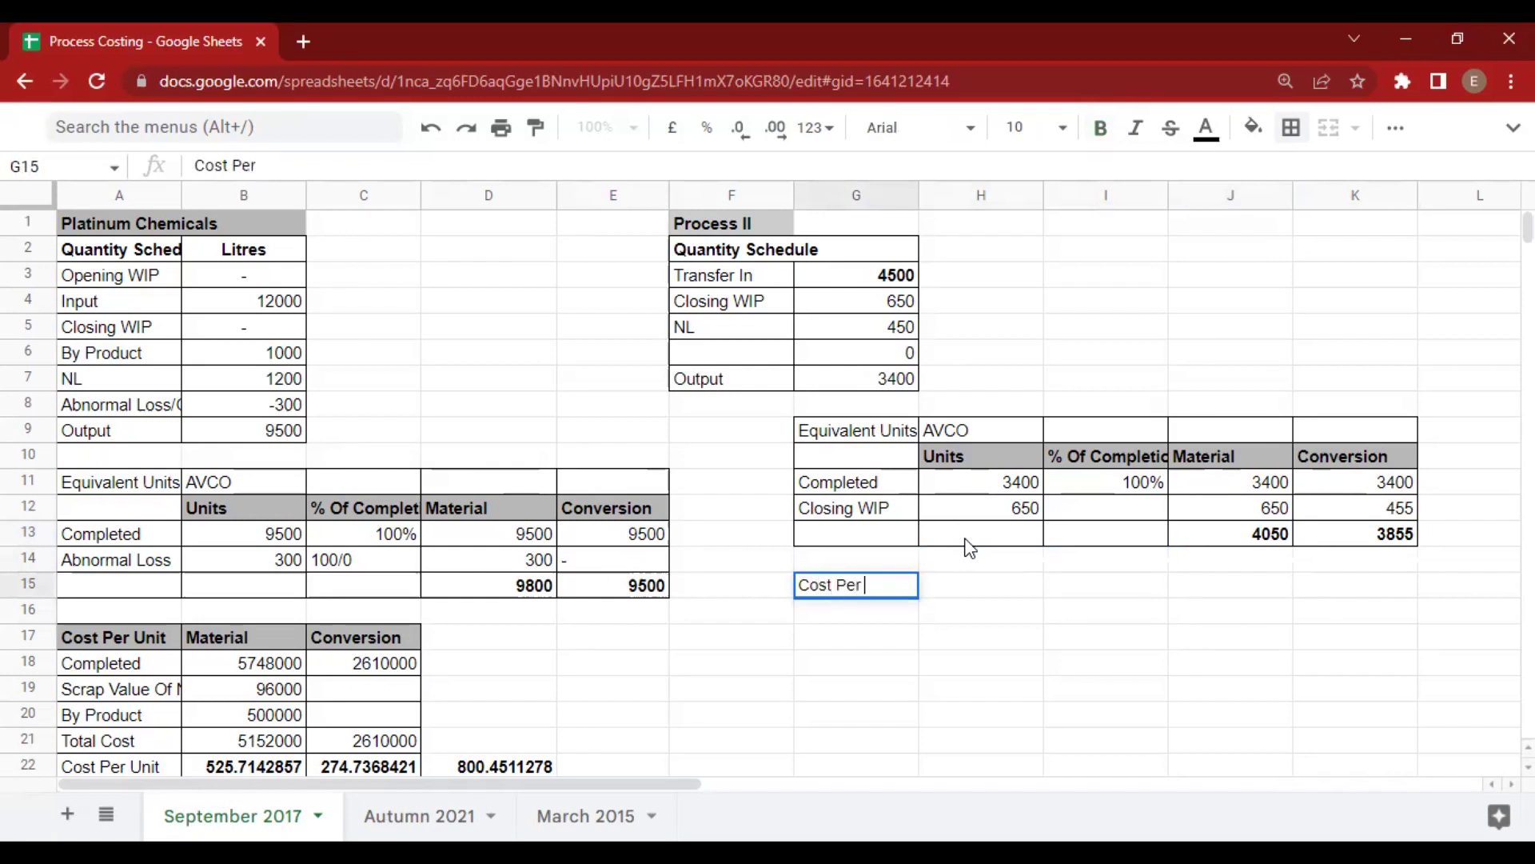
text(UNit)
key(Return)
key(Up)
key(ctrl+b)
key(Right)
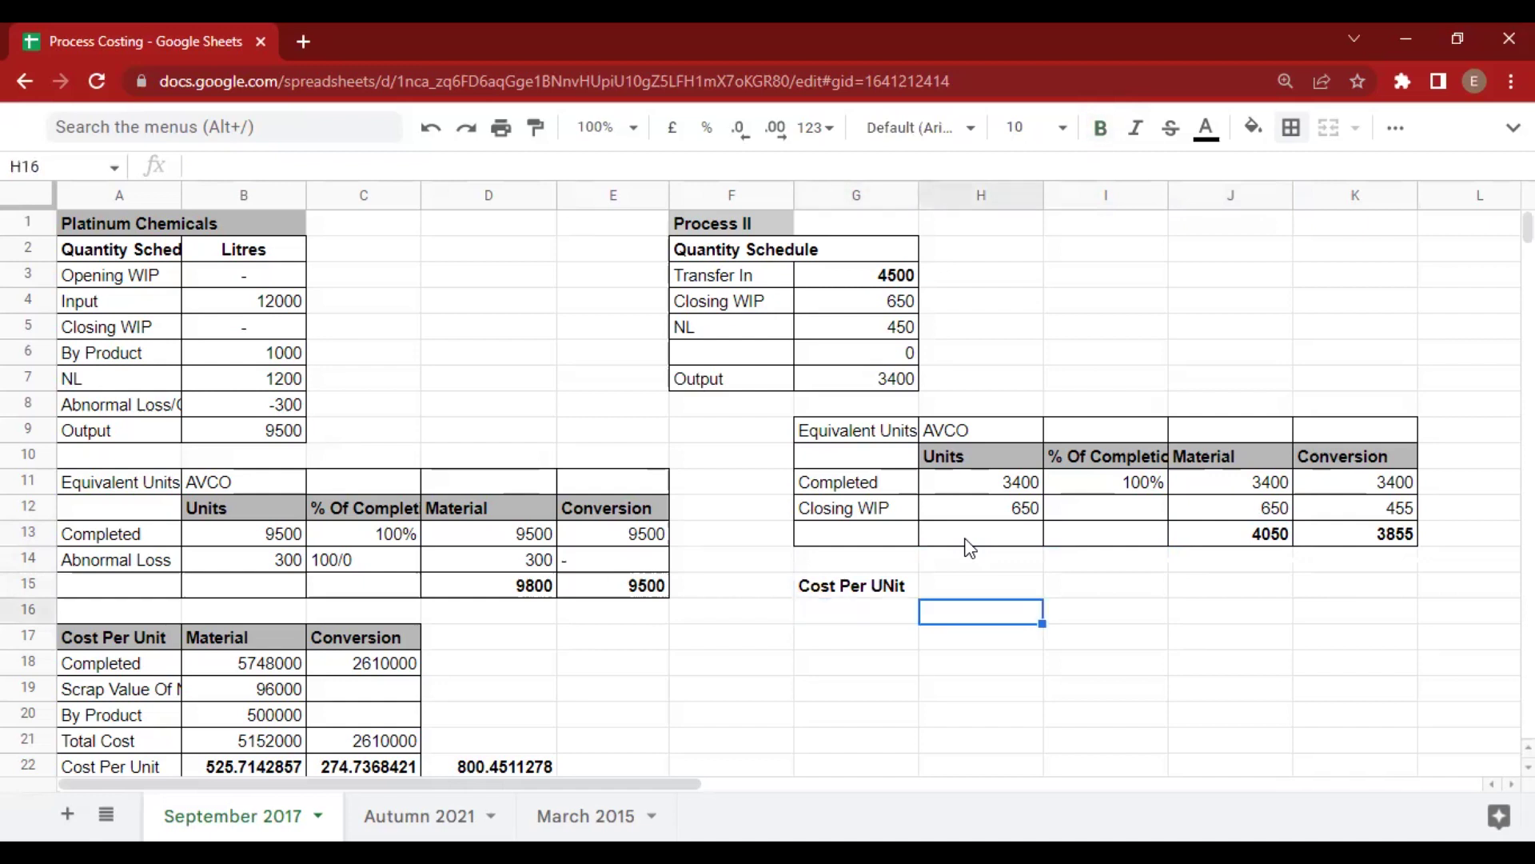
Add bold "Material" and "Conversion" column headings in H15 and I15.
text(Material)
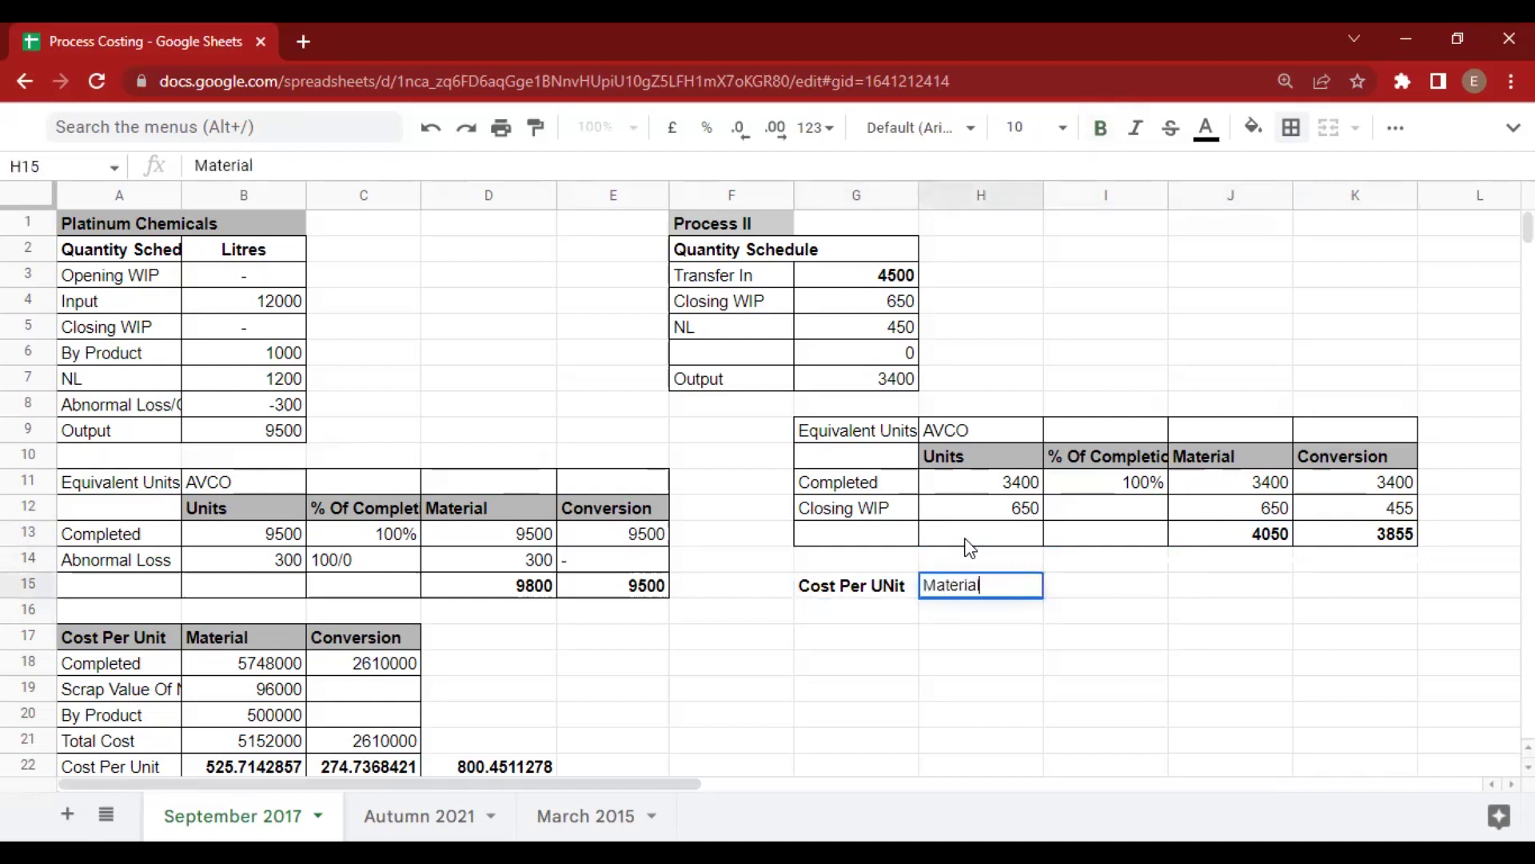
key(Tab)
text(Conversion)
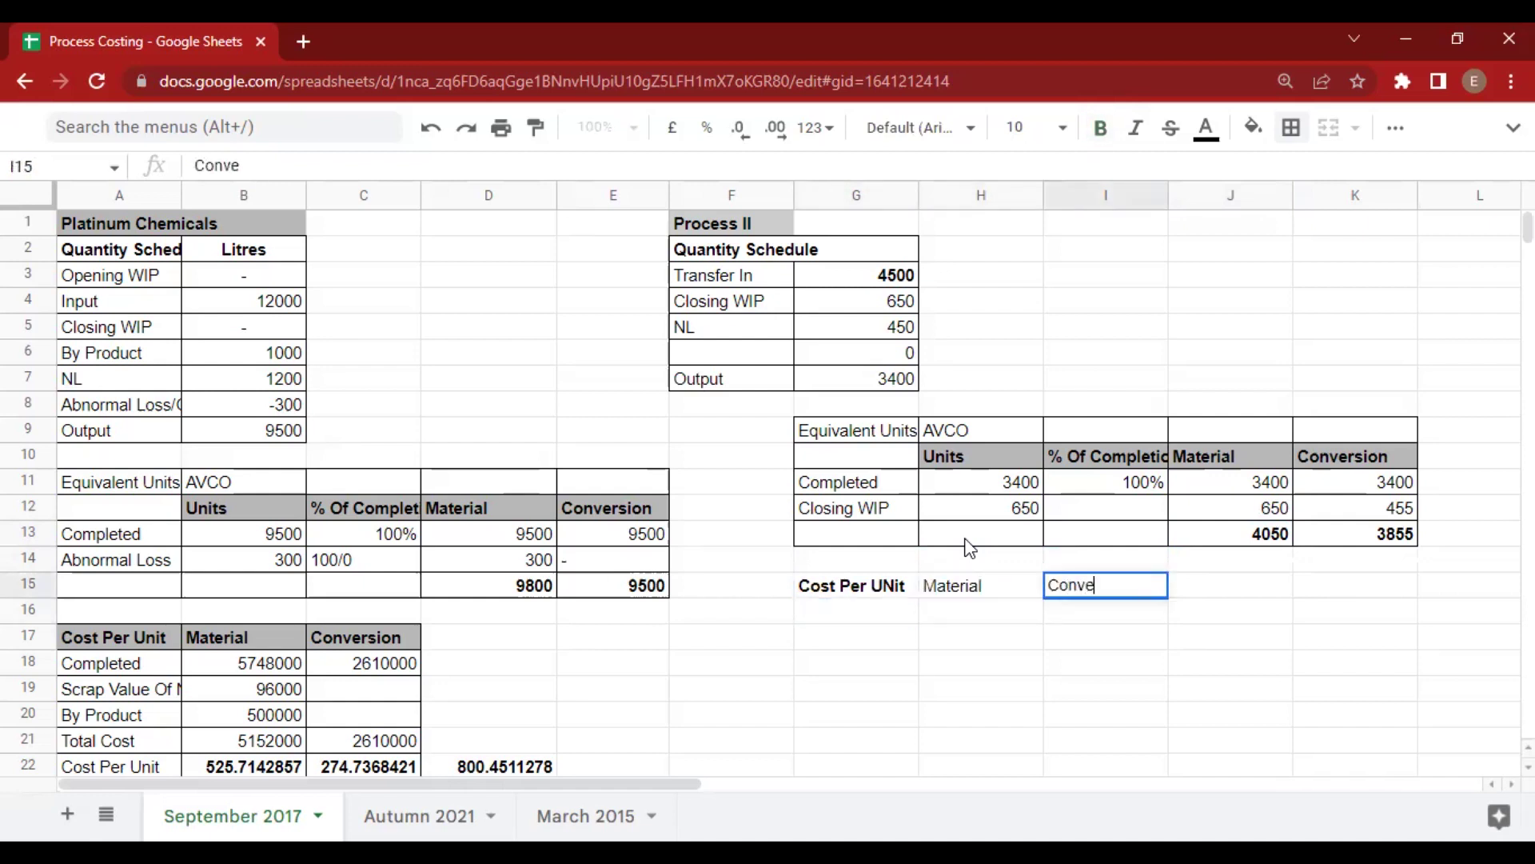
key(Return)
key(Up)
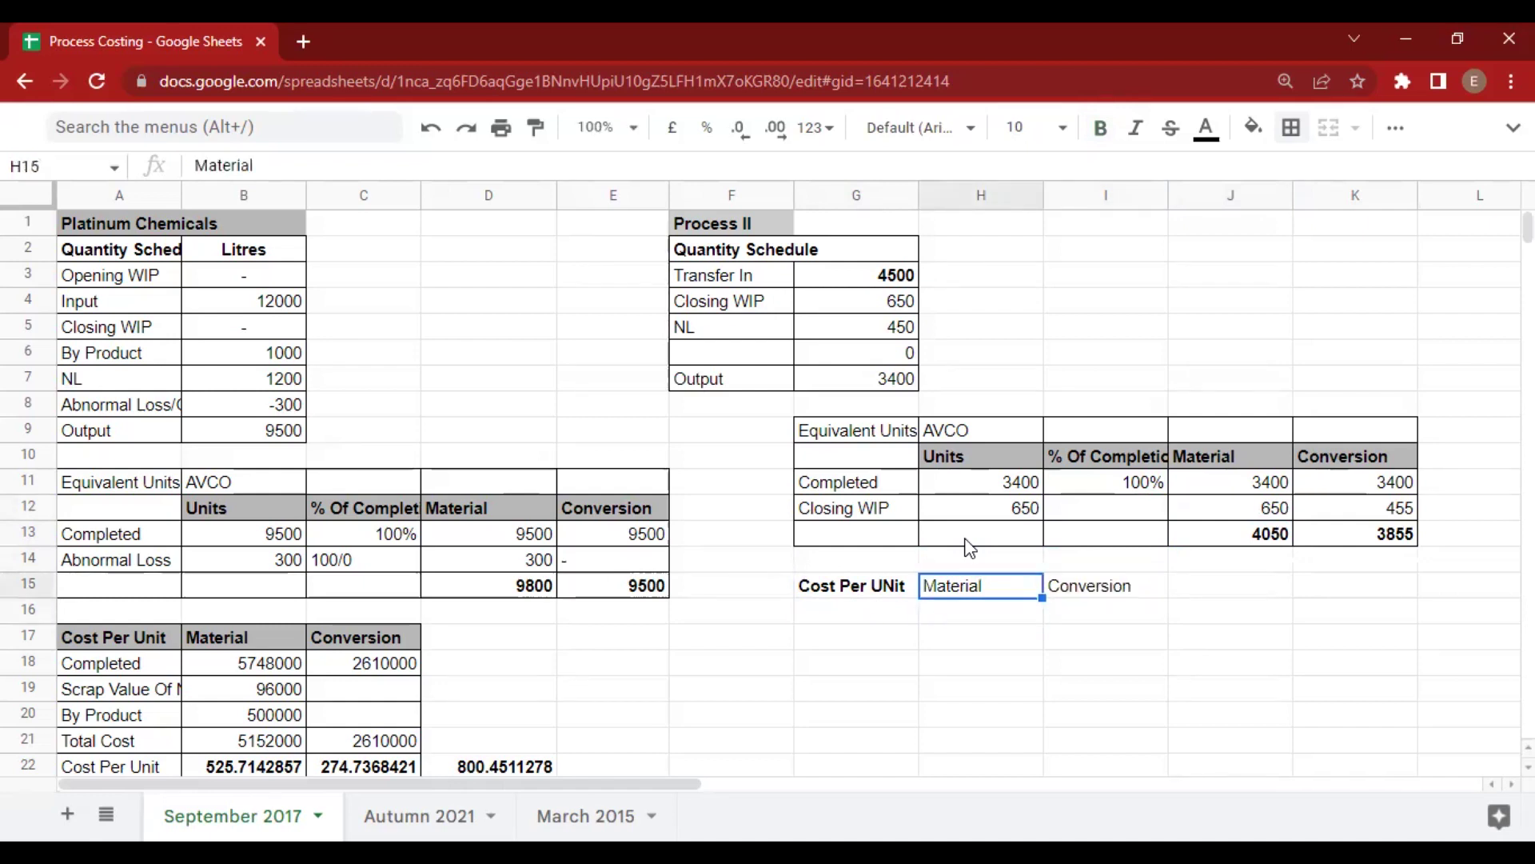
key(shift+Right)
key(ctrl+b)
Add a "Completed" row label in G16 under the cost per unit heading.
key(Down)
key(Left)
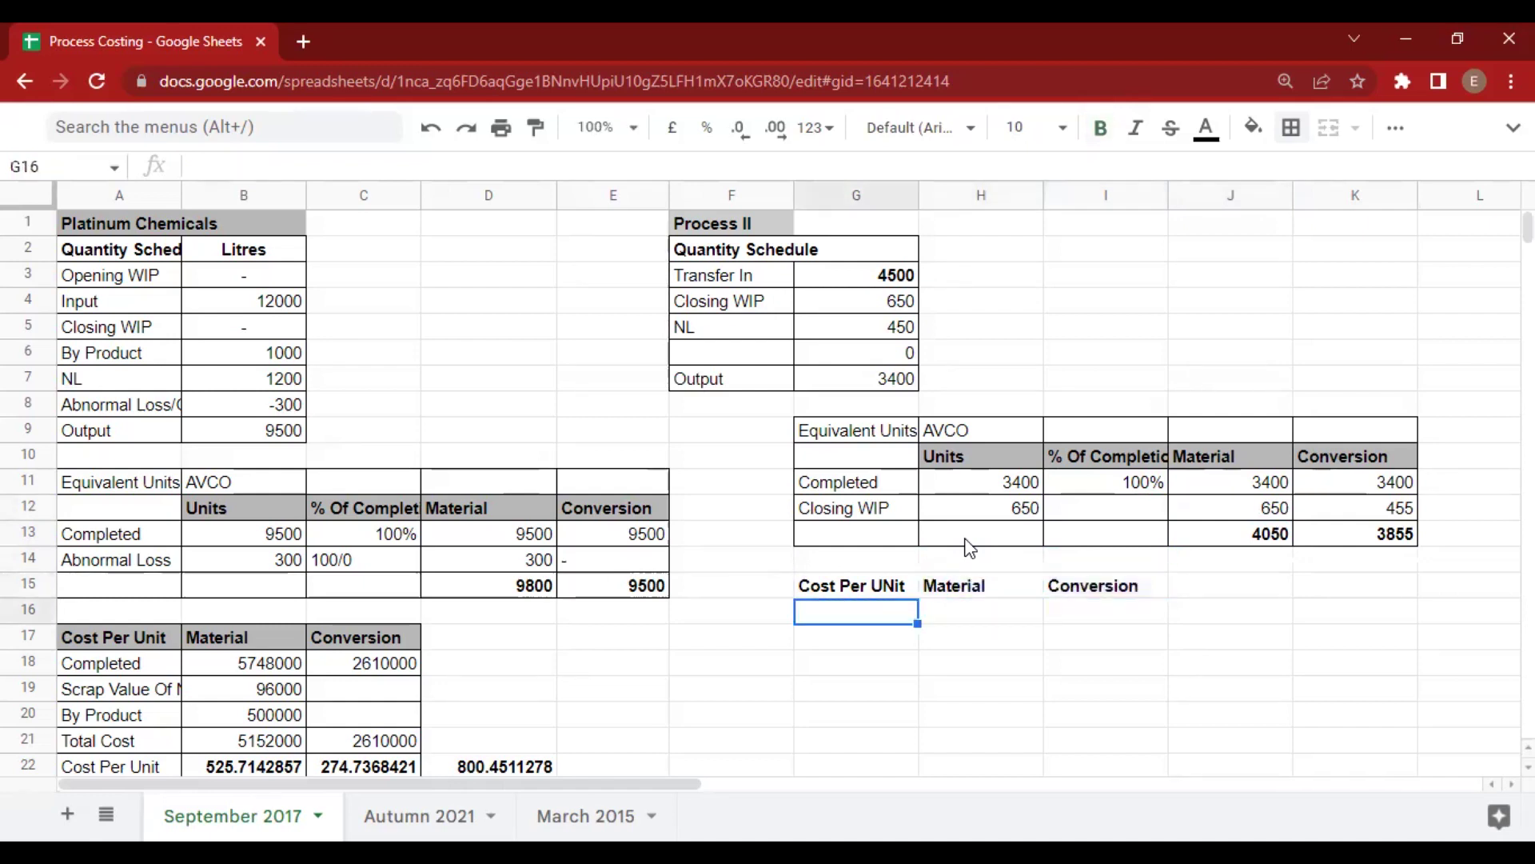
key(Right)
key(Left)
text(Completed)
key(Return)
key(Up)
key(Right)
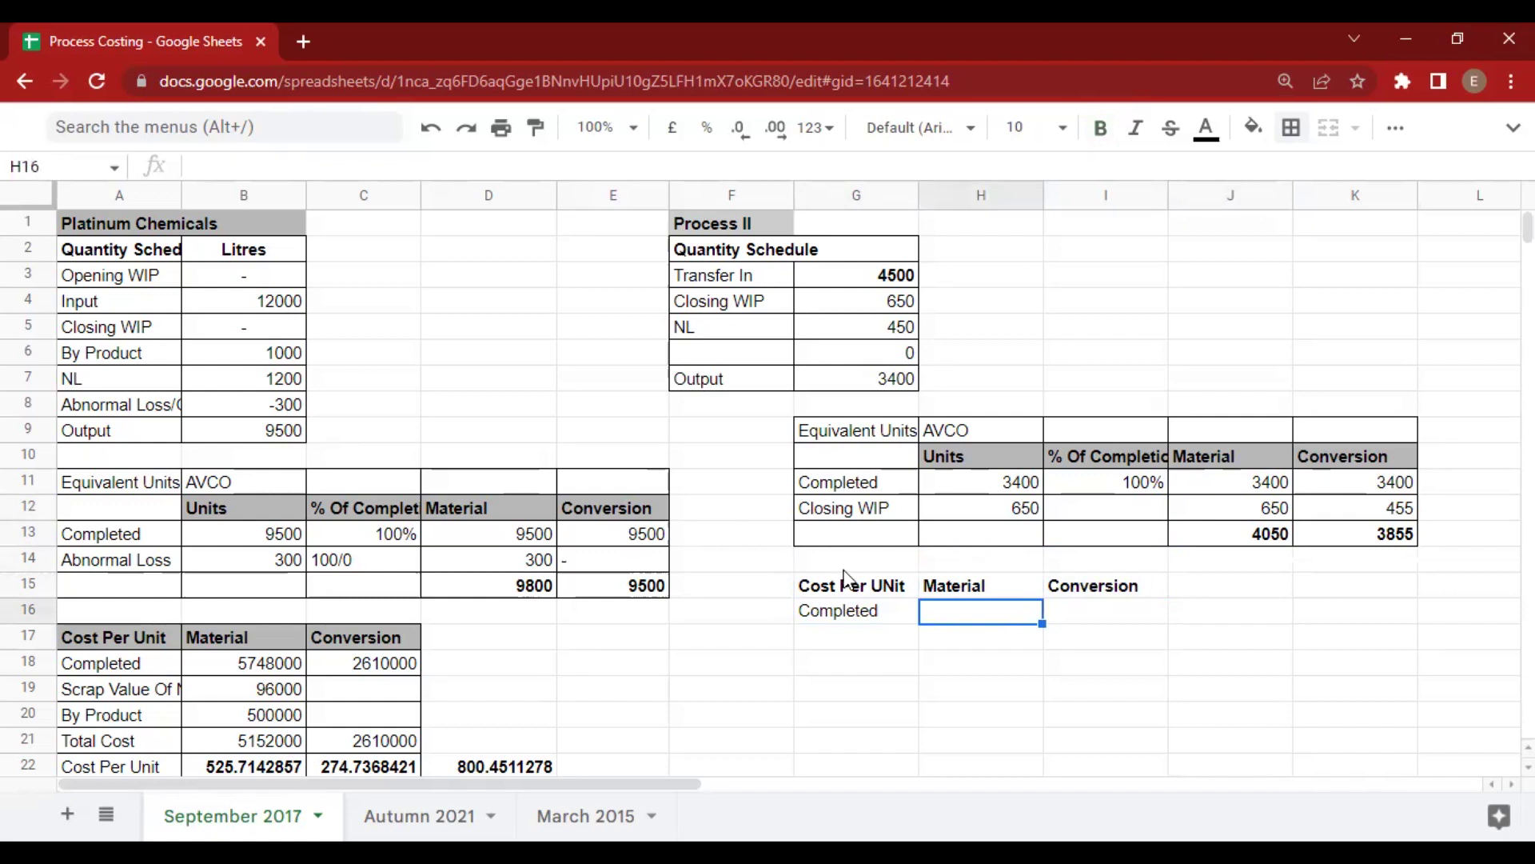
Look up the Process II conversion cost in the question document and enter 1542000 as the Completed conversion cost in I16.
scroll(391, 674, down, 2)
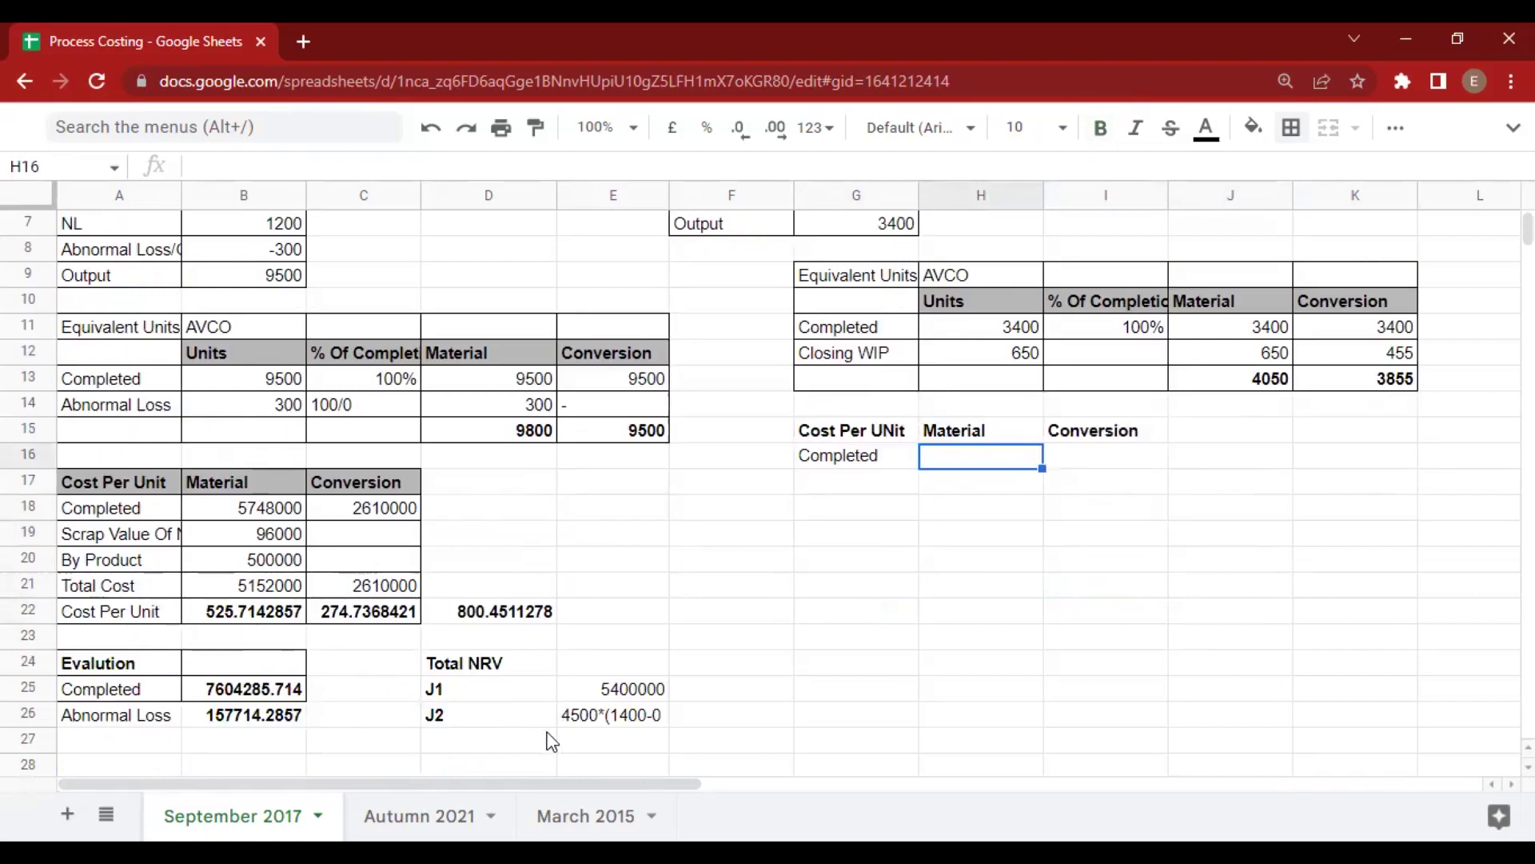
click(704, 724)
click(982, 452)
click(1139, 470)
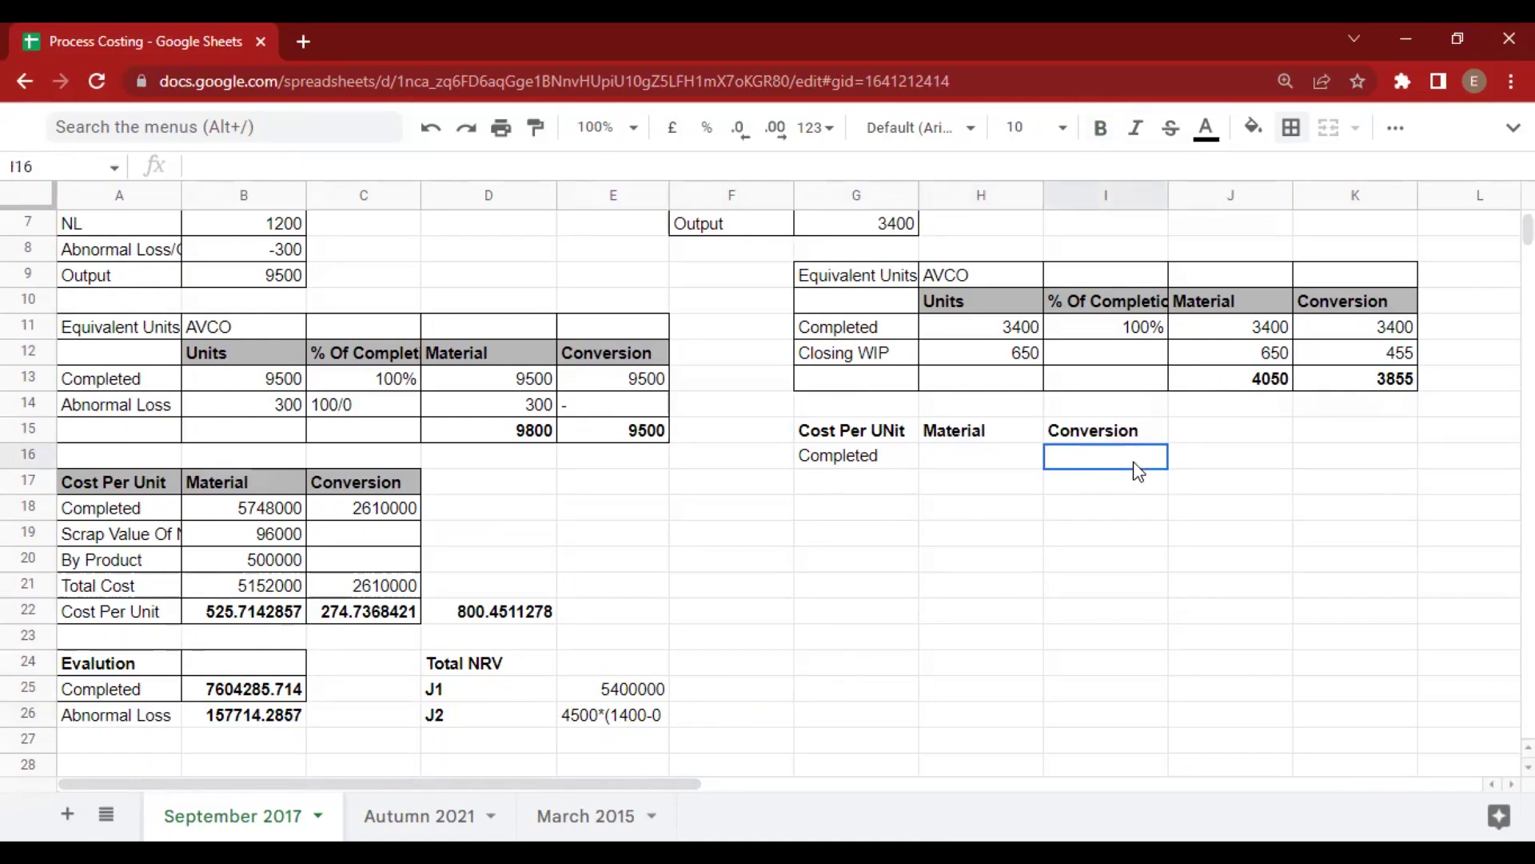
key(alt+Tab)
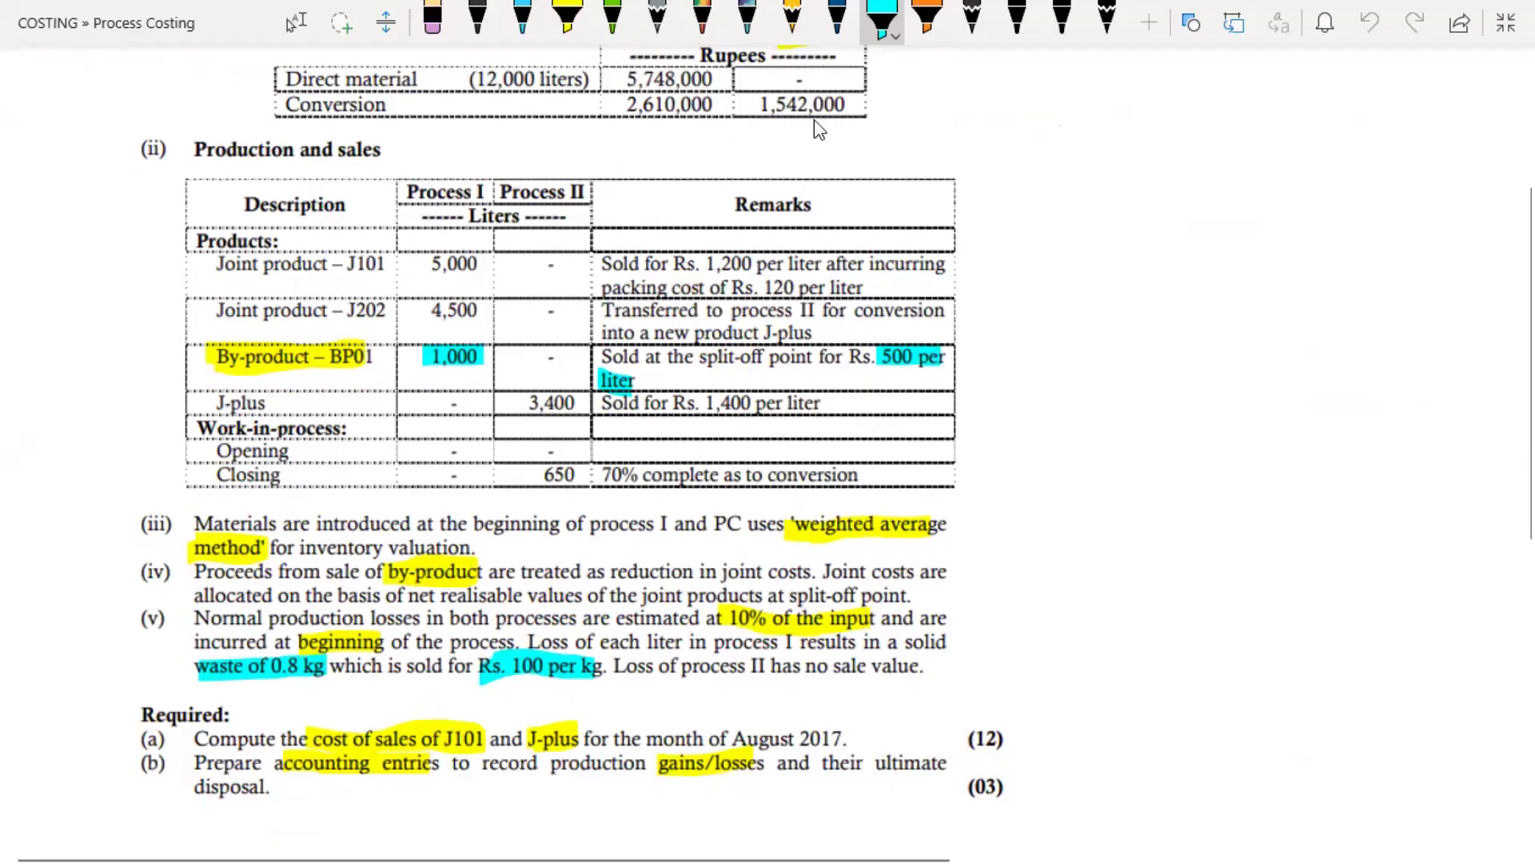
key(alt+Tab)
text(1542000)
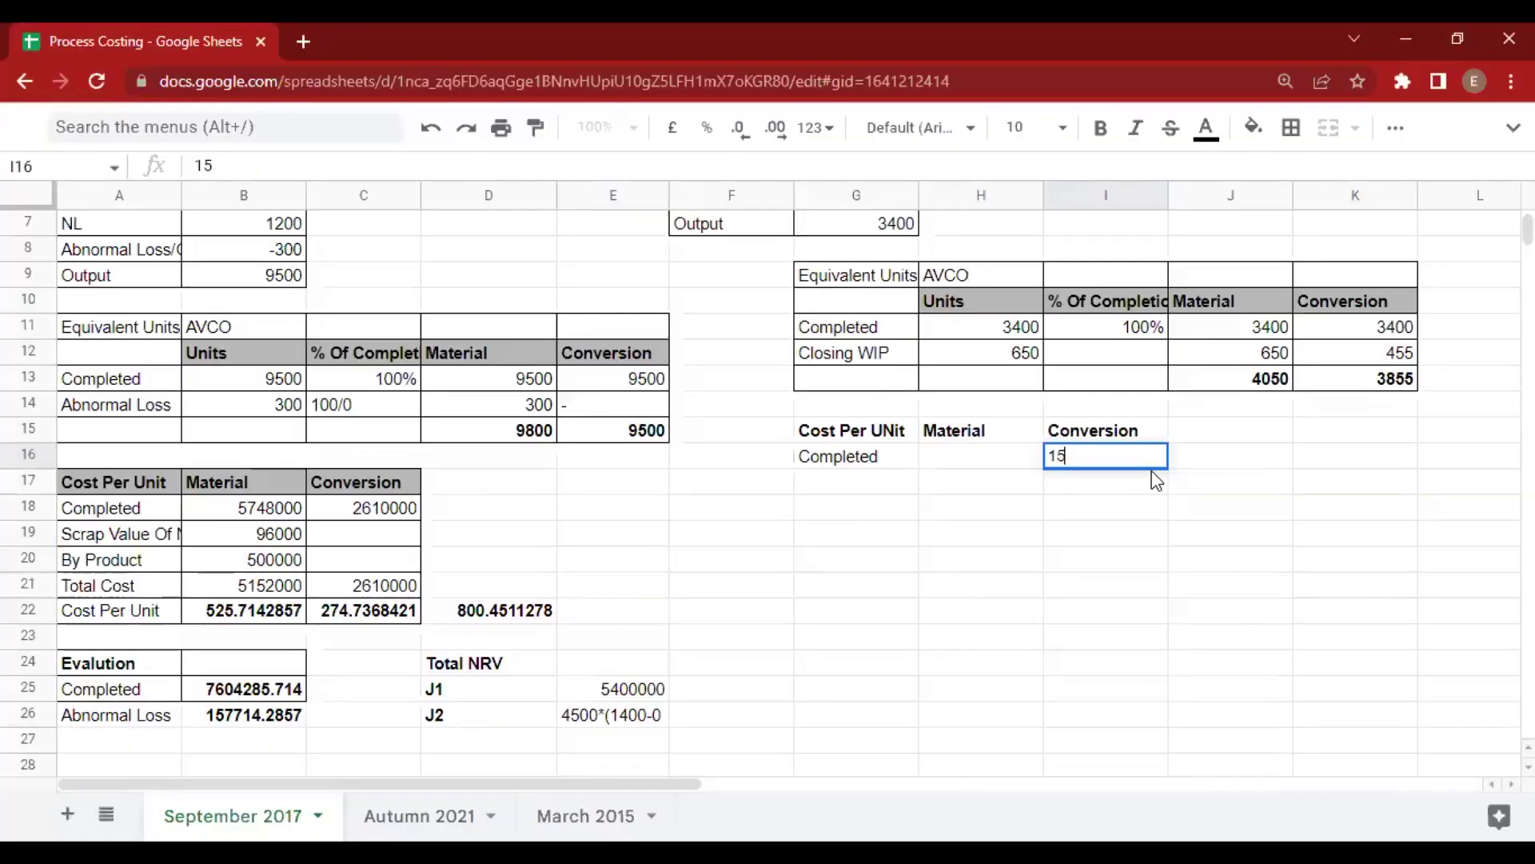
key(Return)
key(Down)
key(Down)
key(Down)
key(Down)
key(Down)
key(Up)
key(Up)
key(Up)
key(Up)
key(Up)
key(Up)
key(Down)
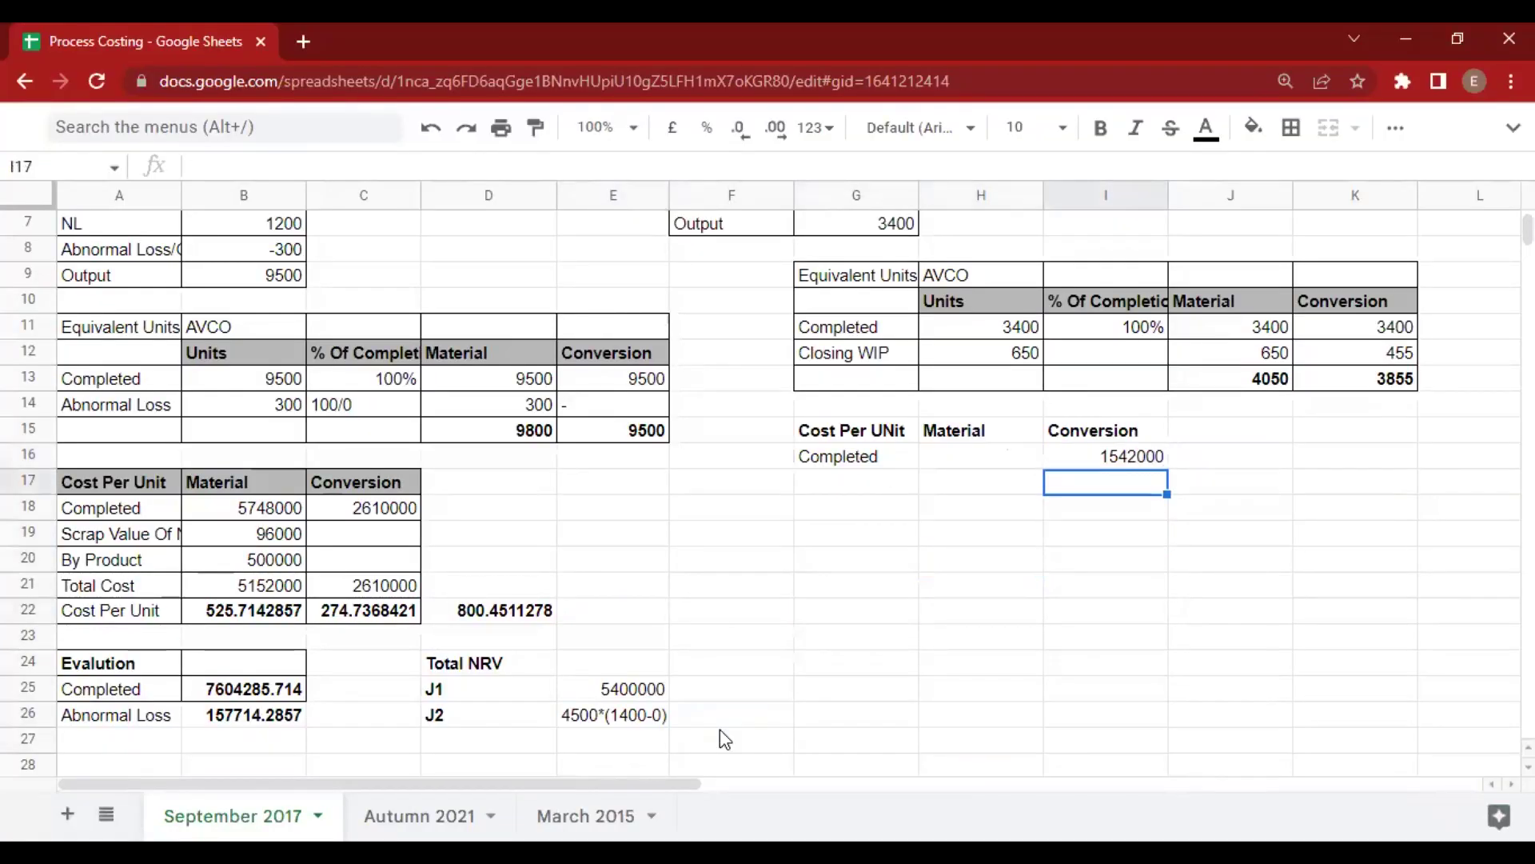
Check the question document for any sale value or other deduction affecting Process II's costs.
key(alt+Tab)
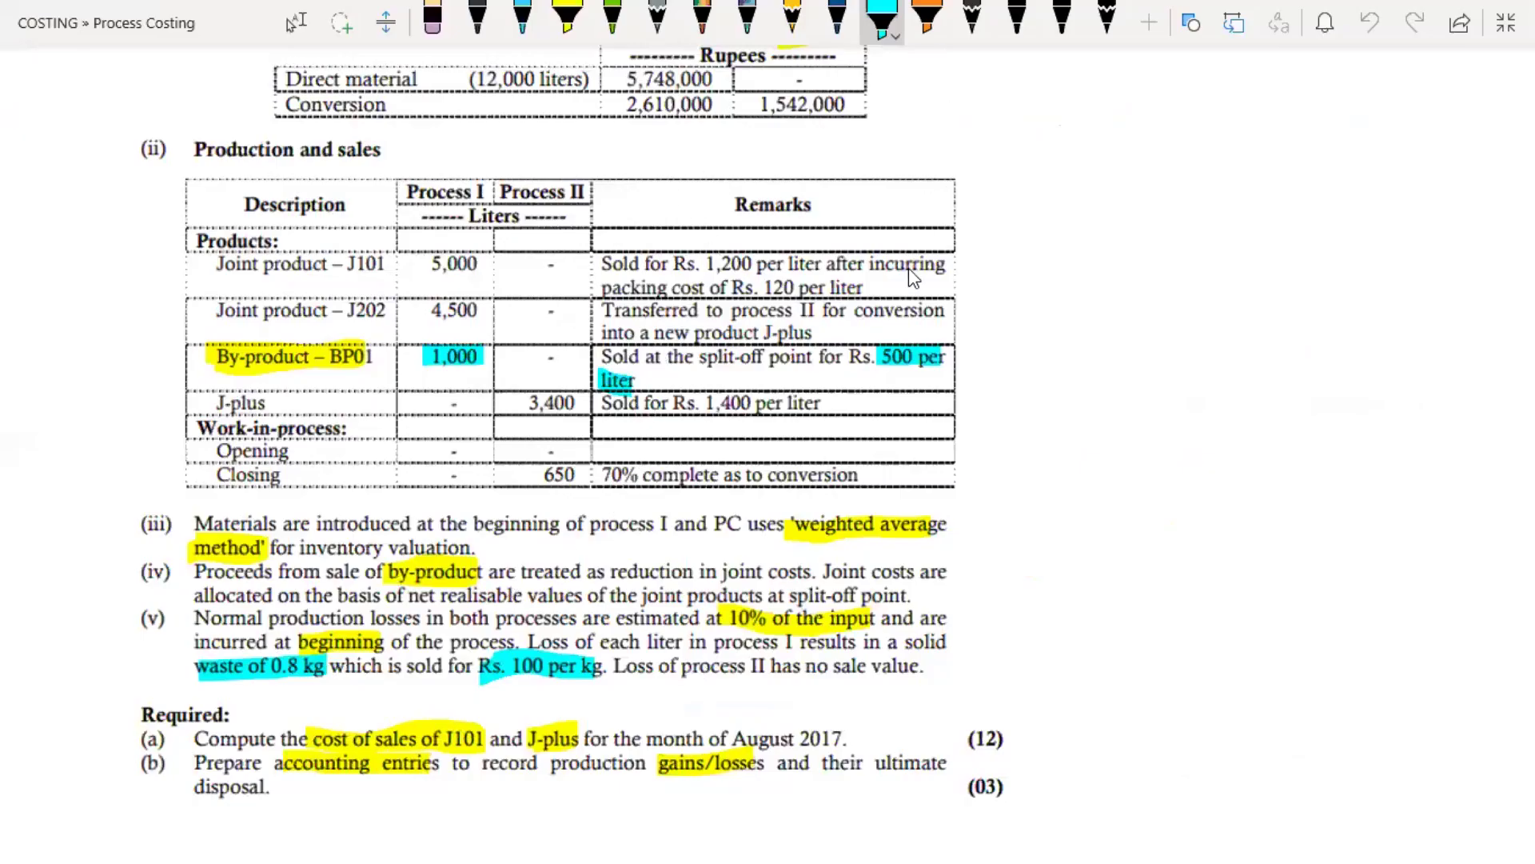
key(alt+Tab)
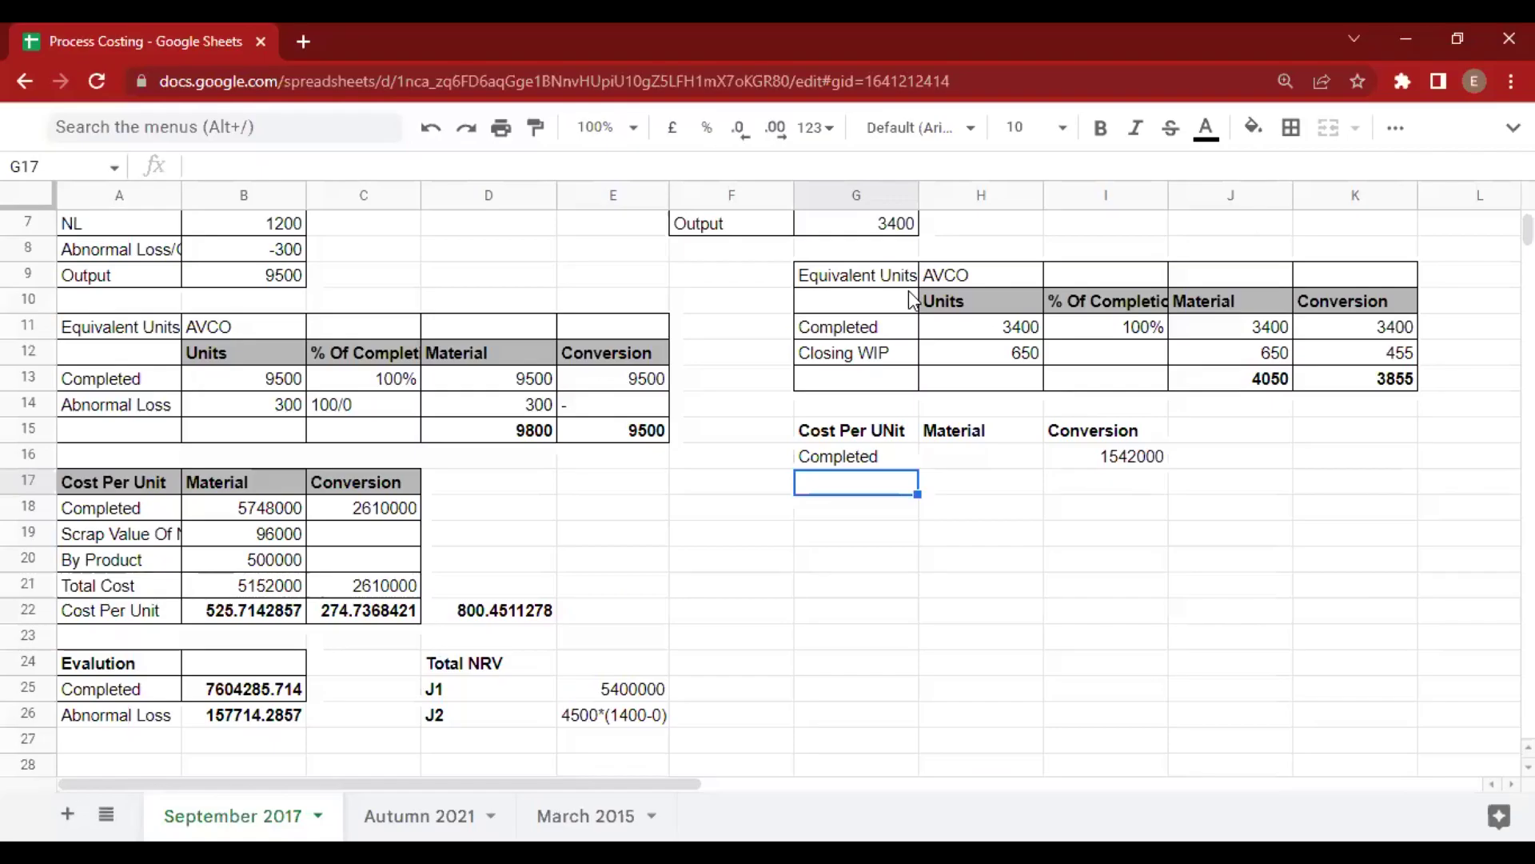
text(u)
key(BackSpace)
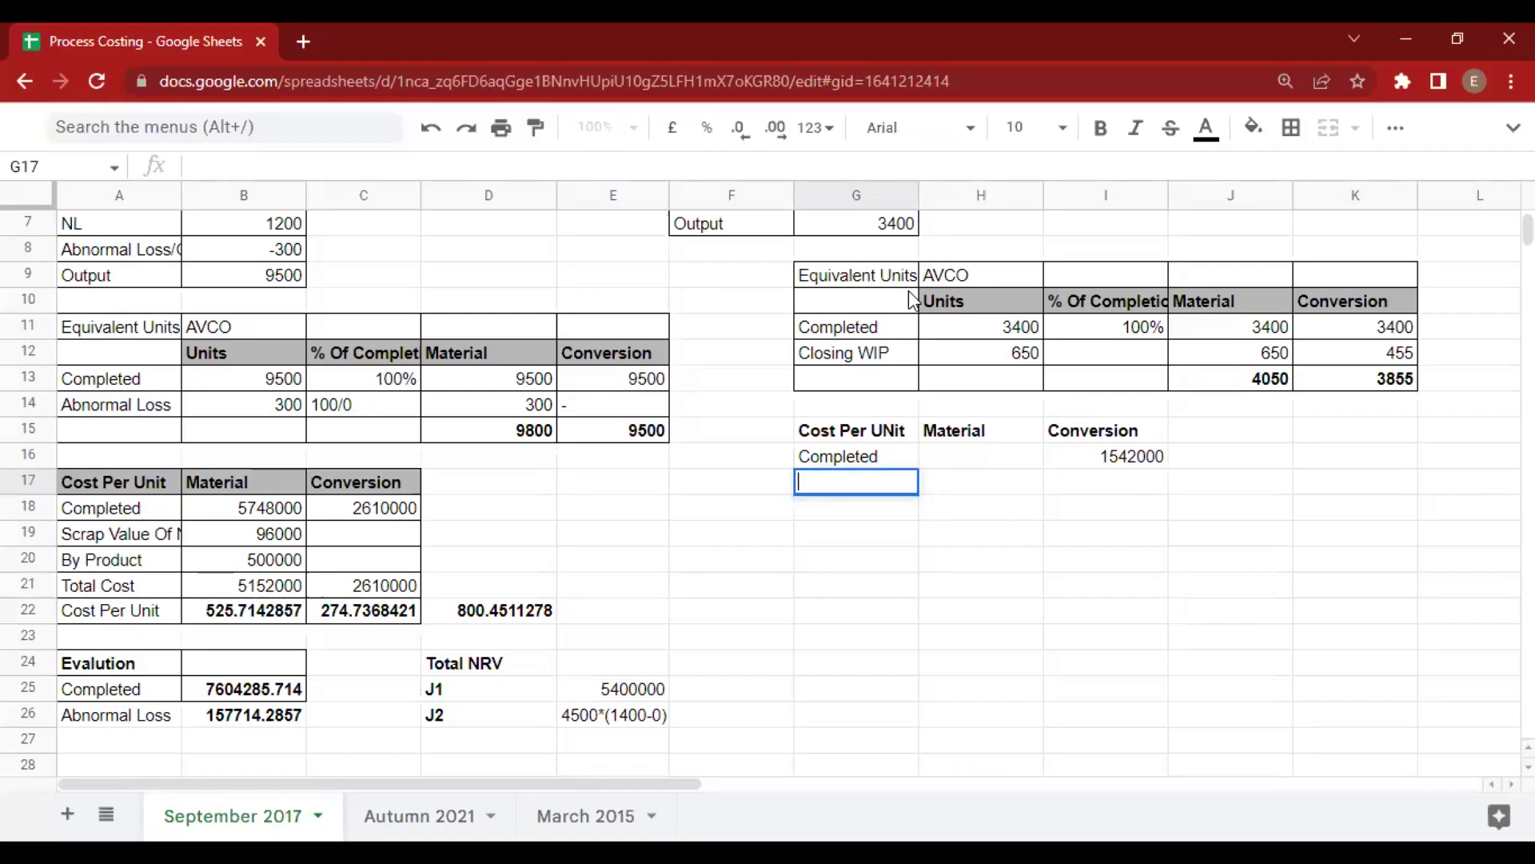
scroll(911, 300, up, 2)
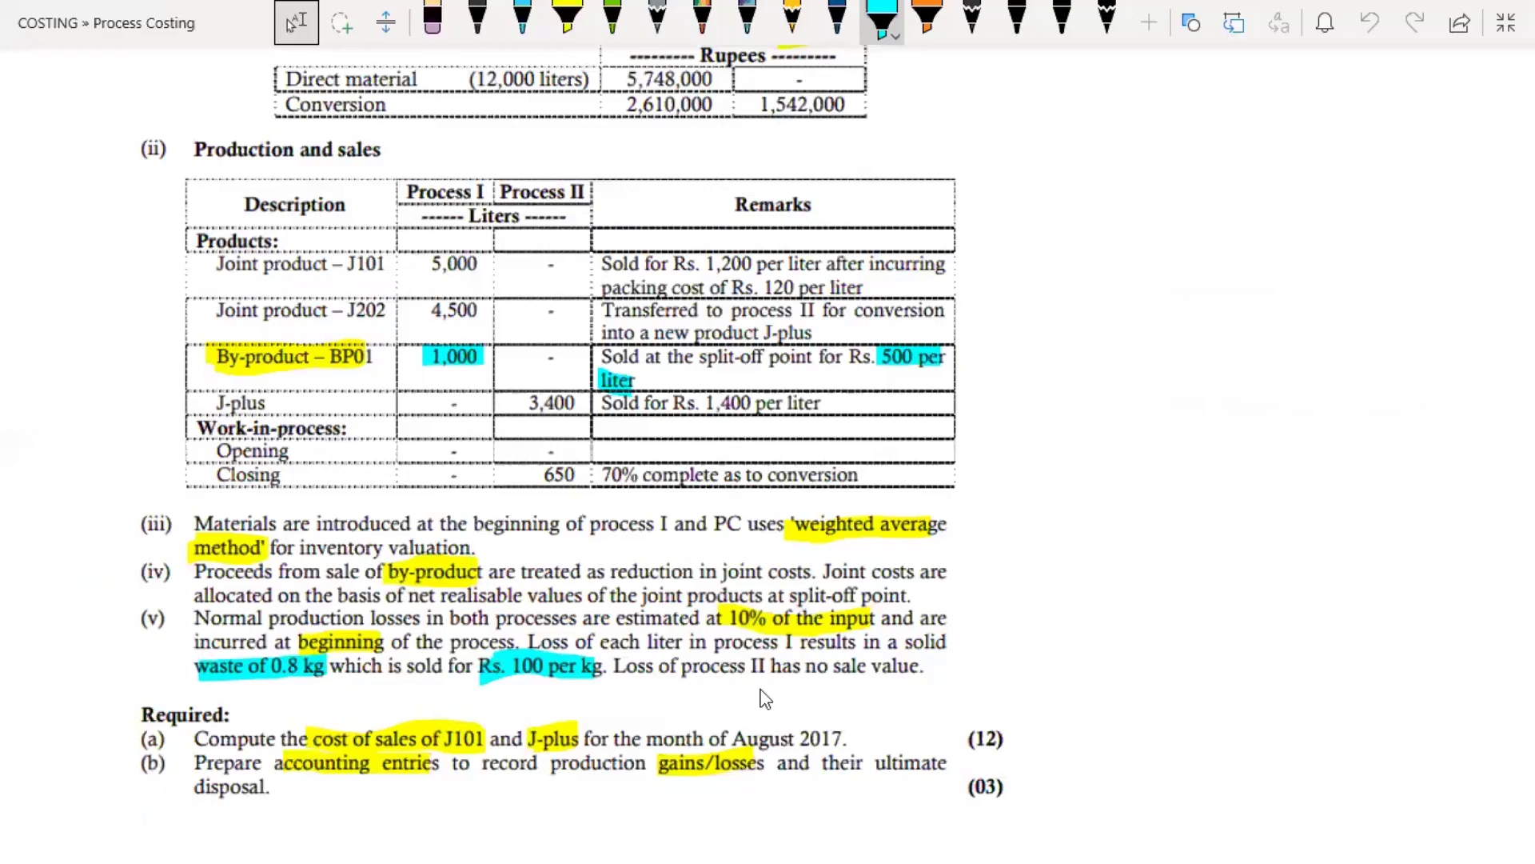
Add a "Cost per Unit" row label in G18 of the Process II cost table.
click(801, 594)
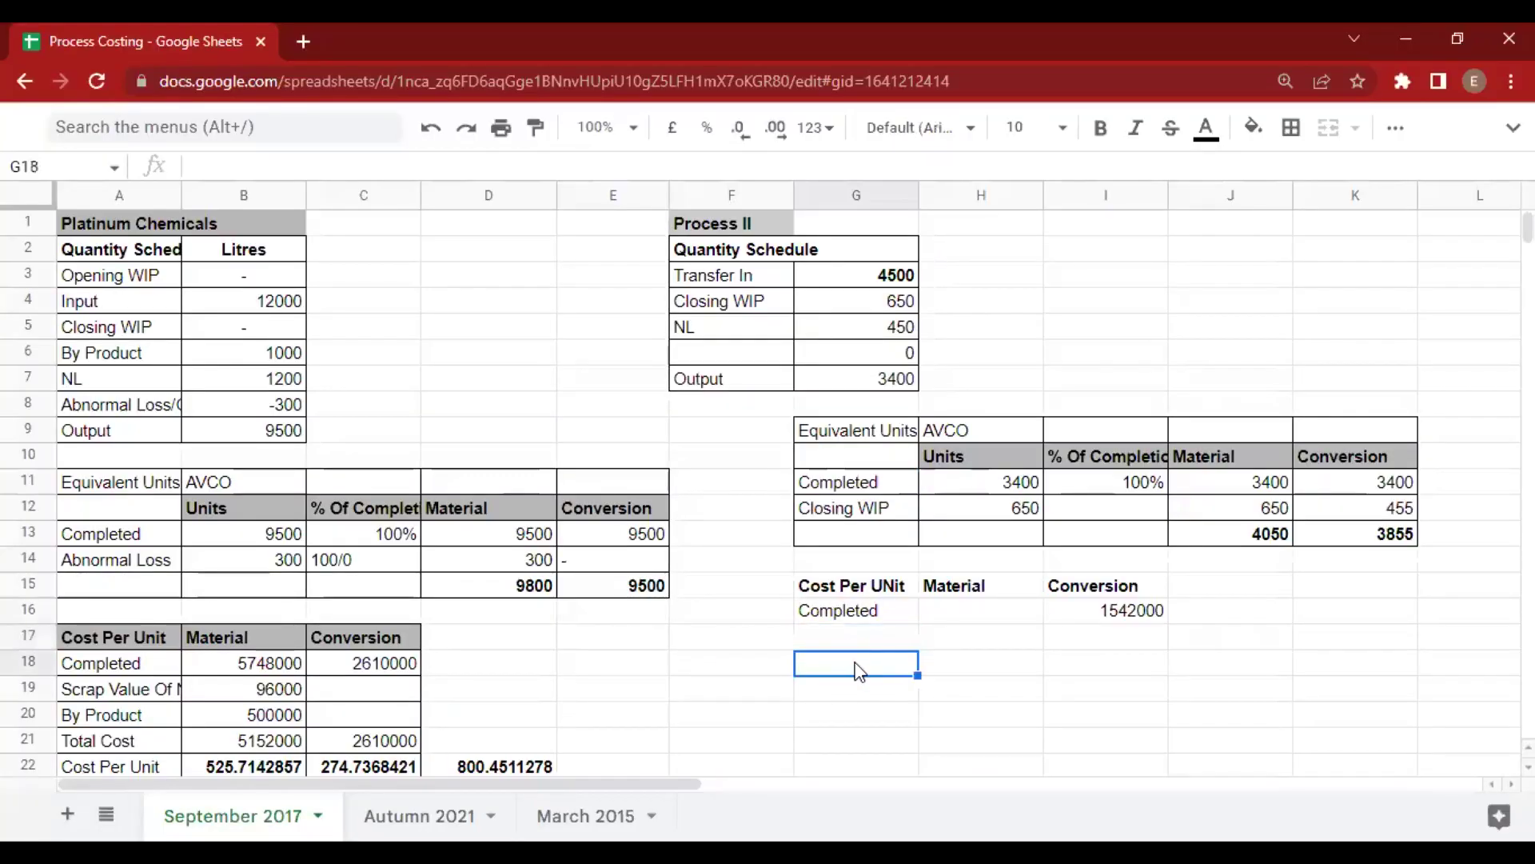
text(ost)
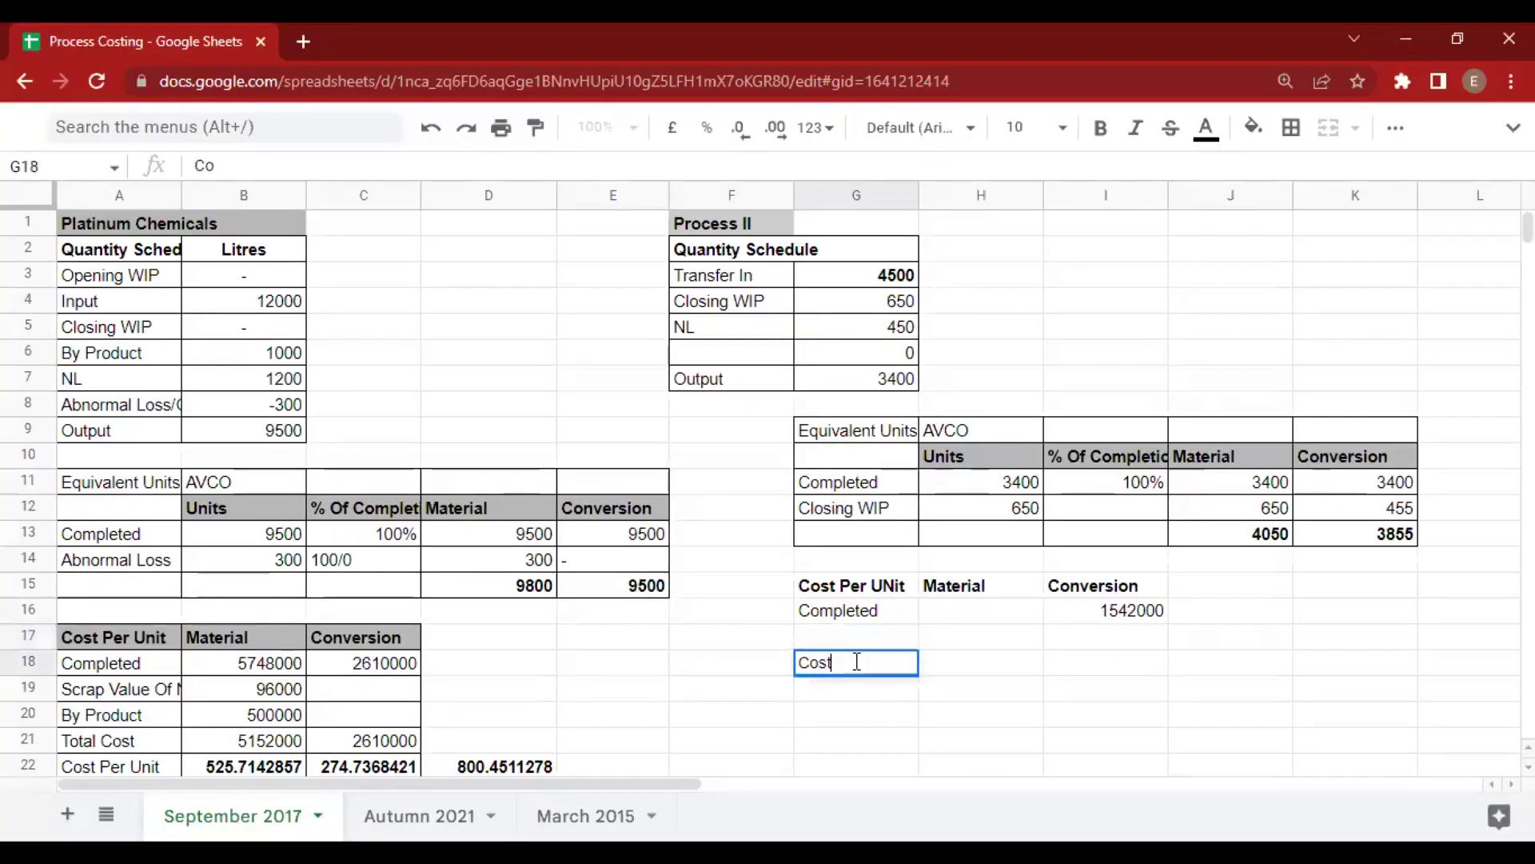
text( per Unit)
key(Tab)
key(Tab)
Calculate the conversion cost per unit in I18 by dividing the Completed cost in I16 by the equivalent units in K13.
text(=)
key(Up)
key(Up)
text(/)
key(Right)
key(Right)
key(Up)
key(Up)
key(Up)
key(Up)
key(Up)
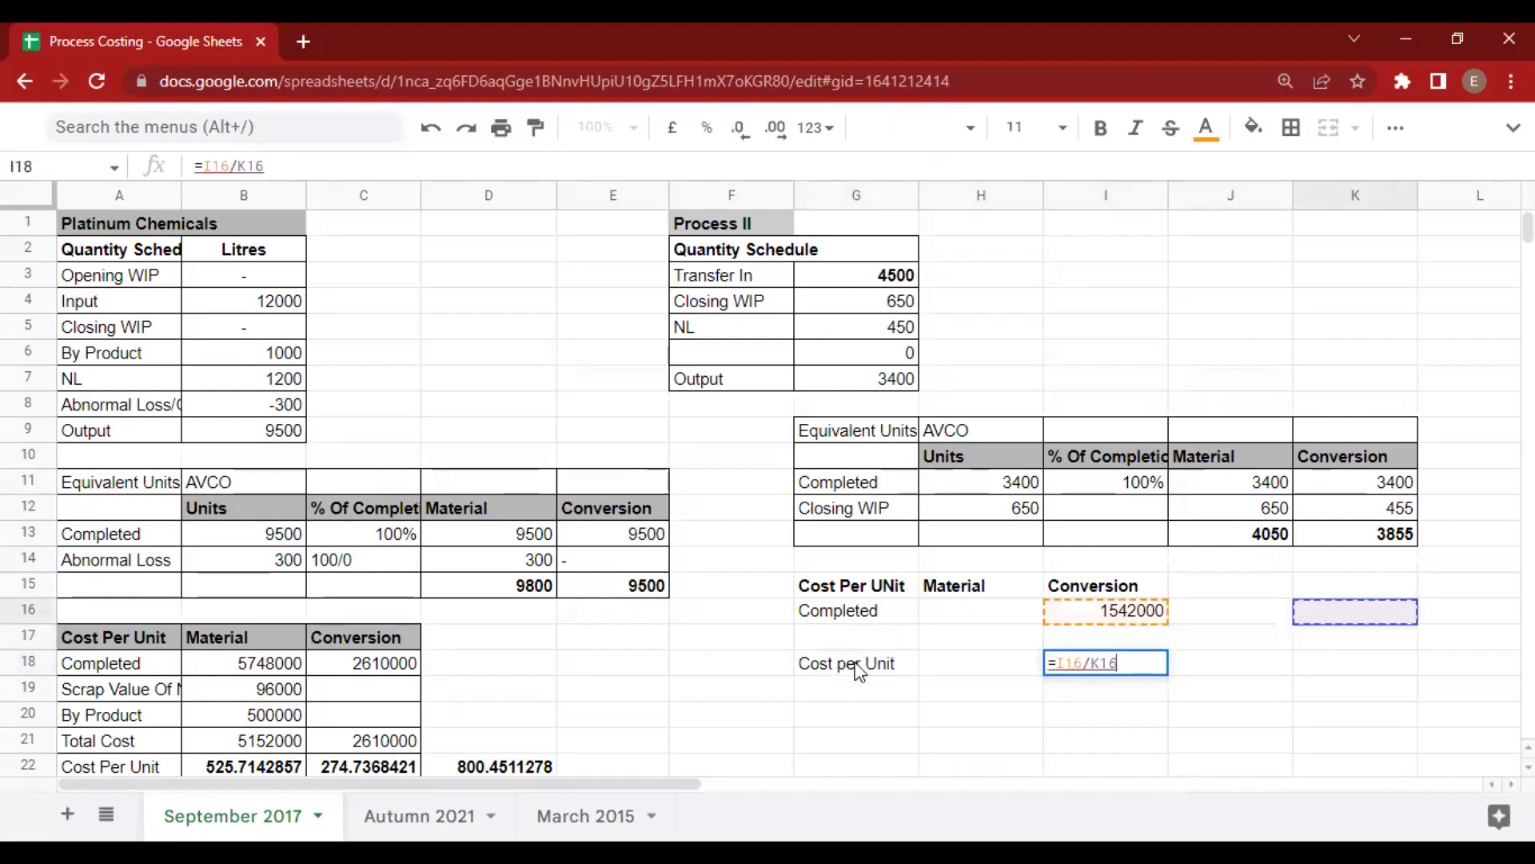
key(Return)
key(Right)
key(Up)
key(Right)
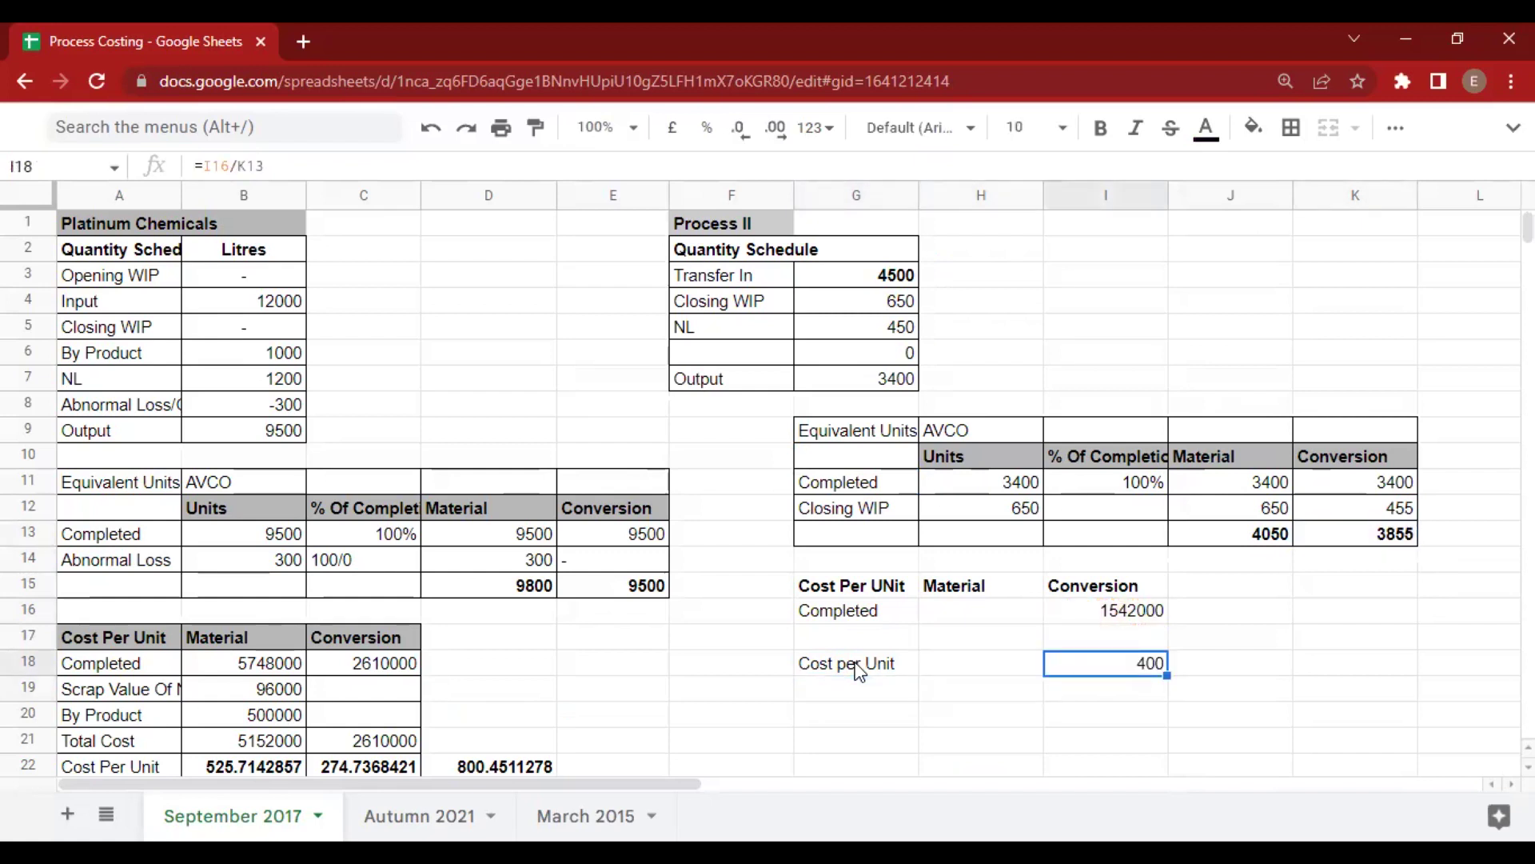
Try to turn the J2 entry in E26 of the Total NRV table into a formula starting with =4500*(1400-.
key(Down)
key(Left)
key(Down)
key(Left)
key(Down)
key(Left)
key(Down)
key(Left)
key(Down)
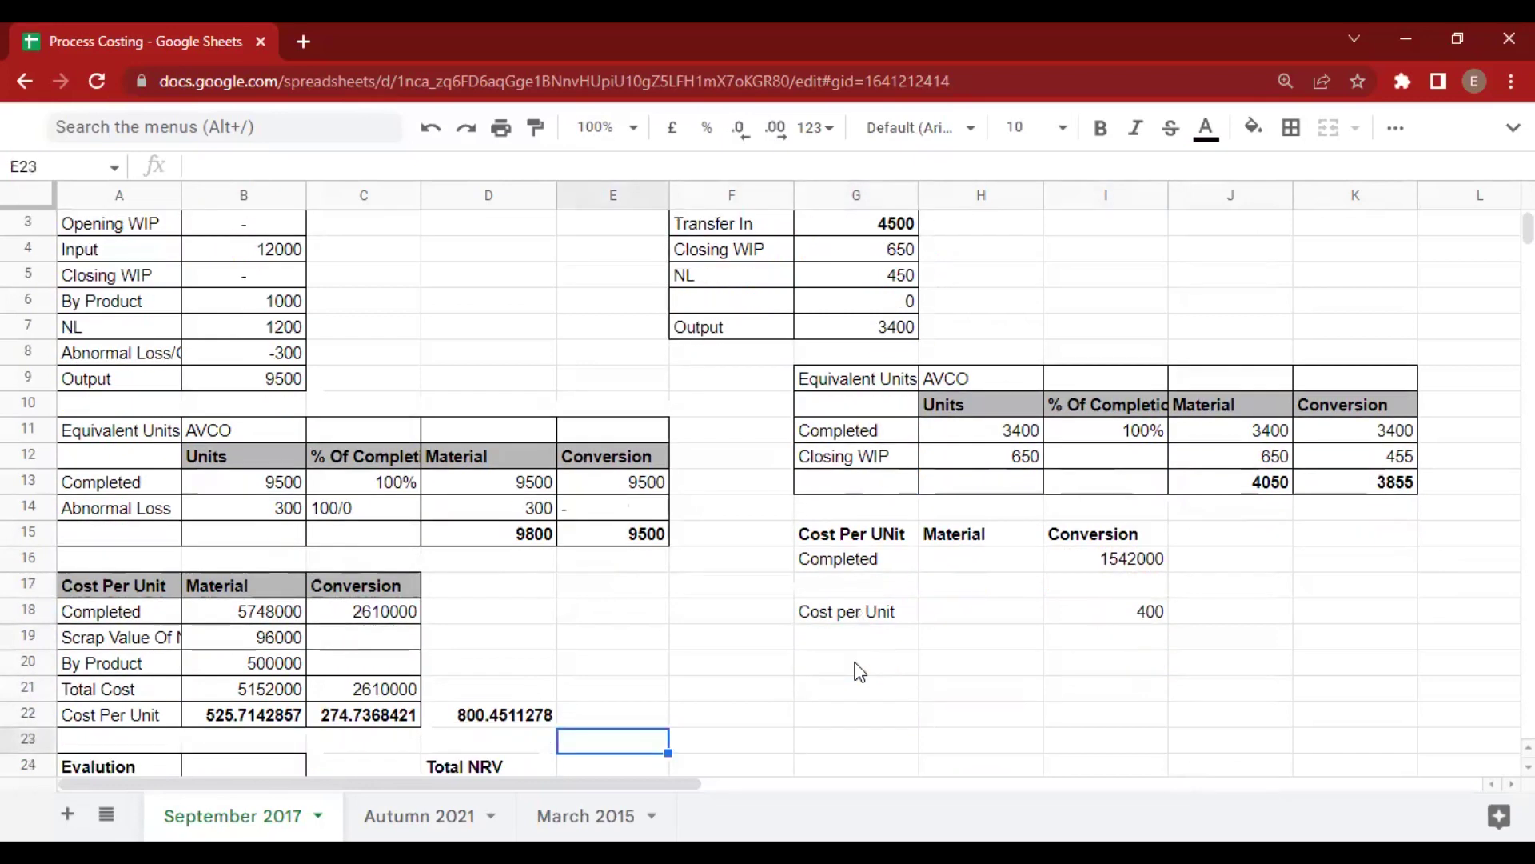
key(Down)
key(Down)
key(Down)
key(Down)
key(Up)
key(Return)
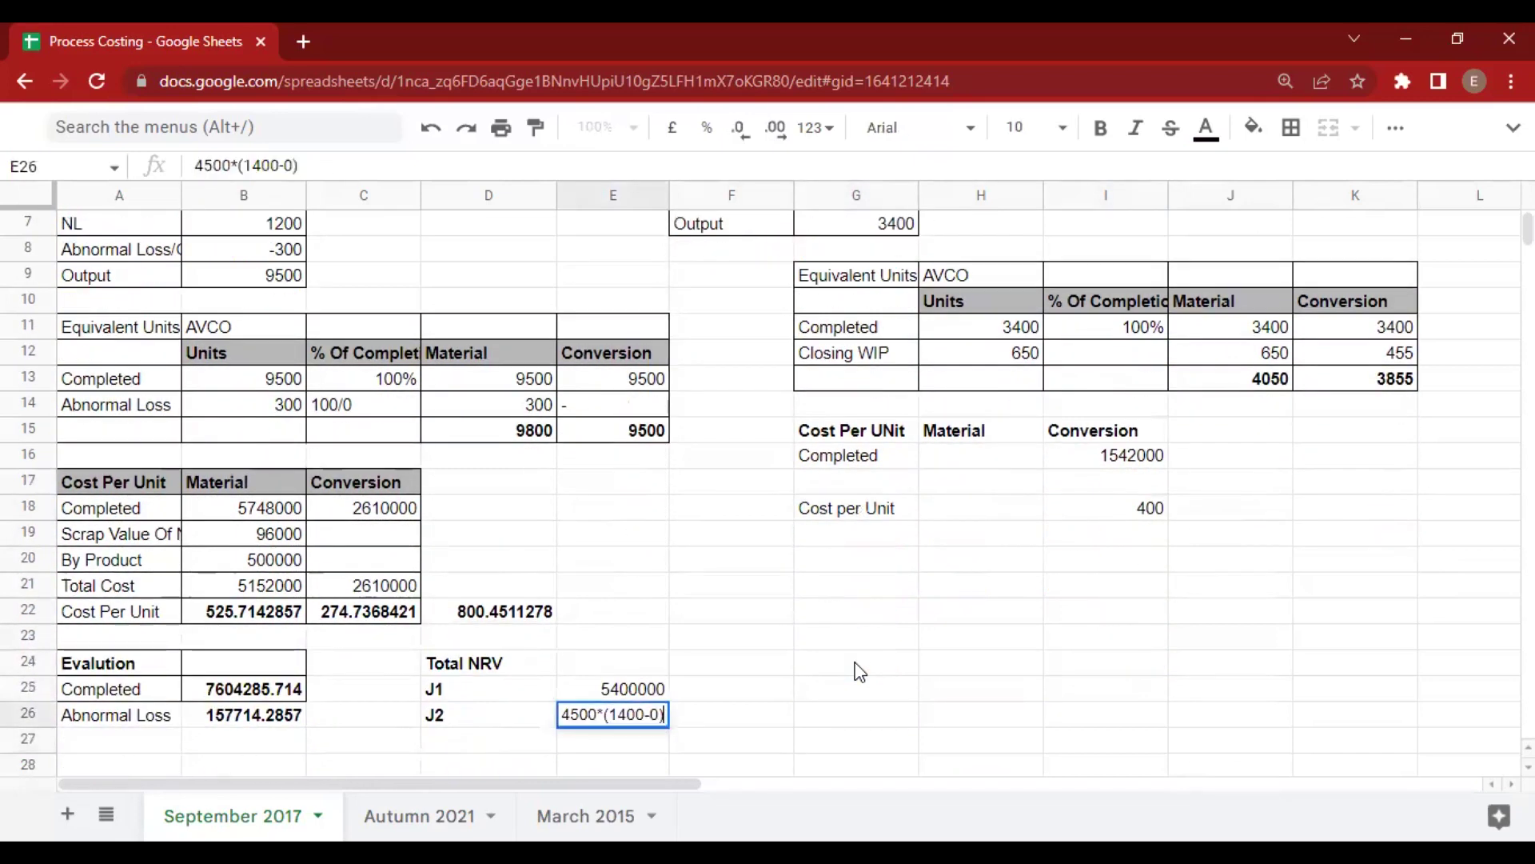
key(BackSpace)
key(BackSpace)
key(Home)
key(Right)
key(Right)
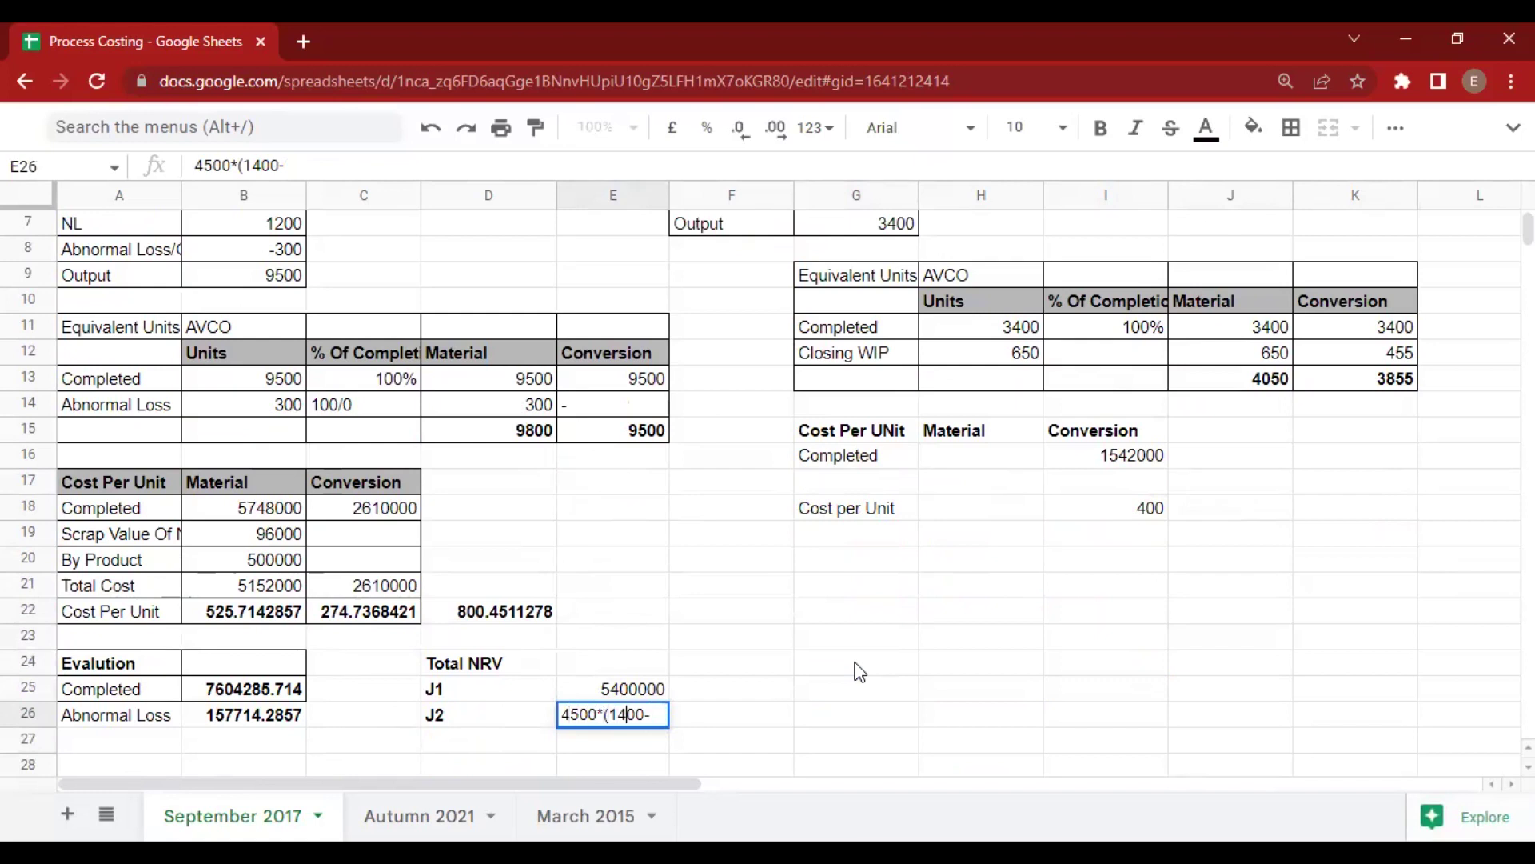
key(Left)
key(Left)
key(Left)
key(Left)
key(Left)
key(Left)
key(Left)
text(=)
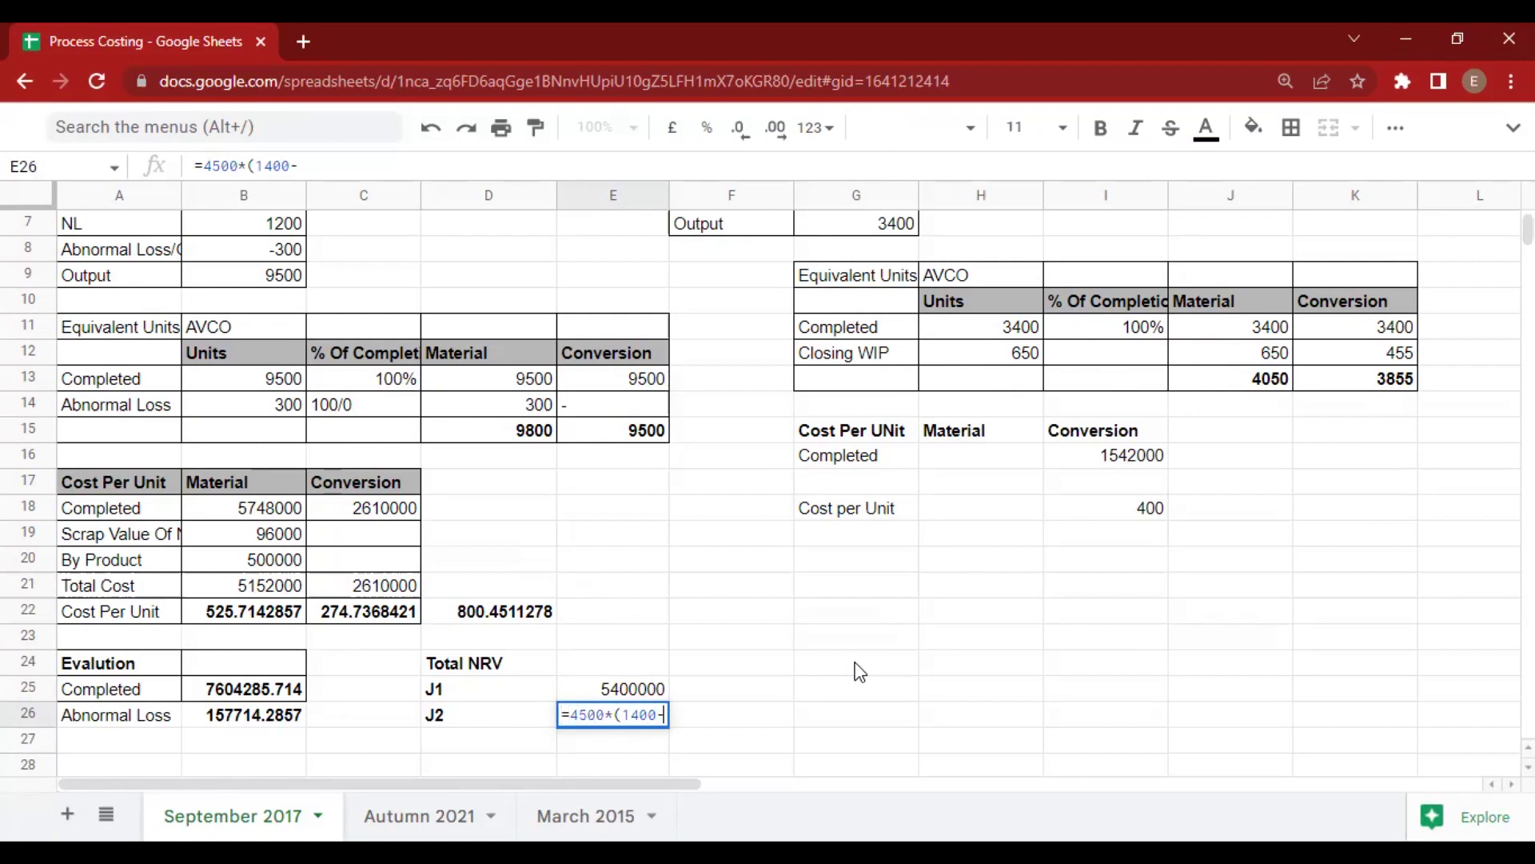
Replace the J2 entry in E26 with =4500.
key(BackSpace)
key(BackSpace)
key(BackSpace)
key(BackSpace)
key(BackSpace)
key(BackSpace)
key(BackSpace)
key(BackSpace)
key(BackSpace)
key(BackSpace)
key(BackSpace)
key(BackSpace)
text(=4500)
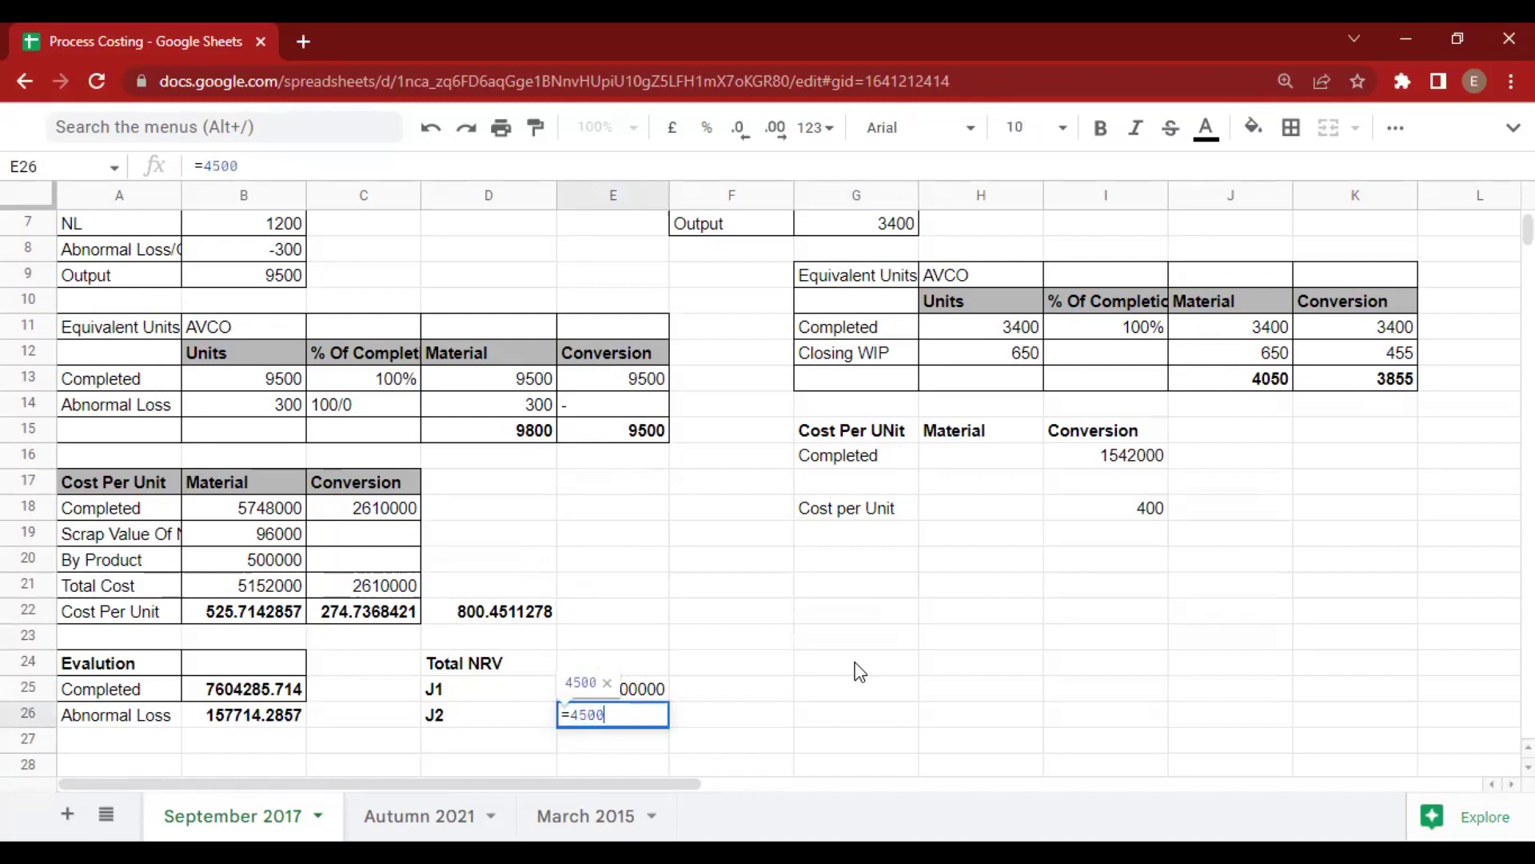
key(Return)
Calculate J2's net realisable value per litre in E27 as 1400 minus the conversion cost per unit in I18.
text(=1400)
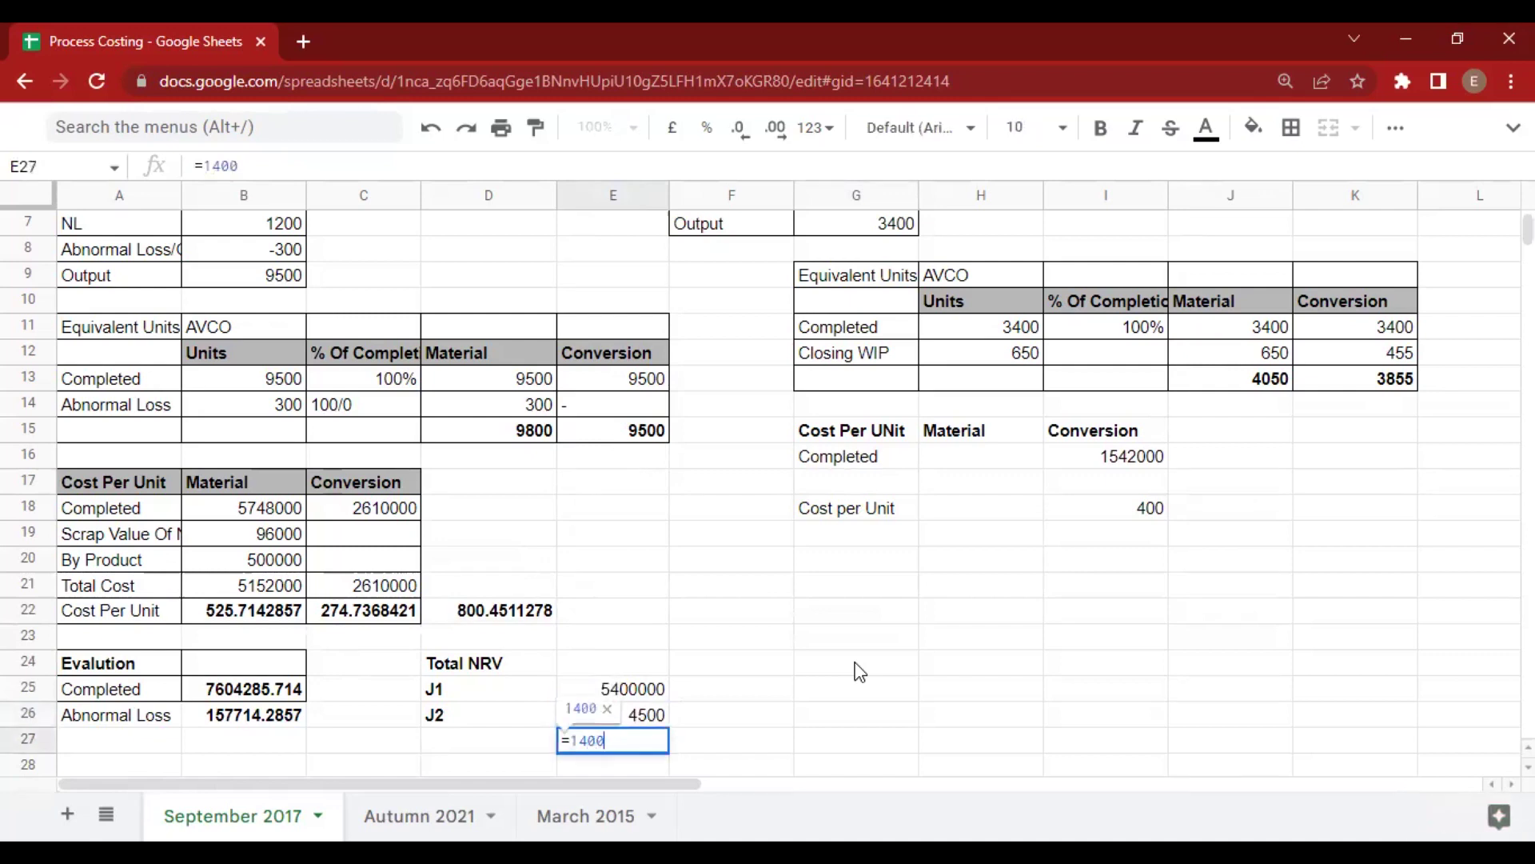
text(-)
key(Right)
key(Up)
key(Right)
key(Up)
key(Right)
key(Up)
key(Up)
key(Right)
key(Up)
key(Up)
key(Up)
key(Up)
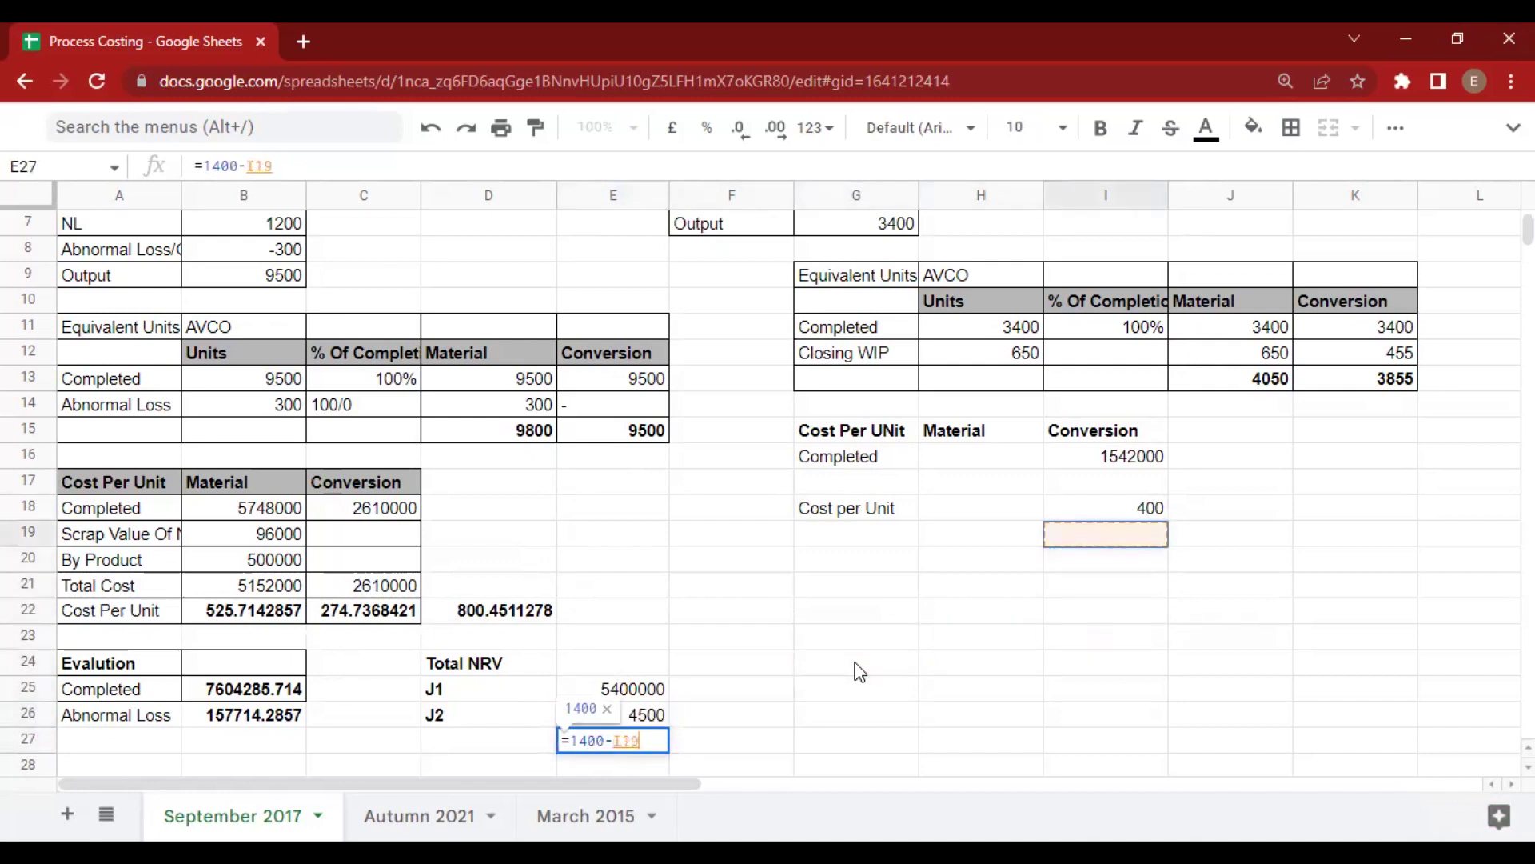
key(Up)
key(Return)
Extend the J2 formula in E26 to =4500*90%*E27.
key(Up)
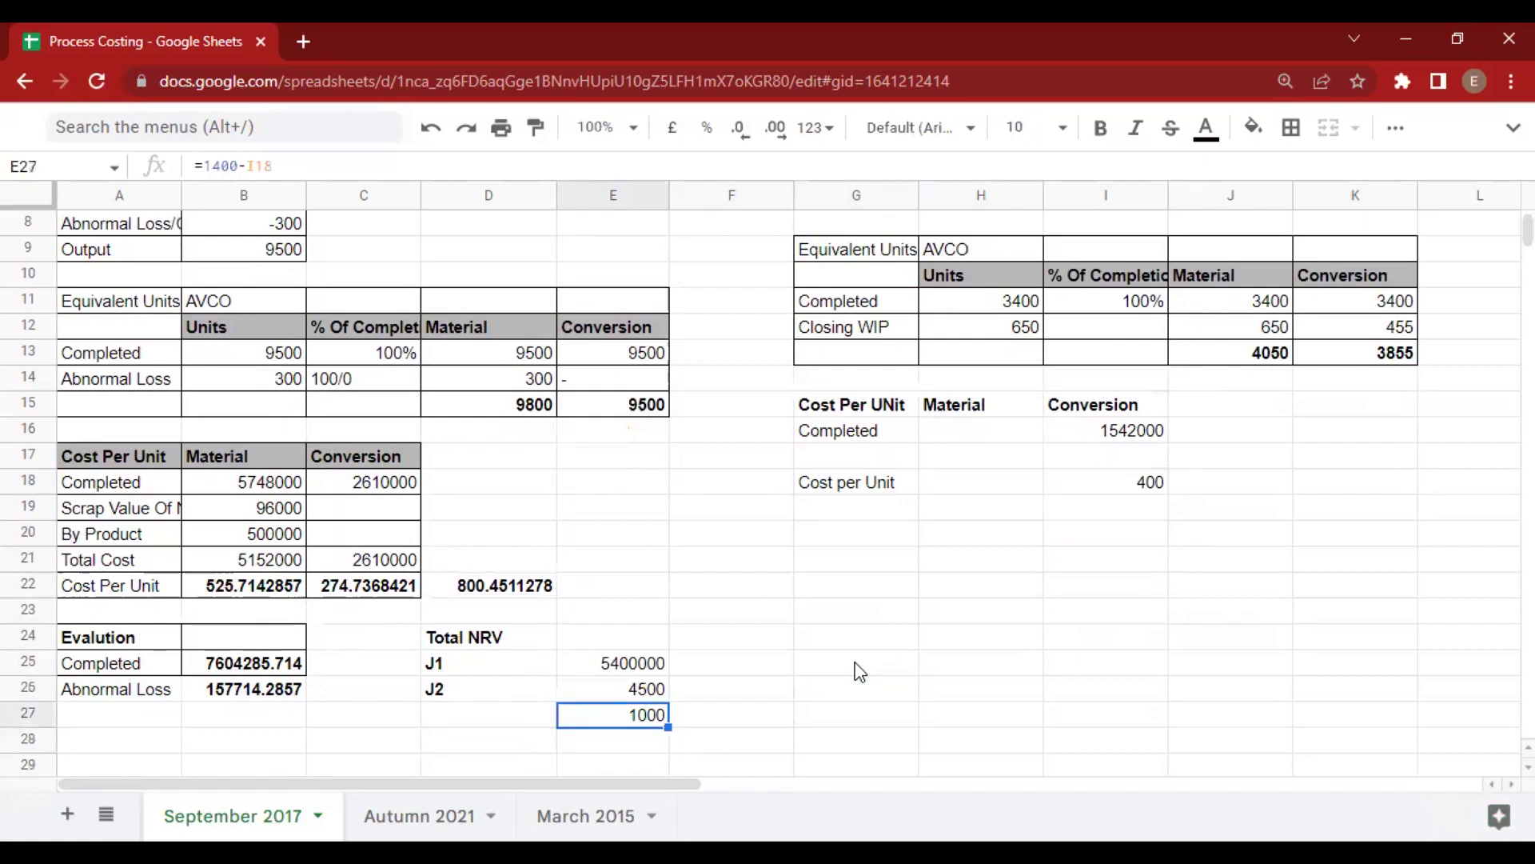
key(Up)
key(Return)
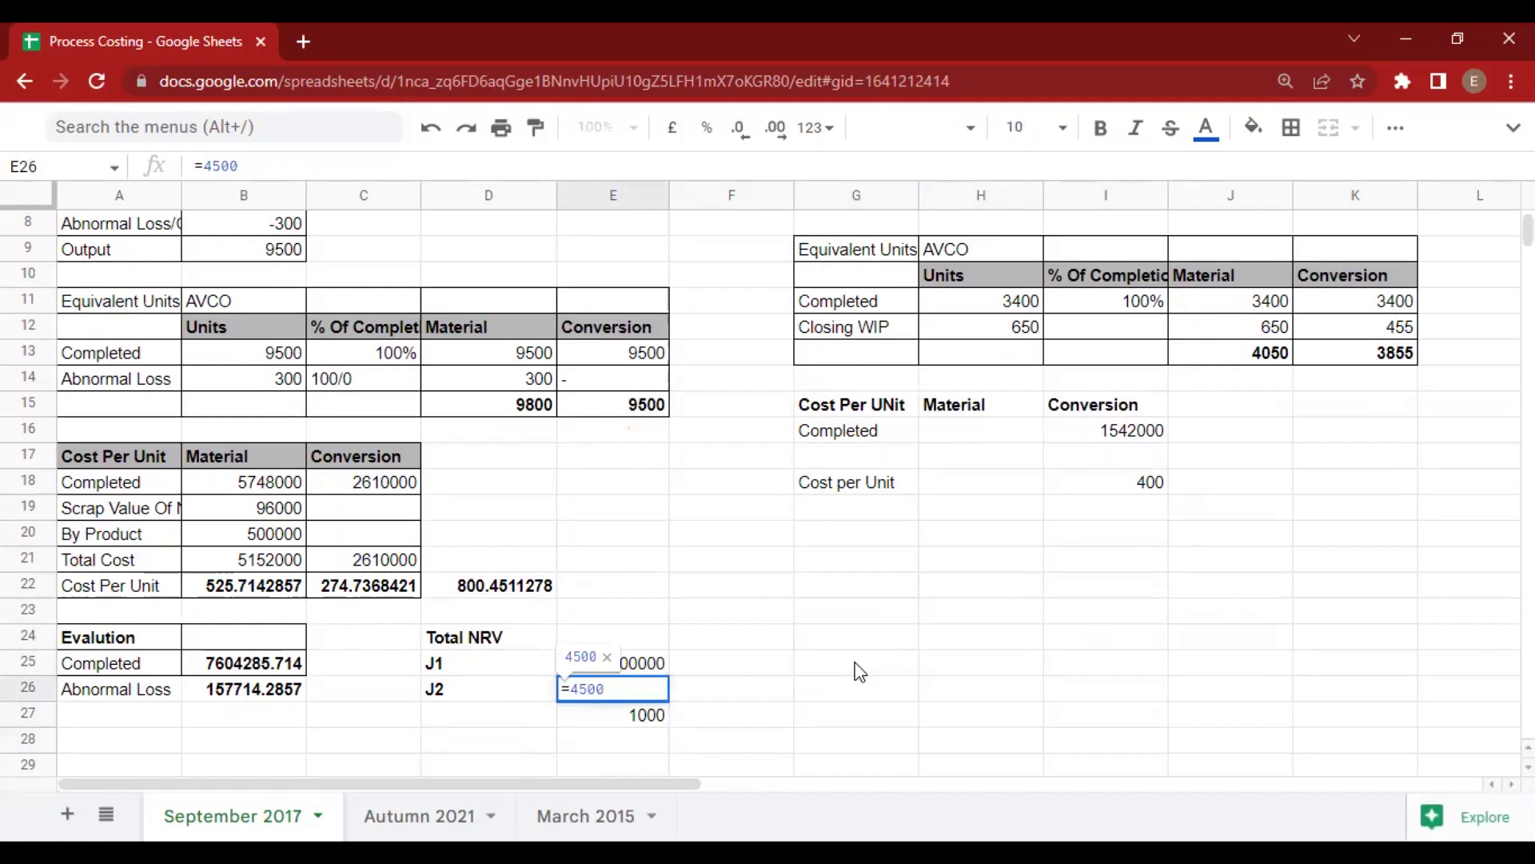
text(*905)
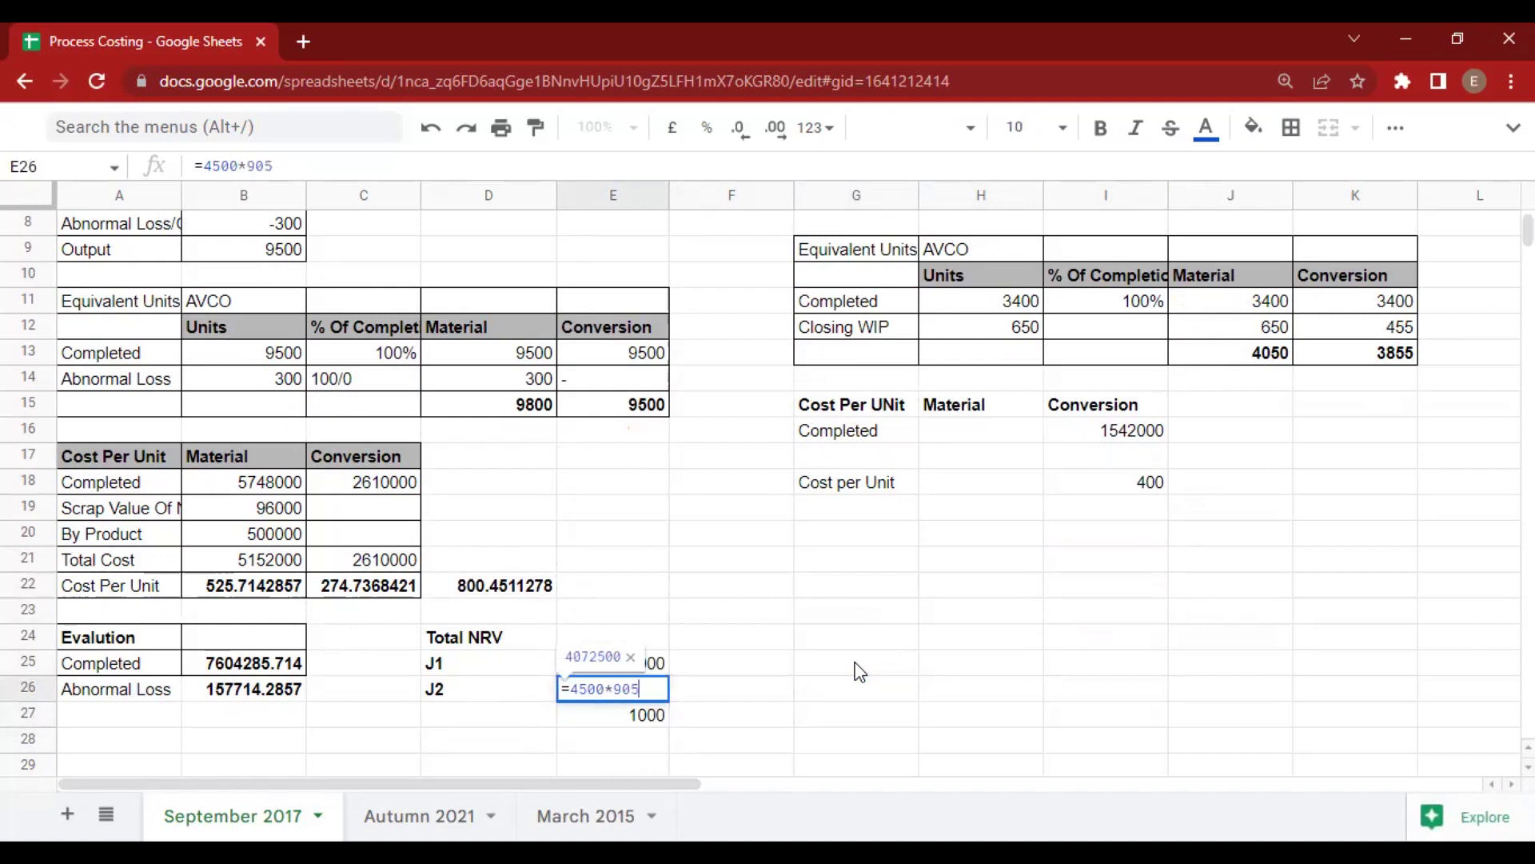
text(%*E27)
key(Return)
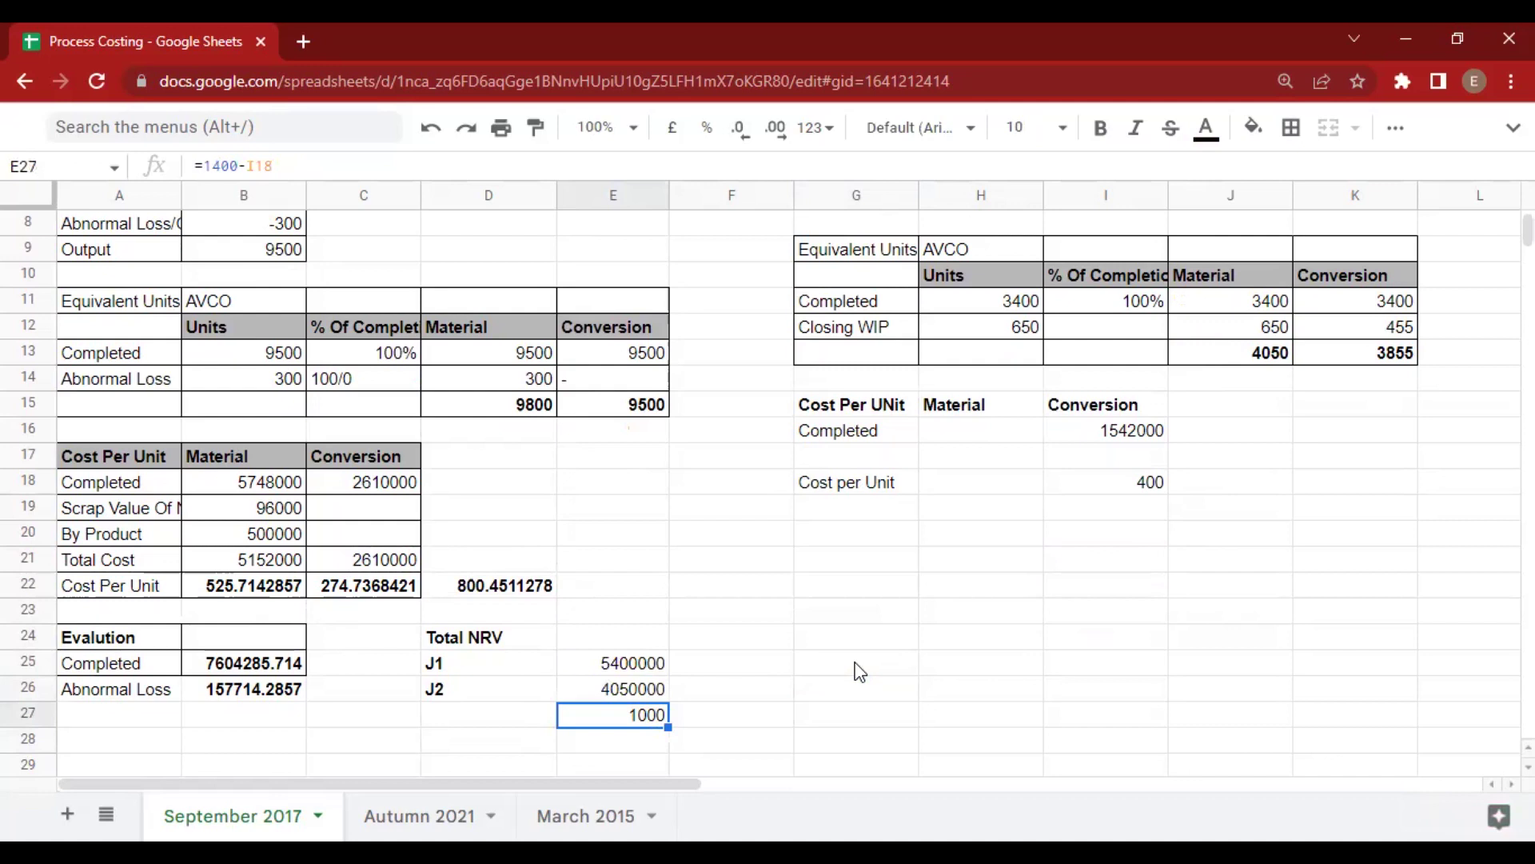
Move the per-litre NRV calculation from E27 to F26 beside the J2 value.
key(Up)
key(Down)
key(ctrl+x)
key(Up)
key(Right)
key(ctrl+v)
Sum the J1 and J2 net realisable values from E25 to E26 in E27 and make the total bold.
key(Left)
key(Down)
text(=SUM()
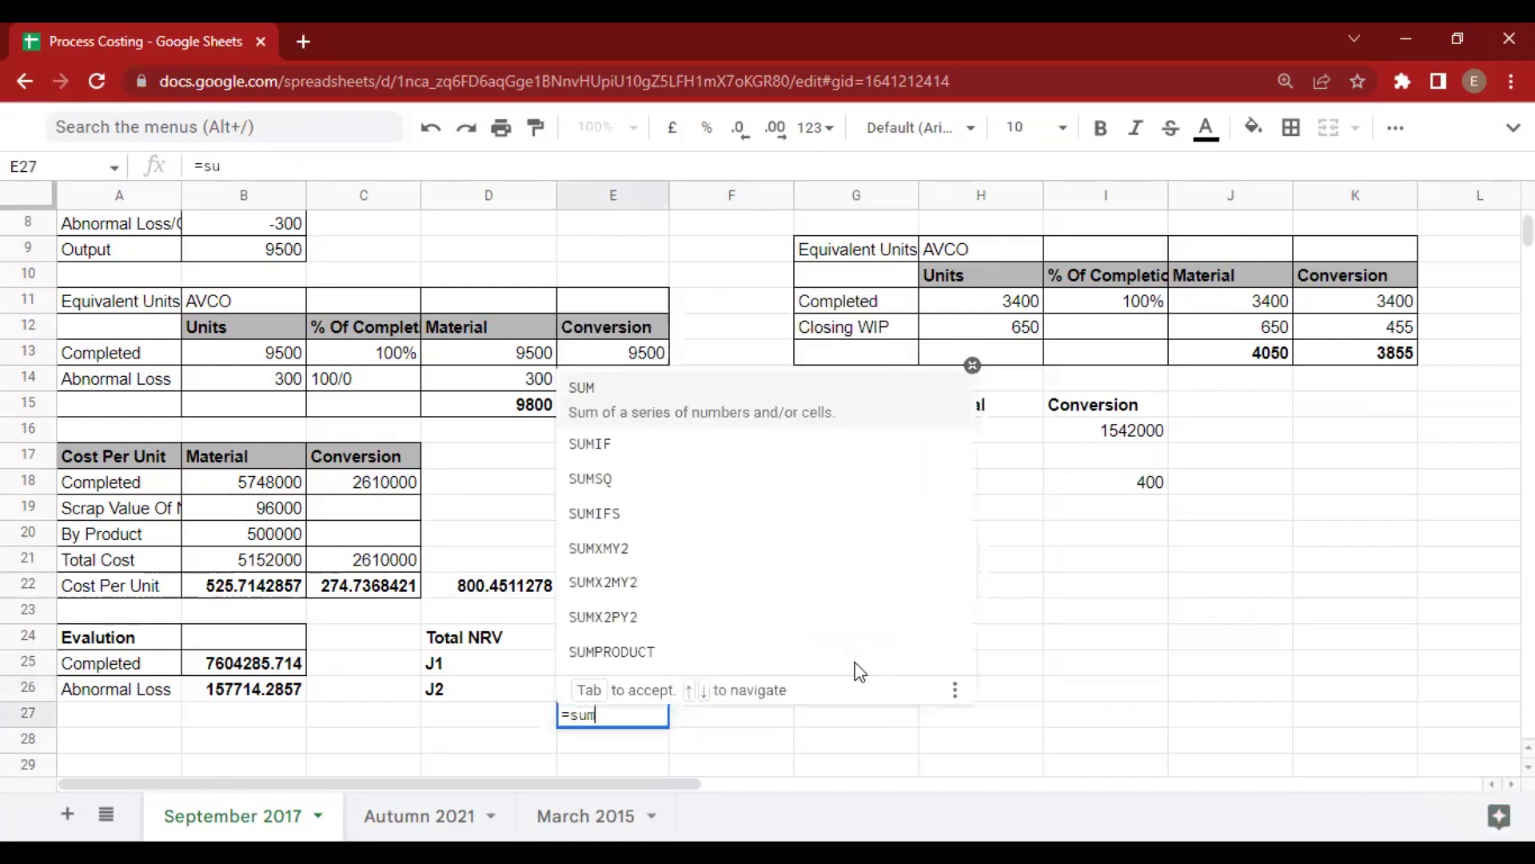
key(Up)
key(shift+Up)
key(shift+Return)
key(Down)
key(ctrl+b)
Add a bottom border to the J2 value in E26, directly above the total.
key(Up)
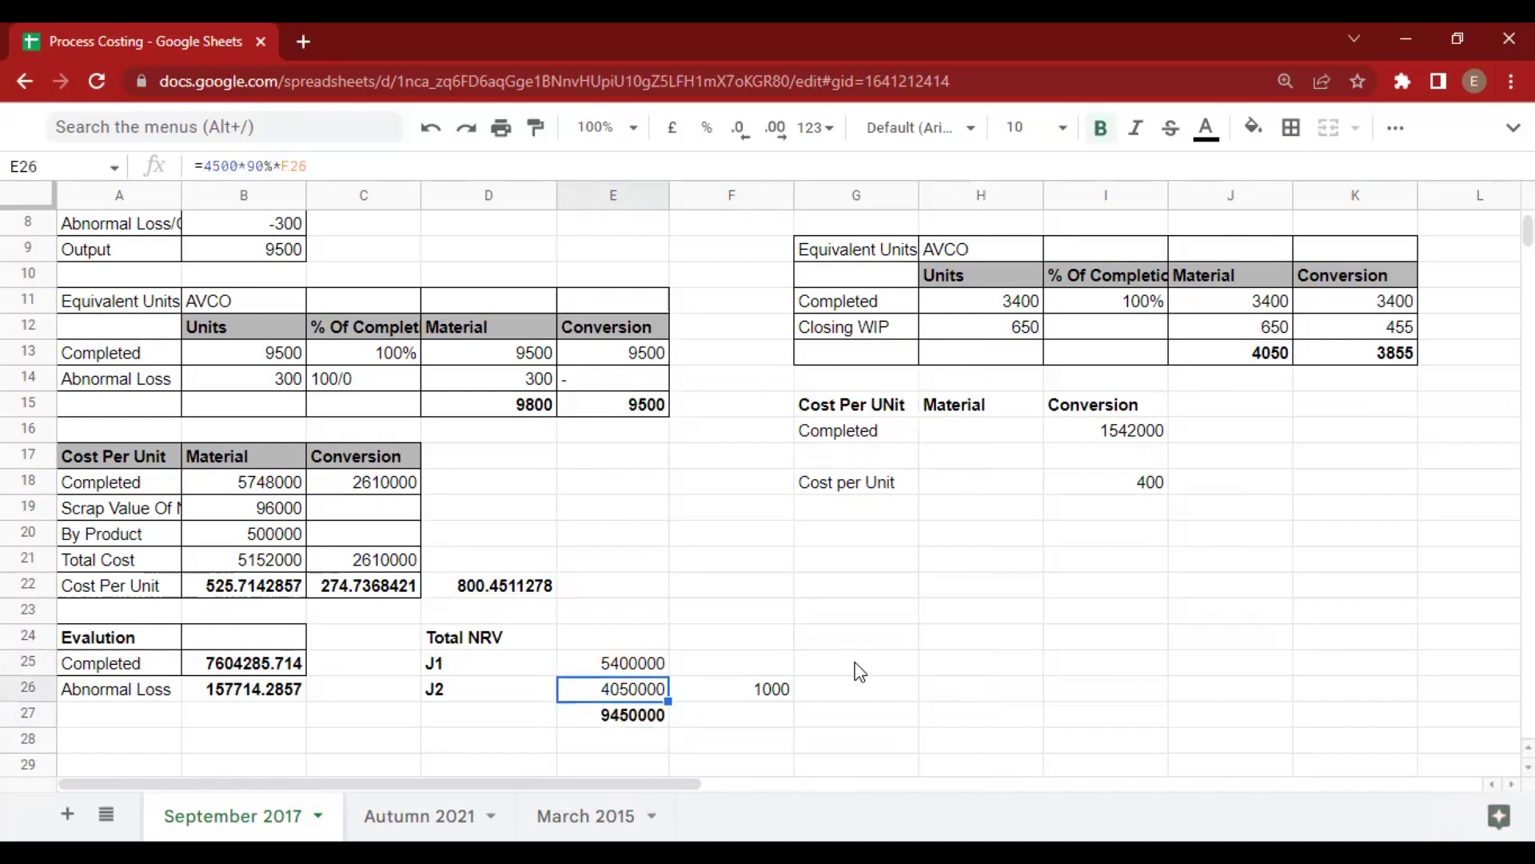
key(Down)
key(Up)
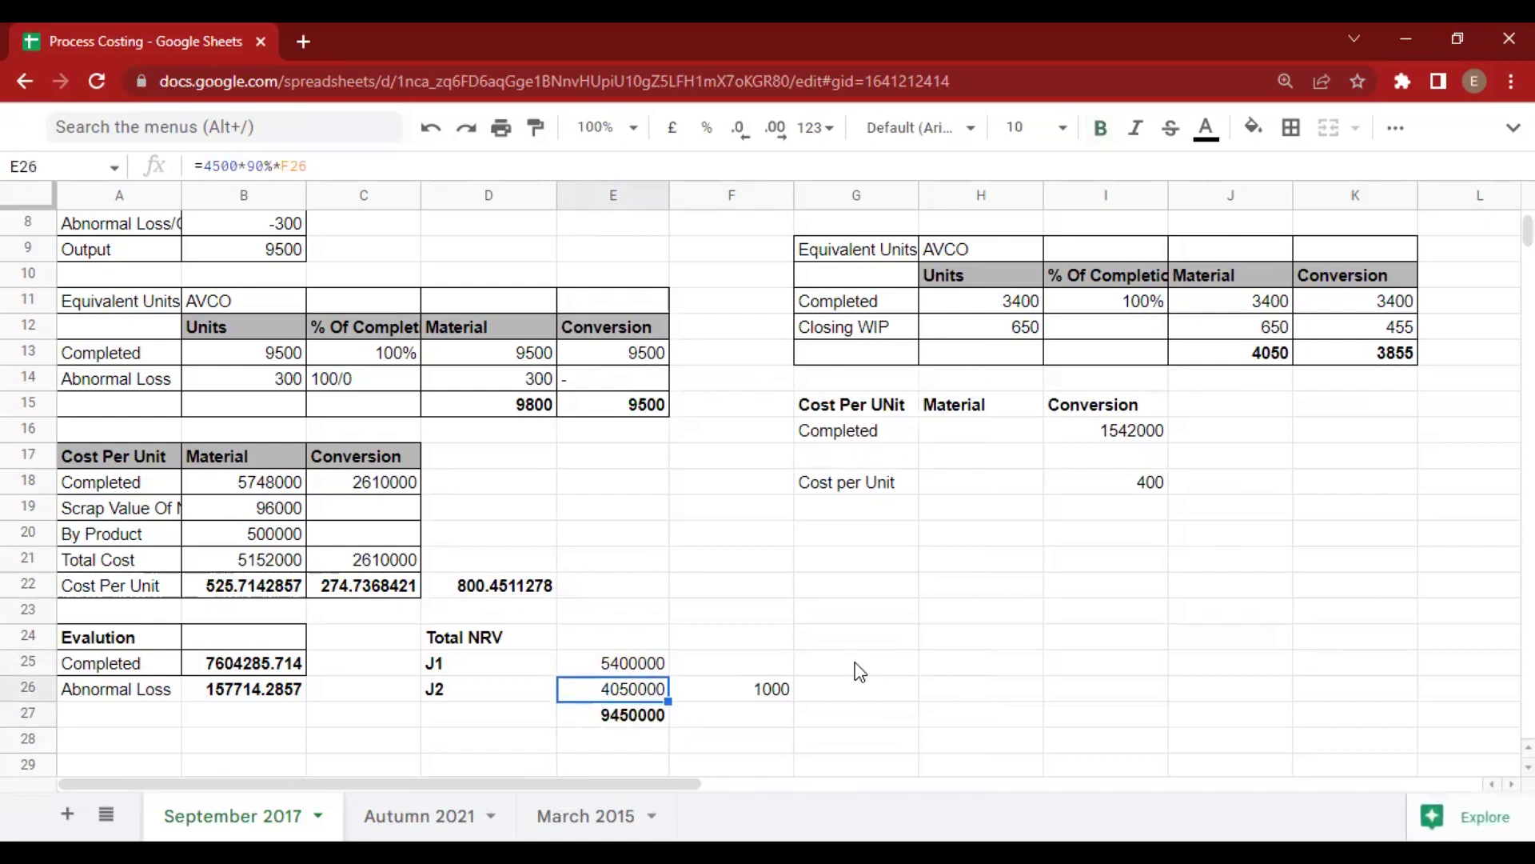
key(Down)
key(Down)
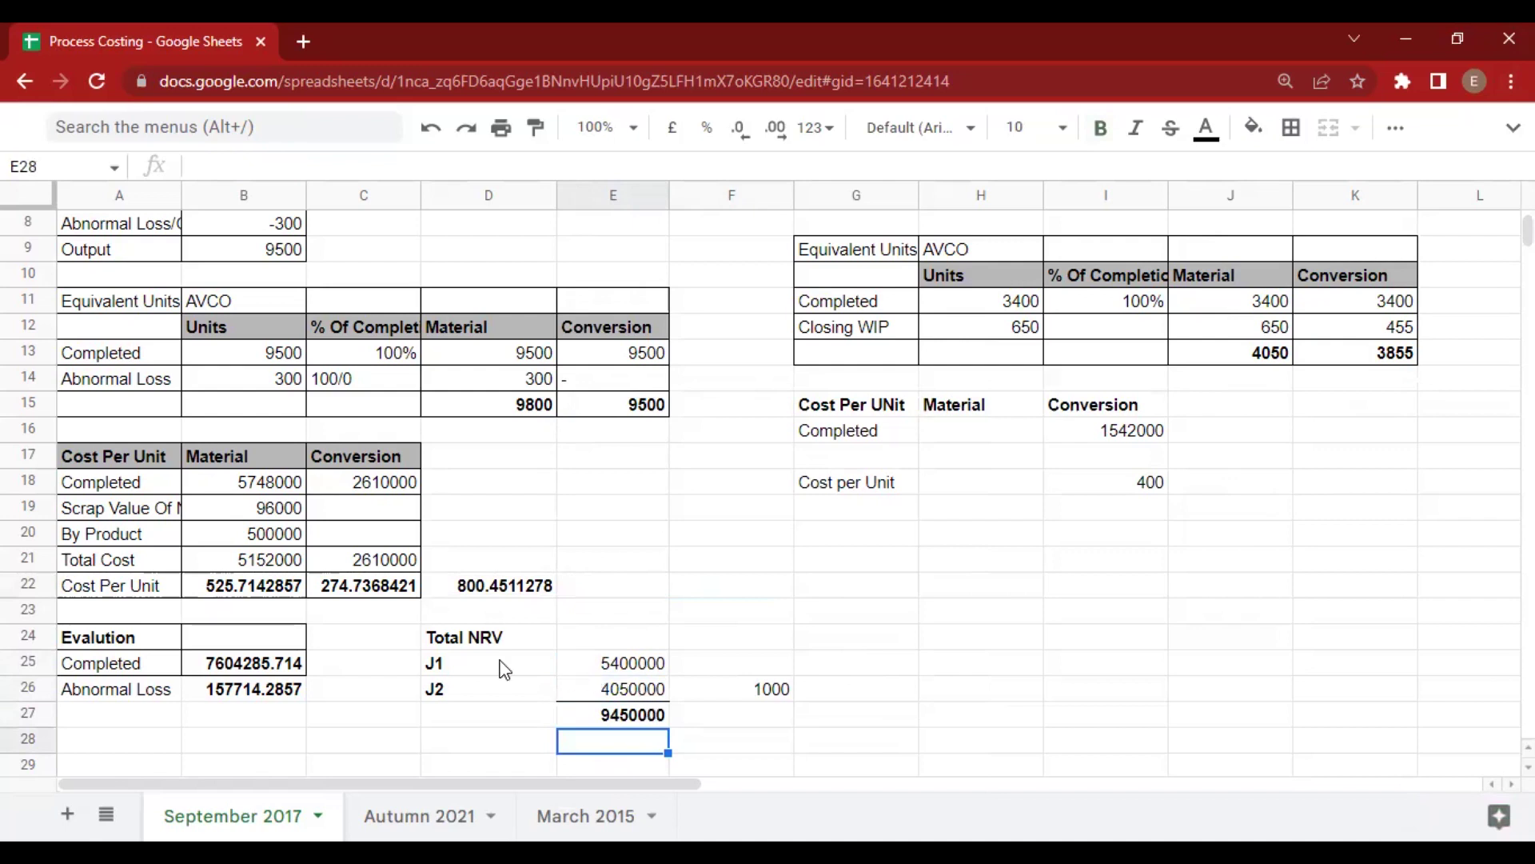
Add the bold heading "Cost ALLocation" in G24 beside the Total NRV table.
click(881, 636)
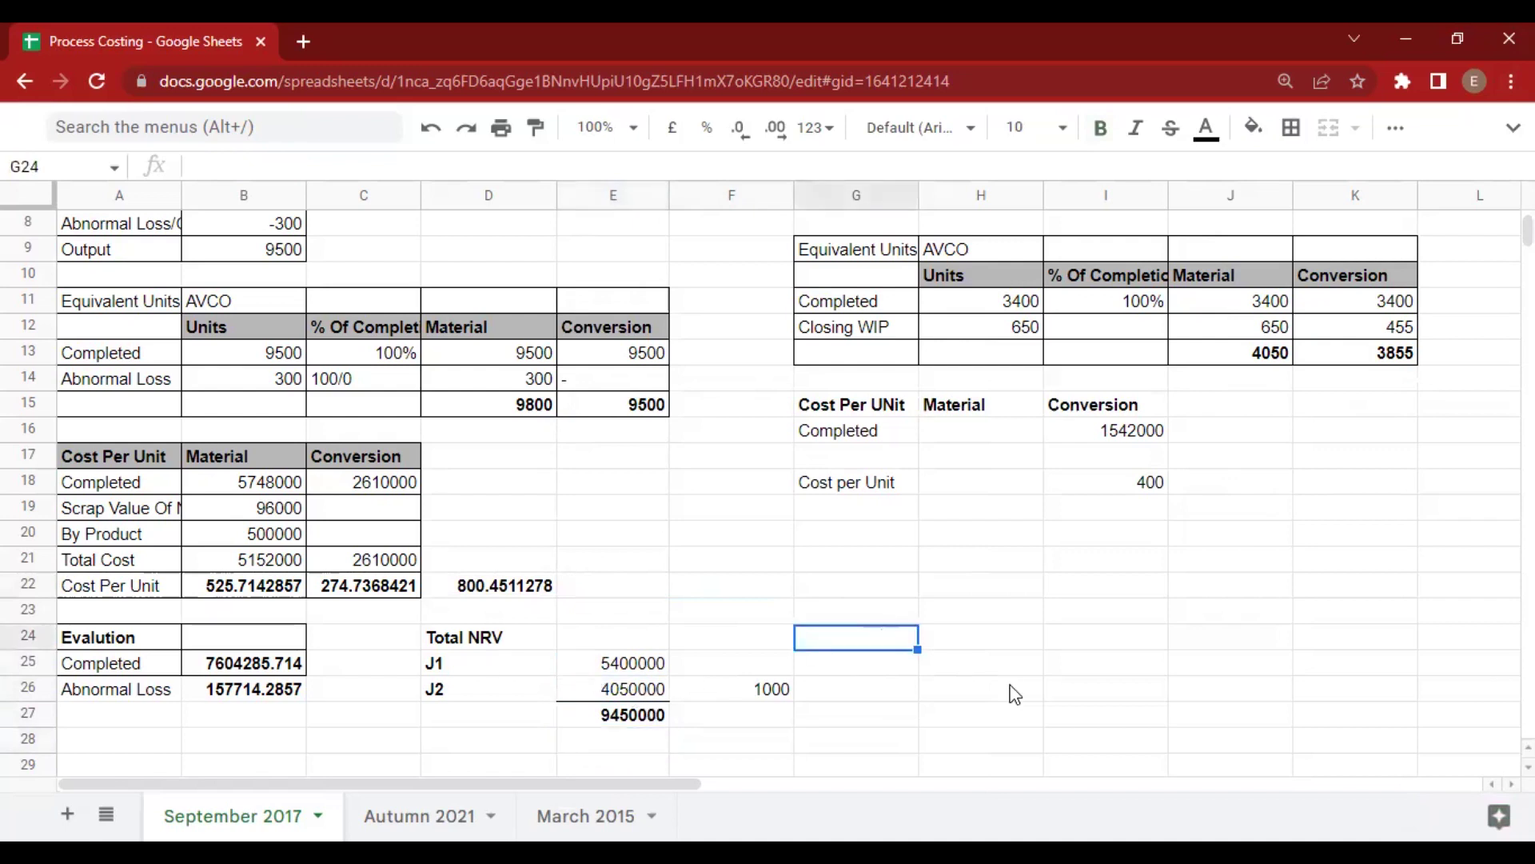
text(Cost A)
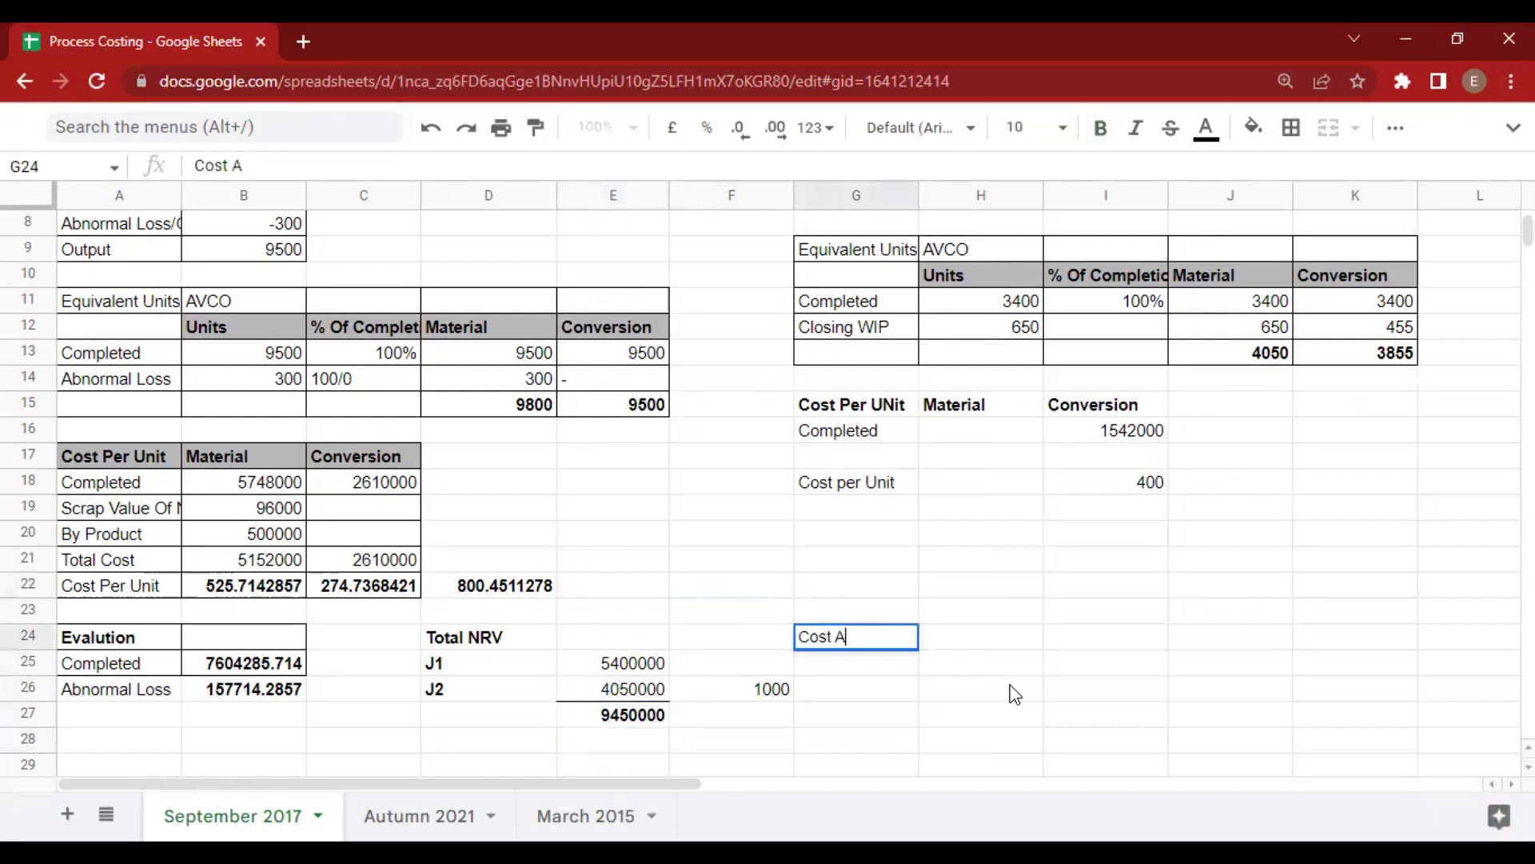
text(LLocat)
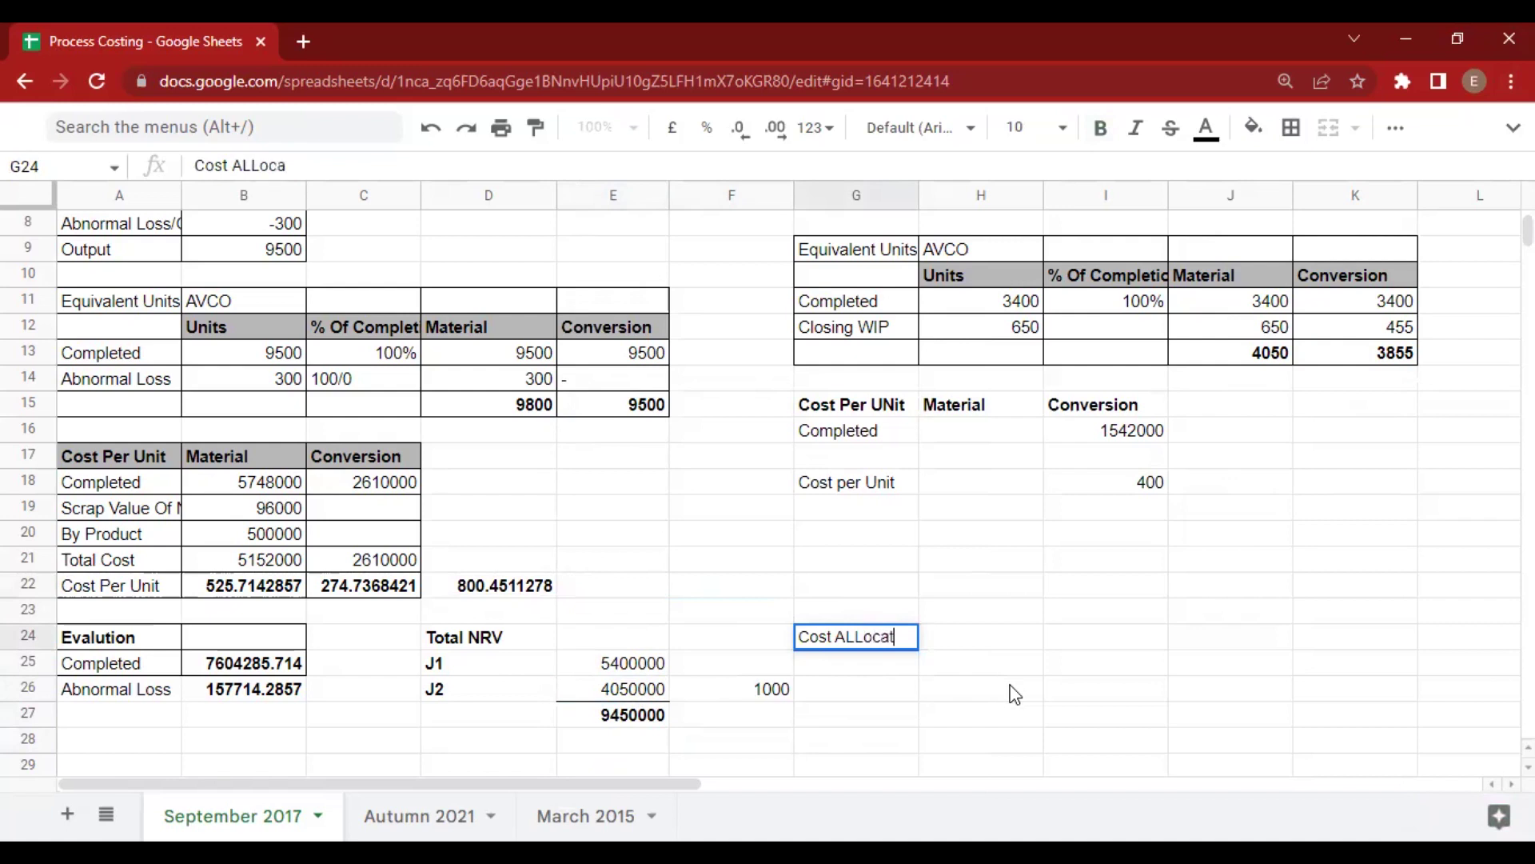
text(ion)
key(Return)
key(Up)
key(ctrl+b)
key(Down)
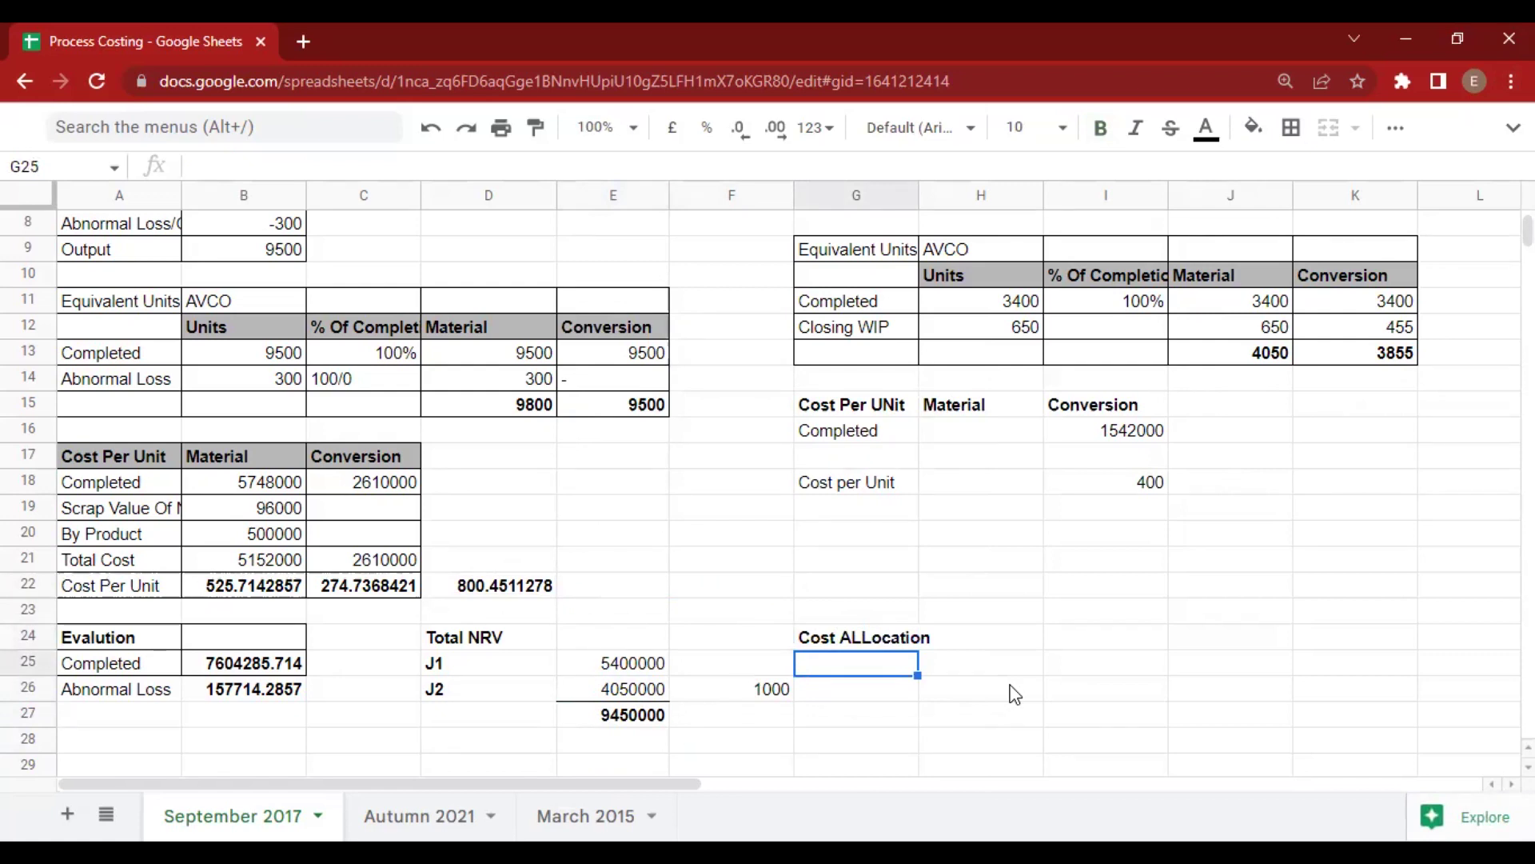
Add a J1 row in G25 and allocate its share of the completed cost in H25 with =B25*E25/E27.
text(J1)
key(Tab)
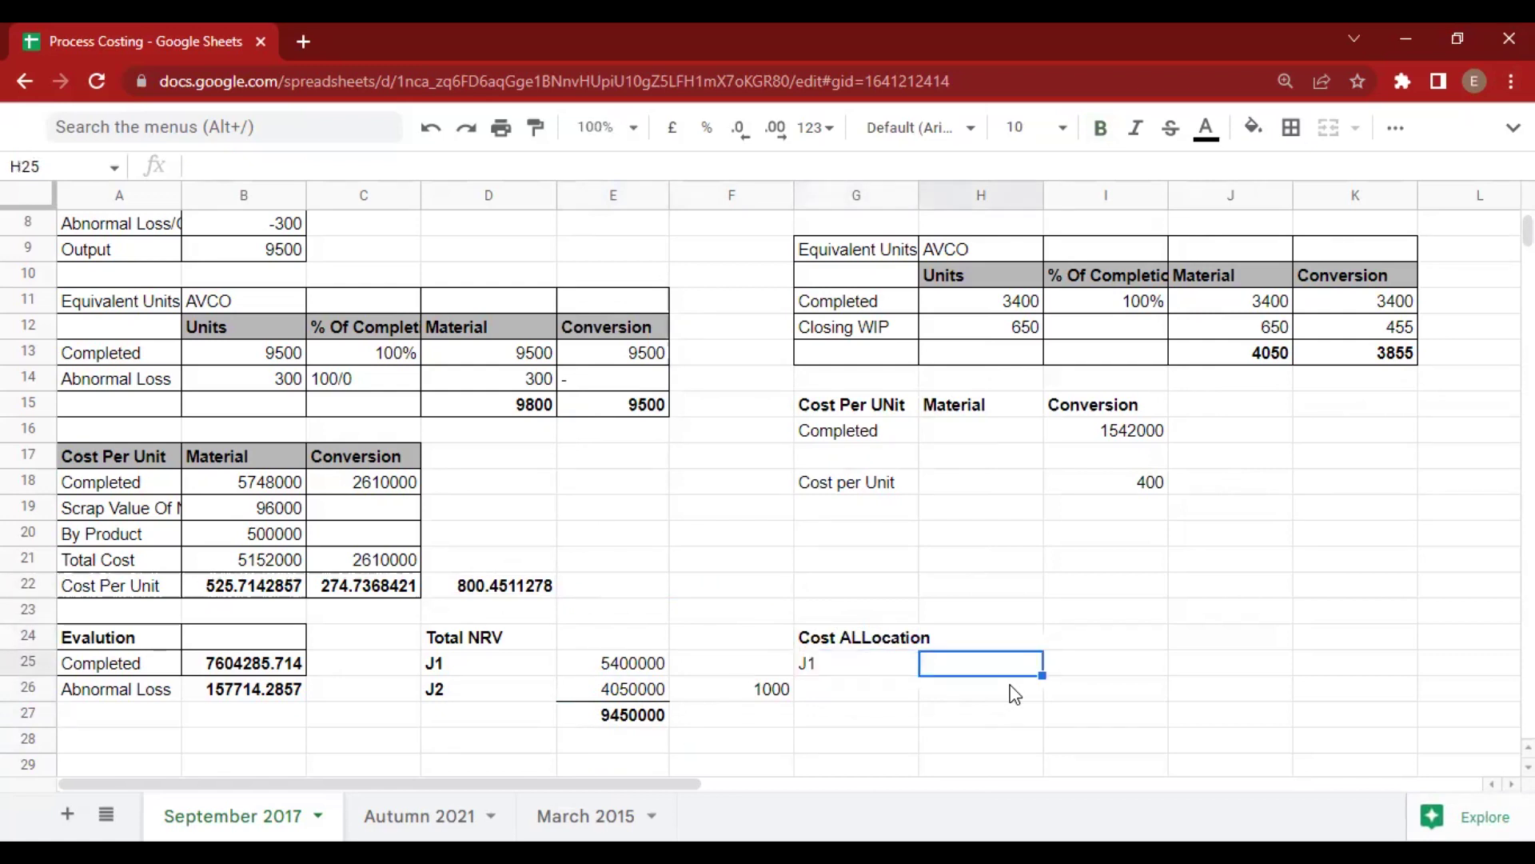
text(=)
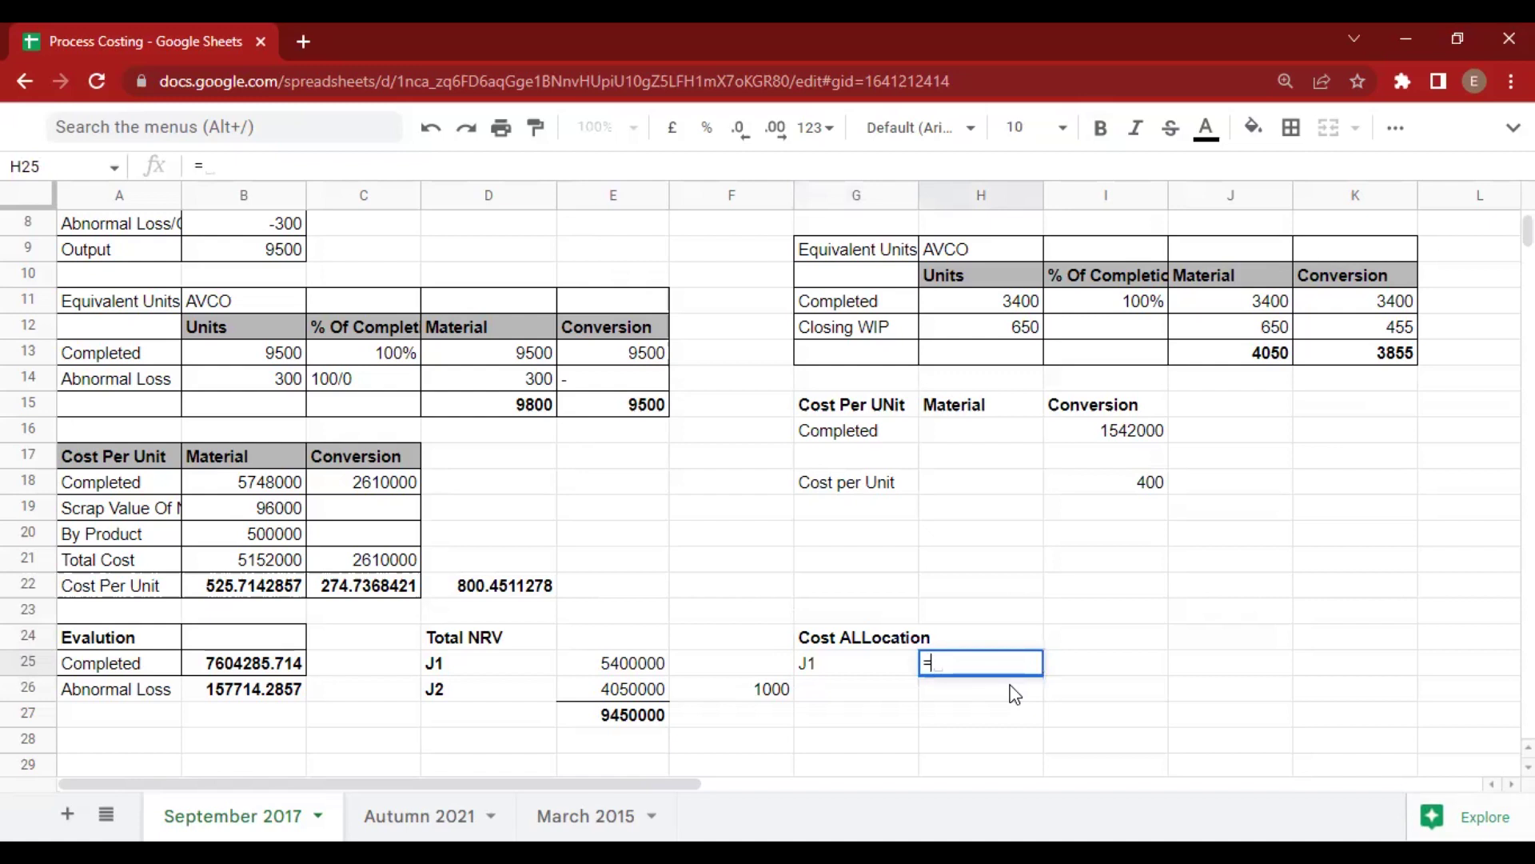
key(Left)
key(Left)
key(Left)
key(Left)
key(Left)
key(Left)
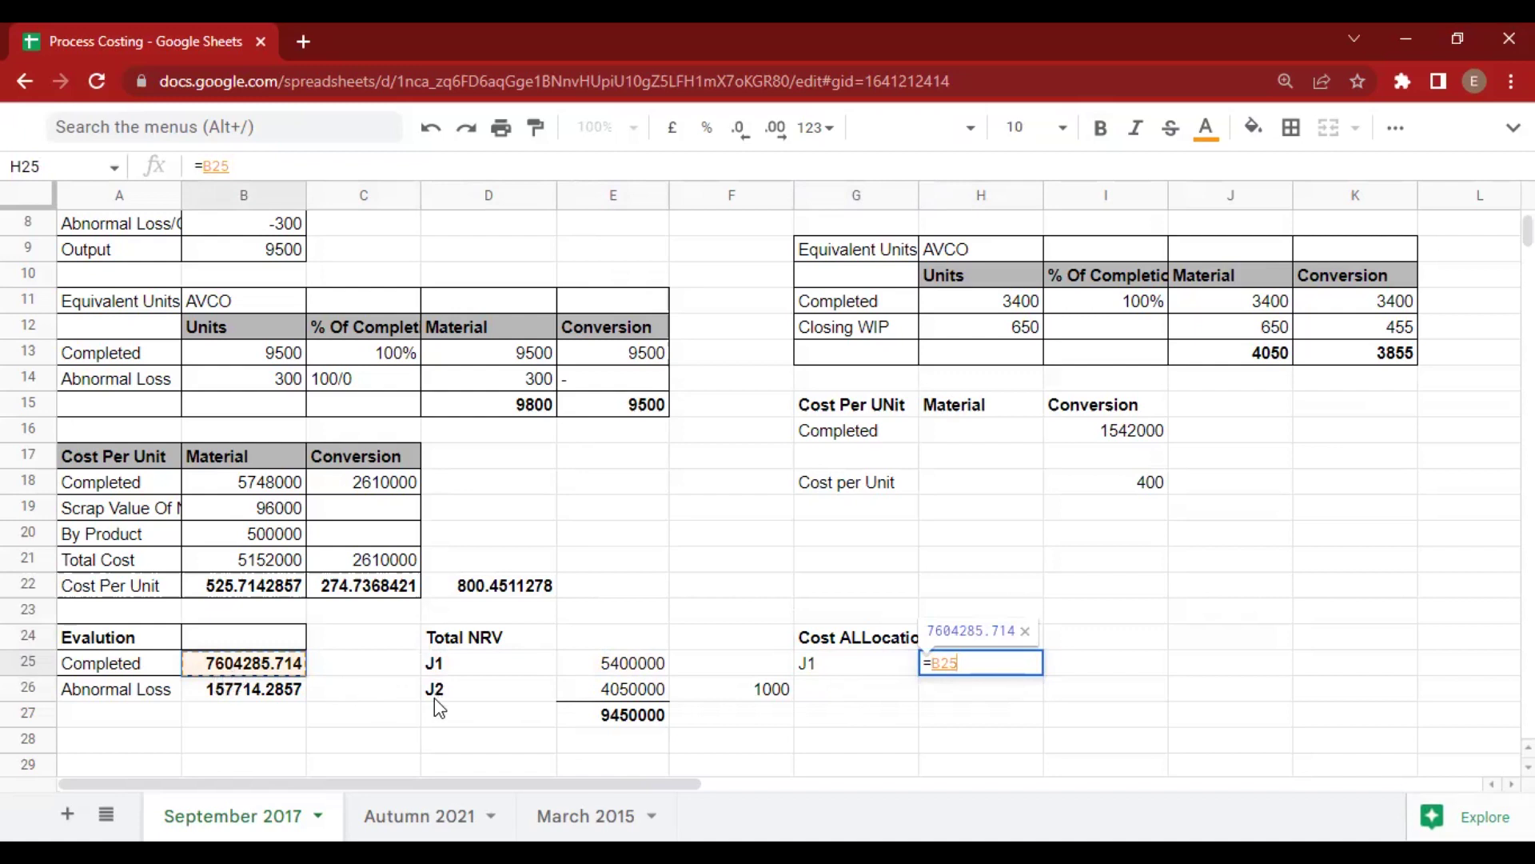
text(*)
key(Left)
key(Left)
key(Left)
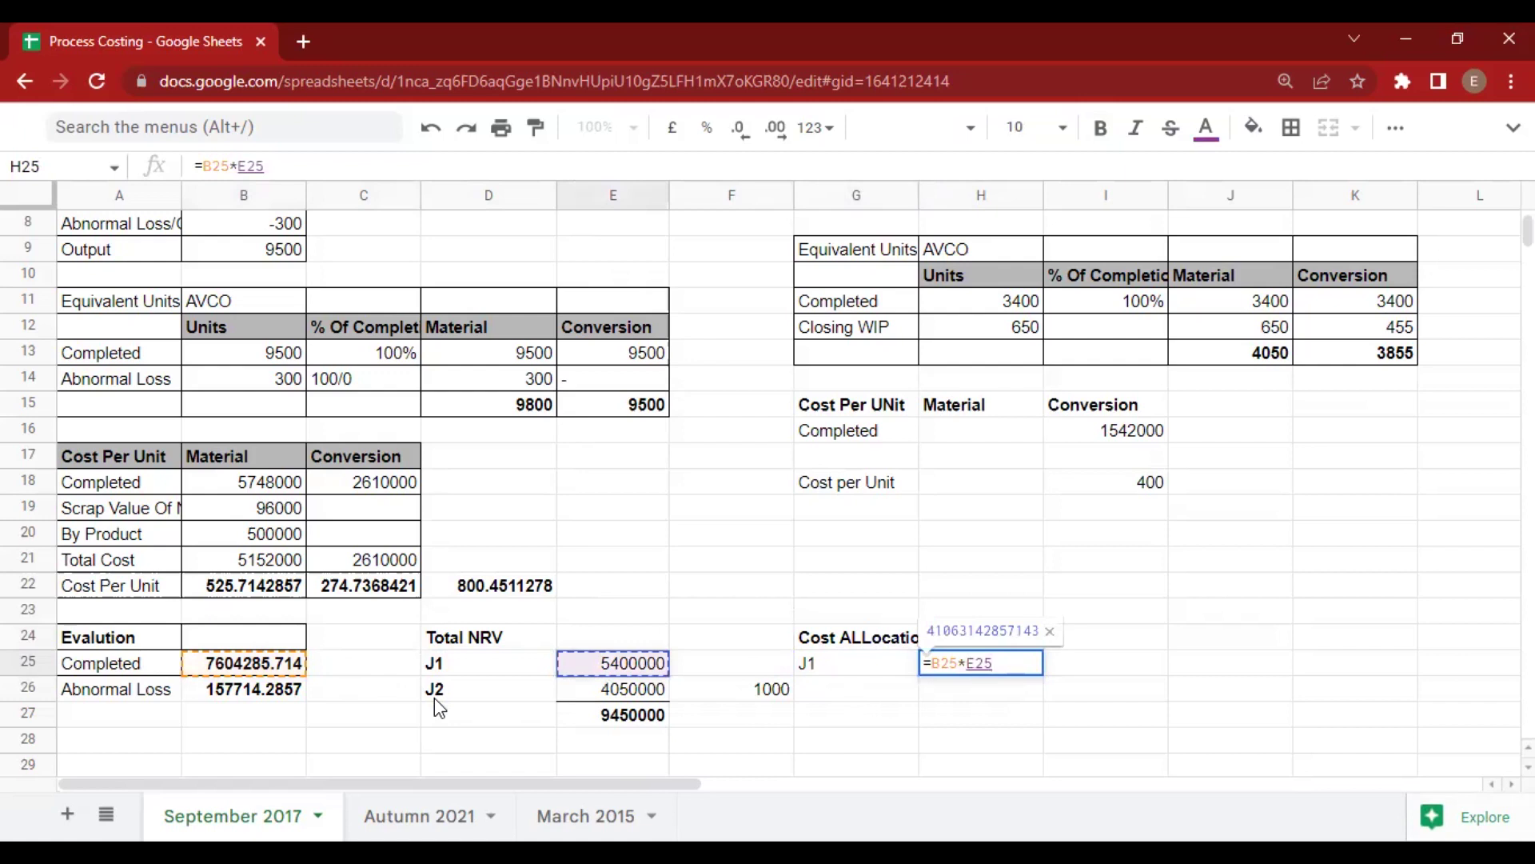
text(/)
key(Left)
key(Left)
key(Left)
key(Down)
key(Down)
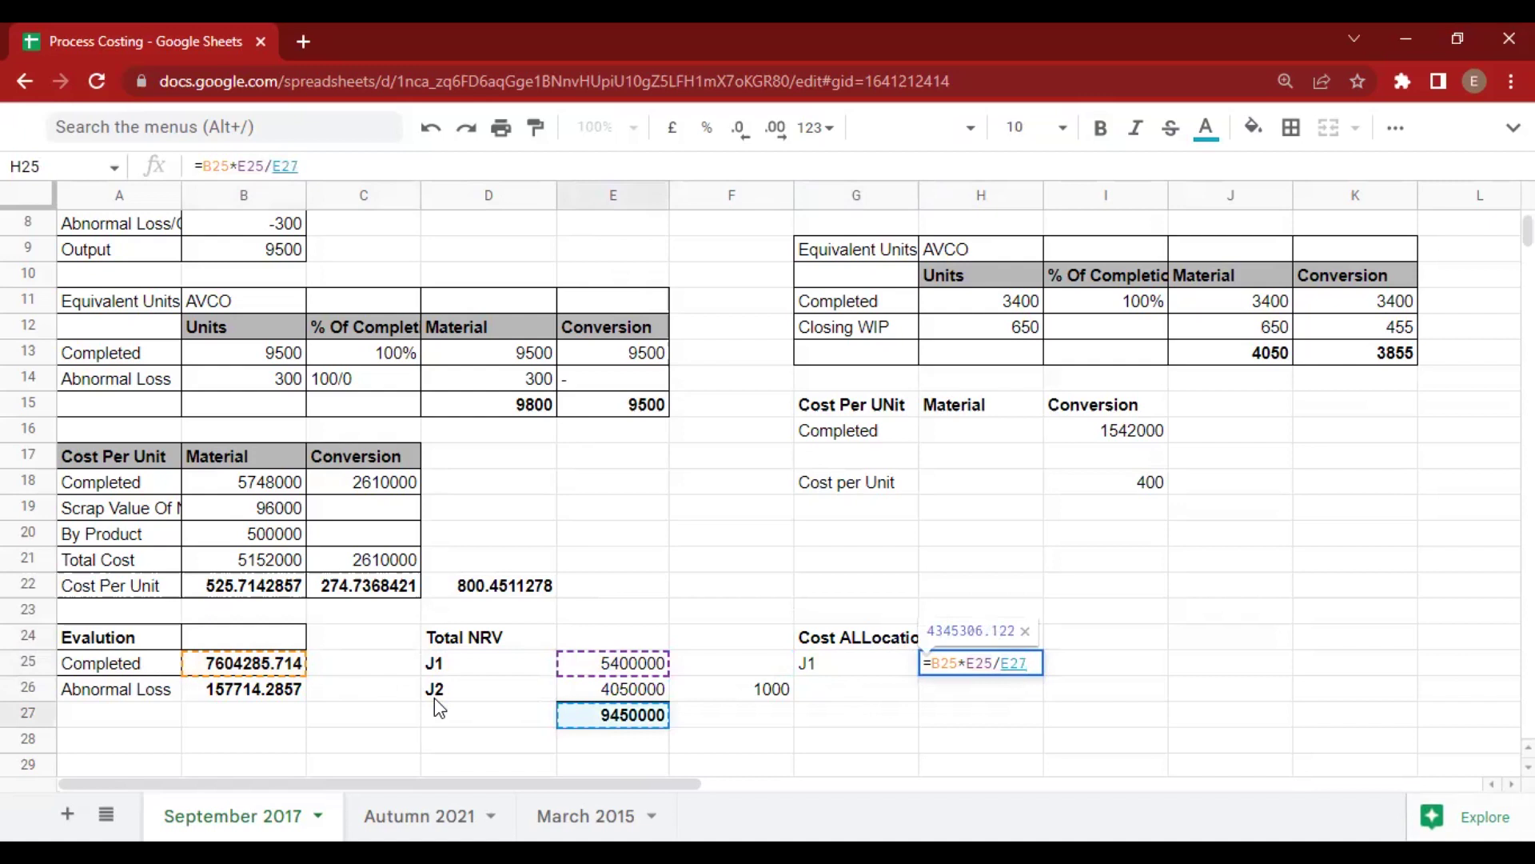
key(Return)
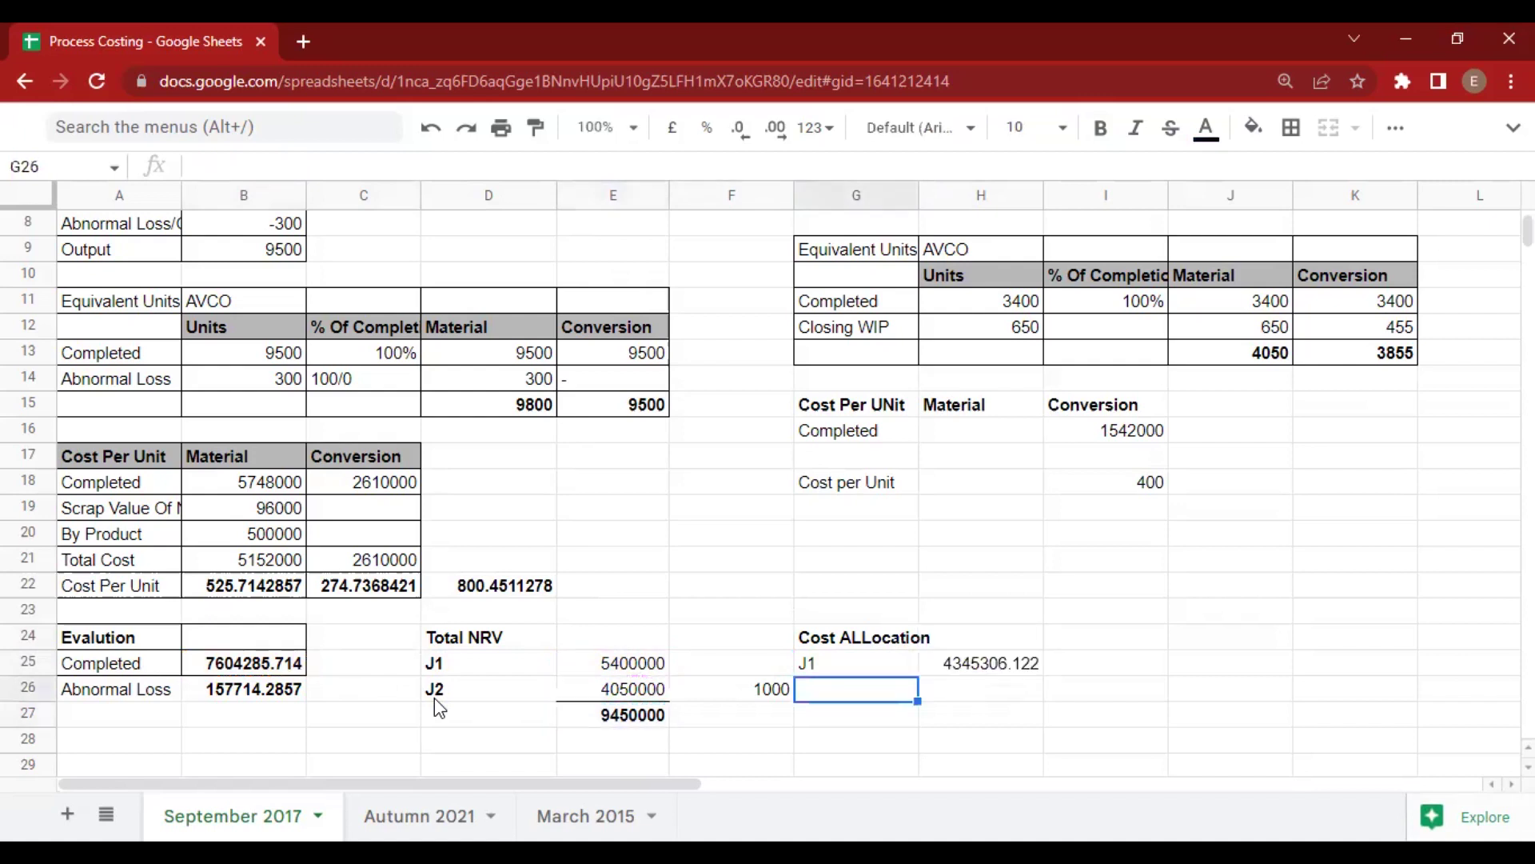
Add a J2 row in G26 and allocate its share of the completed cost in H26 with =B25*E26/E27.
text(J2)
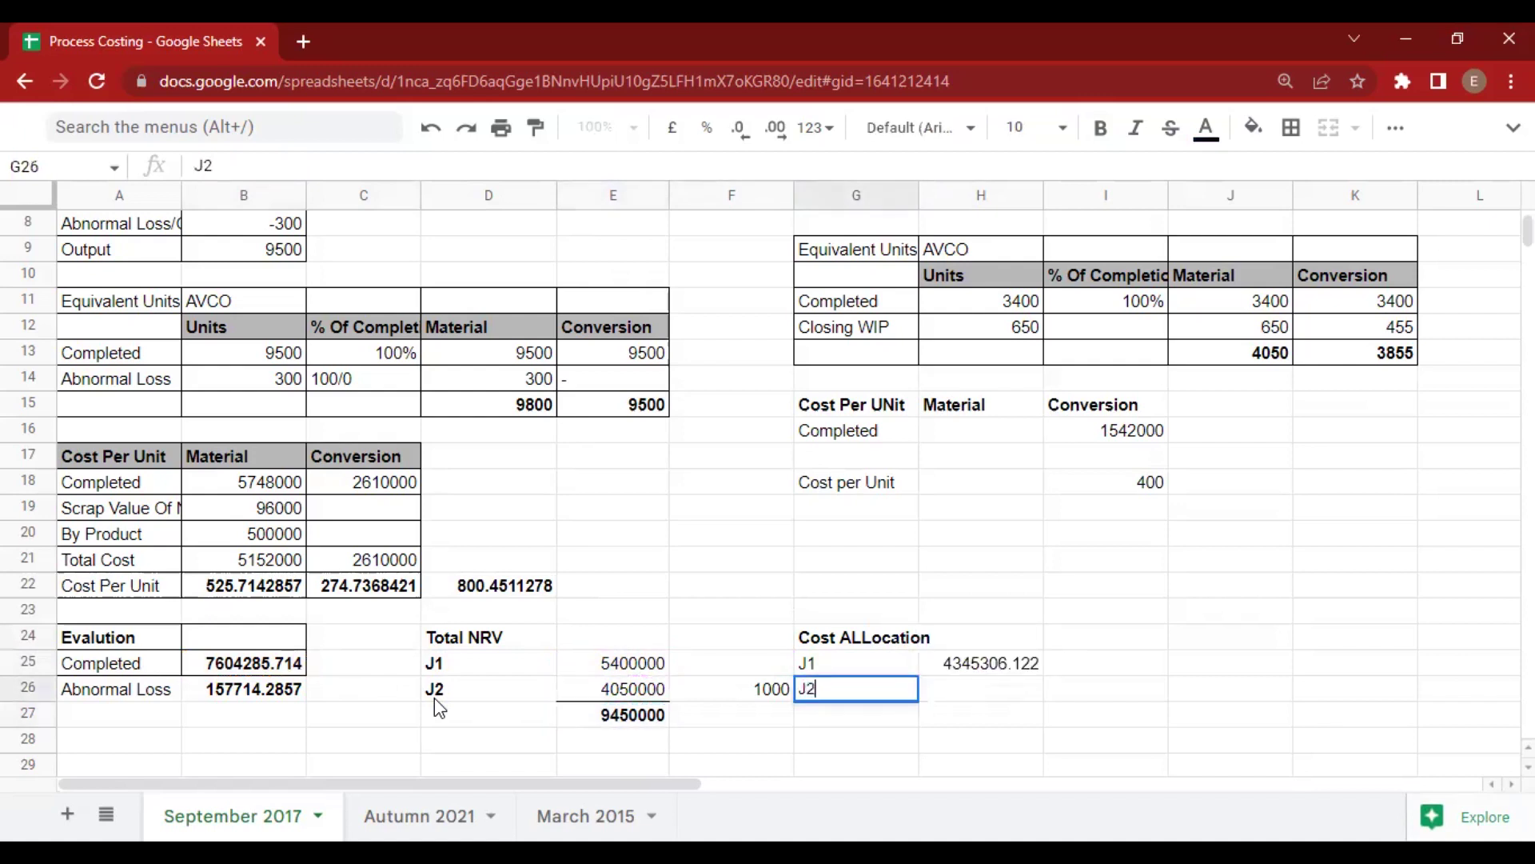
key(Tab)
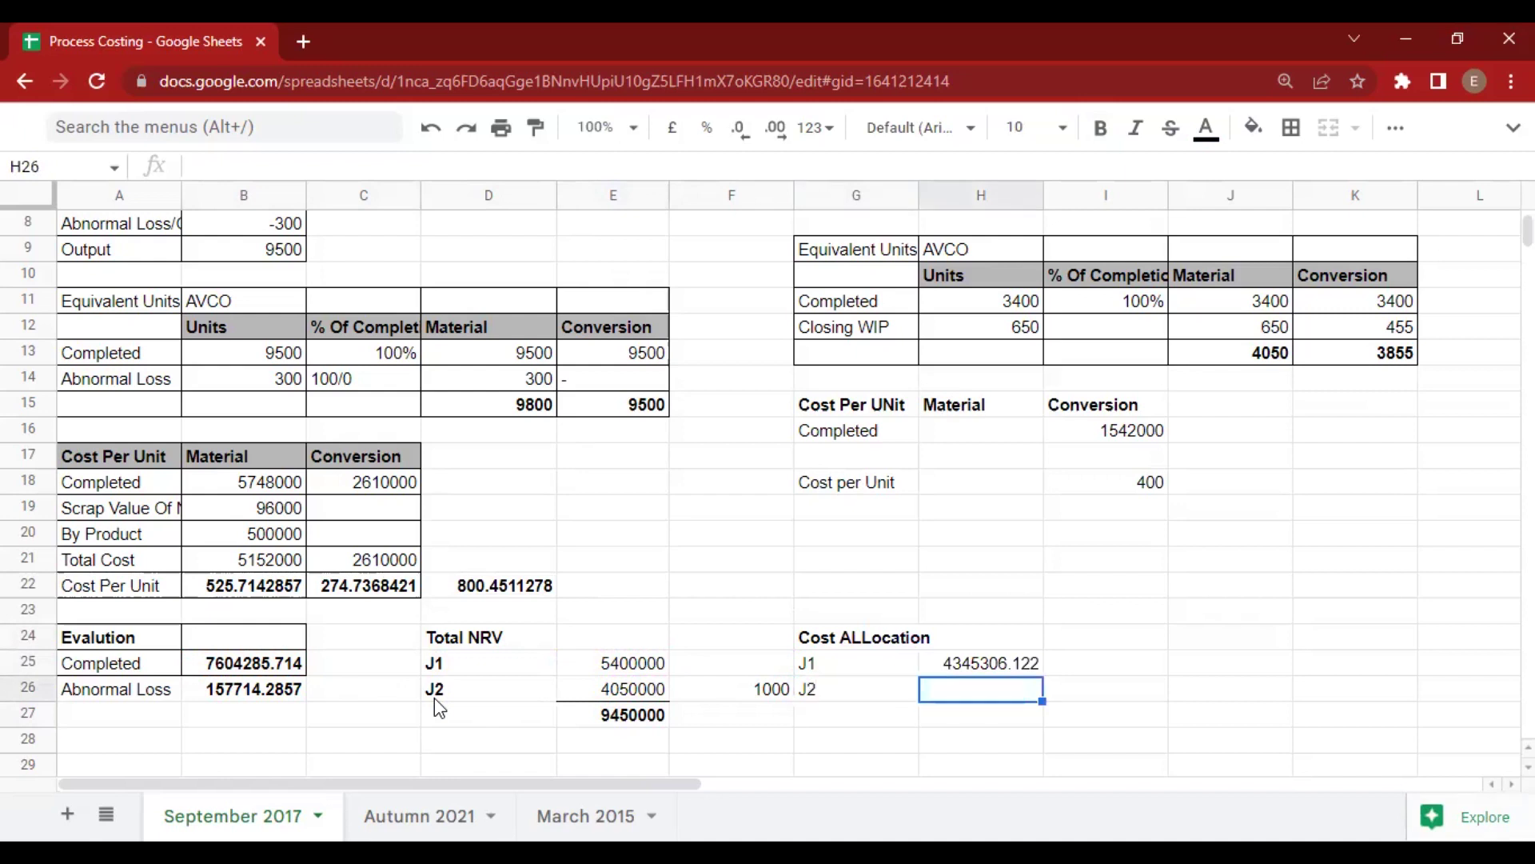
text(=)
key(Left)
key(Left)
key(Left)
key(Left)
key(Left)
key(Left)
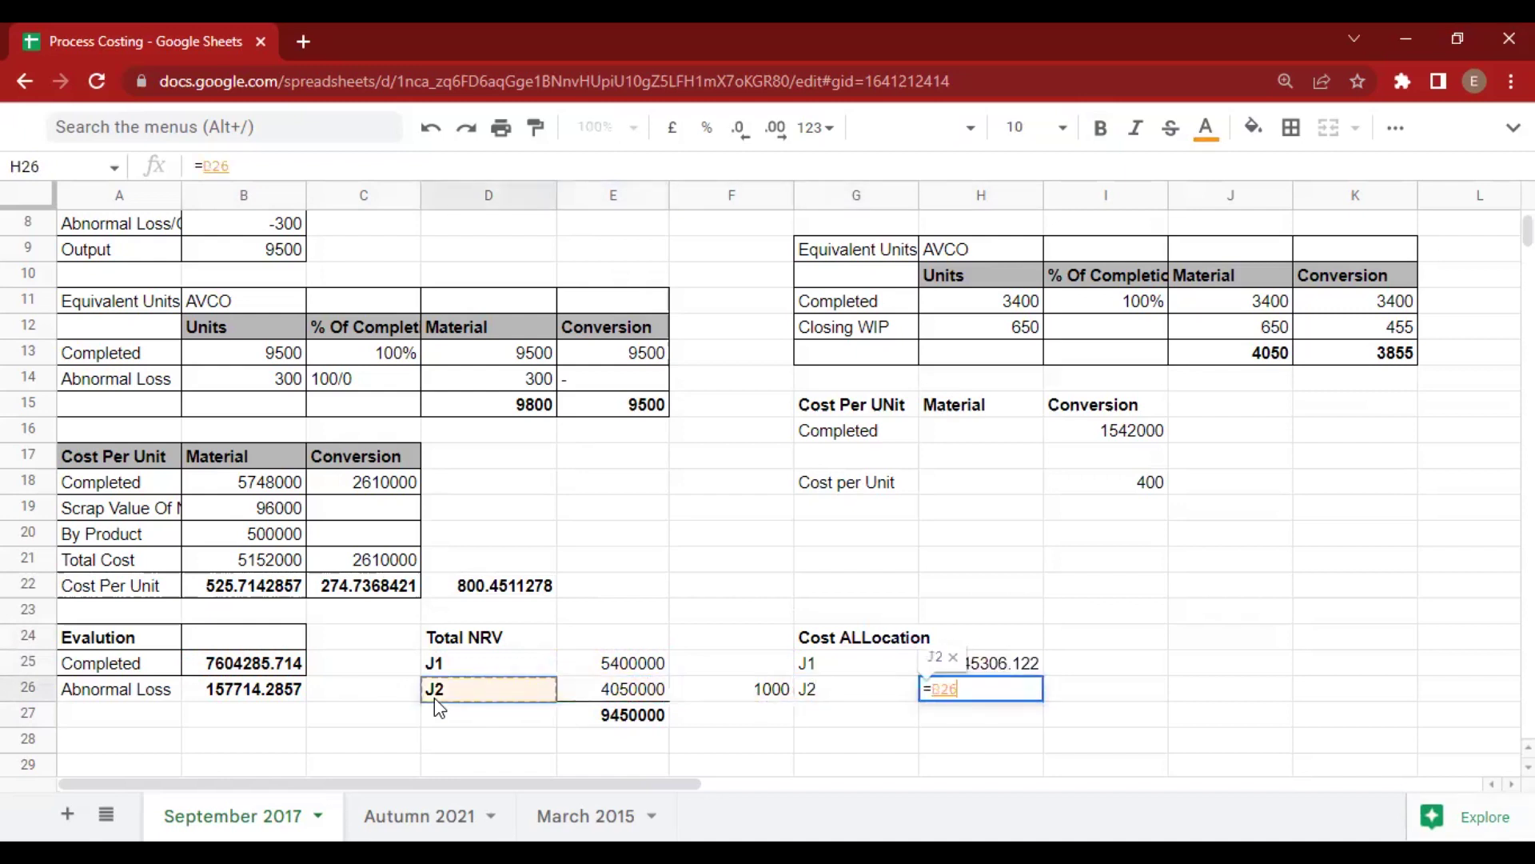
key(Up)
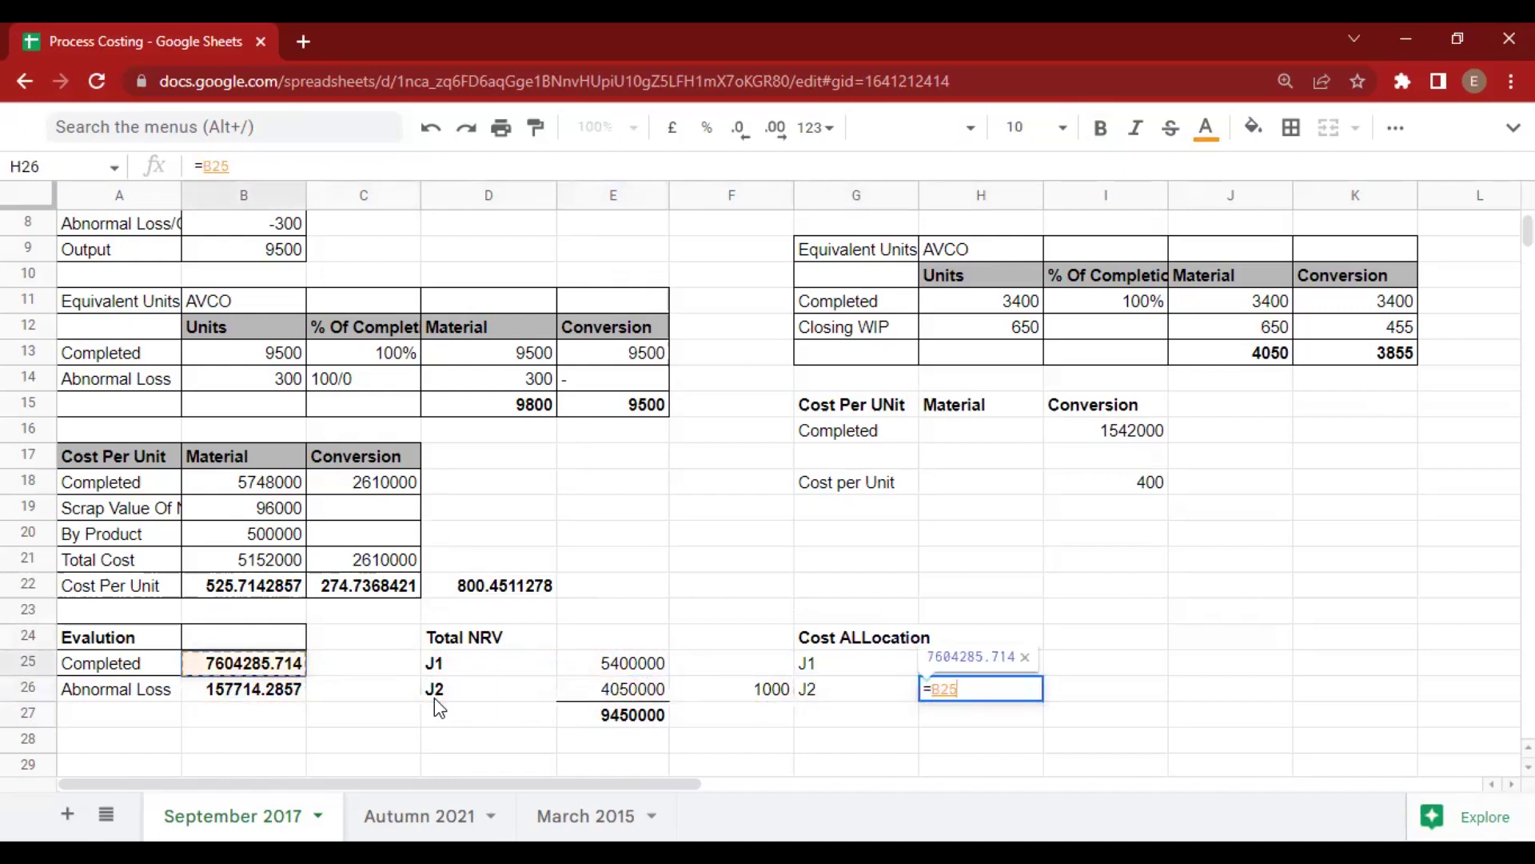
text(*)
key(Left)
key(Left)
key(Left)
text(/)
key(Left)
key(Left)
key(Down)
key(Left)
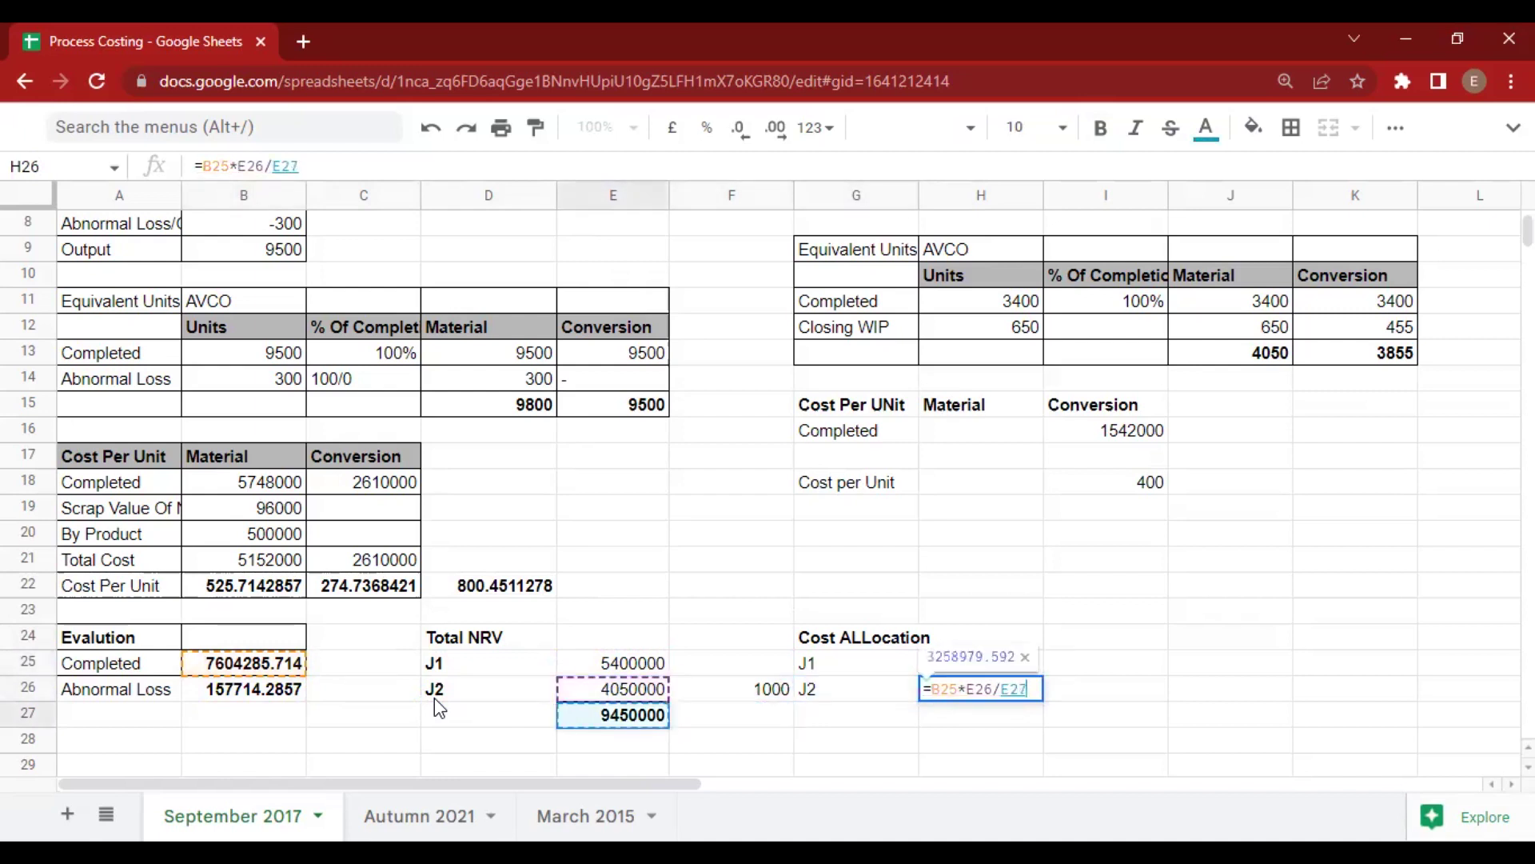
key(Return)
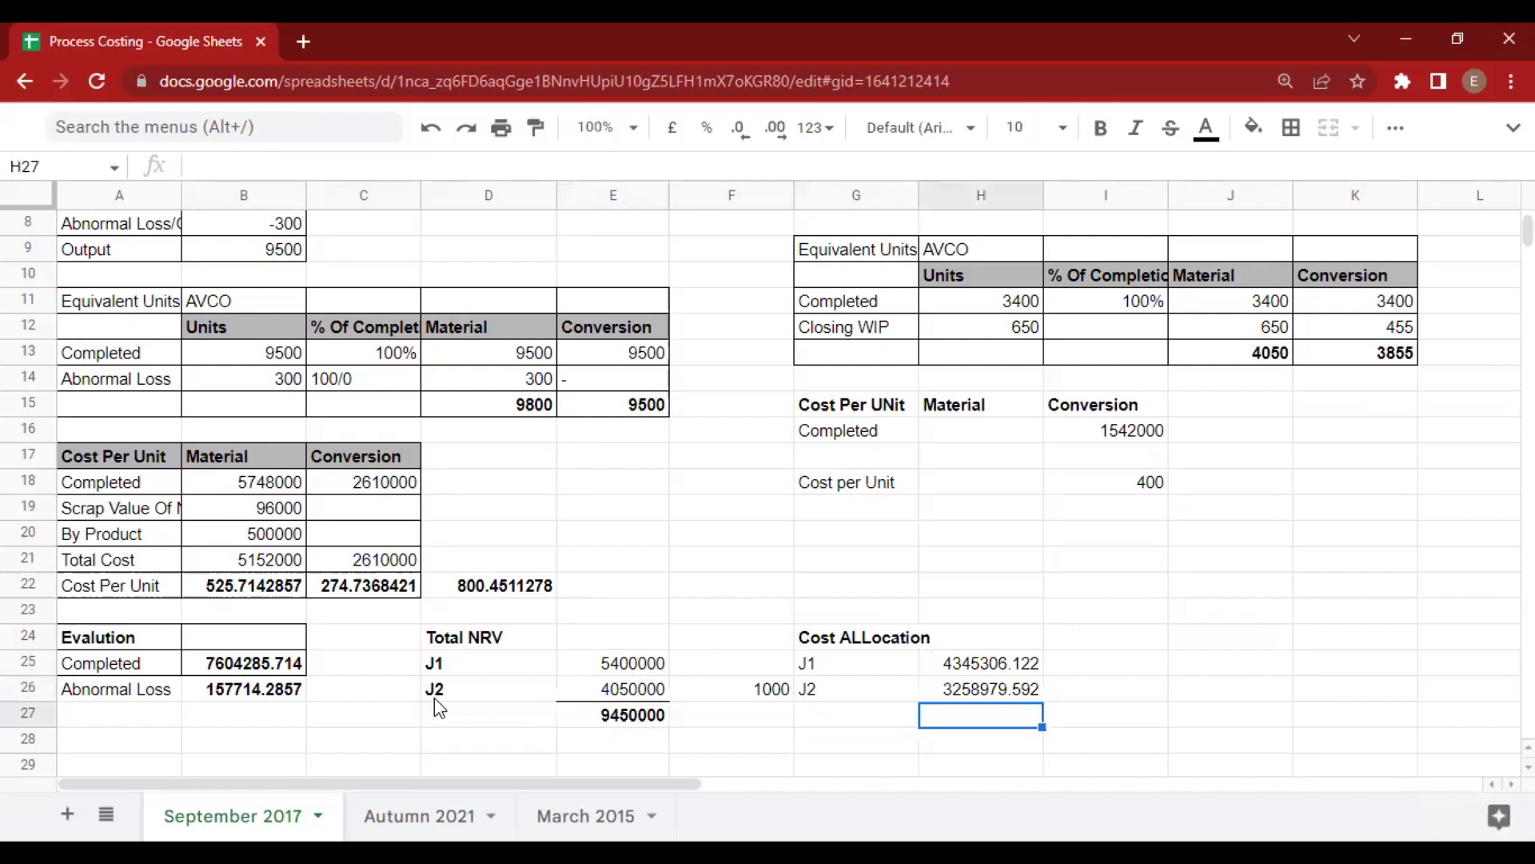
Make the J1 and J2 allocated costs in H25:H26 bold.
key(Up)
key(Up)
key(shift+Down)
key(ctrl+b)
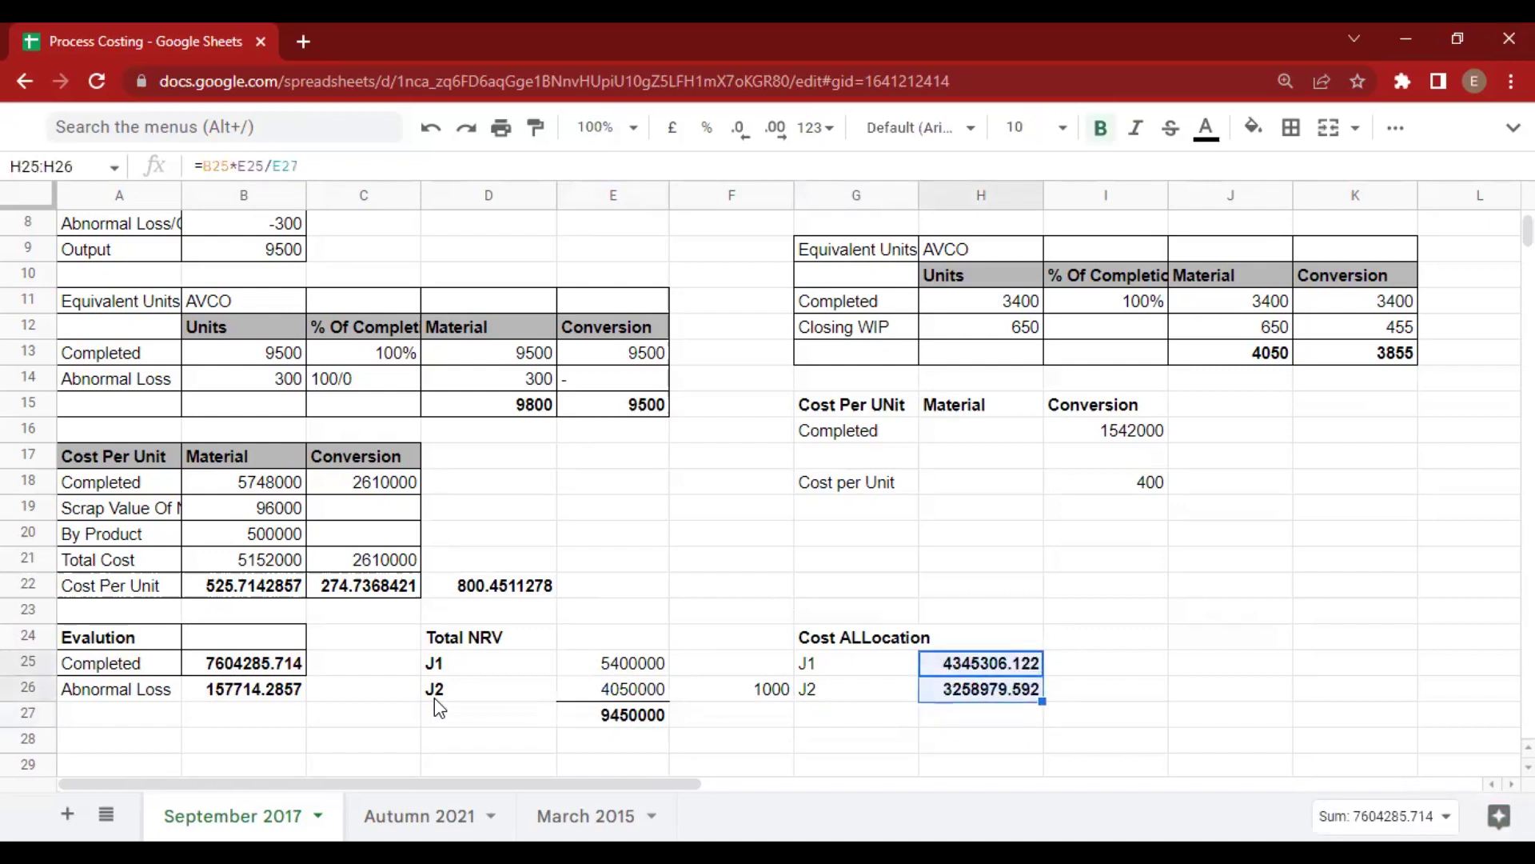
key(Right)
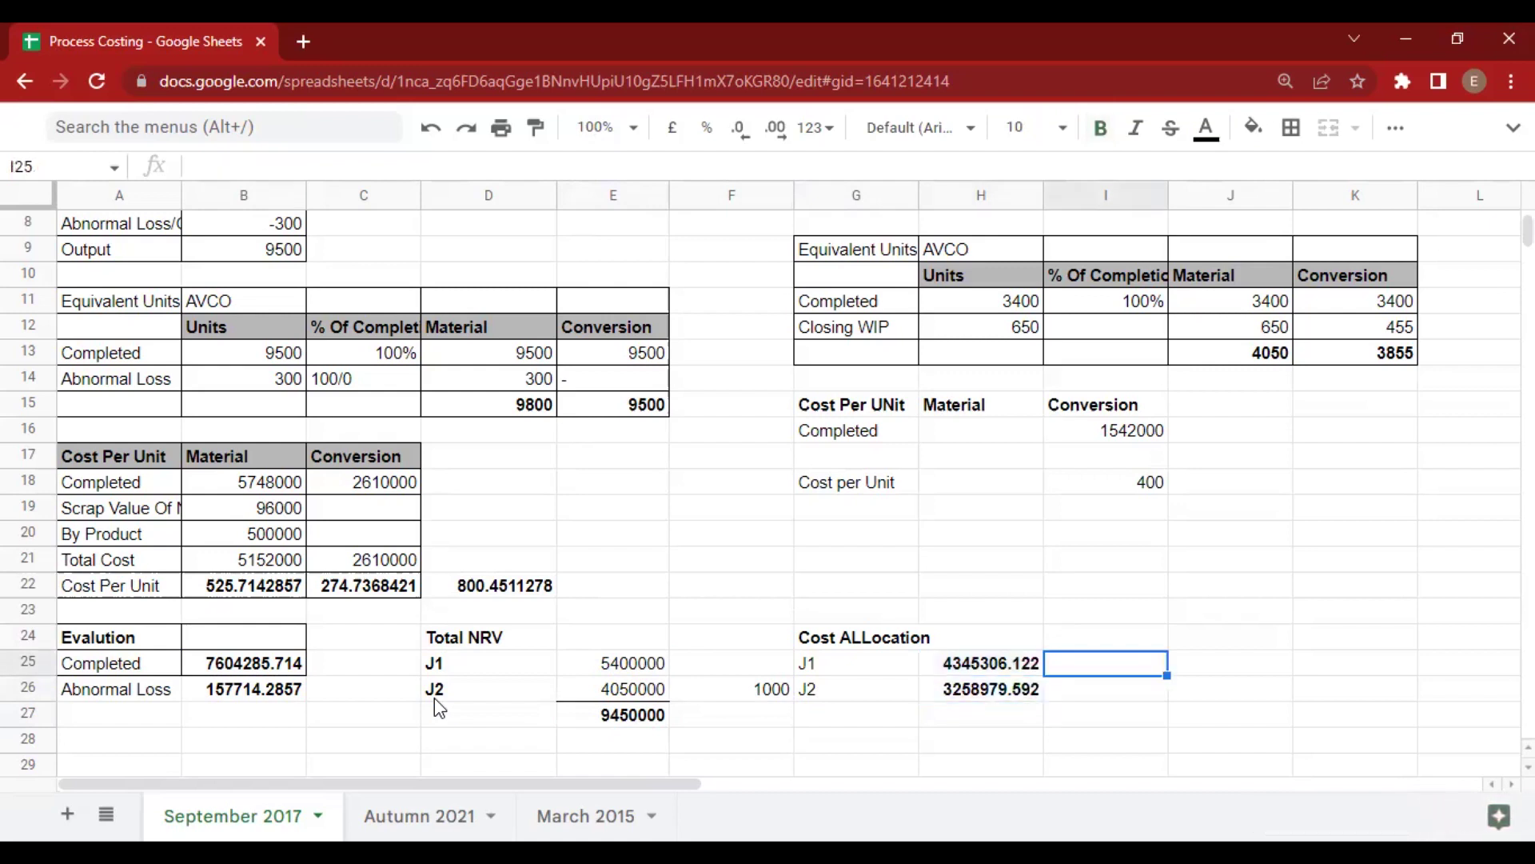
Bring the J2 allocated cost from H26 into H16 as the Completed material cost.
click(994, 688)
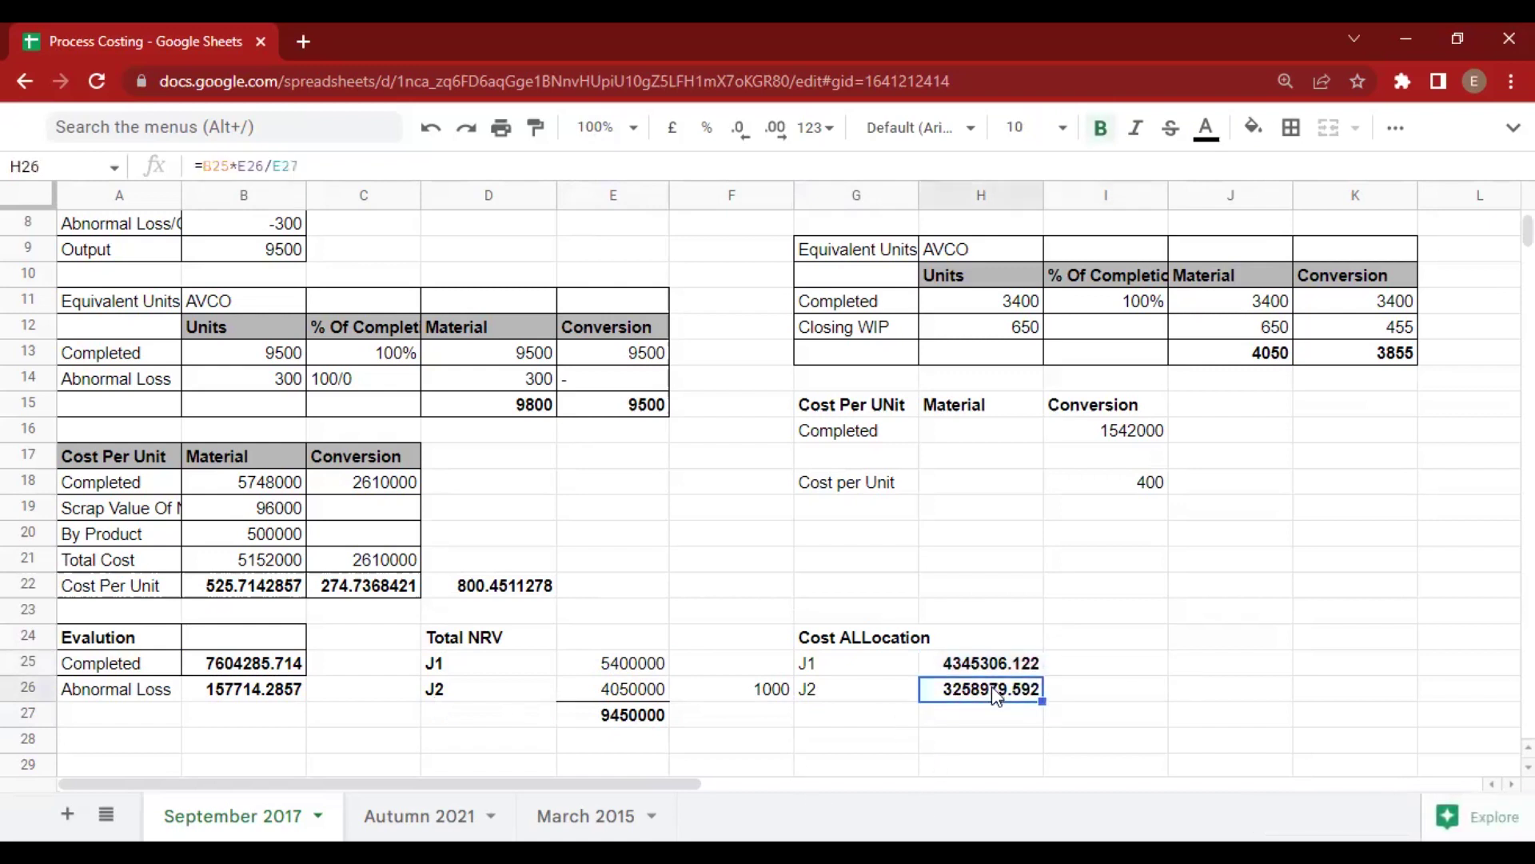
click(980, 431)
text(=H22)
key(Down)
key(Down)
key(Down)
key(Down)
key(Down)
key(Down)
key(Up)
key(Up)
key(Return)
Calculate the material cost per unit in H18 by dividing H16 by the total material equivalent units in J13.
key(Down)
text(=)
key(Up)
key(Up)
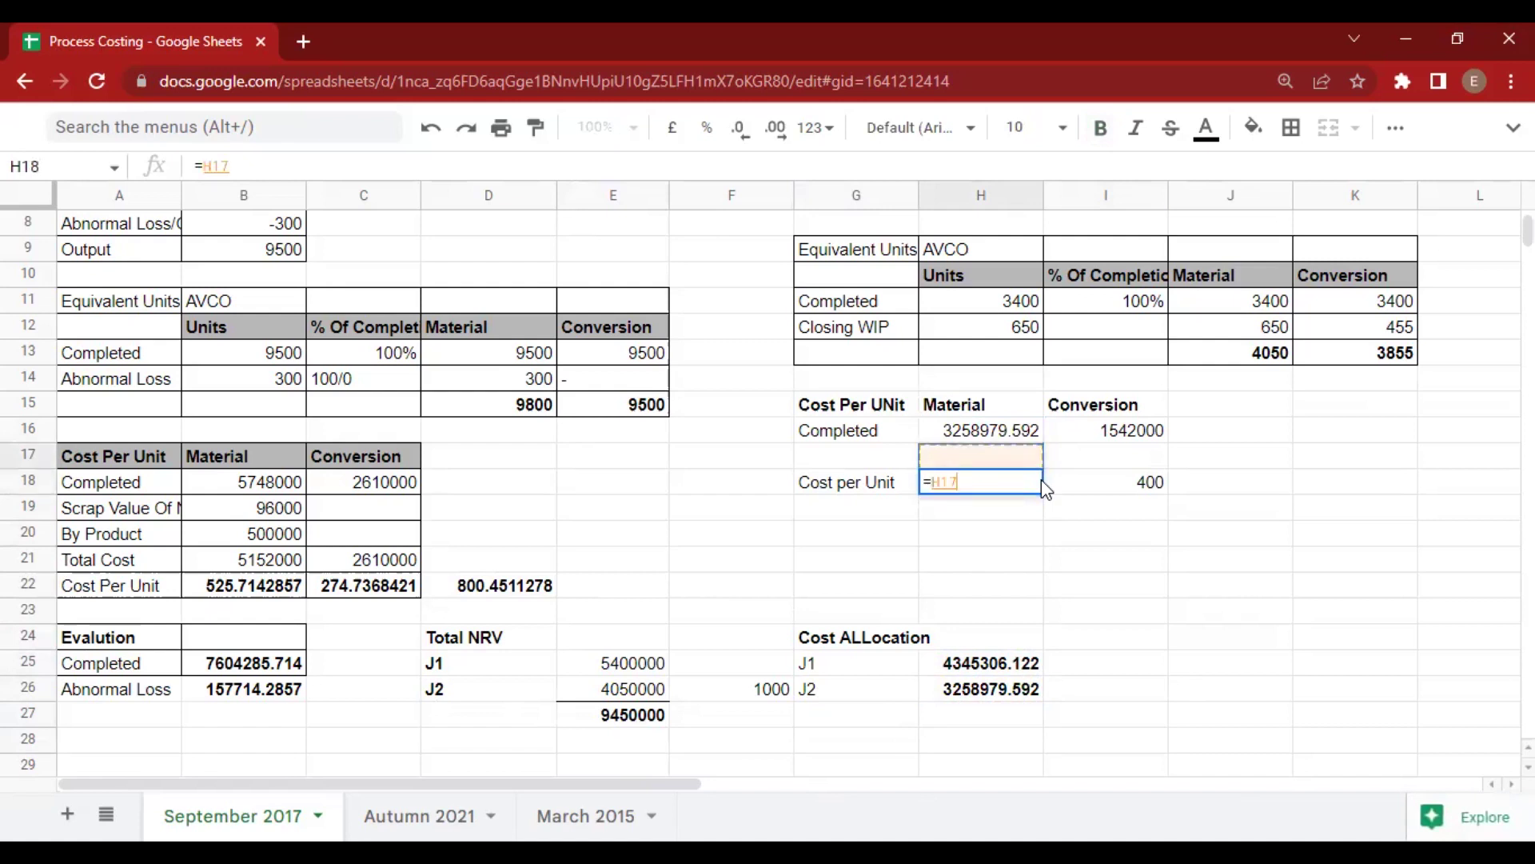
text(/)
key(Right)
key(Right)
key(Up)
key(Up)
key(Up)
key(Up)
key(Up)
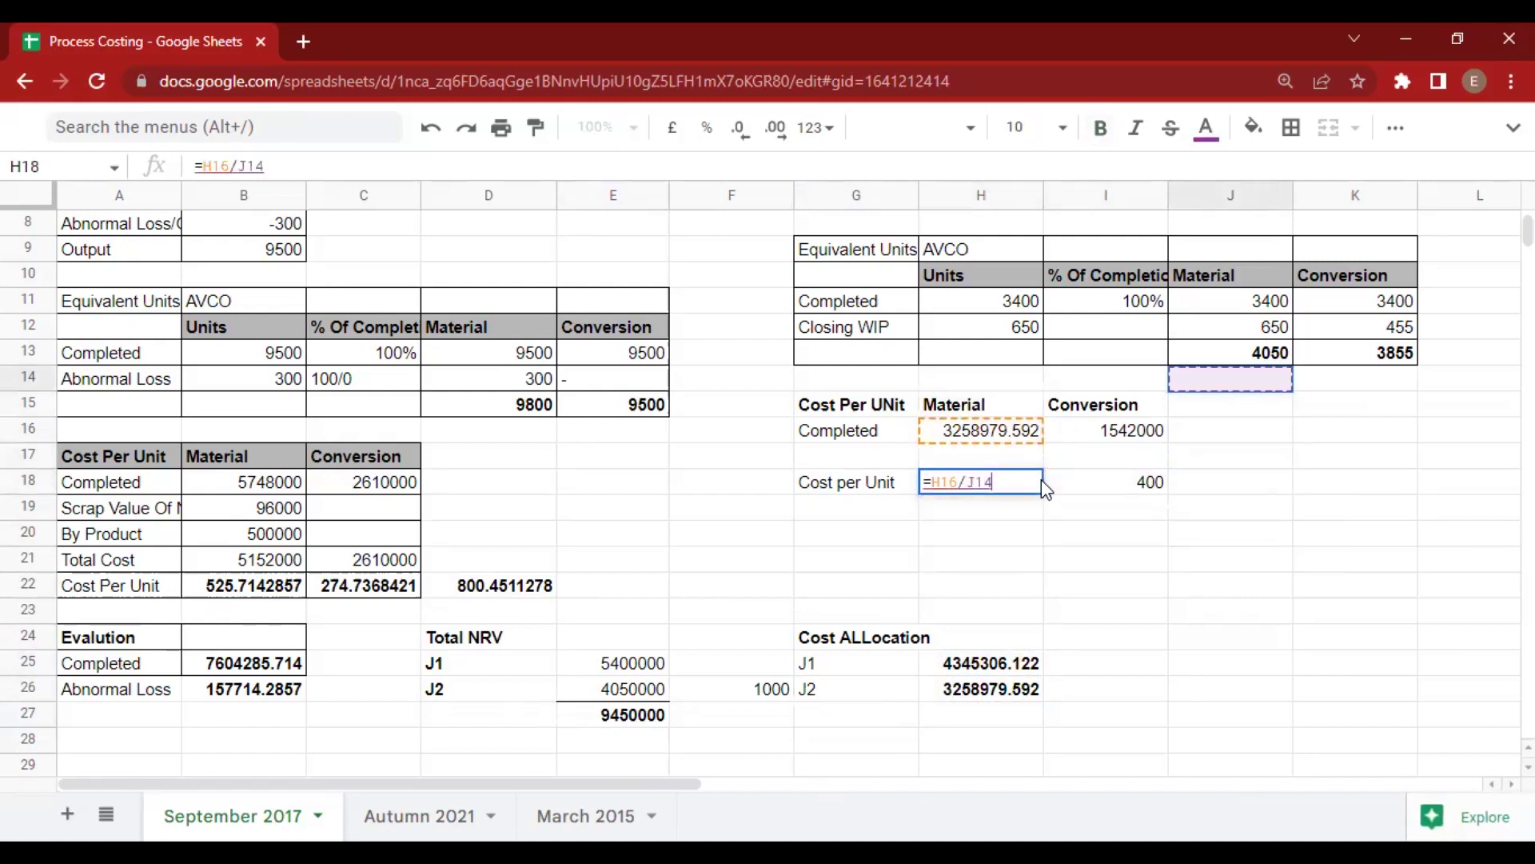
key(Return)
Make the Cost per Unit row in G18:I18 bold.
key(Up)
key(Left)
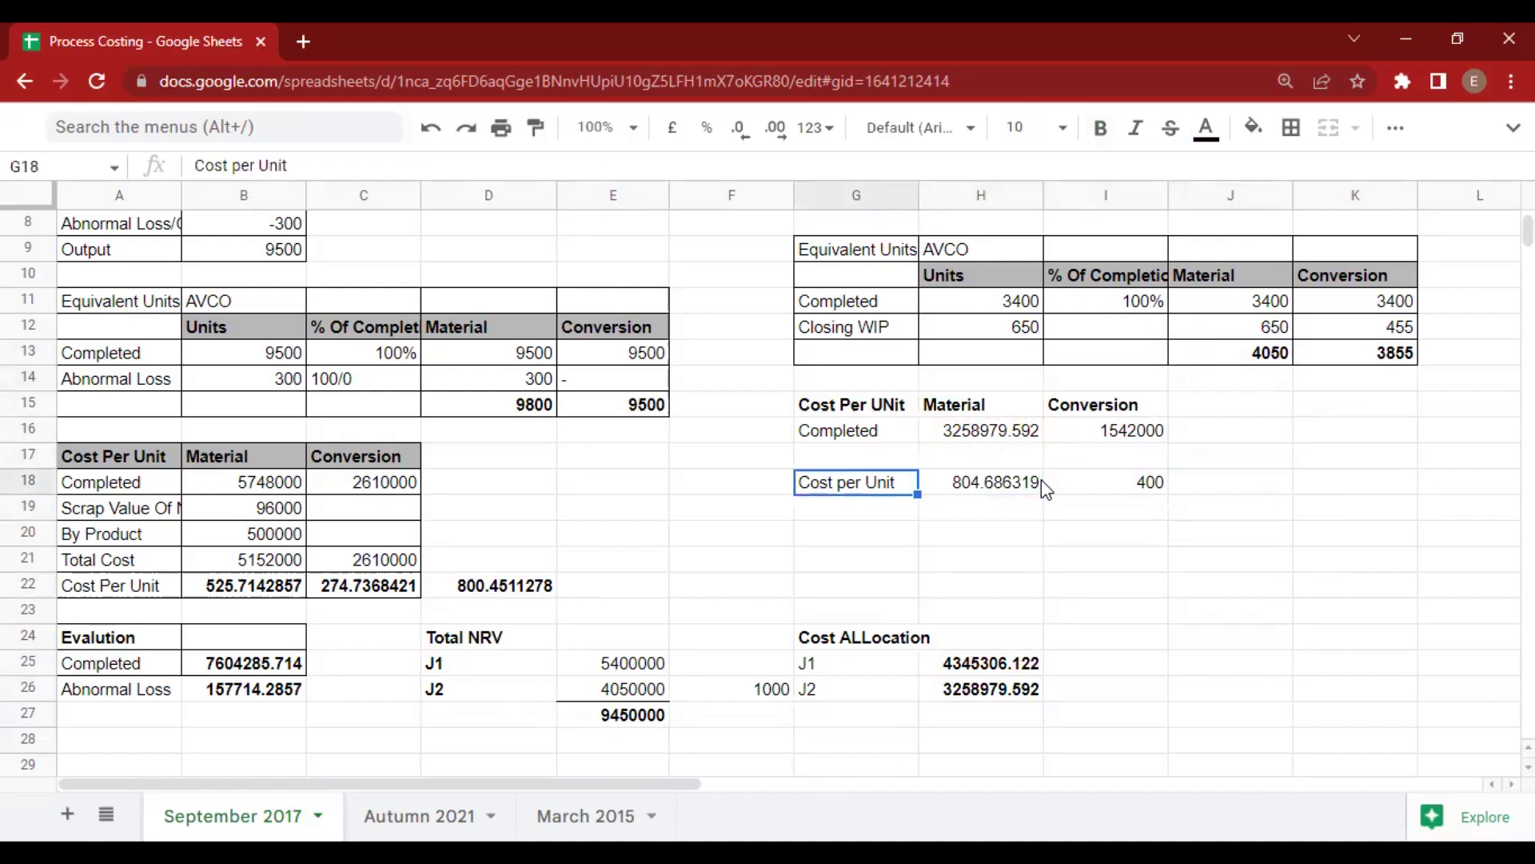
key(shift+Right)
key(shift+Right)
key(ctrl+b)
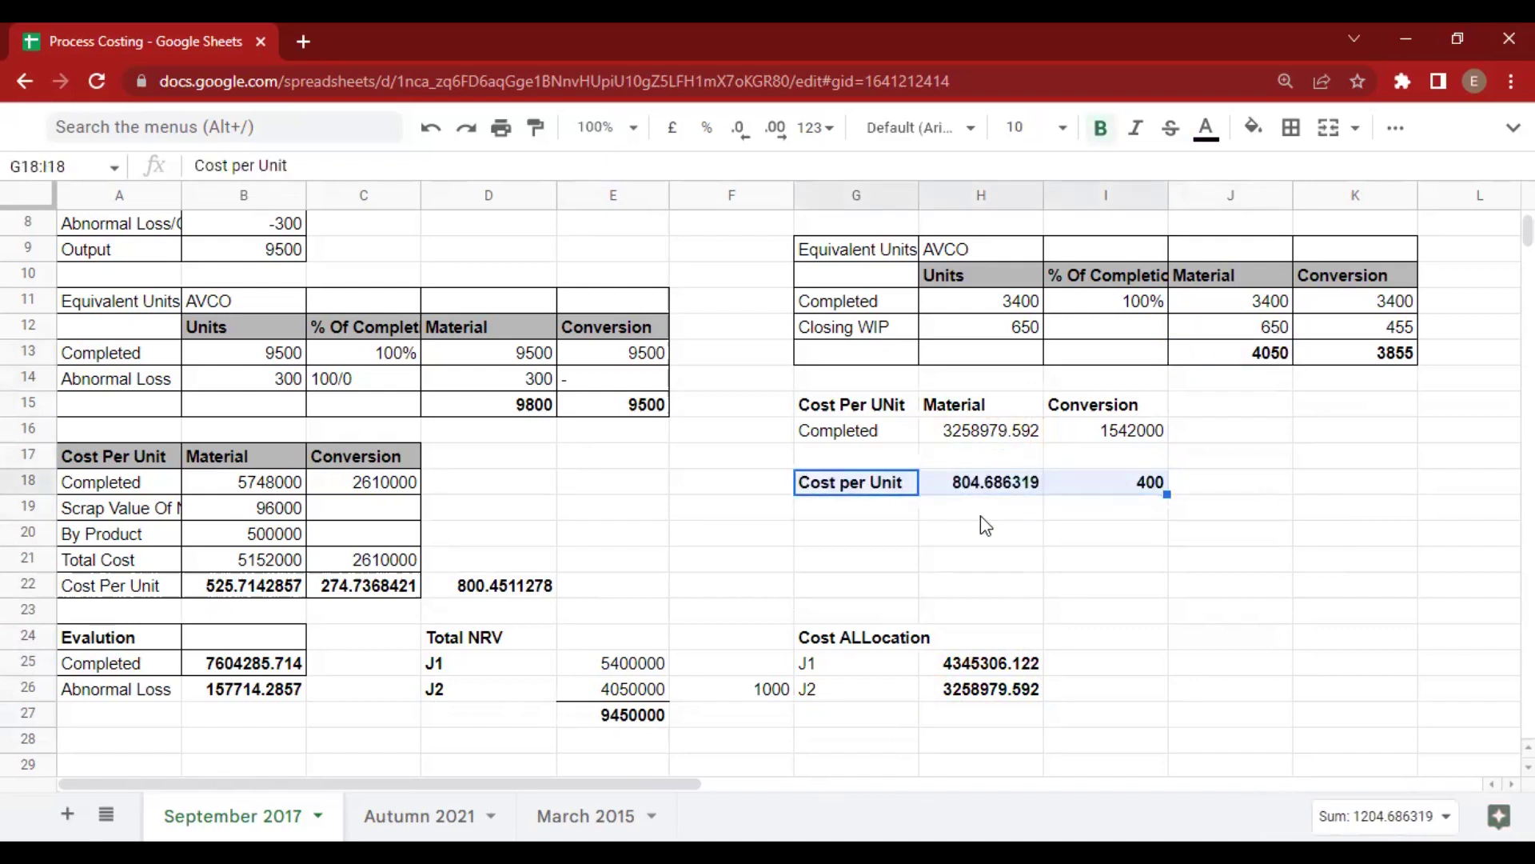
click(991, 512)
Apply all borders to the Process II Cost Per UNit table in G15:I18.
drag(840, 404, 1149, 483)
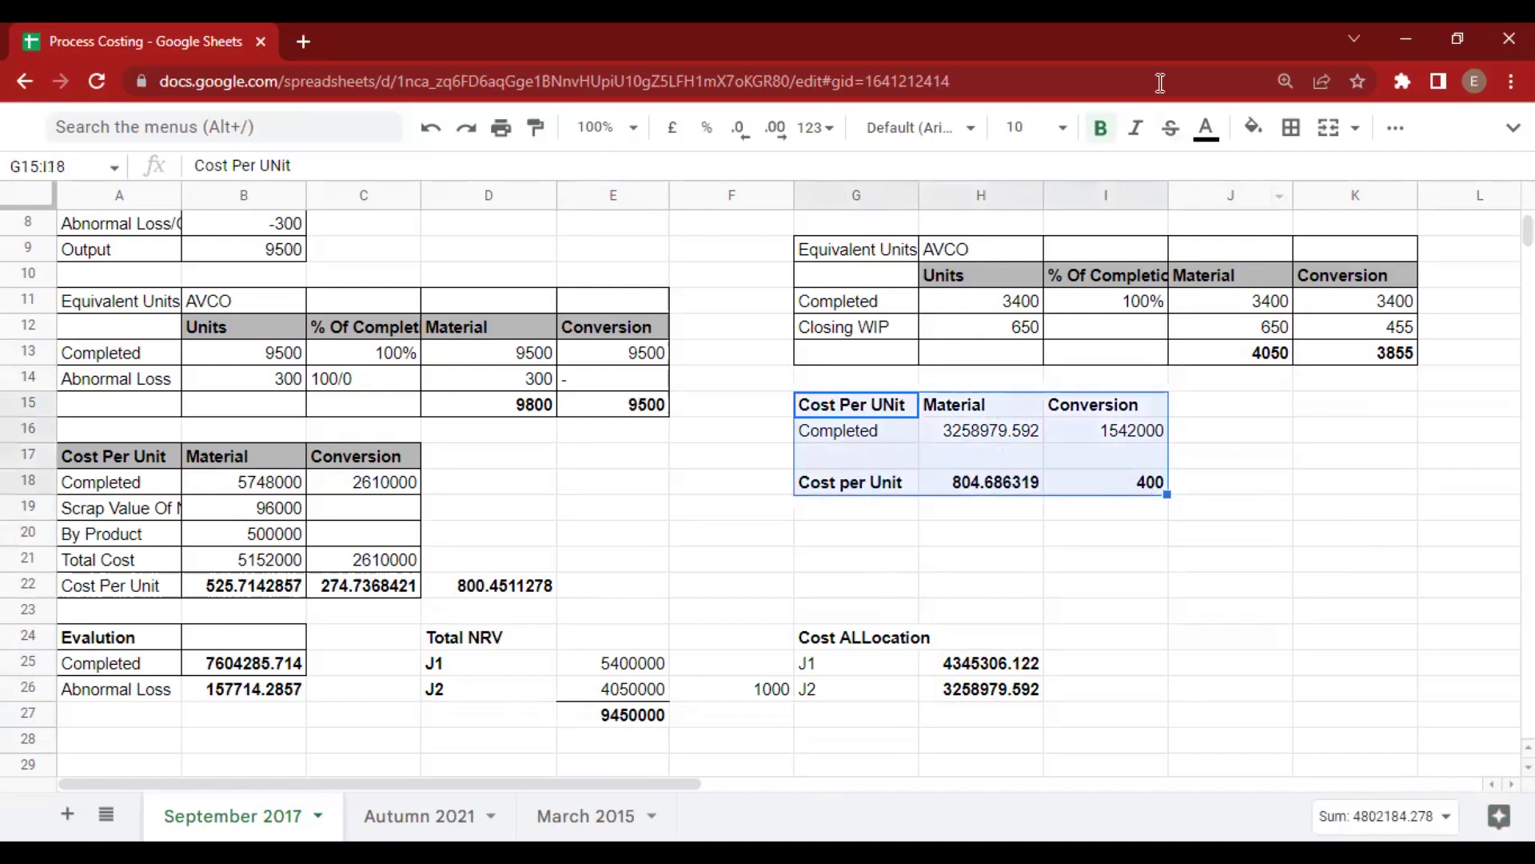
click(1291, 127)
click(1301, 178)
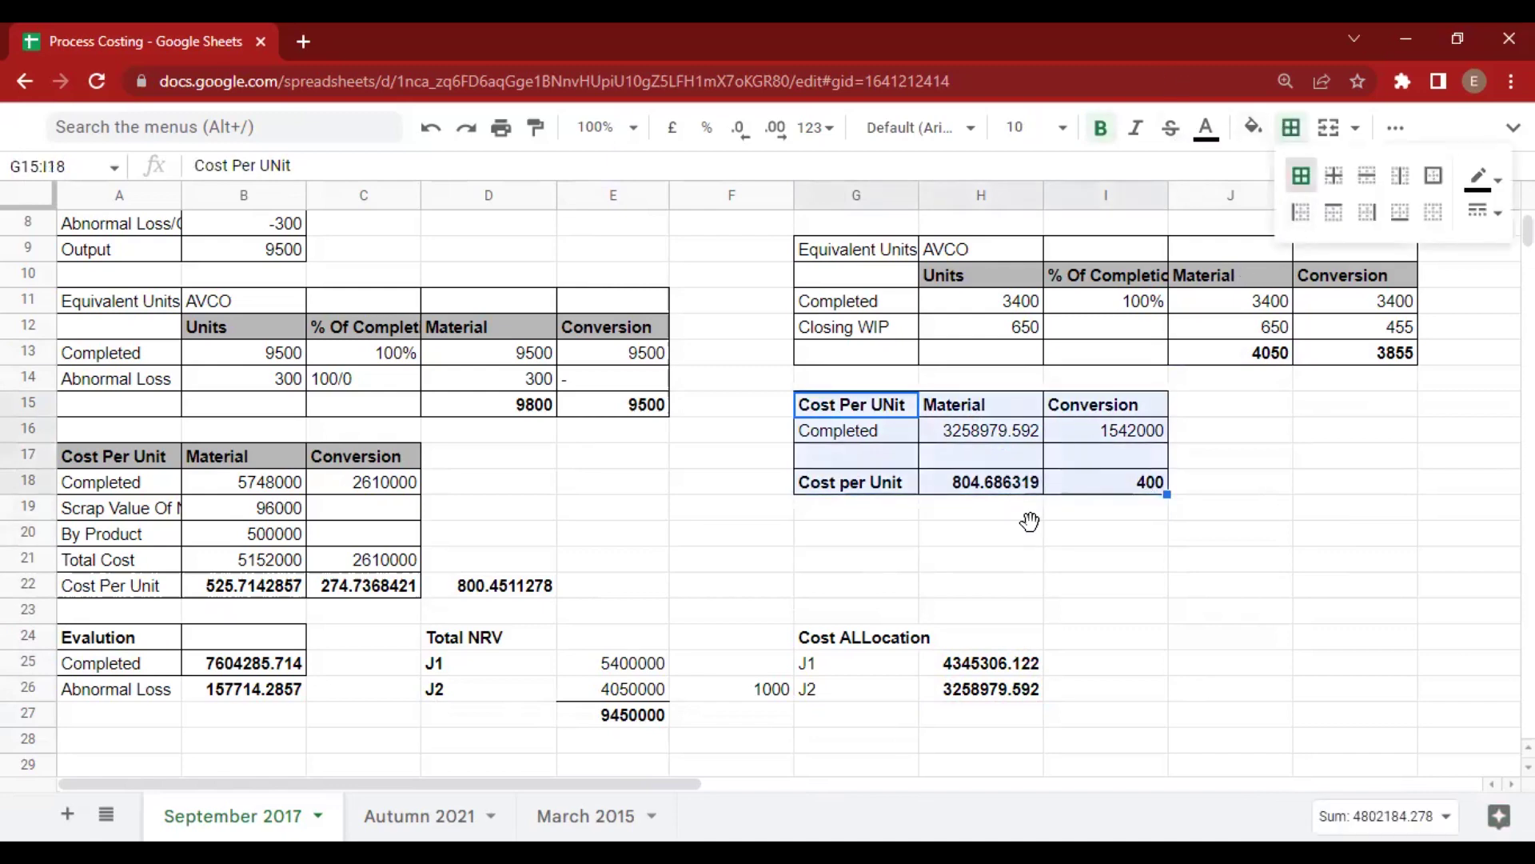
click(1030, 521)
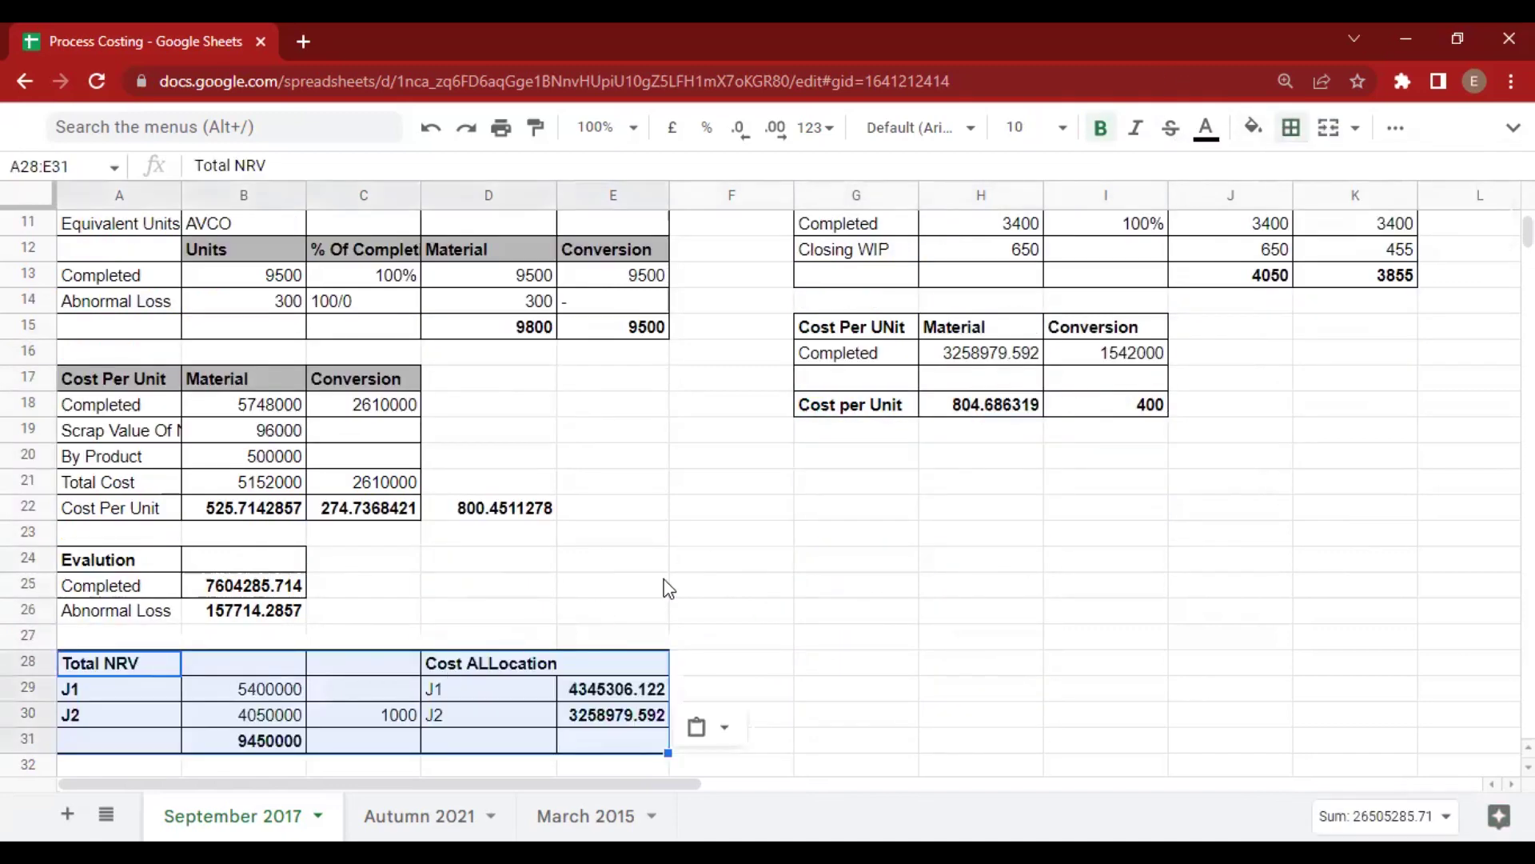
click(662, 588)
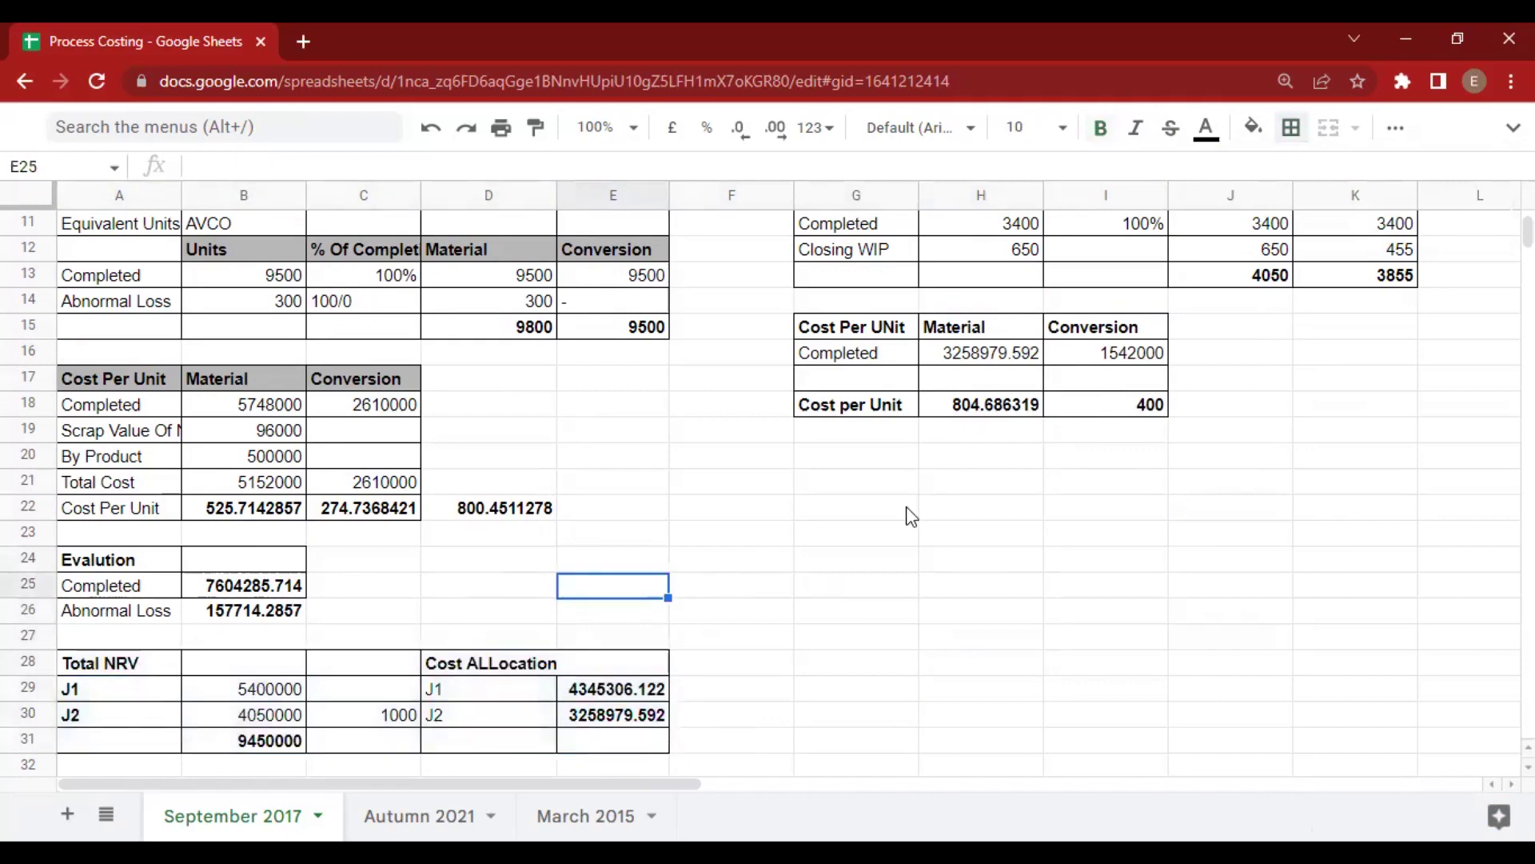
Add the bold heading "Evaluation" in G20 below the Process II cost per unit table.
scroll(912, 516, up, 4)
scroll(932, 506, down, 2)
click(854, 537)
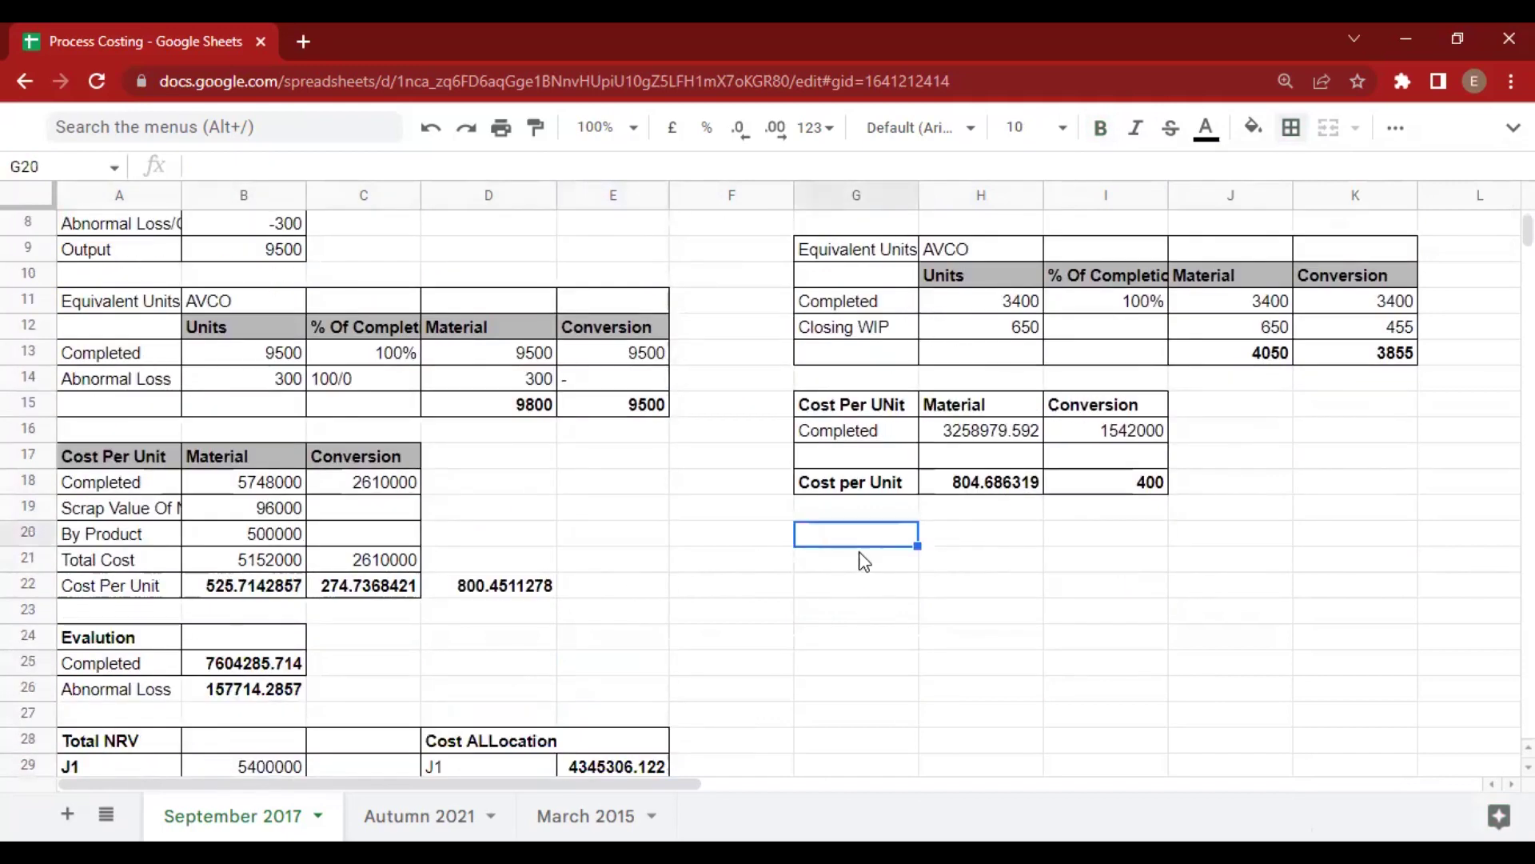
text(Evaluation)
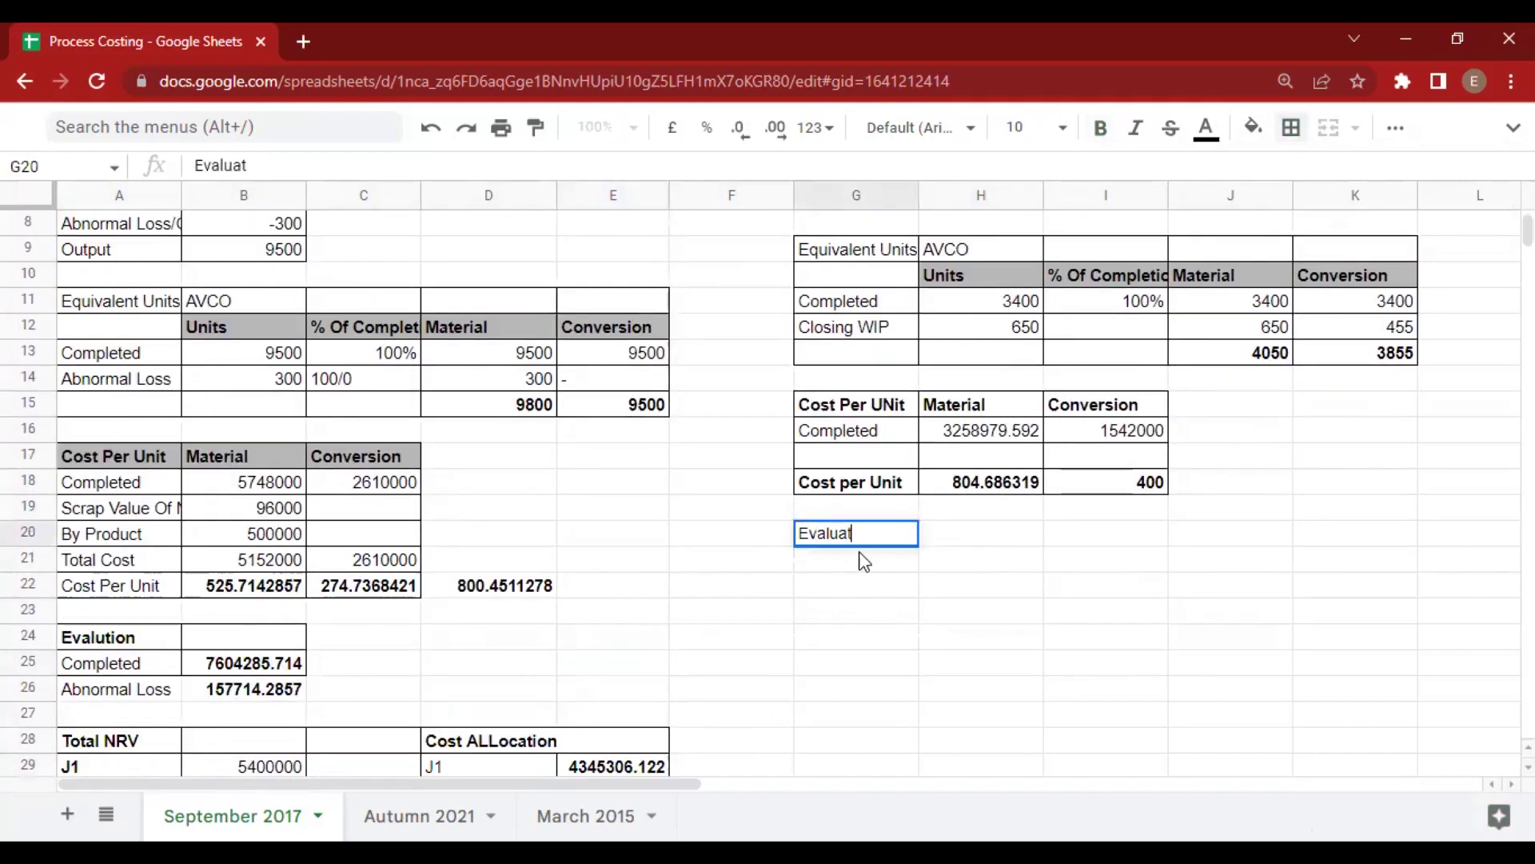
key(Return)
key(Up)
key(ctrl+b)
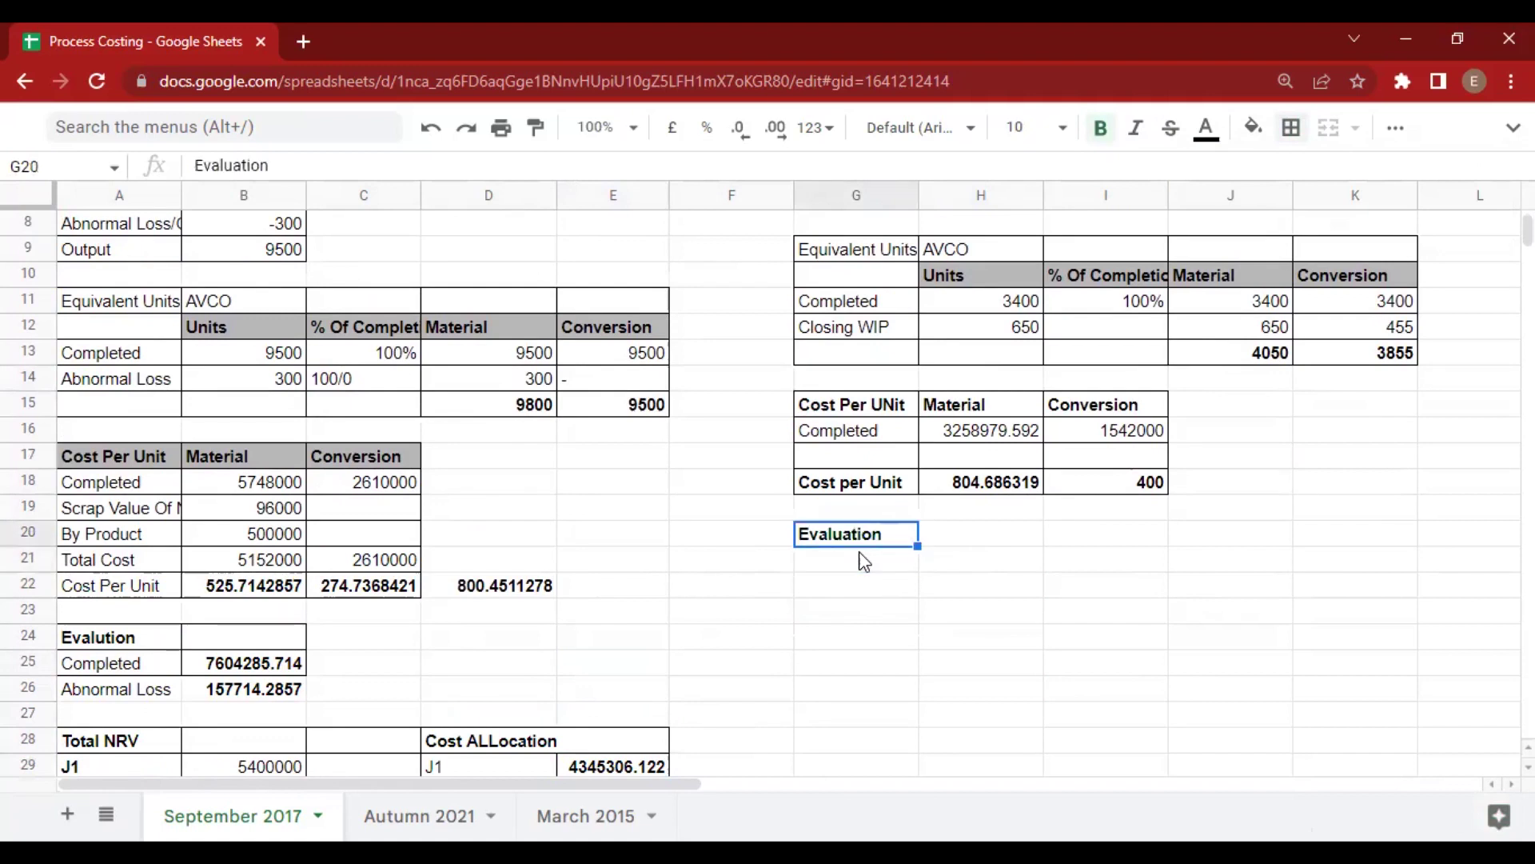
Add a Completed row in G21 and reference the completed units in H21 with =H11.
key(Down)
text(Compl)
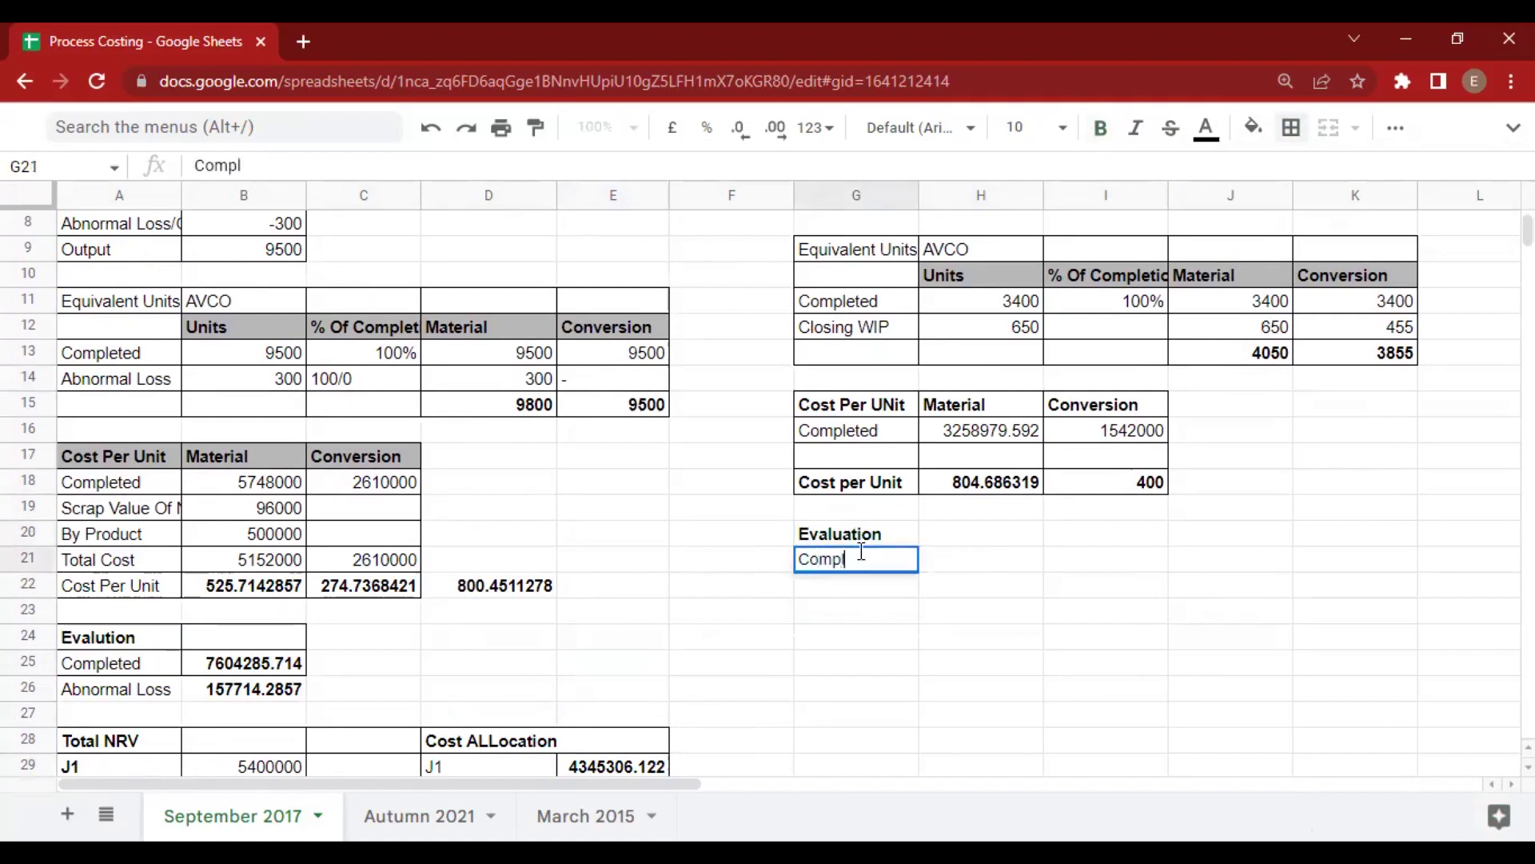
text(eted)
key(Return)
key(Up)
key(Right)
text(=)
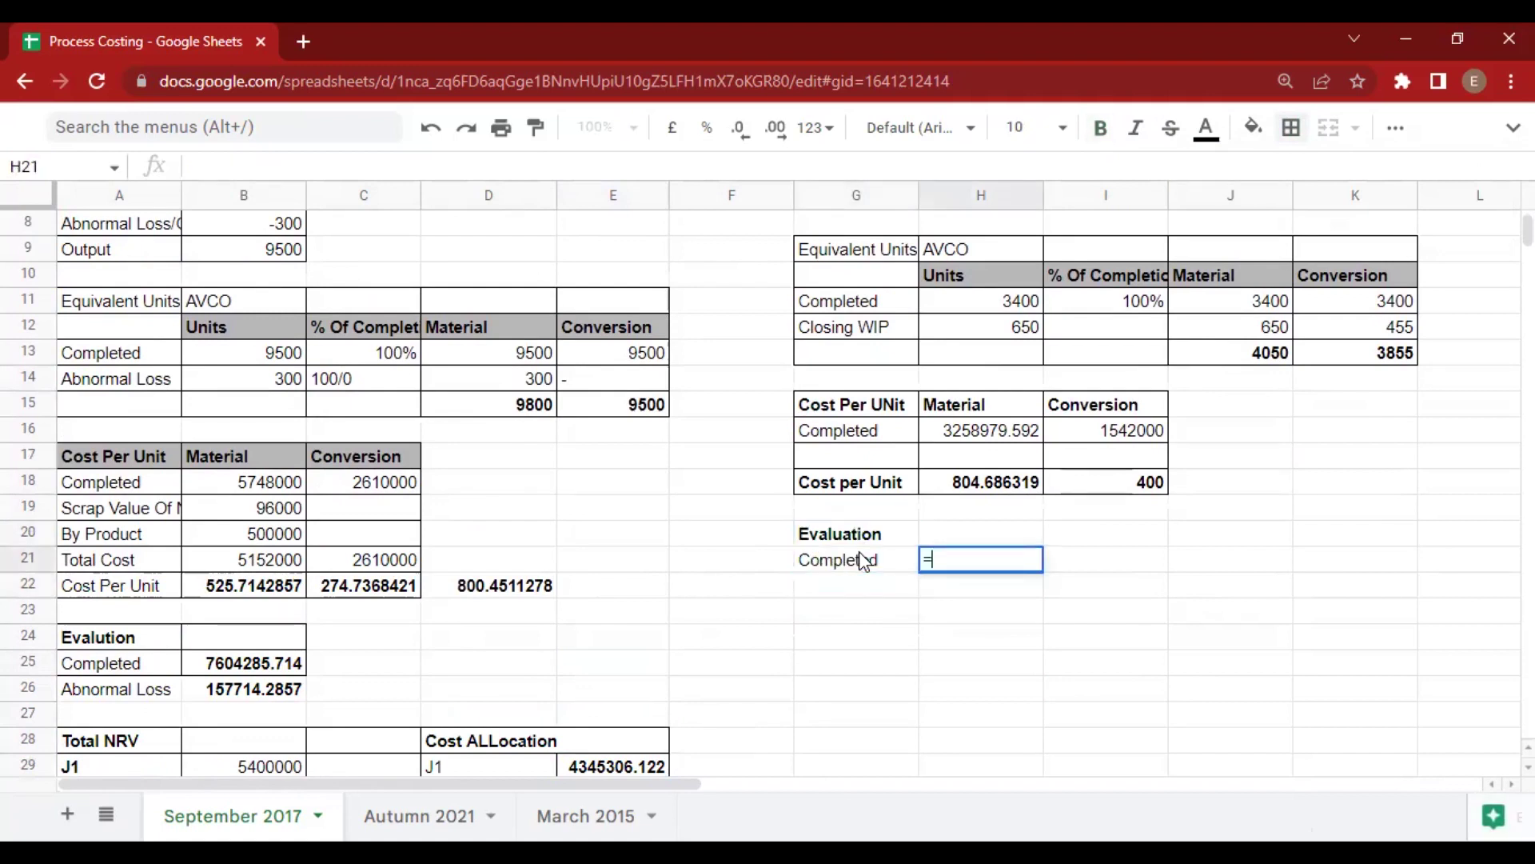
key(Right)
key(Up)
key(Up)
key(Up)
key(Up)
key(Up)
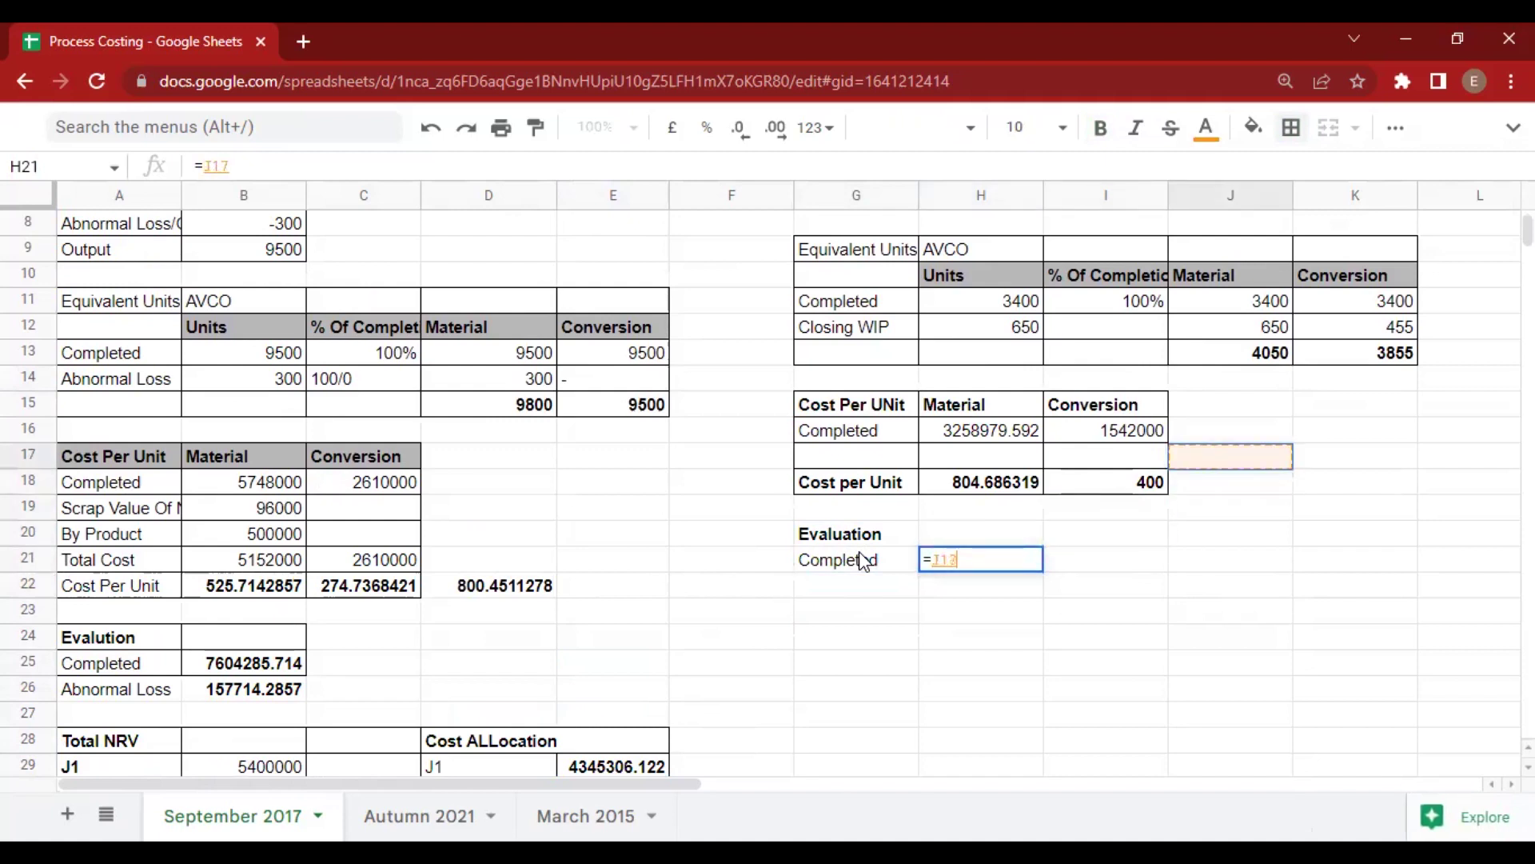
key(Up)
key(Up)
key(Up)
key(Left)
key(Up)
key(Up)
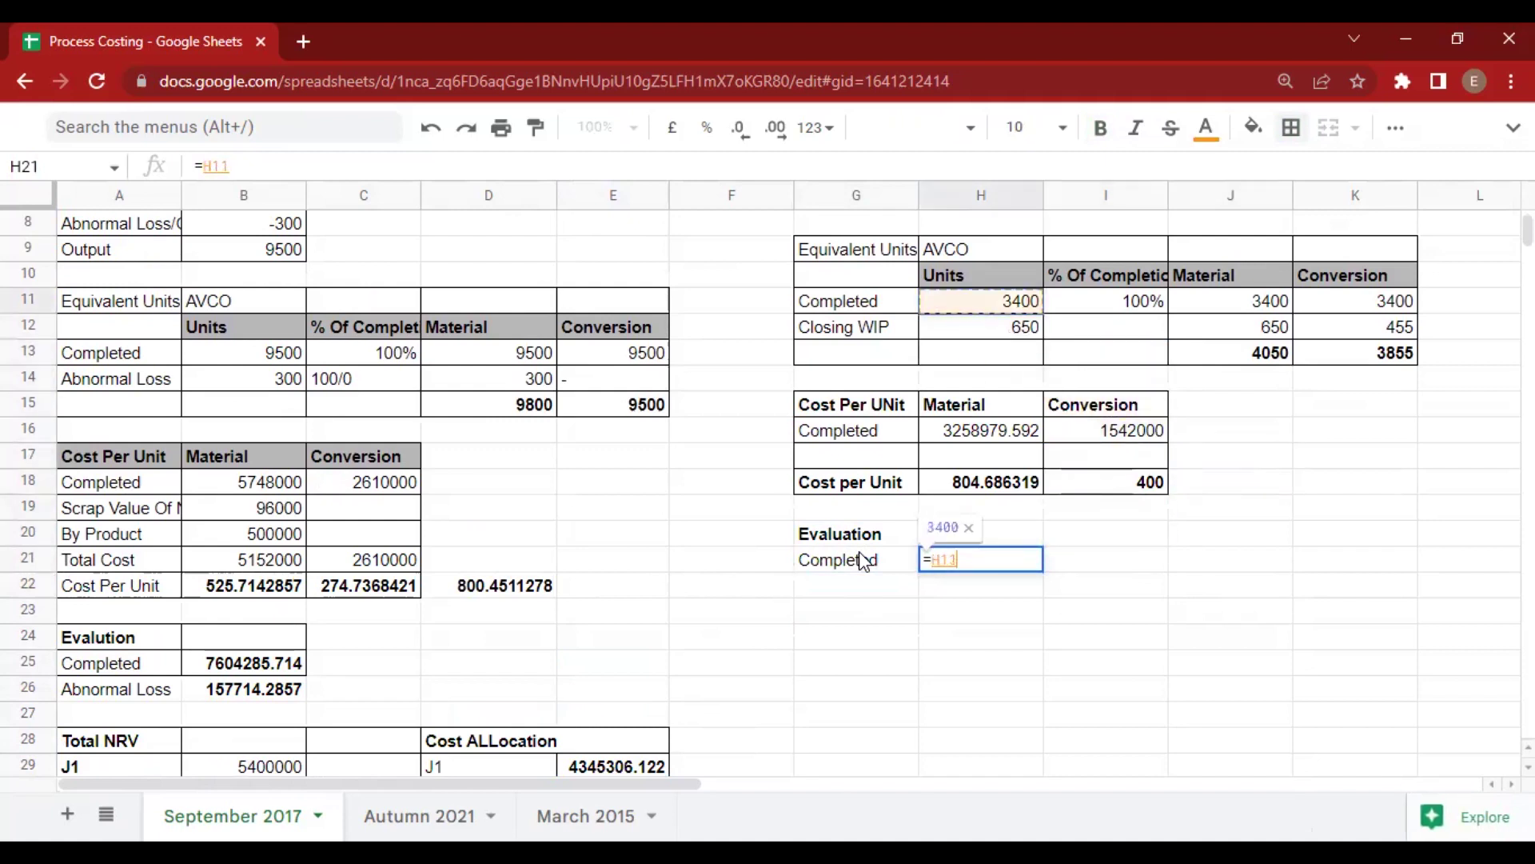
key(Return)
Sum the material and conversion costs per unit from H18 to I18 in J18.
key(Up)
key(Right)
key(Right)
key(Up)
key(Up)
key(Up)
text(=sum()
key(Left)
key(Left)
key(Left)
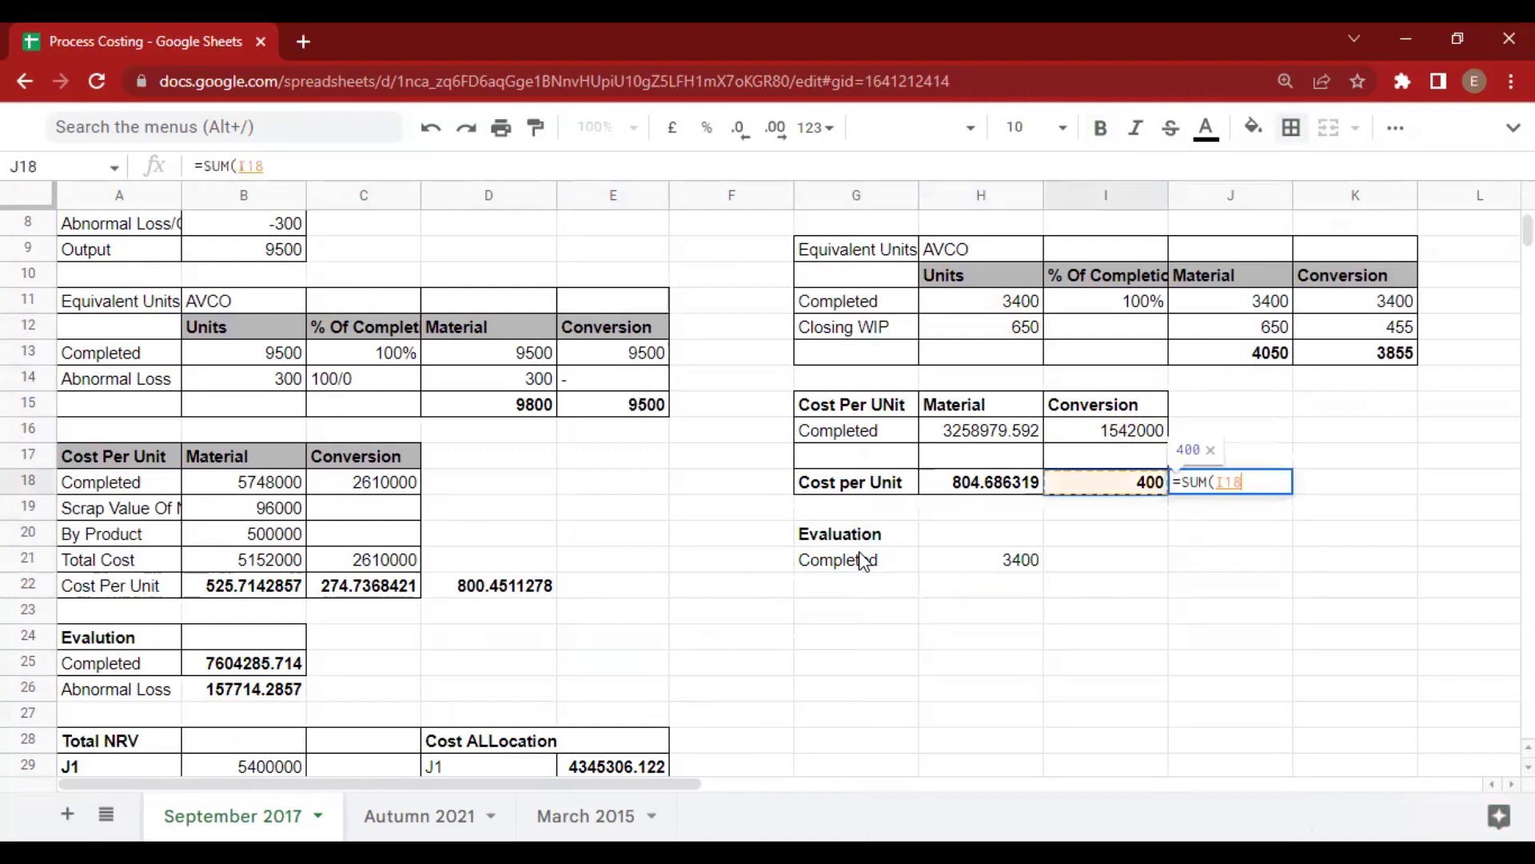
key(Right)
key(shift+Right)
key(Return)
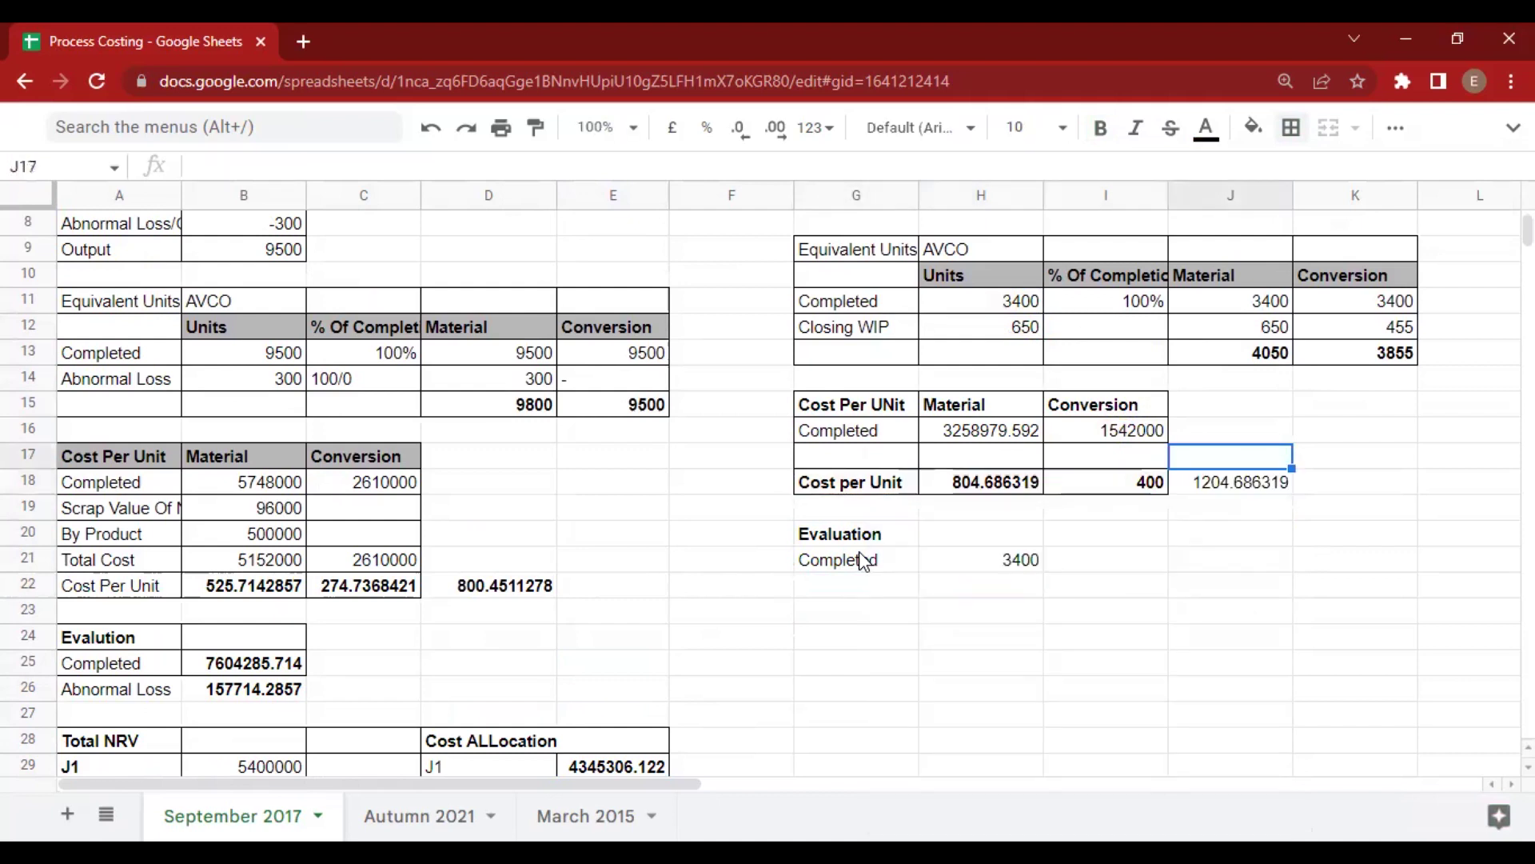
Extend the Completed formula in H21 to =H11*J18 to value the units at the total cost per unit.
key(Down)
key(Left)
key(Left)
key(Down)
text(=H11)
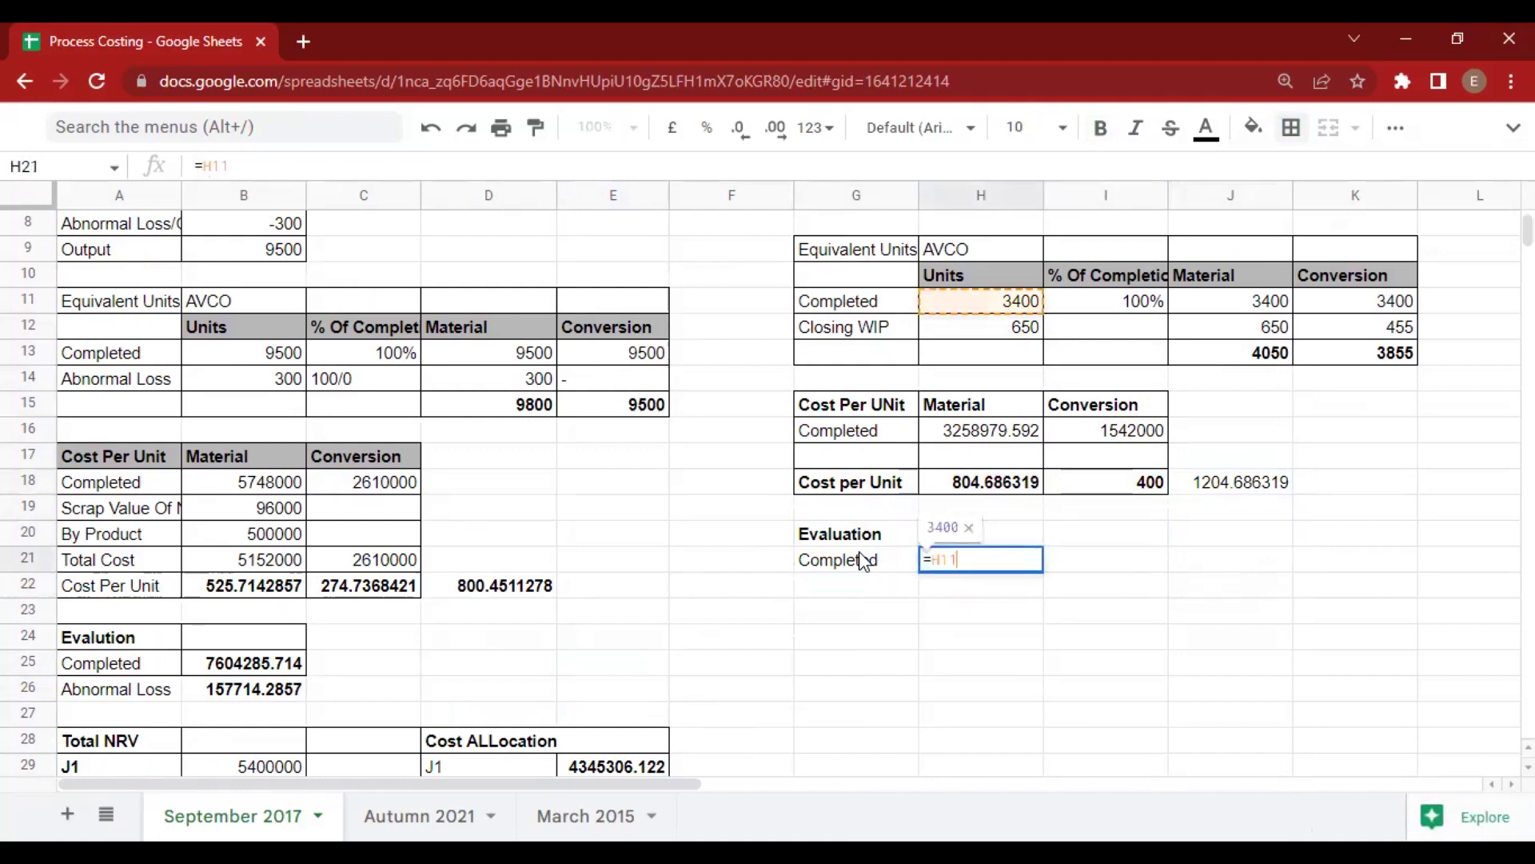
text(*)
key(Up)
key(Up)
key(Right)
key(Right)
key(Up)
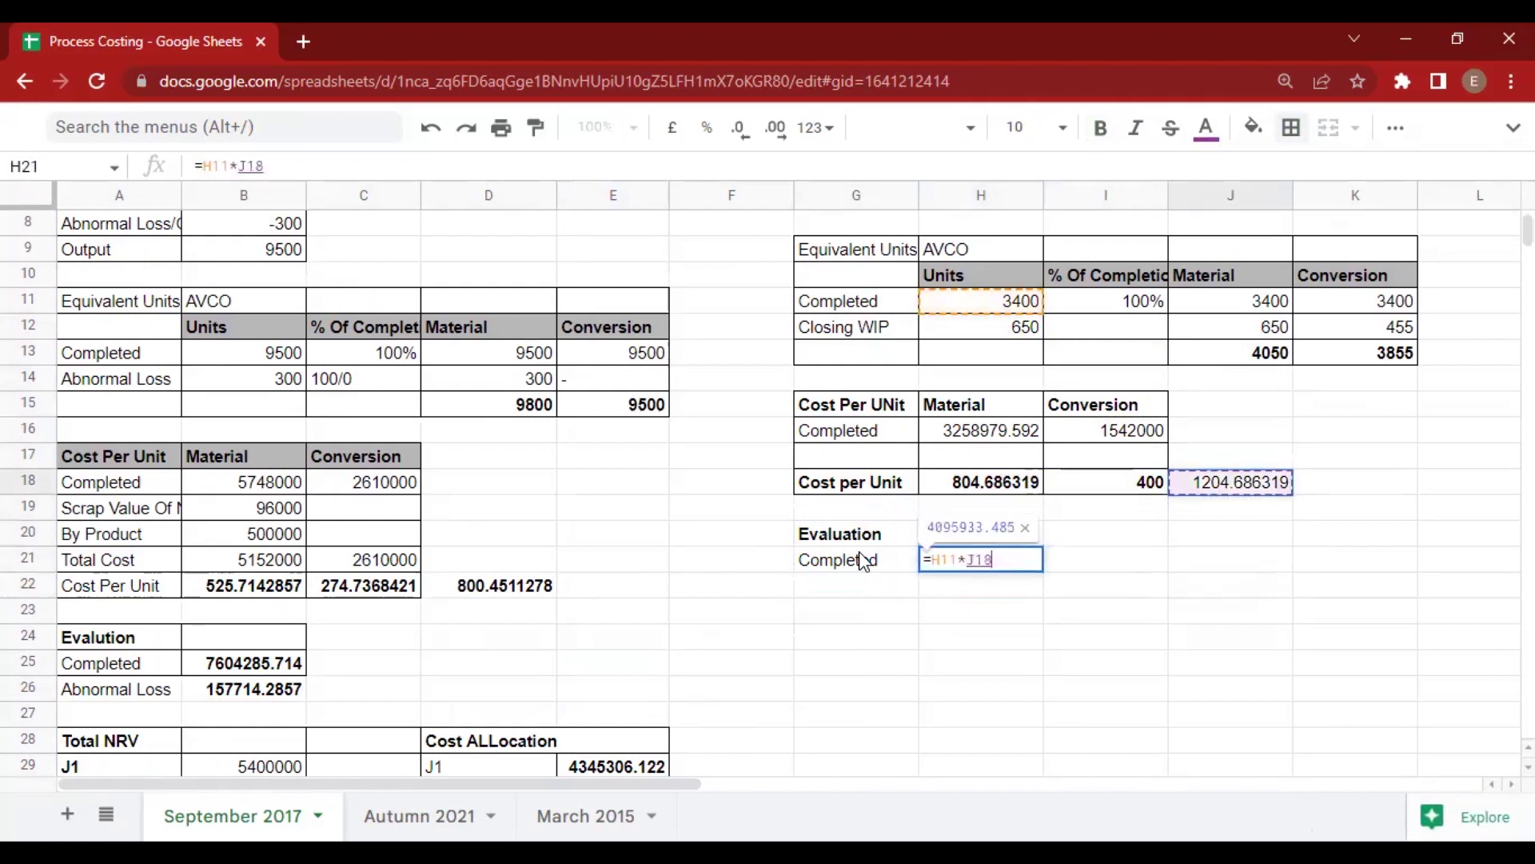
key(Return)
Add a Closing WIP row in G22 and value its material portion in H22 with =J12*H18.
key(Left)
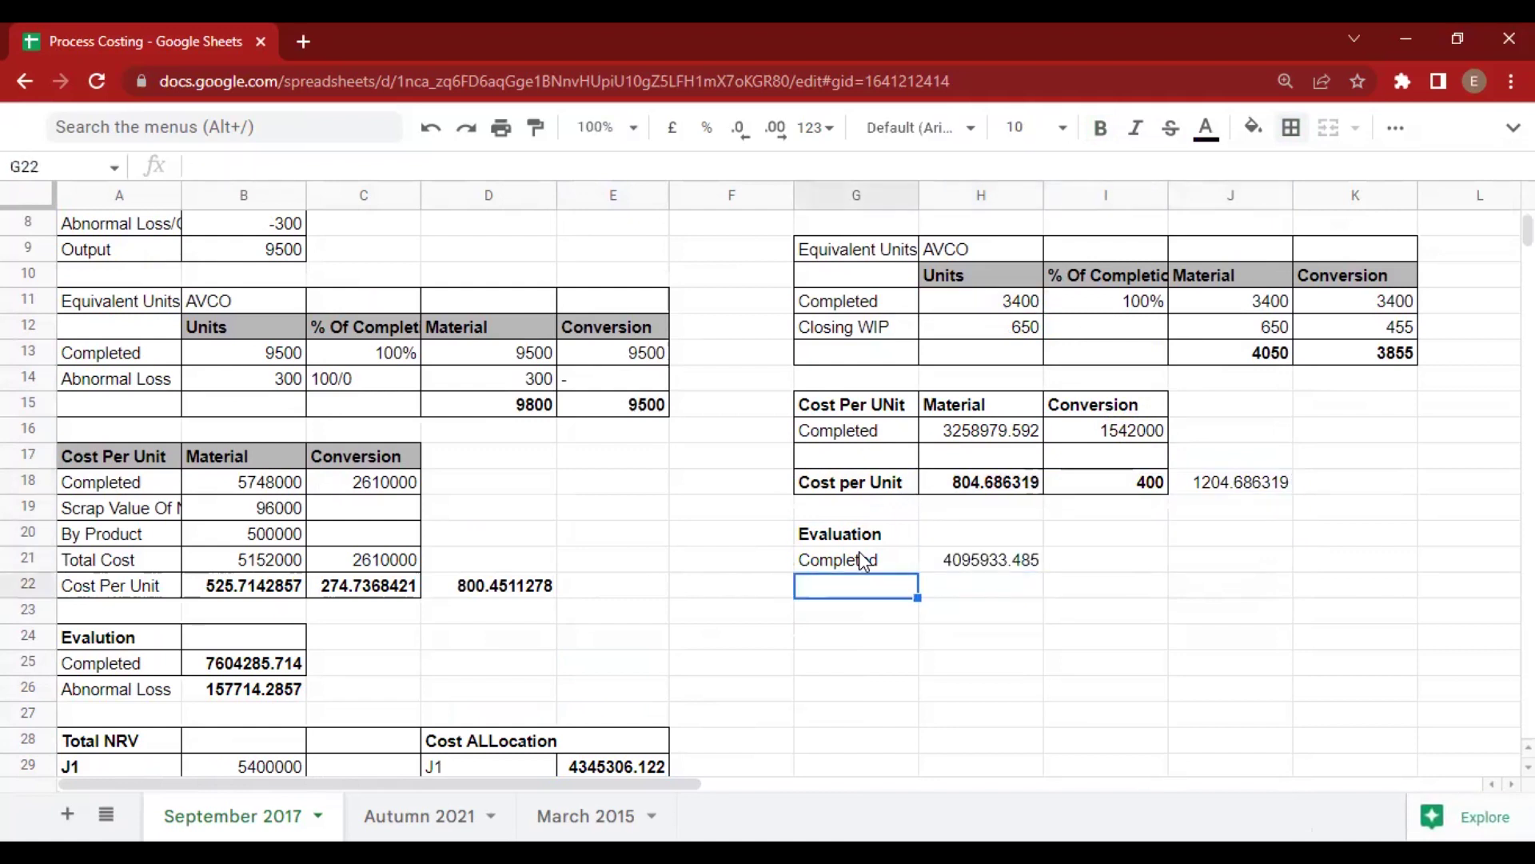
text(Cl)
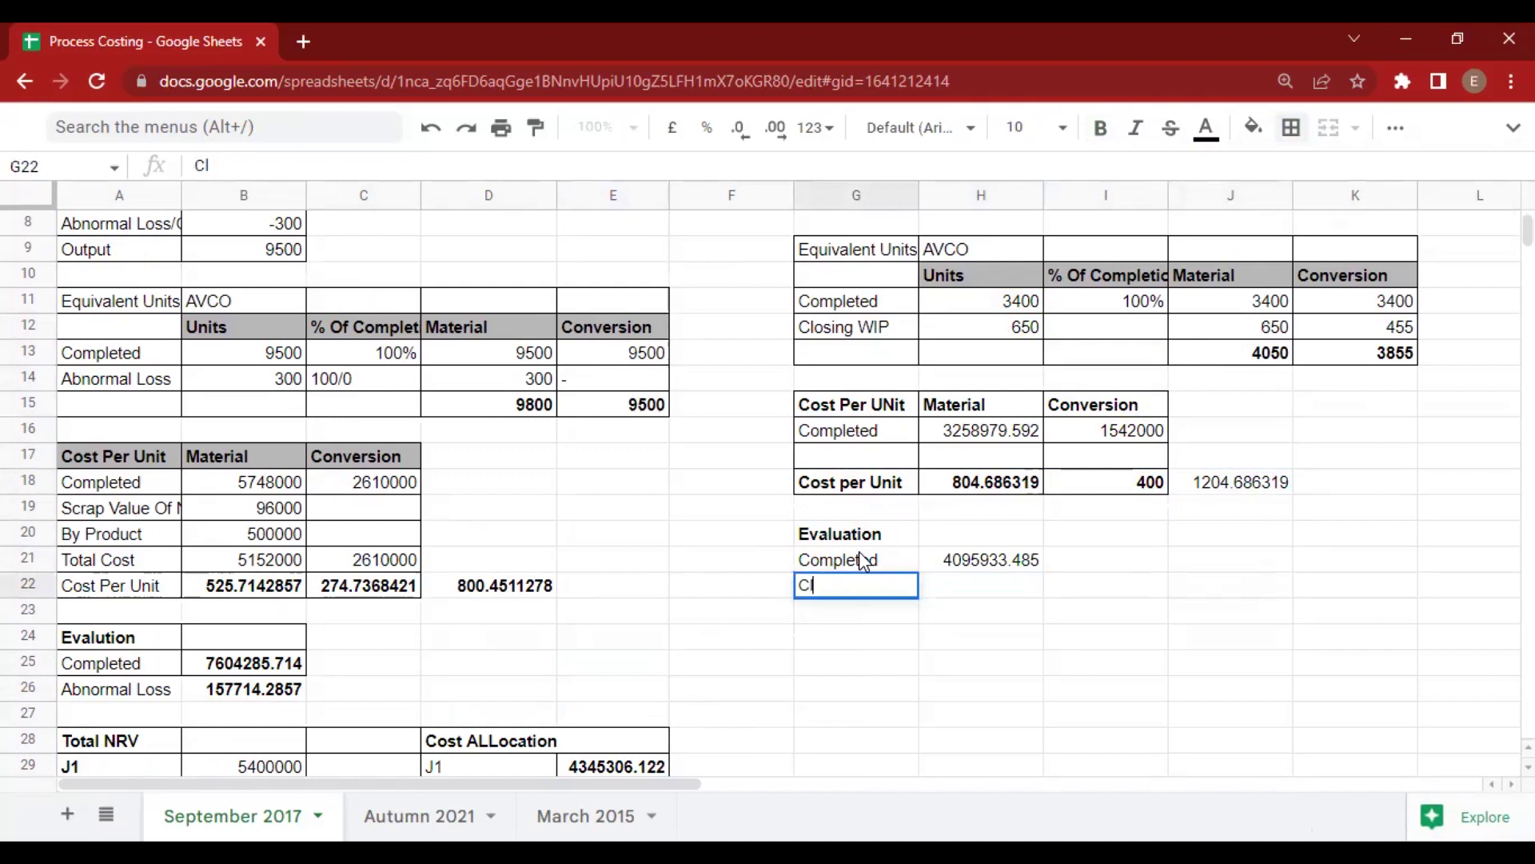
text(osing WIP)
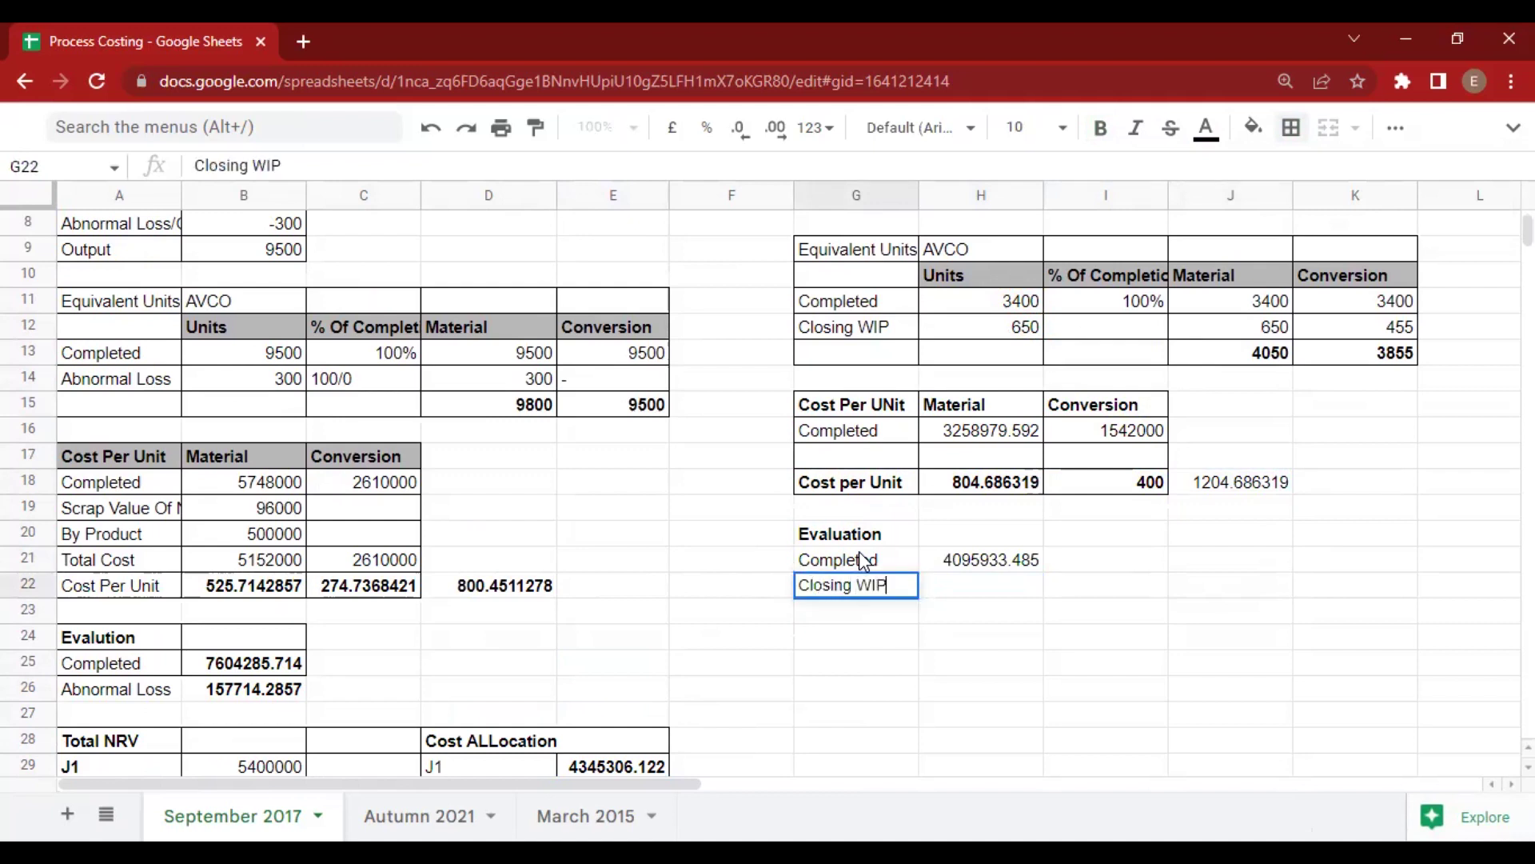
key(Tab)
text(=)
key(Up)
key(Right)
key(Right)
key(Up)
key(Up)
key(Up)
key(Up)
key(Up)
key(Up)
key(Up)
key(Up)
key(Up)
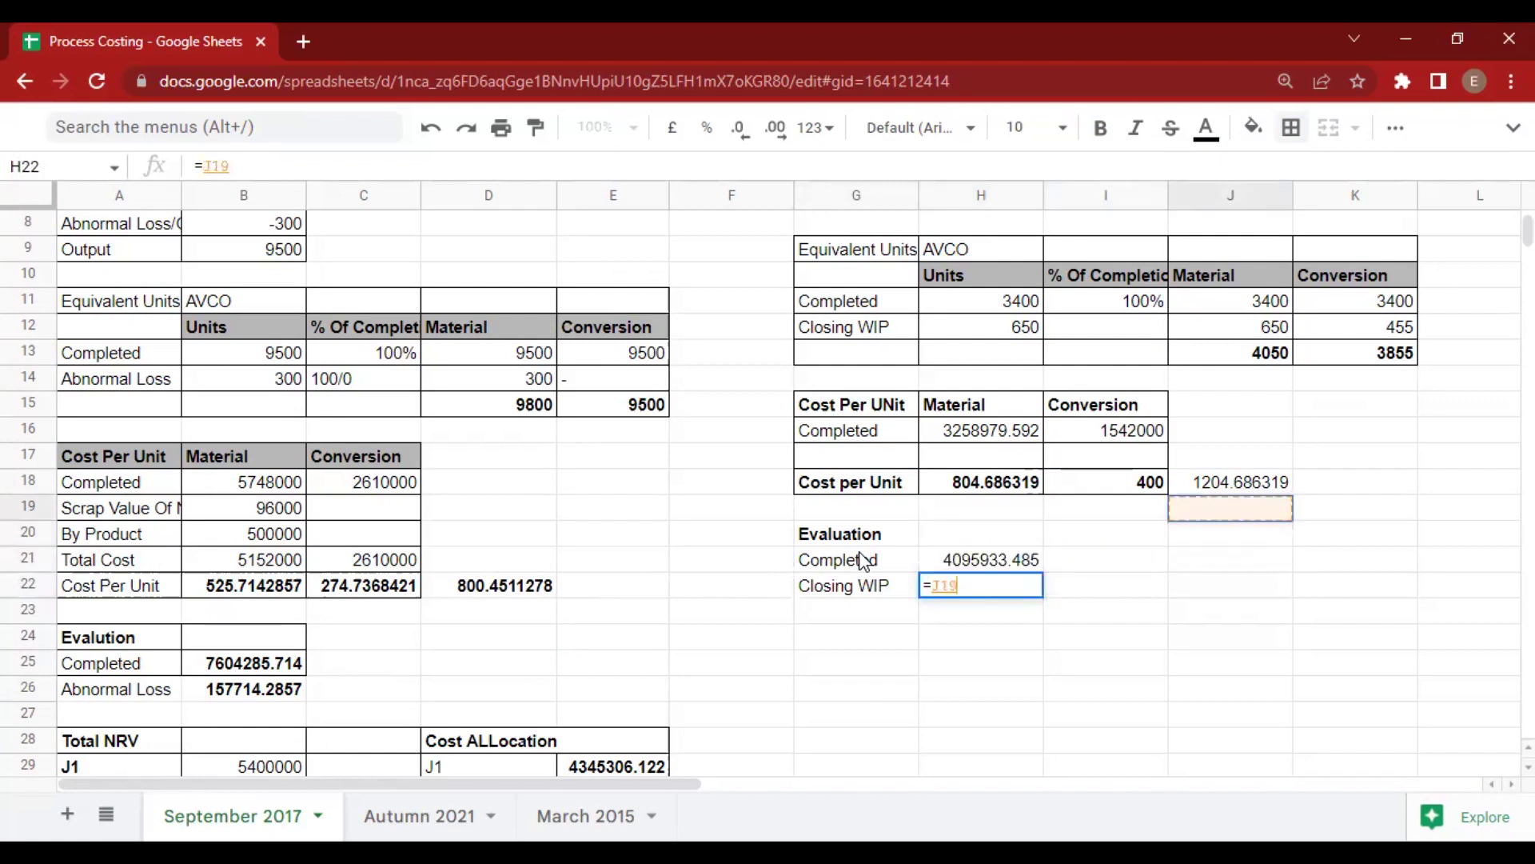
text(*)
key(Up)
key(Up)
key(Up)
key(Up)
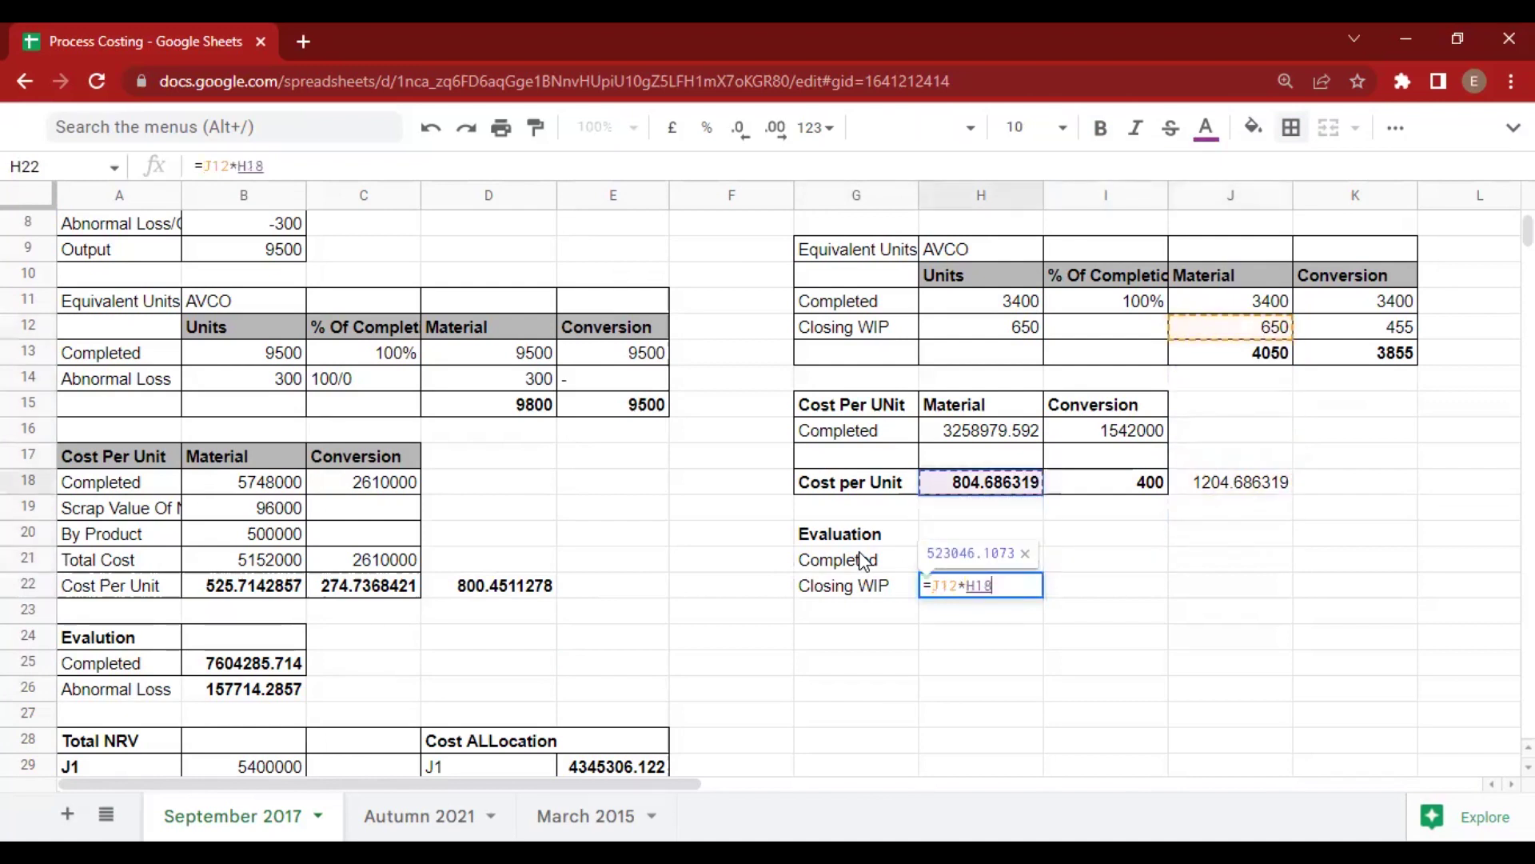
key(Return)
Enter the closing WIP's conversion portion in H23 with the formula =K13*I18.
text(=)
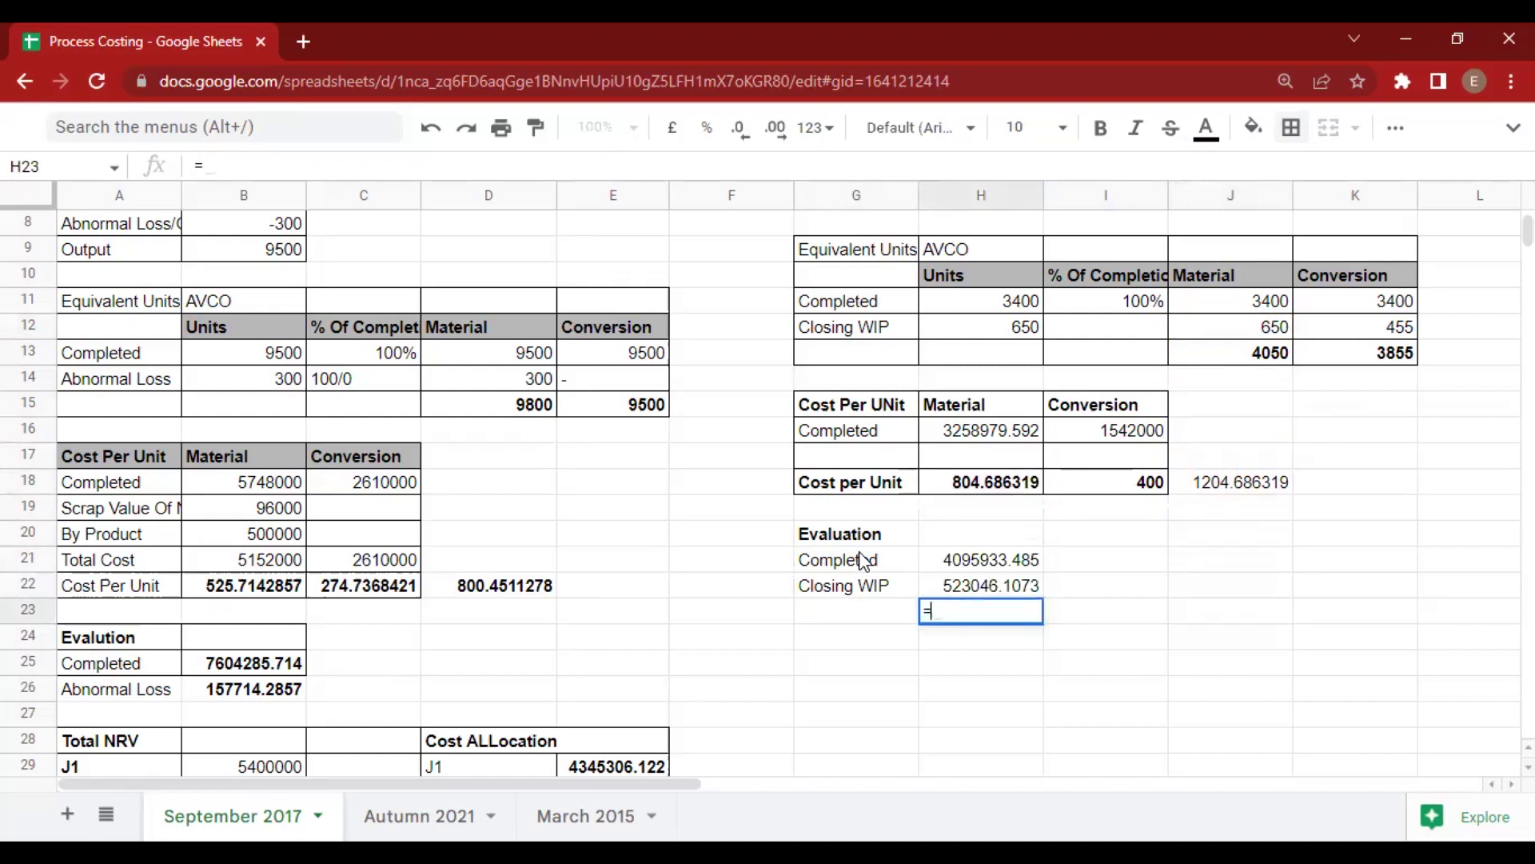
key(Up)
key(Right)
key(Right)
key(Up)
key(Up)
key(Up)
key(Up)
key(Right)
key(Up)
key(Up)
key(Up)
key(Up)
key(Up)
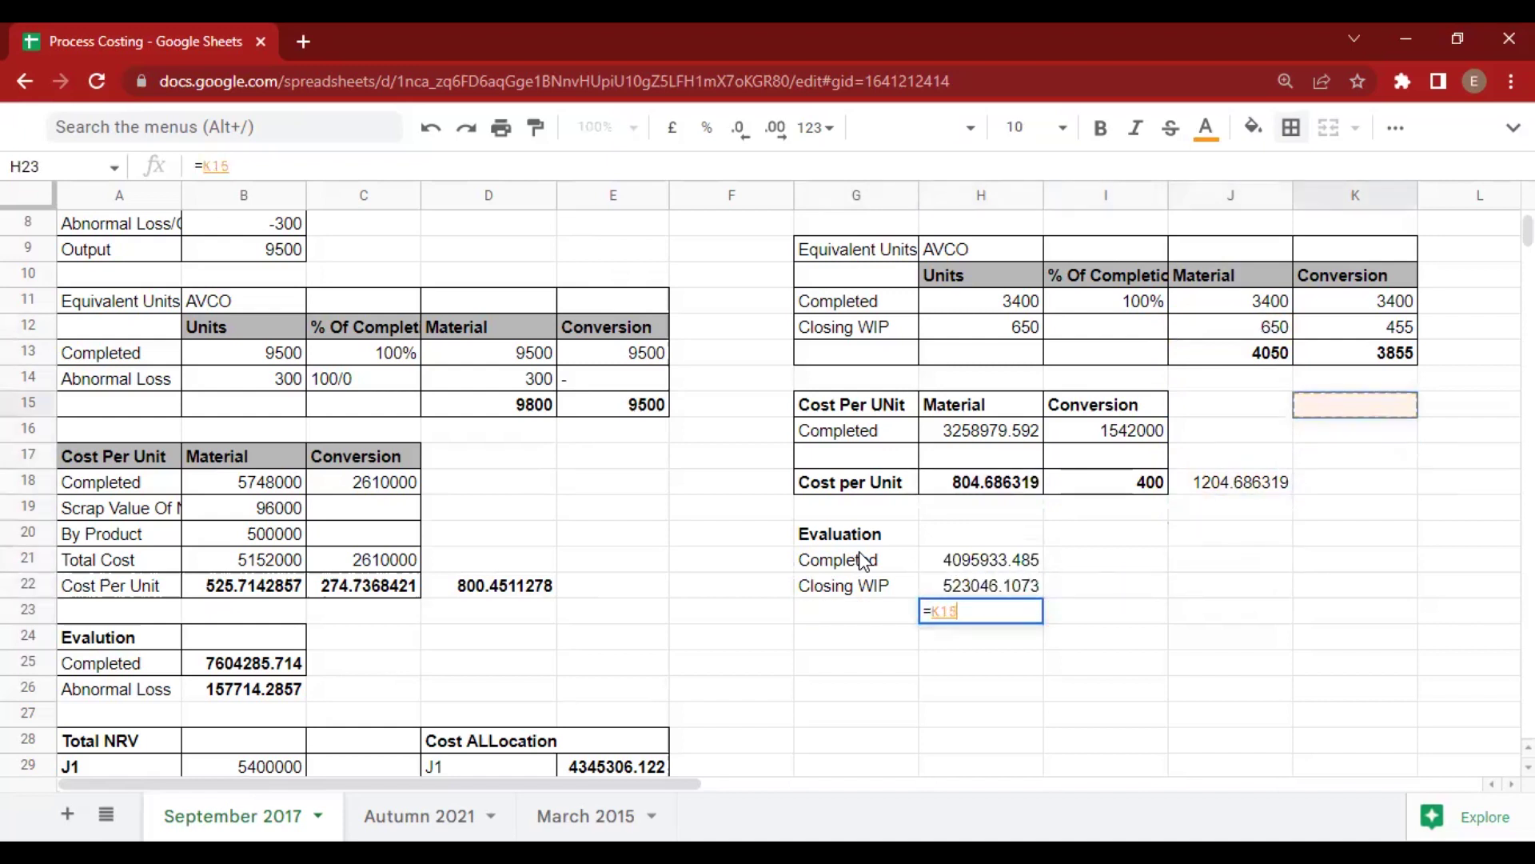
text(*)
key(Right)
key(Up)
key(Up)
key(Up)
key(Up)
key(Up)
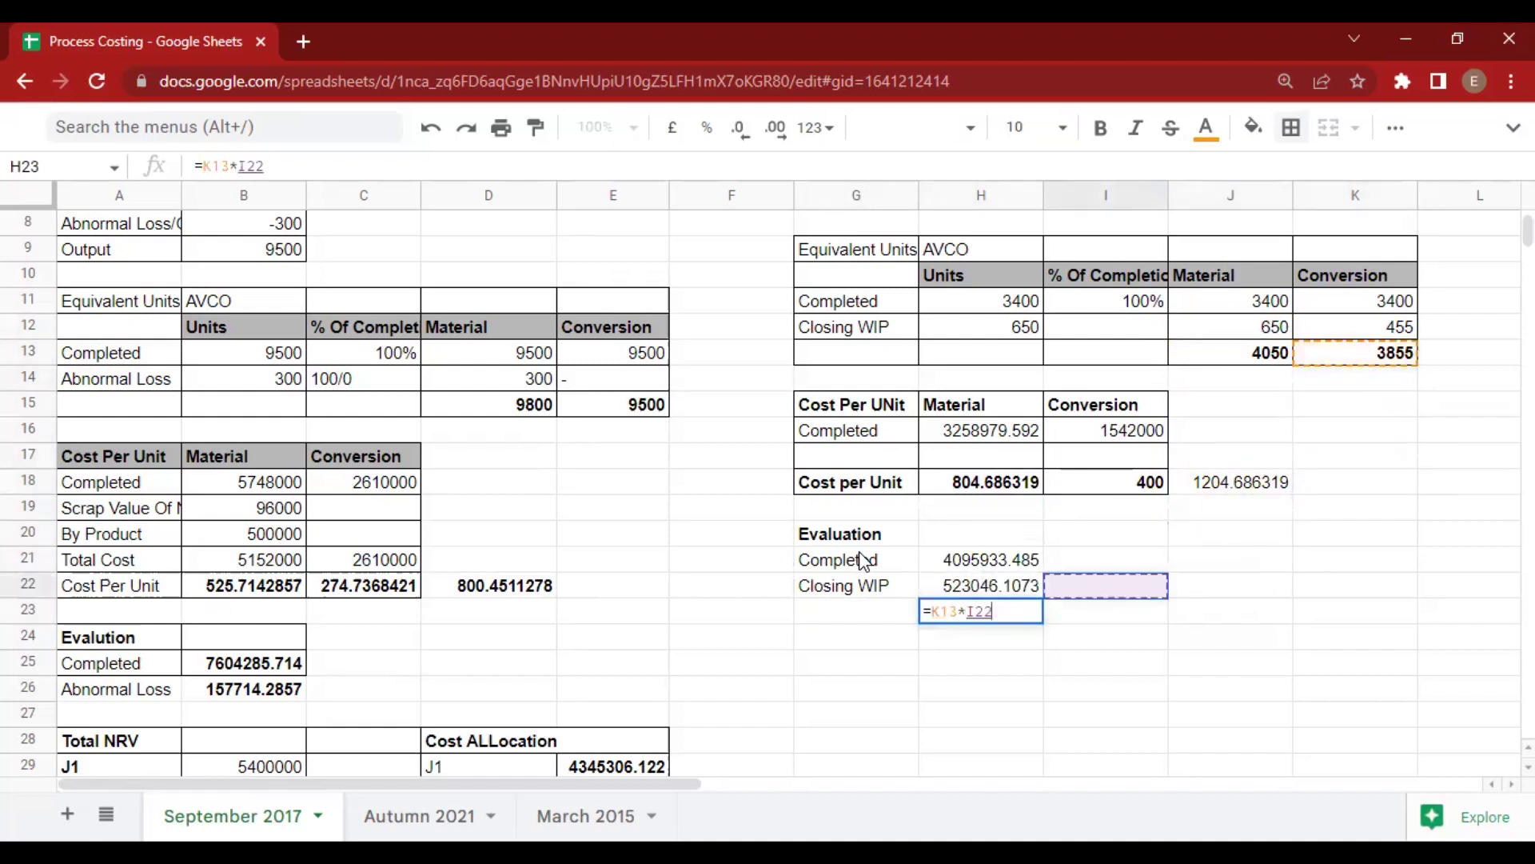
key(Return)
Carry the Completed value into the total column by entering =H21 in I21.
key(Up)
key(Up)
key(Right)
key(Up)
text(=)
key(Left)
key(Return)
Total the closing WIP portions in I23 with =SUM(H22:H23) and make the result bold.
key(Down)
text(=sum()
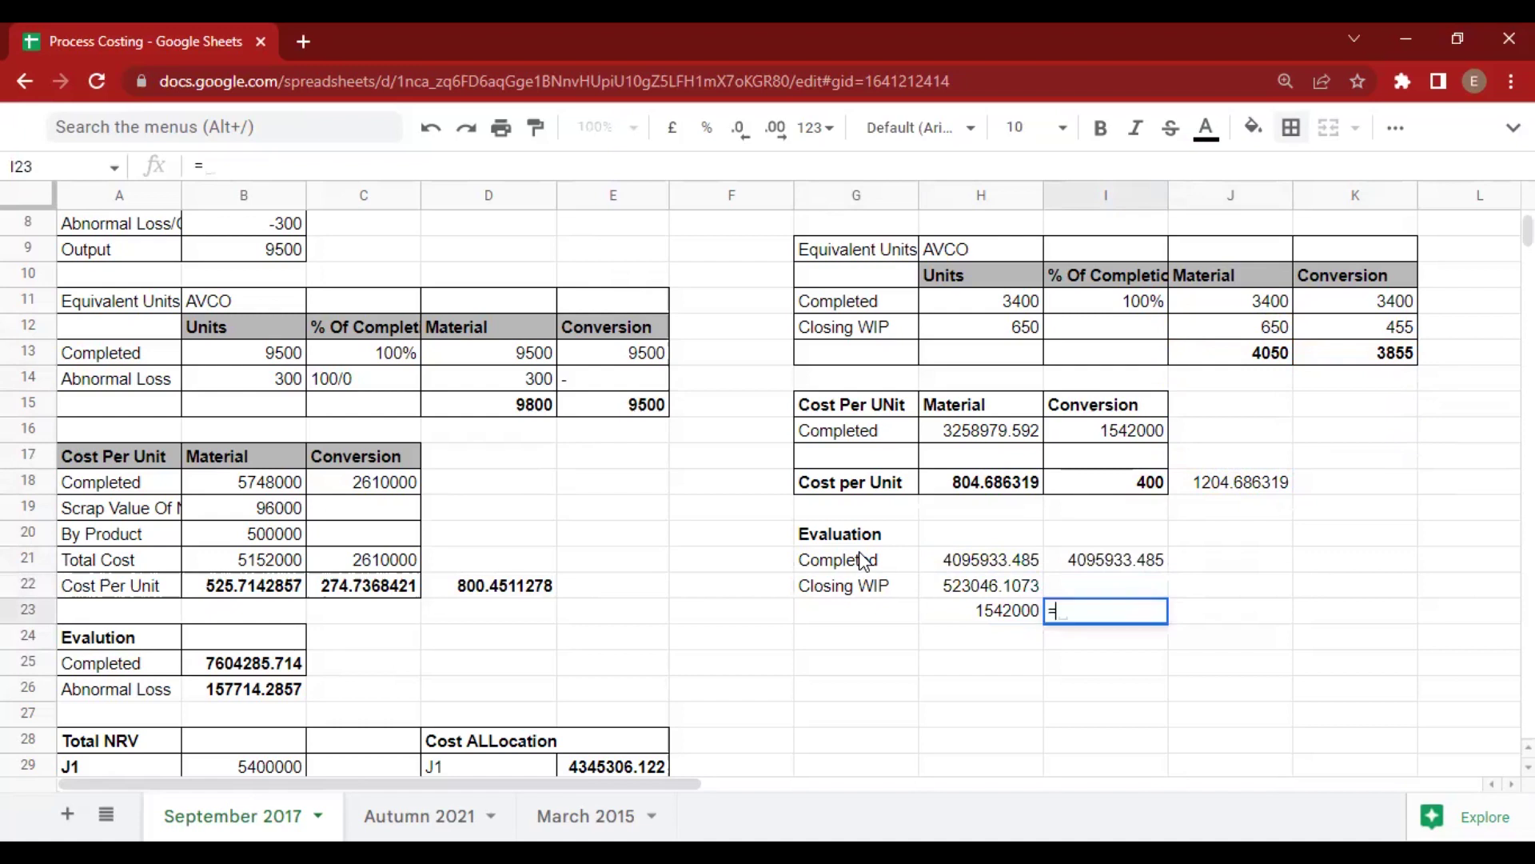
key(Left)
key(shift+Up)
key(Return)
key(Up)
key(ctrl+b)
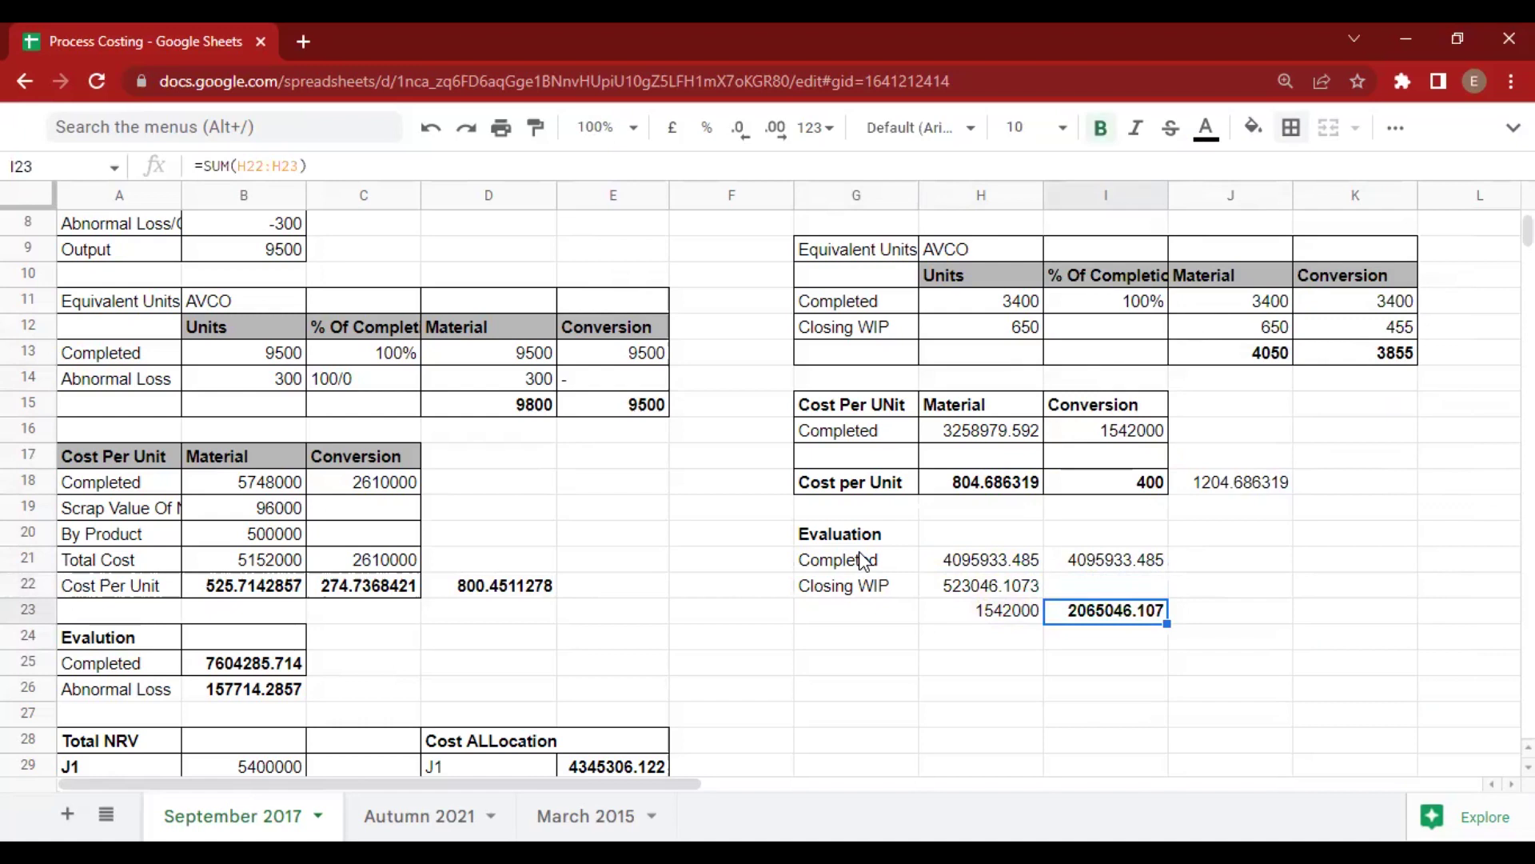
Apply all borders to the Evaluation table in G20:I23.
key(Left)
key(Left)
key(Up)
key(Up)
key(Up)
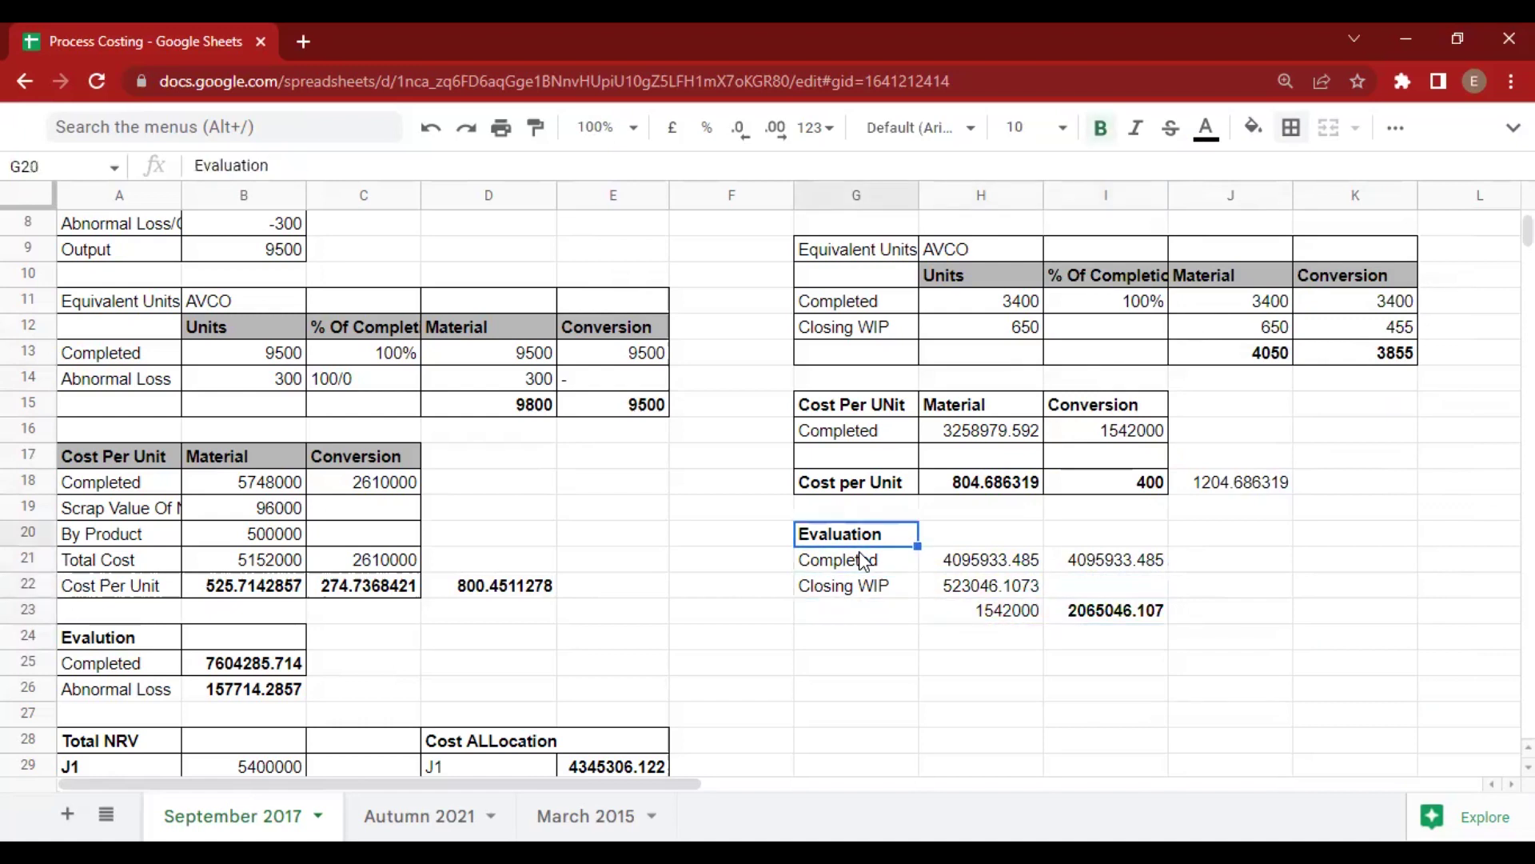
key(shift+Down)
key(shift+Down)
key(shift+Down)
key(shift+Right)
key(shift+Right)
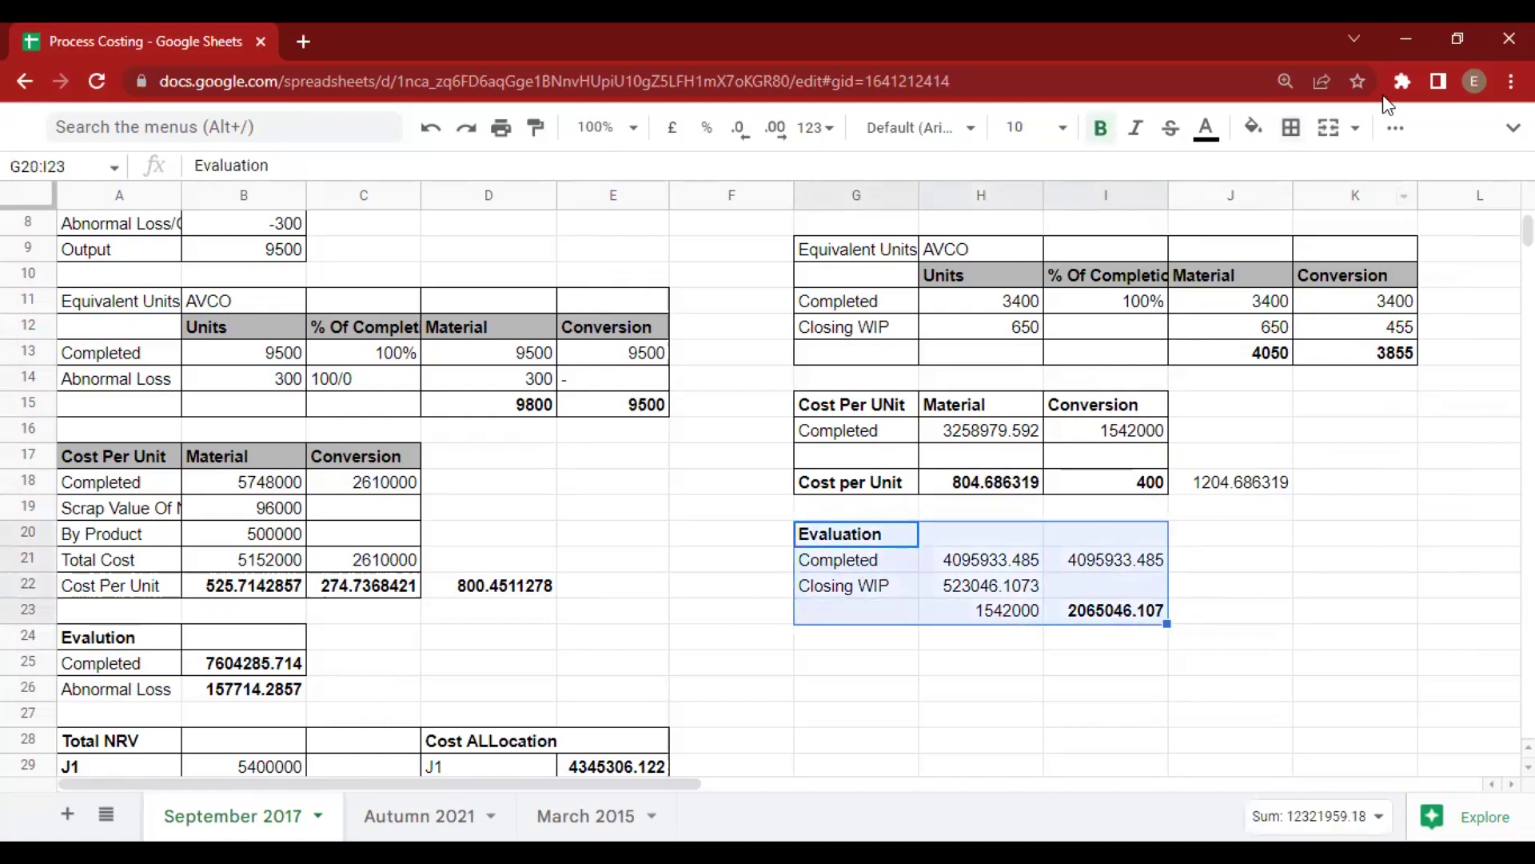
click(1291, 132)
click(1299, 182)
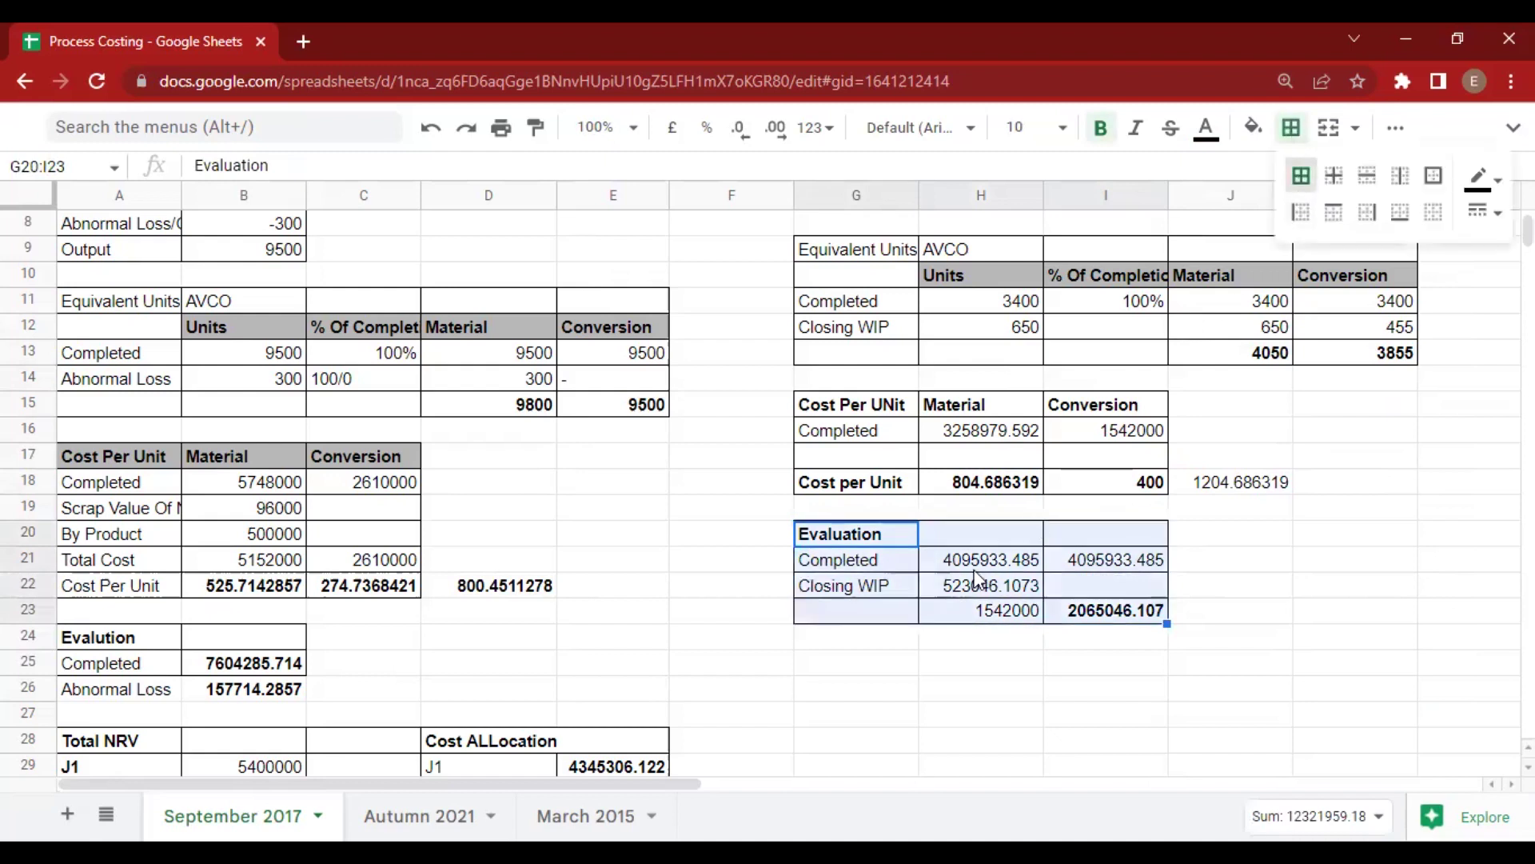
click(900, 631)
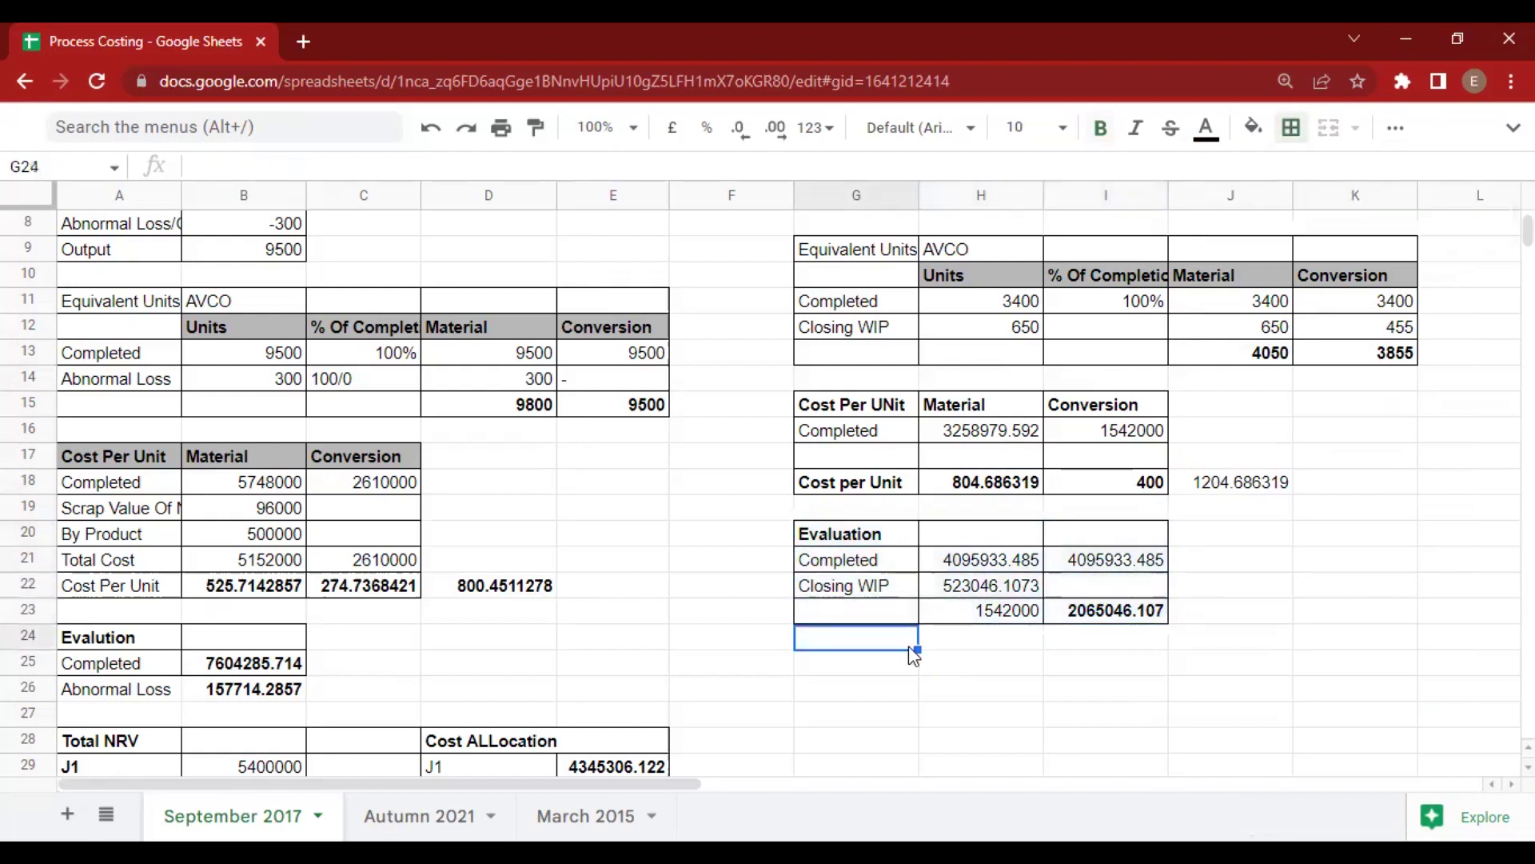
Check the question's requirements, return to the spreadsheet and add a bold COS heading in G25.
key(alt+Tab)
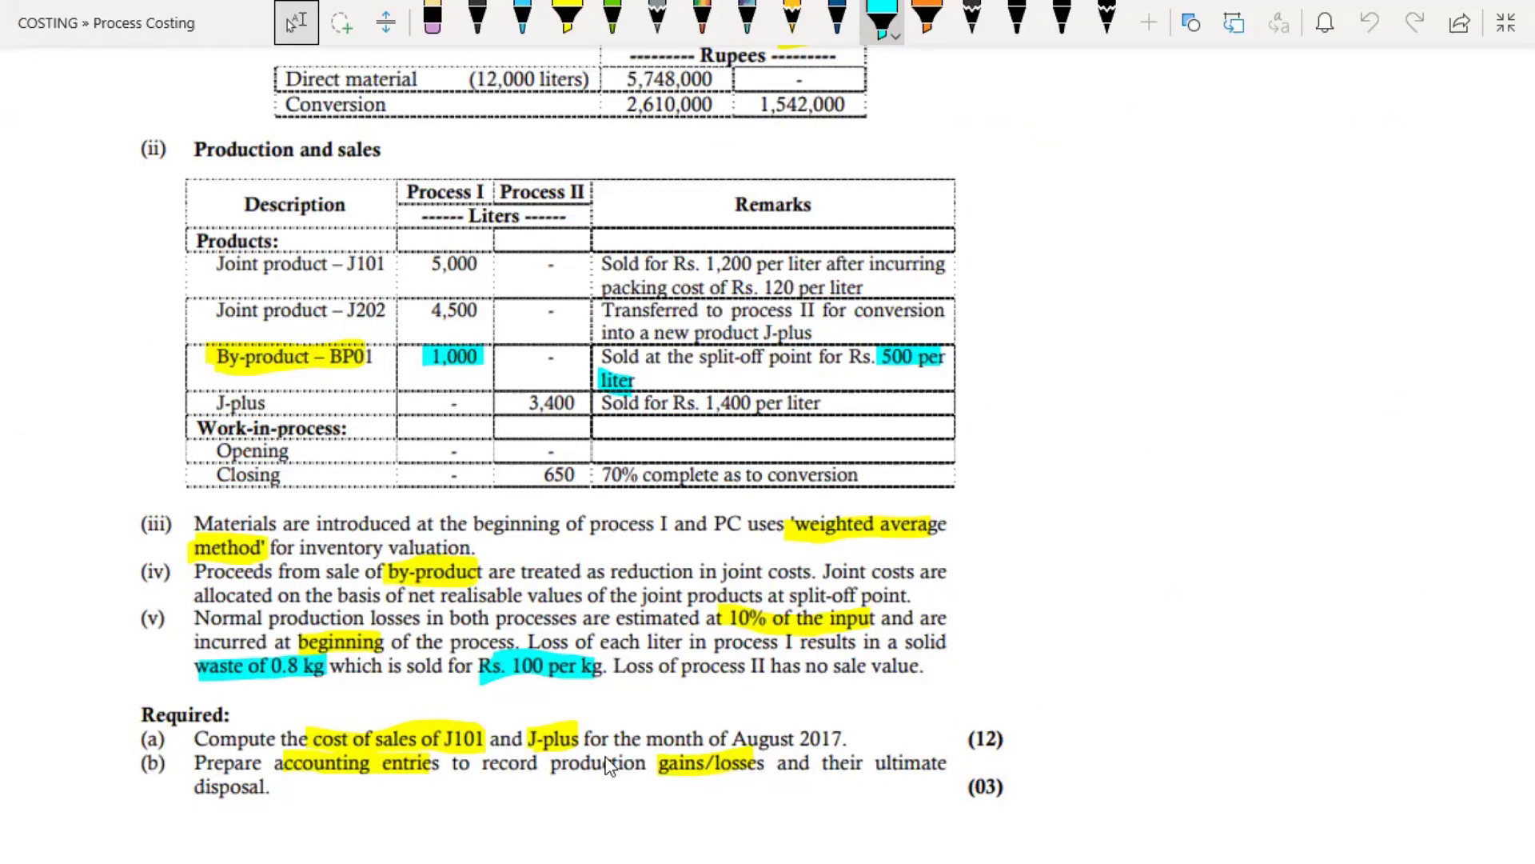
key(alt+Tab)
text(COS)
key(Return)
key(Up)
key(ctrl+b)
key(Down)
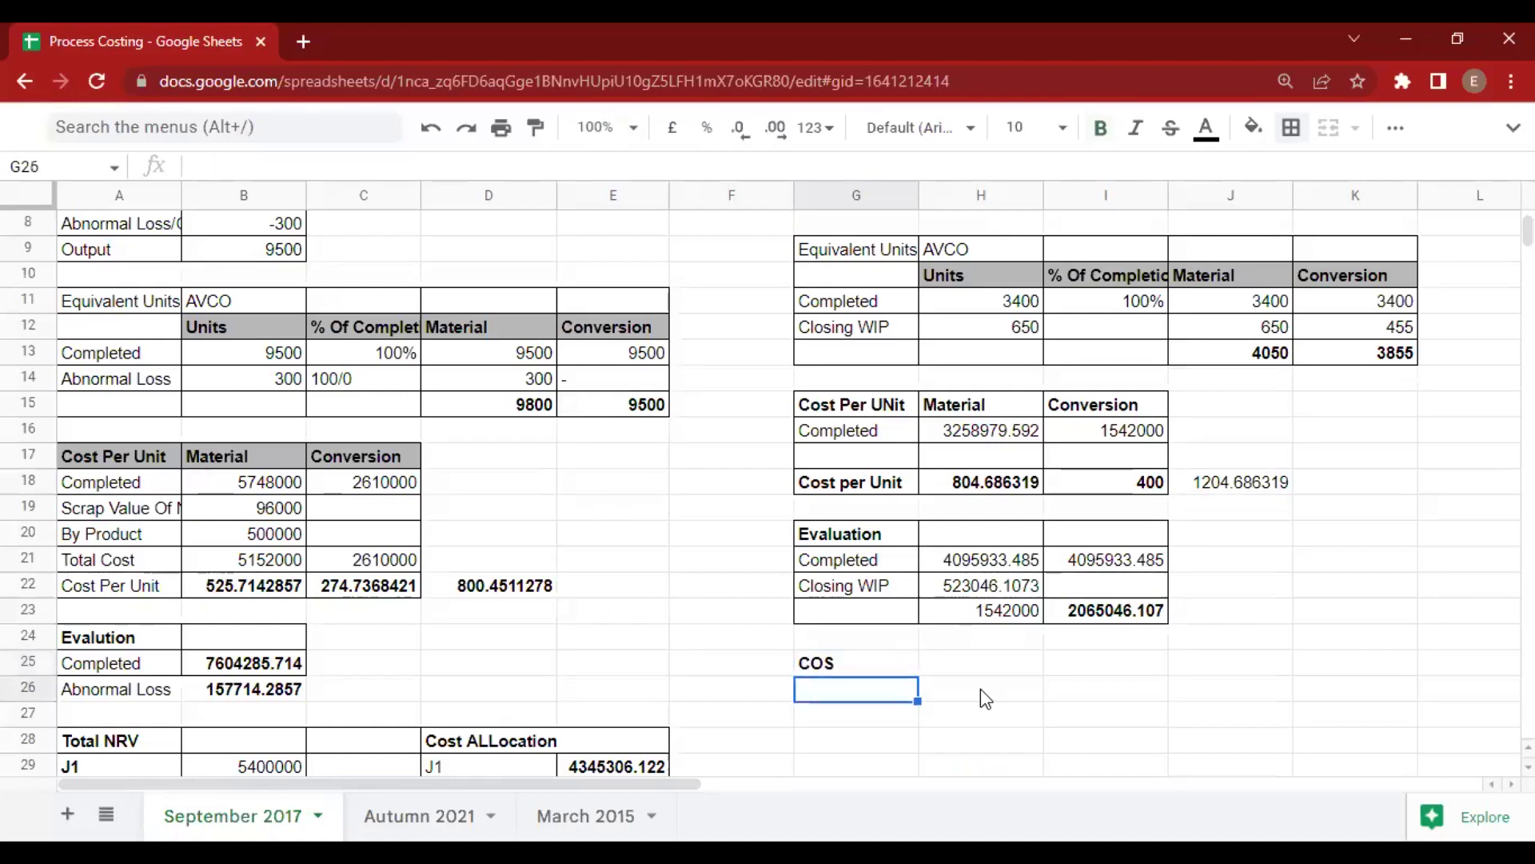
Add a J1 row in G26 and bring its allocated joint cost into H26 with =E29.
text(J1)
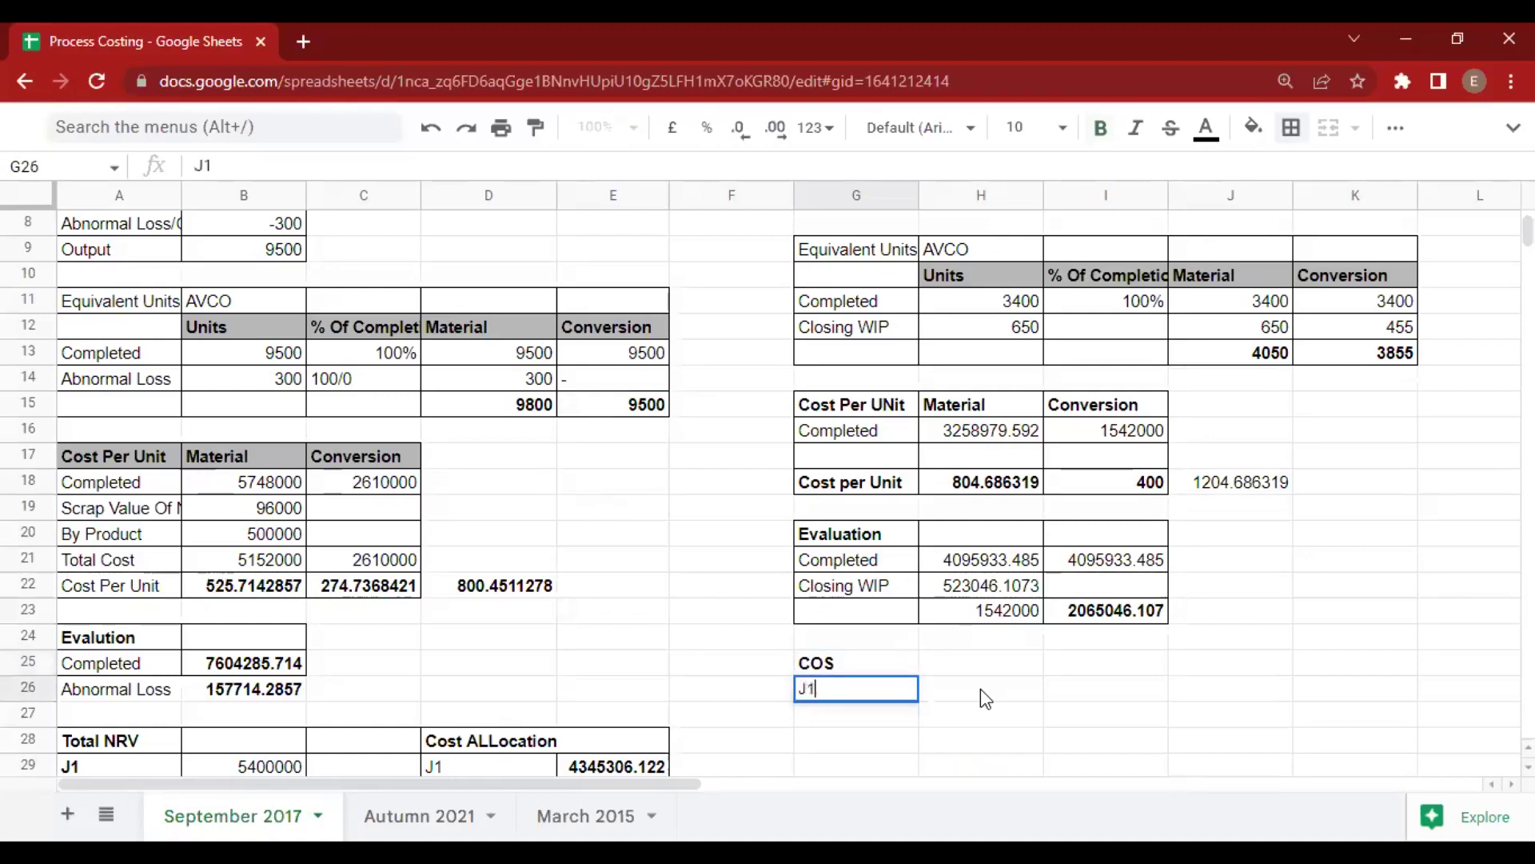
key(Tab)
text(=)
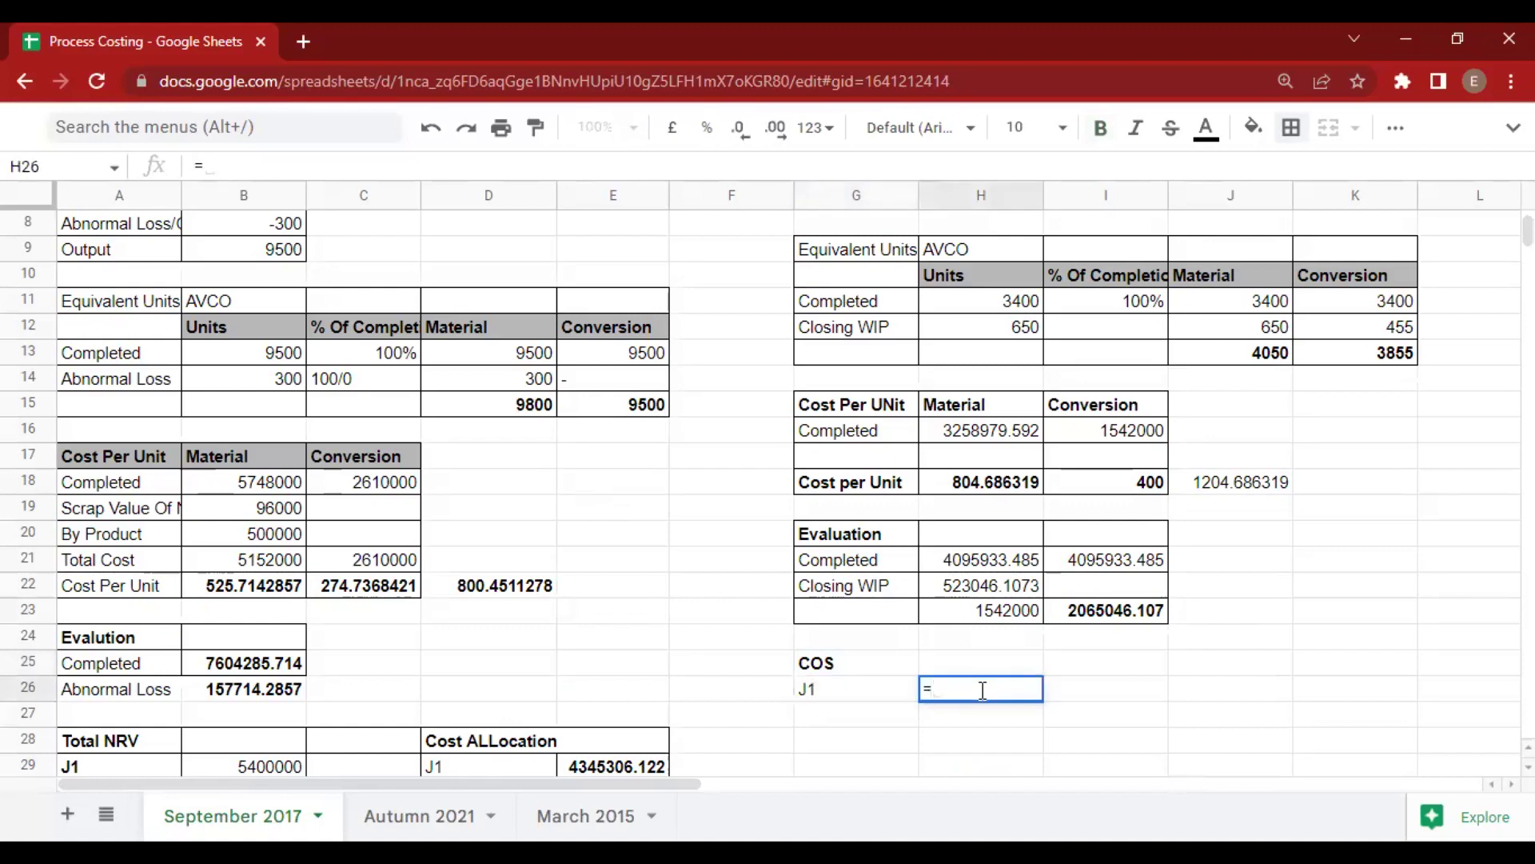
key(Left)
key(Left)
key(Down)
key(Left)
key(Down)
key(Down)
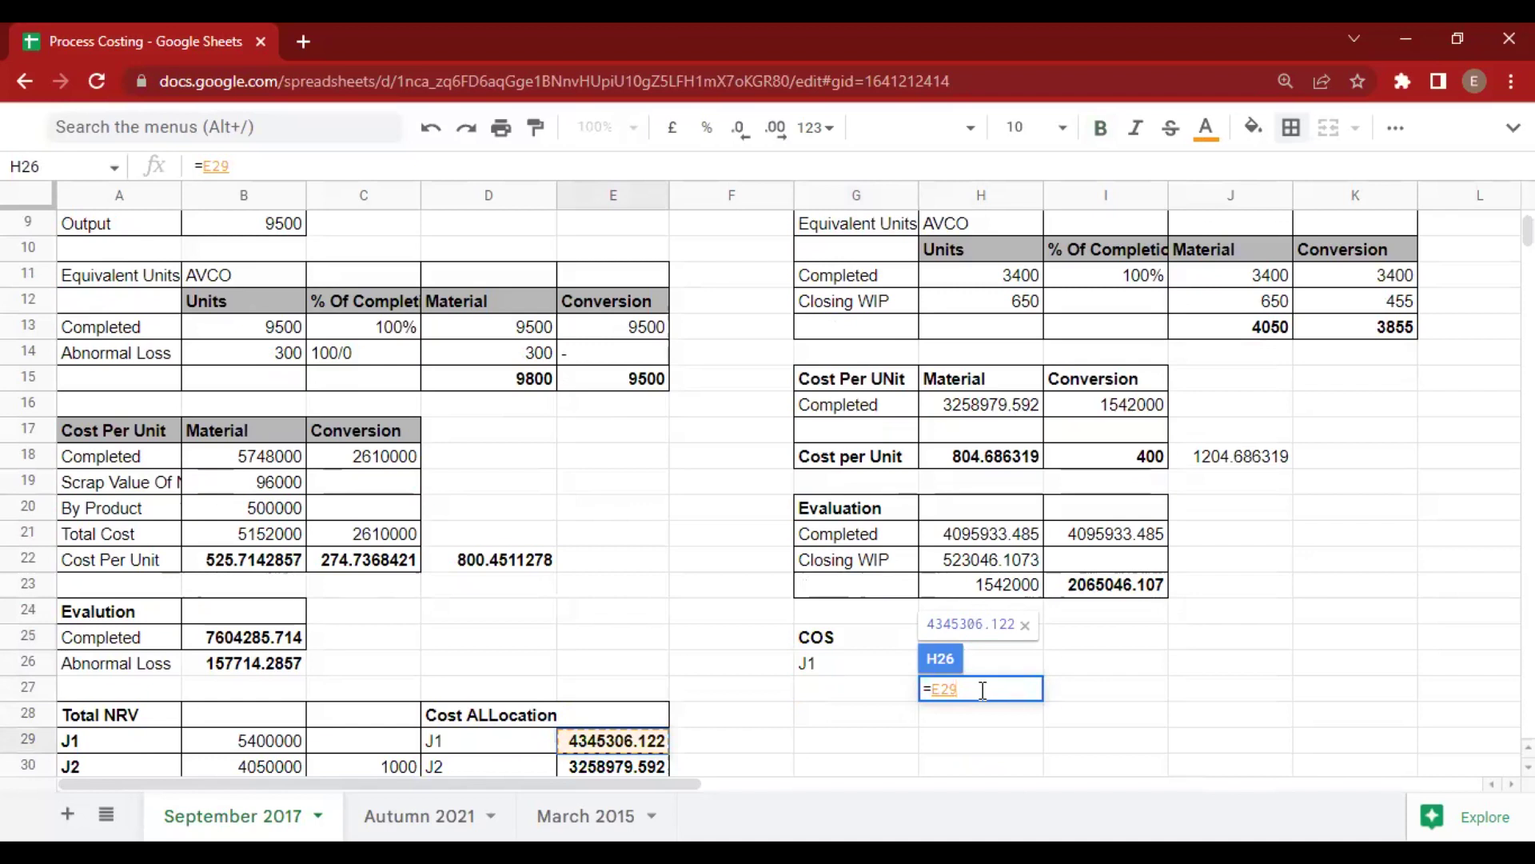
key(Return)
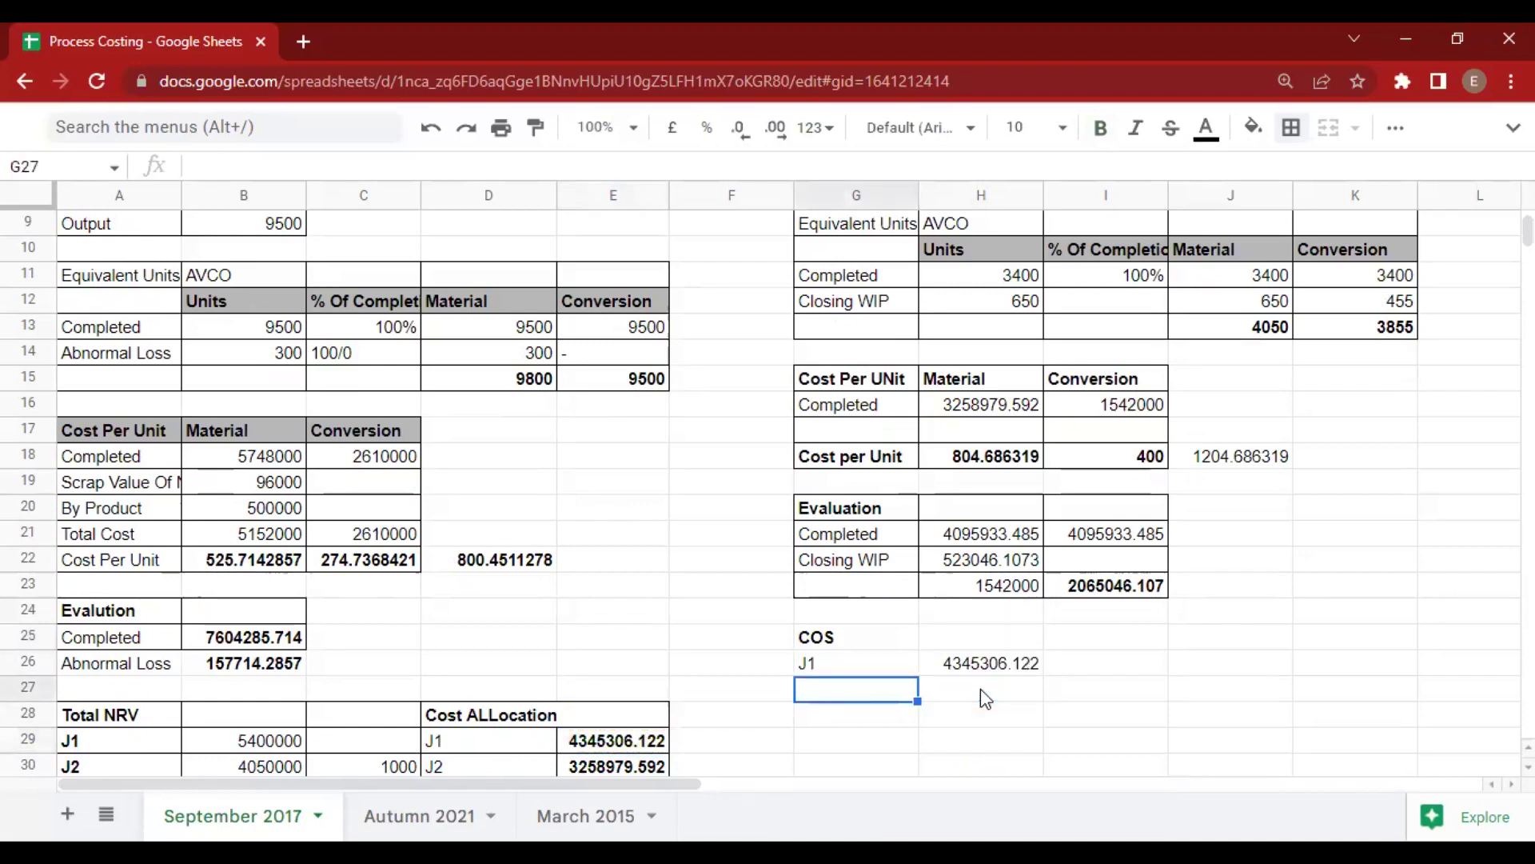
Check J101's packing cost in the question and add a Packgaing row in row 27 with =5000*120 in H27.
key(alt+Tab)
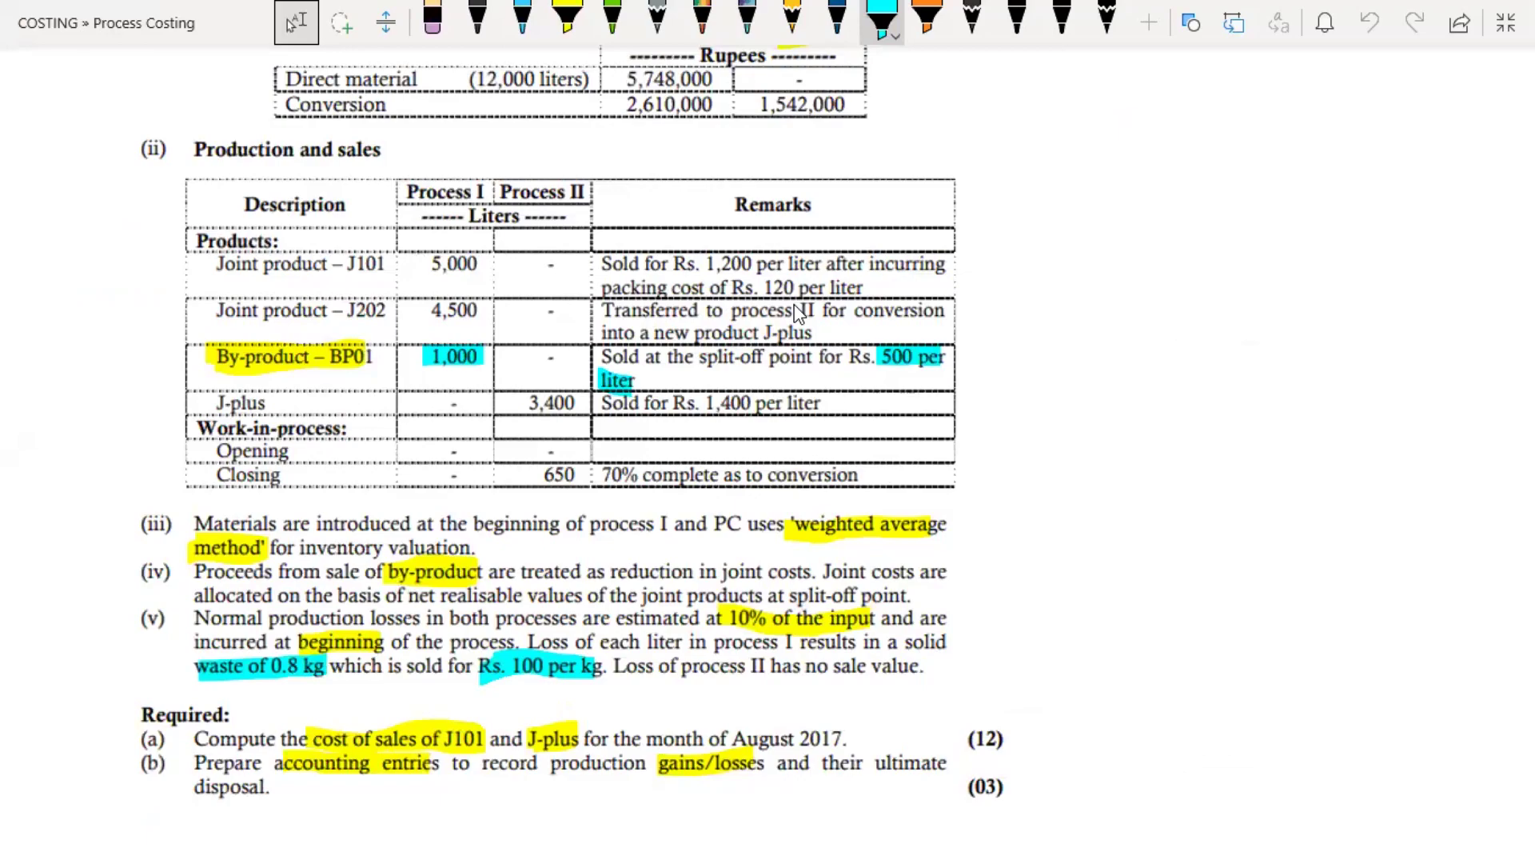
key(alt+Tab)
text(Packgaing)
key(Tab)
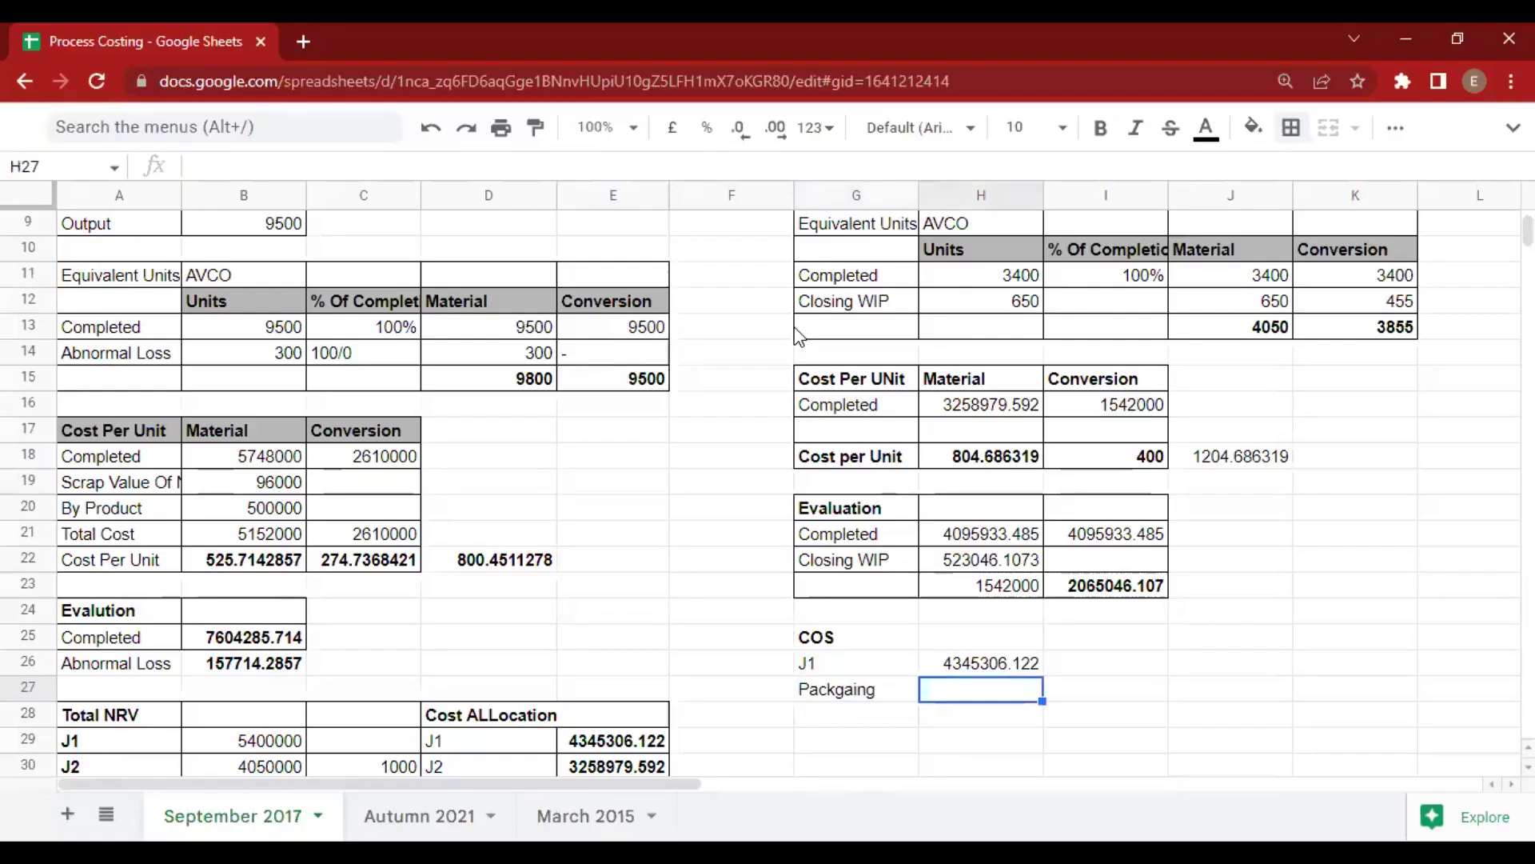
text(=5000*120)
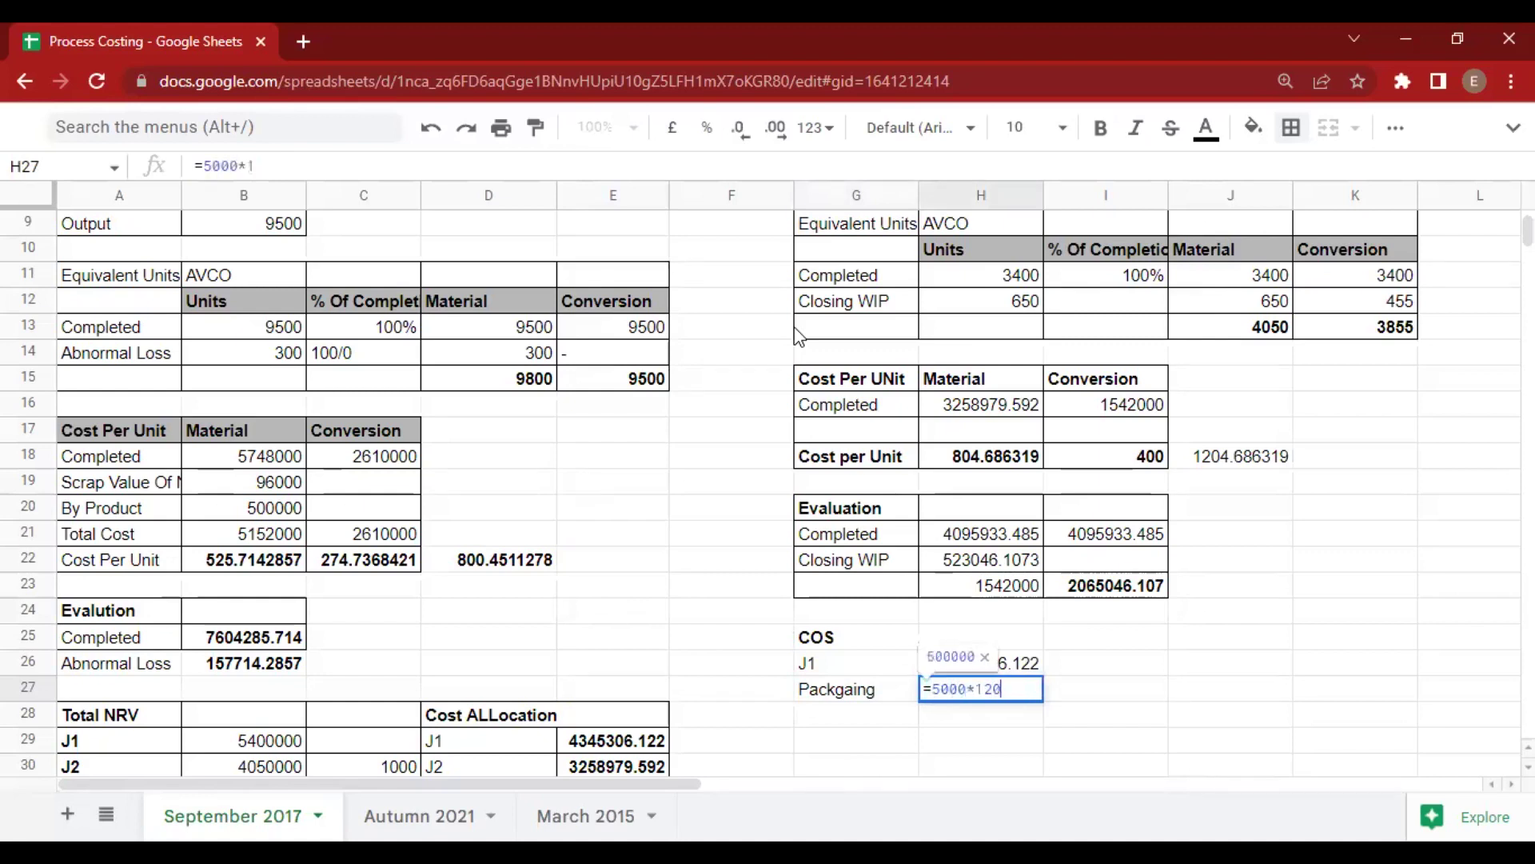
key(Return)
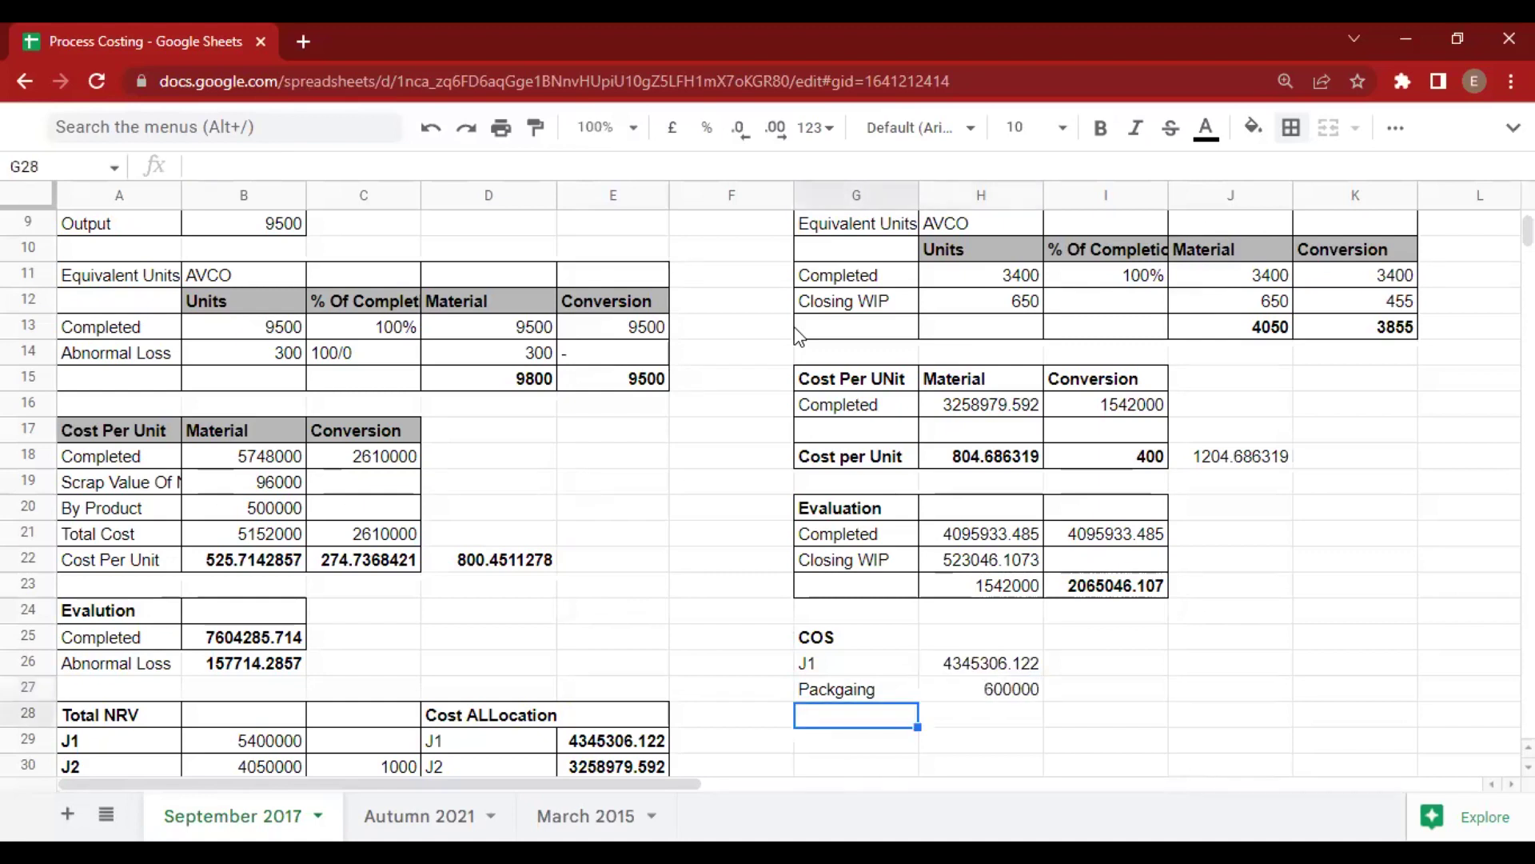
Total J1's cost of sales in I27 with =SUM(H26:H27).
key(Right)
key(Right)
key(Up)
text(=SUM()
key(Left)
key(shift+Up)
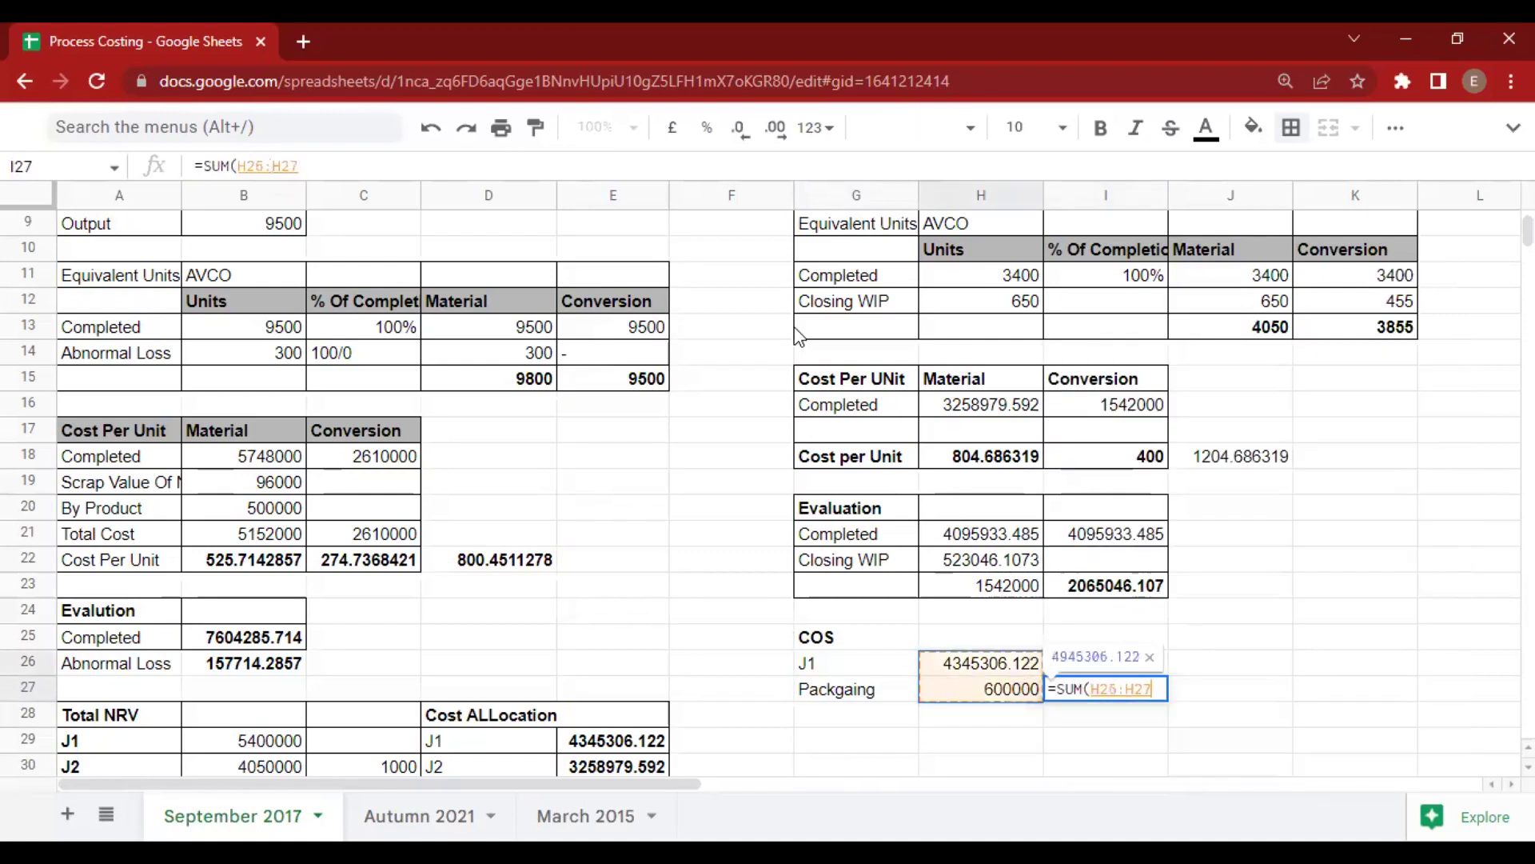
key(shift+Return)
Add a J2 row in G29 and reference the Process II completed value in H29 with =I21.
key(Down)
key(Down)
key(Left)
key(Down)
key(Left)
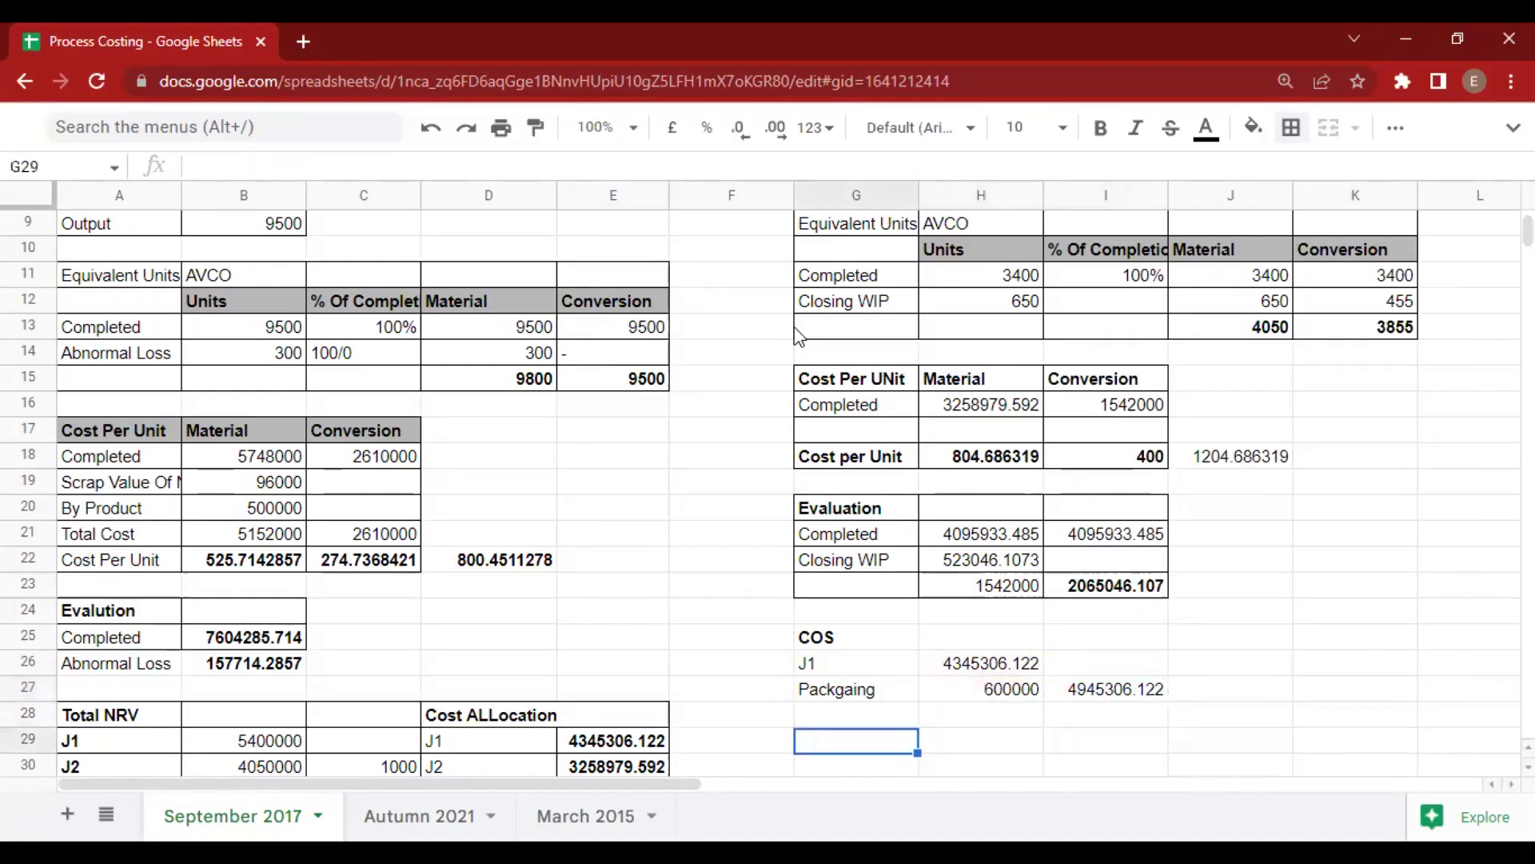
text(J2)
key(Tab)
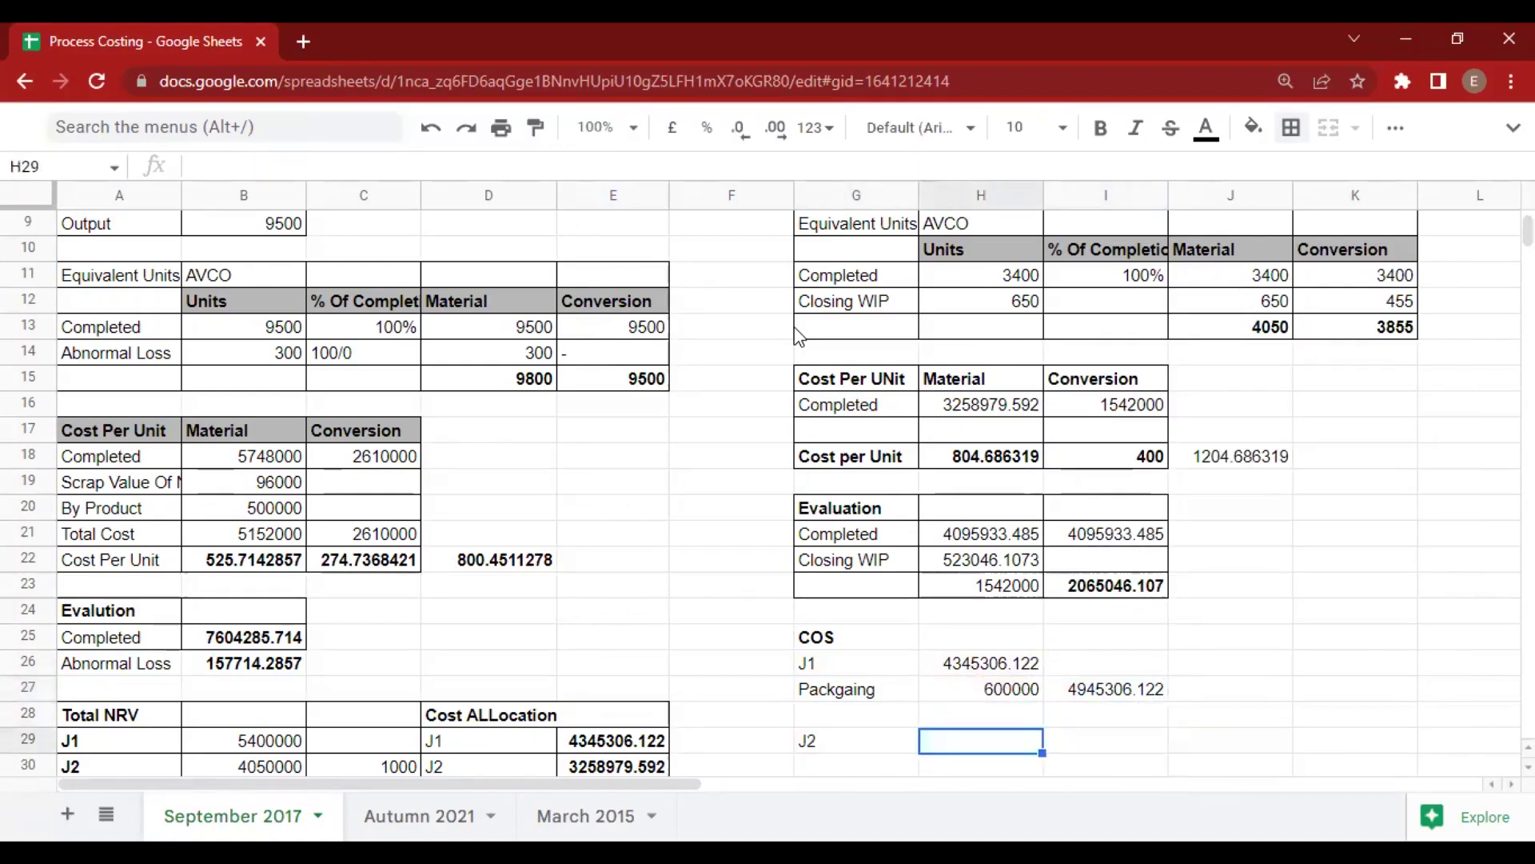
text(=)
key(Up)
key(Up)
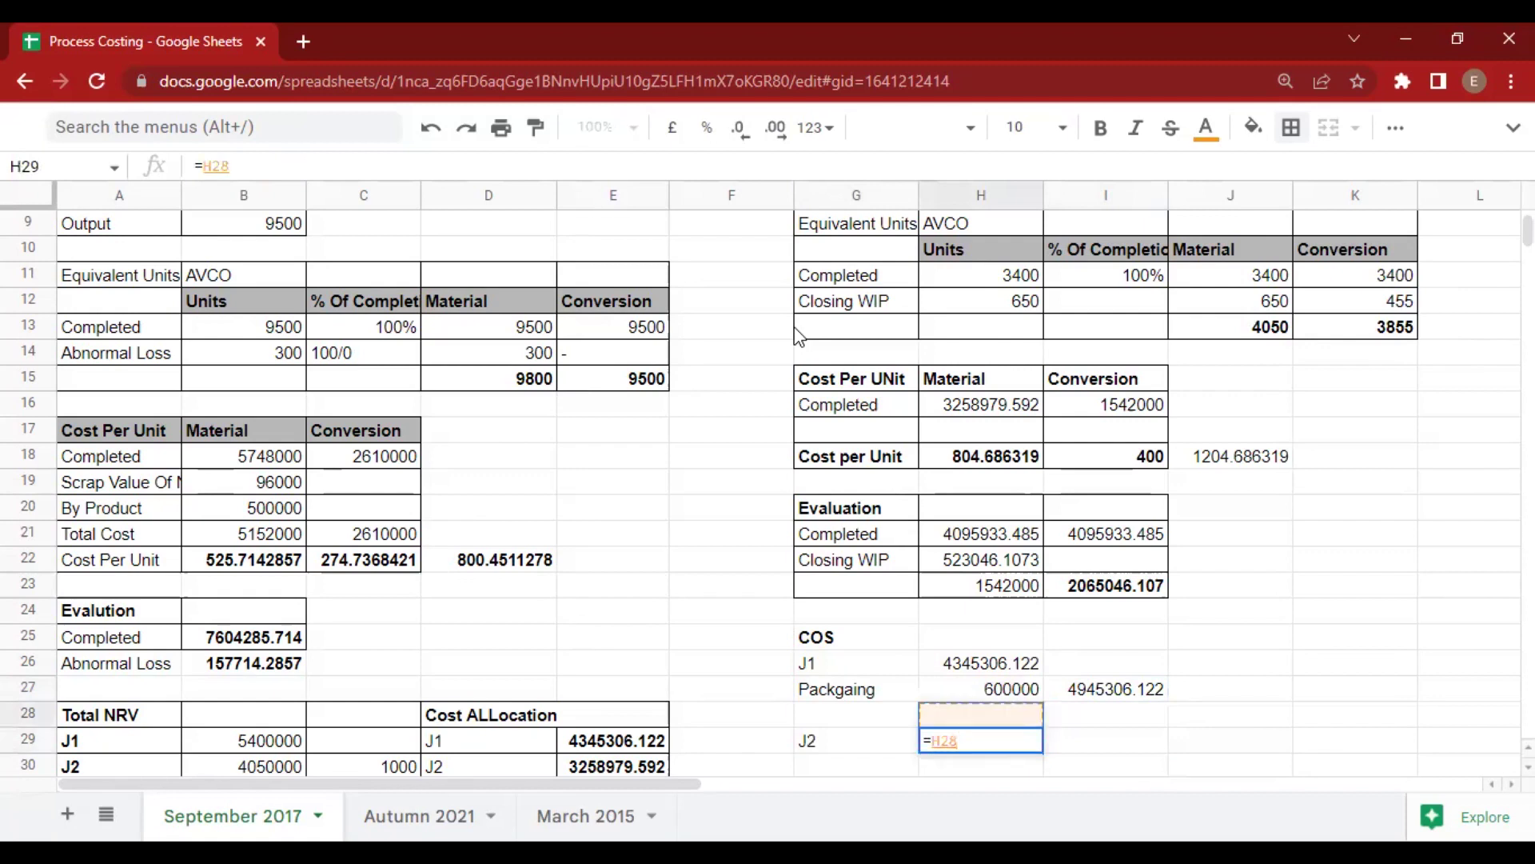
key(Up)
key(Up)
key(Up)
key(Right)
key(Up)
key(Up)
key(Up)
key(Up)
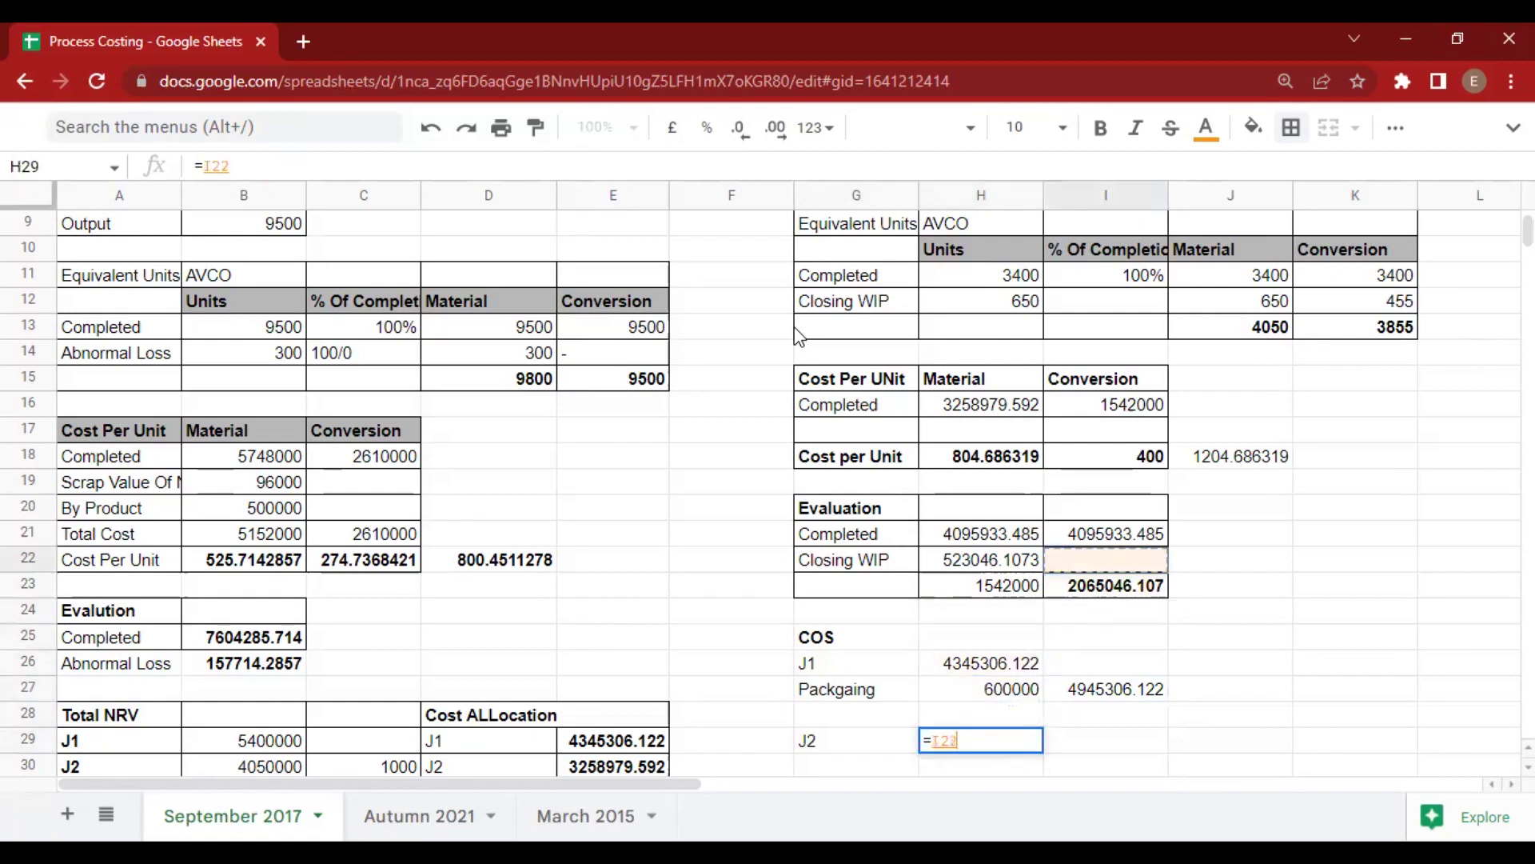
key(Down)
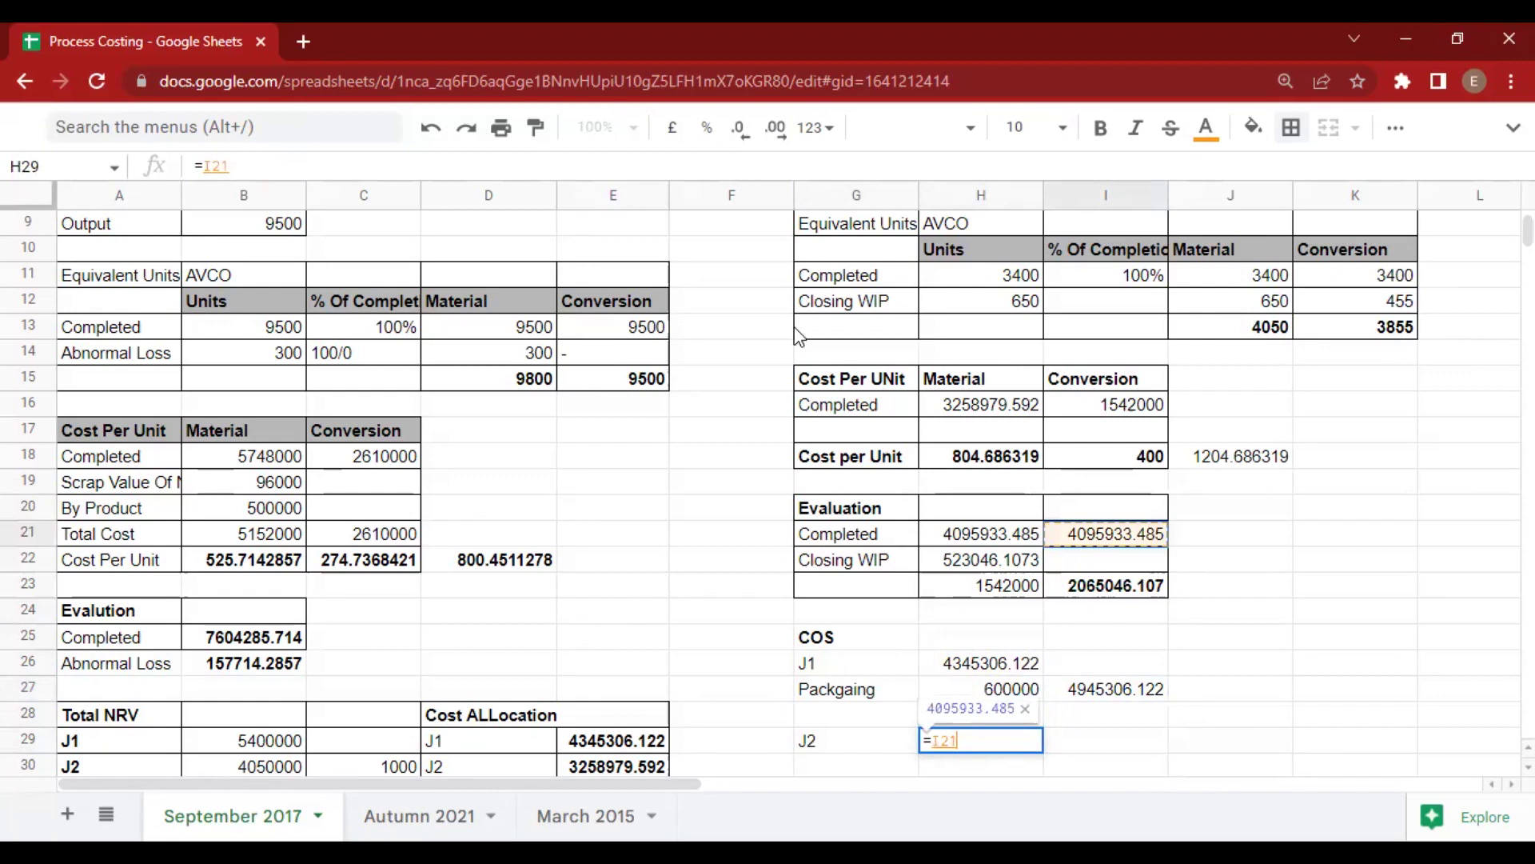
key(Return)
key(Up)
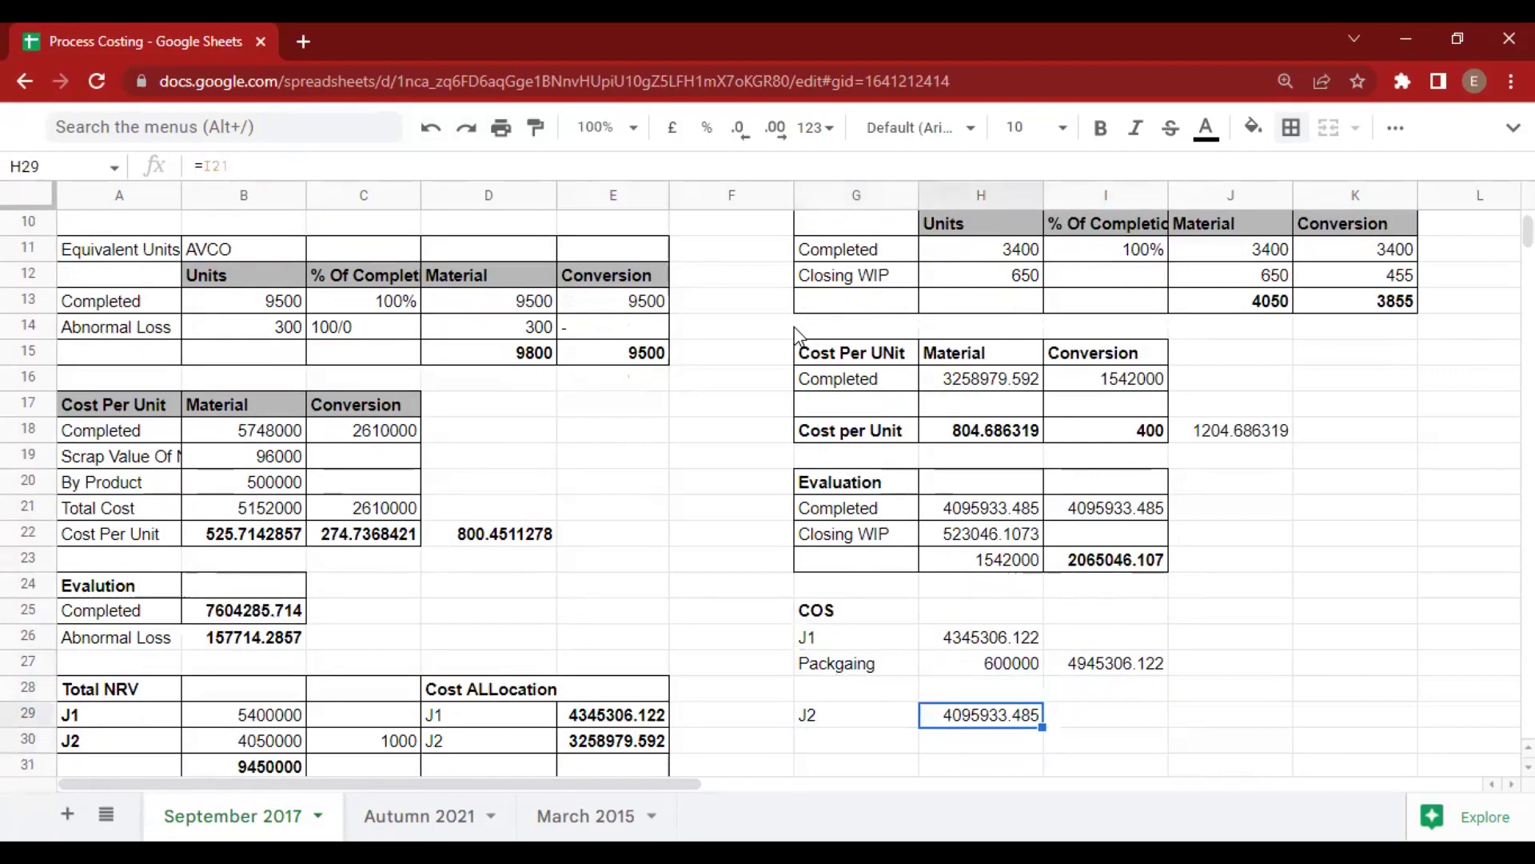
Make the J2 cost in H29 and the J1 total in I27 bold.
key(ctrl+b)
key(Right)
key(Up)
key(Up)
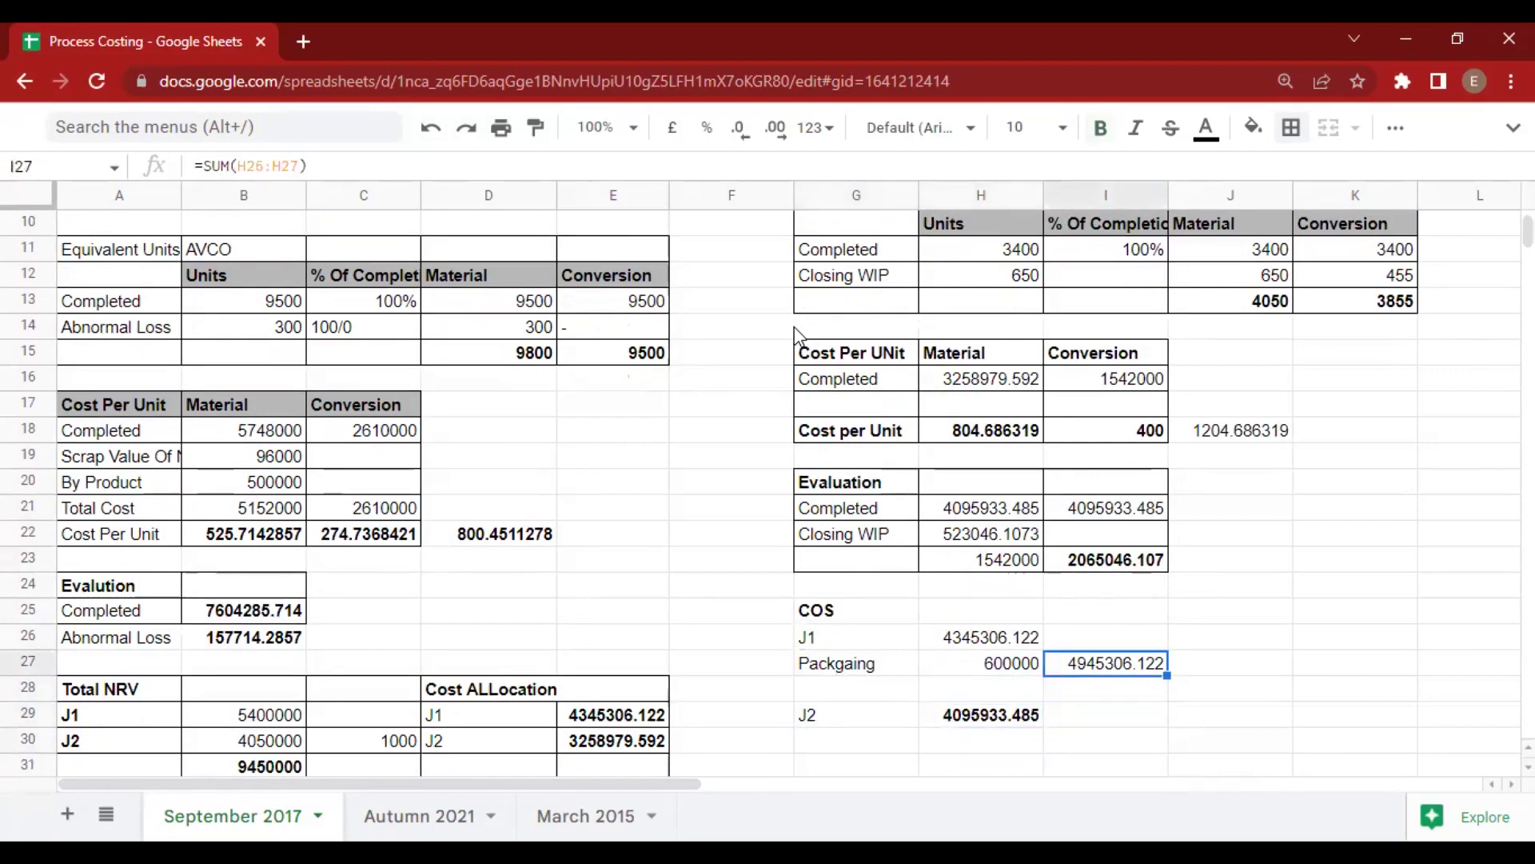
key(ctrl+b)
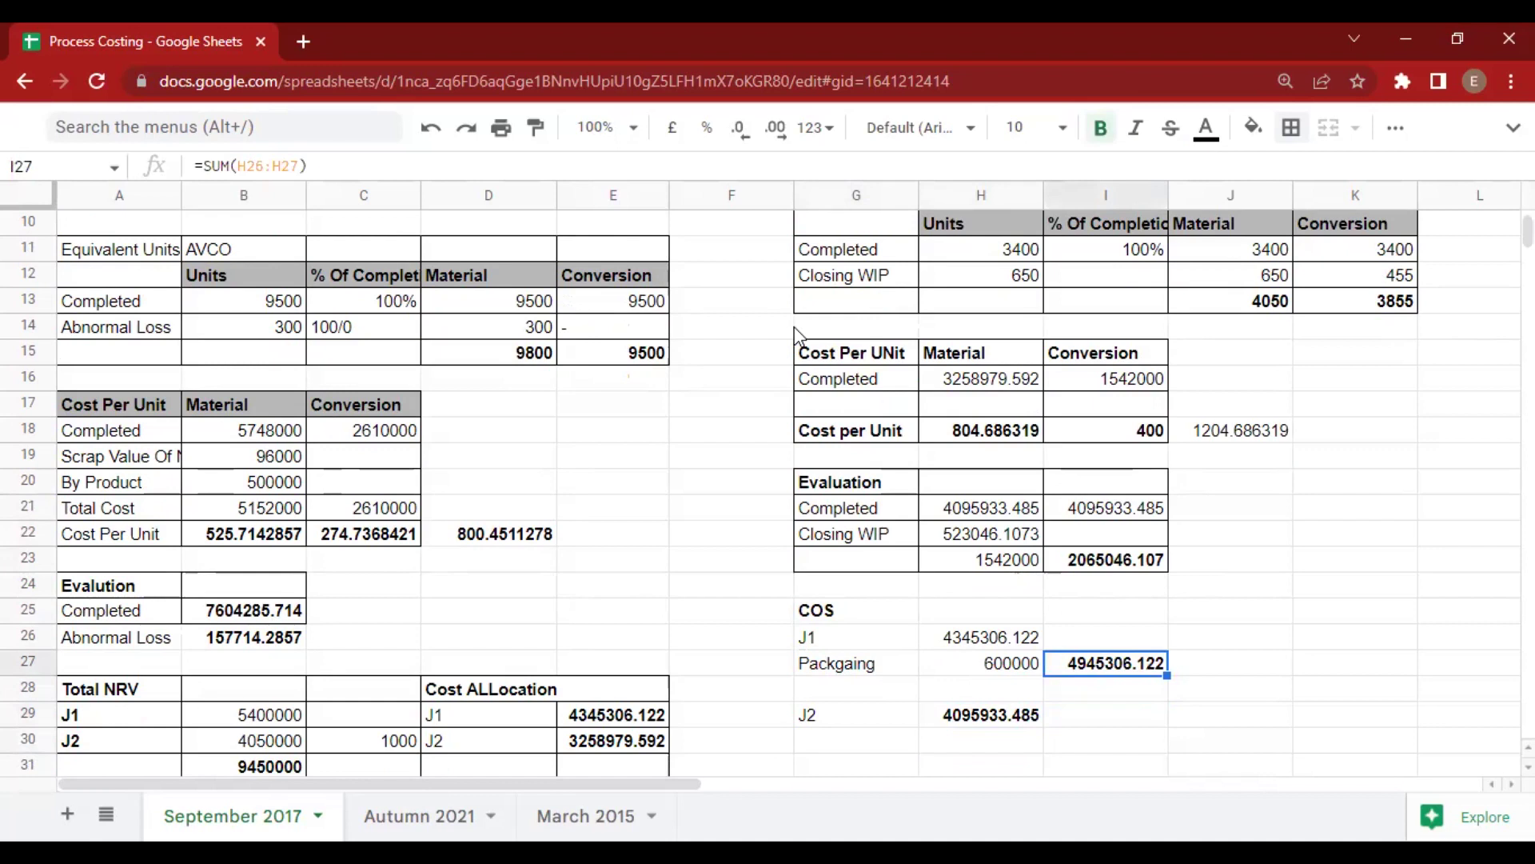
Apply all borders to the COS table in G25:I29.
drag(817, 612, 1075, 702)
click(902, 661)
drag(888, 616, 1107, 720)
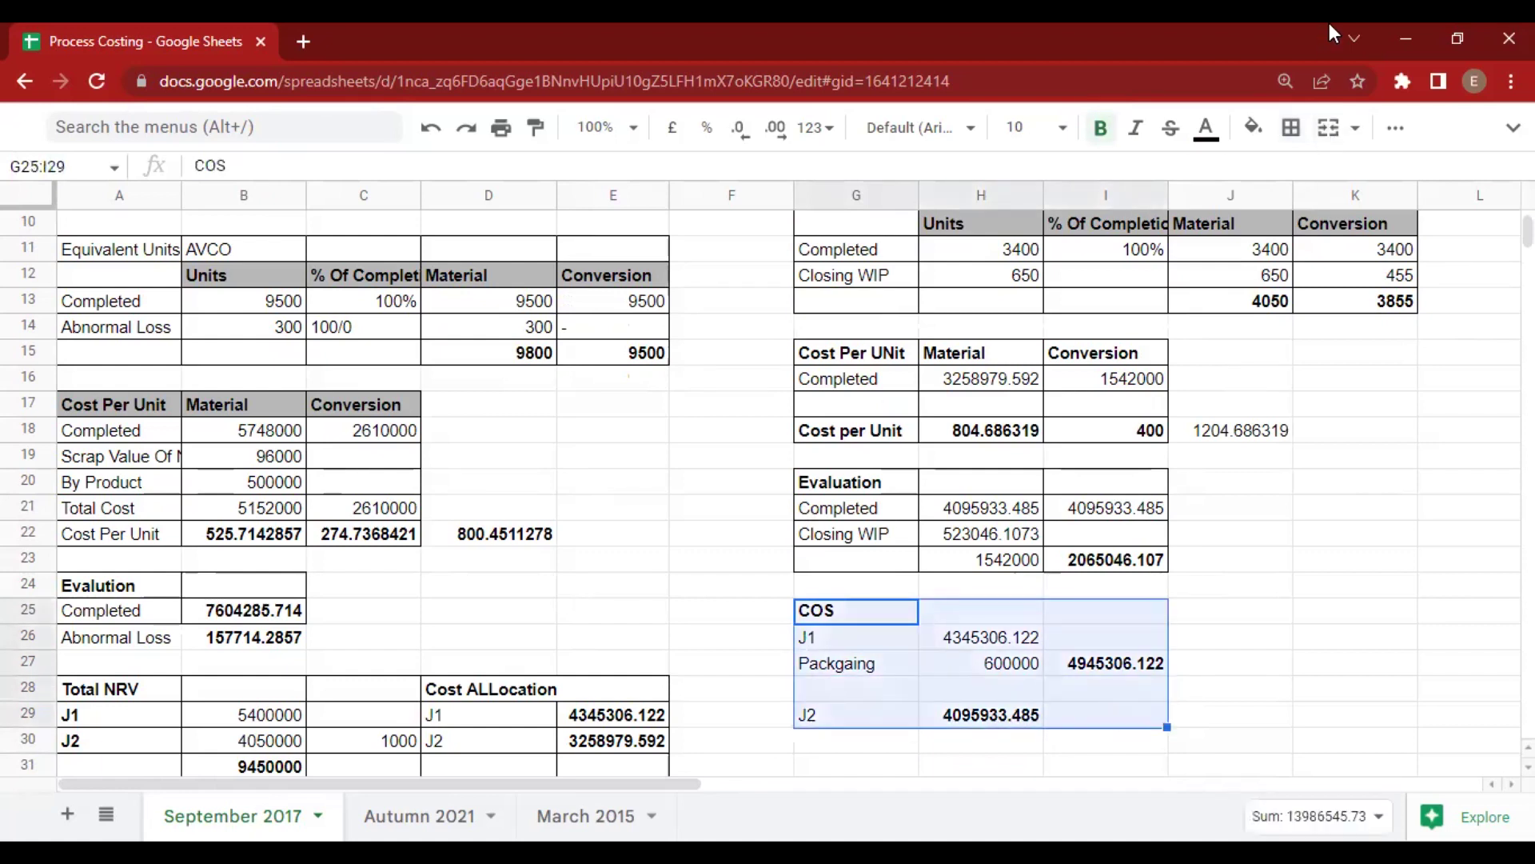
click(1291, 128)
click(1297, 179)
click(1264, 617)
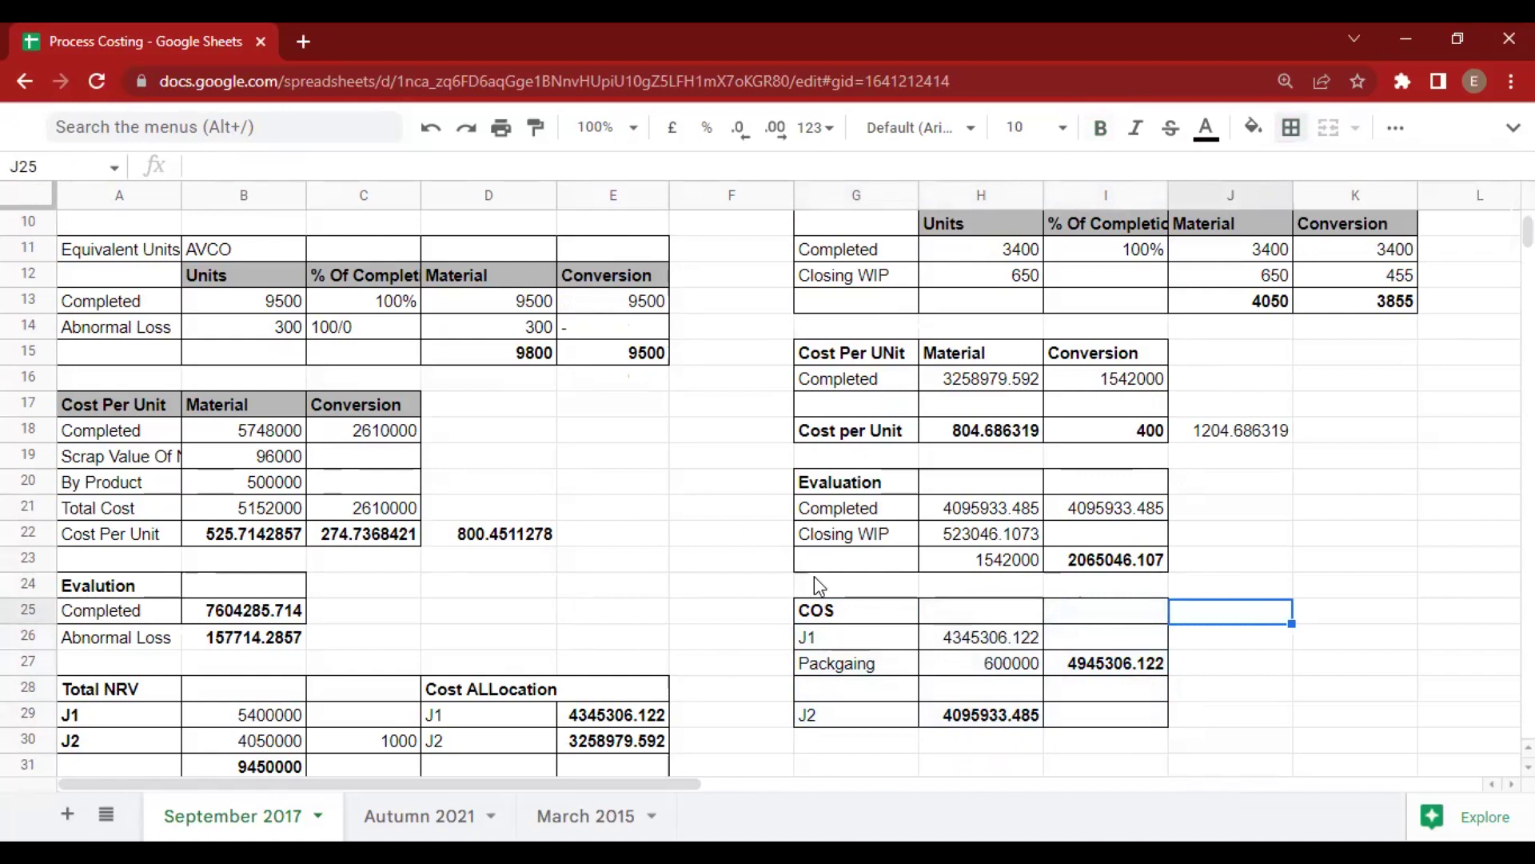
Fill the COS heading in G25 and the Evaluation heading in G20 with grey.
click(836, 610)
click(1253, 127)
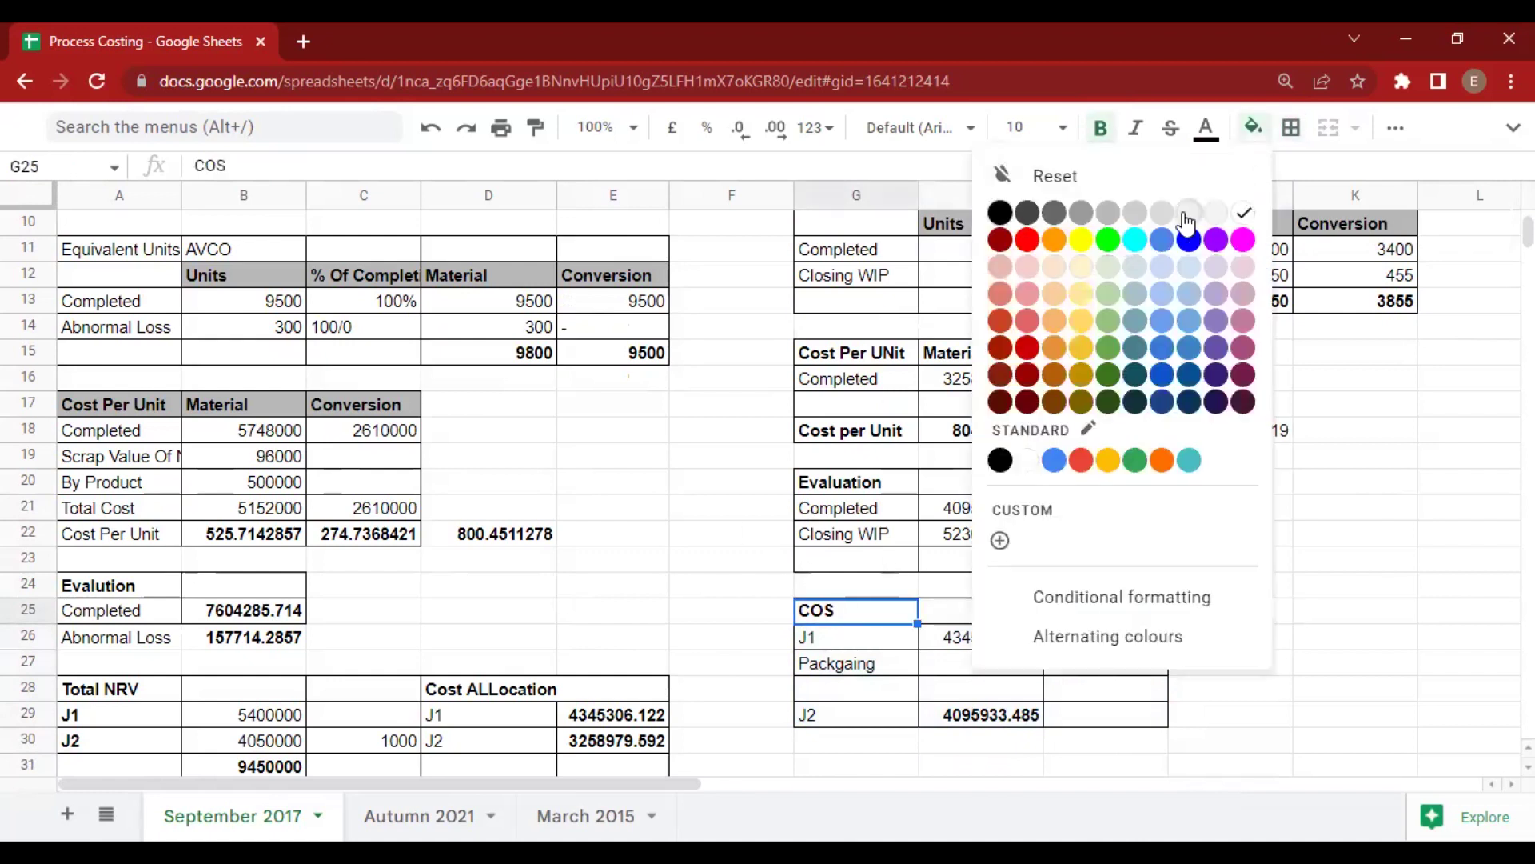
click(1152, 210)
click(890, 478)
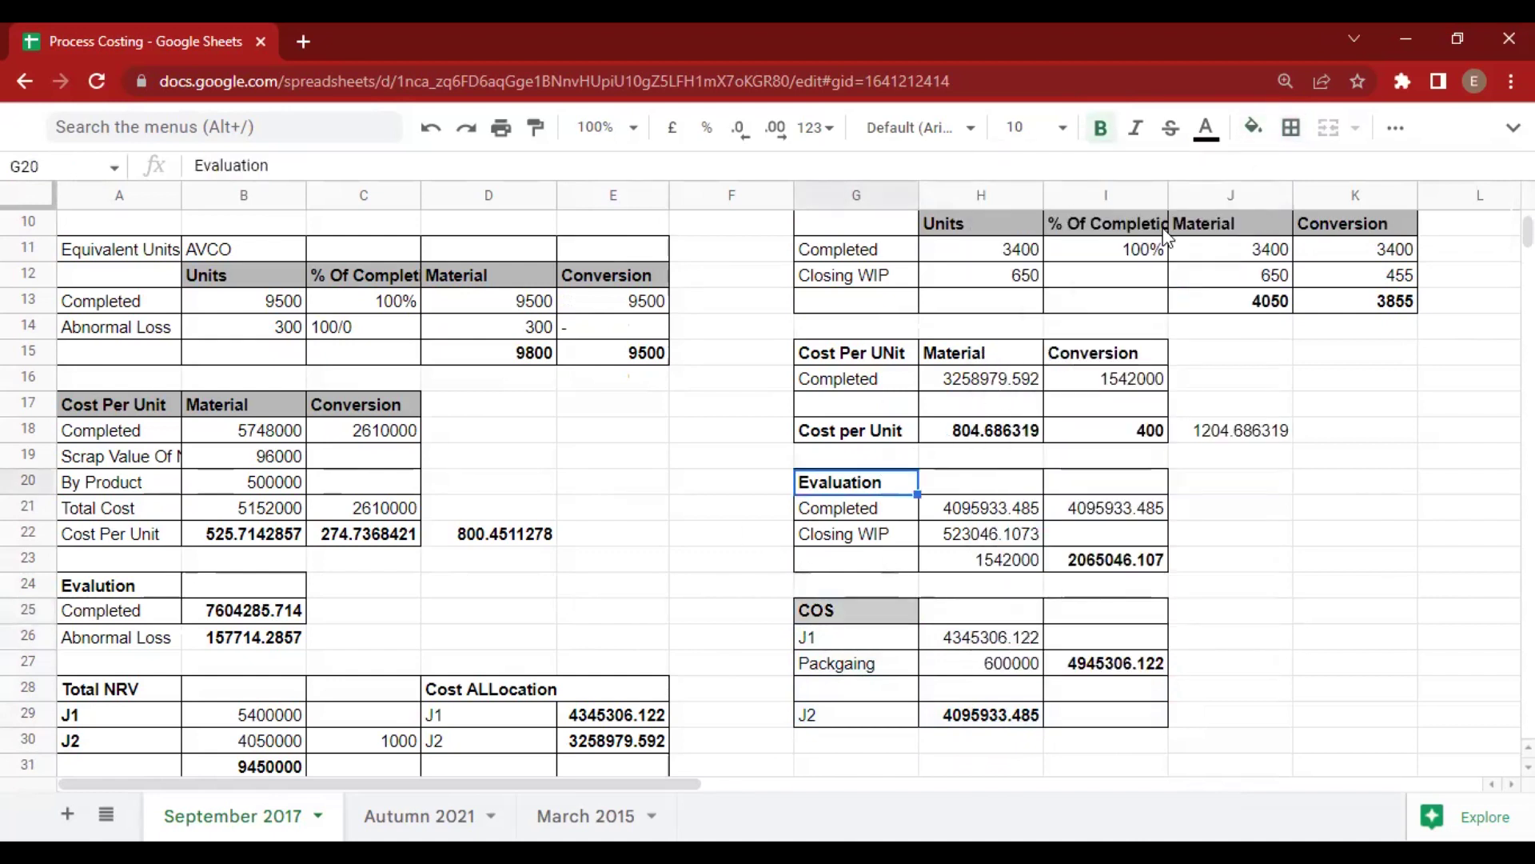
click(1268, 133)
click(1162, 212)
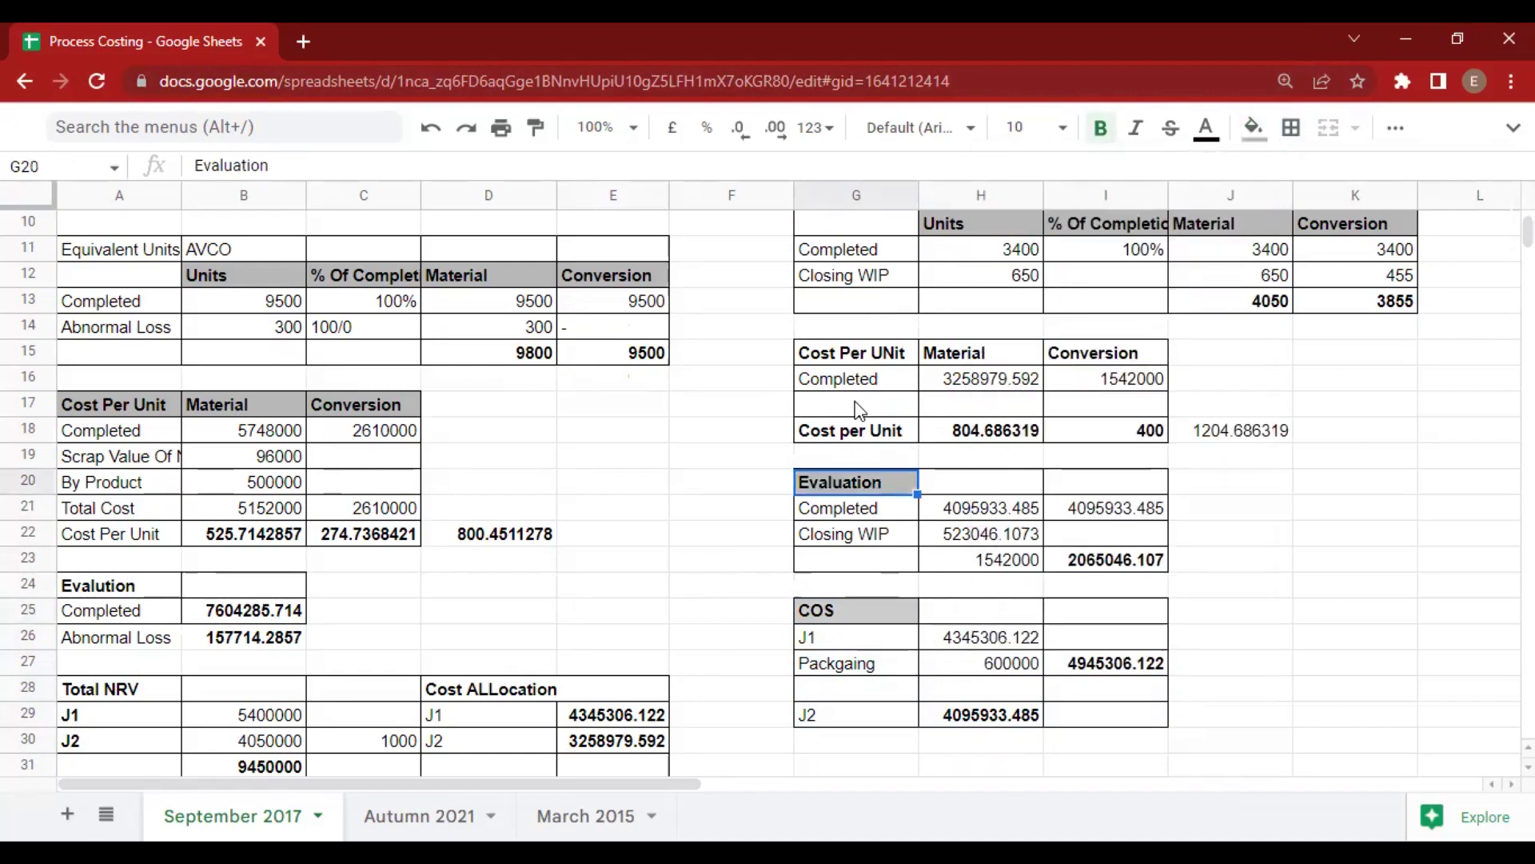
Fill the Cost Per Unit header row G15:I15 with grey.
click(856, 359)
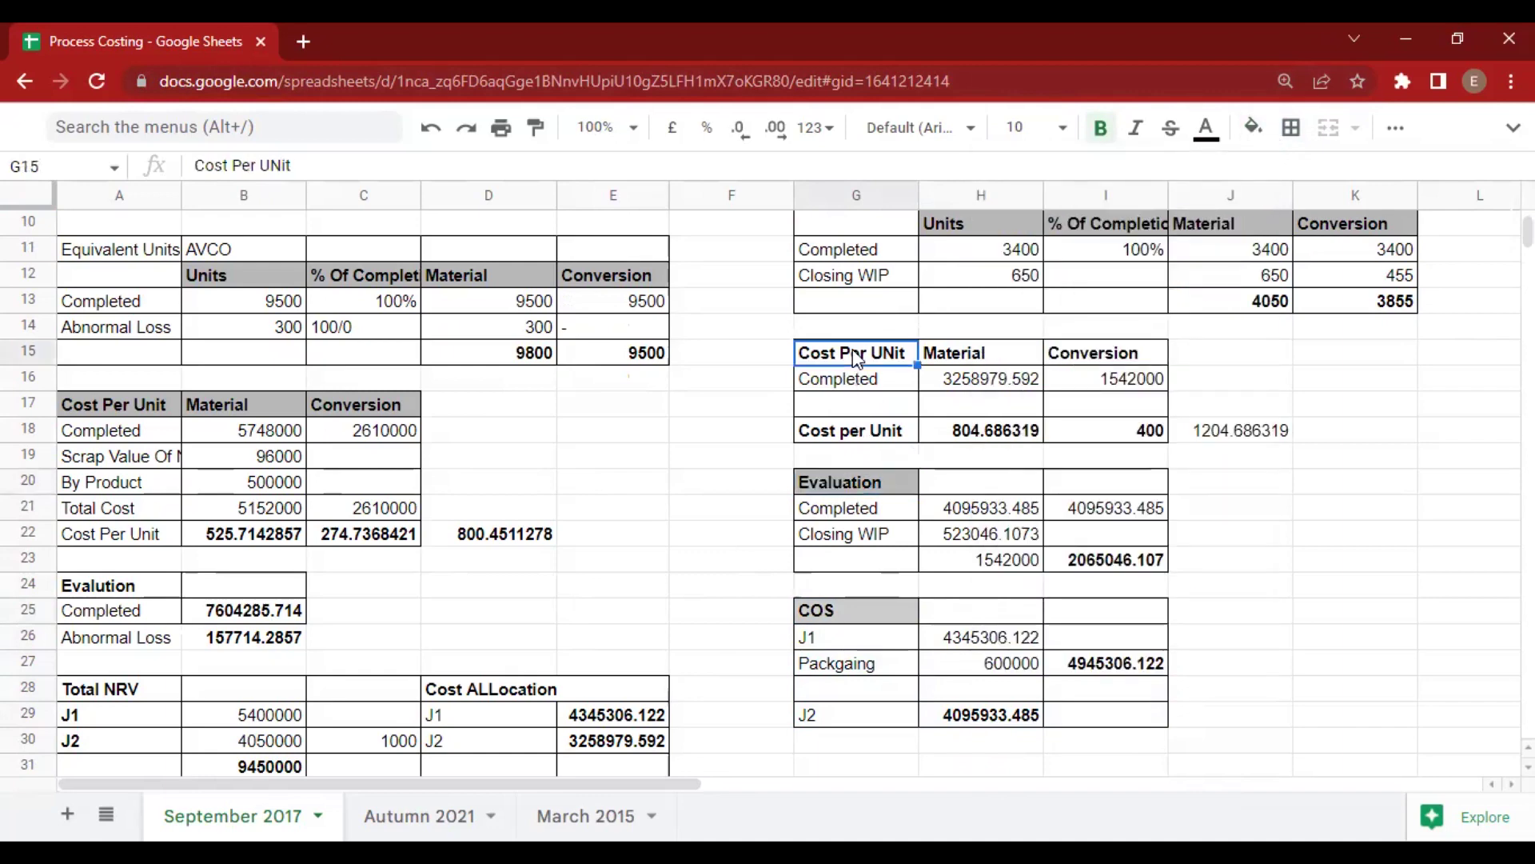
key(shift+Right)
key(shift+Right)
click(1253, 128)
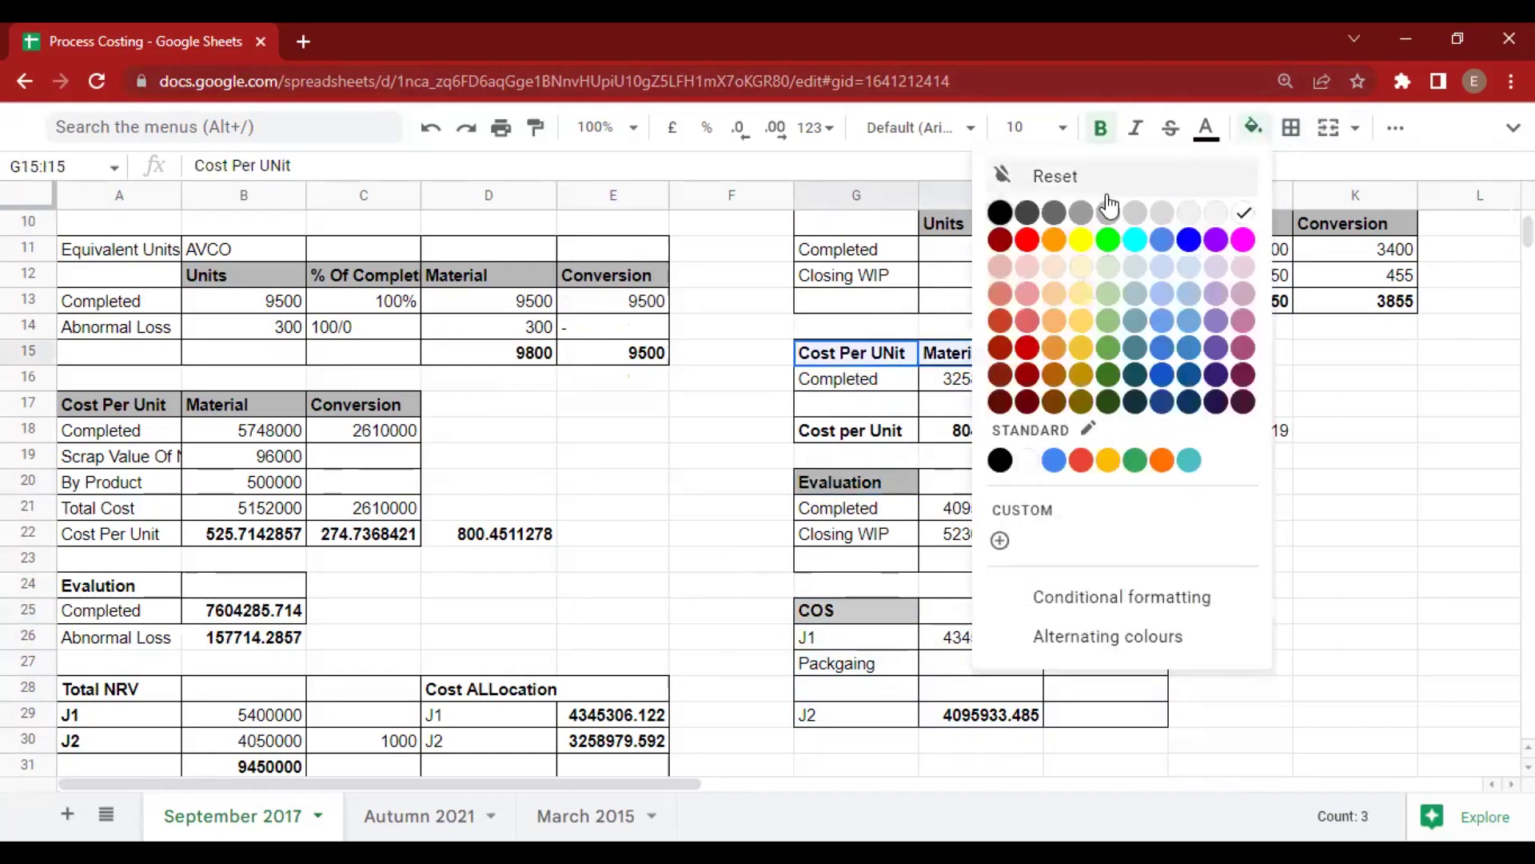
click(1108, 210)
click(1241, 484)
Add a bold Entries heading in G32 below the COS table.
scroll(1300, 462, down, 2)
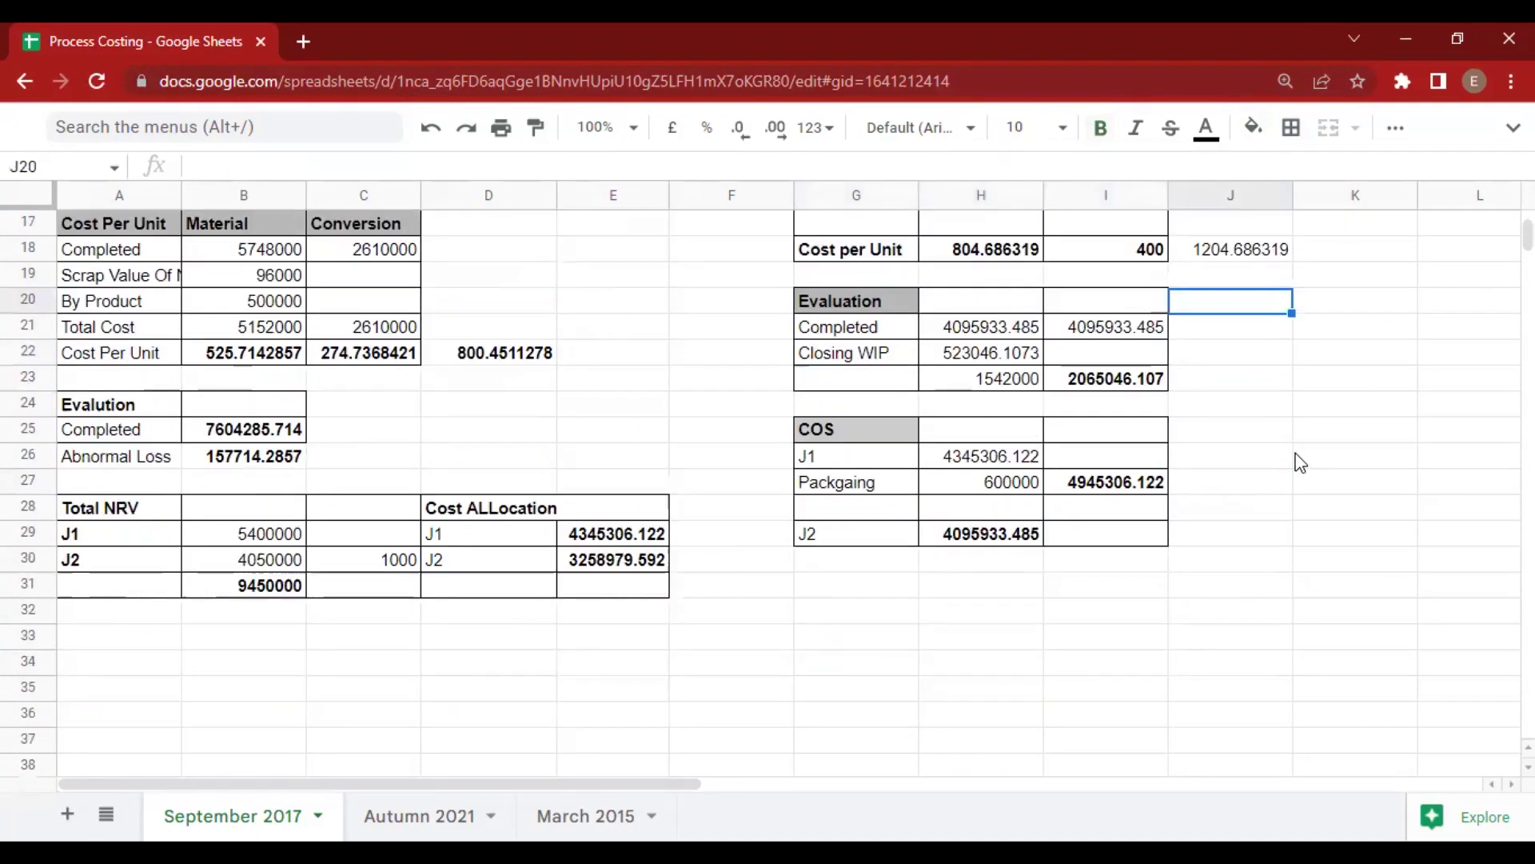
scroll(1072, 507, down, 2)
click(871, 453)
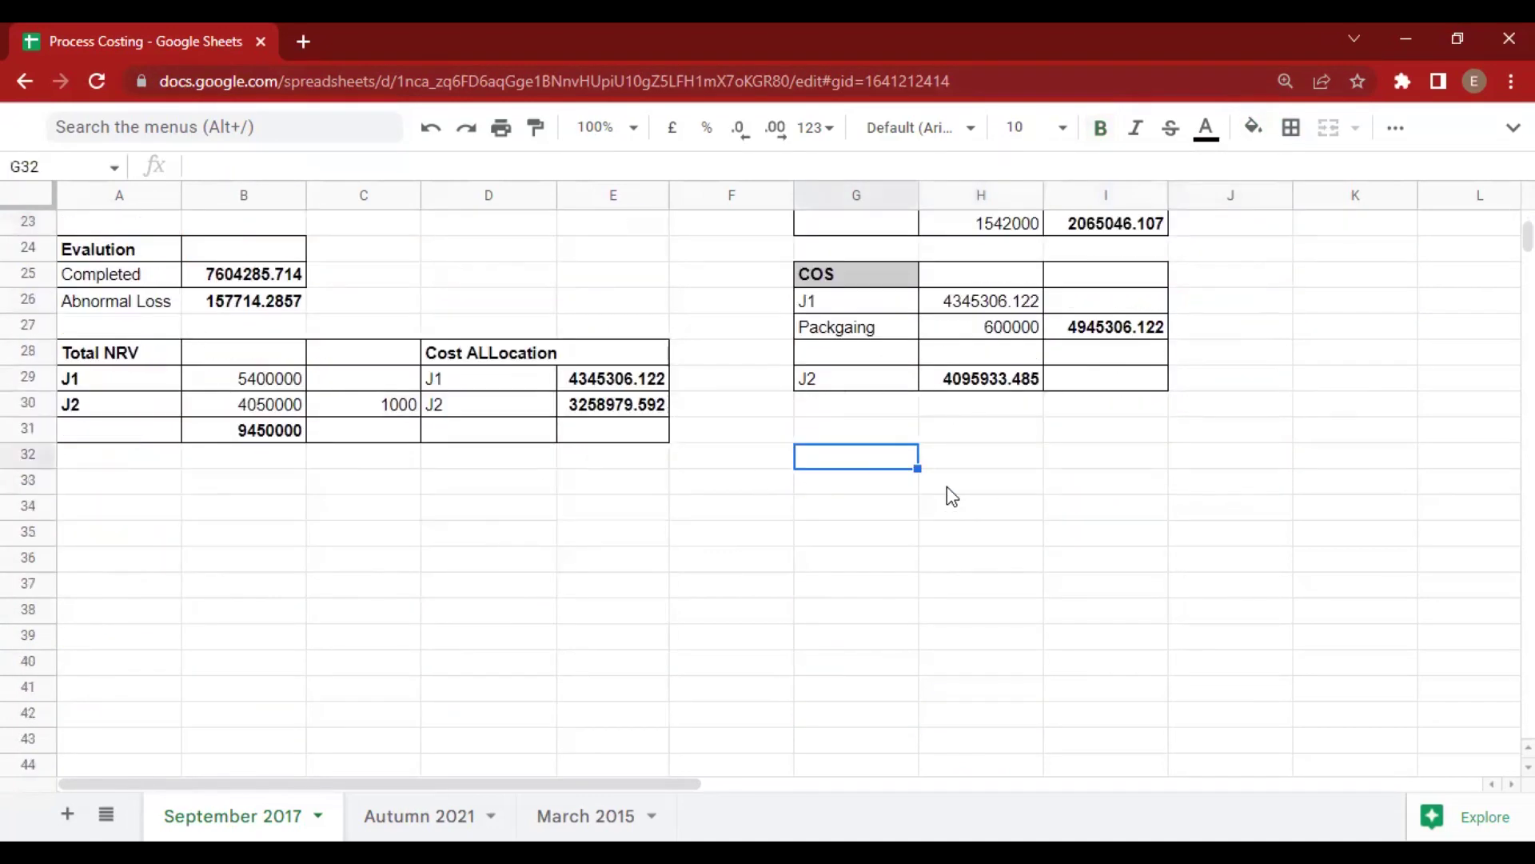
text(Entrei)
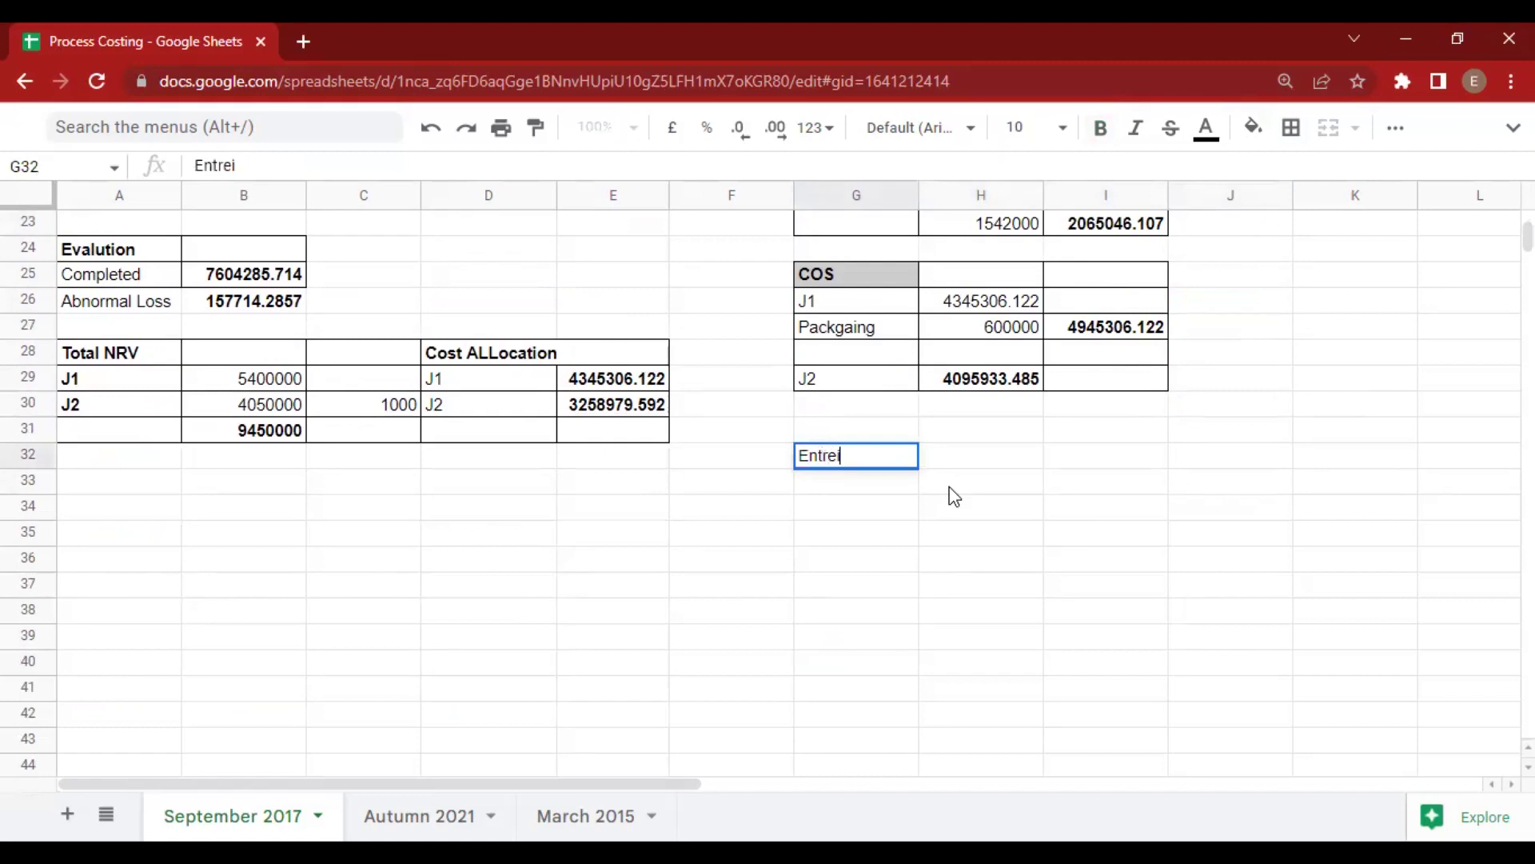
key(BackSpace)
key(BackSpace)
text(ies)
key(Return)
key(Up)
key(ctrl+b)
key(Down)
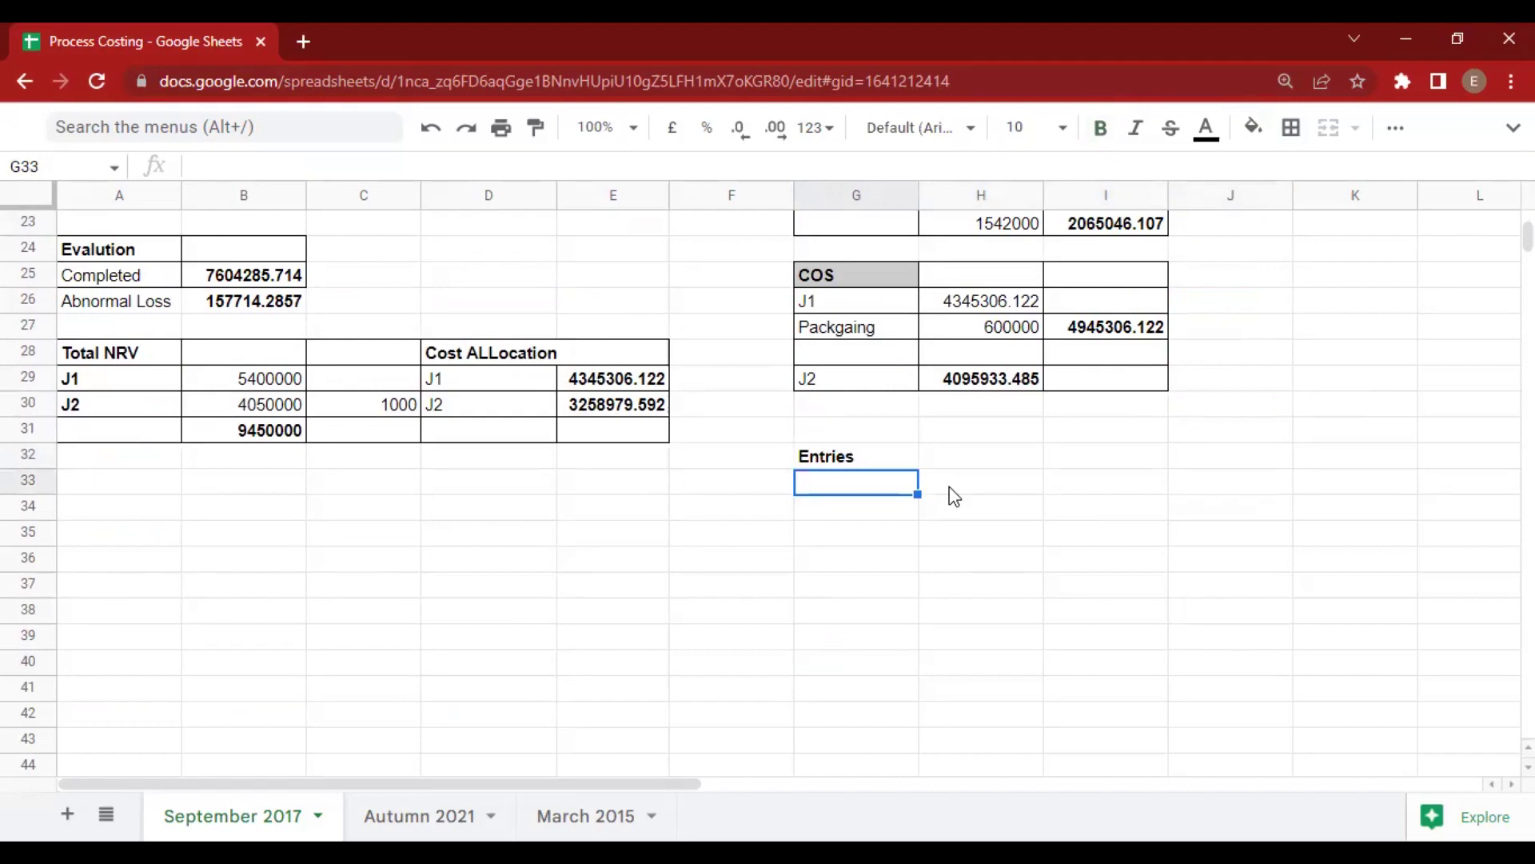
Add an NL entry in G33 with 96000 in H33, matching the scrap value in the Process I cost table.
scroll(272, 278, up, 6)
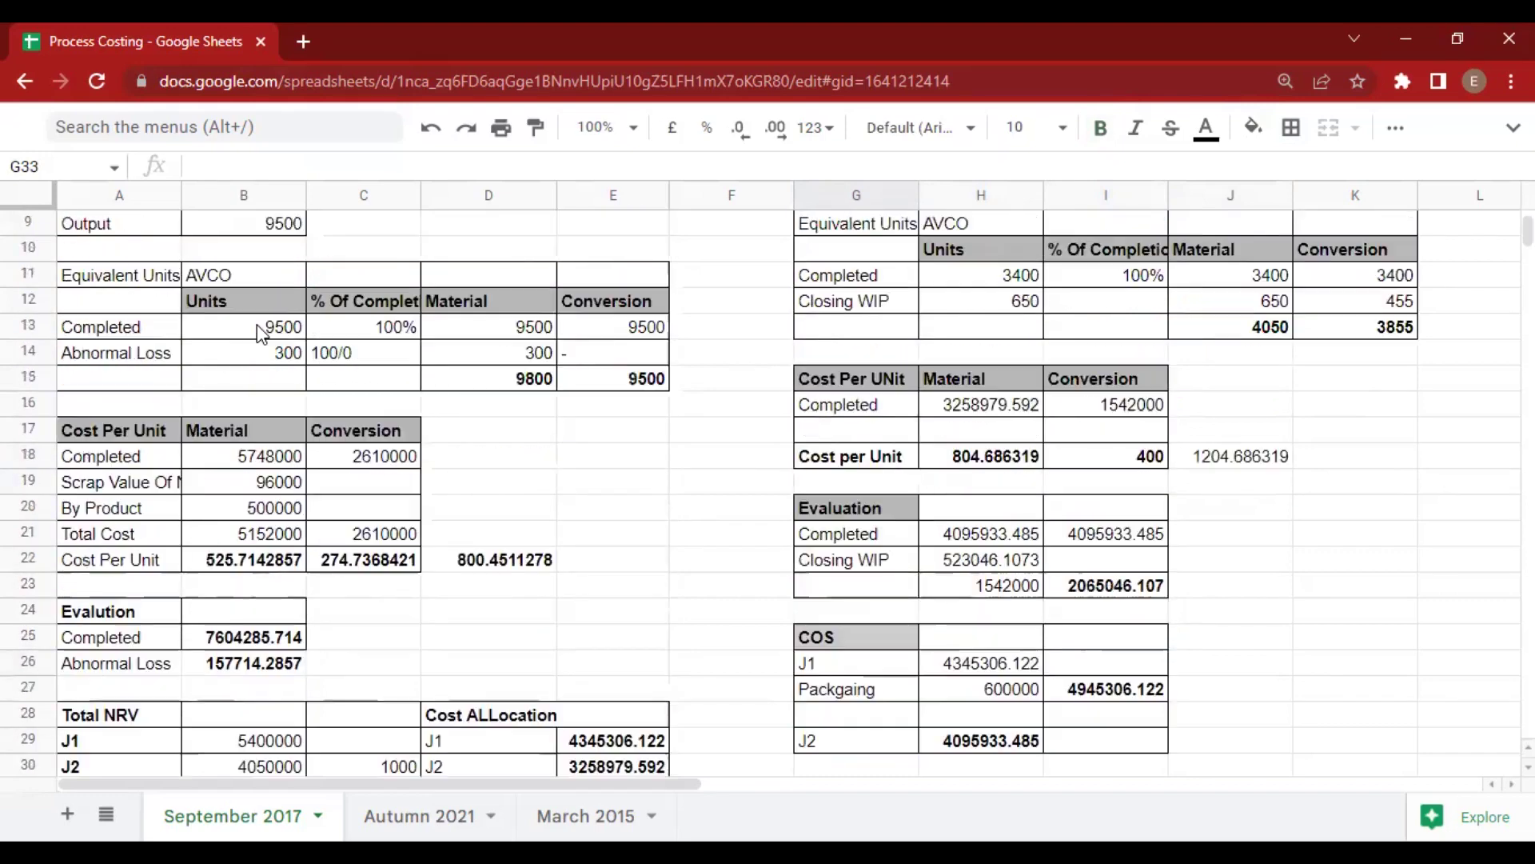
scroll(264, 352, up, 2)
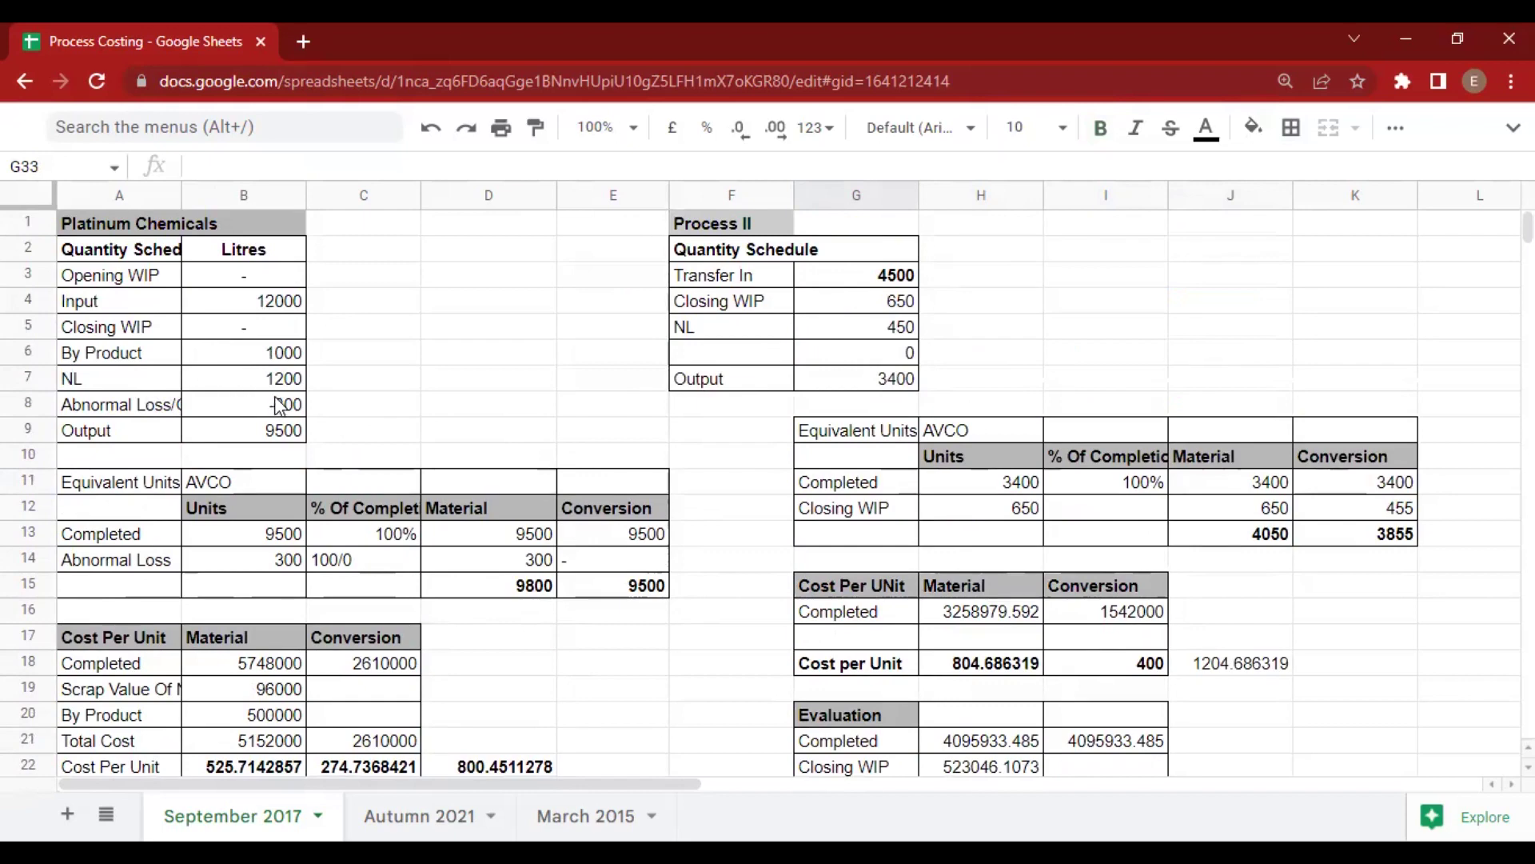
scroll(277, 405, down, 1)
scroll(274, 328, down, 1)
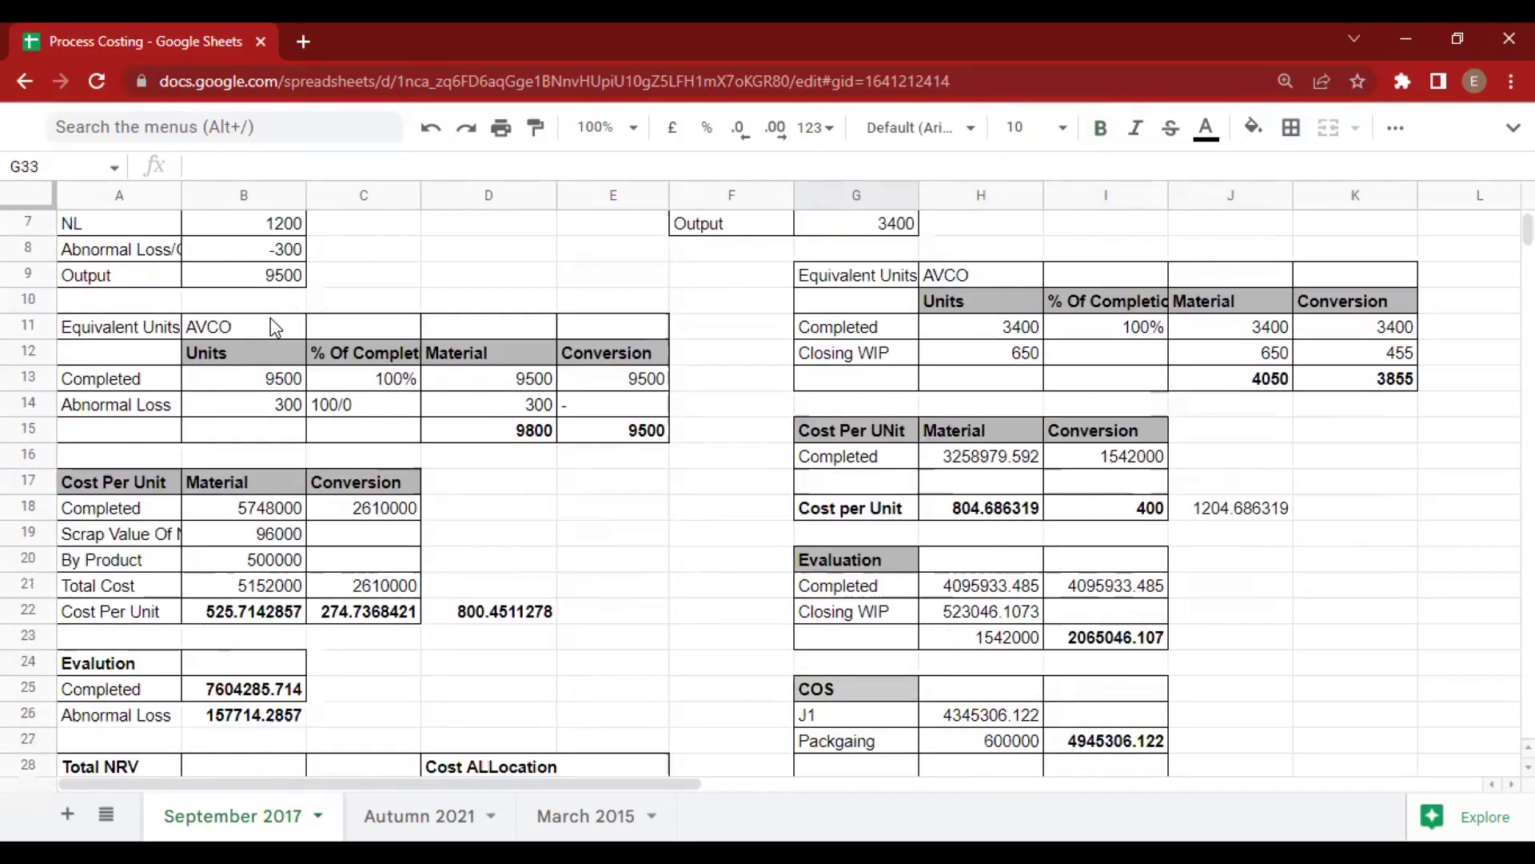
scroll(274, 328, down, 1)
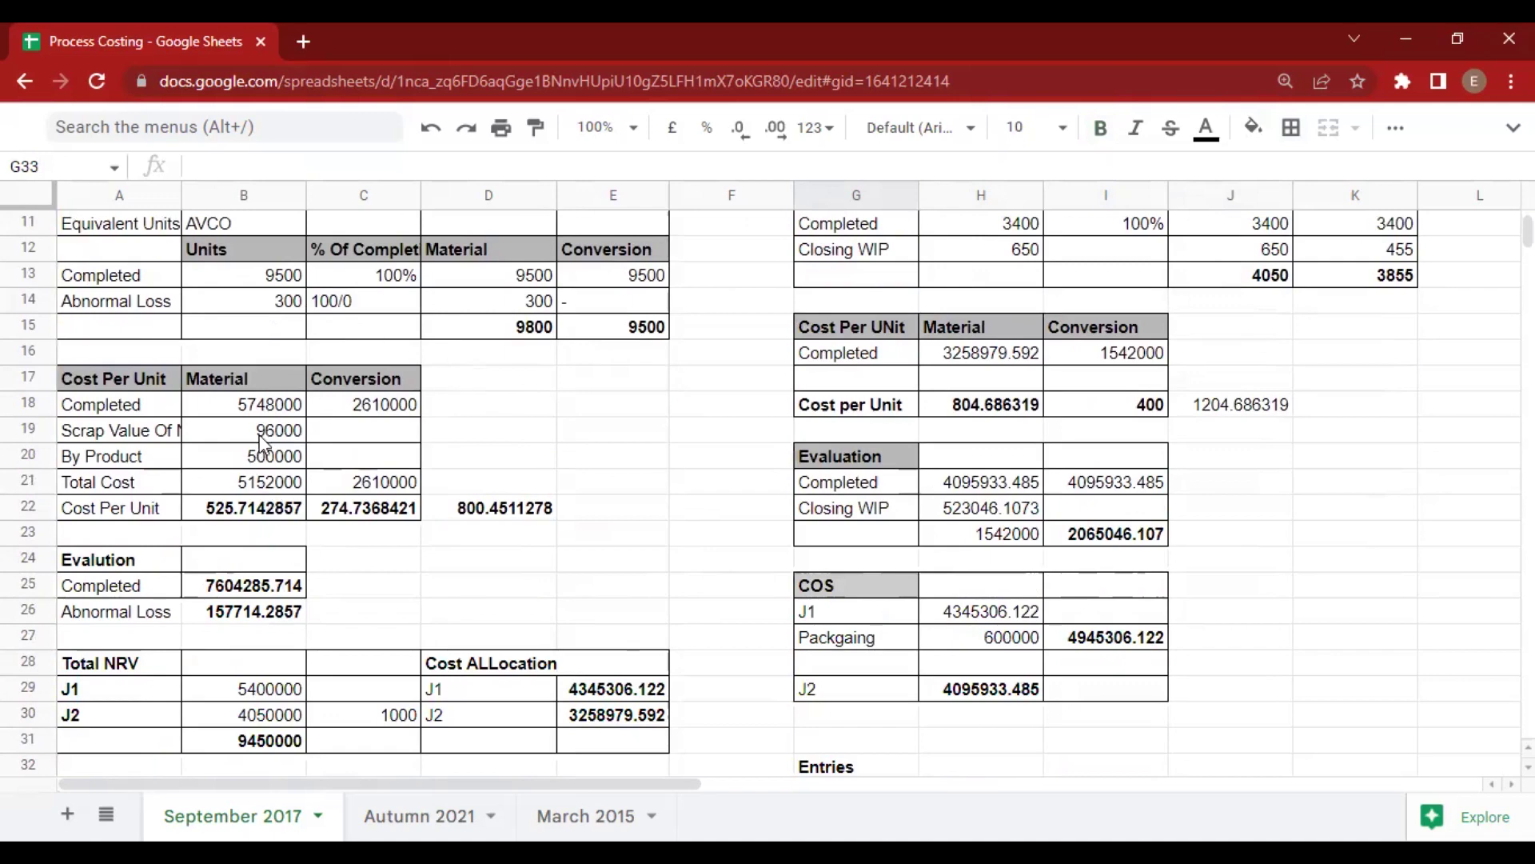
scroll(264, 443, down, 1)
text(NL)
key(Tab)
text(96)
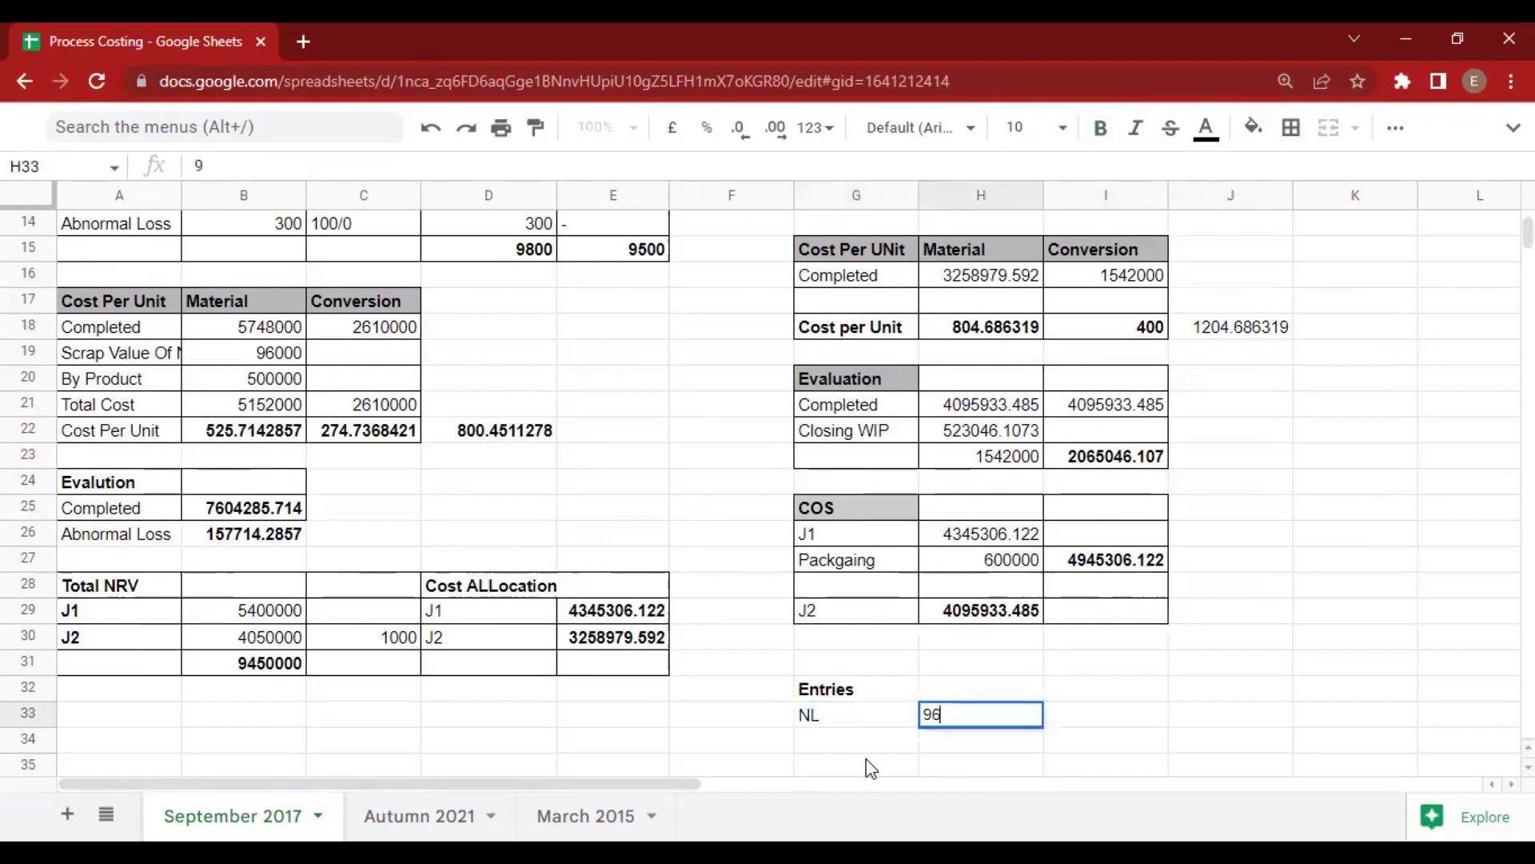
text(000)
key(Return)
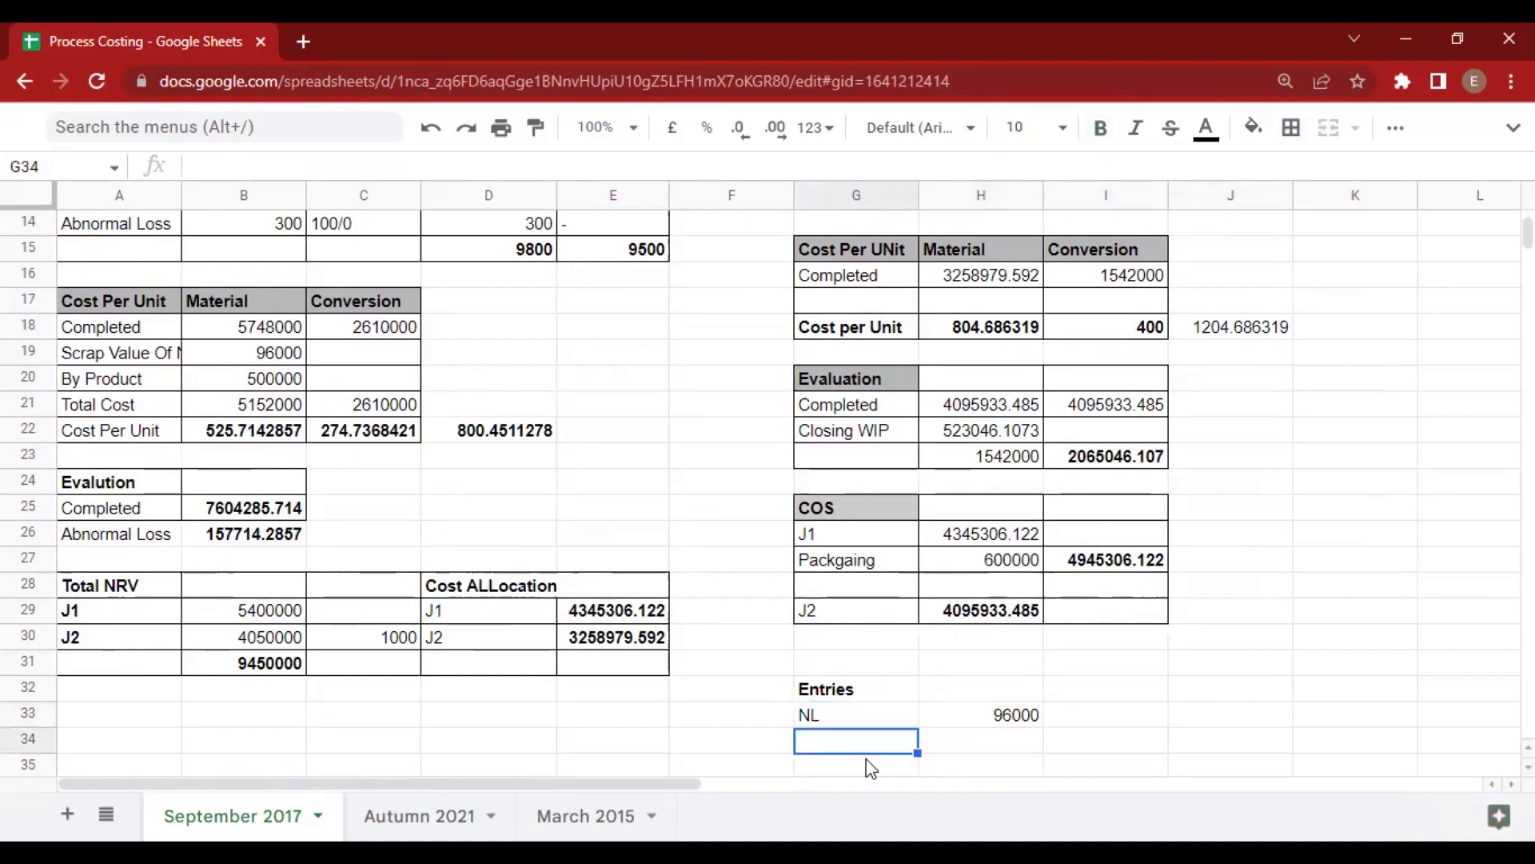
Add an Abnormal Loss entry in G34 and reference its evaluated cost in H34 with =B26.
text(Abnormal Loss)
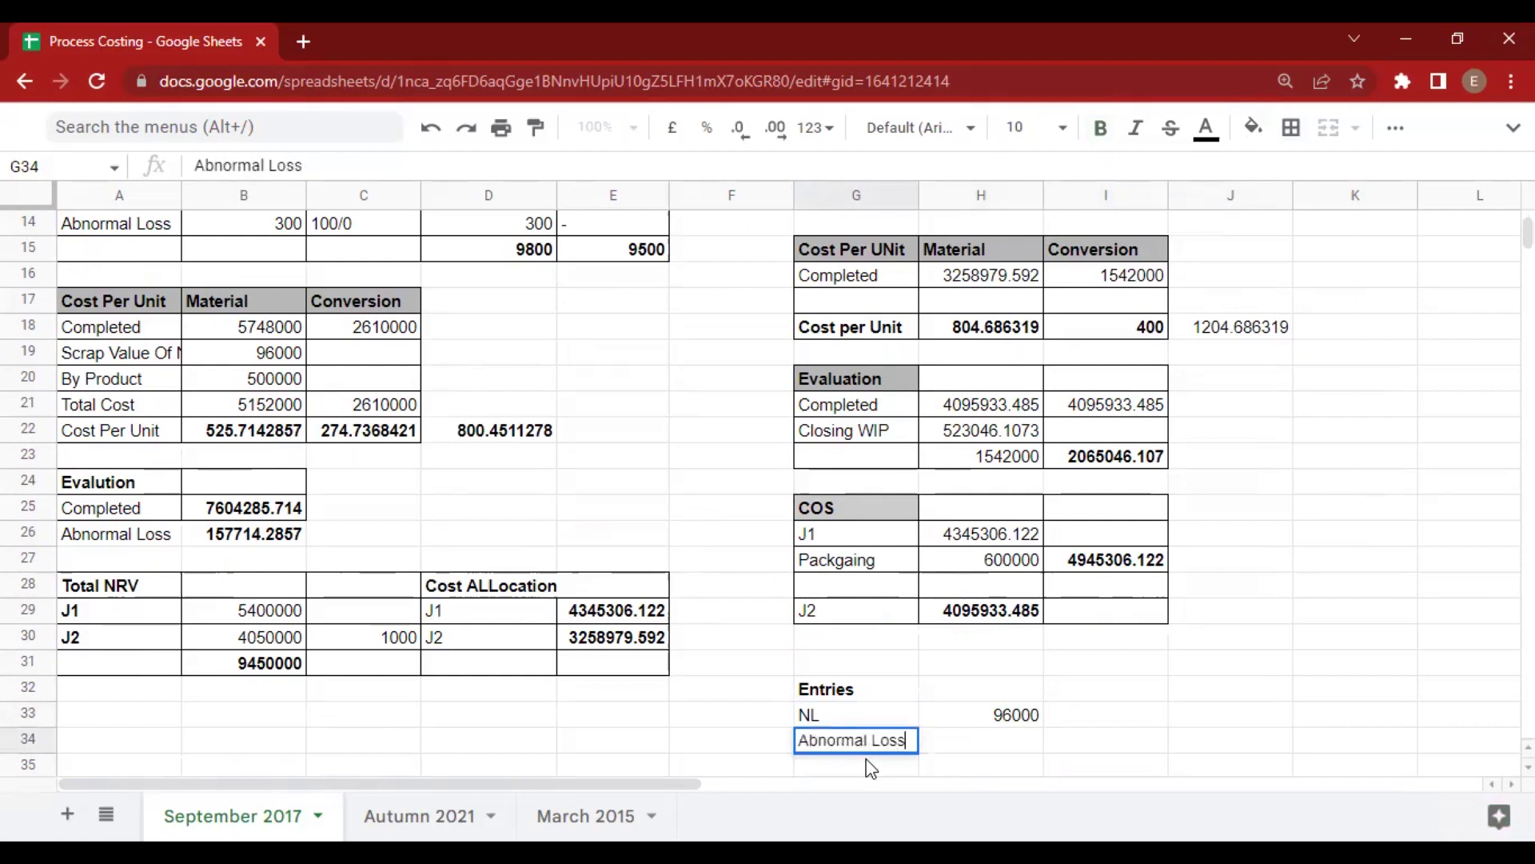
key(Tab)
text(=)
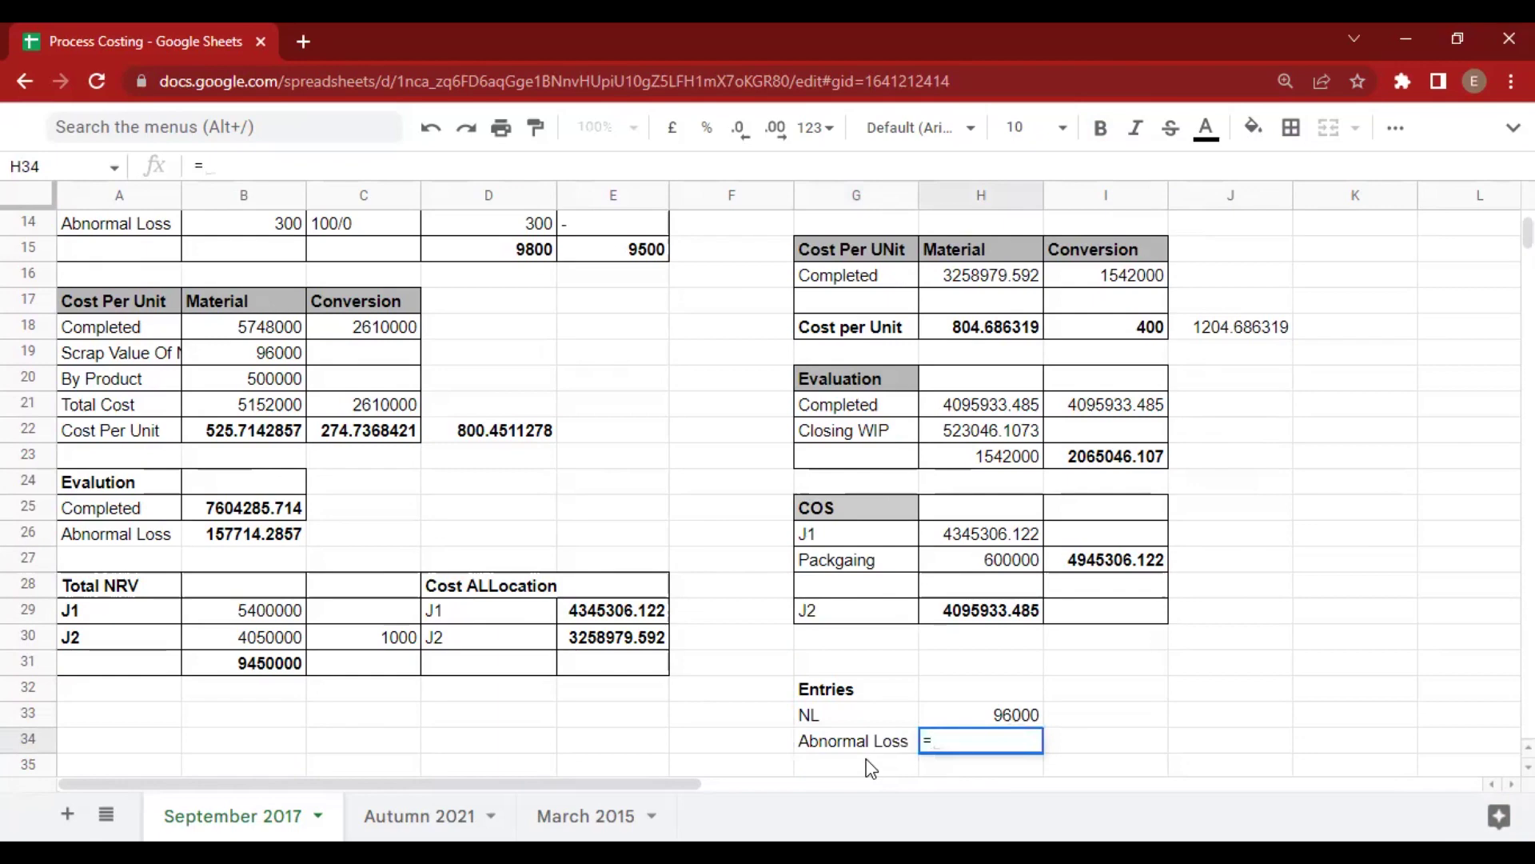
scroll(519, 575, up, 1)
scroll(368, 458, up, 2)
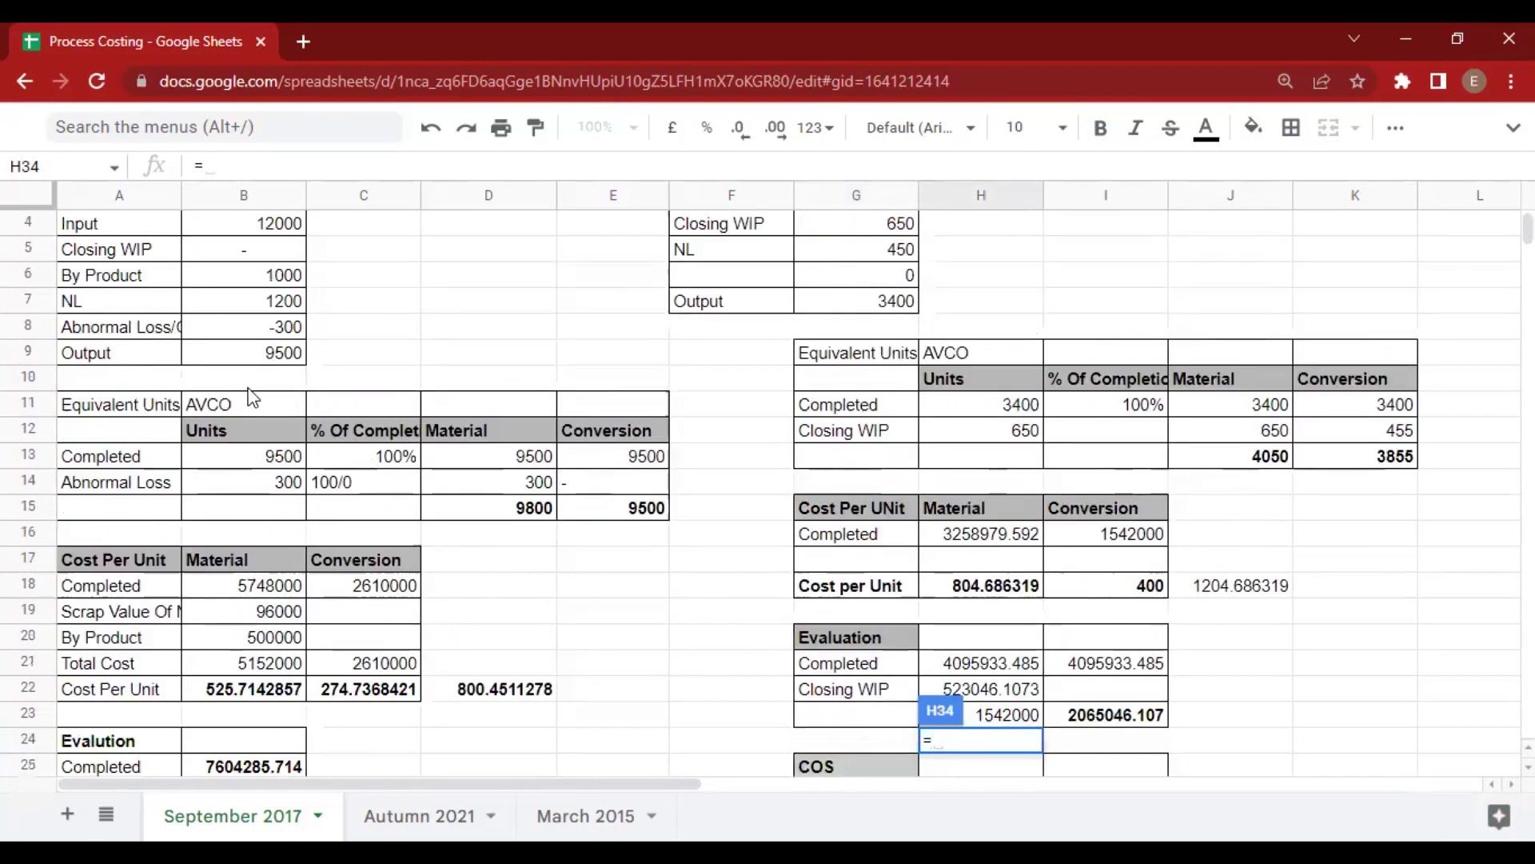
scroll(276, 344, down, 2)
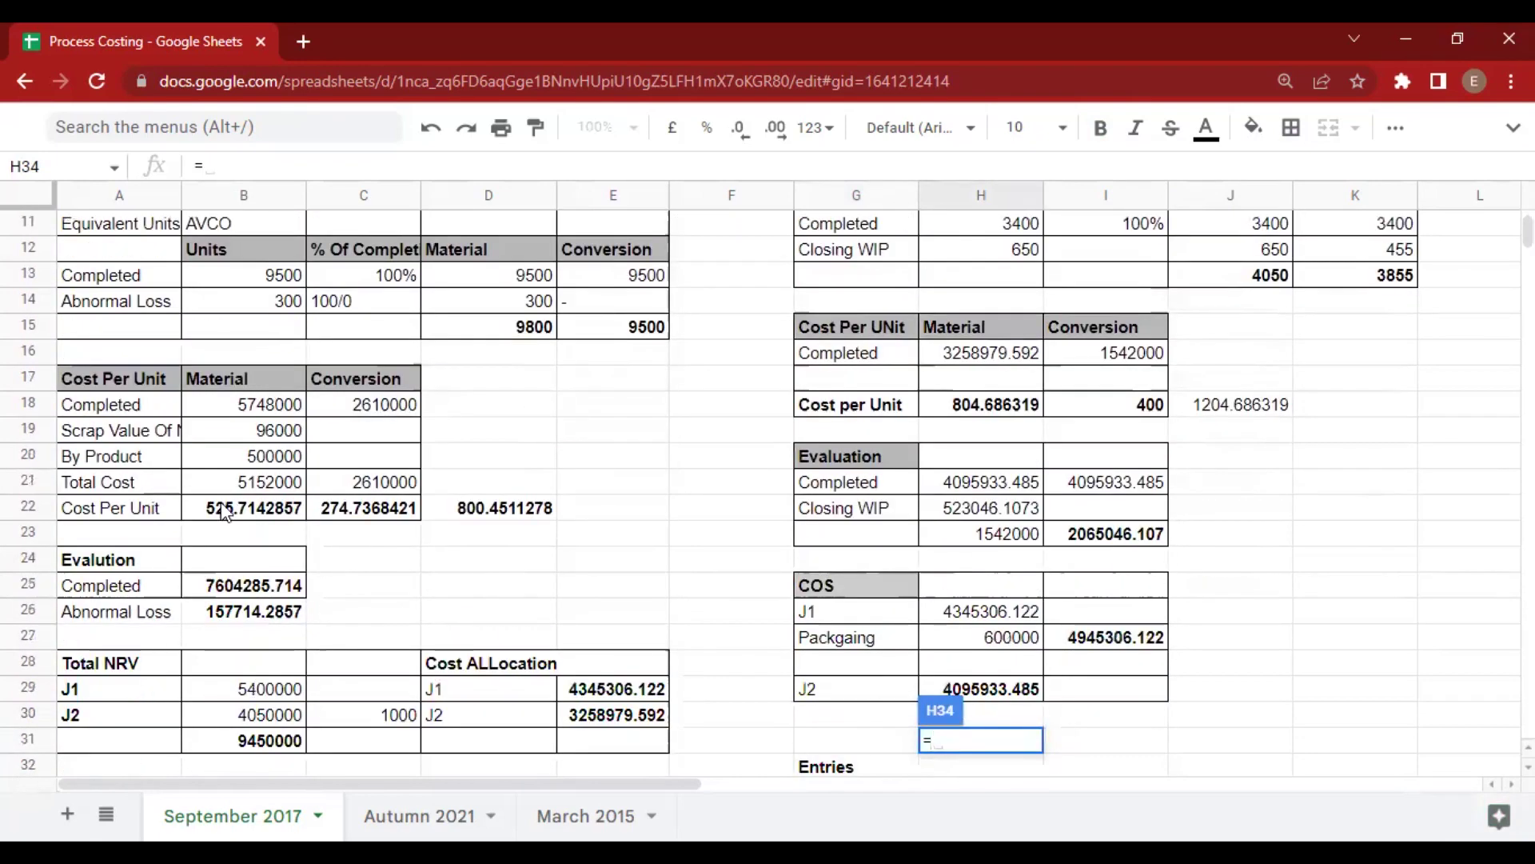
scroll(198, 527, down, 1)
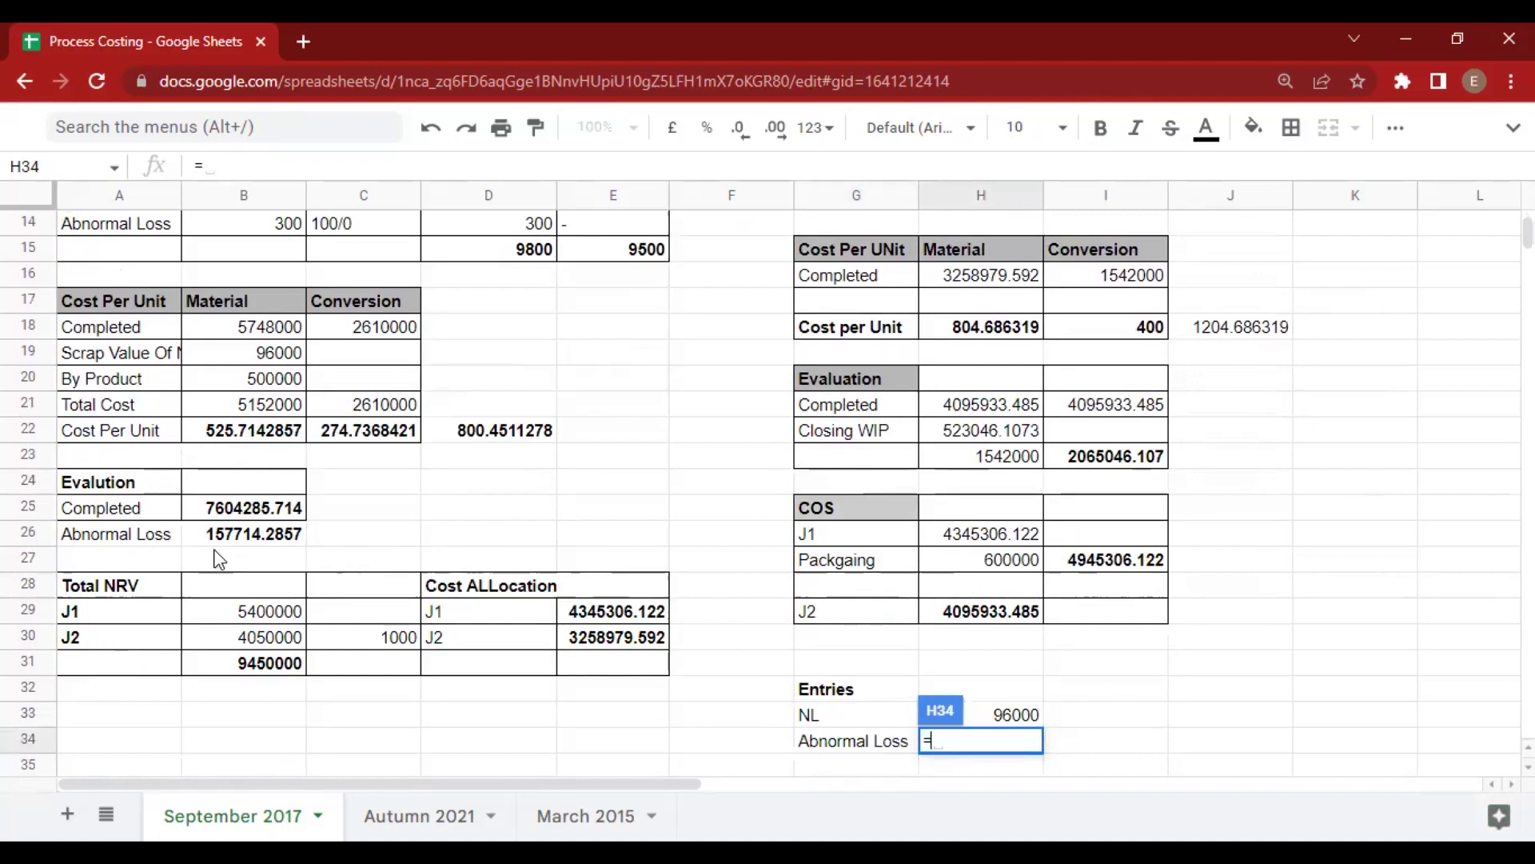
click(262, 540)
key(Return)
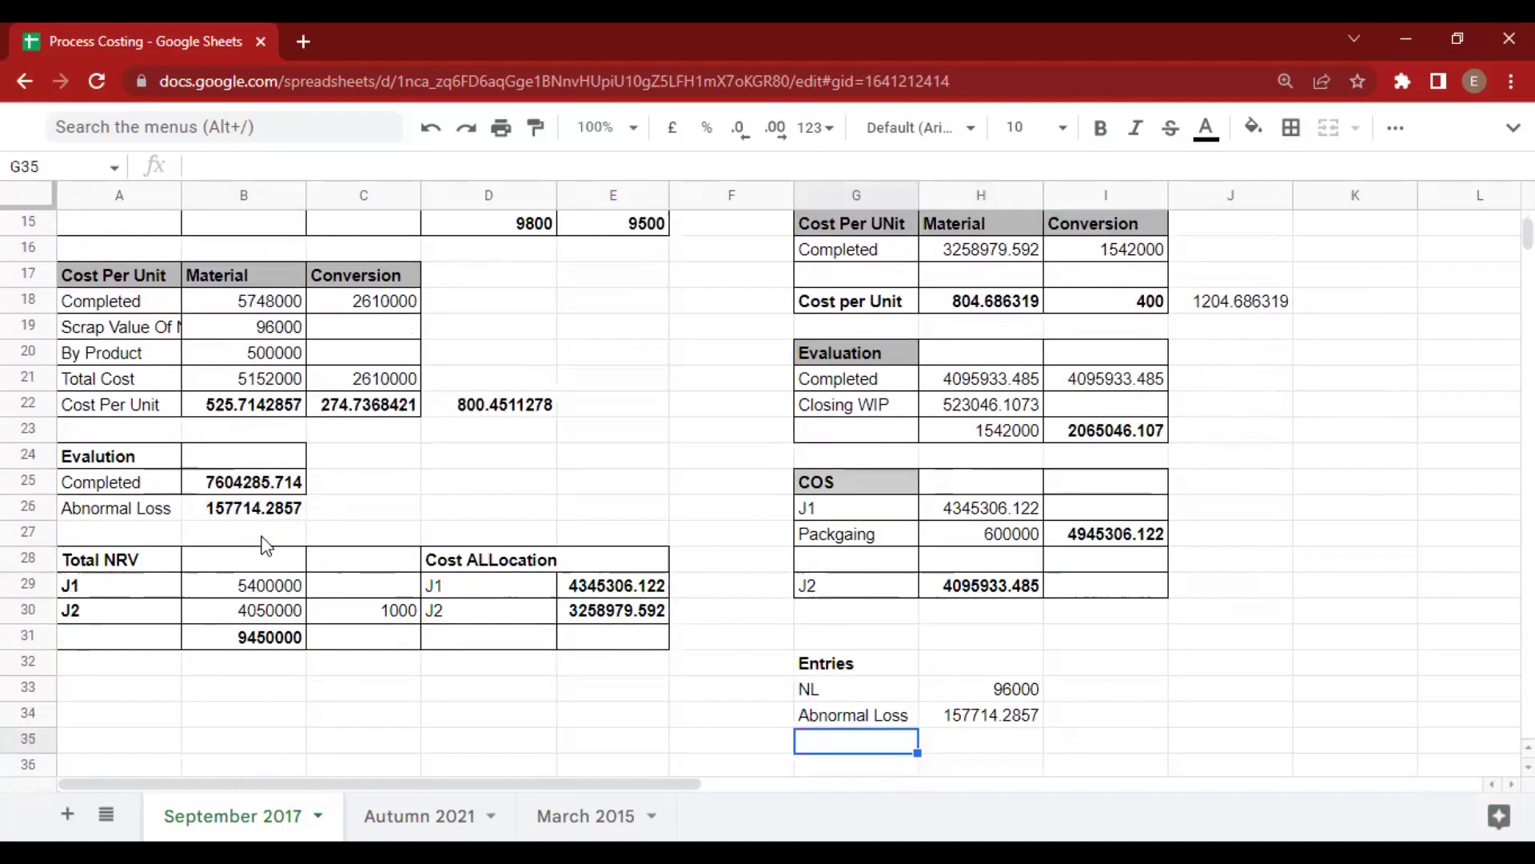
Display the Abnormal Loss amount in H34 without decimal places.
click(1015, 714)
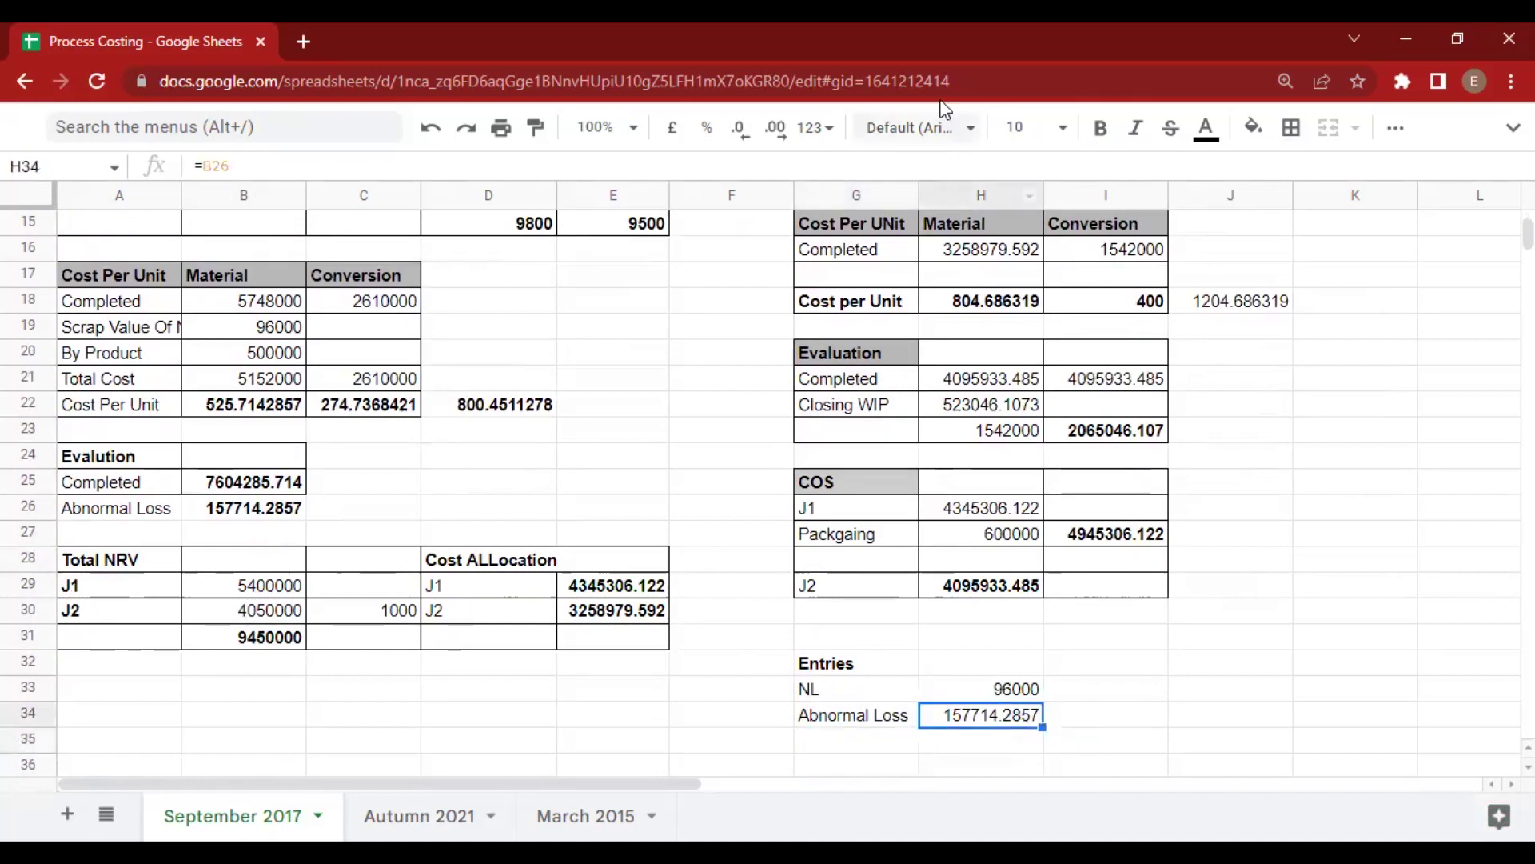
click(739, 128)
click(739, 128)
click(739, 128)
click(739, 128)
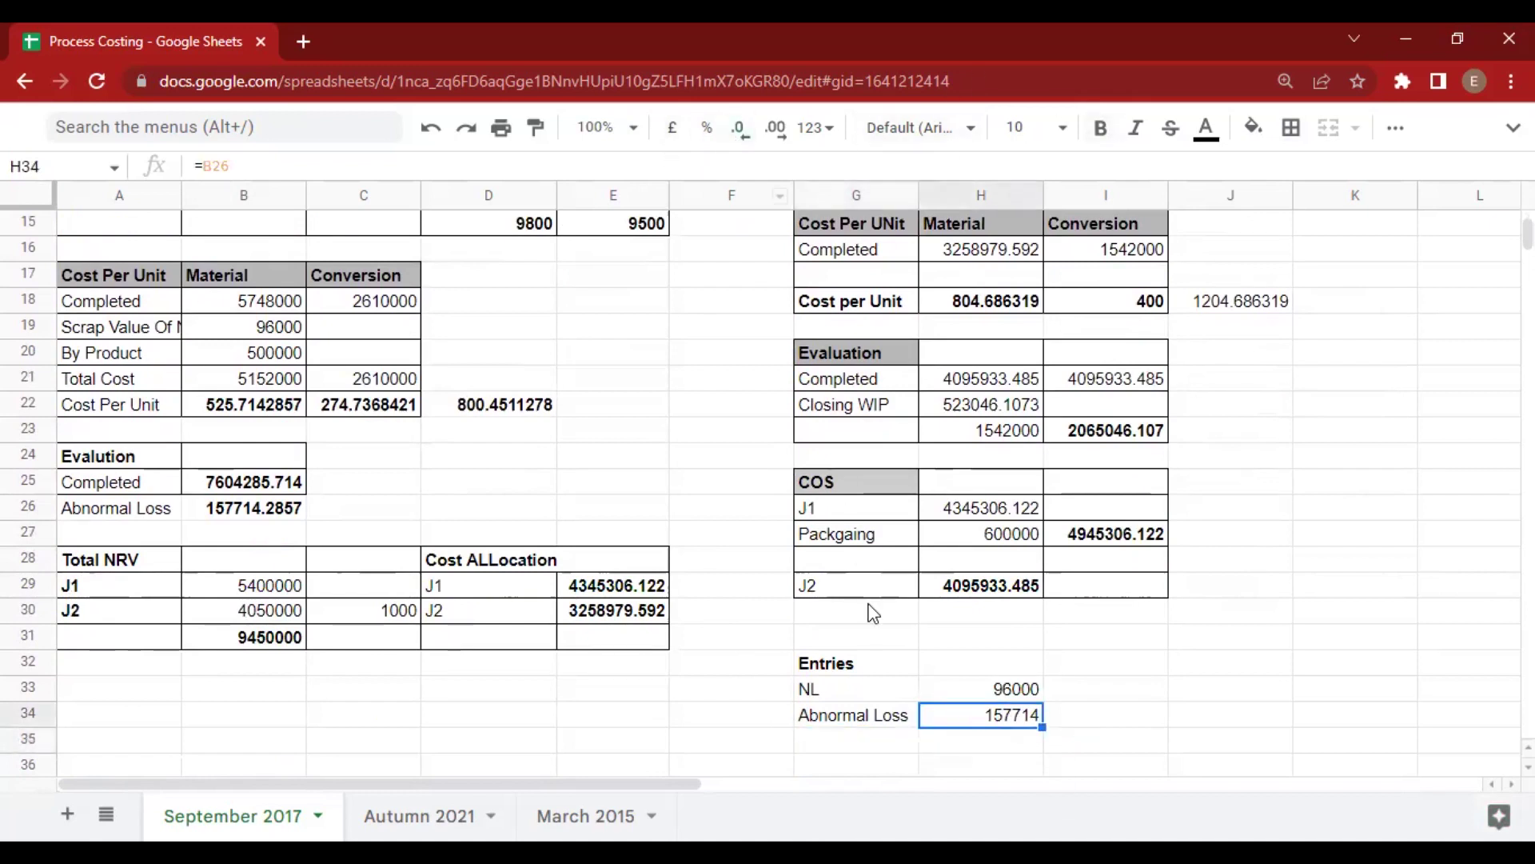
Add a right-aligned WIP label in G35 and total the two losses in I35 with =H34+H33.
click(884, 748)
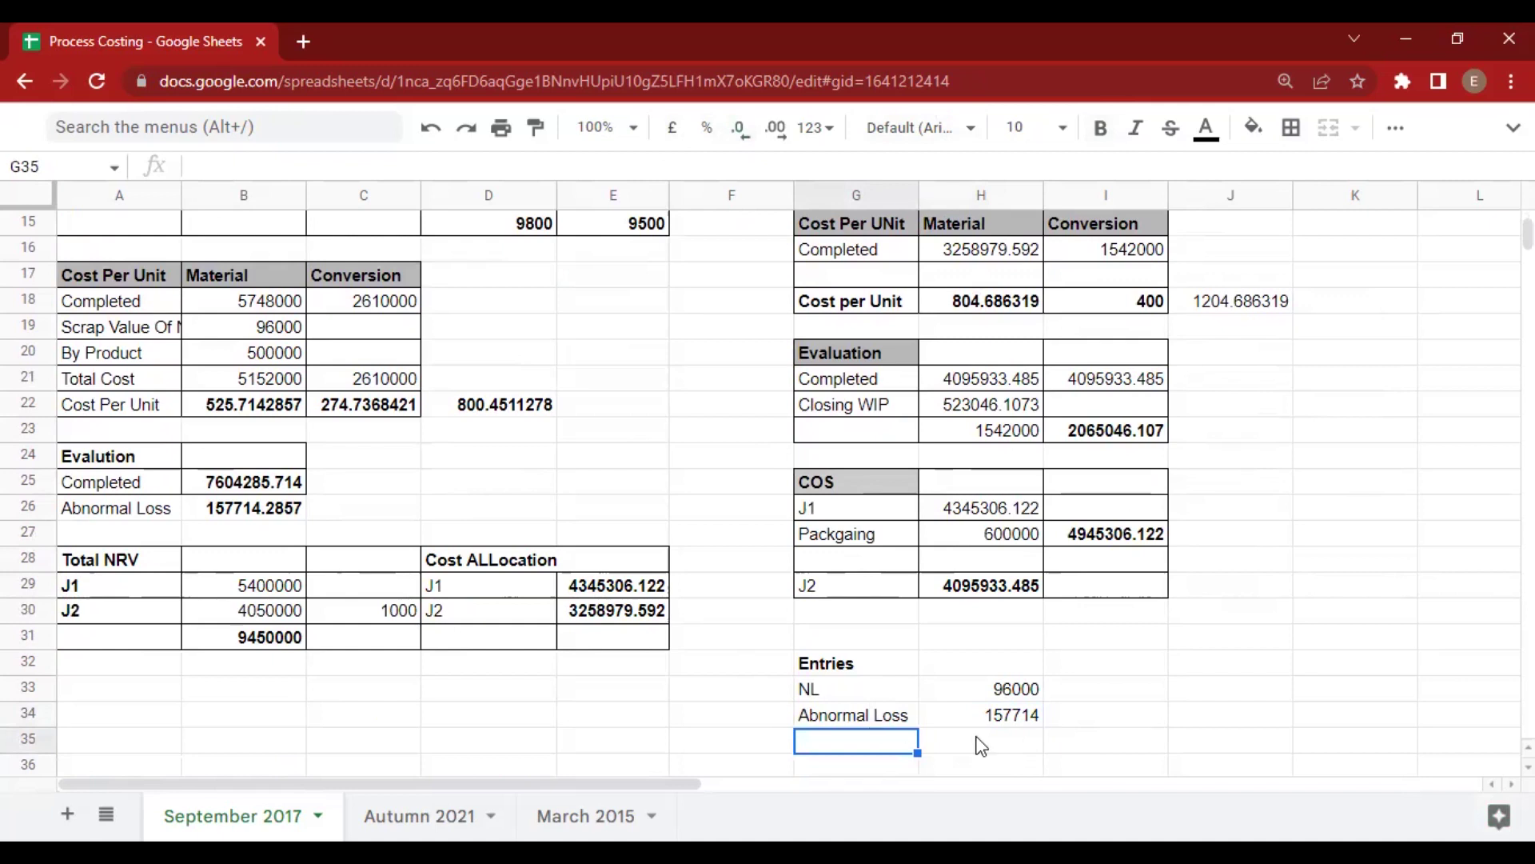
text(WIP)
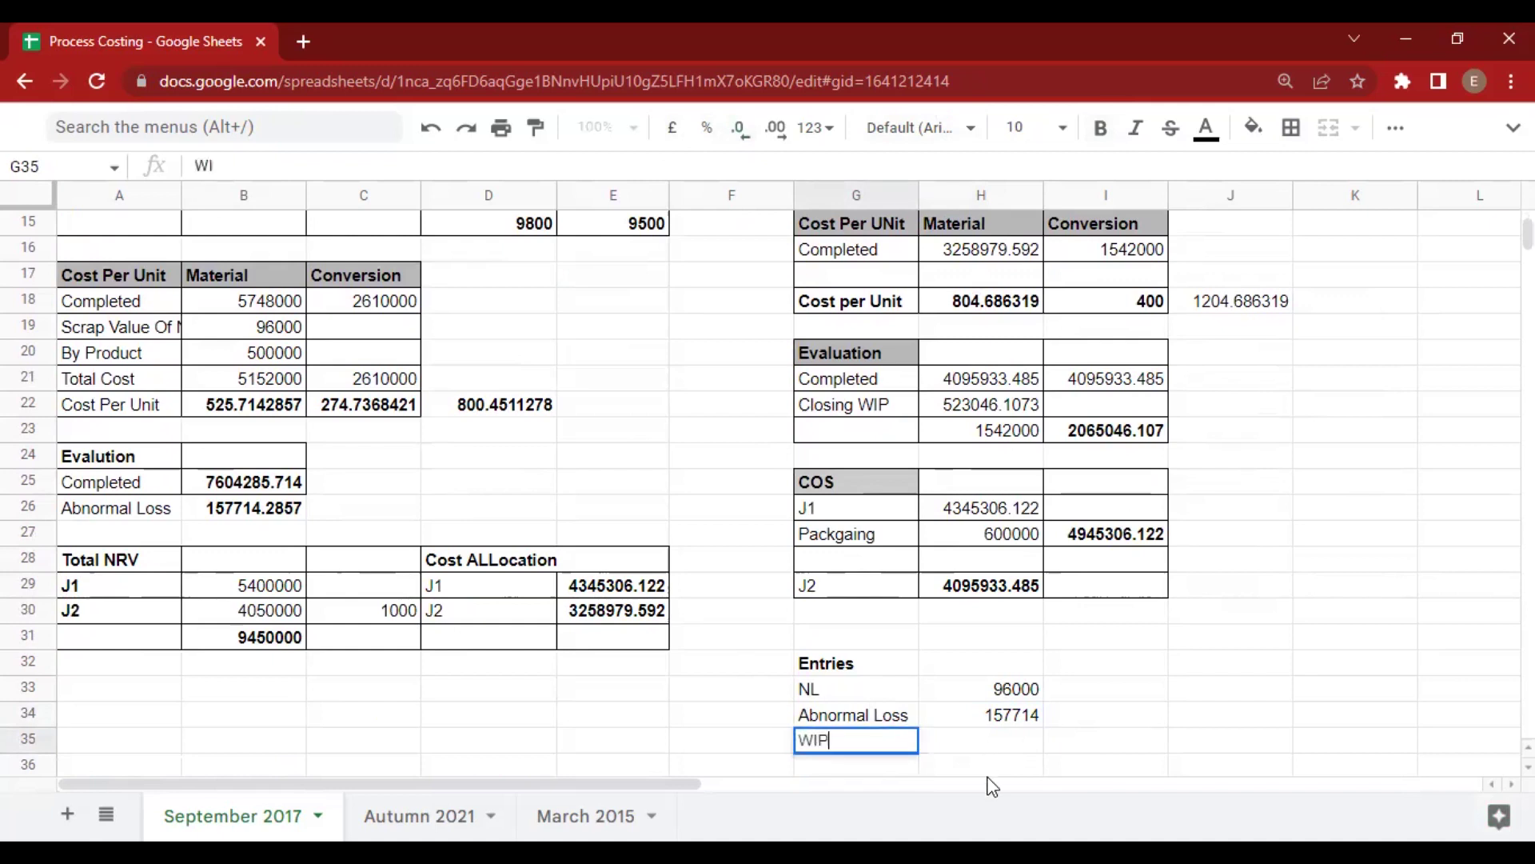
key(Tab)
key(Left)
key(ctrl+shift+r)
key(Right)
key(Right)
text(=)
key(Left)
key(Up)
text(+)
key(Left)
key(Up)
key(Up)
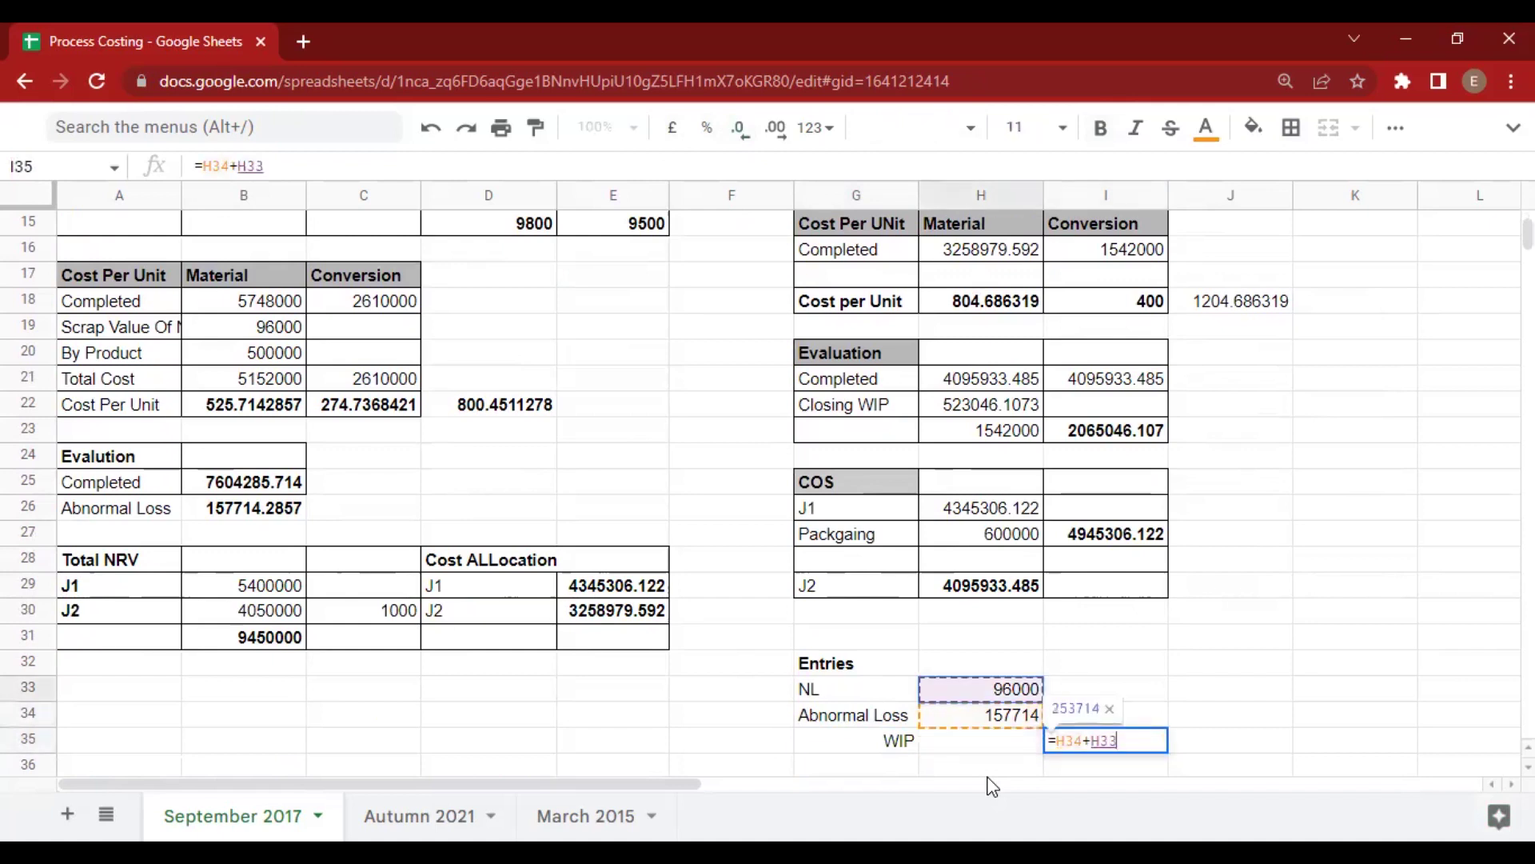
key(Return)
Add a bottom border under the WIP row G35:I35 to close off the first entry.
key(Up)
key(shift+Left)
key(shift+Left)
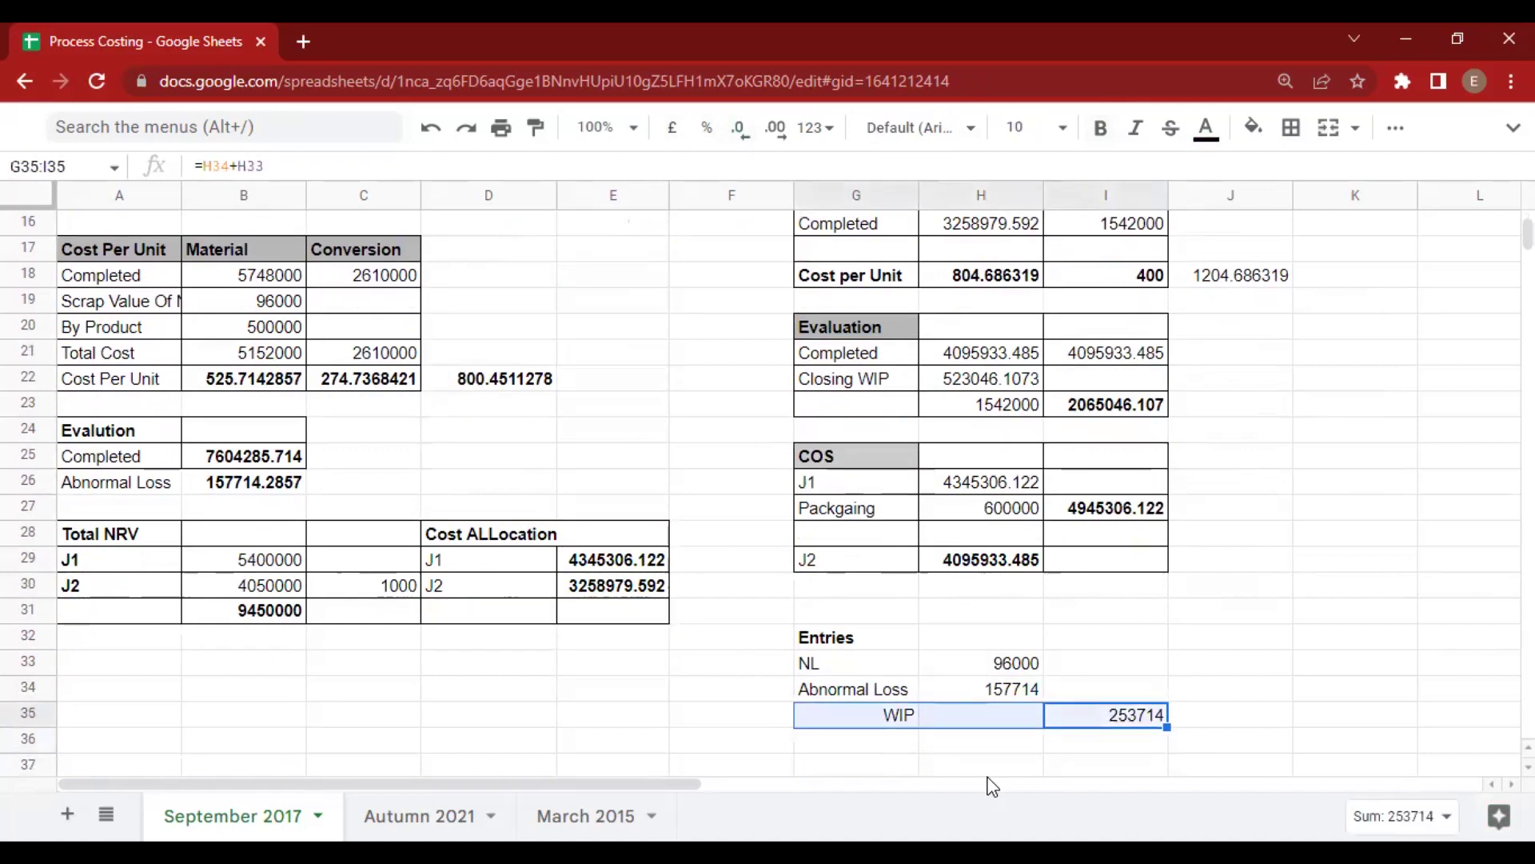
key(ctrl+shift+3)
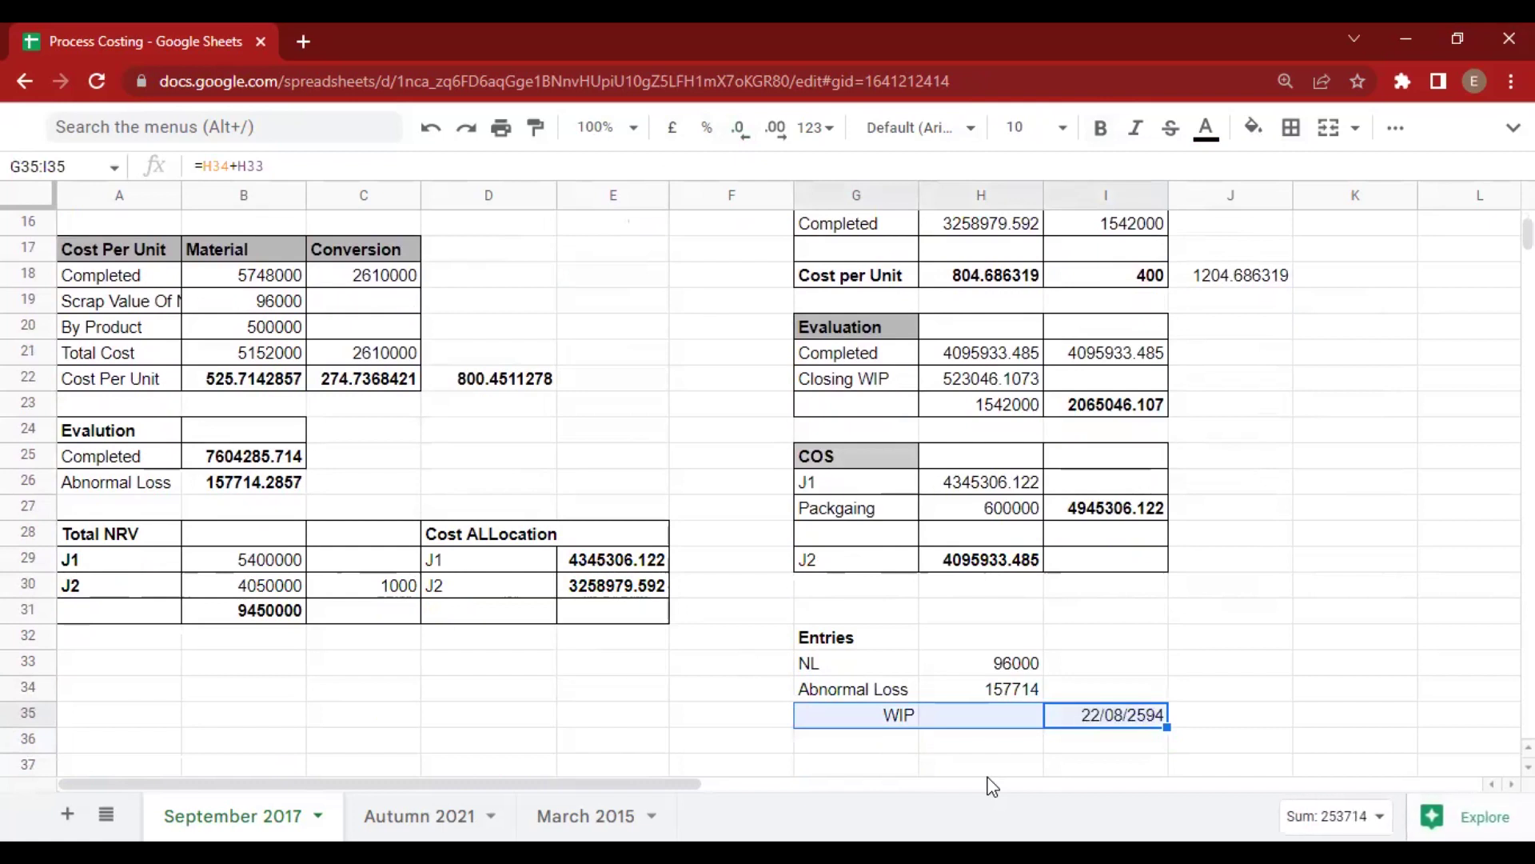
key(ctrl+z)
key(Down)
key(Left)
key(Left)
Enter the account labels CAsh in G36 and Scrap Inventory in G38 for the second entry.
scroll(991, 786, down, 1)
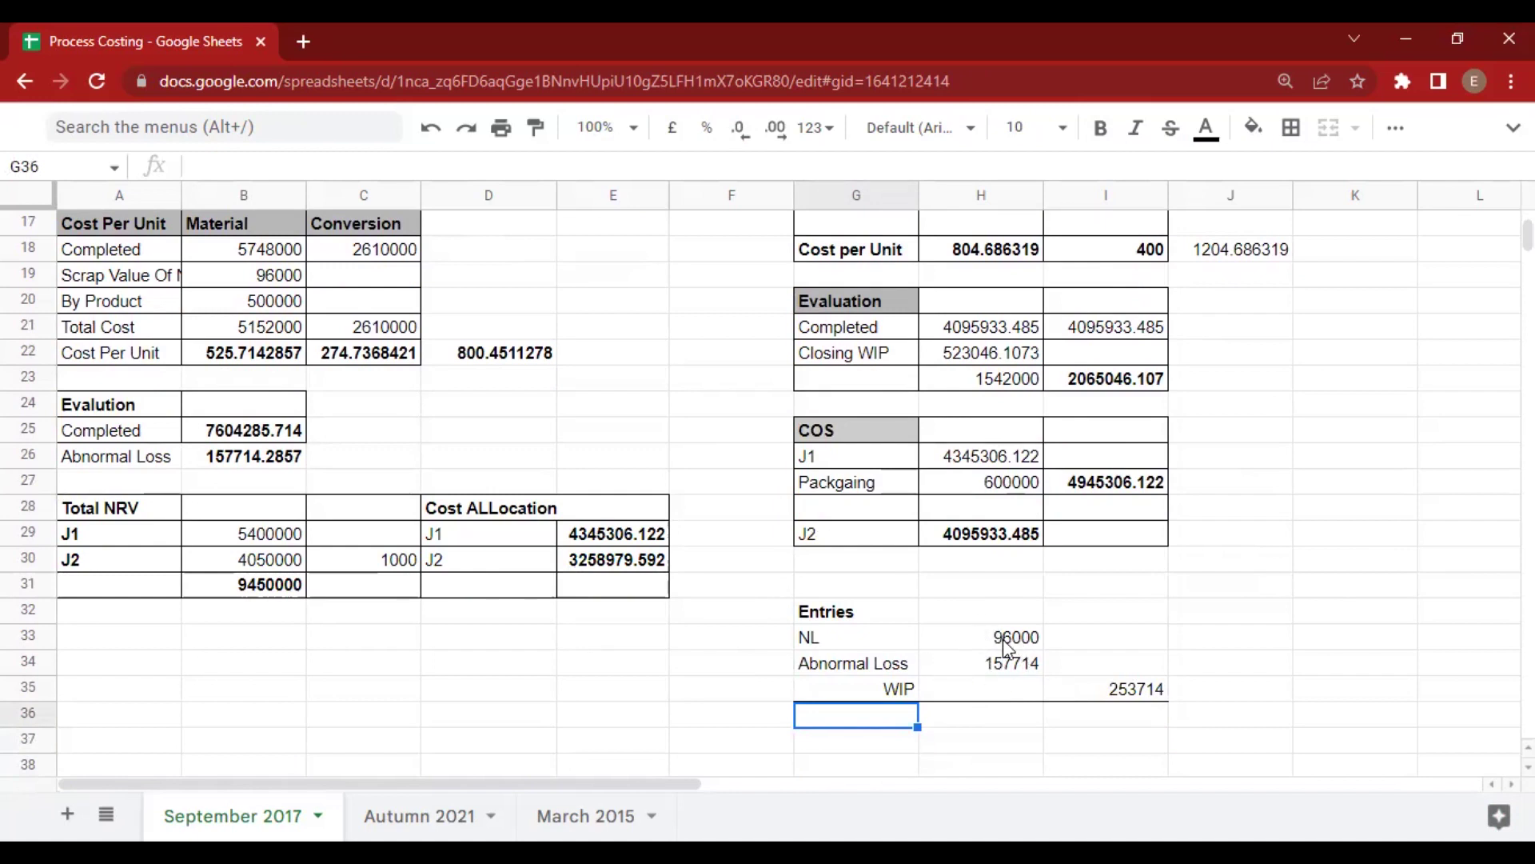
scroll(1006, 646, down, 1)
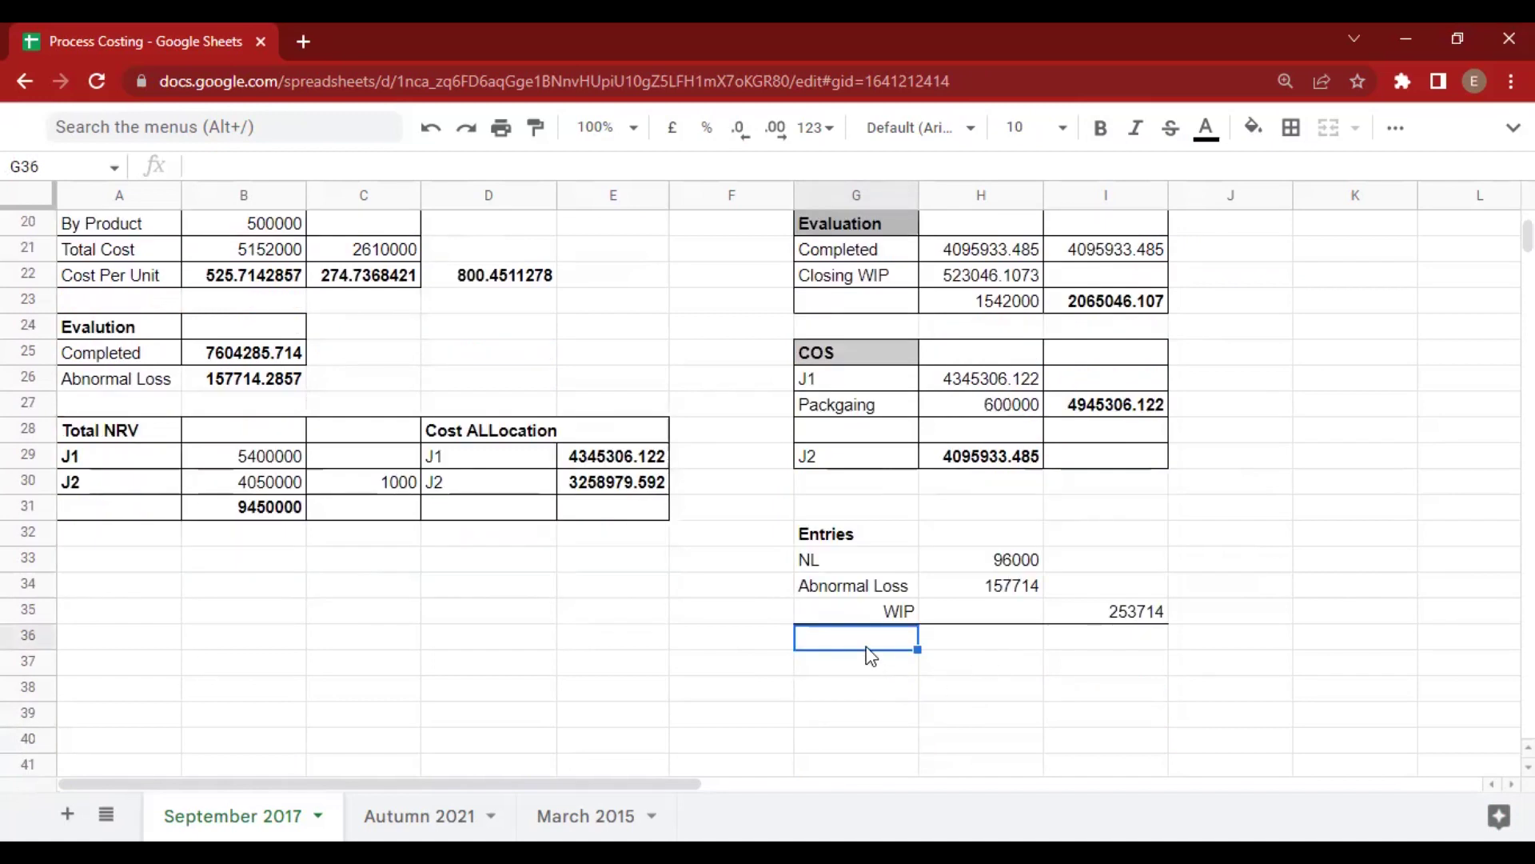
text(CAsh)
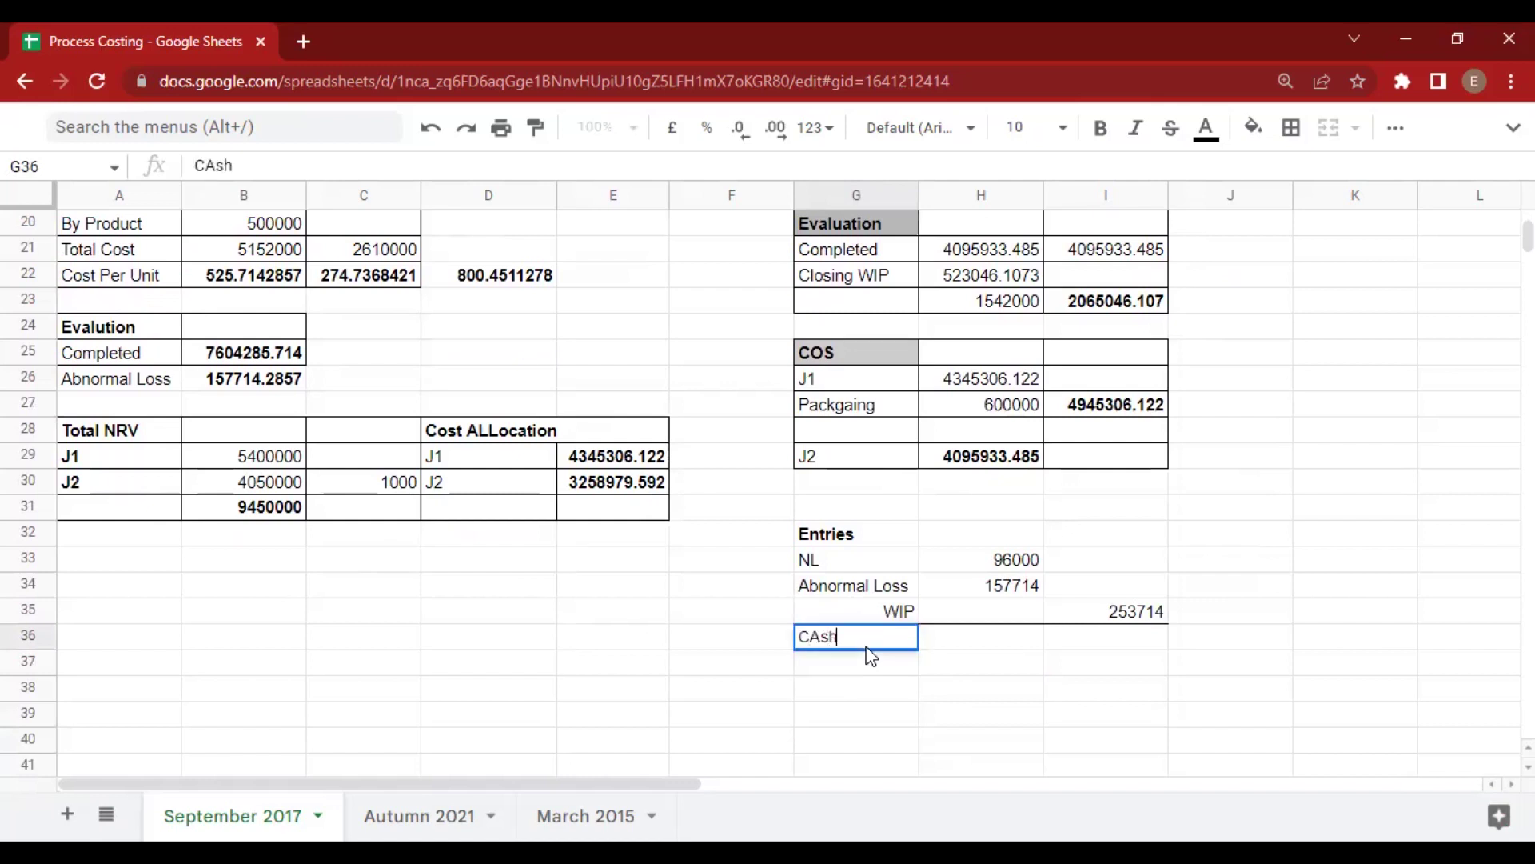
key(Return)
key(Down)
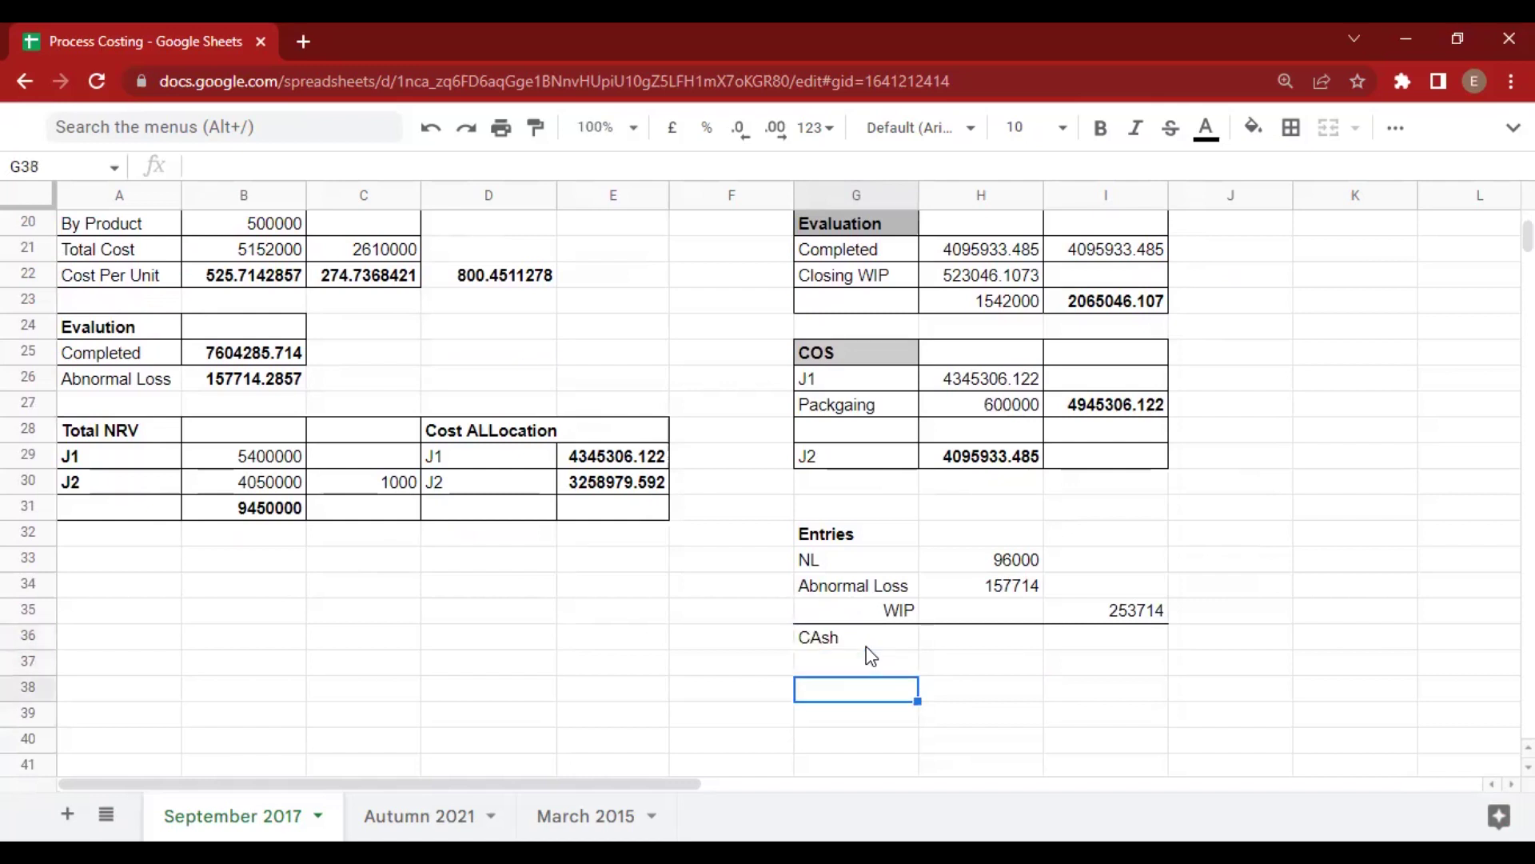
text(Scrap I)
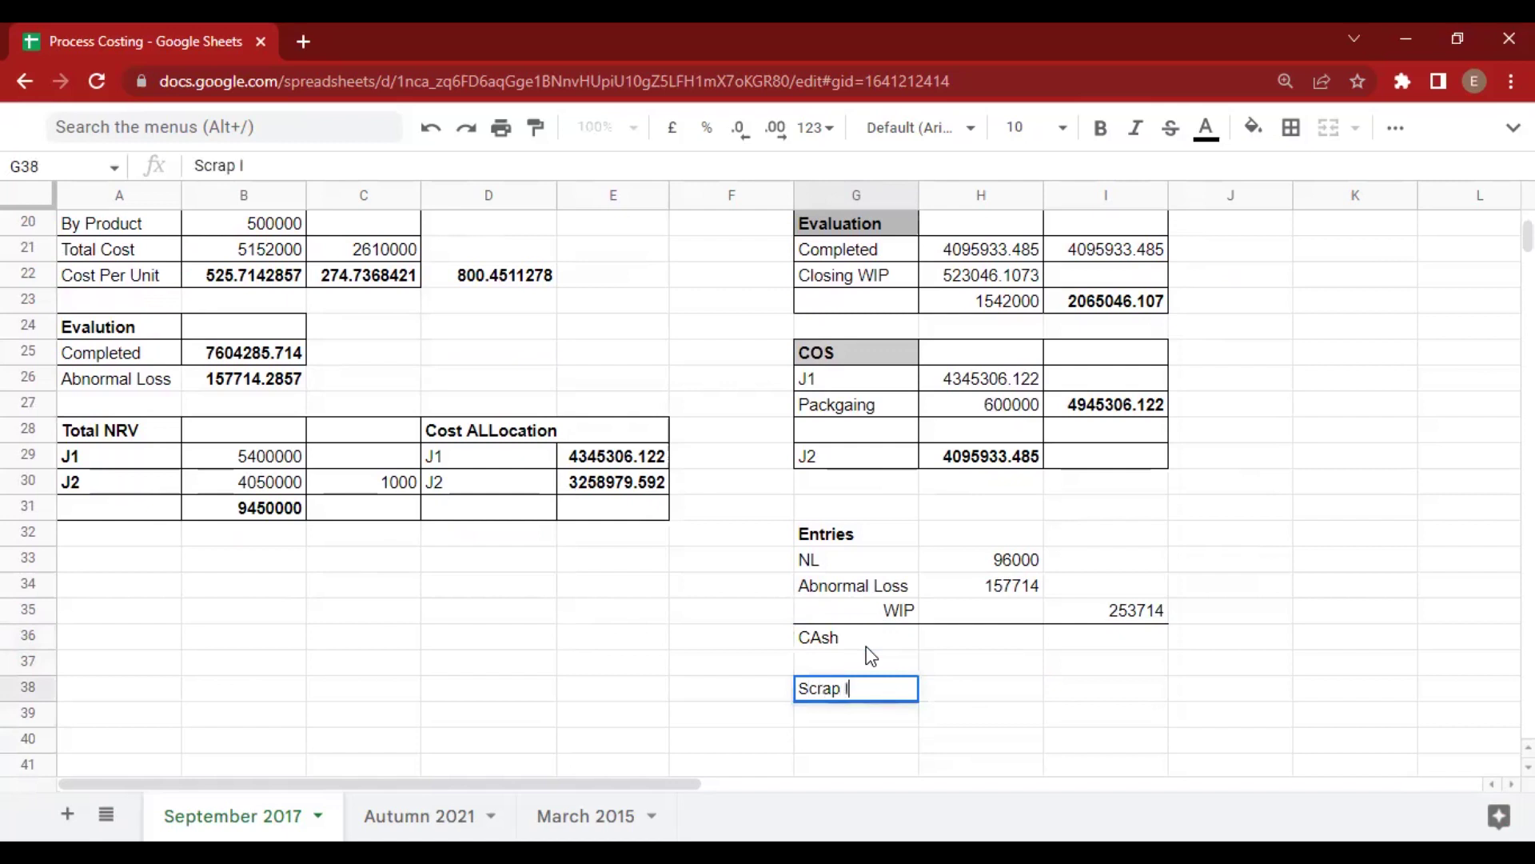
text(nventory)
key(Return)
Enter the P/L label in G37 between the cash and scrap inventory lines.
key(Up)
key(Up)
key(Up)
key(Down)
text(P/L)
key(Return)
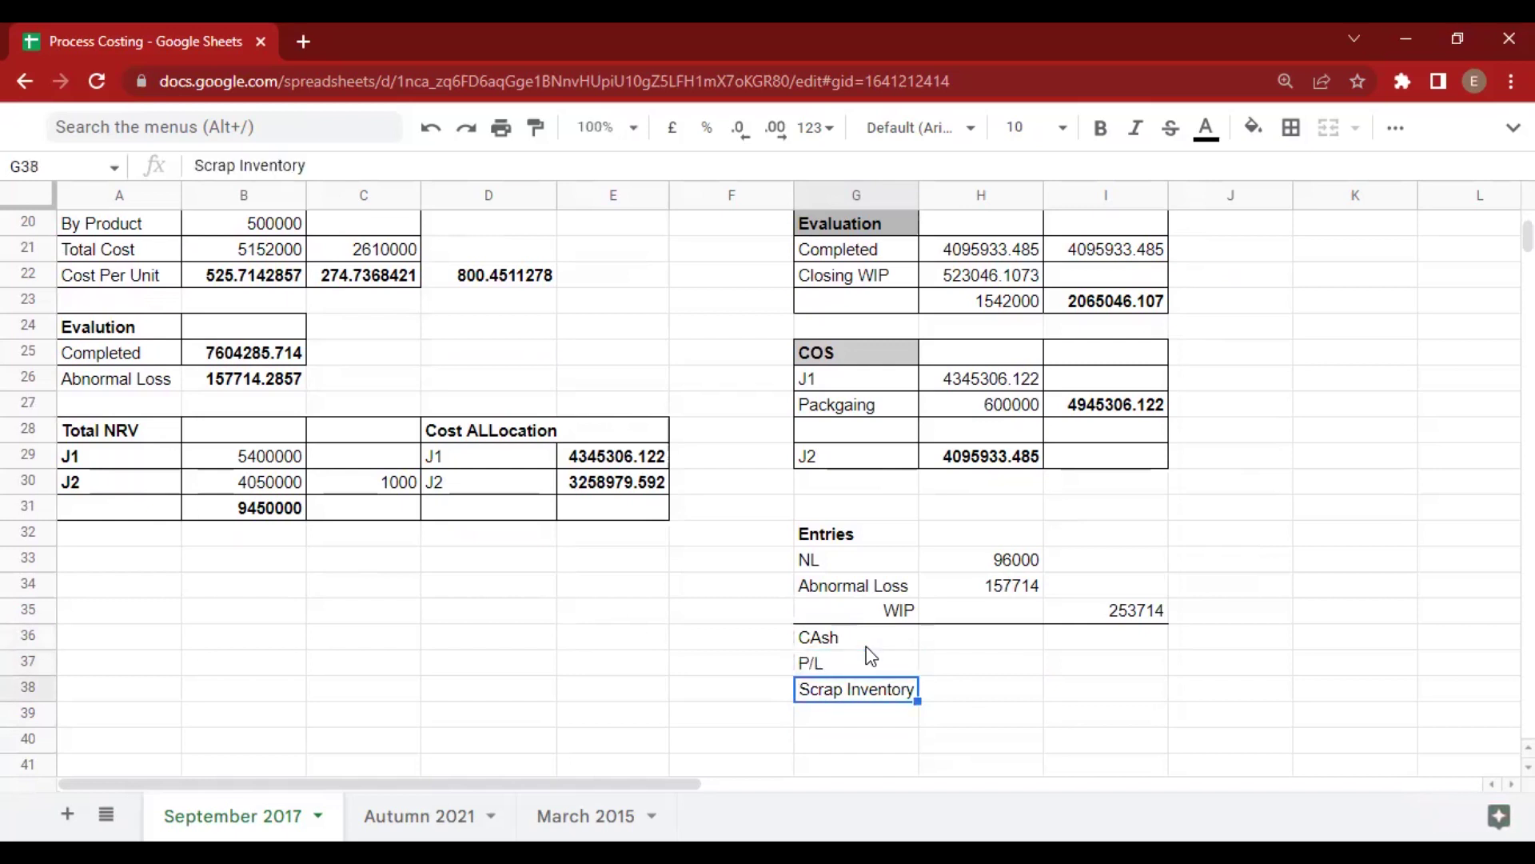
Check the waste sale terms in the question document for the cash amount in H36, and return to the spreadsheet.
key(Tab)
key(Up)
key(Up)
key(Up)
key(Down)
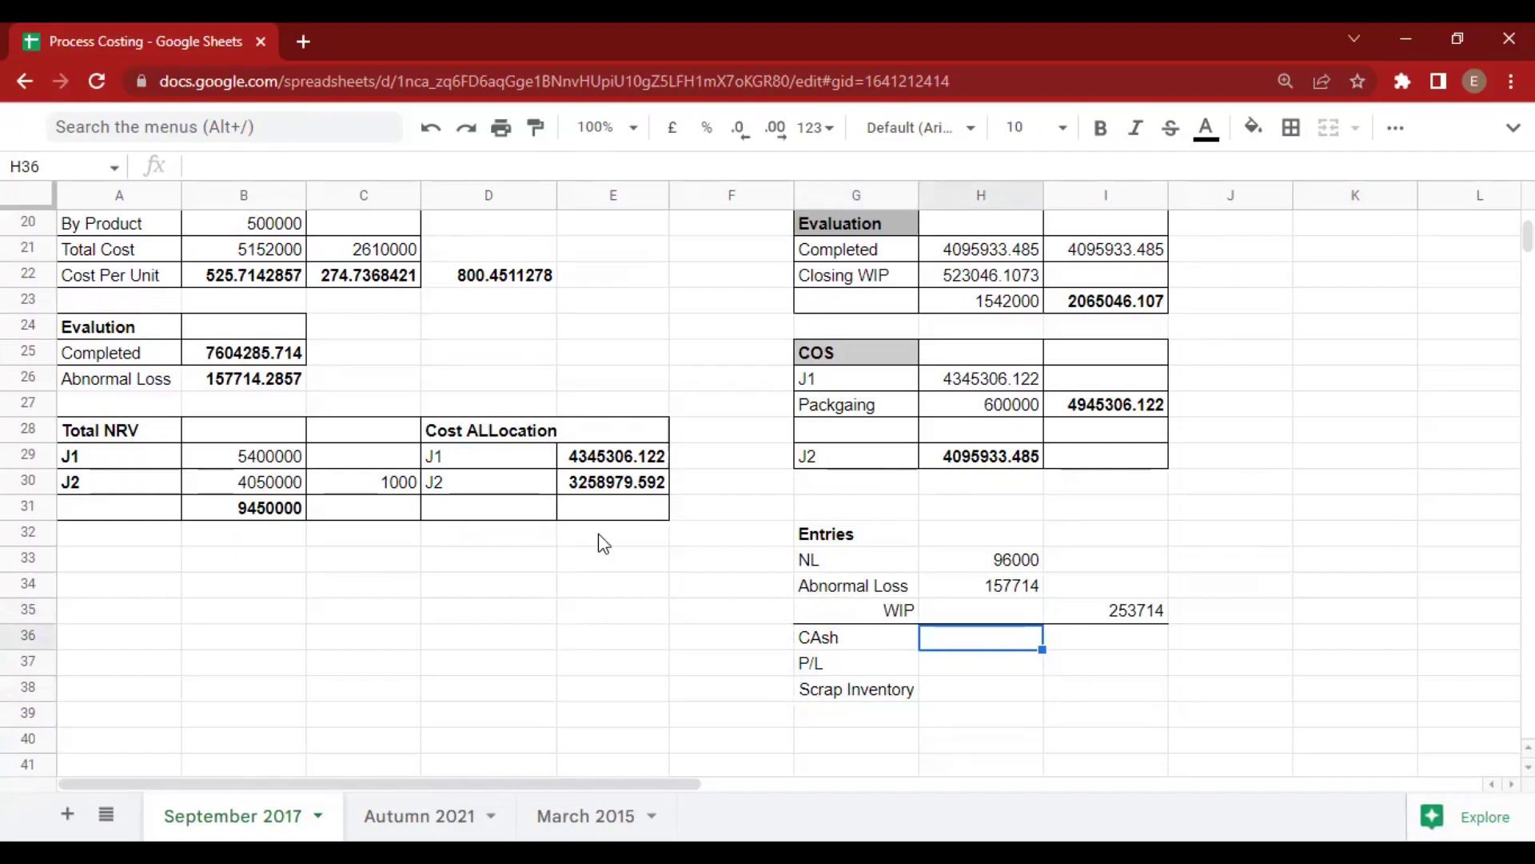
key(alt+Tab)
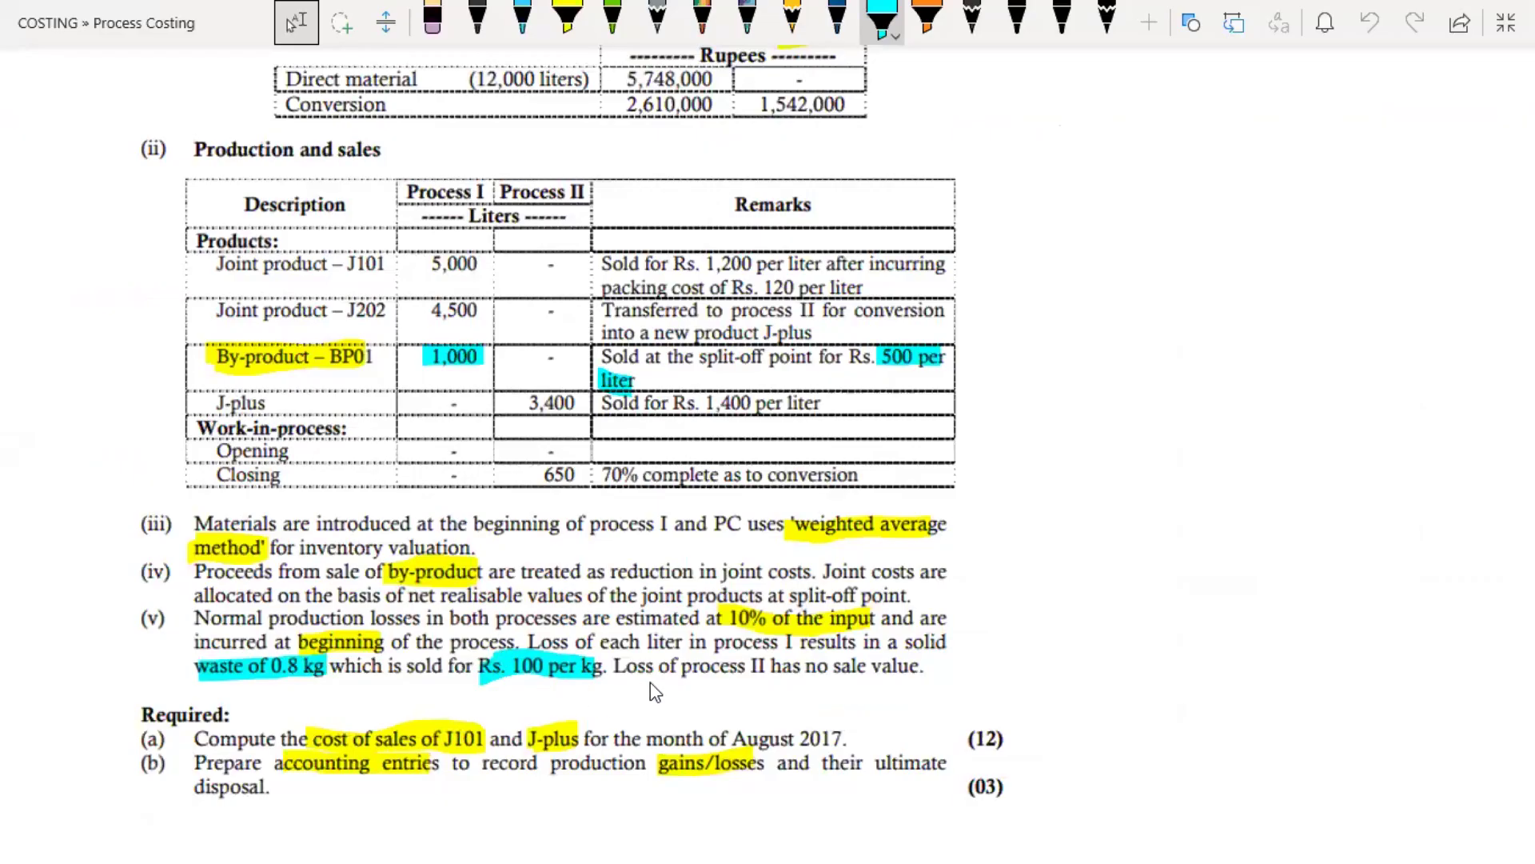
key(alt+Tab)
Undo the last change to the cash row cells H36:I36.
key(ctrl+z)
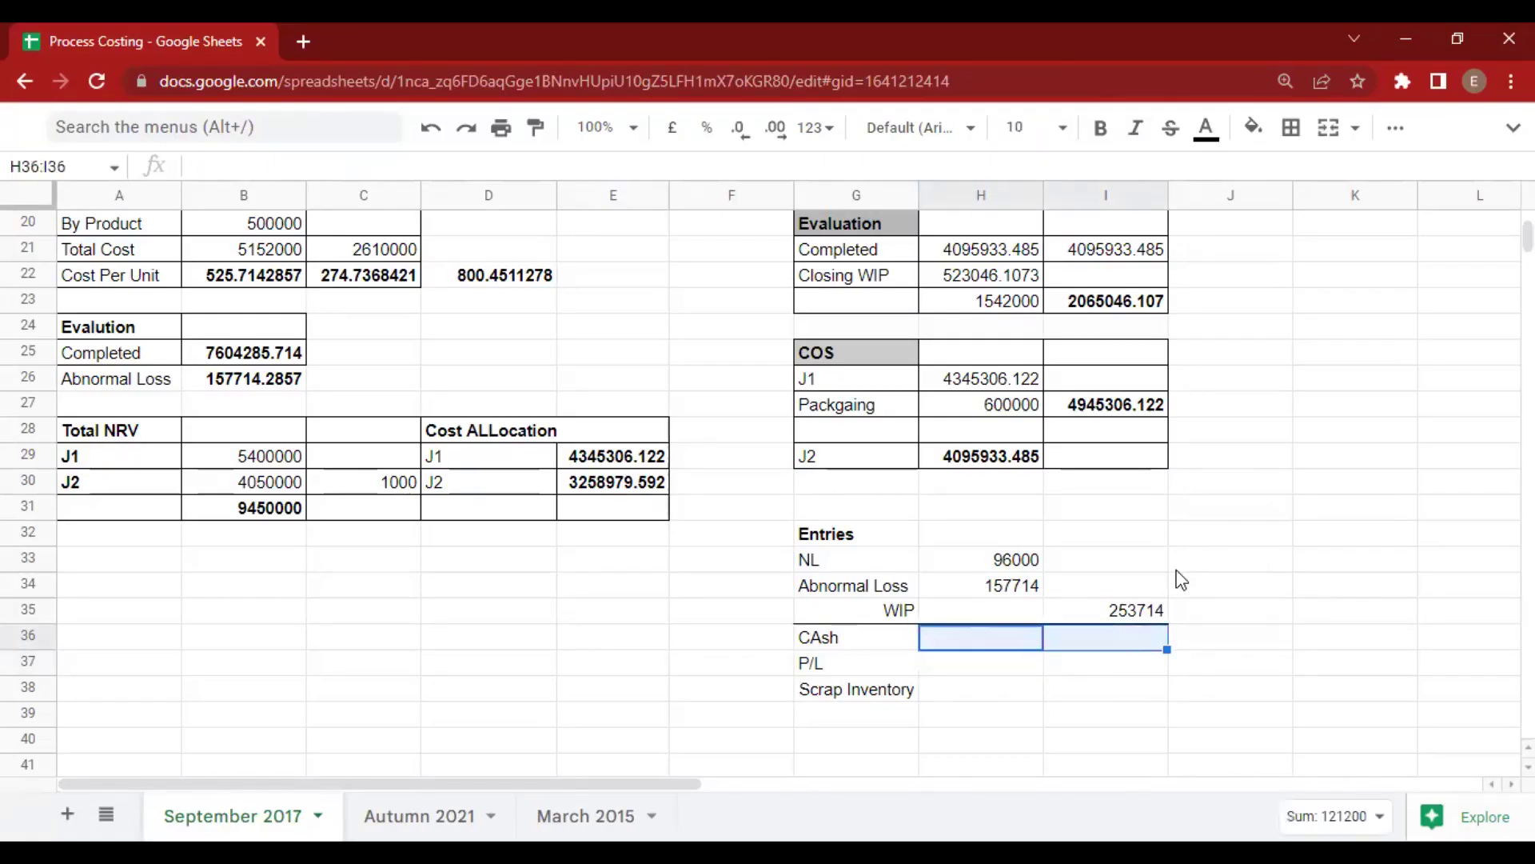
key(Right)
key(Left)
key(Right)
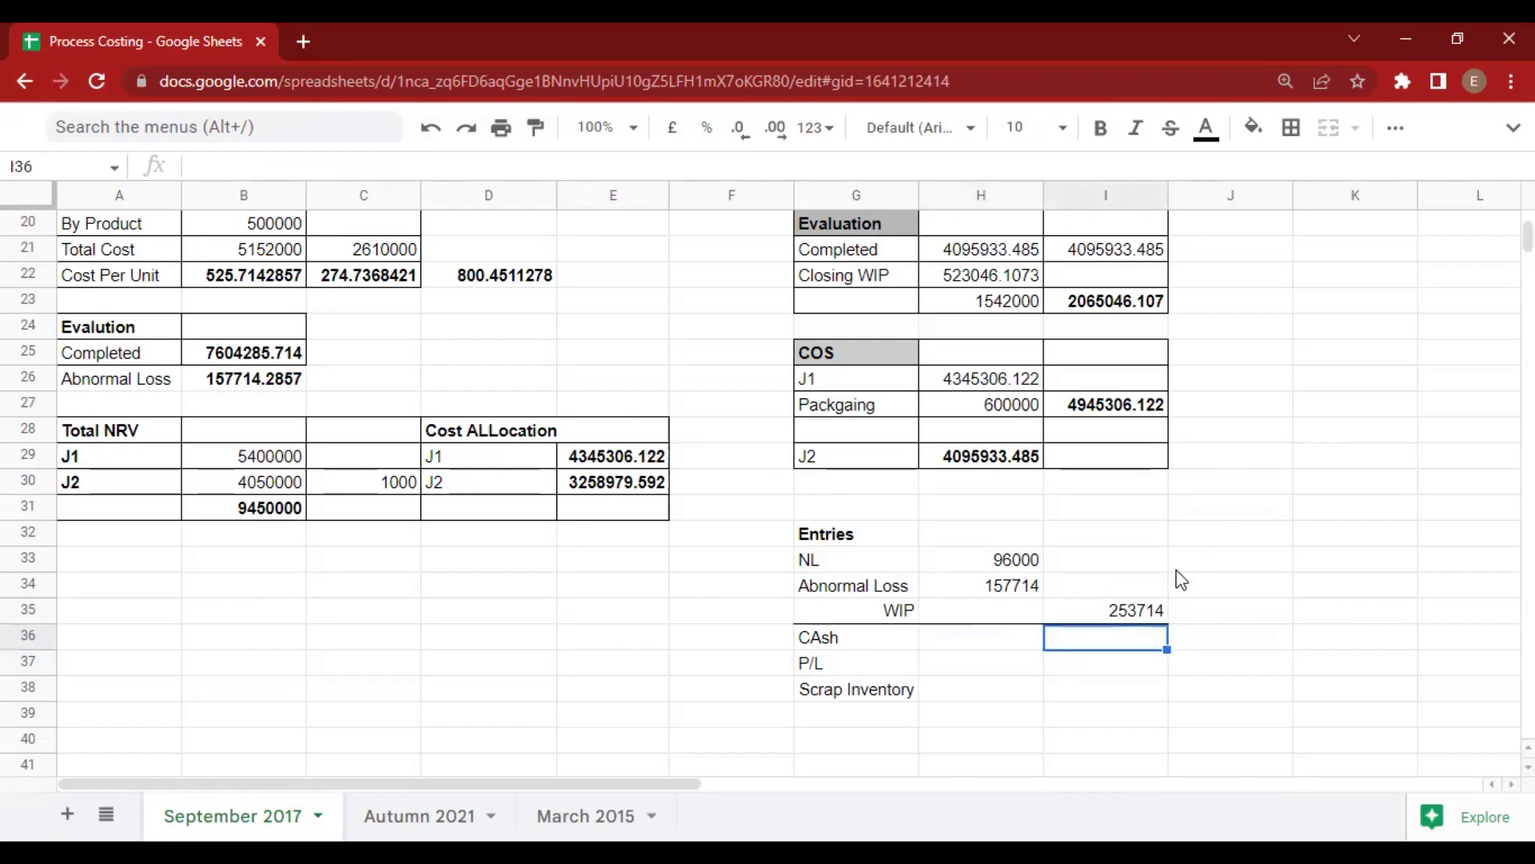
Enter the total process I loss litres in I36 as =1200+300, using the normal and abnormal loss quantities.
text(=1200)
scroll(1179, 576, up, 5)
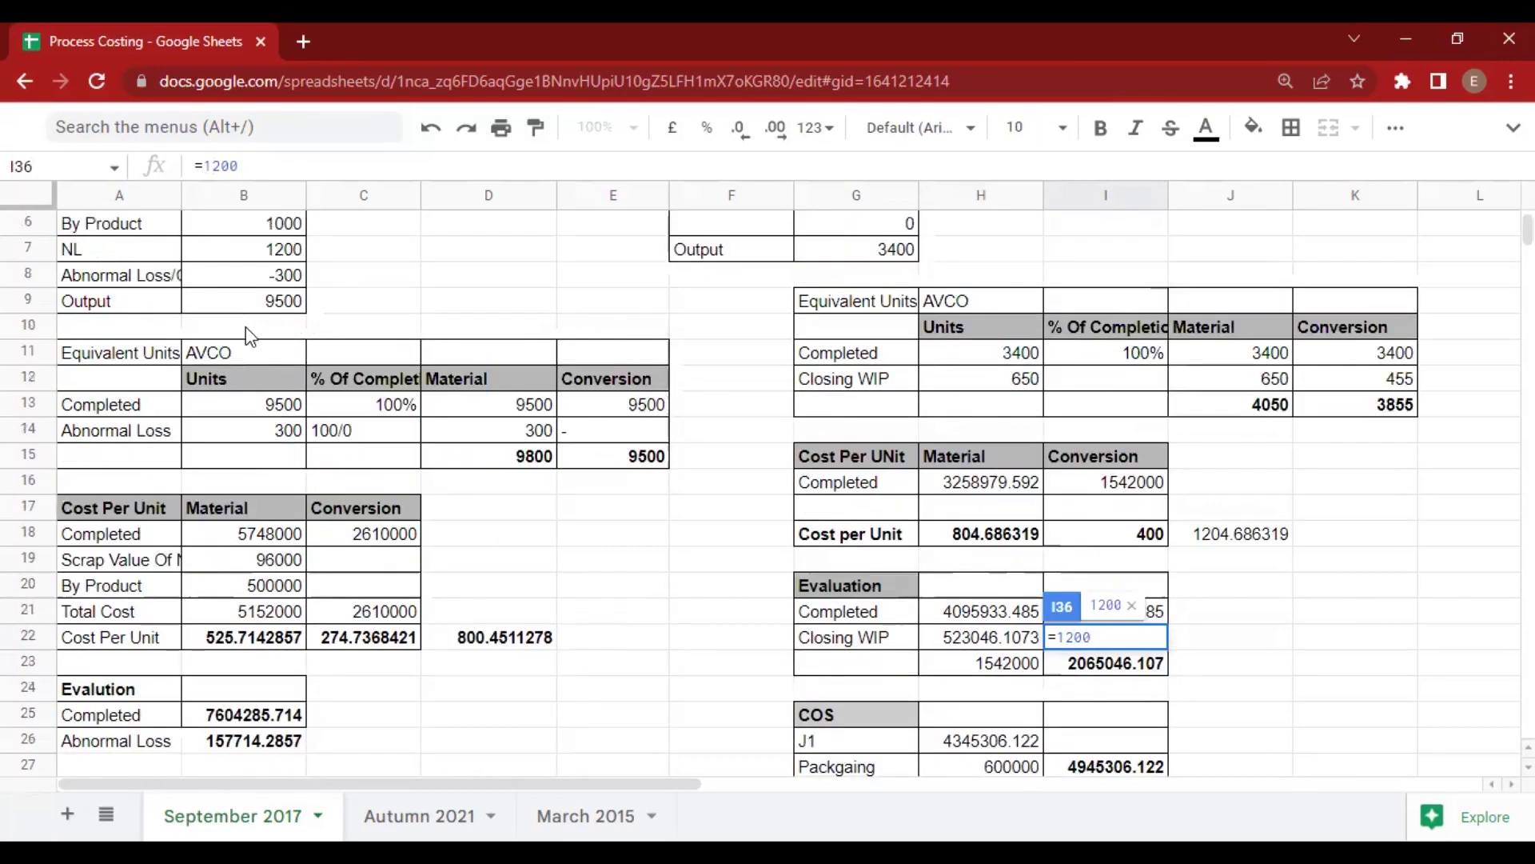
scroll(249, 335, up, 1)
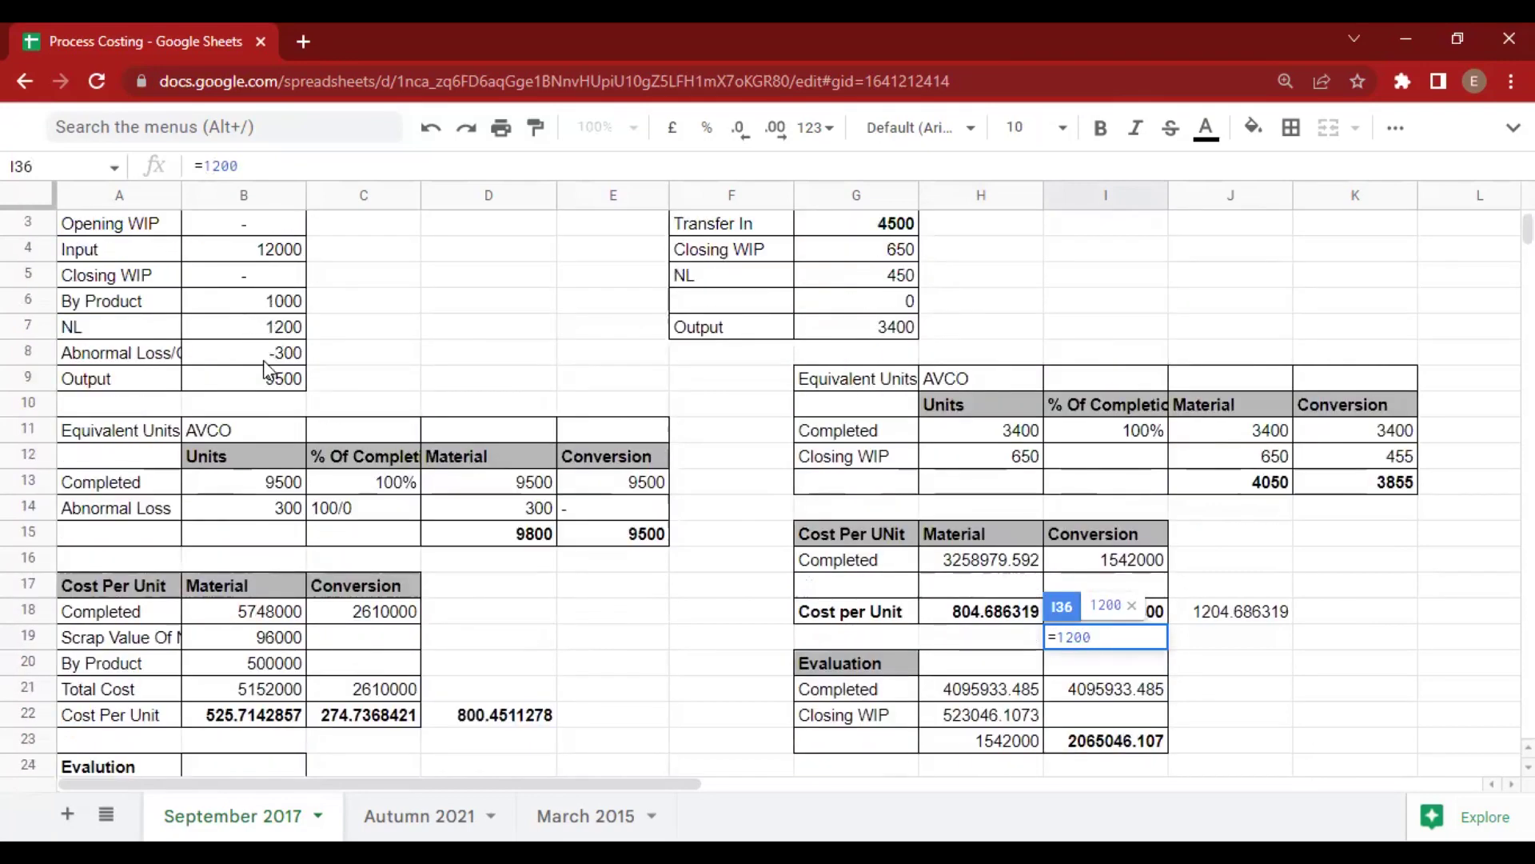
scroll(263, 359, down, 6)
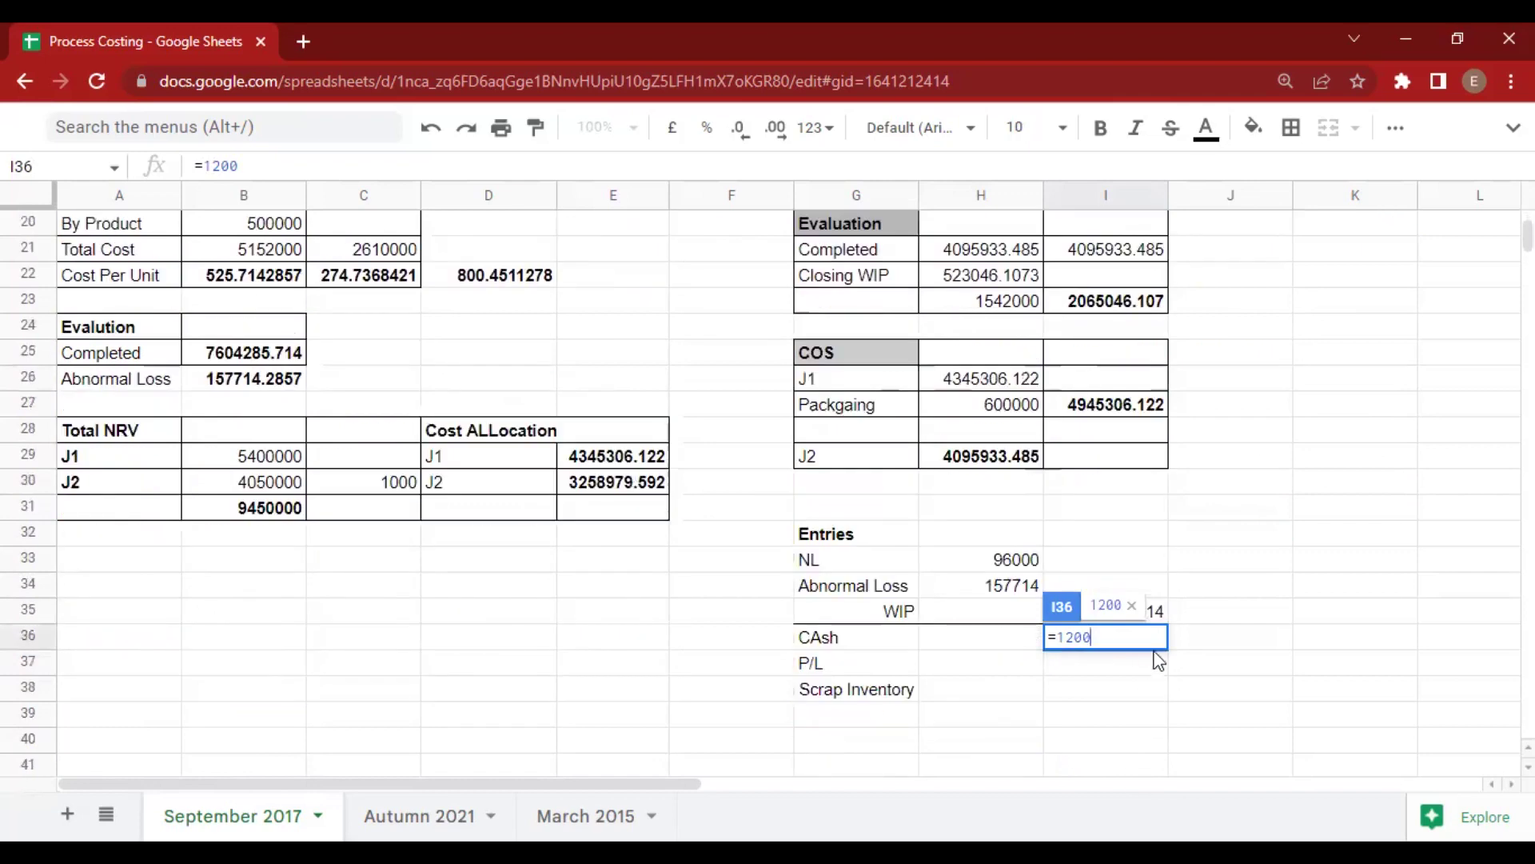
text(+300)
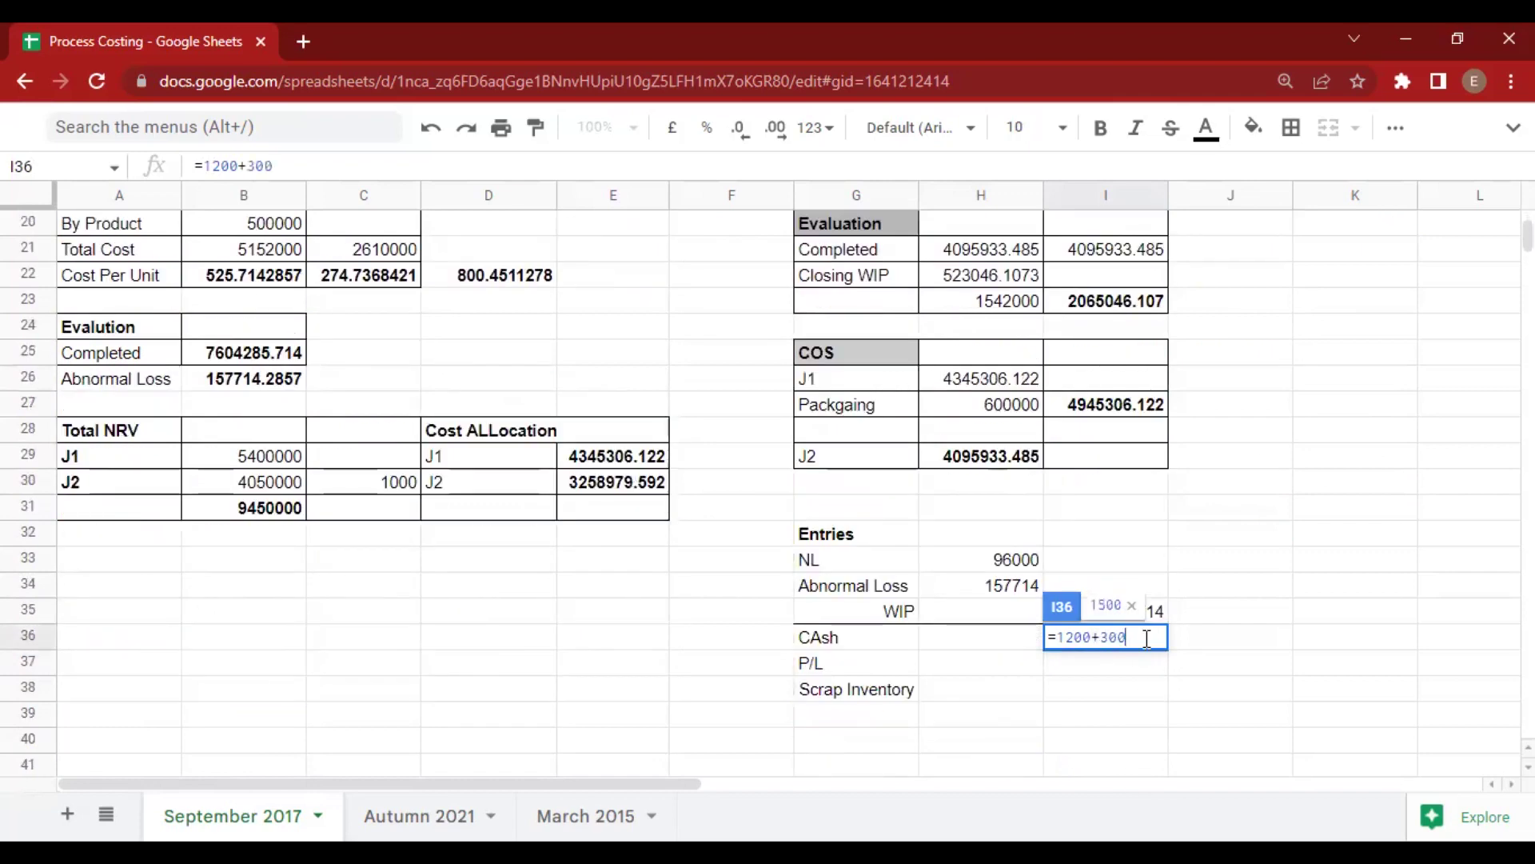
key(Return)
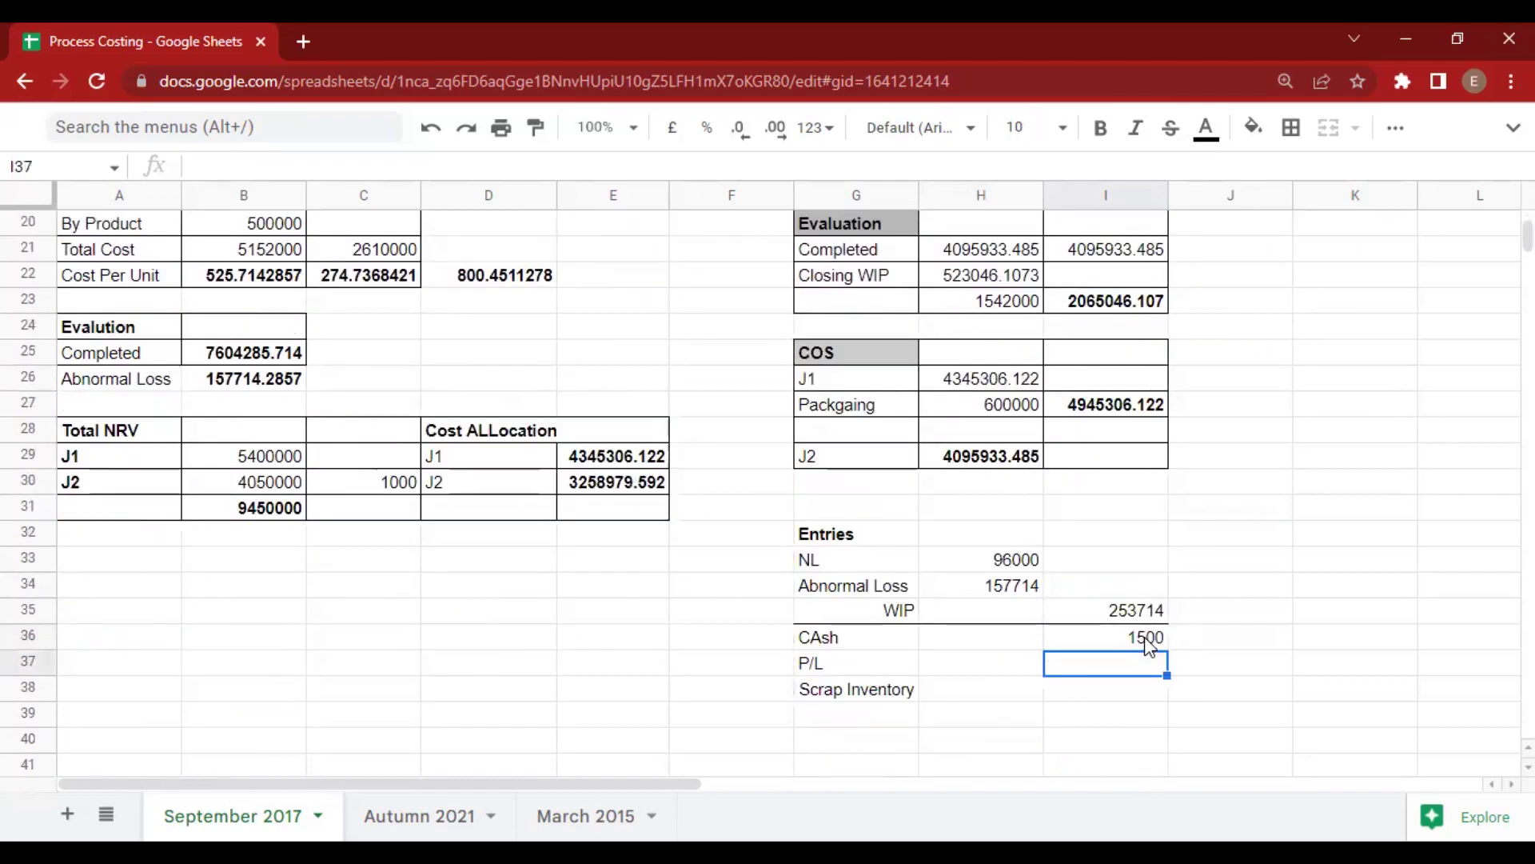
double_click(1144, 637)
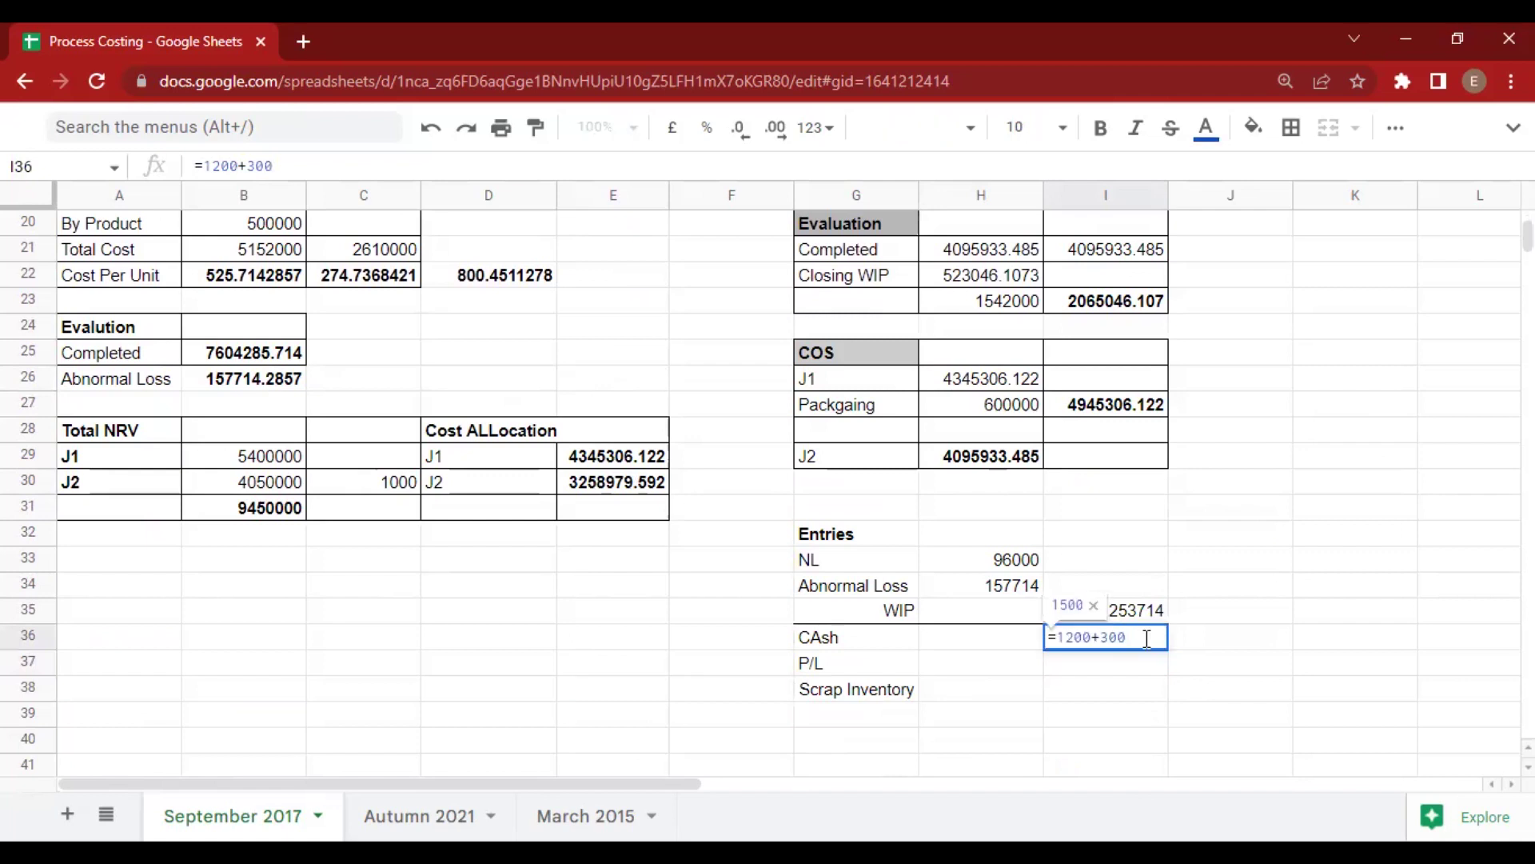
key(Return)
Enter the waste factor 0.8 in J36 beside the total loss litres.
click(1144, 637)
key(Right)
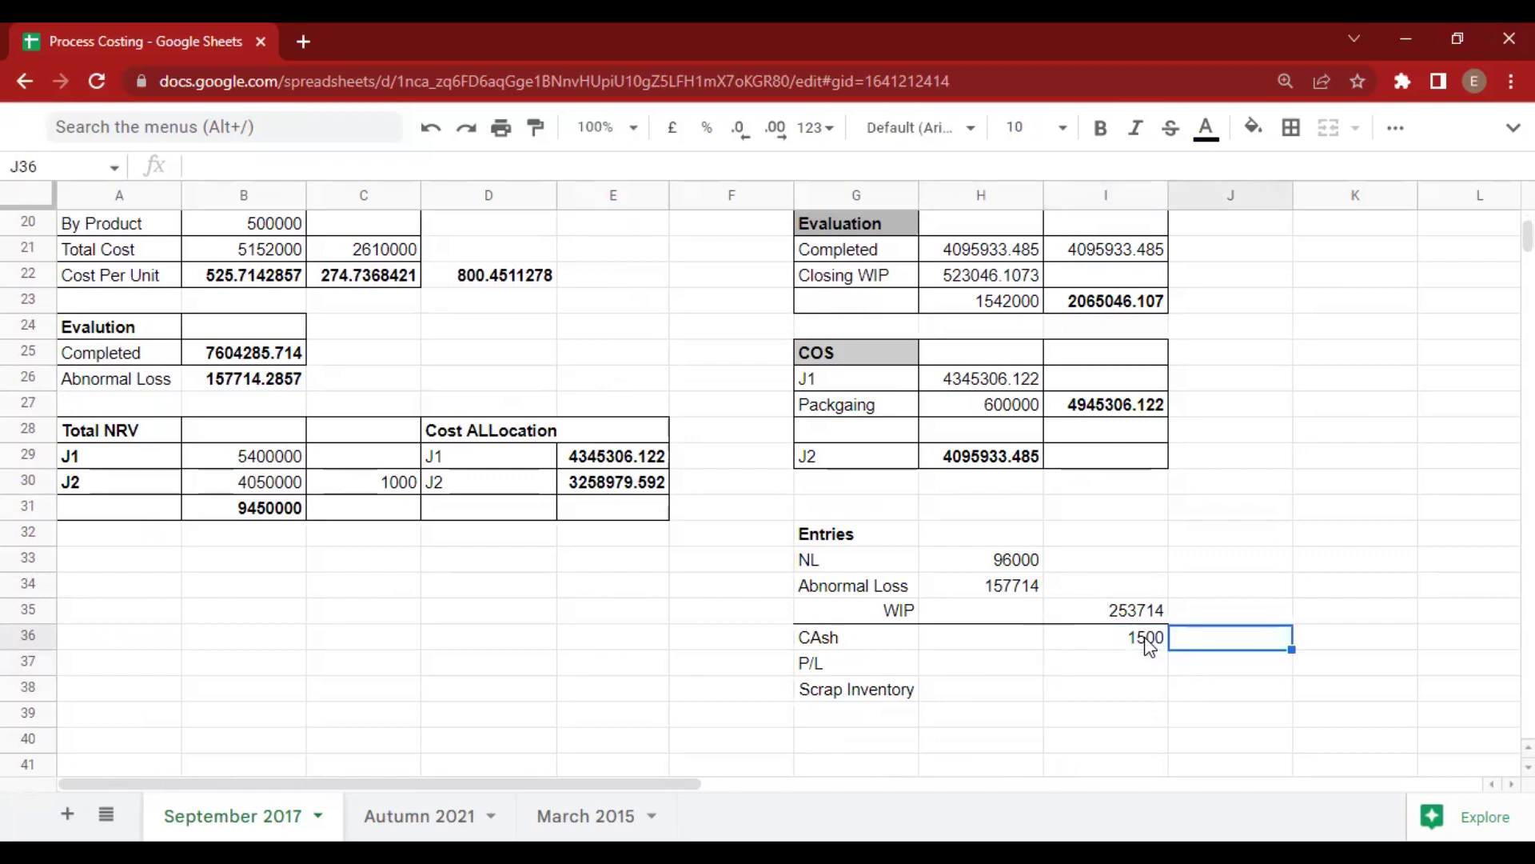
text(0.8)
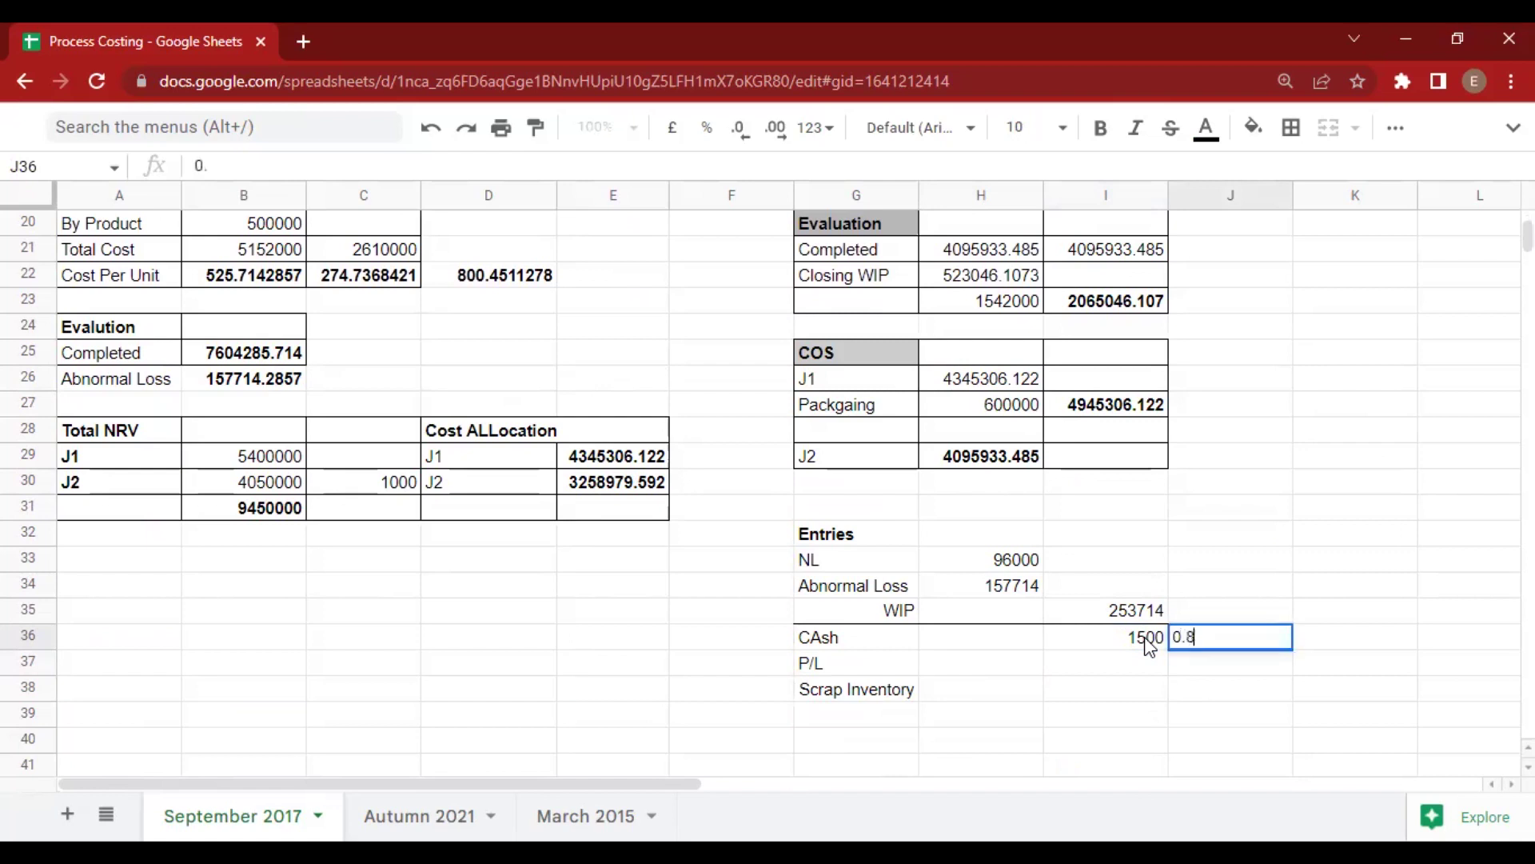
key(Right)
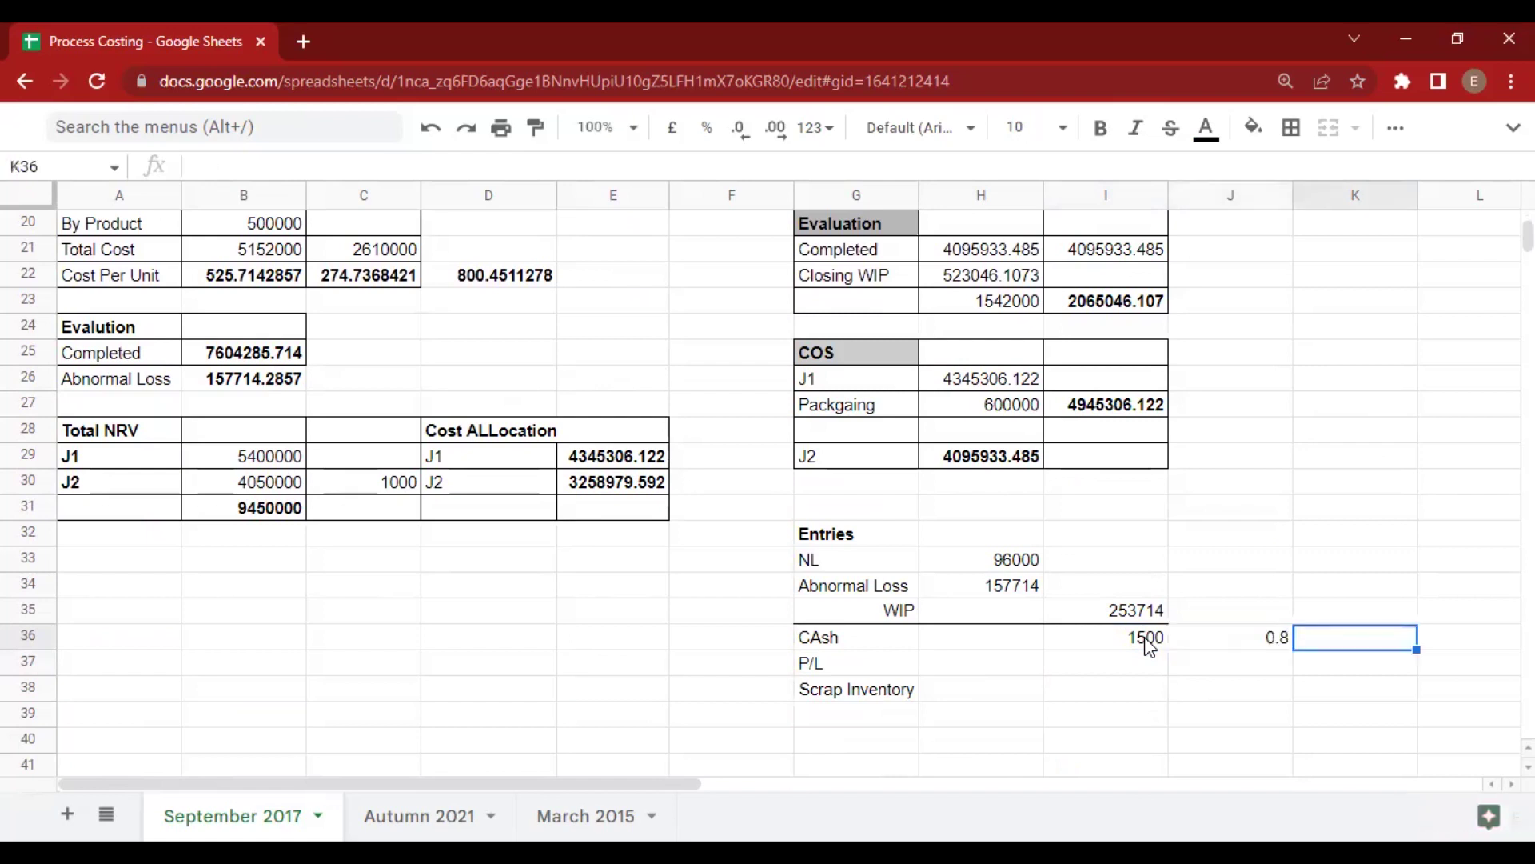
Calculate the solid waste quantity in K36 as =I36*J36 and make the result bold.
text(=)
key(Left)
key(Left)
key(Left)
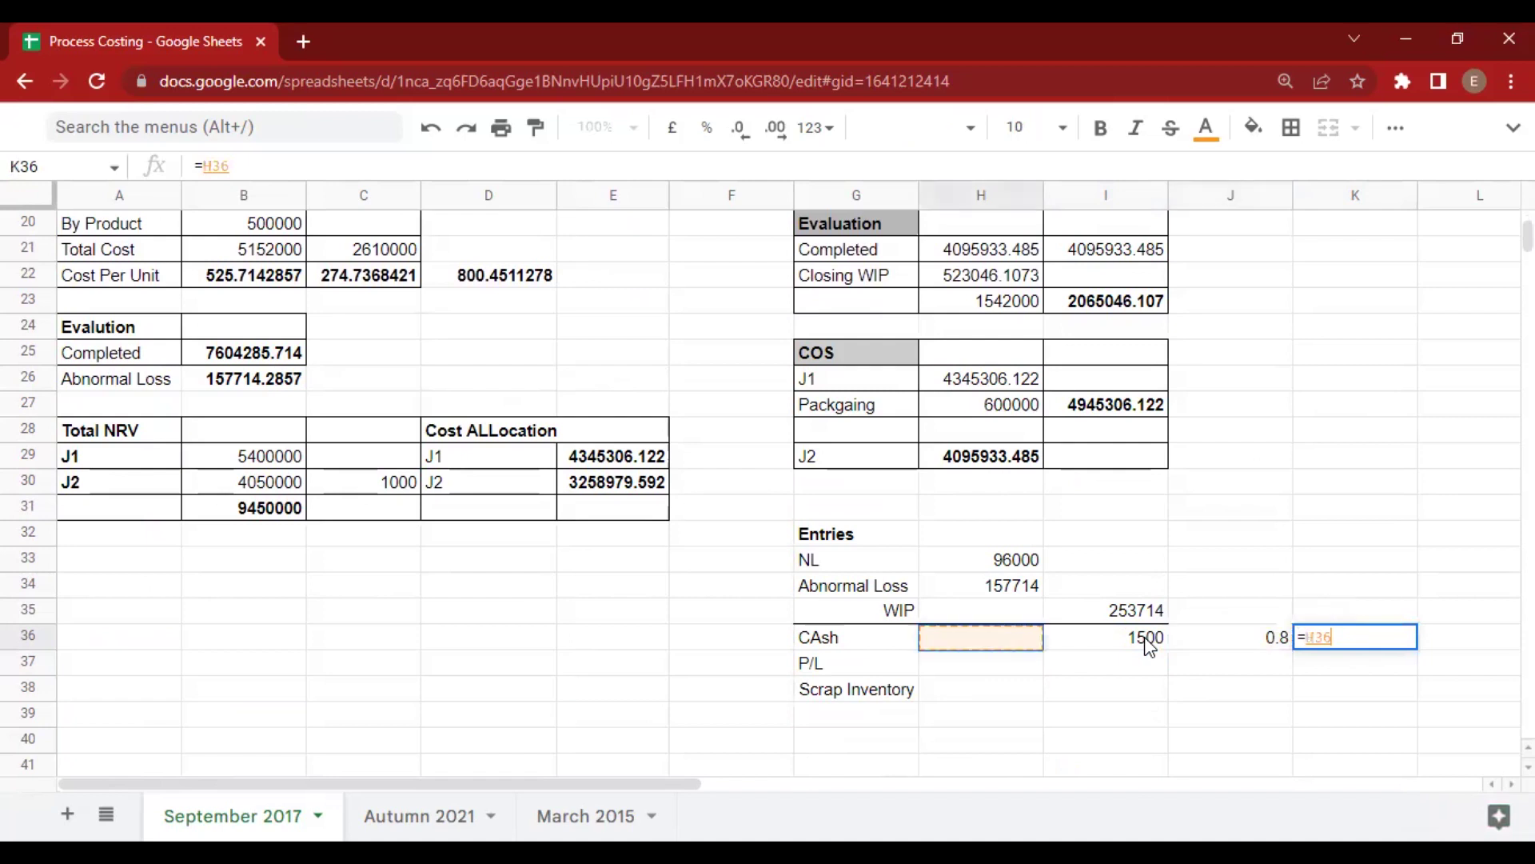
key(Right)
text(*)
key(Left)
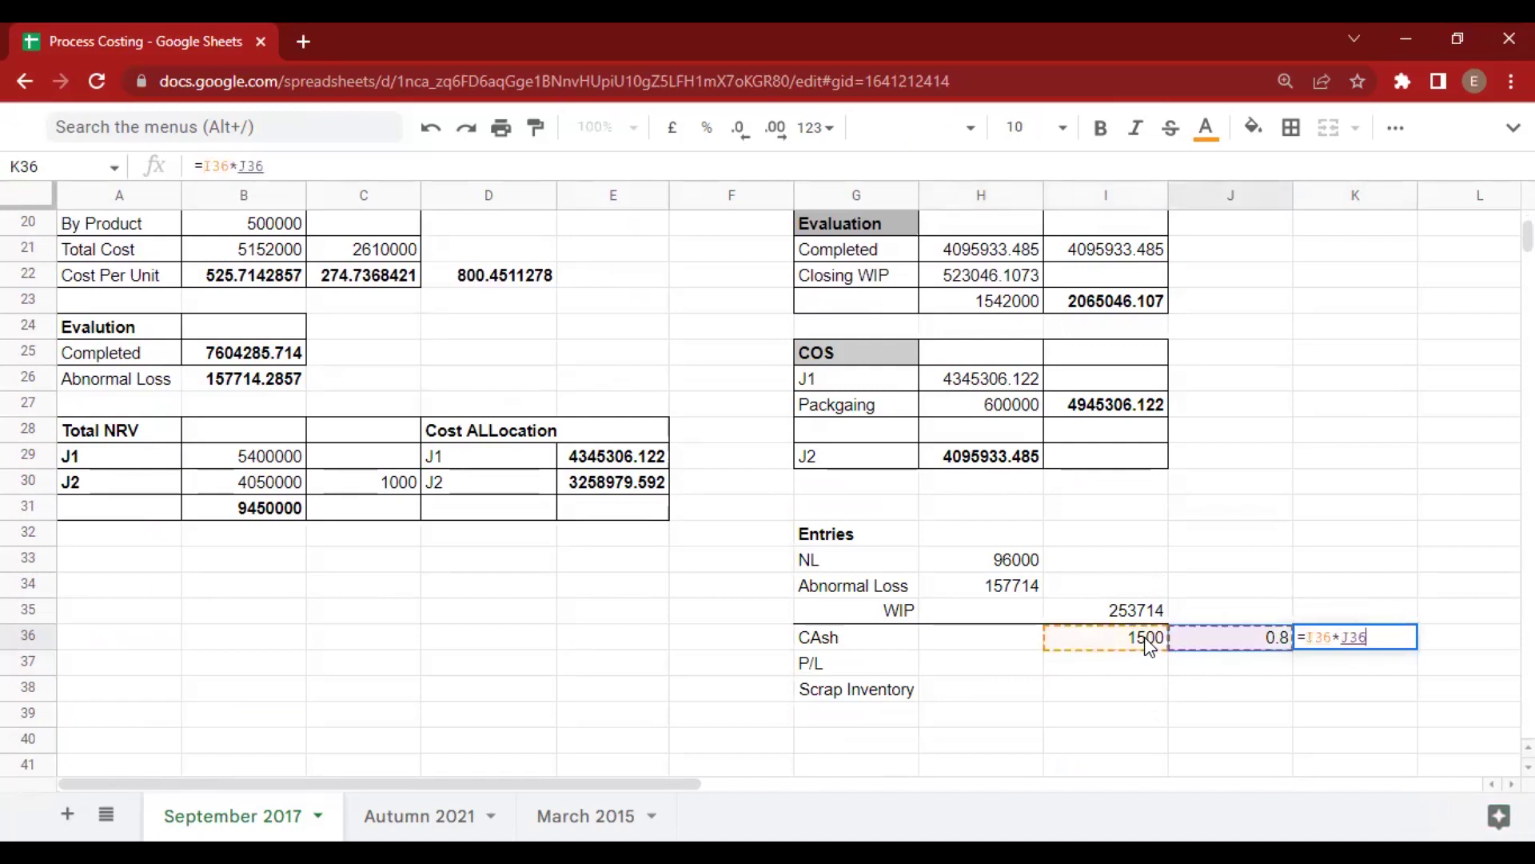
key(Return)
key(Up)
key(Right)
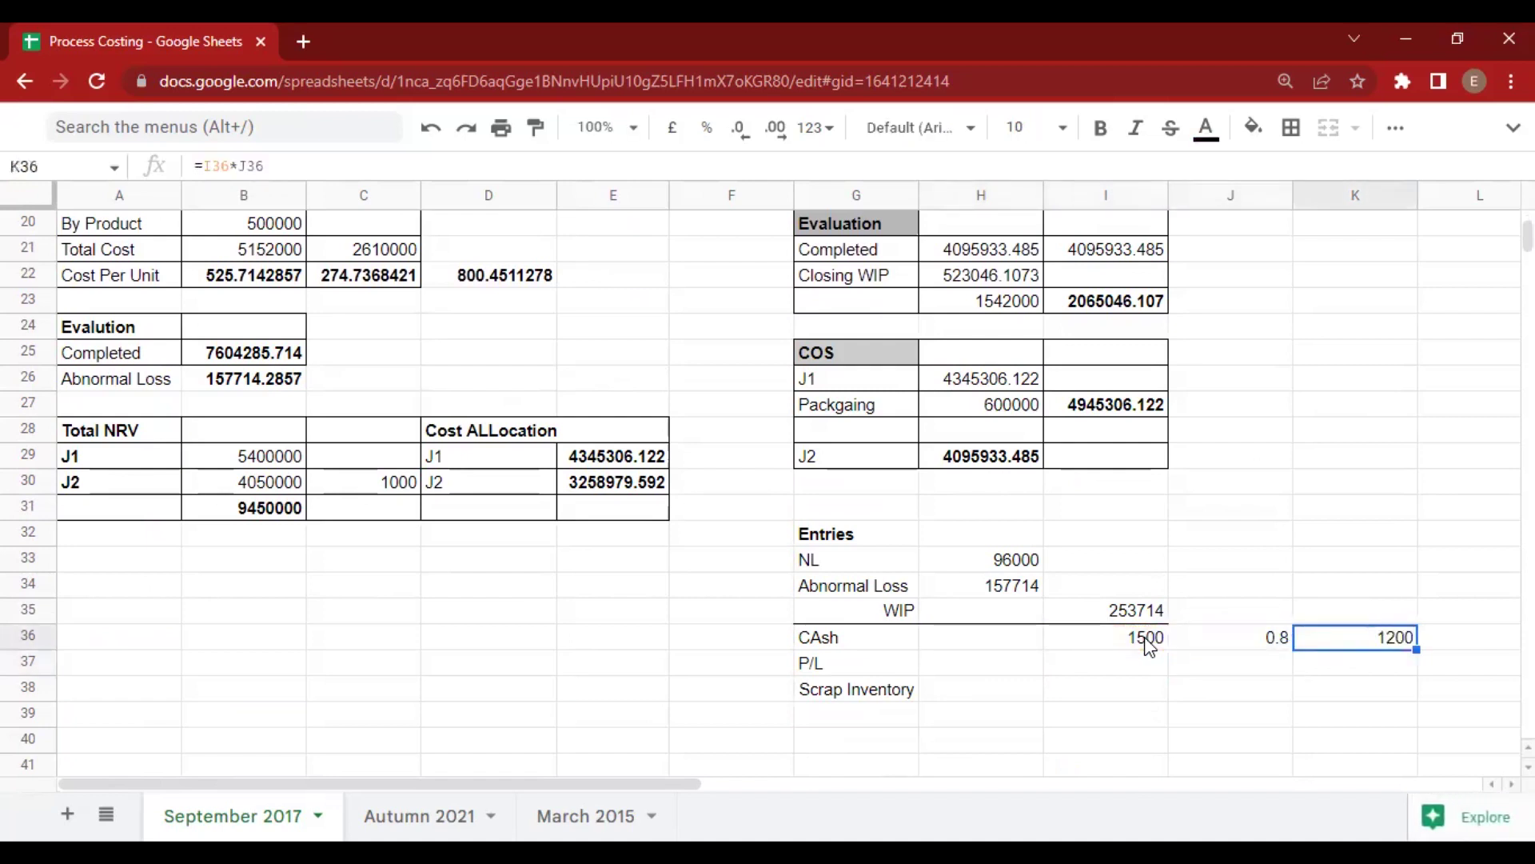
key(ctrl+b)
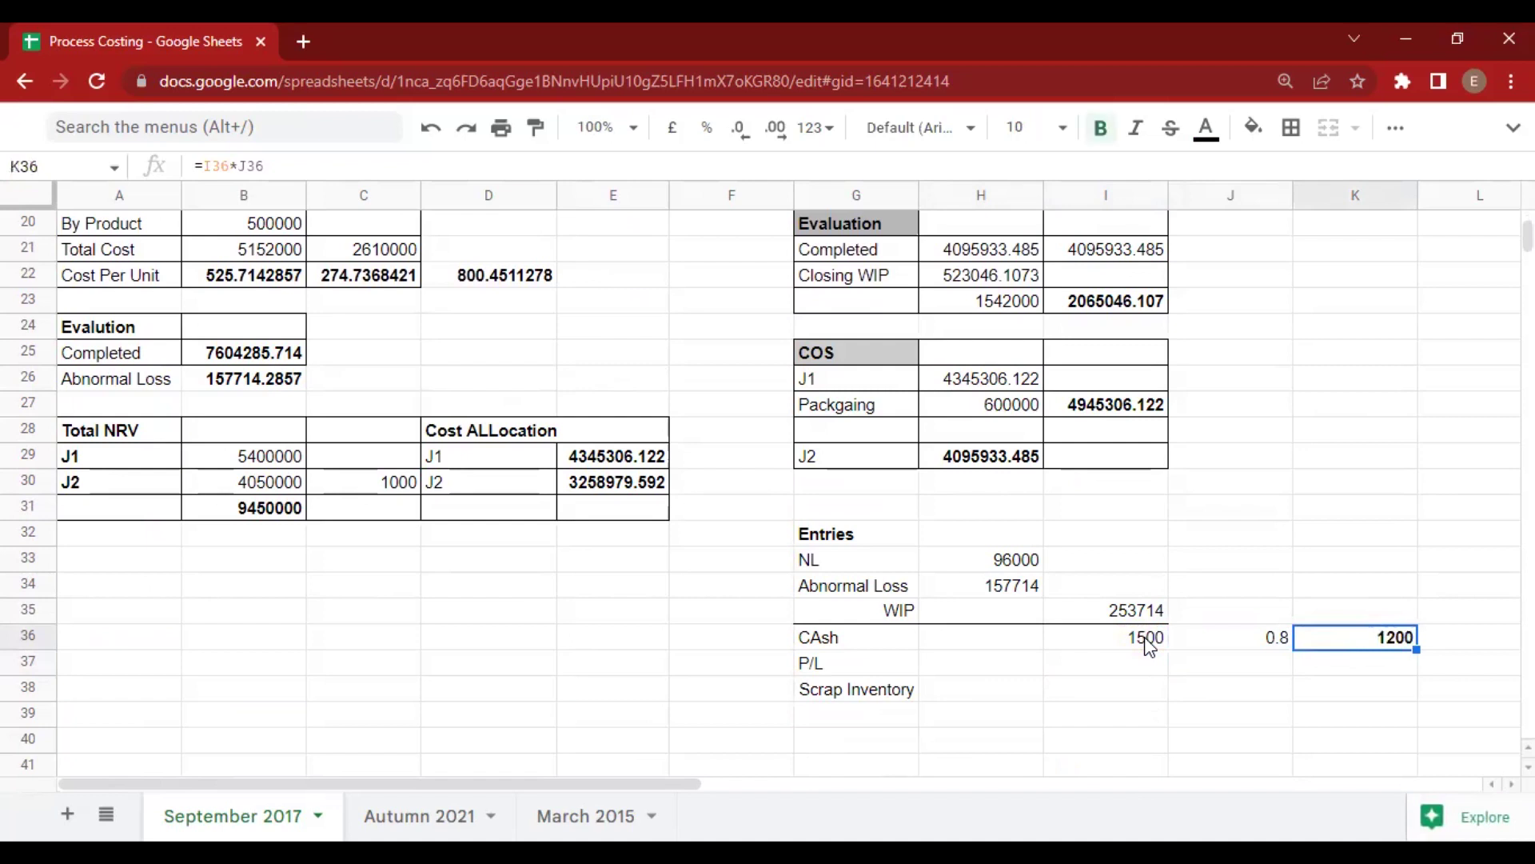
Calculate the cash amount in H36 as =K36*100, checking the waste sale rate per kg in the question document.
key(Left)
key(Left)
key(Left)
text(=)
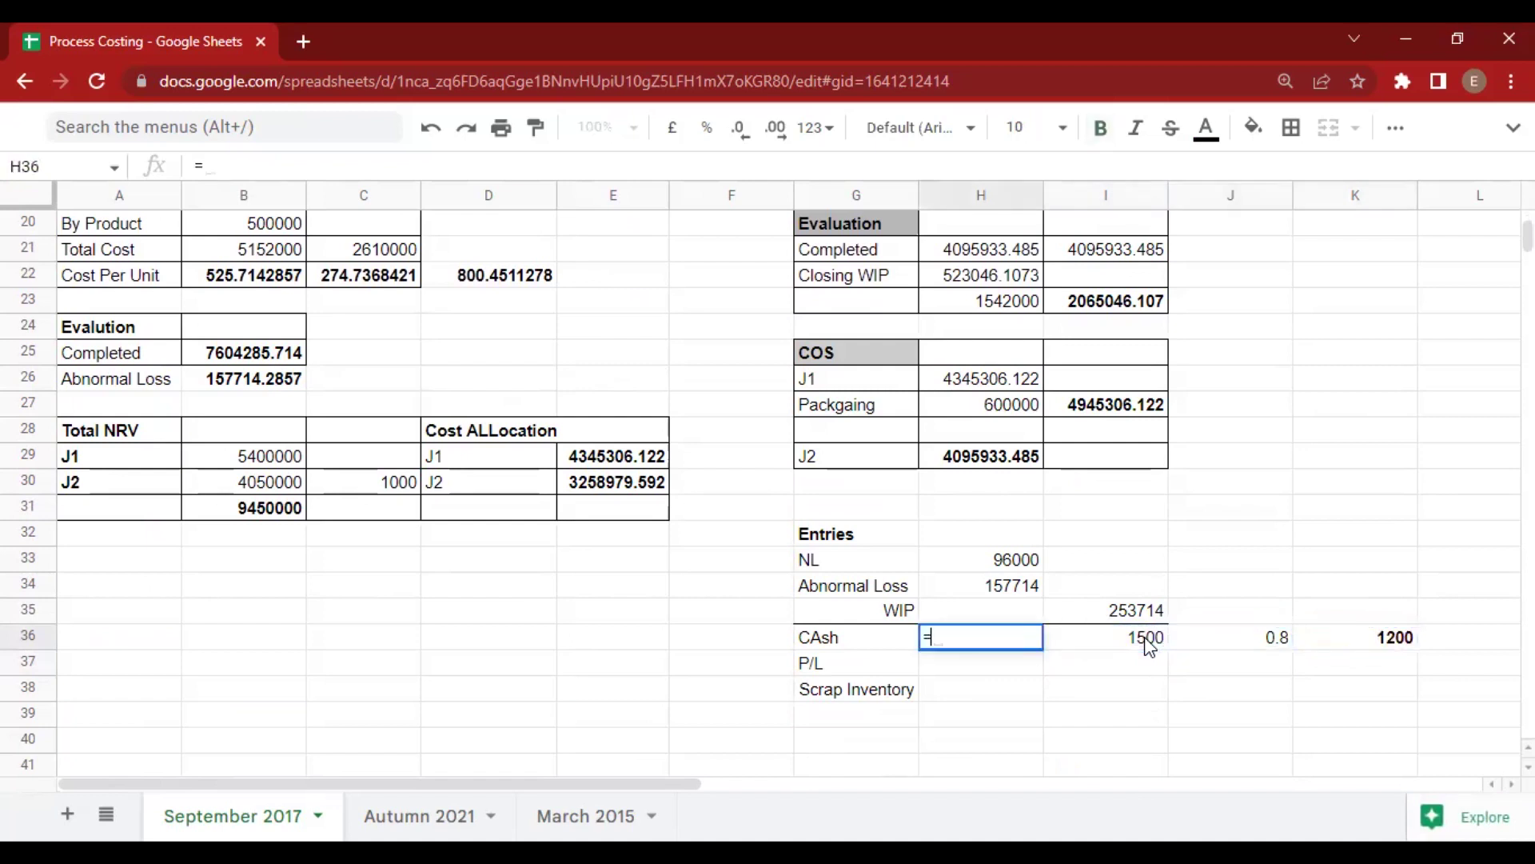
key(Right)
key(Right)
key(Right)
text(*)
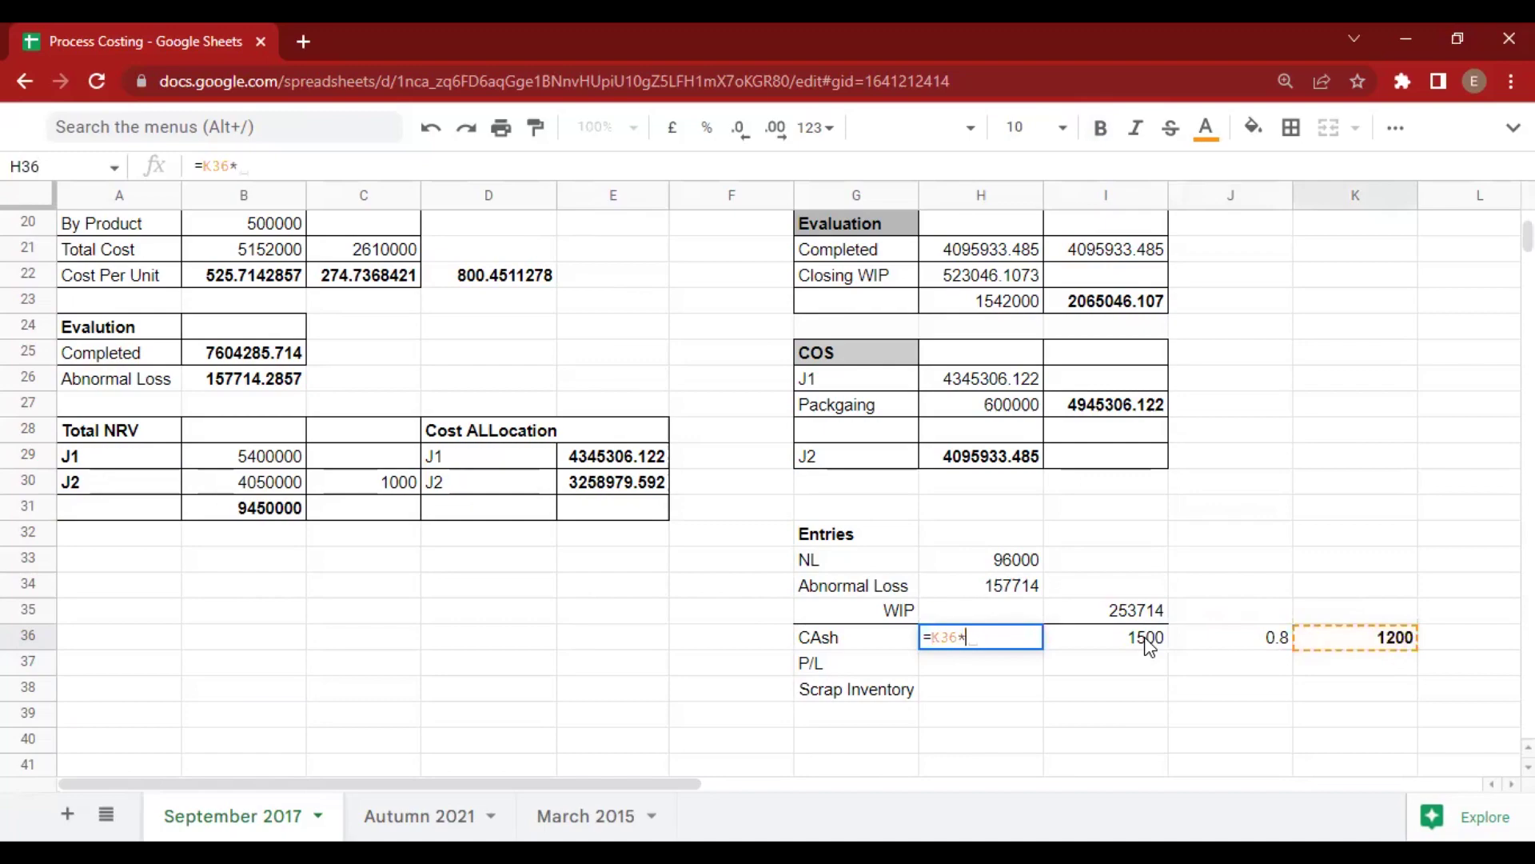
key(alt+Tab)
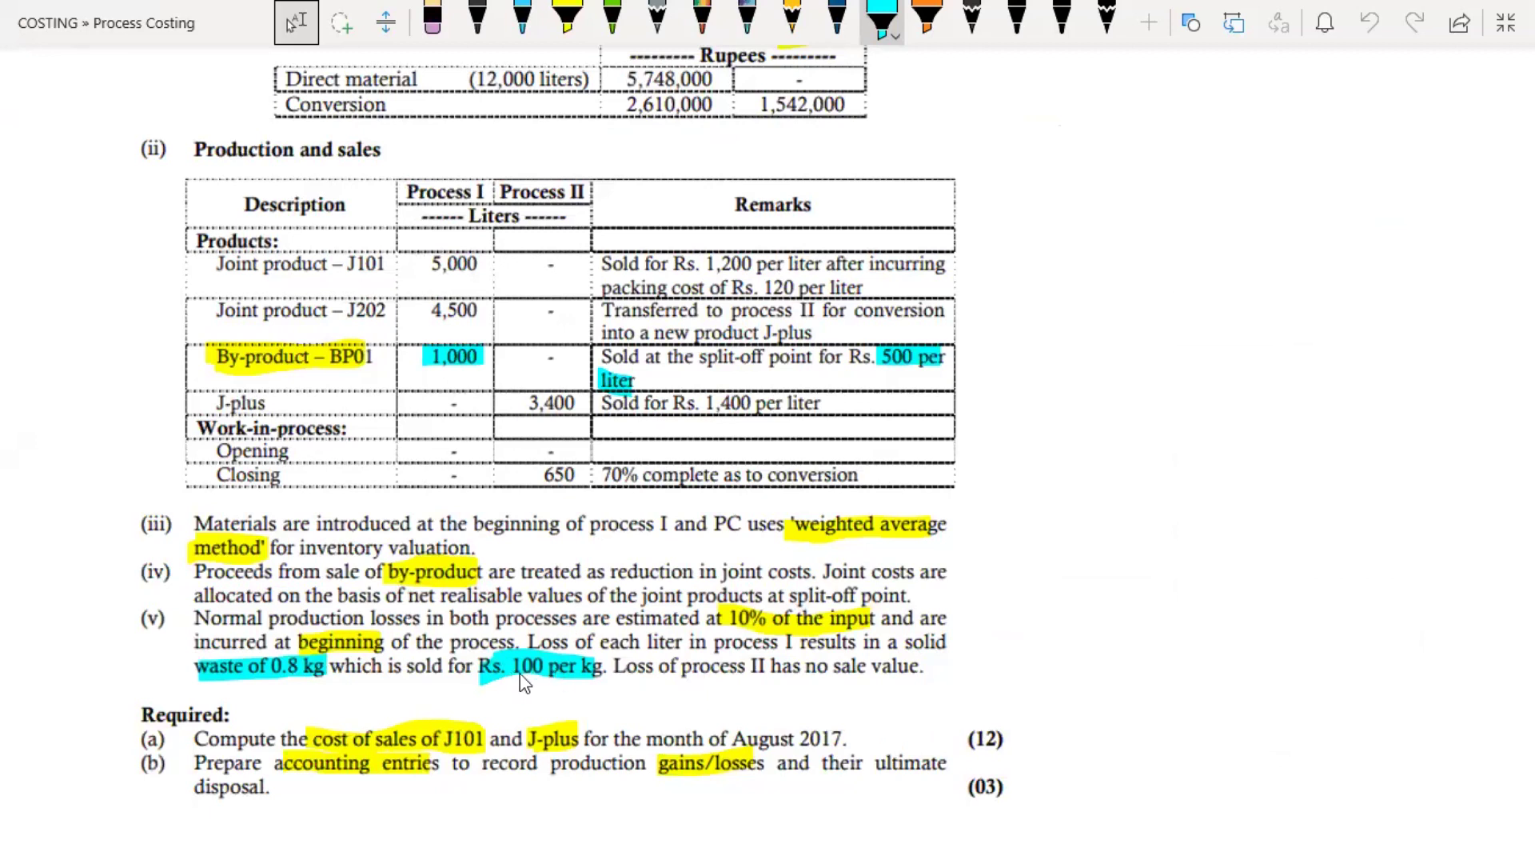
key(alt+Tab)
text(100)
key(Return)
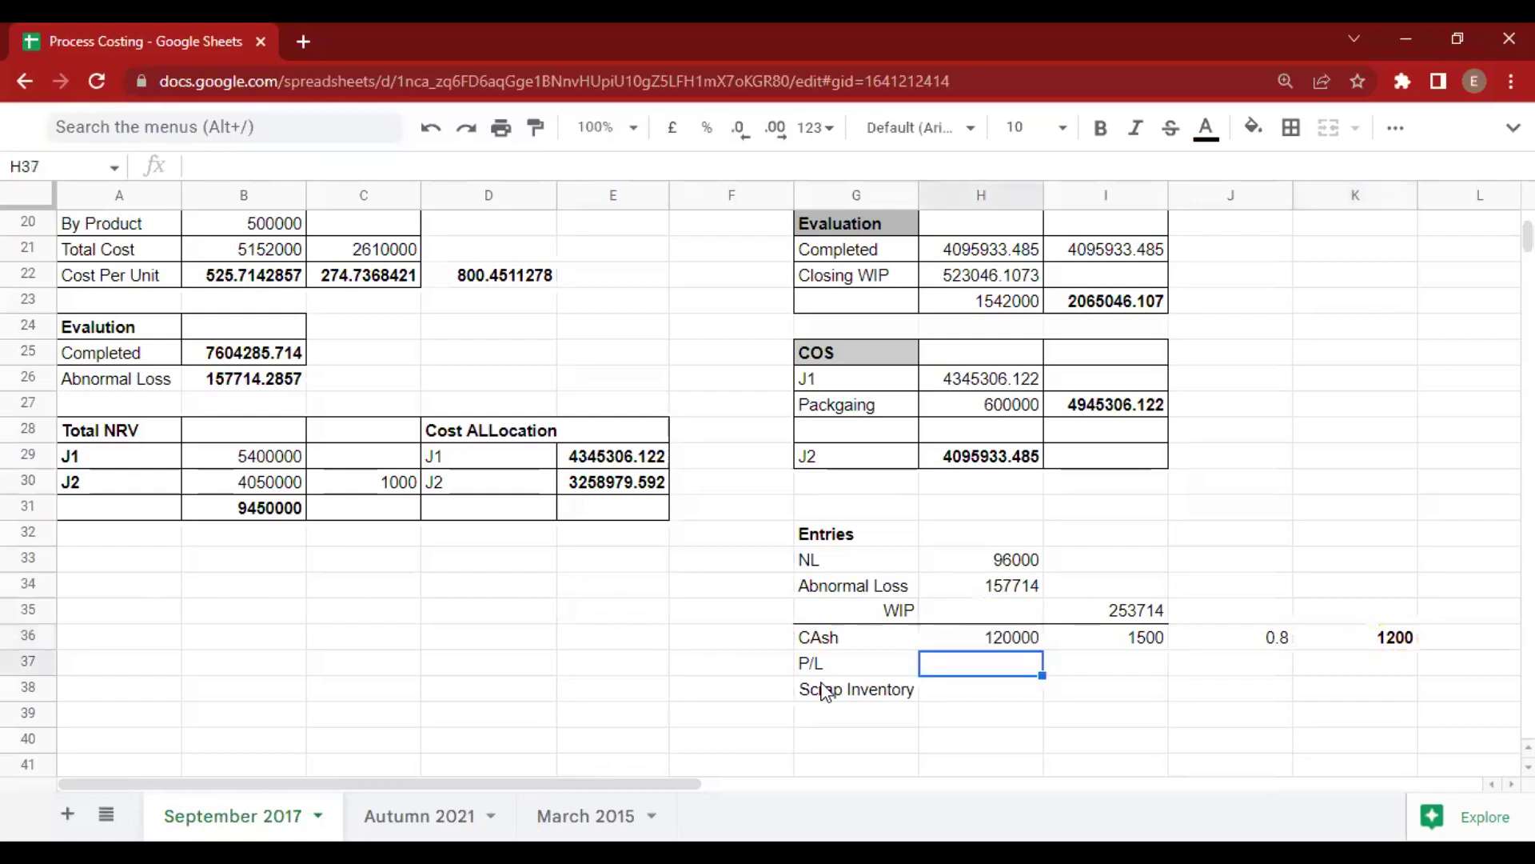
key(Up)
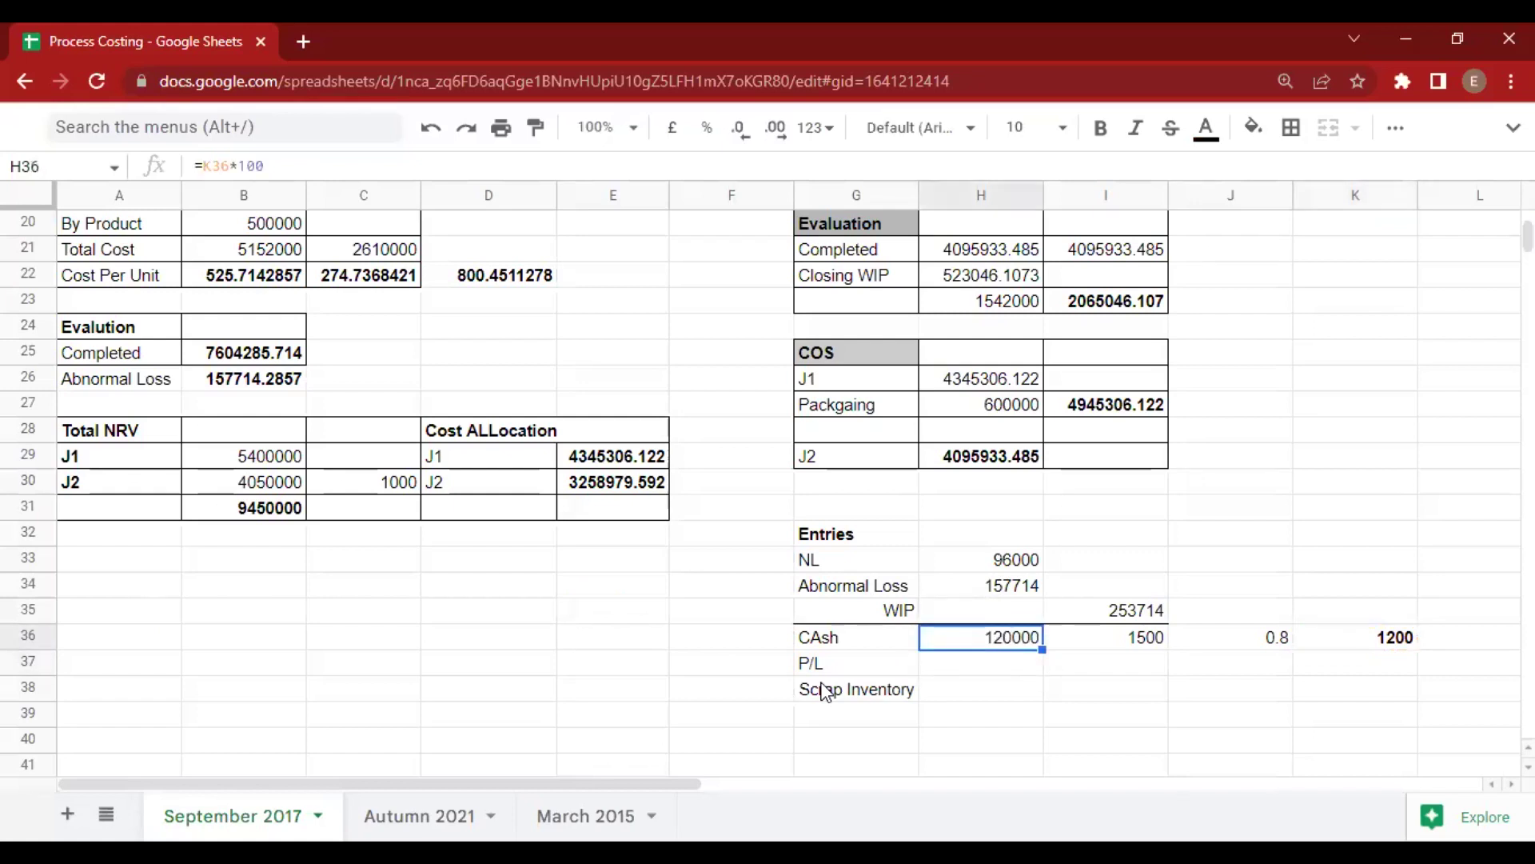
Set the Scrap Inventory credit in I38 equal to the WIP credit with =I35.
key(Down)
key(Down)
key(Right)
text(=)
key(Up)
key(Up)
key(Up)
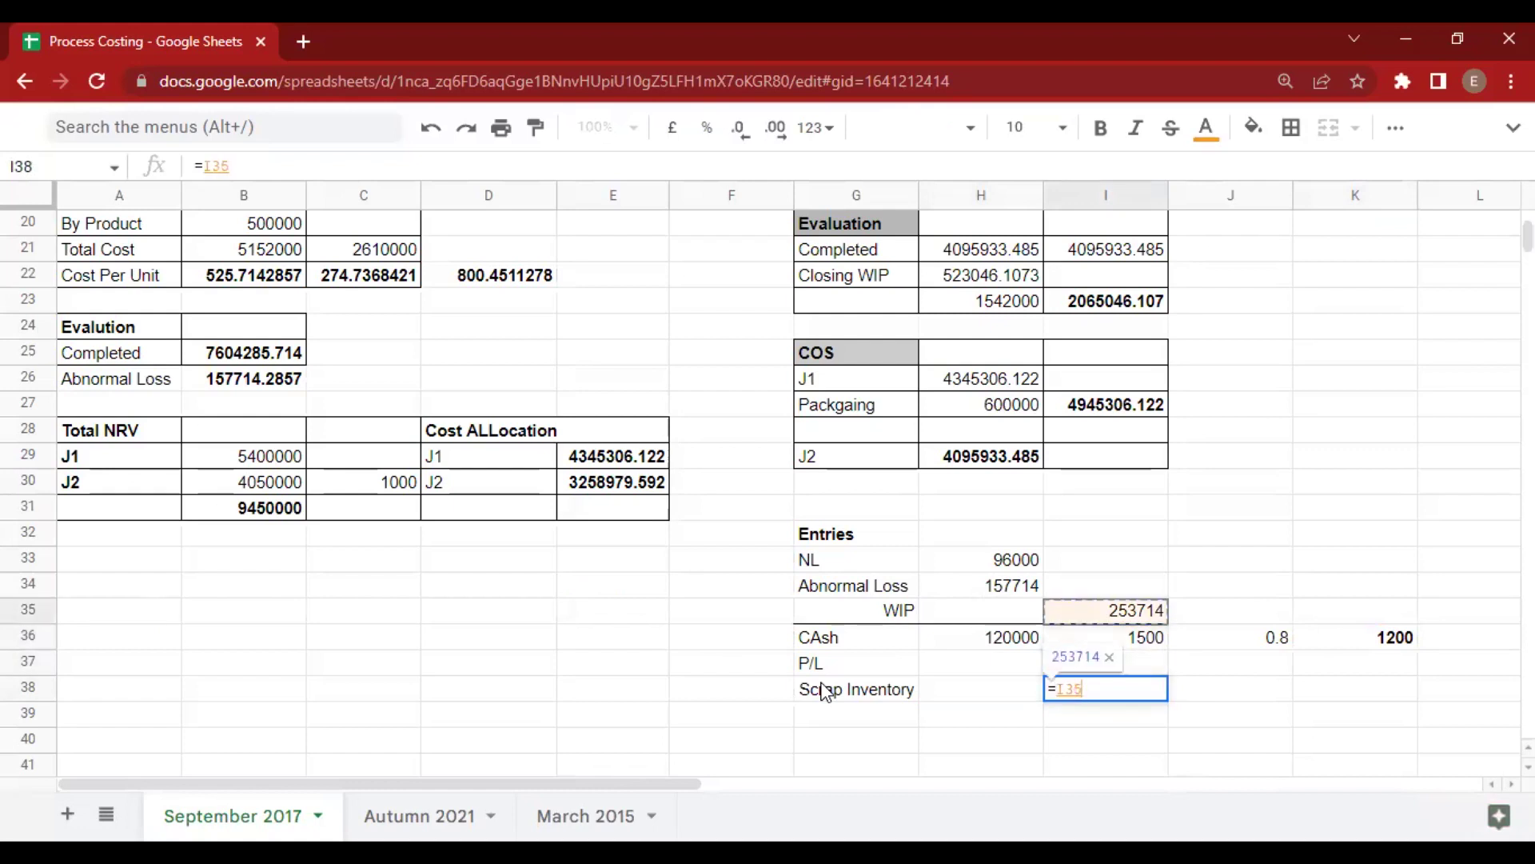
key(Return)
Calculate the P/L amount in H37 as scrap inventory less cash, using =I38-H36.
key(Left)
key(Up)
key(Up)
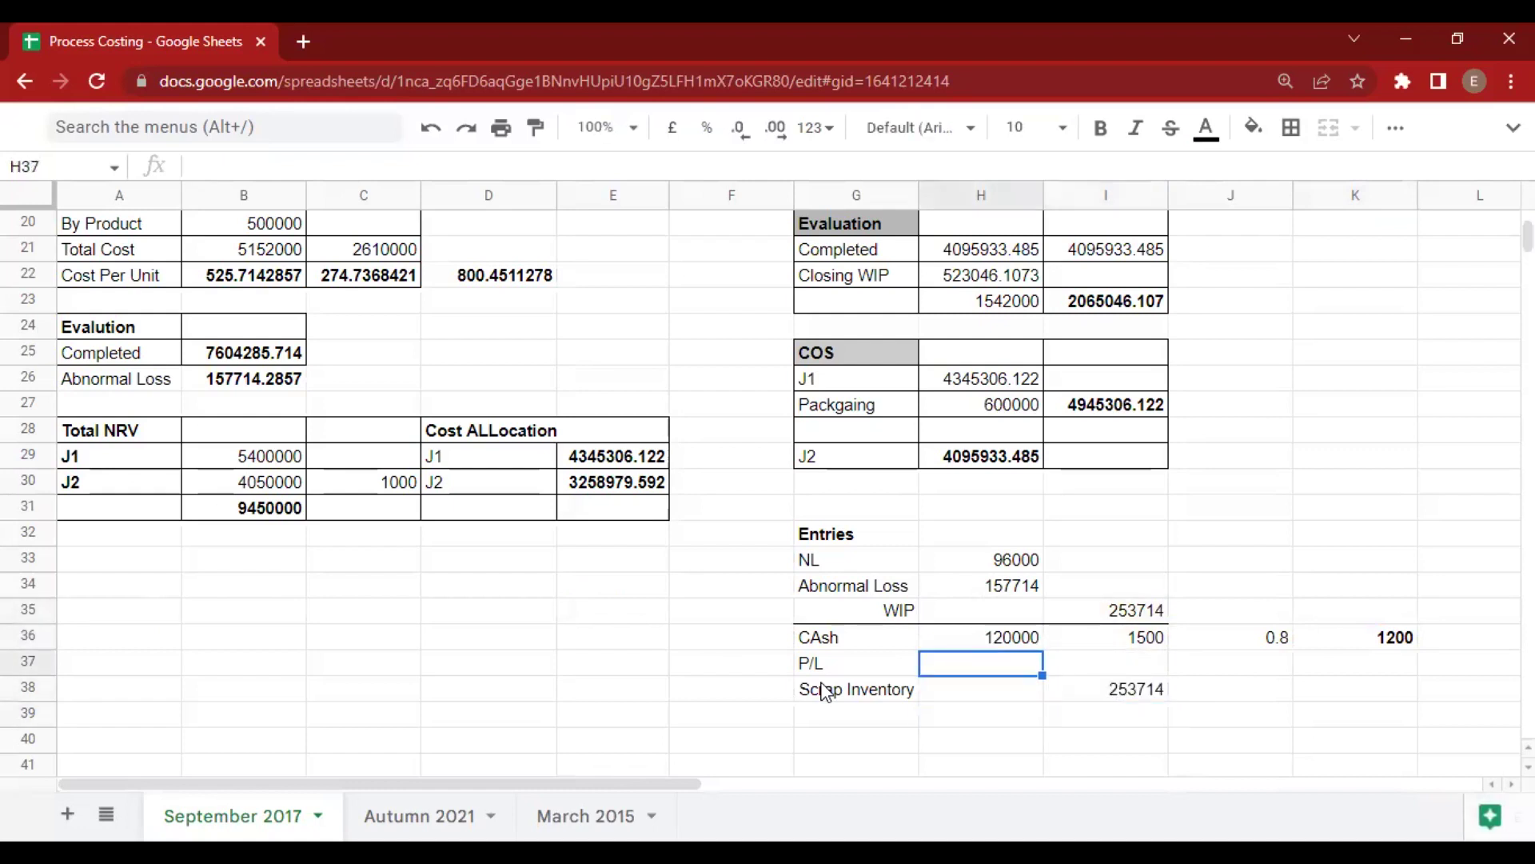
text(=)
key(Down)
key(Right)
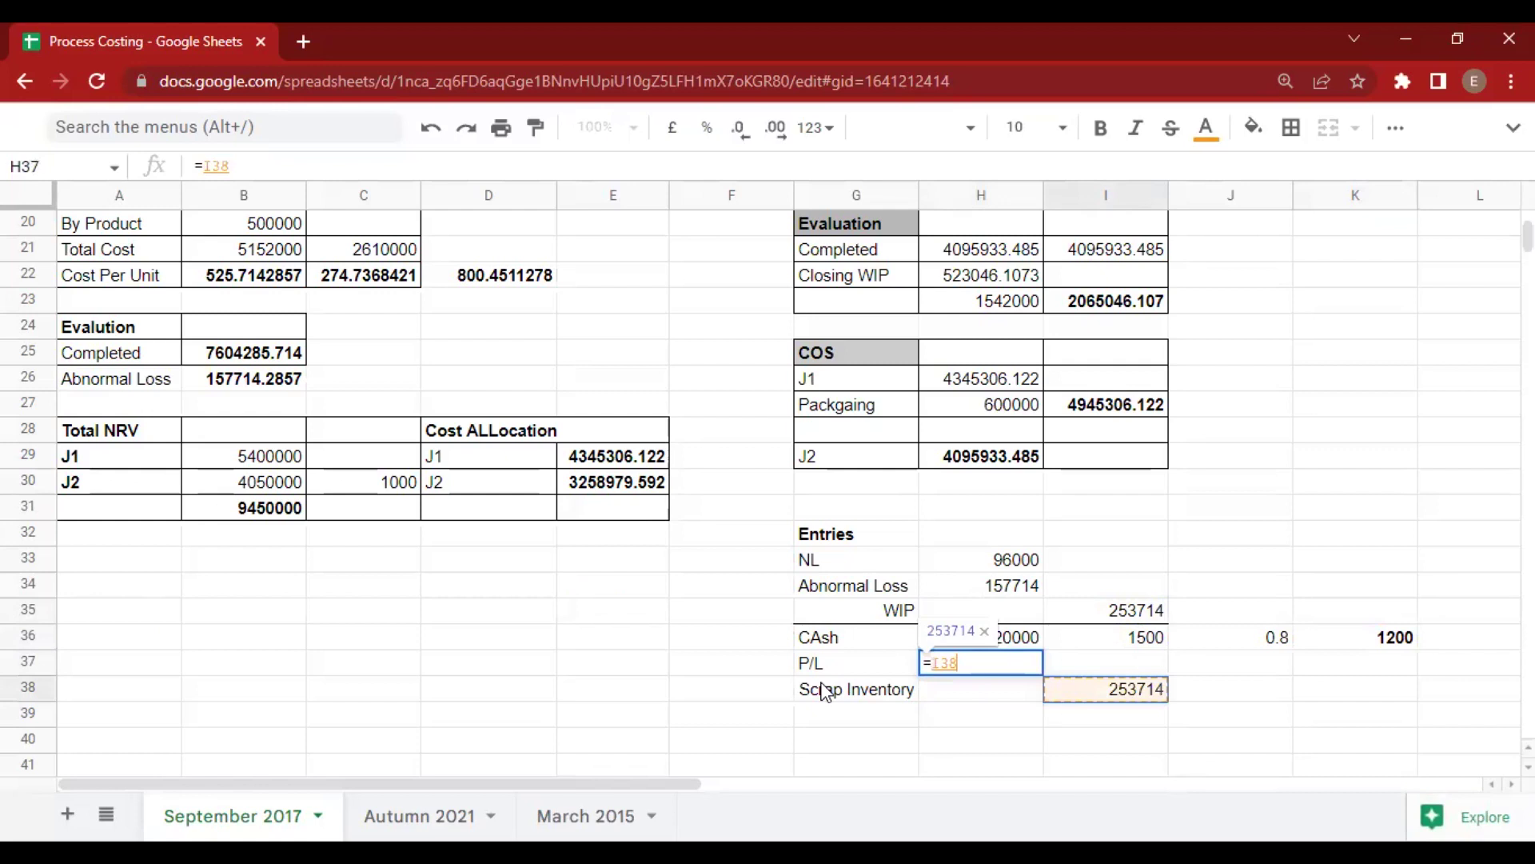
text(-)
key(Up)
key(Return)
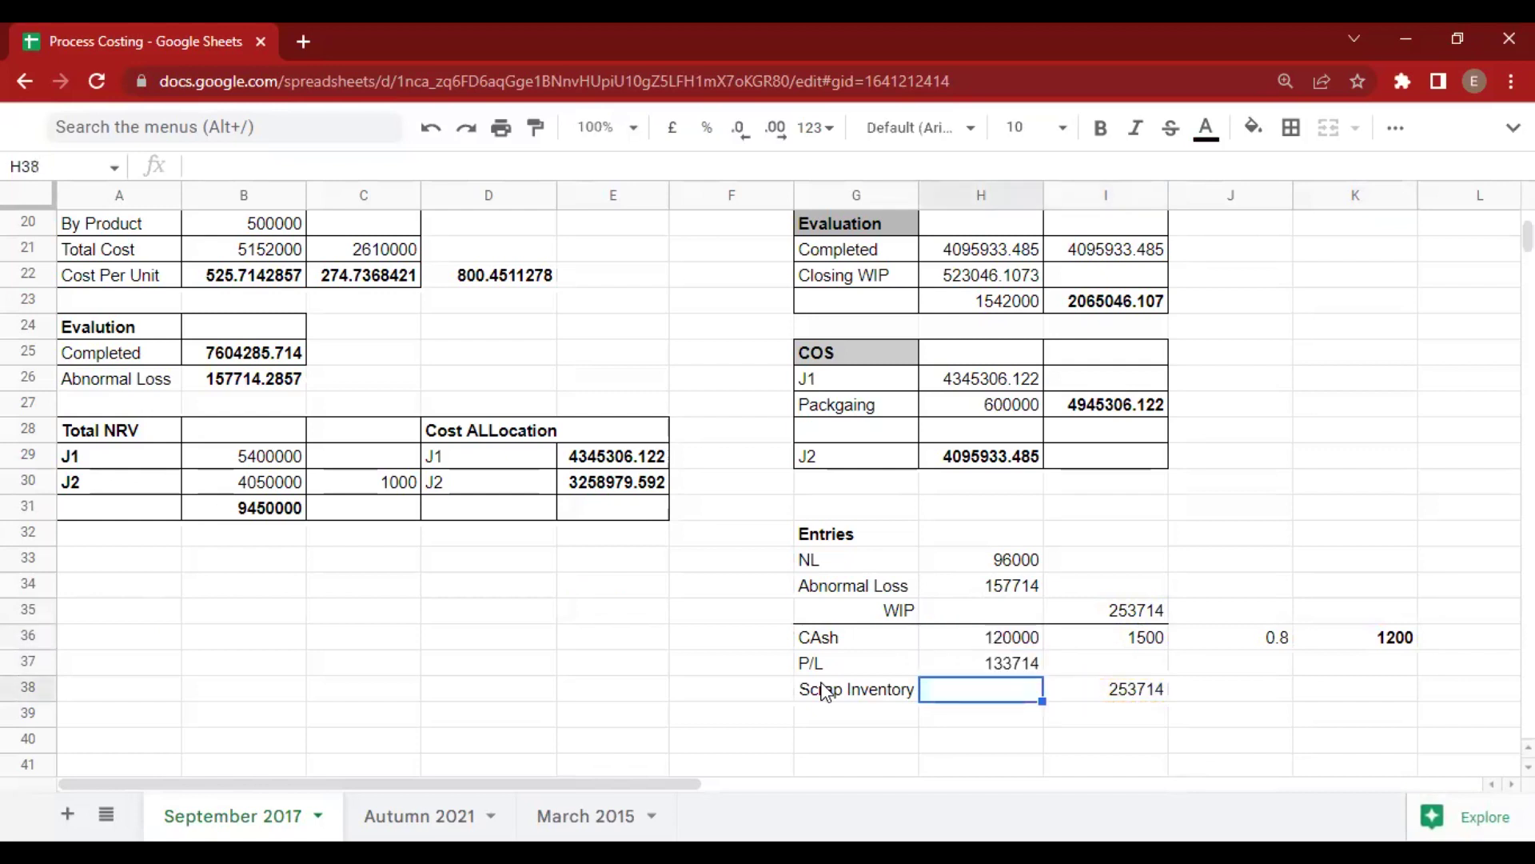
key(Up)
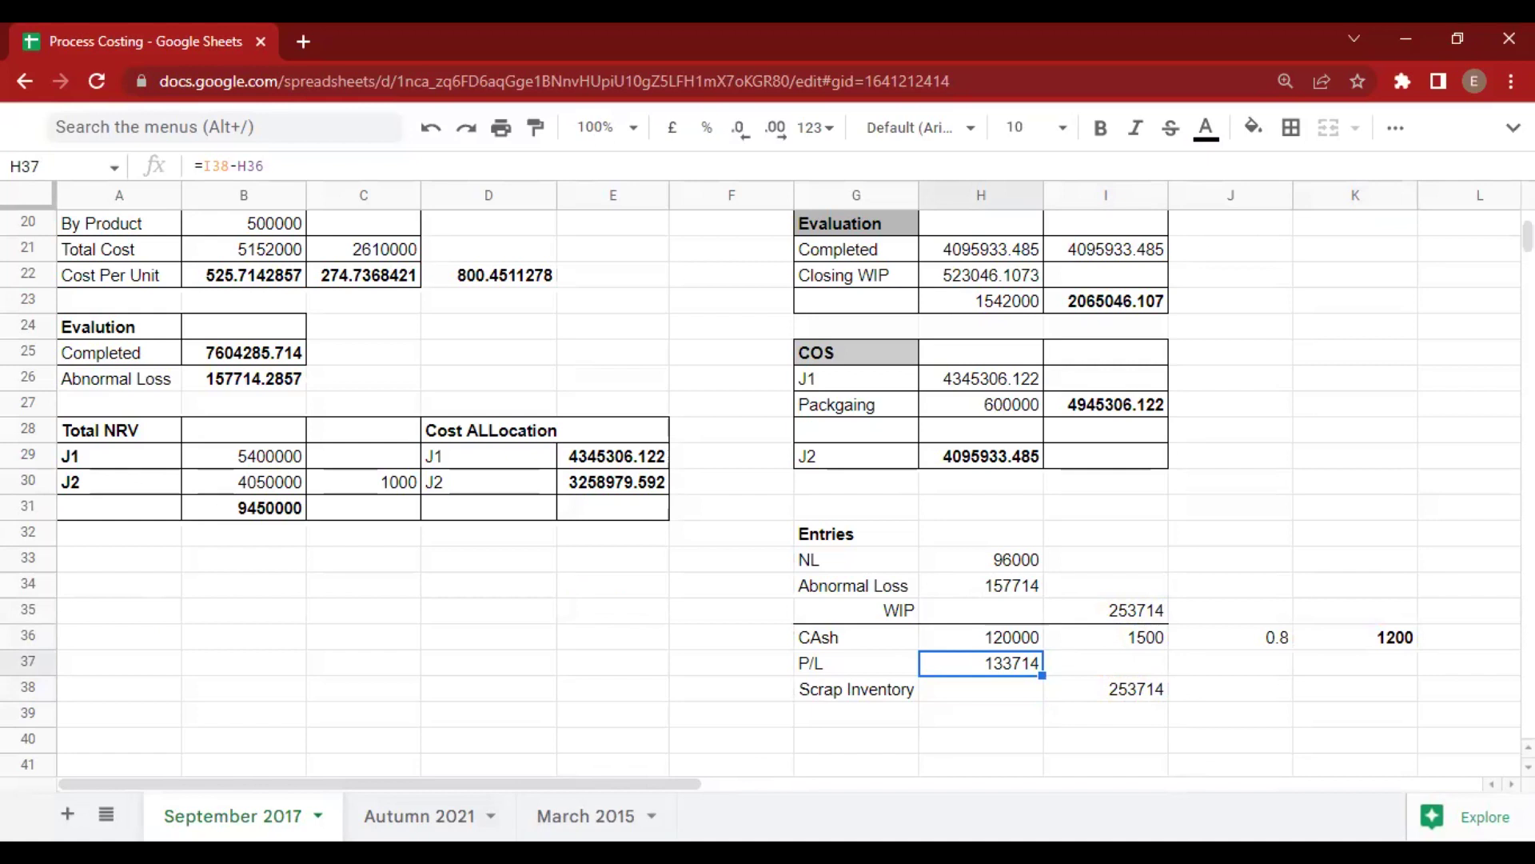
Apply all borders to the accounting entries table in G32:I38.
drag(824, 535, 1055, 697)
click(1290, 127)
click(1301, 176)
Review the process I workings from the start and fill the Completed evaluation cell B25 with yellow.
scroll(576, 404, up, 6)
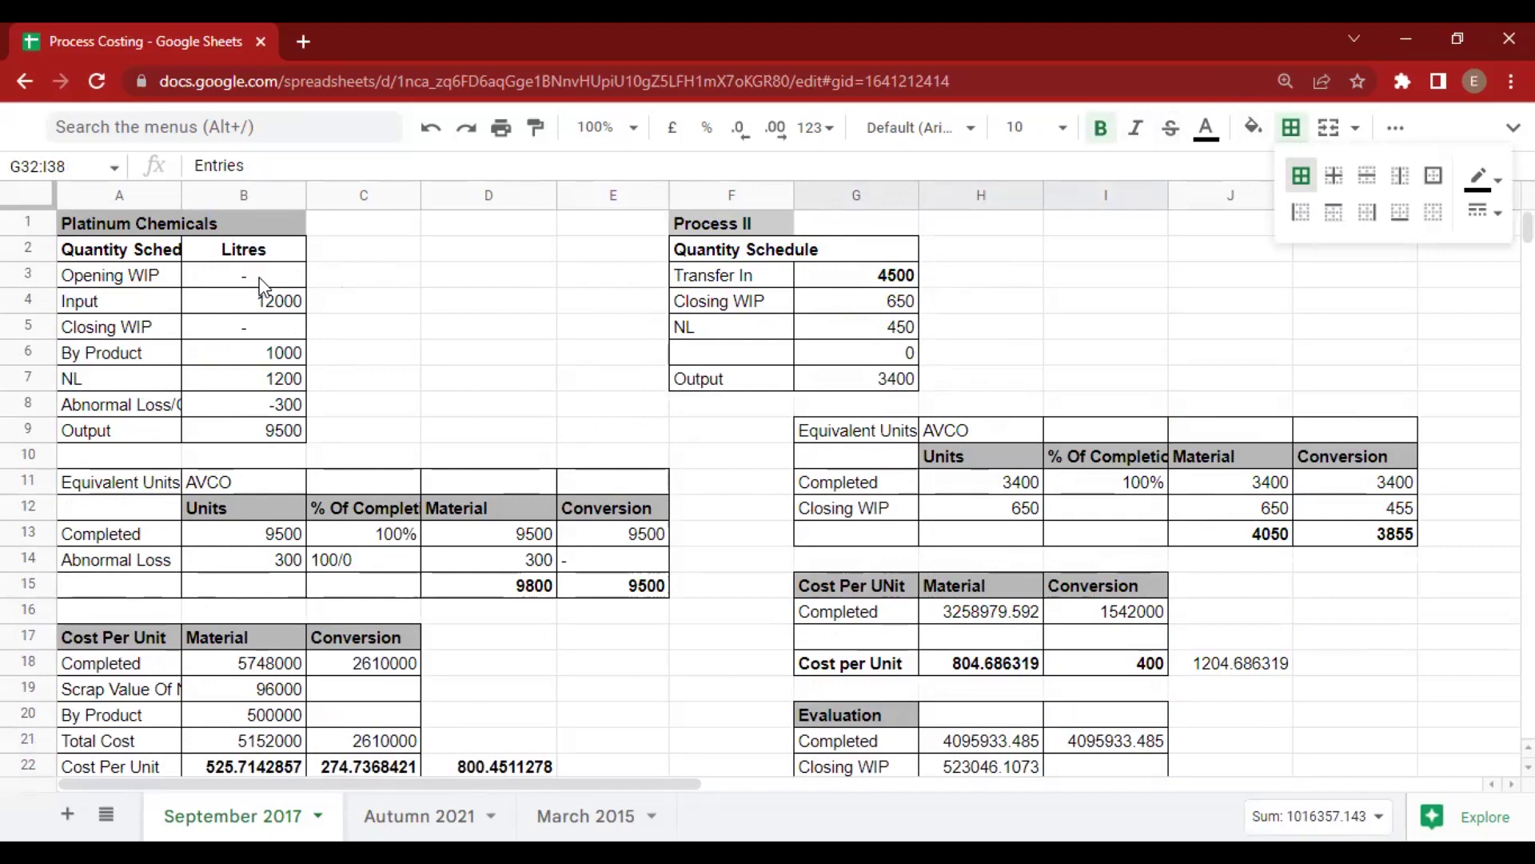
scroll(256, 283, down, 1)
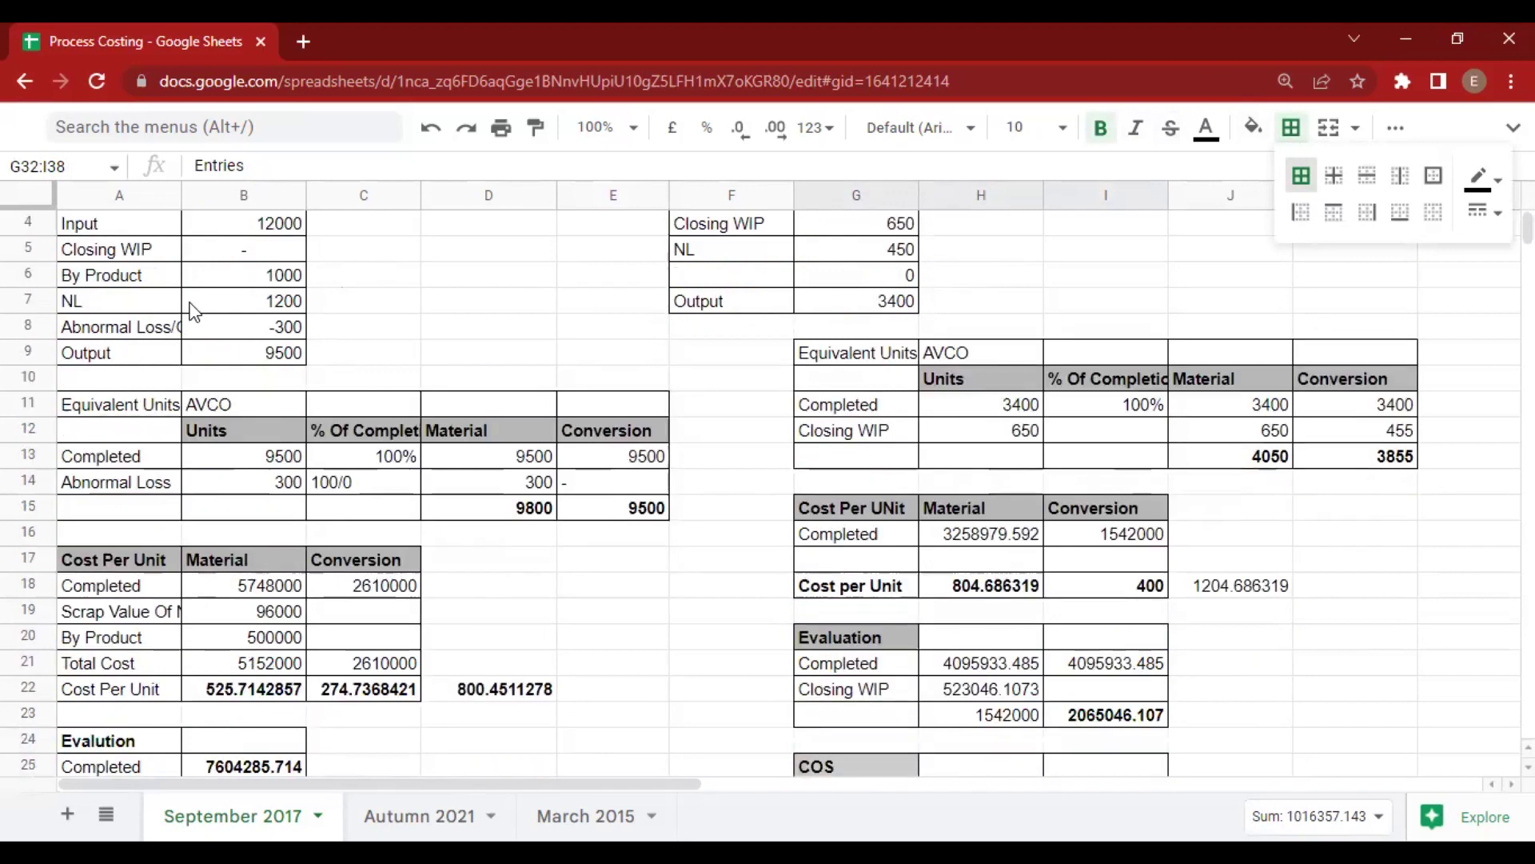
scroll(194, 320, down, 1)
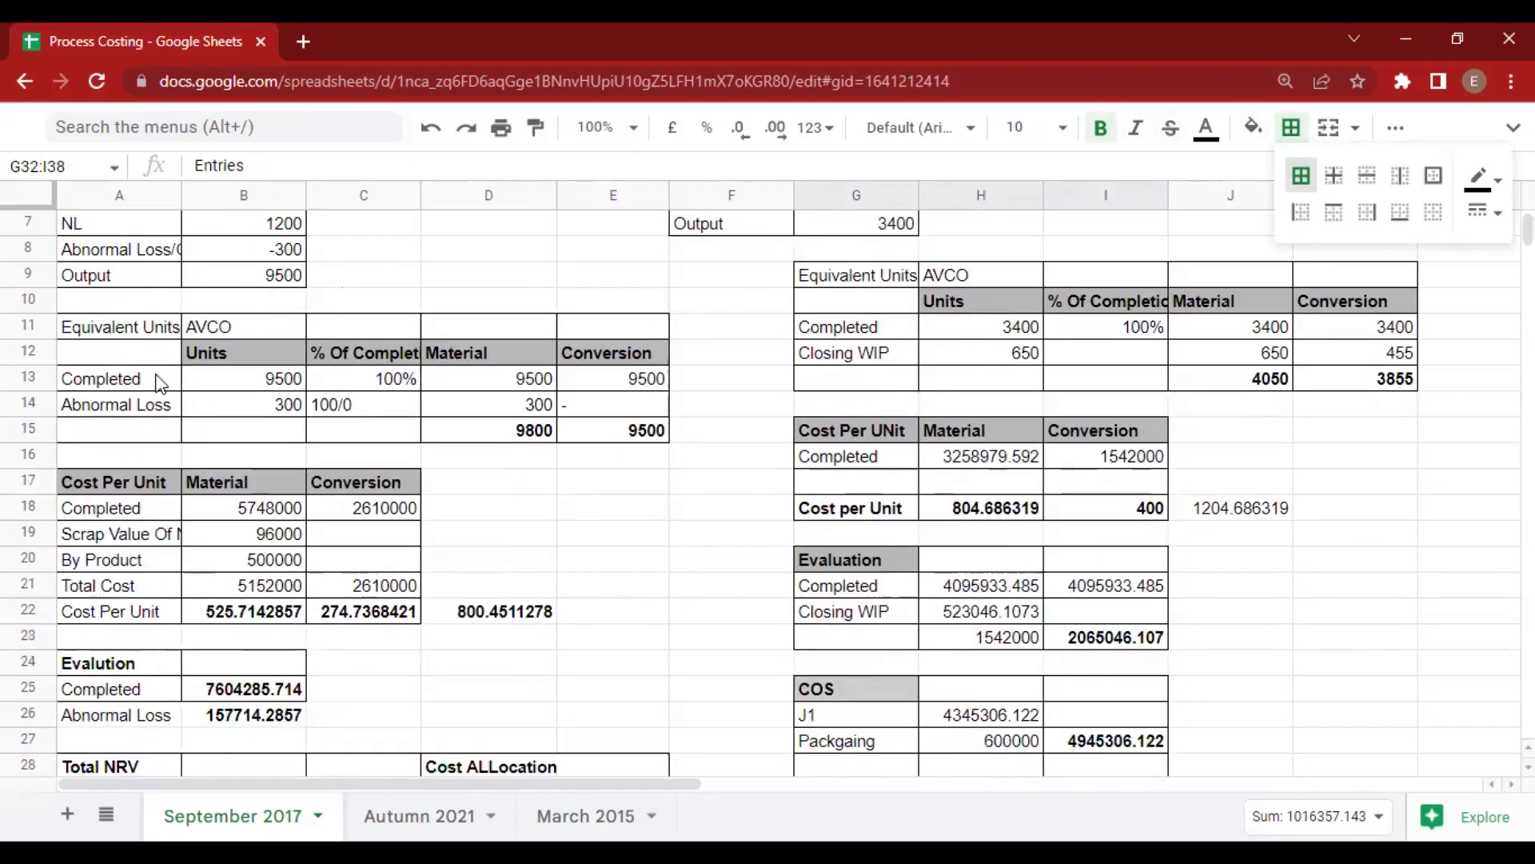
scroll(416, 413, down, 1)
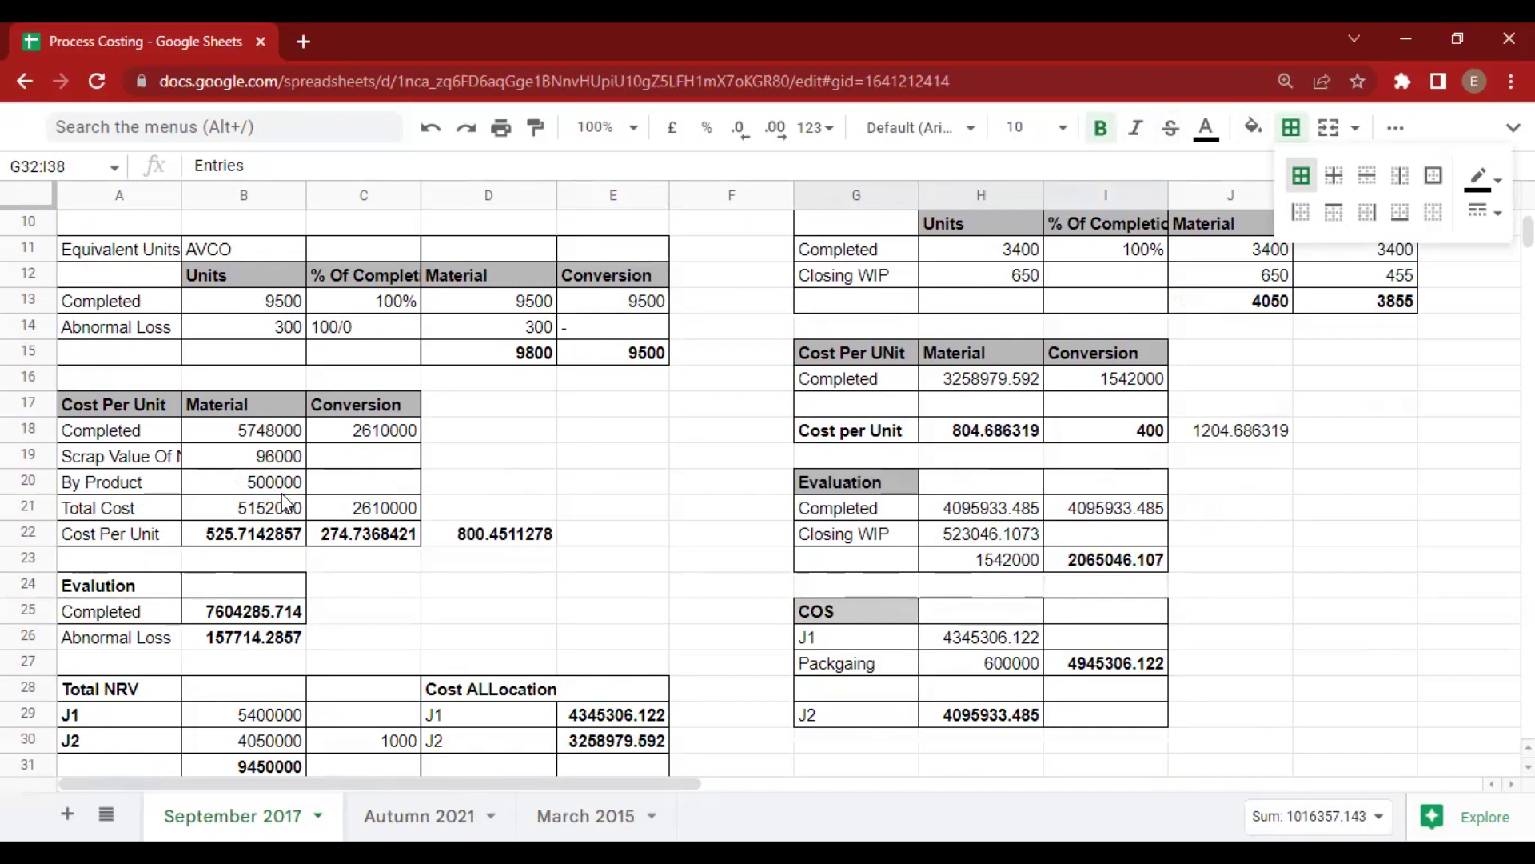
scroll(272, 499, down, 1)
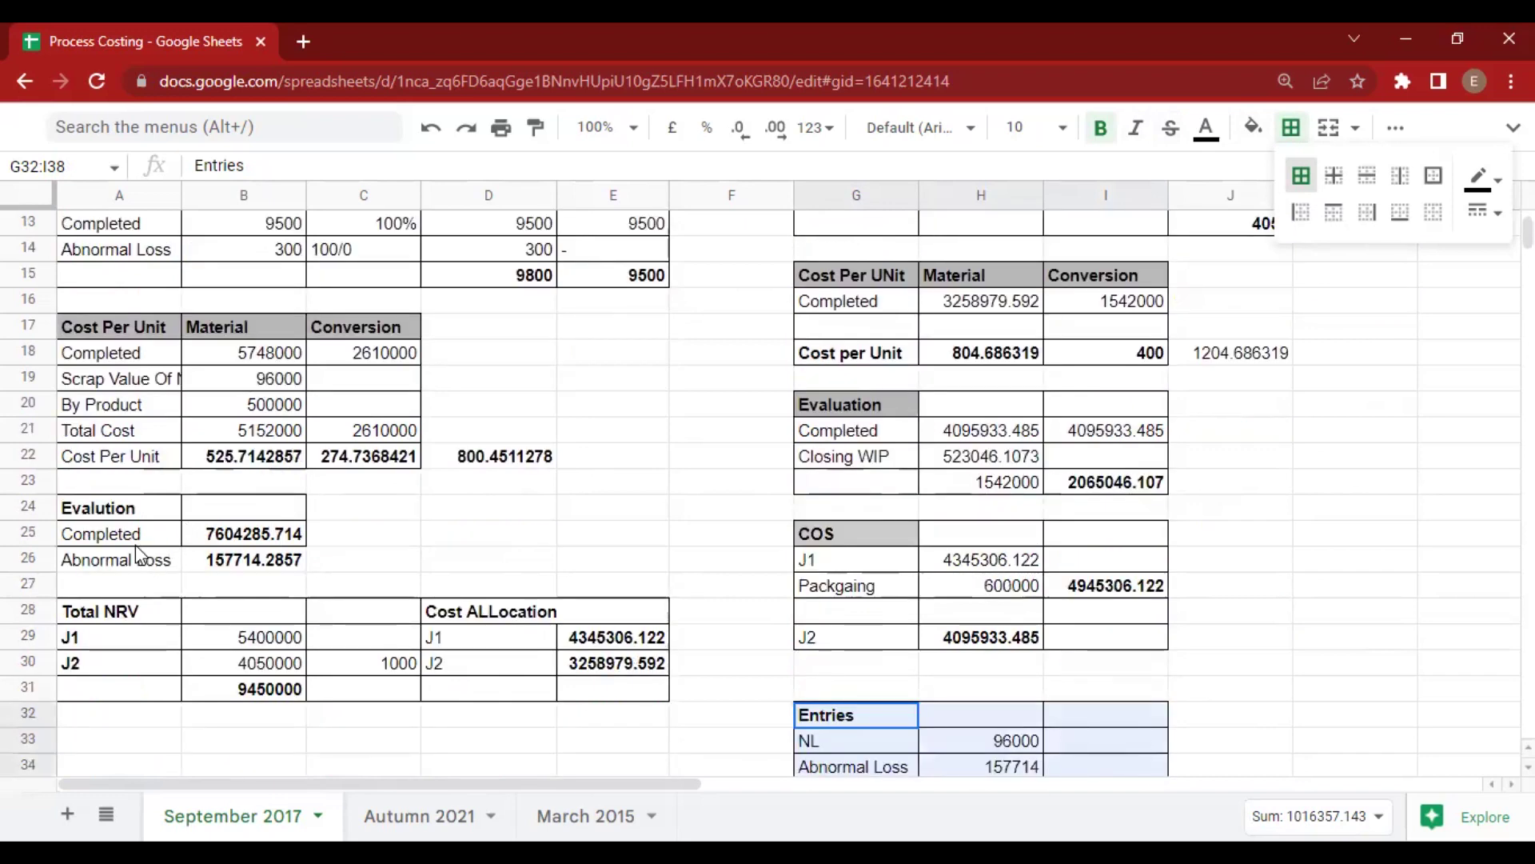
click(250, 537)
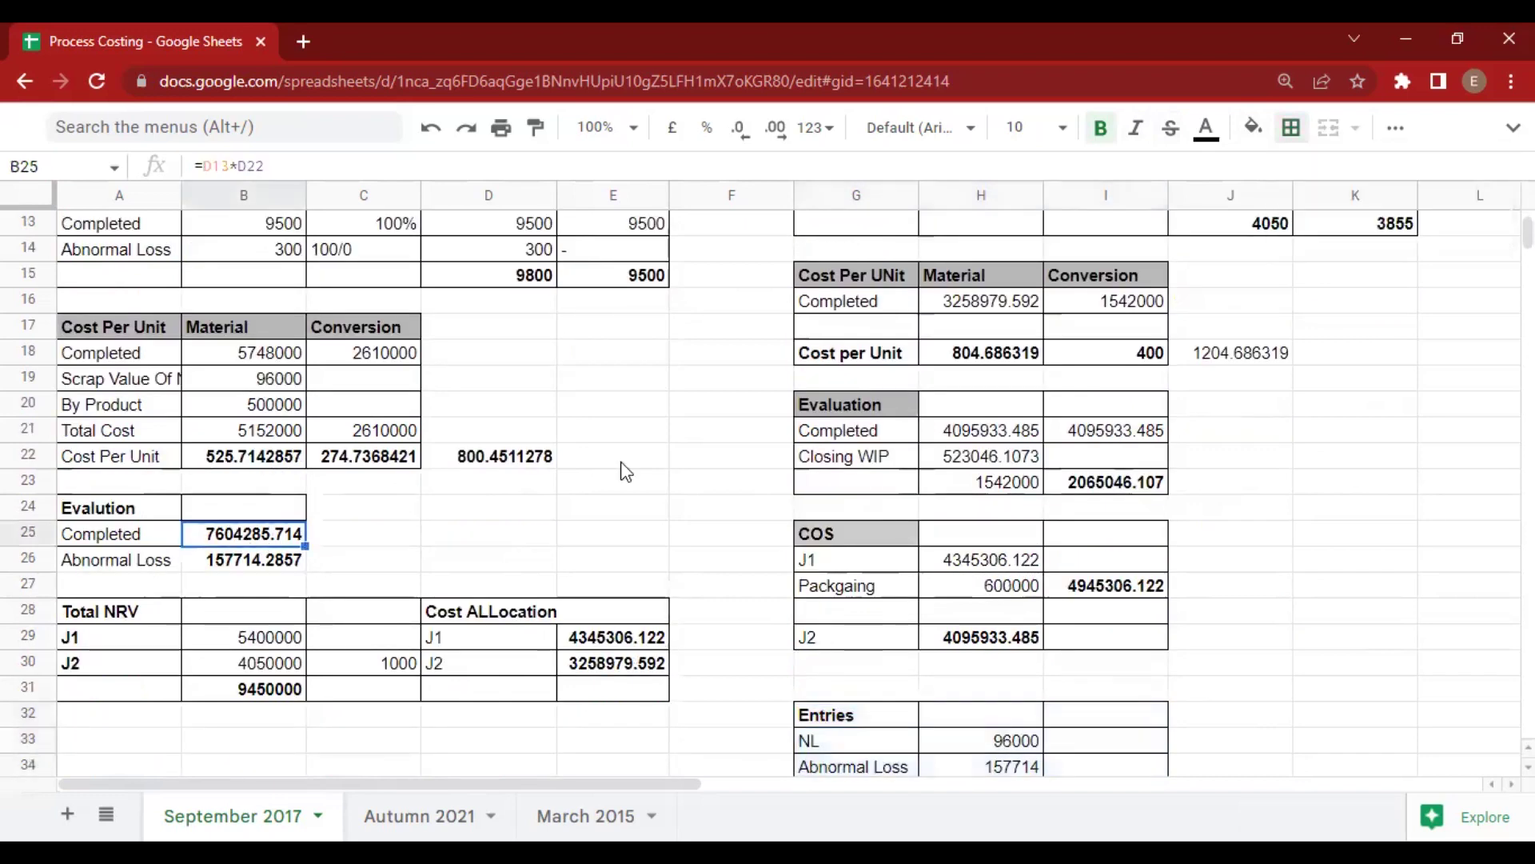
click(1252, 128)
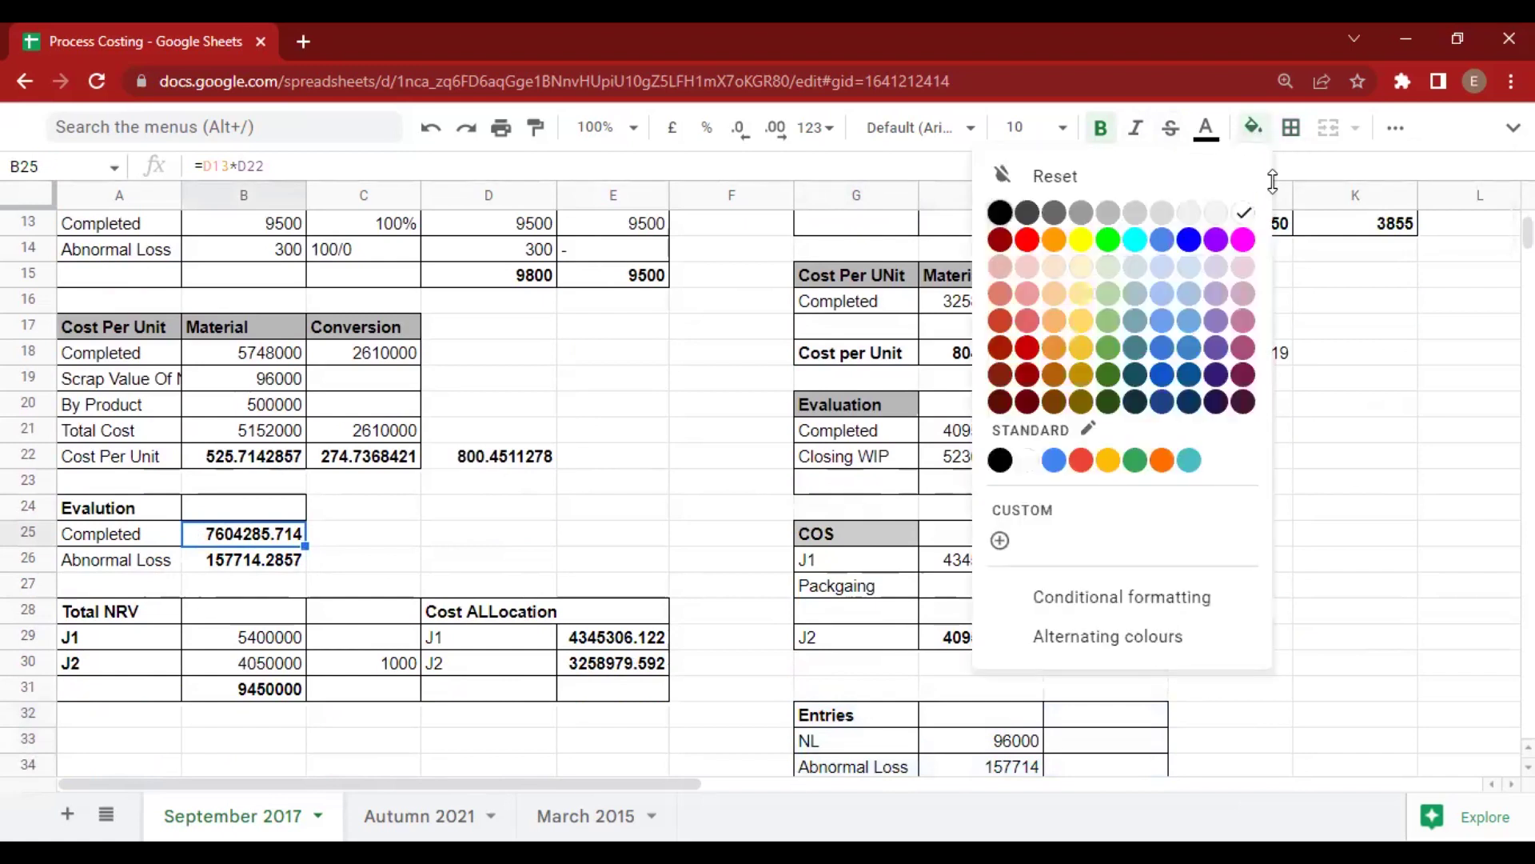
click(1082, 240)
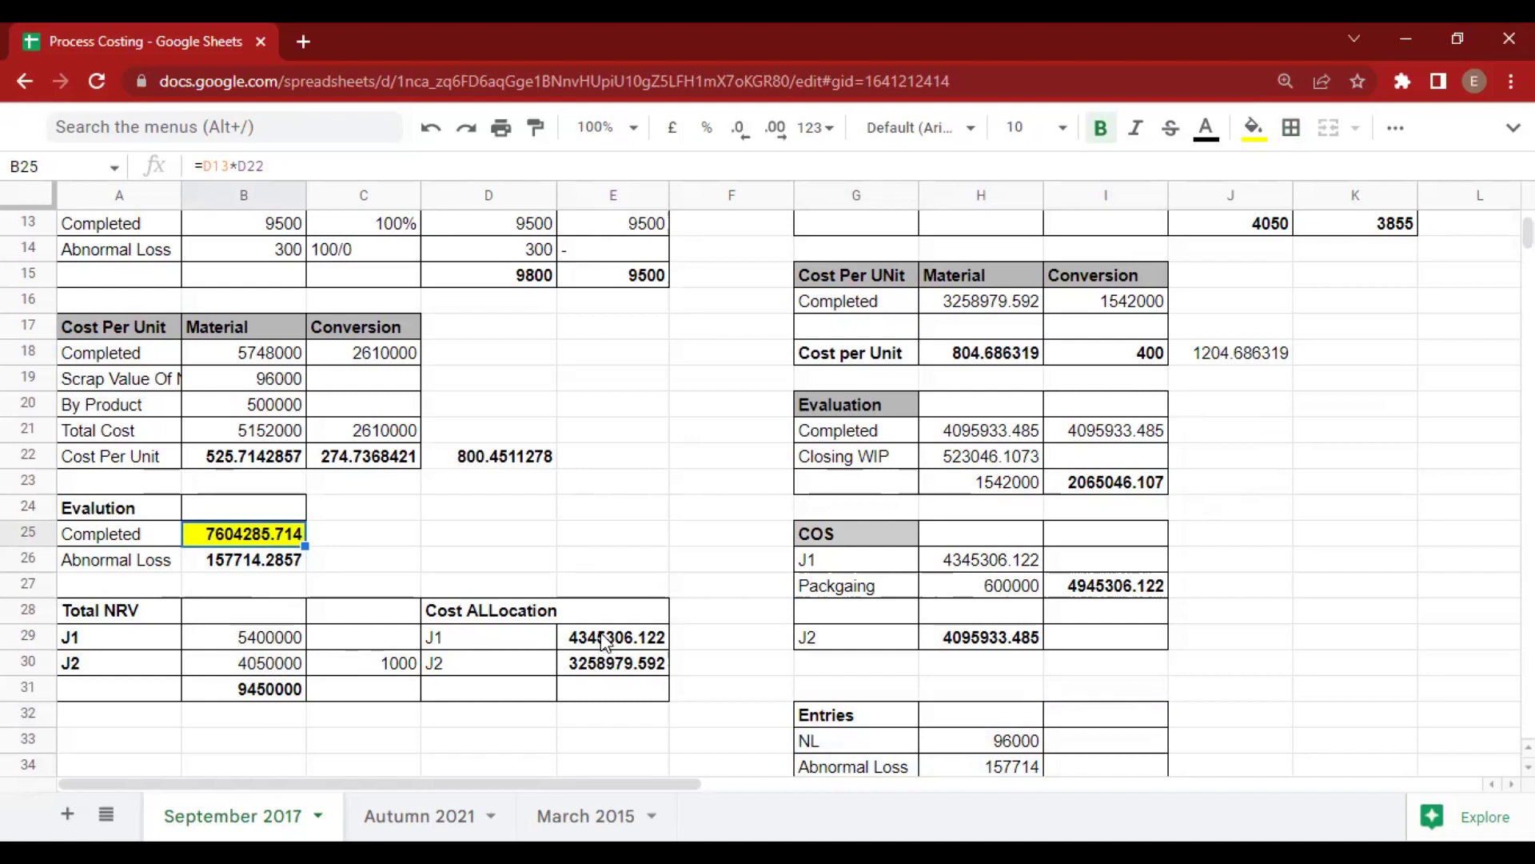
Examine the formulas for J2's NRV in B30, its per-unit value in C30 and the process II conversion cost per unit in I18.
click(232, 669)
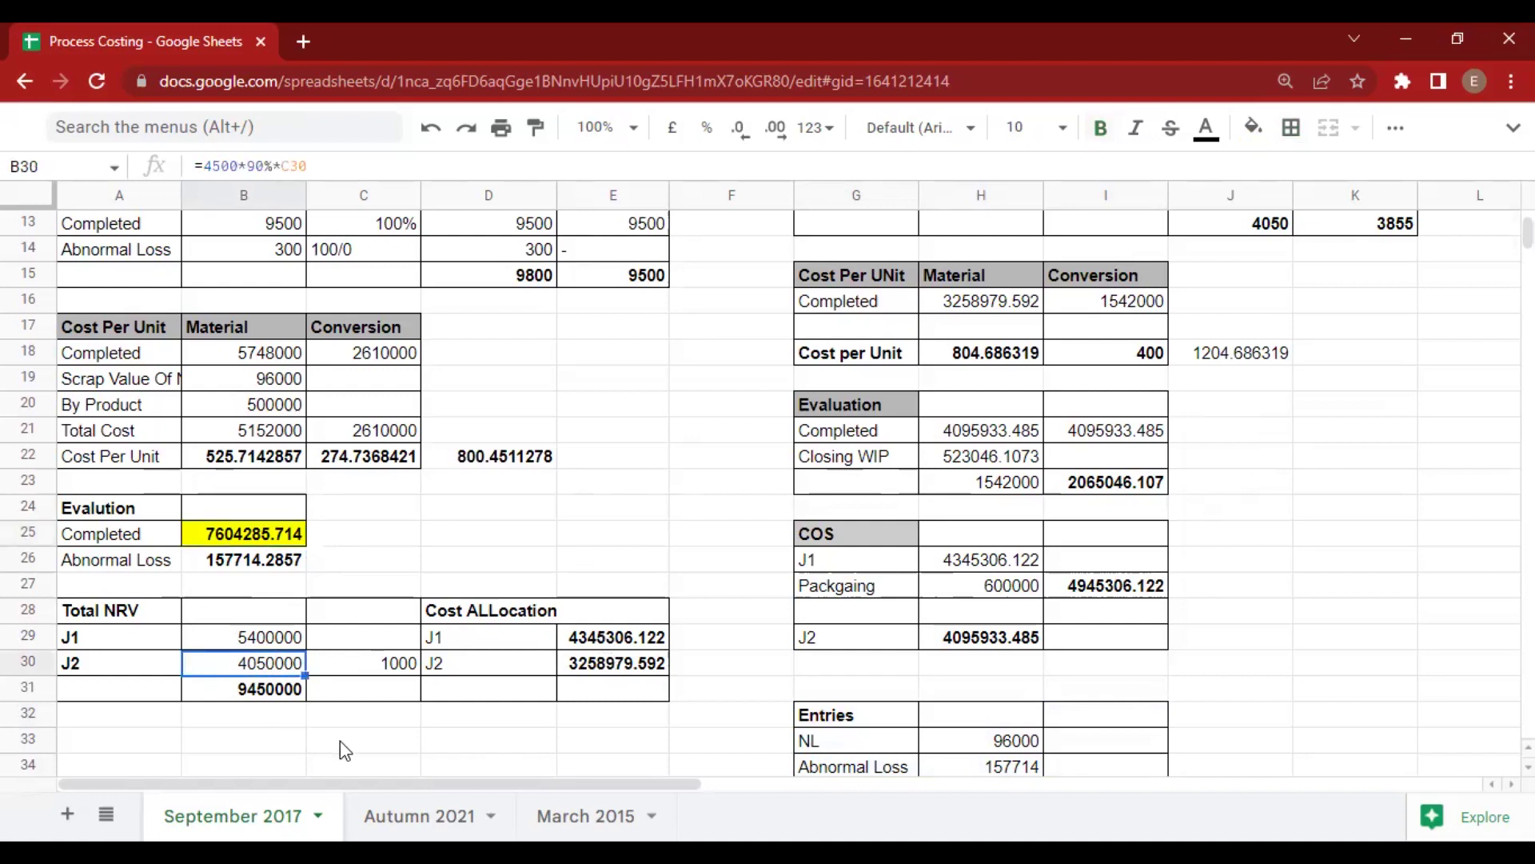
key(F2)
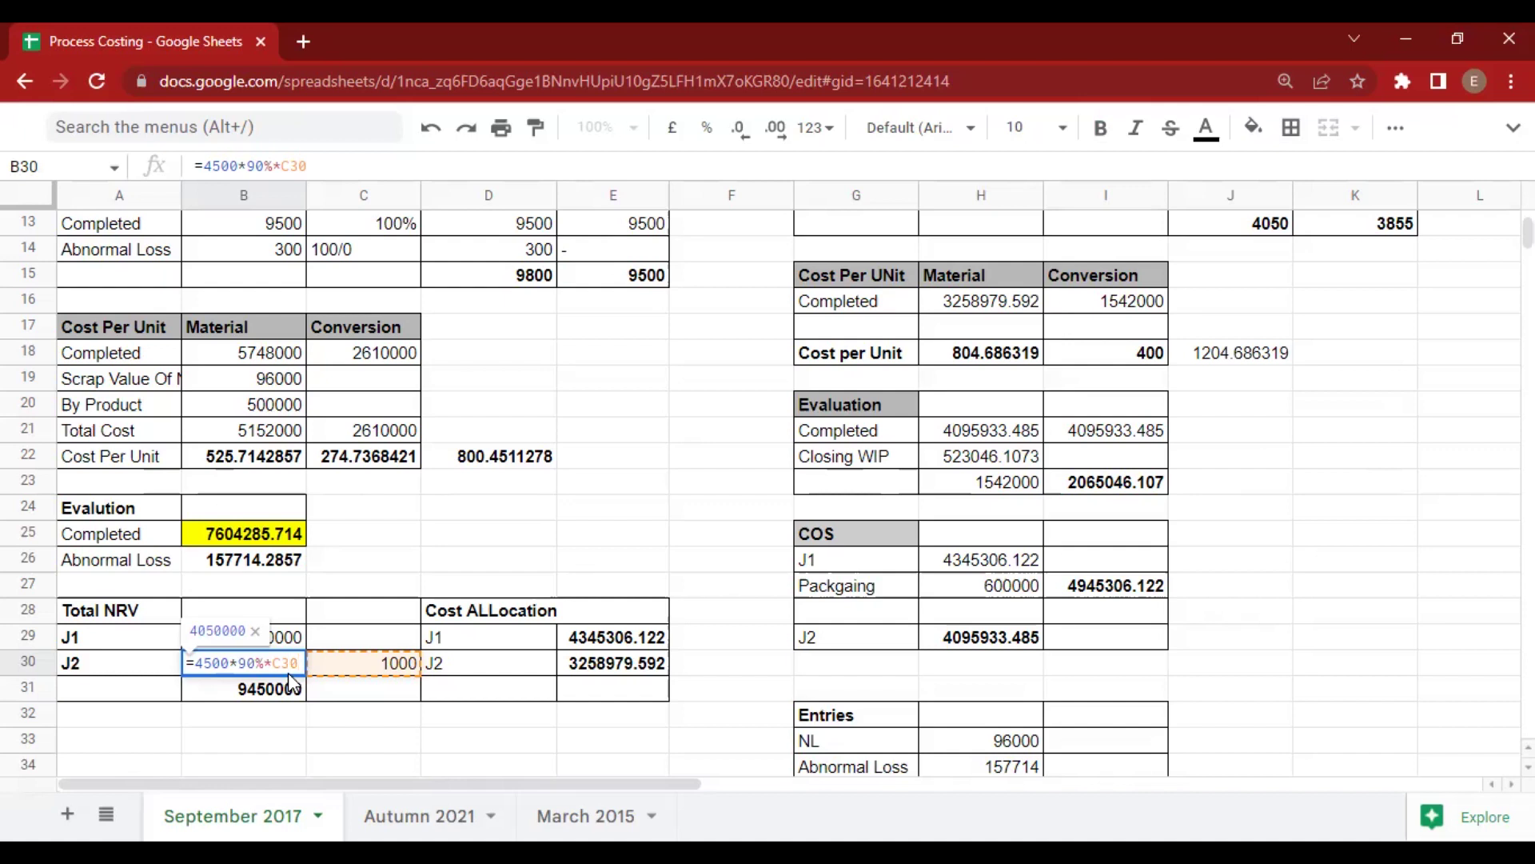
key(Escape)
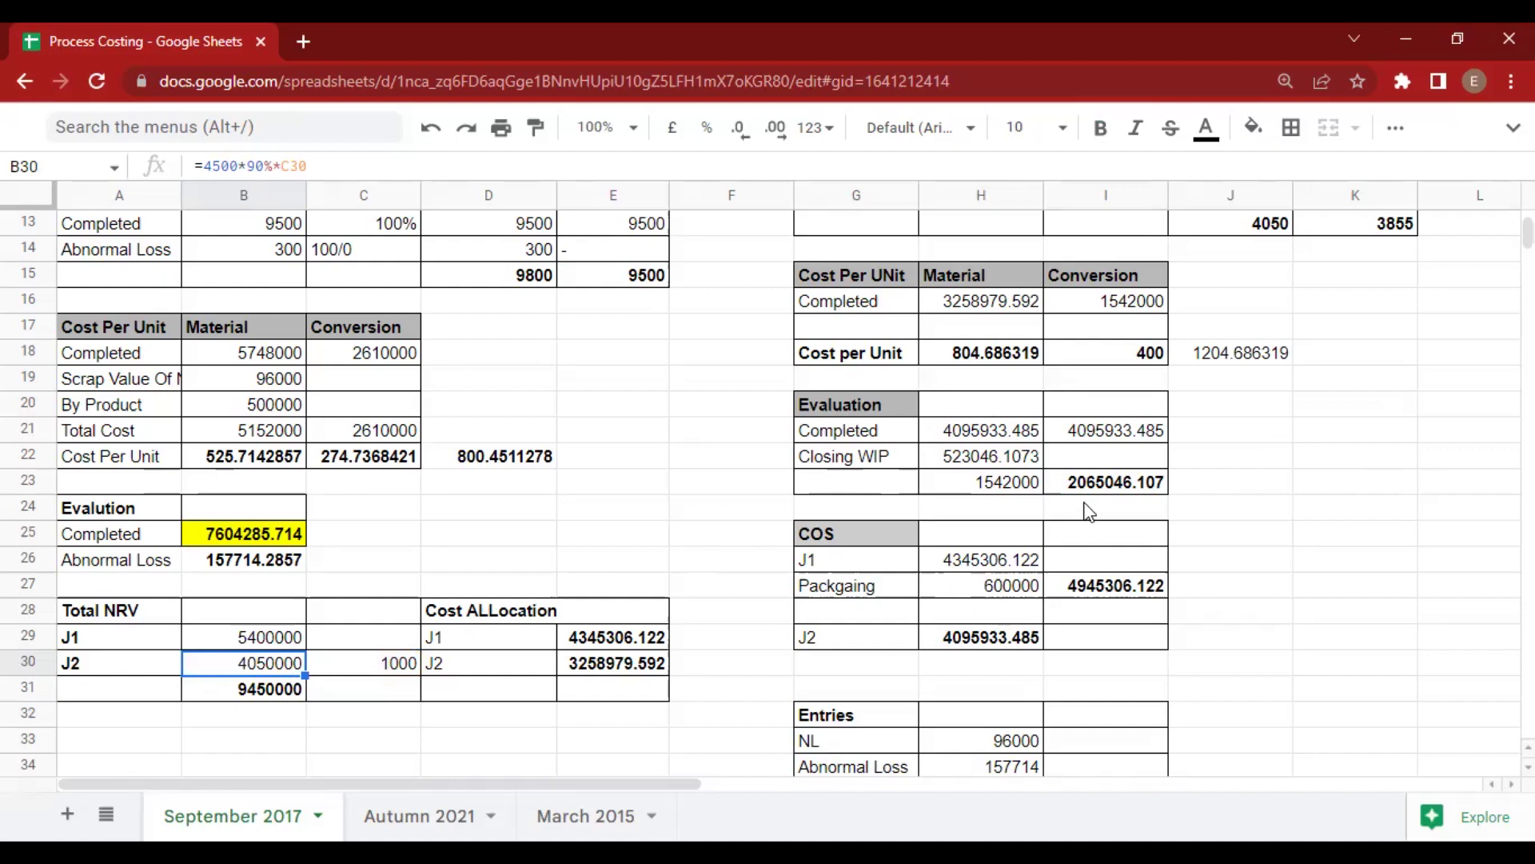
click(1124, 348)
text(=I16/K13)
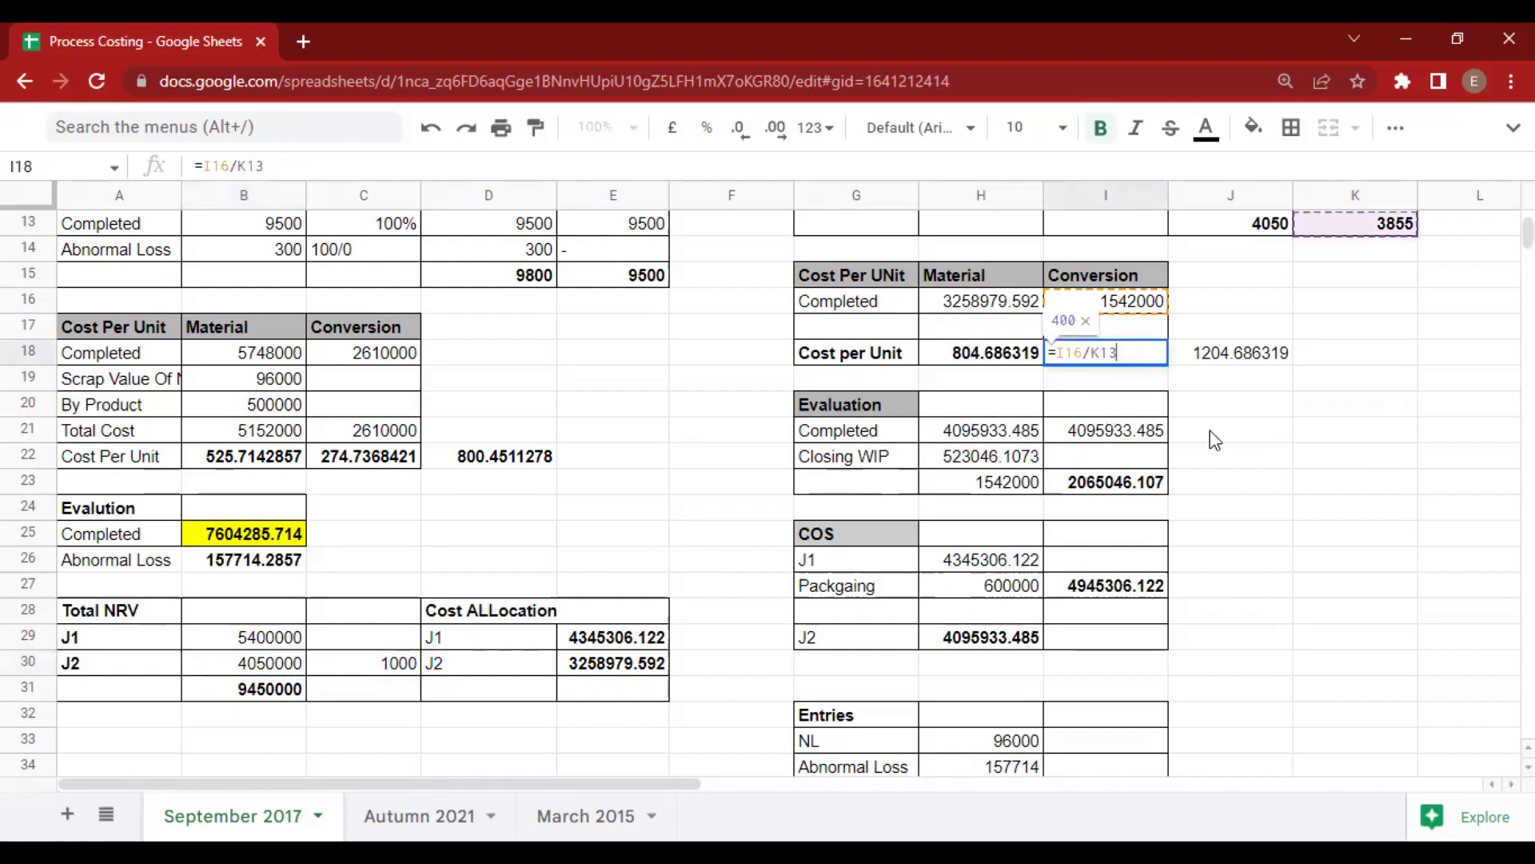
key(Return)
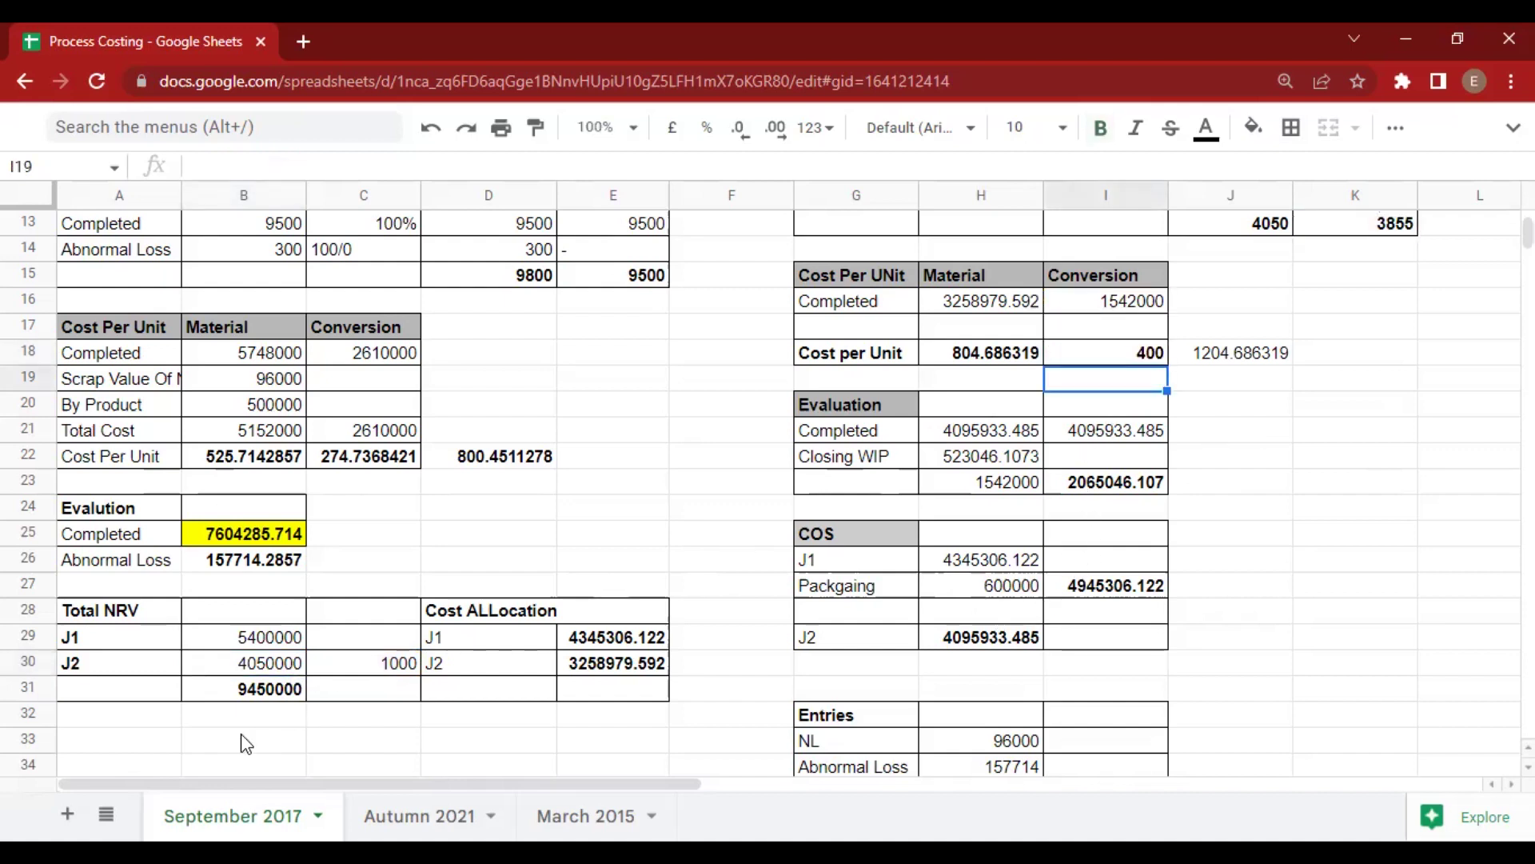
double_click(240, 670)
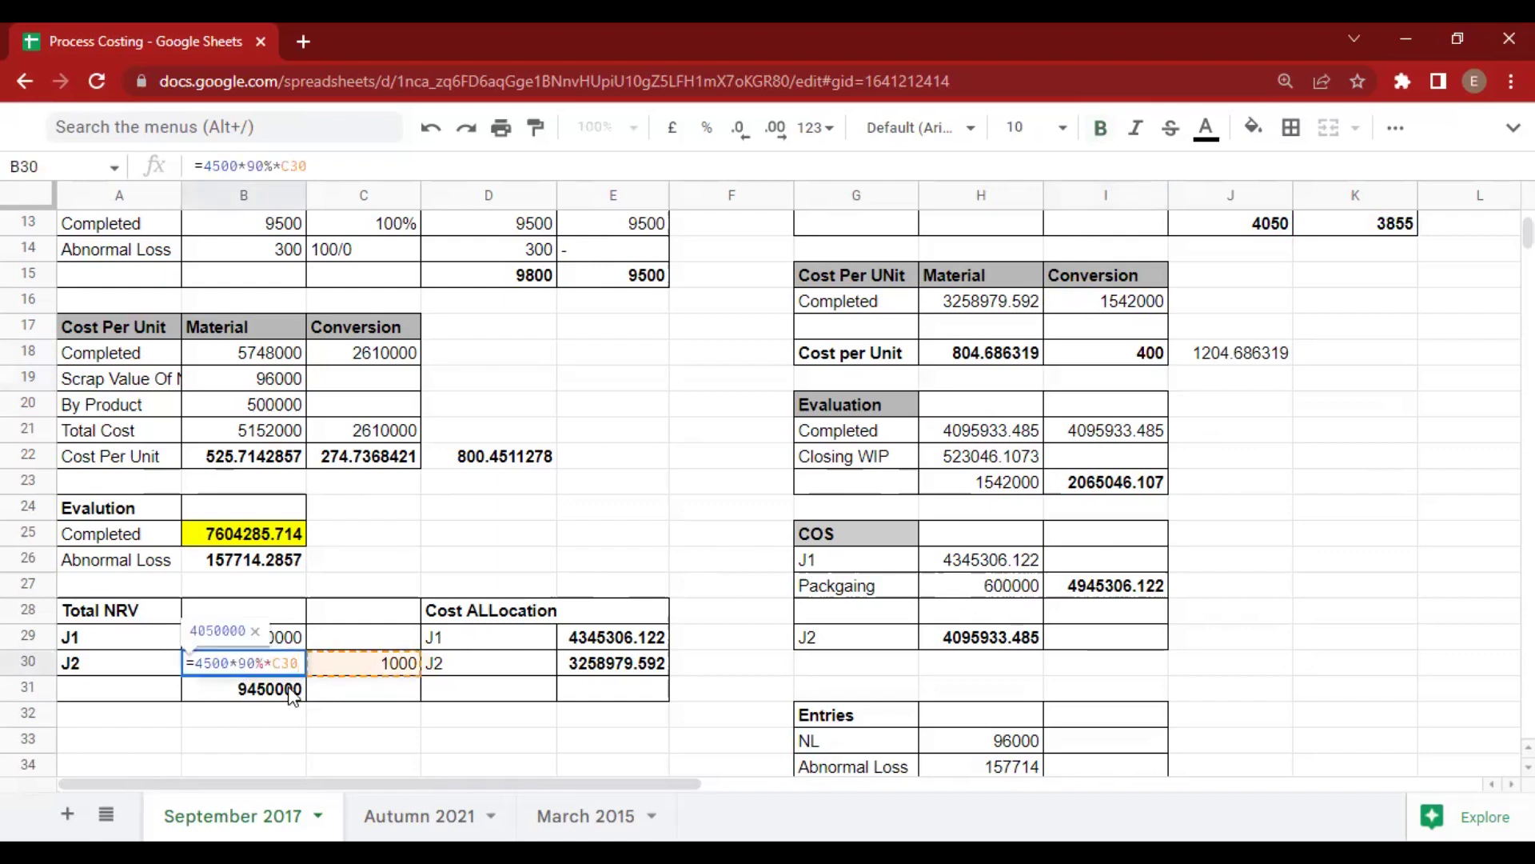
key(Return)
double_click(344, 671)
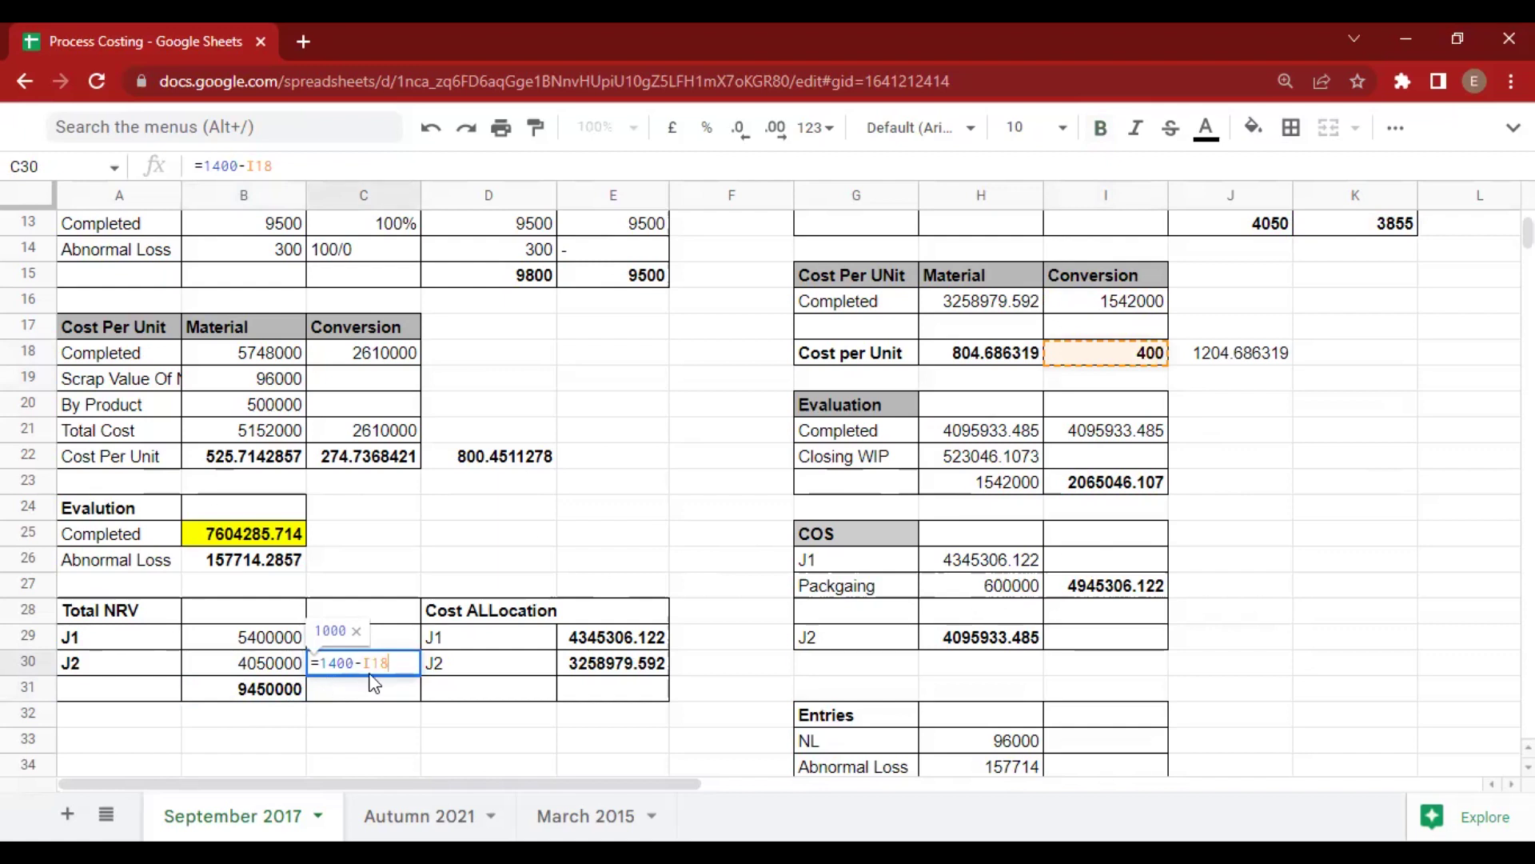
key(Return)
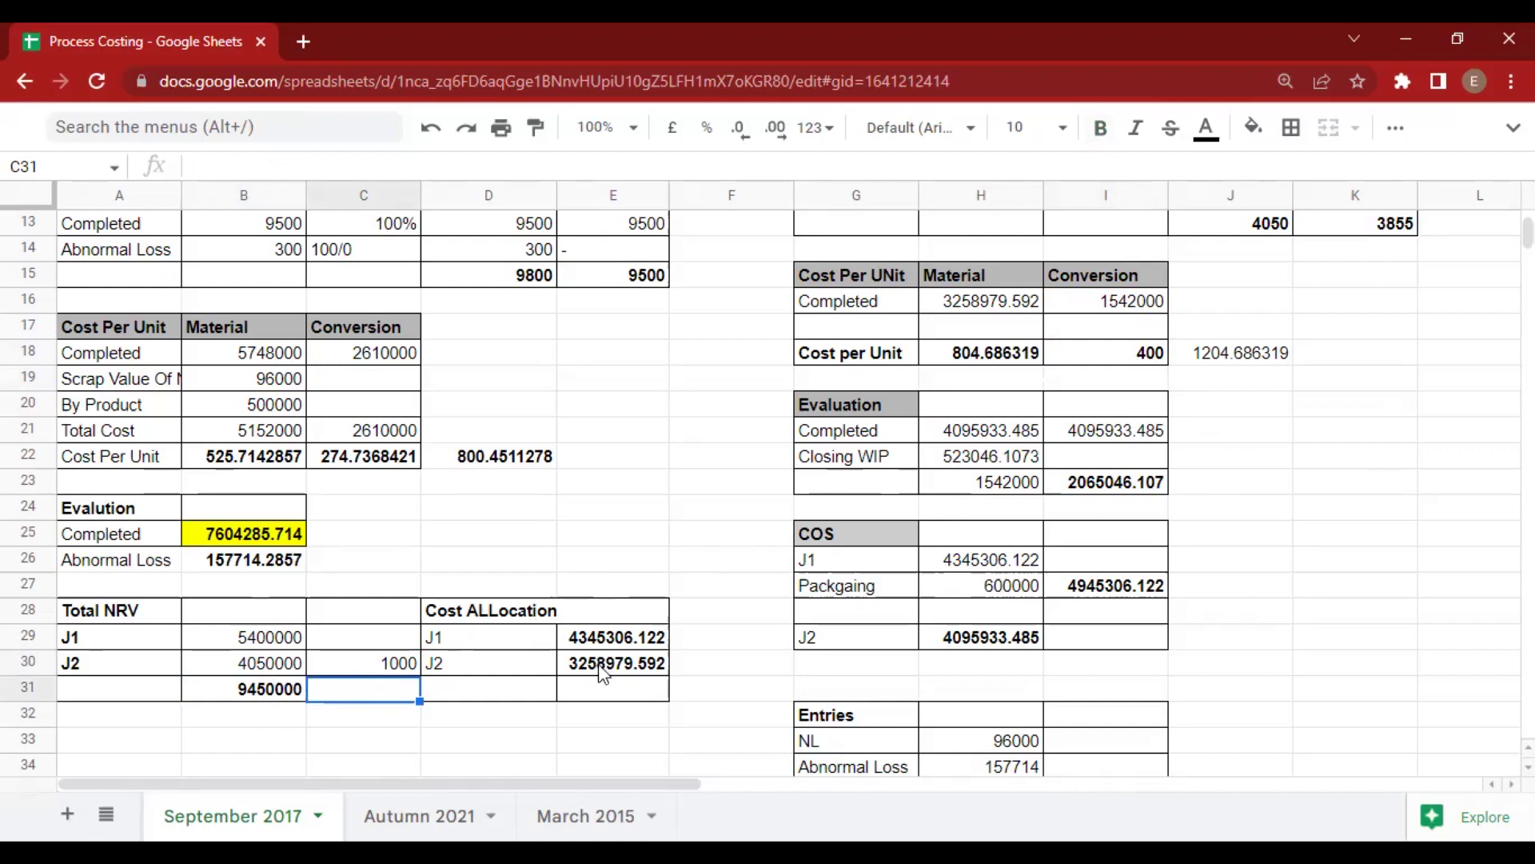
Review the cost allocation, COS and Entries tables, and zoom the page out to see both processes' workings from the start.
scroll(636, 678, down, 1)
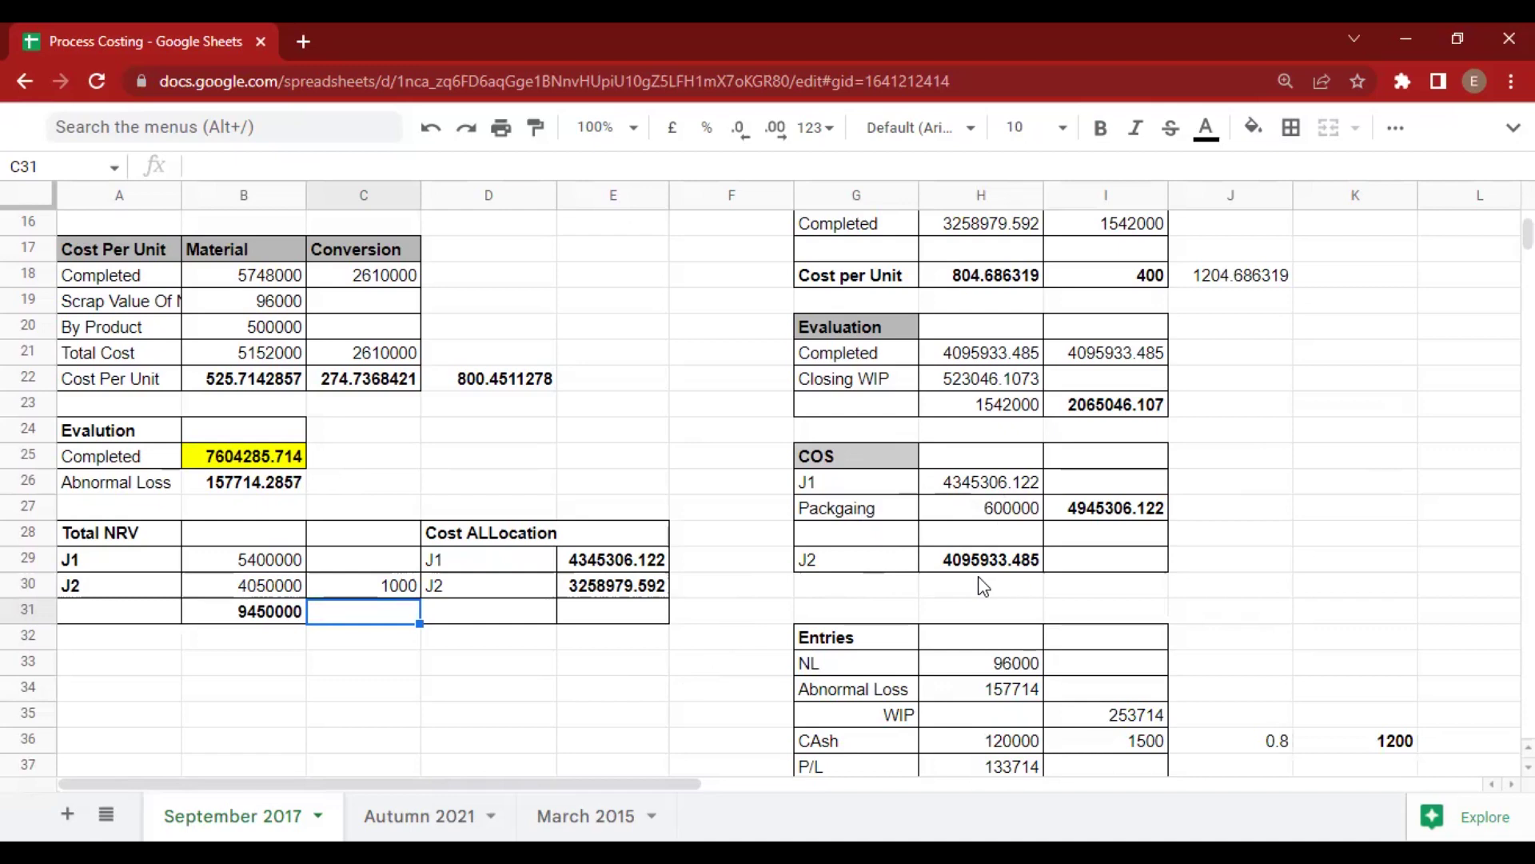
scroll(984, 582, down, 1)
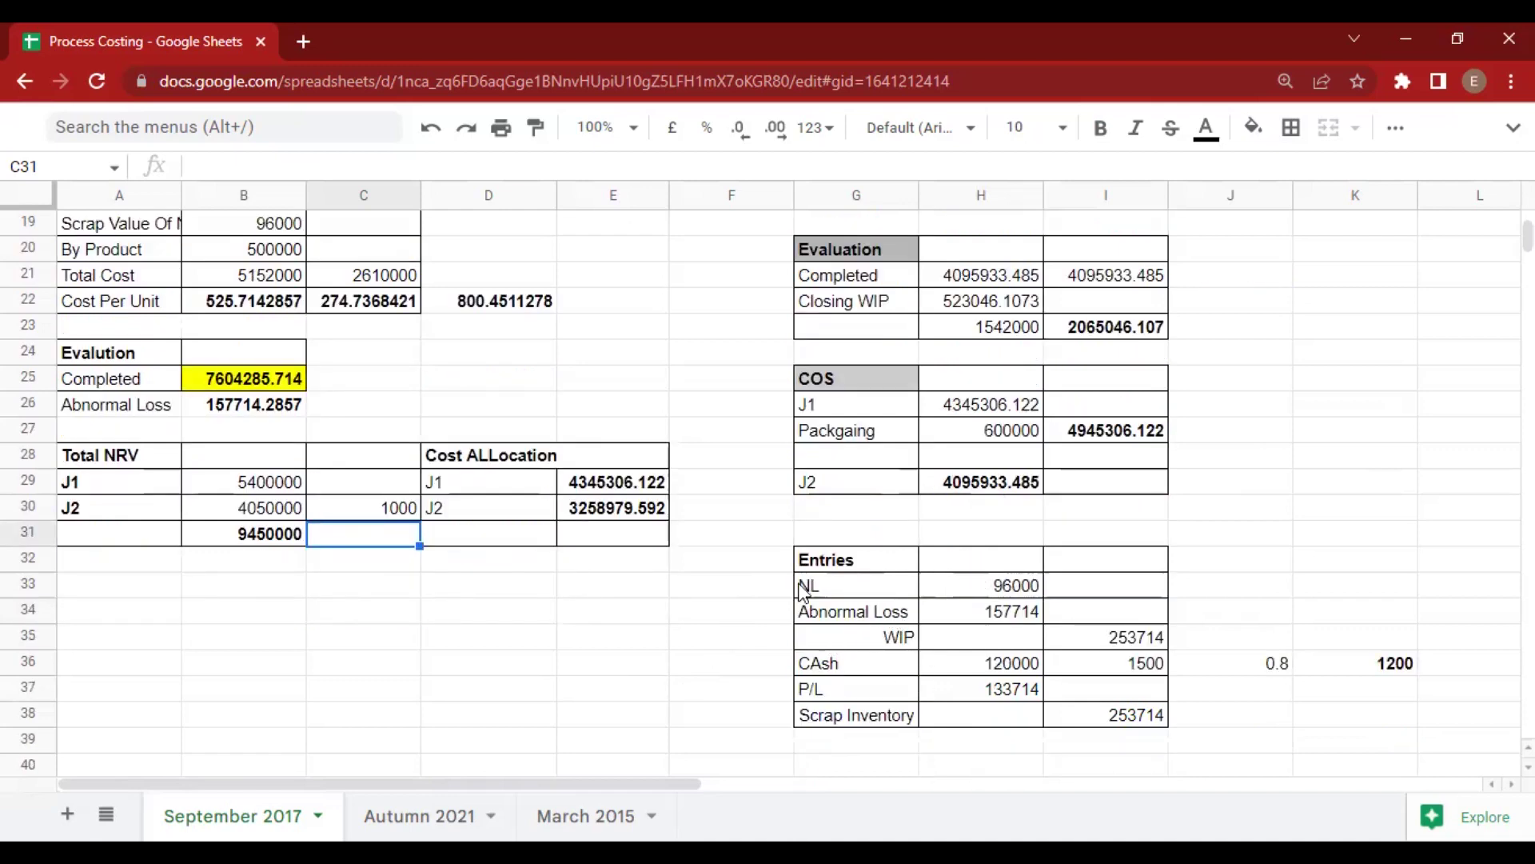
scroll(800, 588, up, 6)
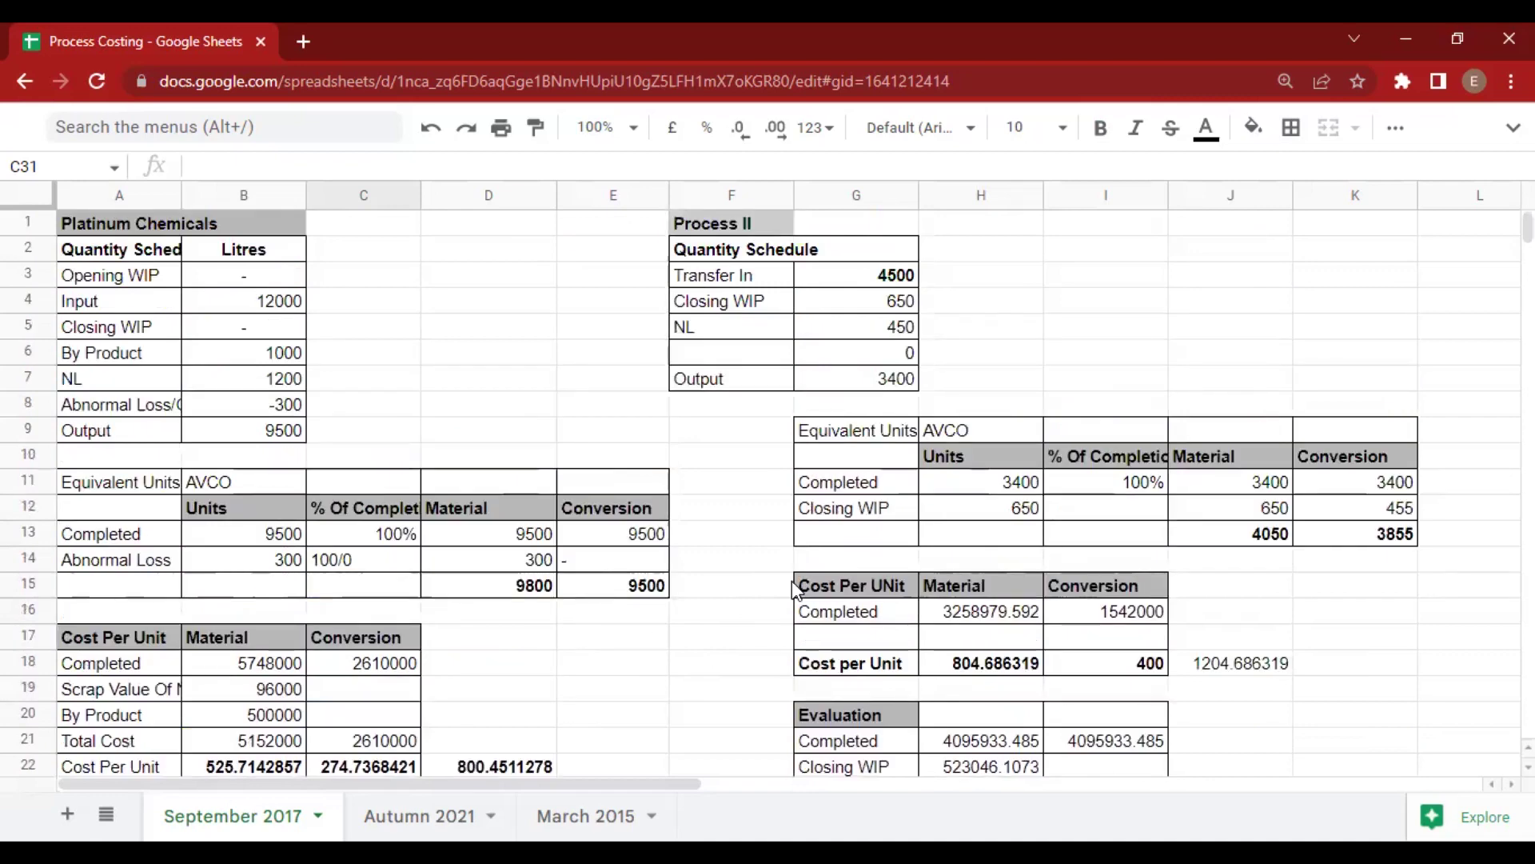
key(ctrl+minus)
key(ctrl+minus)
key(ctrl+minus)
key(ctrl+minus)
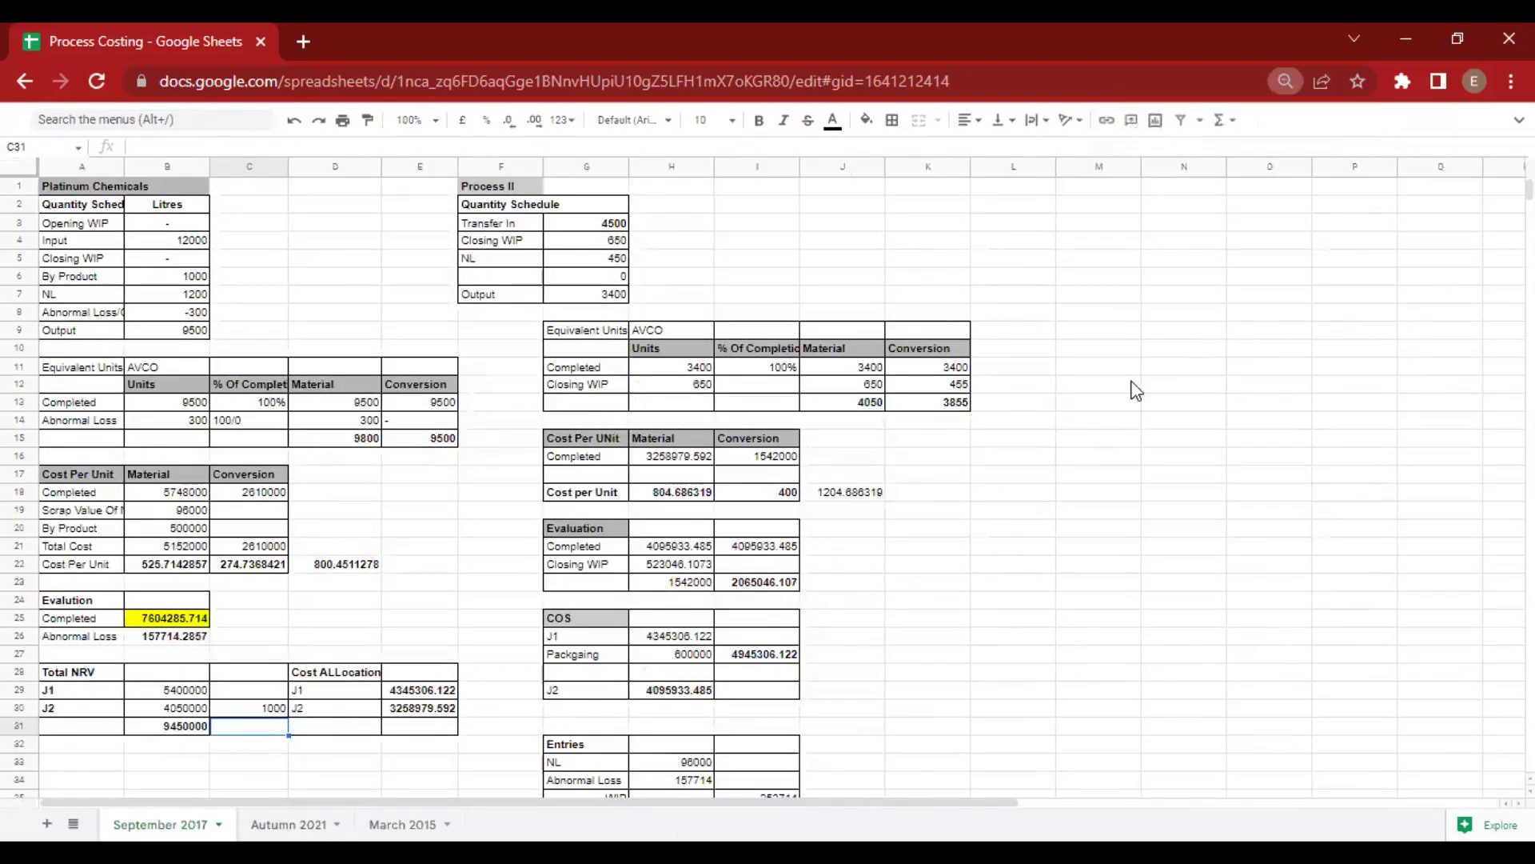